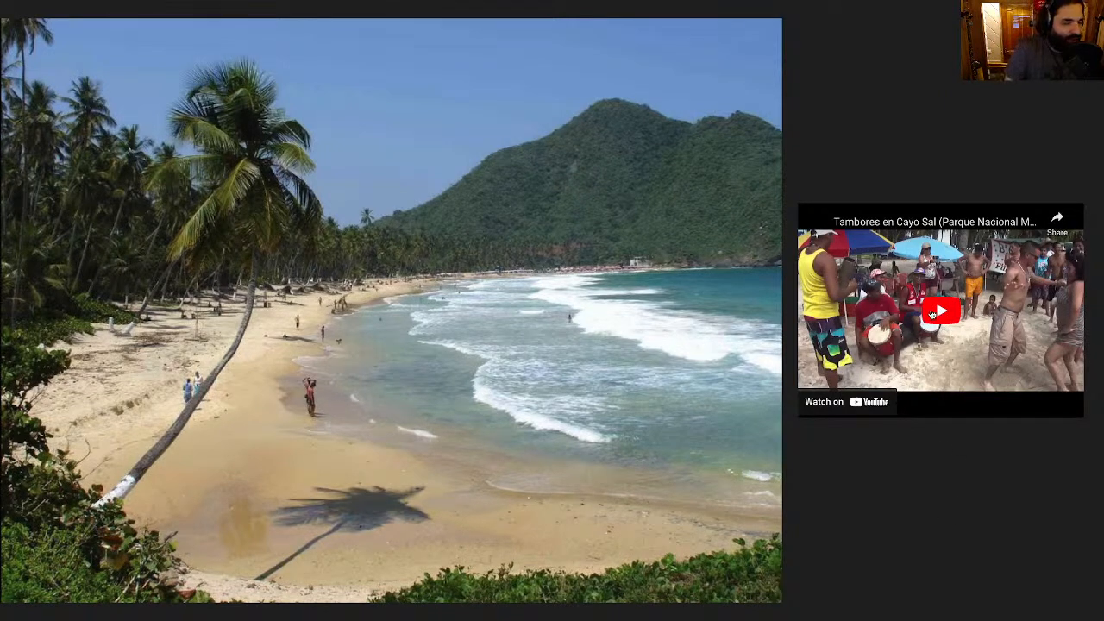
# - Play and replay the embedded "Tambores en Cayo Sal" drumming video to study its beat, pause it and leave the presentation
pyautogui.click(940, 344)
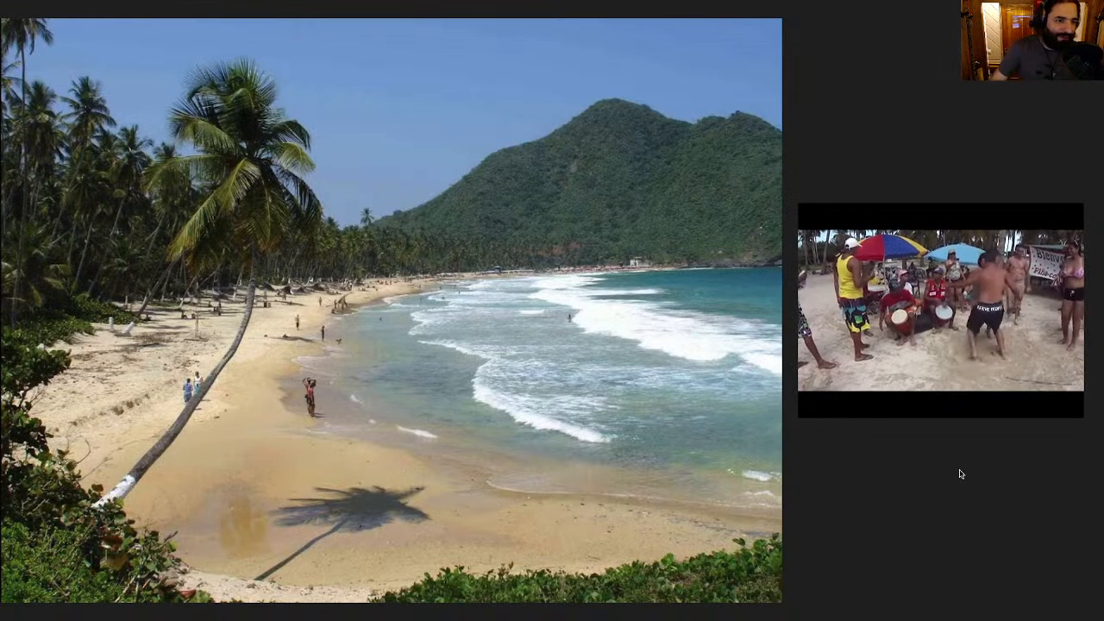
pyautogui.moveTo(873, 321)
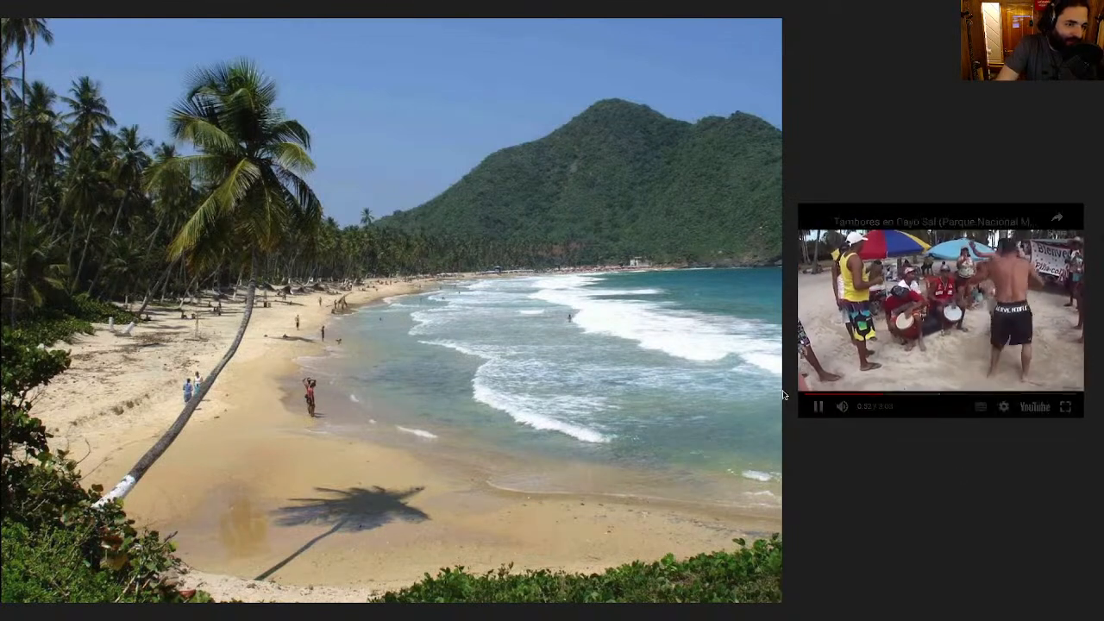
pyautogui.click(818, 409)
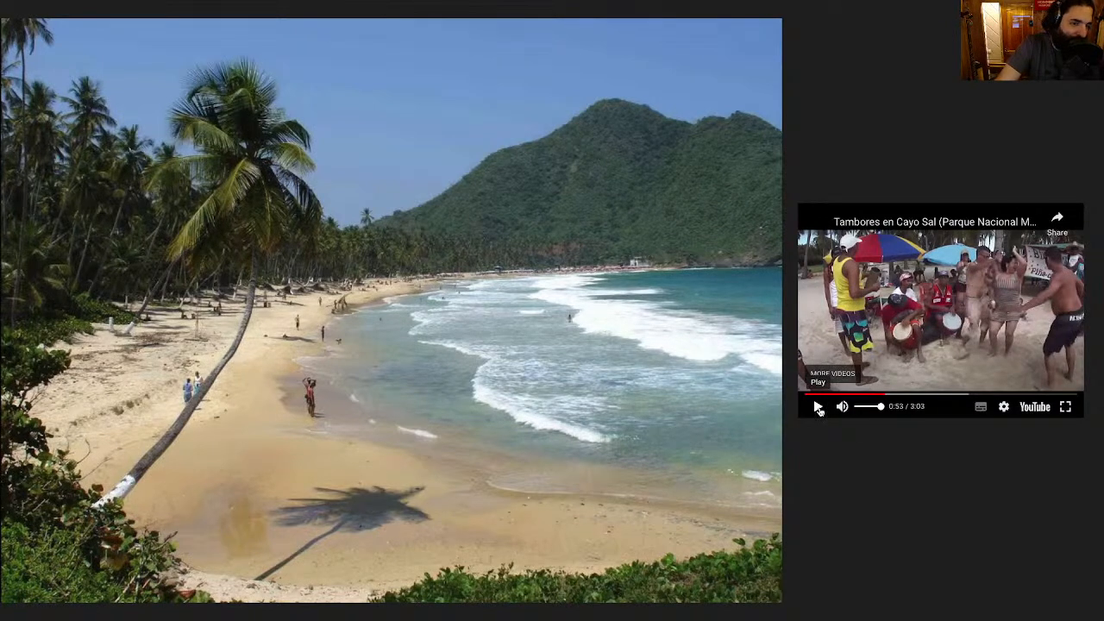
pyautogui.click(819, 407)
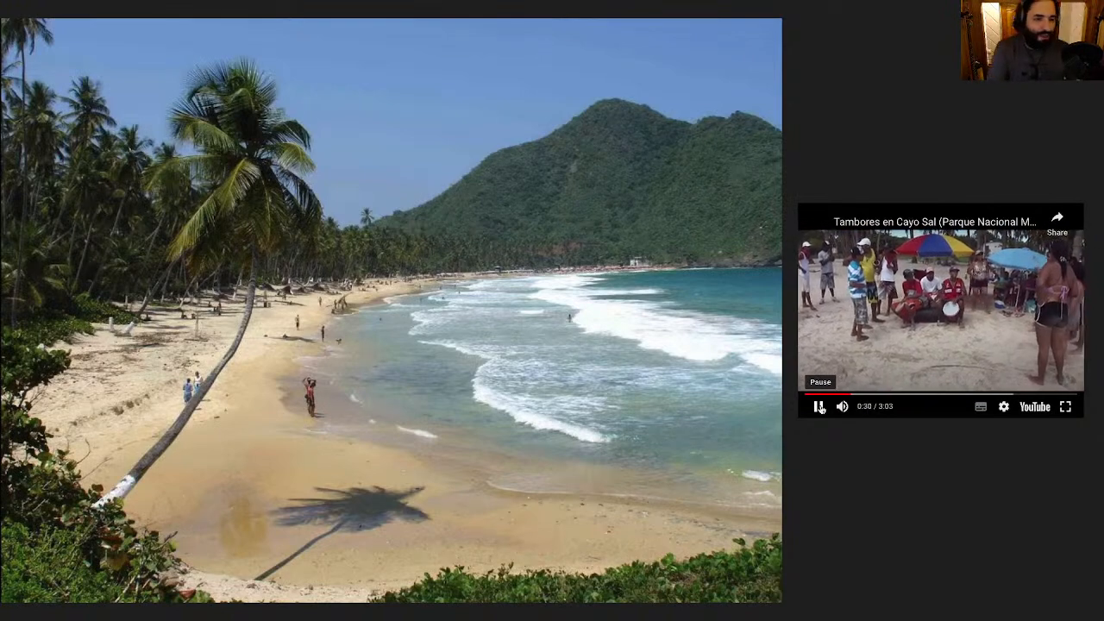
pyautogui.click(821, 409)
pyautogui.press('Escape')
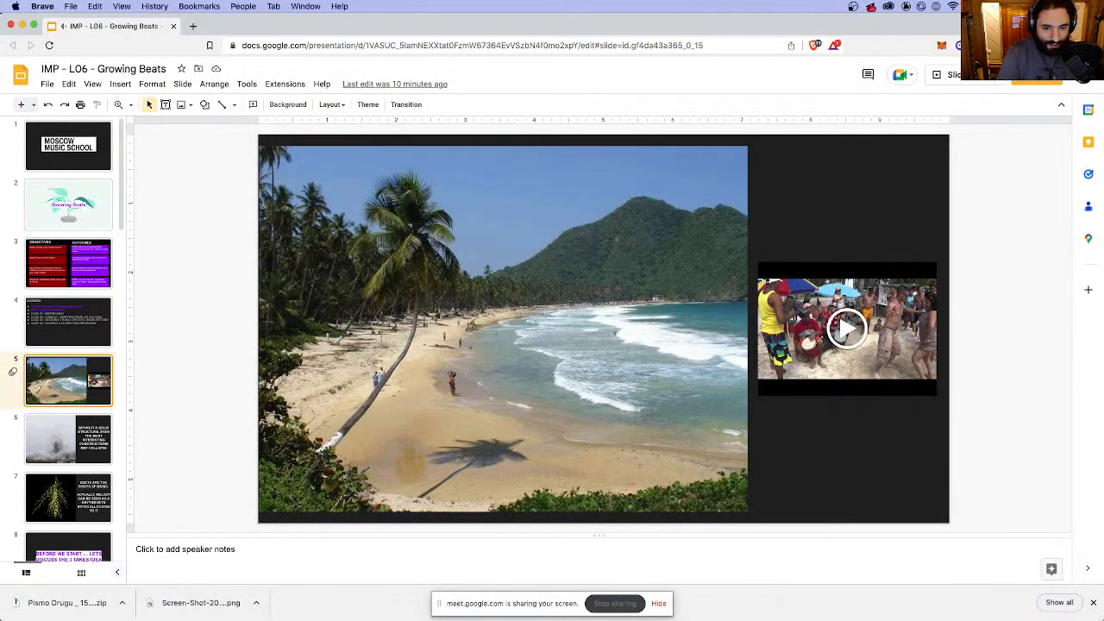
# - Switch to Ableton Live and place the insert marker at bar 277 on the 707 kit track
pyautogui.moveTo(563, 596)
pyautogui.click(524, 595)
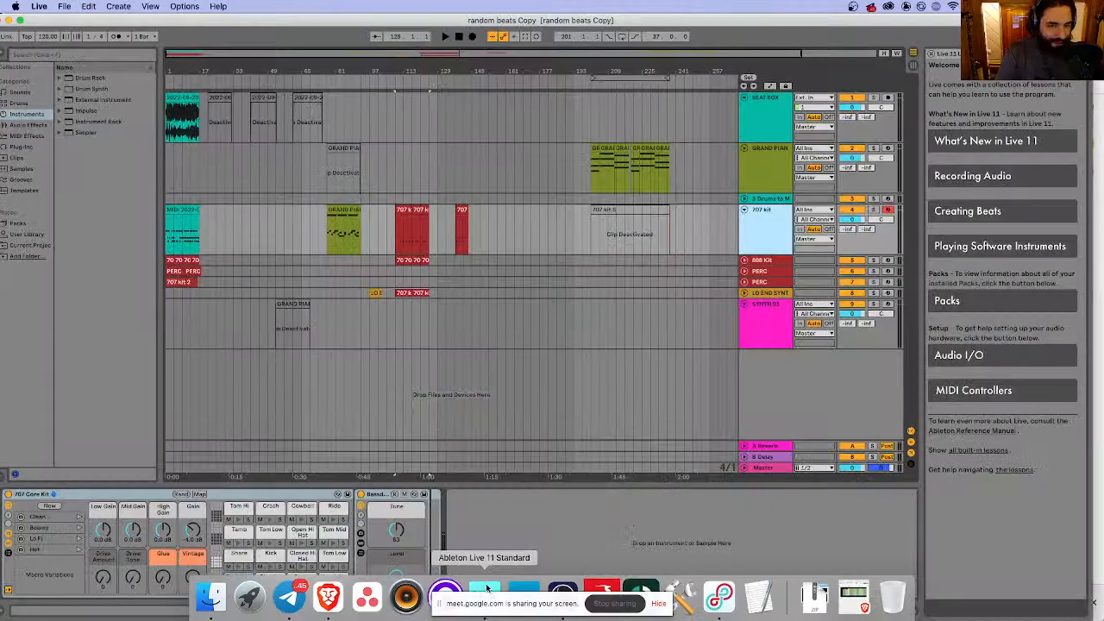
pyautogui.hscroll(3, 624, 104)
pyautogui.click(686, 229)
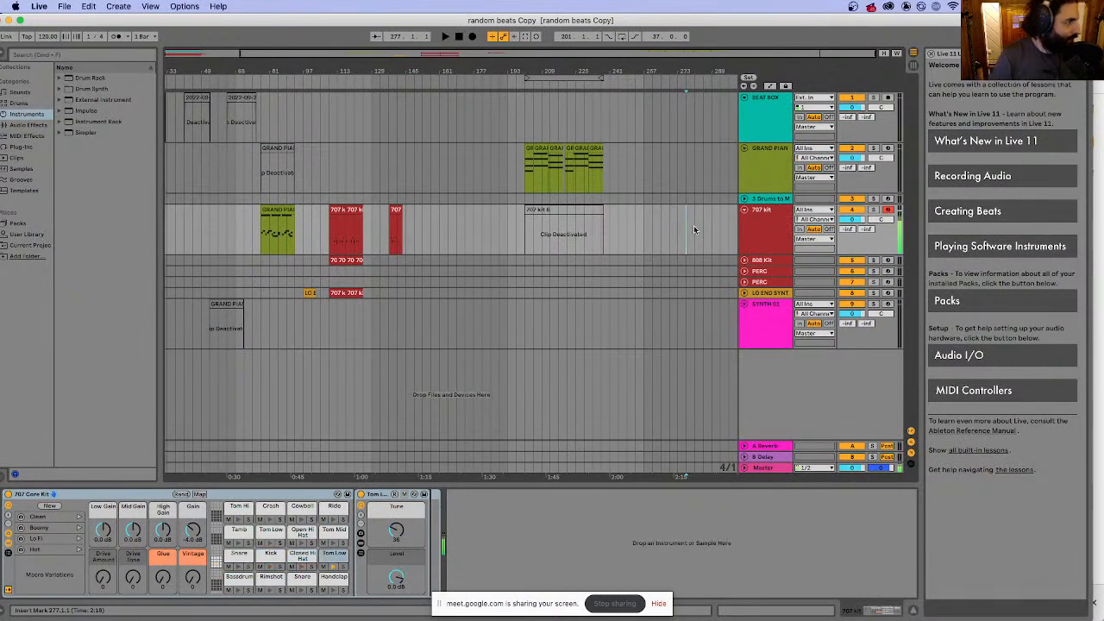
# - Switch to the Growing Beats slides, duplicate the "CASE 01 - BEATBOXING" slide and place the copy directly after the beach slide
pyautogui.click(321, 588)
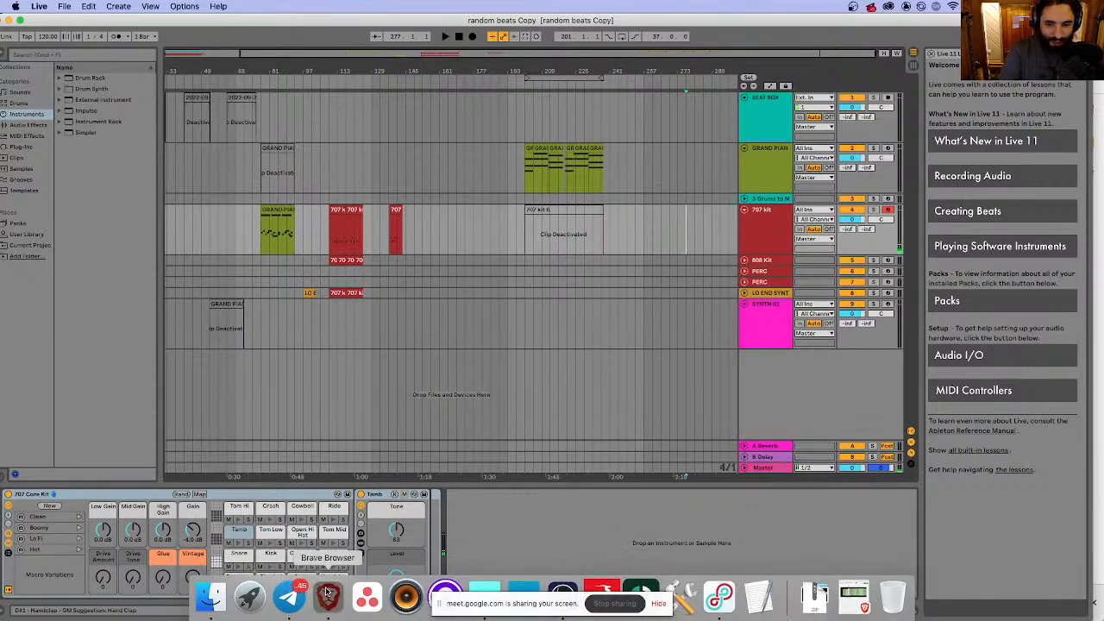
pyautogui.scroll(-3, 74, 389)
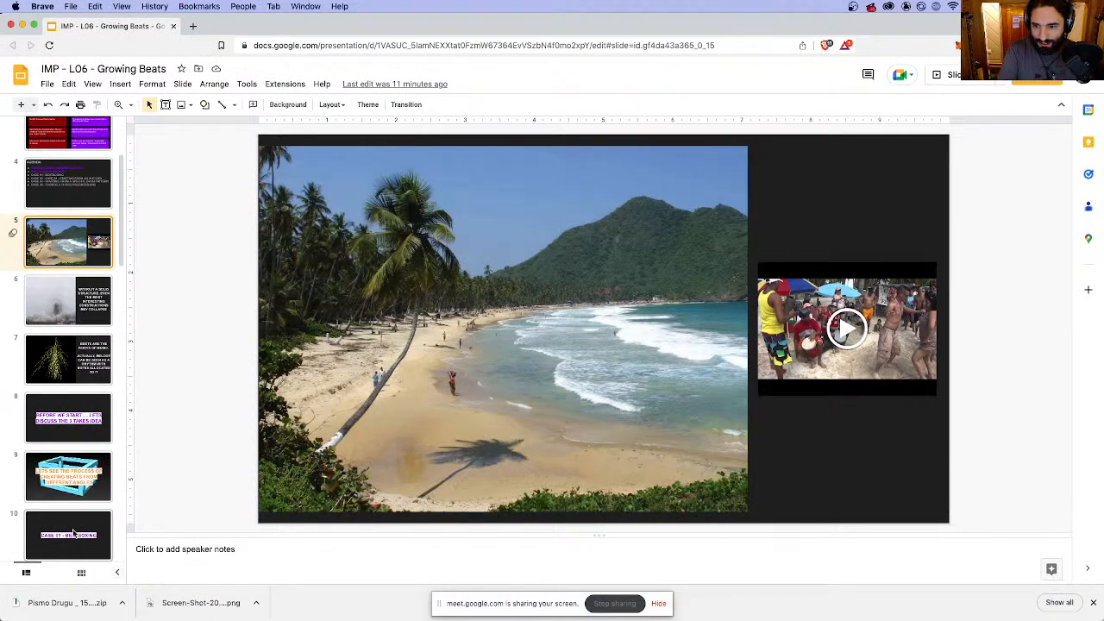
pyautogui.click(76, 530)
pyautogui.press('super+d')
pyautogui.moveTo(92, 533); pyautogui.dragTo(91, 366)
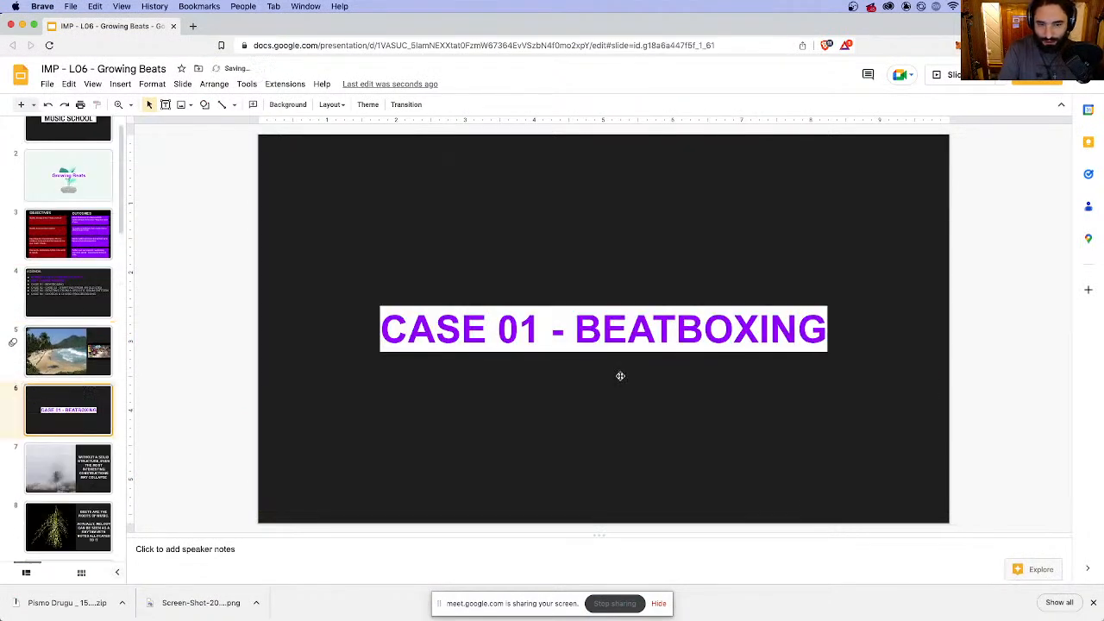
# - Retitle the duplicated slide as "CASE 00 - DECOMPOSING ANOTHER BEAT"
pyautogui.click(520, 323)
pyautogui.hotkey('shift', 'Right')
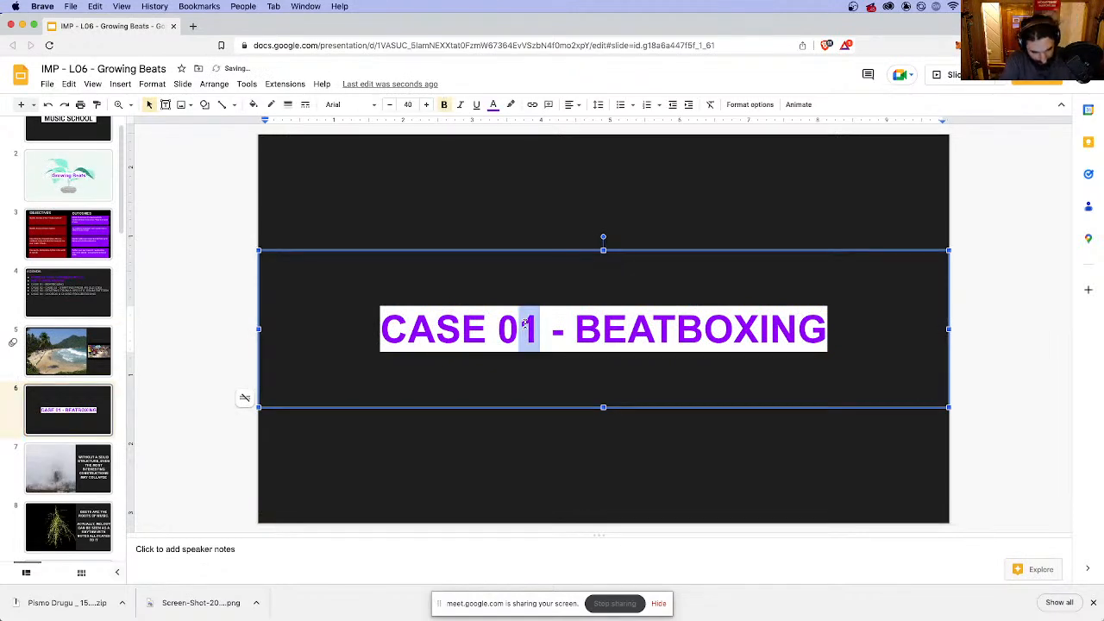
pyautogui.write('0')
pyautogui.doubleClick(642, 339)
pyautogui.write('DECO')
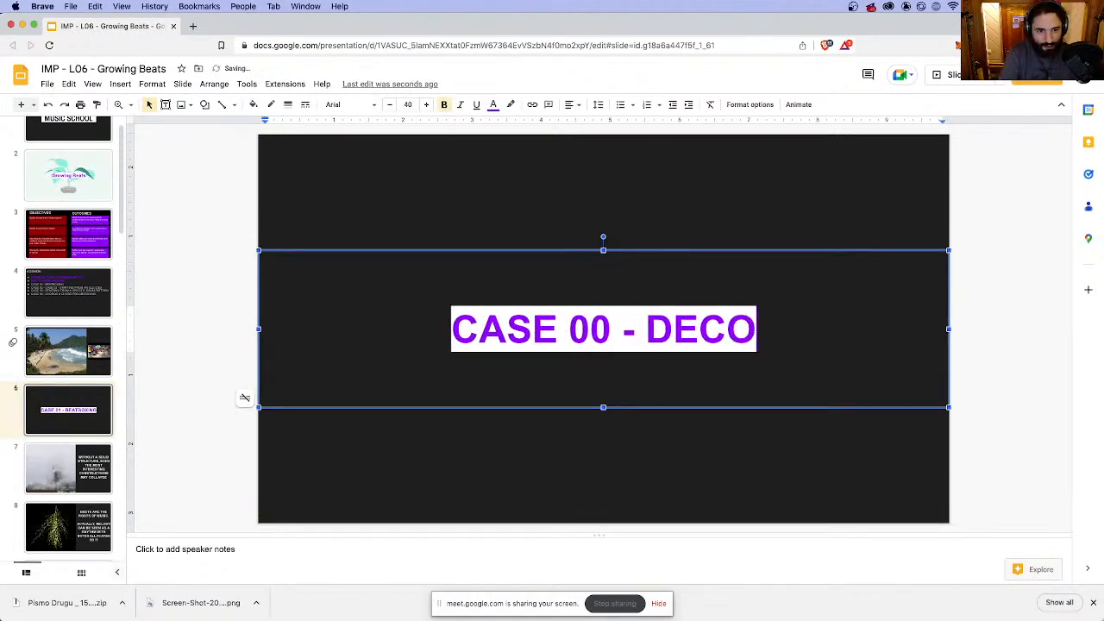
pyautogui.write('MPOSING ANOTHER BEAT')
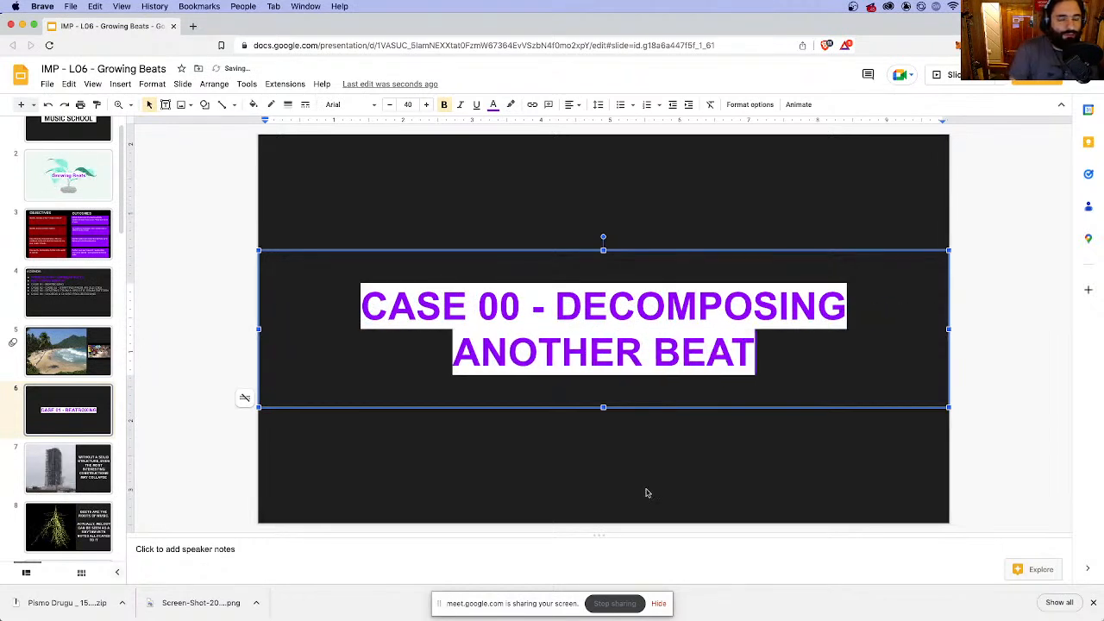
pyautogui.click(679, 432)
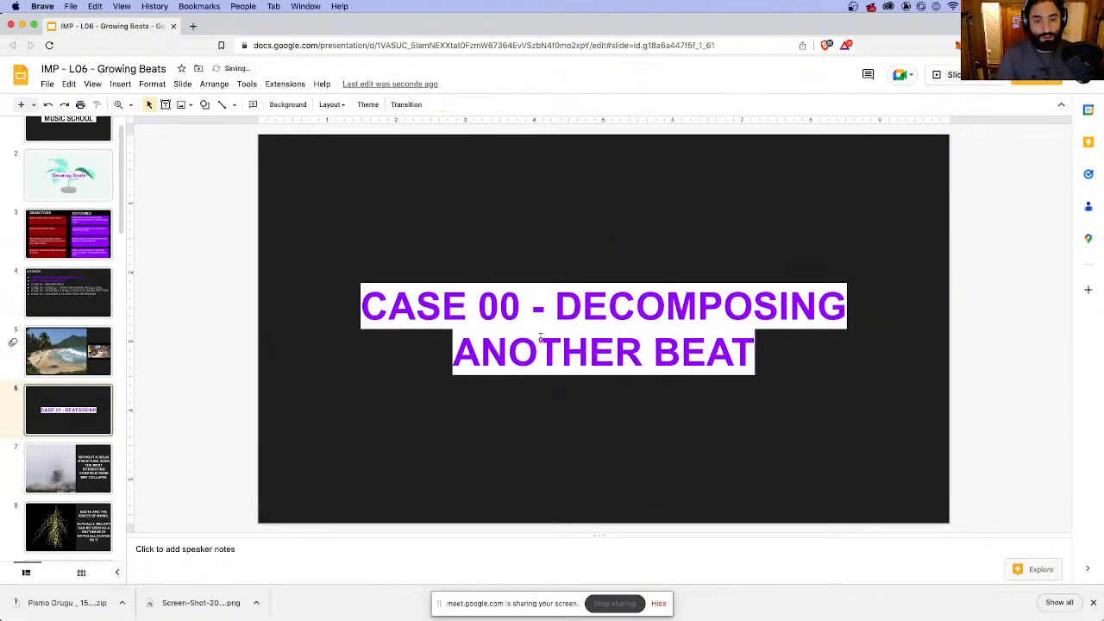
# - Switch to Ableton Live and record a drum pattern on the 707 kit track starting at bar 277
pyautogui.moveTo(366, 604)
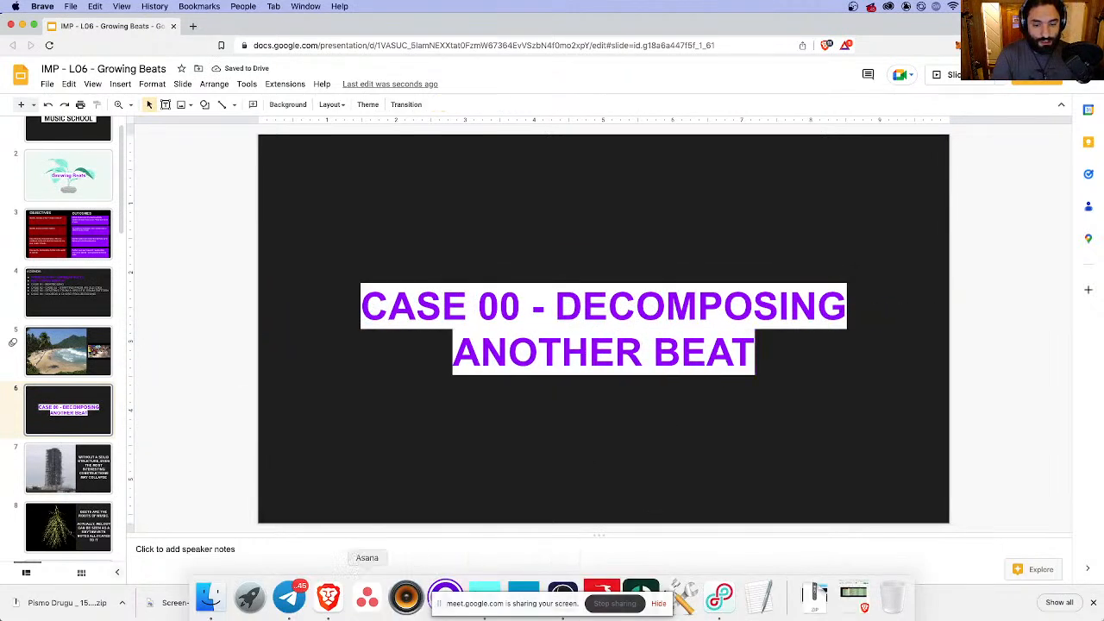
pyautogui.click(484, 595)
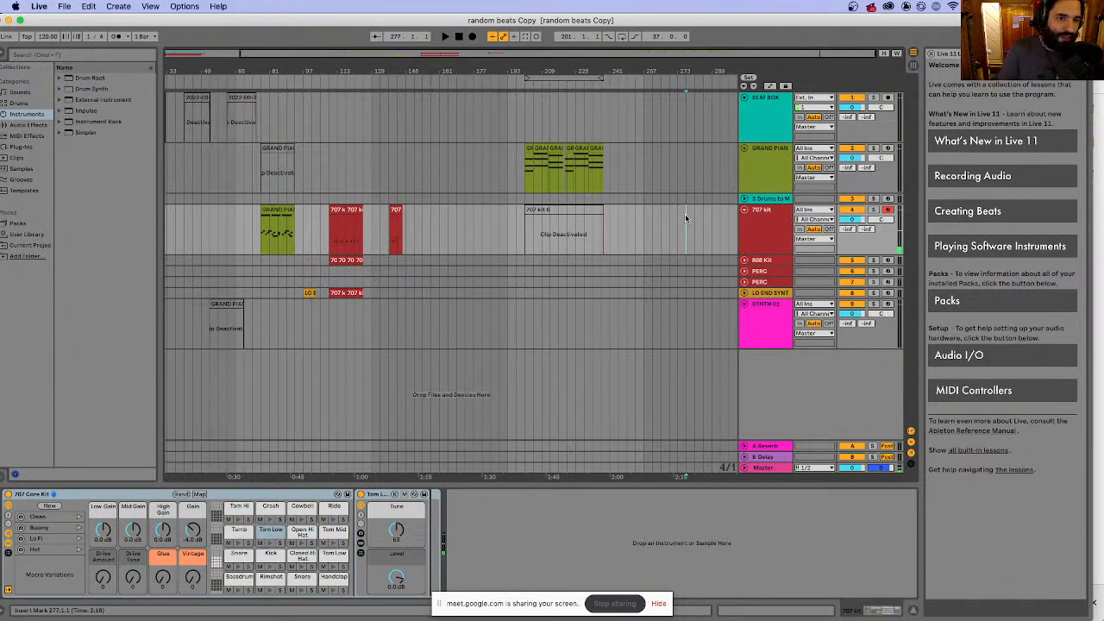
pyautogui.click(472, 36)
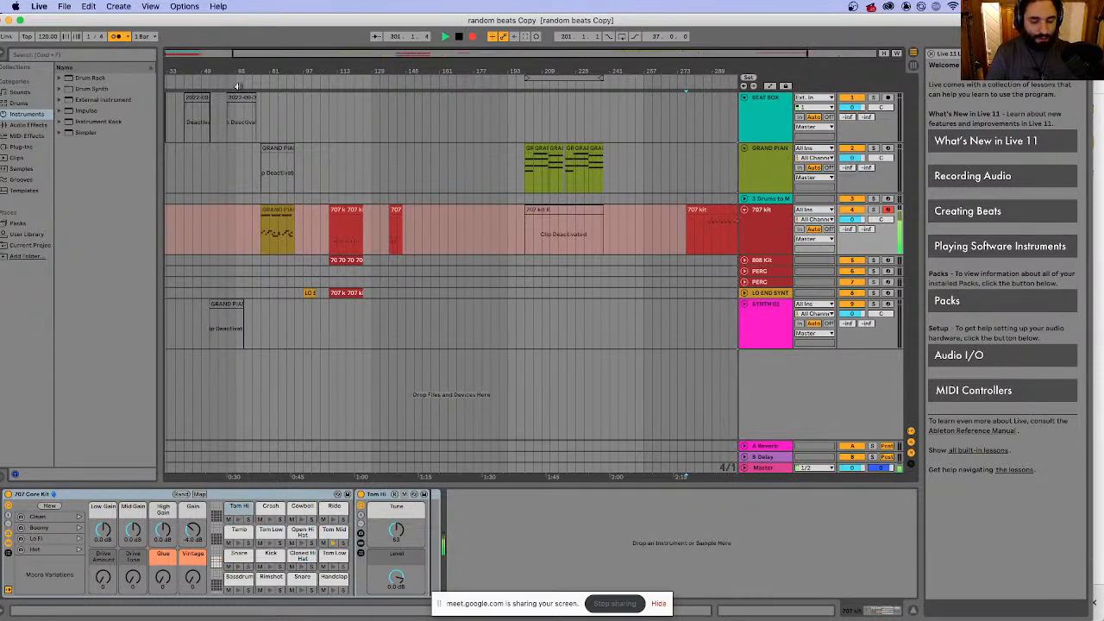
pyautogui.press('space')
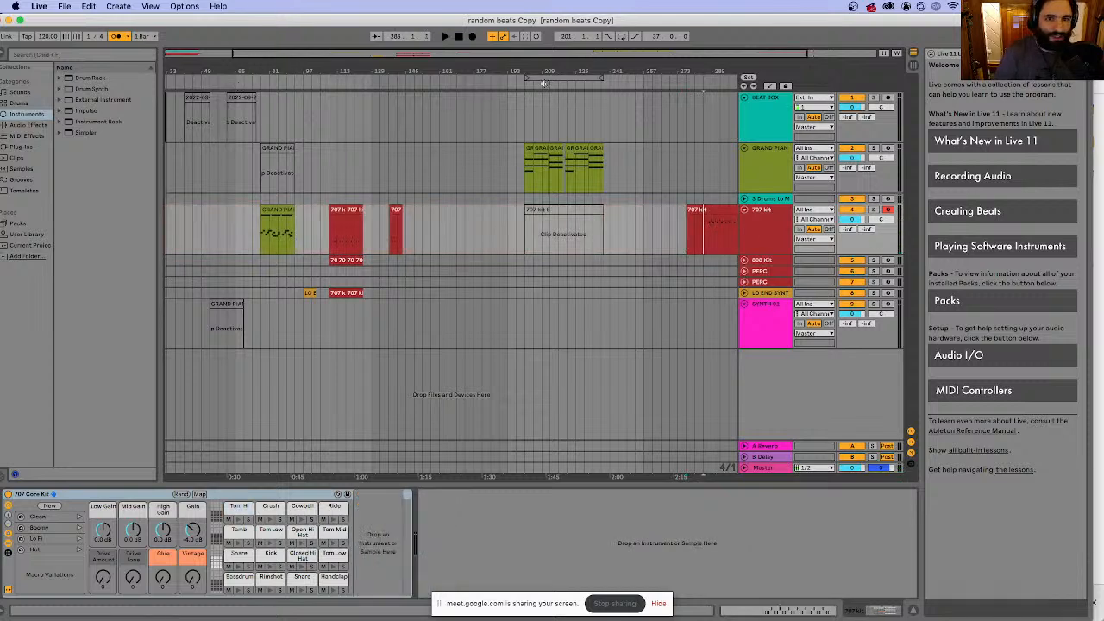
# - Split the newly recorded 707 kit clip at bar 287 and play the pattern back from there
pyautogui.moveTo(218, 53); pyautogui.dragTo(647, 147)
pyautogui.moveTo(648, 53); pyautogui.dragTo(786, 53)
pyautogui.press('super+e')
pyautogui.click(432, 217)
pyautogui.click(392, 208)
pyautogui.click(360, 265)
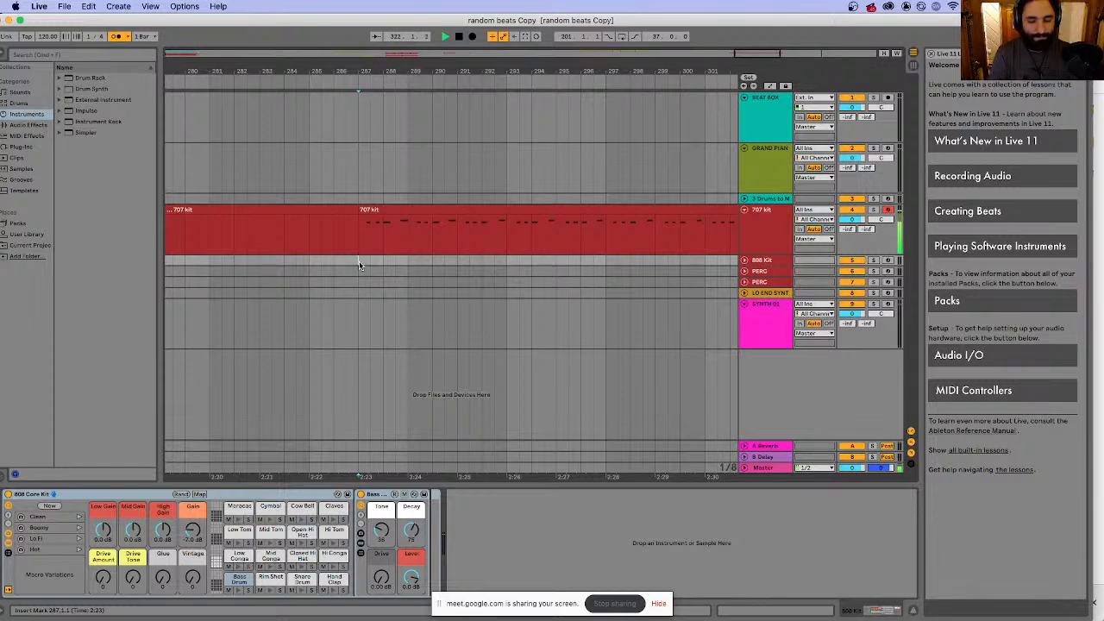
pyautogui.click(361, 242)
pyautogui.press('space')
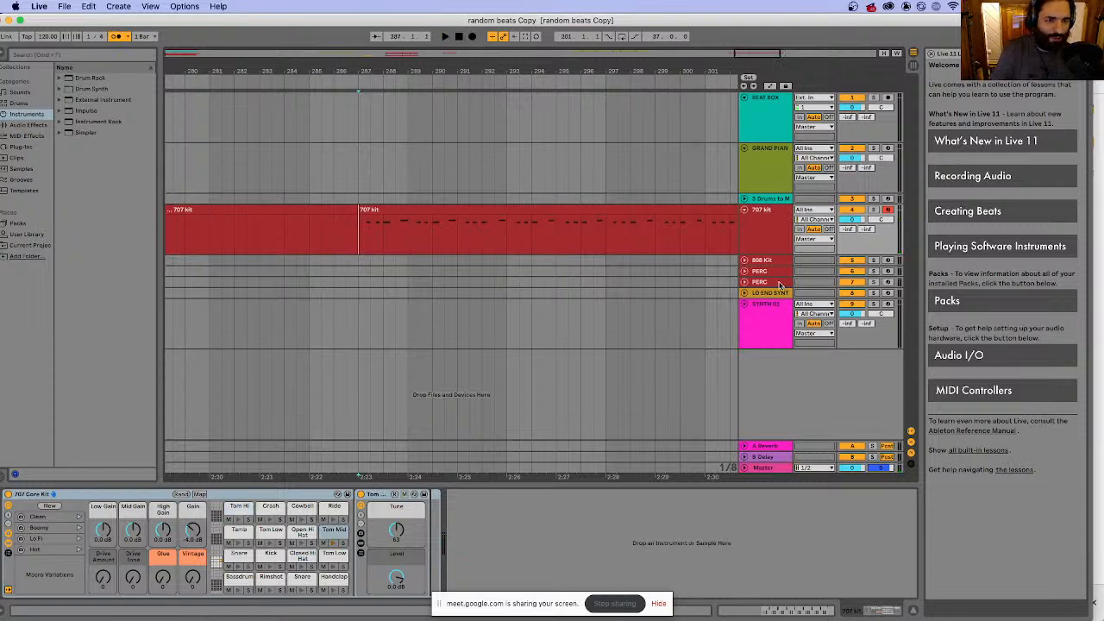
# - Play the beat from bar 287 to rehearse on the 808 Kit track, and record an 808 Kit part over the 707 pattern
pyautogui.click(359, 265)
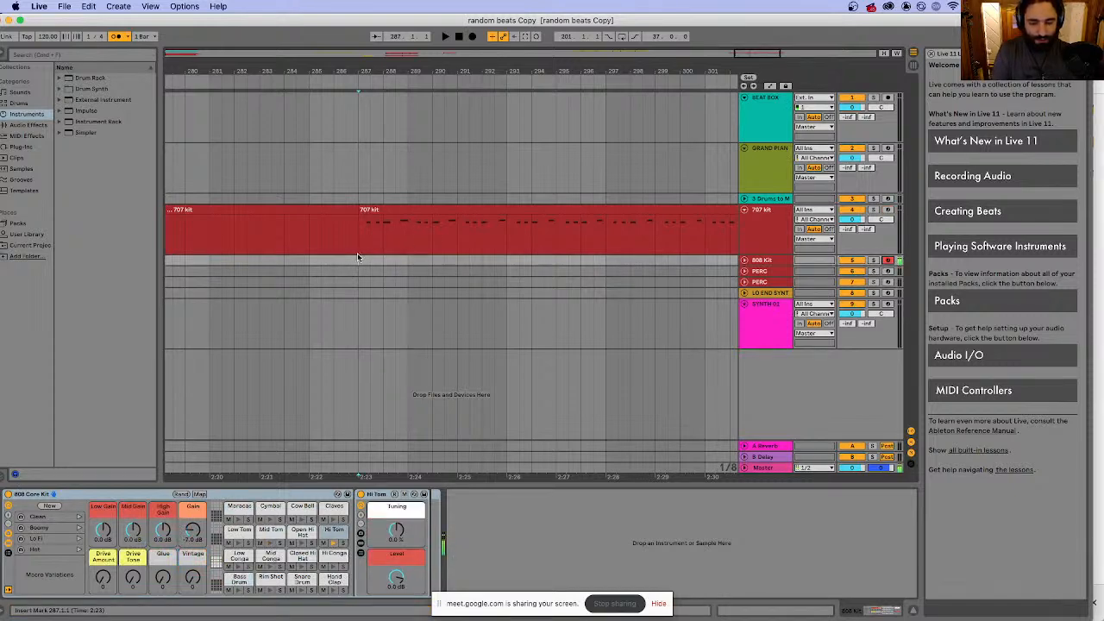
pyautogui.press('space')
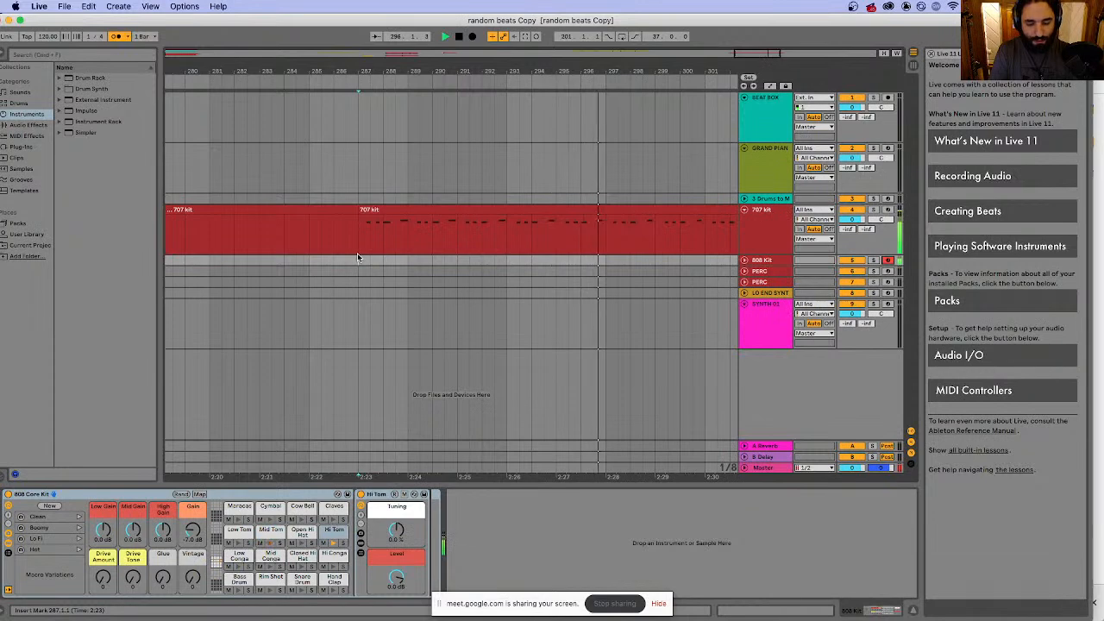
pyautogui.press('space')
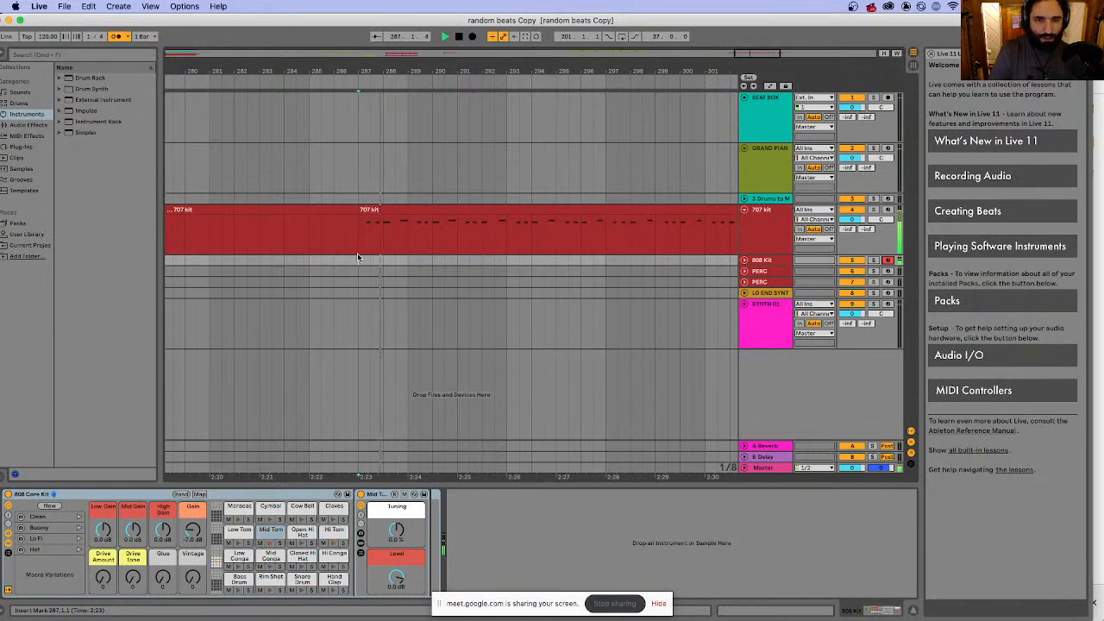
pyautogui.click(472, 36)
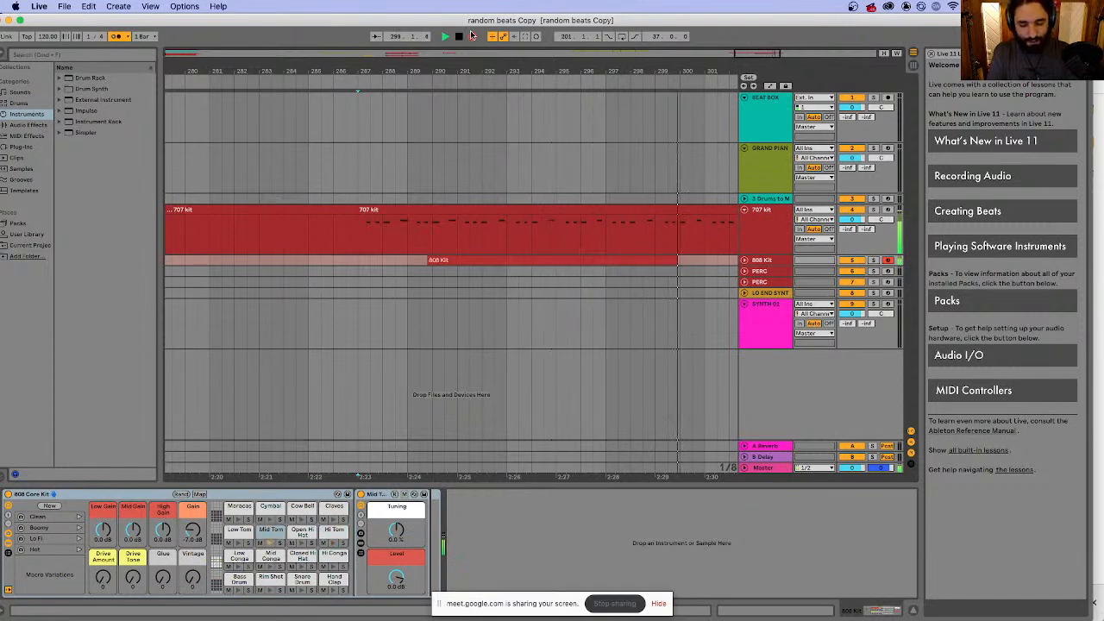
pyautogui.press('space')
# - Record a bongo part on the first PERC track from bar 289 over the 707 and 808 parts
pyautogui.click(772, 271)
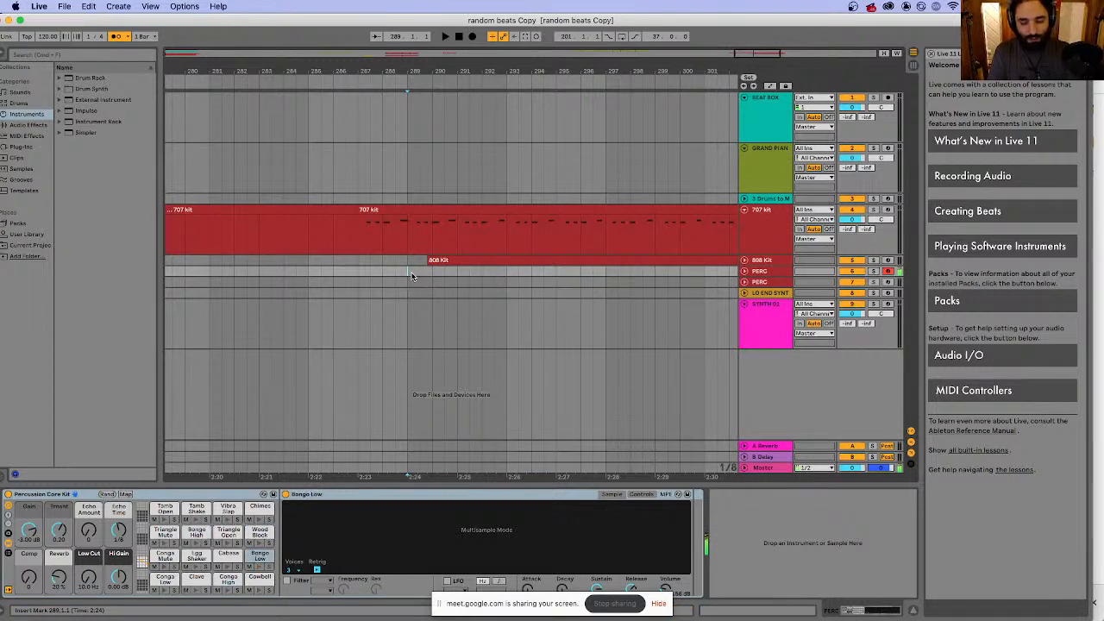
pyautogui.press('space')
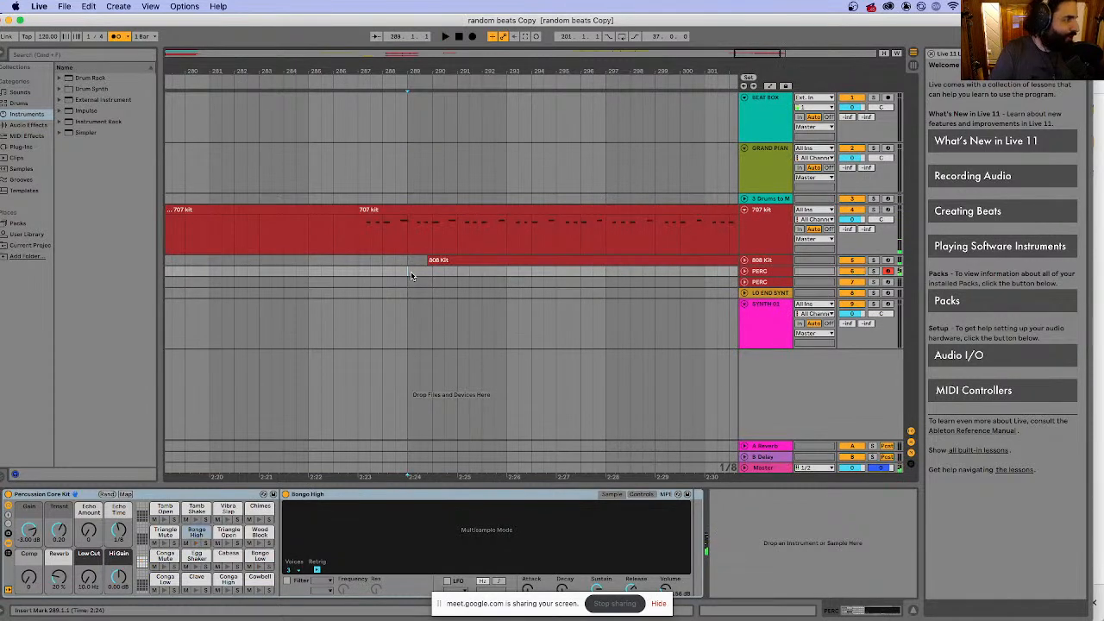
pyautogui.click(473, 38)
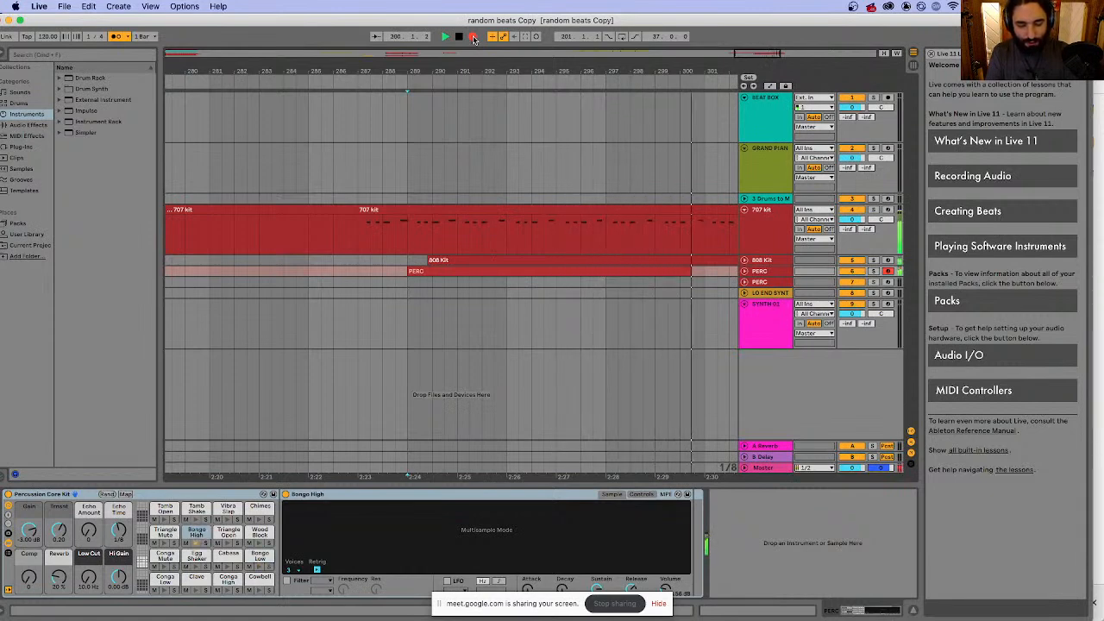
pyautogui.click(473, 37)
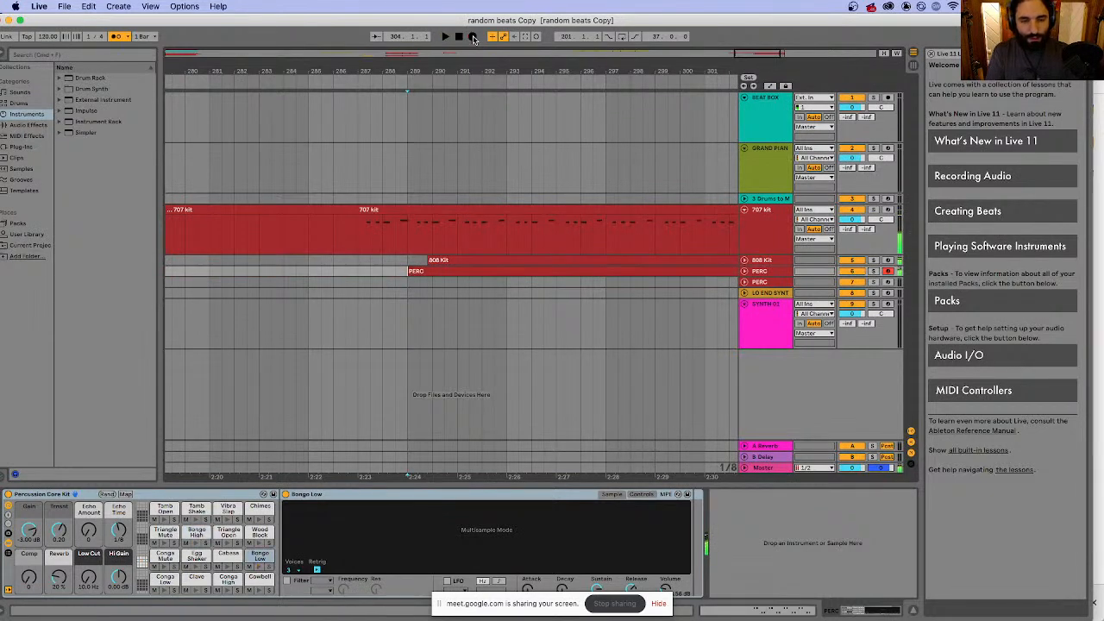
# - Return to the beach slide in the Growing Beats presentation, play its drumming video to hear the rhythm again and pause it
pyautogui.press('super+Tab')
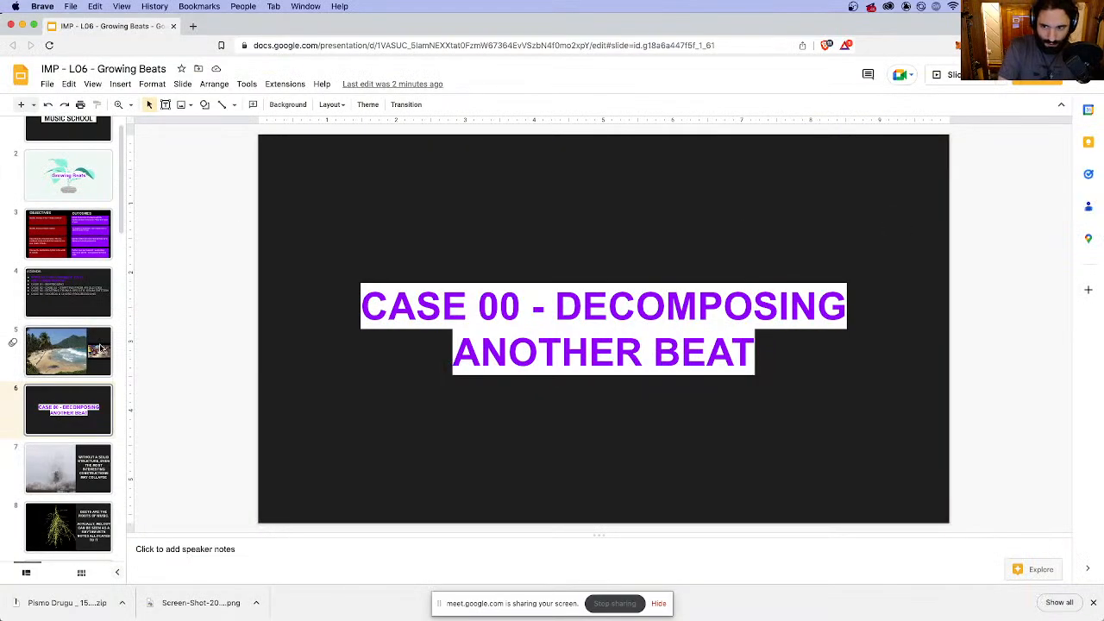
pyautogui.press('Up')
pyautogui.click(850, 326)
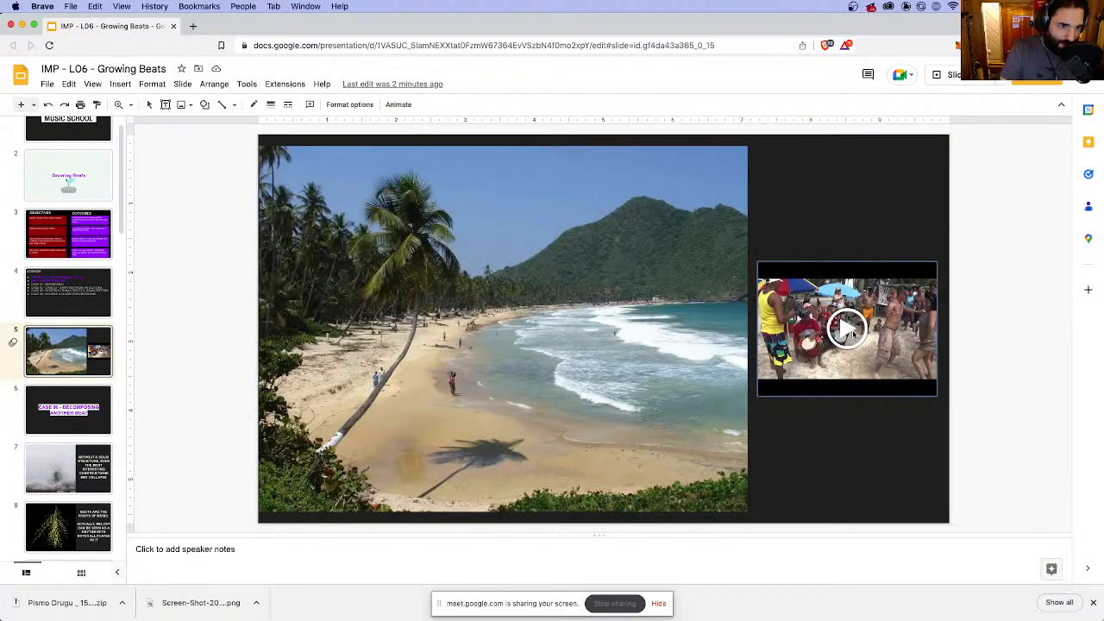
pyautogui.click(852, 333)
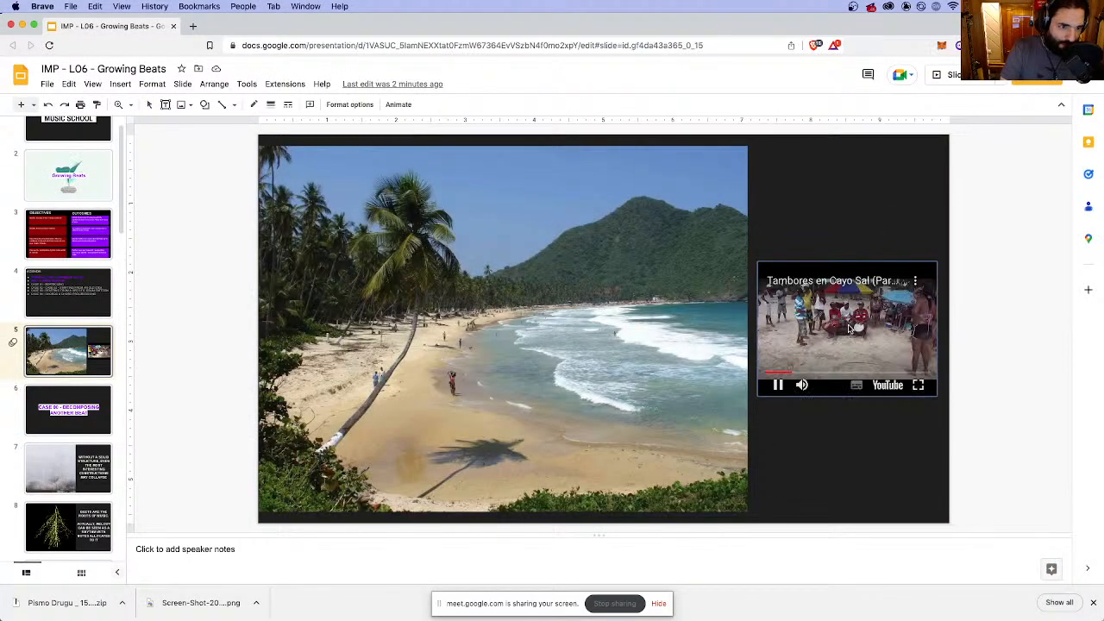
pyautogui.click(779, 386)
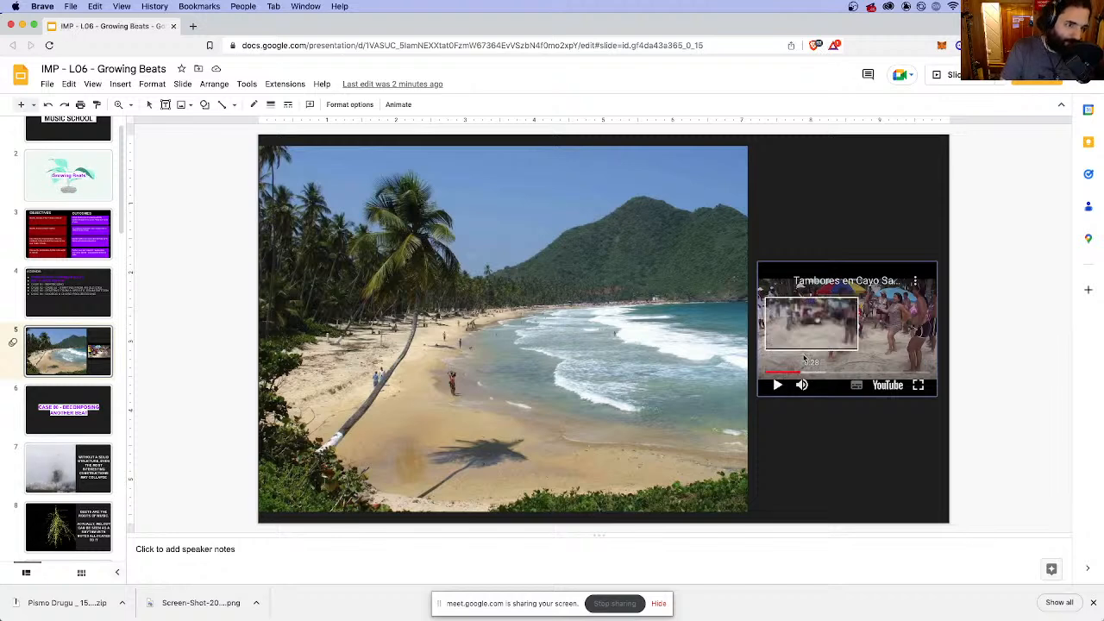
pyautogui.click(778, 386)
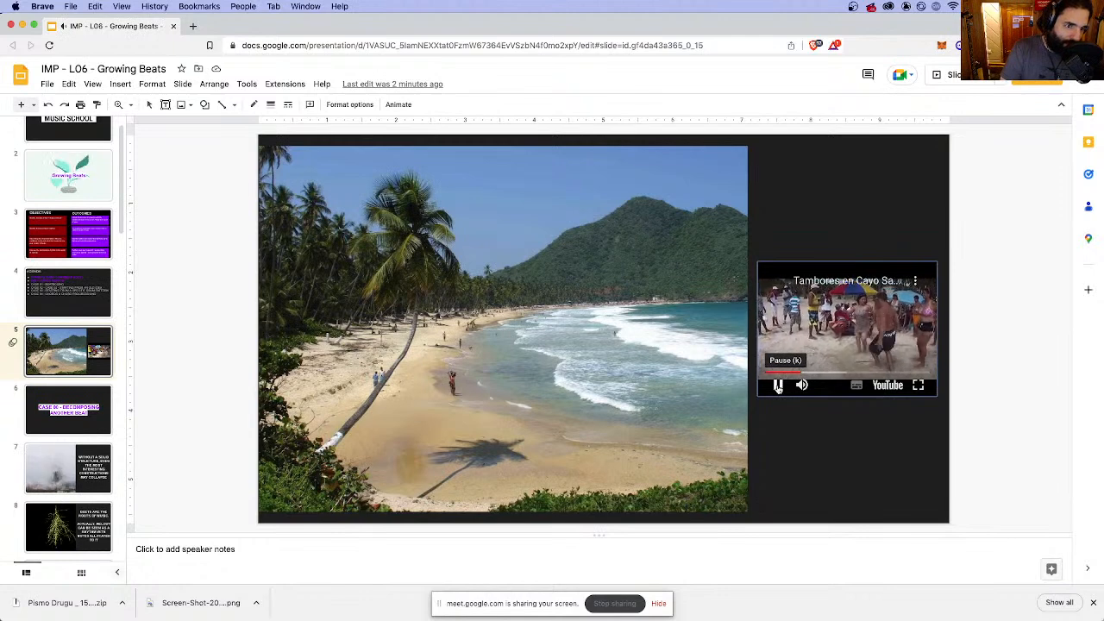
pyautogui.click(778, 385)
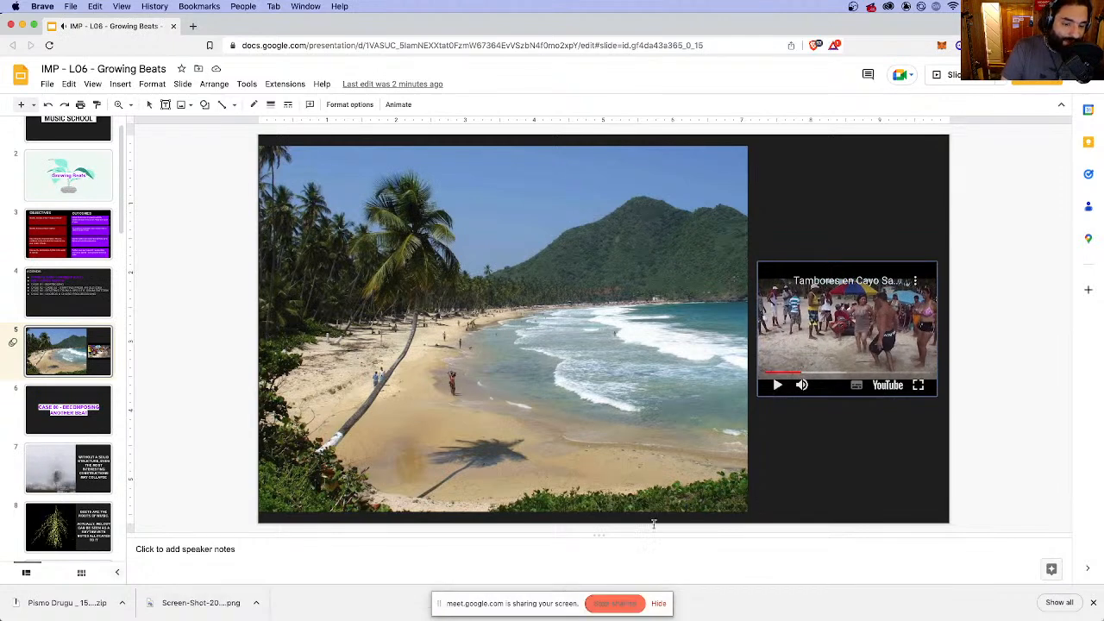
# - Switch to Ableton Live and place the start position at bar 289 on the second PERC track
pyautogui.moveTo(625, 590)
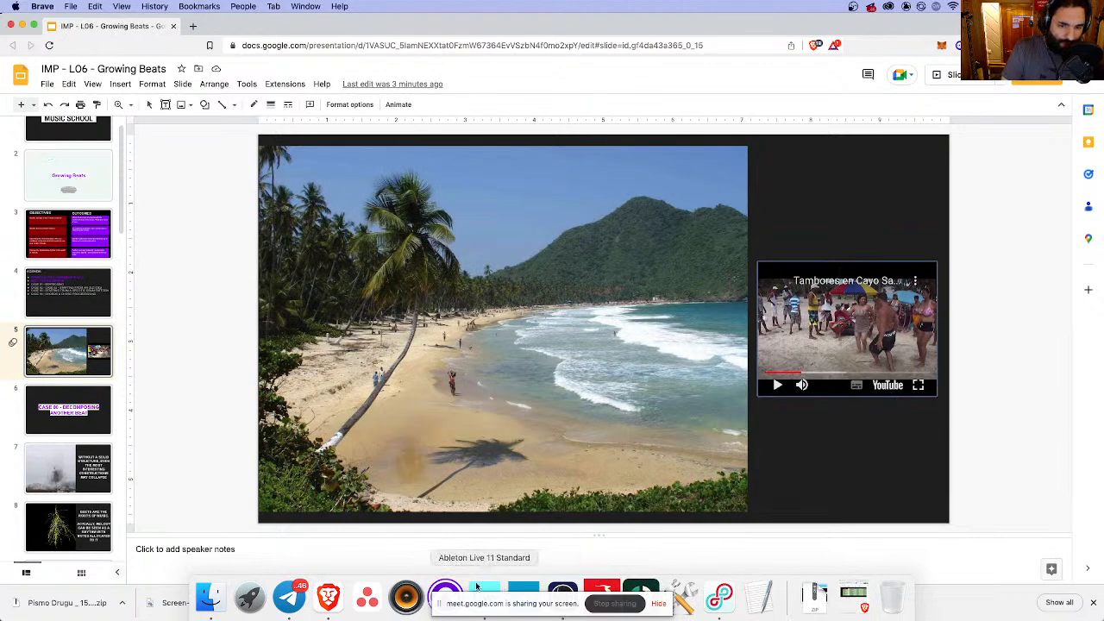
pyautogui.click(562, 595)
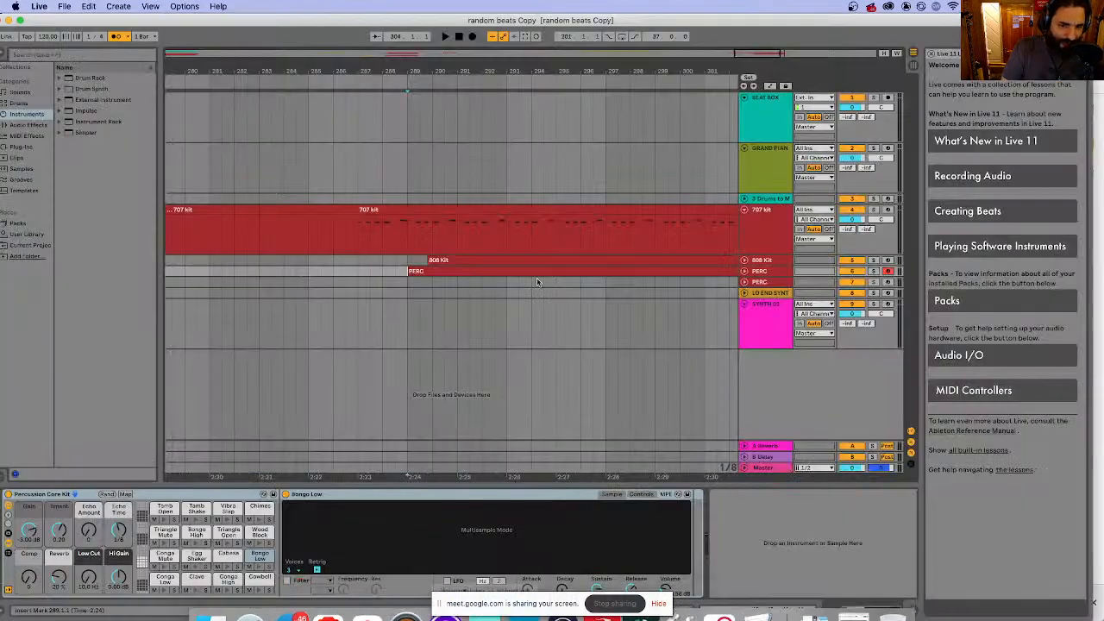
pyautogui.click(411, 293)
pyautogui.click(410, 282)
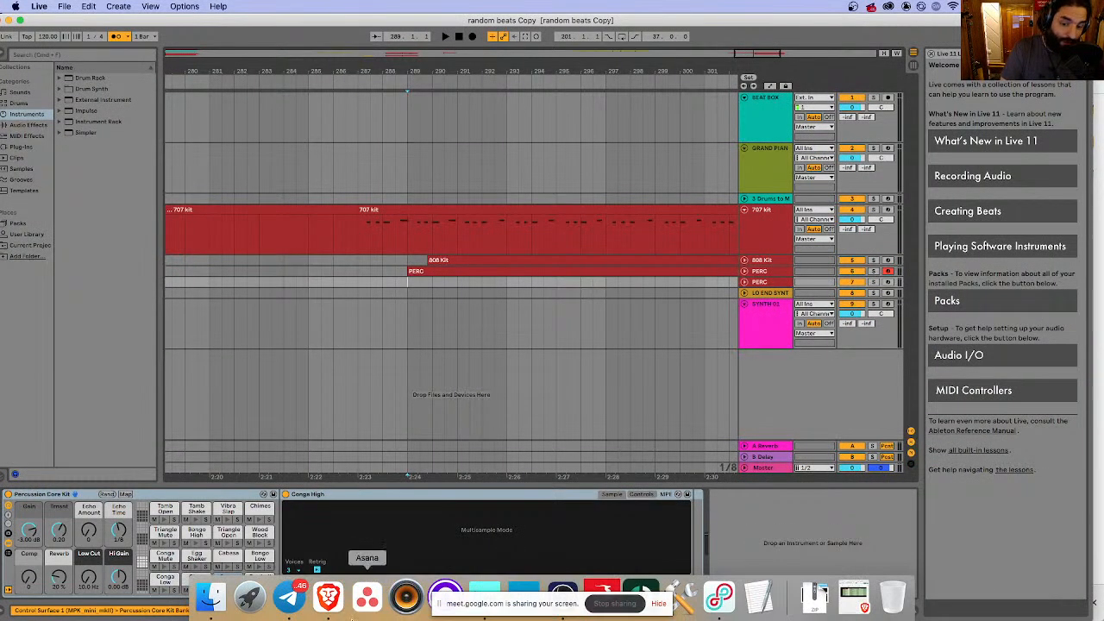
# - Switch to the Growing Beats presentation in Brave, play the beach slide's drumming video again and pause it
pyautogui.click(329, 604)
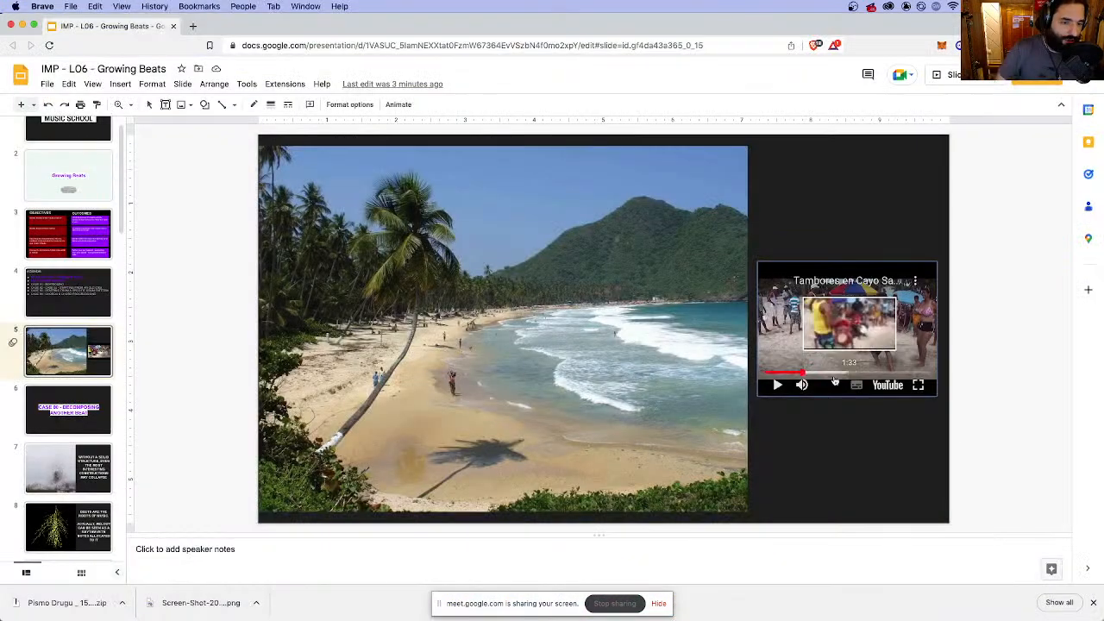
pyautogui.click(777, 386)
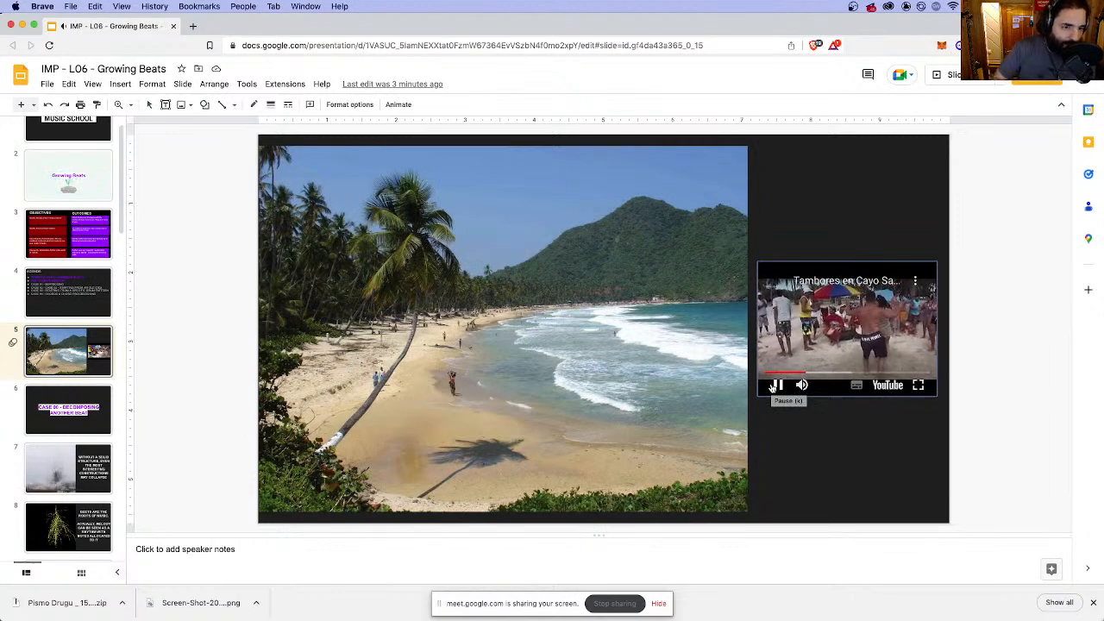
pyautogui.click(777, 385)
pyautogui.moveTo(310, 608)
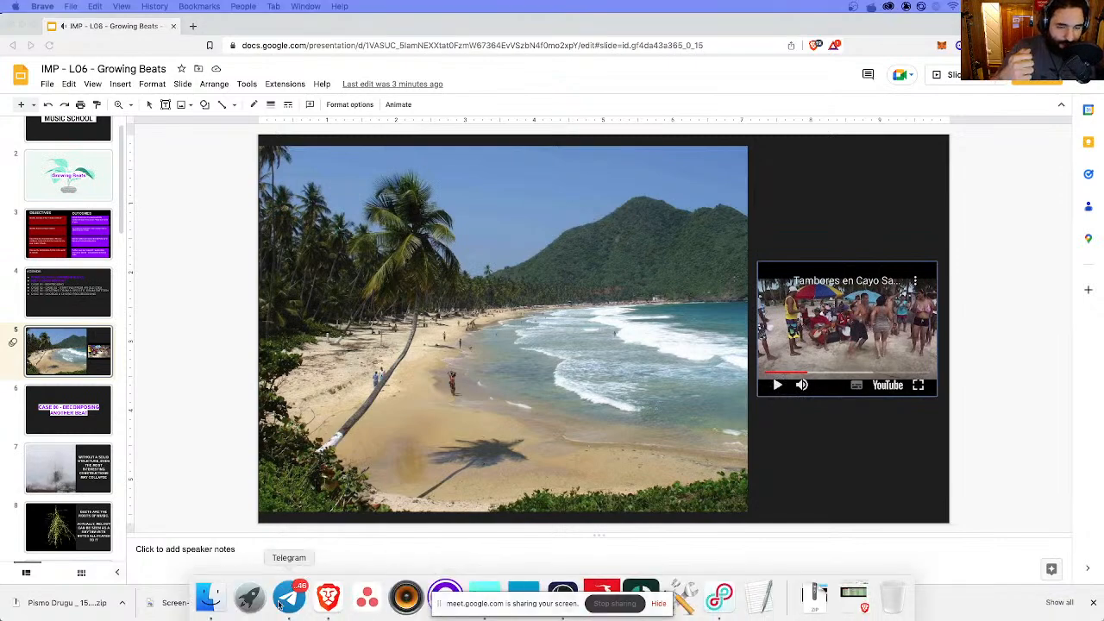
# - Switch back to Ableton Live and record a wood block part on the second PERC track from bar 293 over the other layers
pyautogui.click(524, 595)
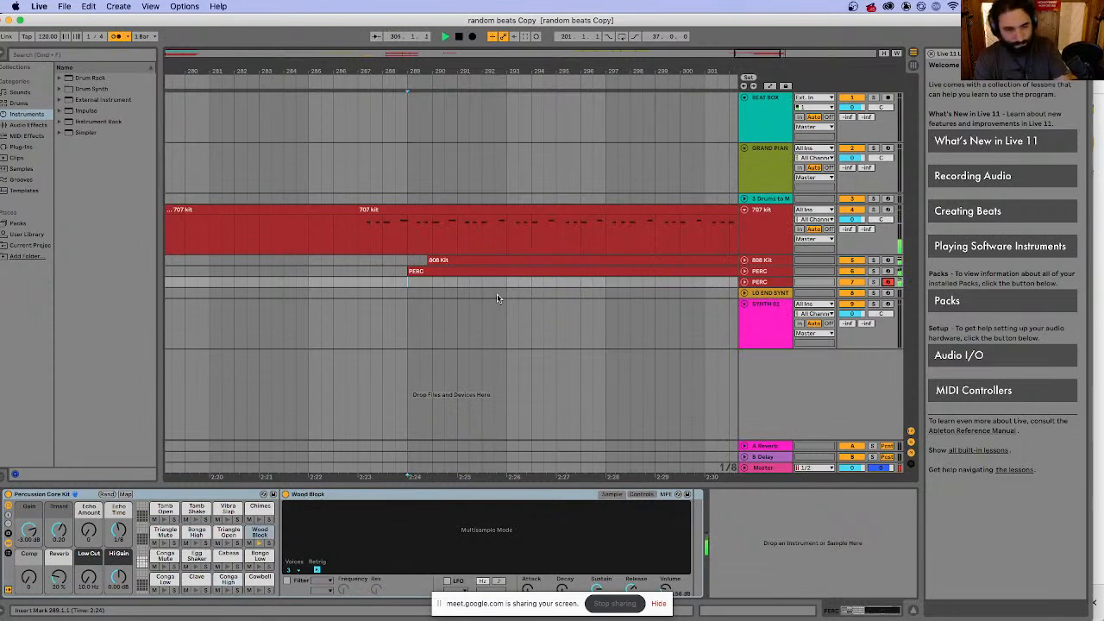
pyautogui.click(473, 37)
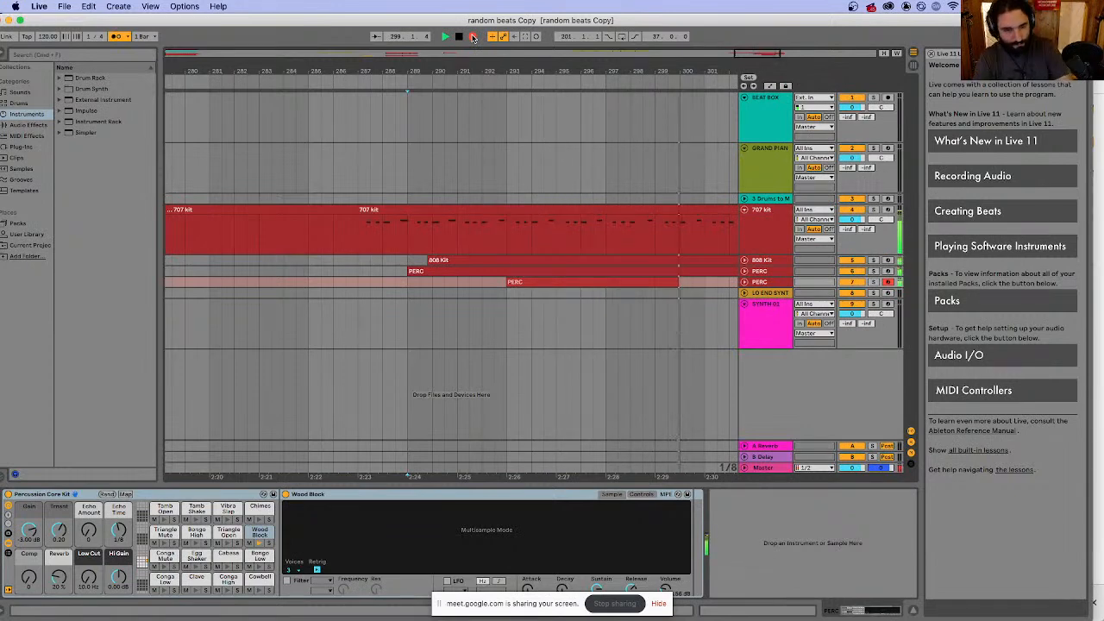
pyautogui.press('space')
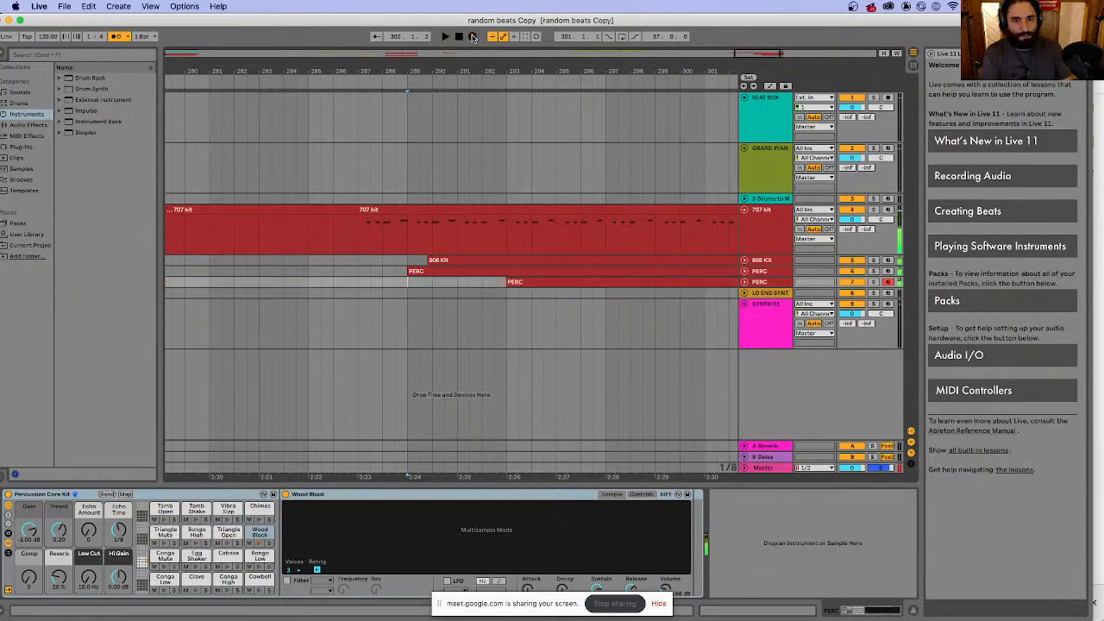
# - Unfold the second PERC track, play its new recording from bar 295 and split the clip there
pyautogui.click(531, 231)
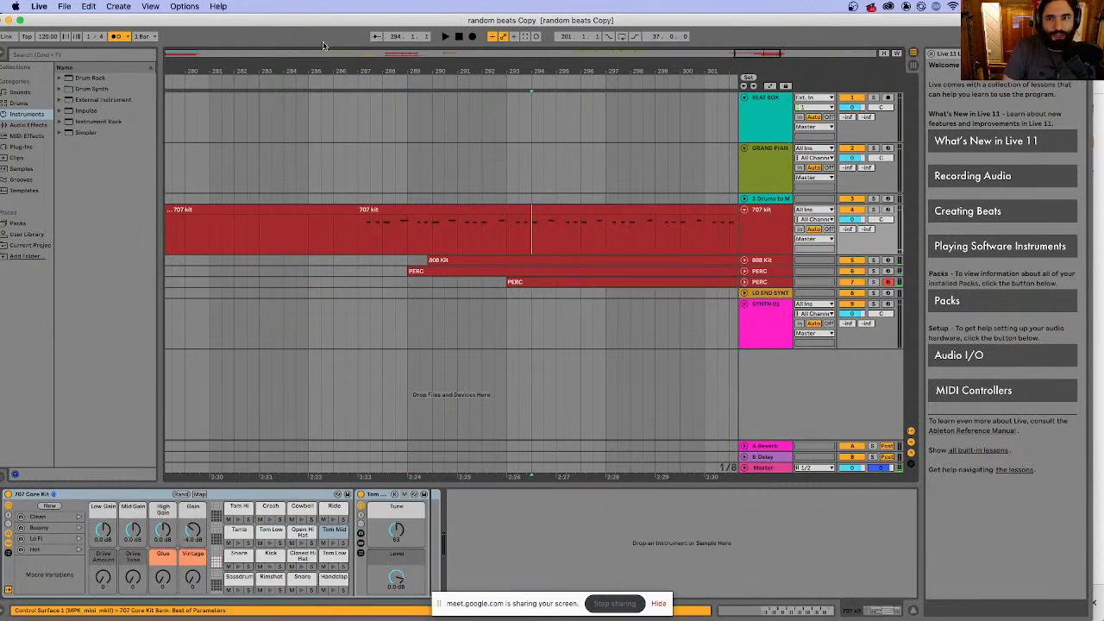
pyautogui.moveTo(768, 55); pyautogui.dragTo(745, 58)
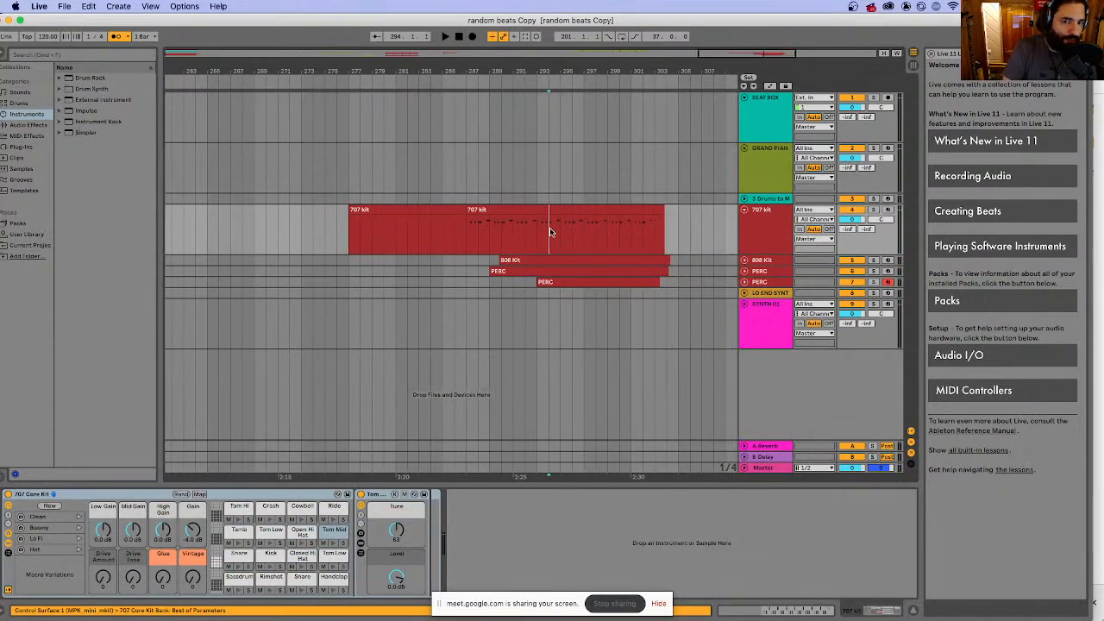
pyautogui.click(545, 231)
pyautogui.click(744, 282)
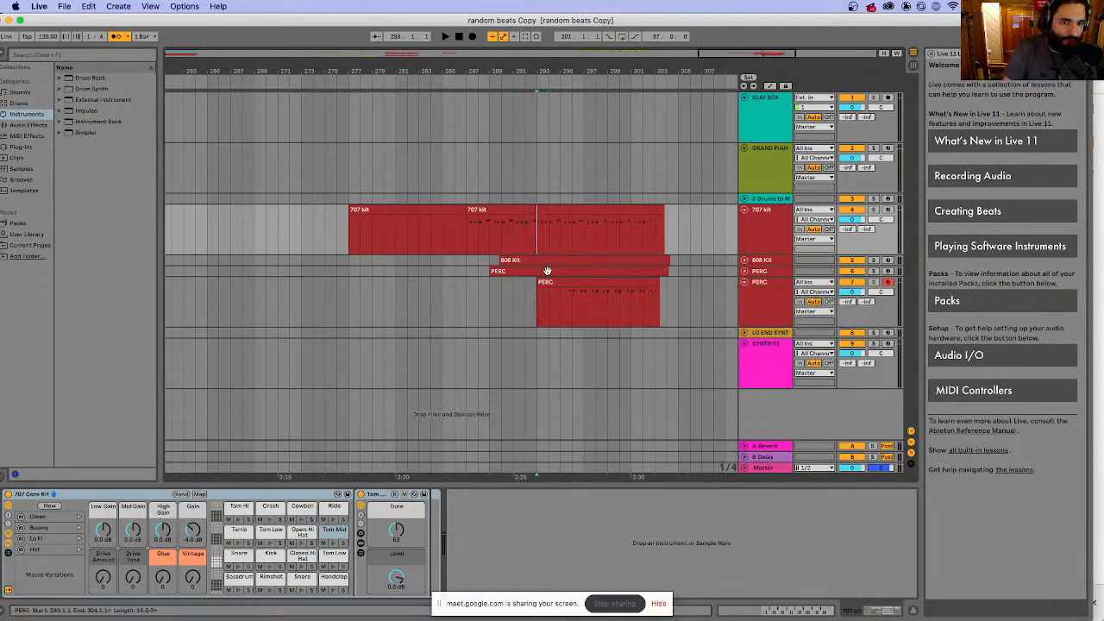
pyautogui.click(562, 298)
pyautogui.press('space')
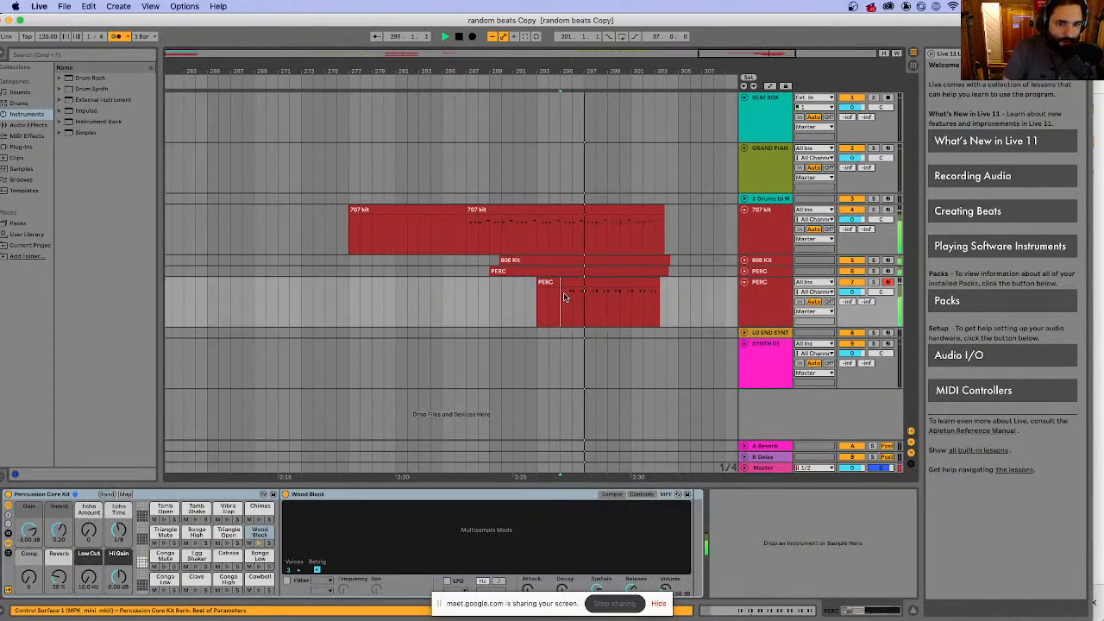
pyautogui.press('space')
pyautogui.press('super+e')
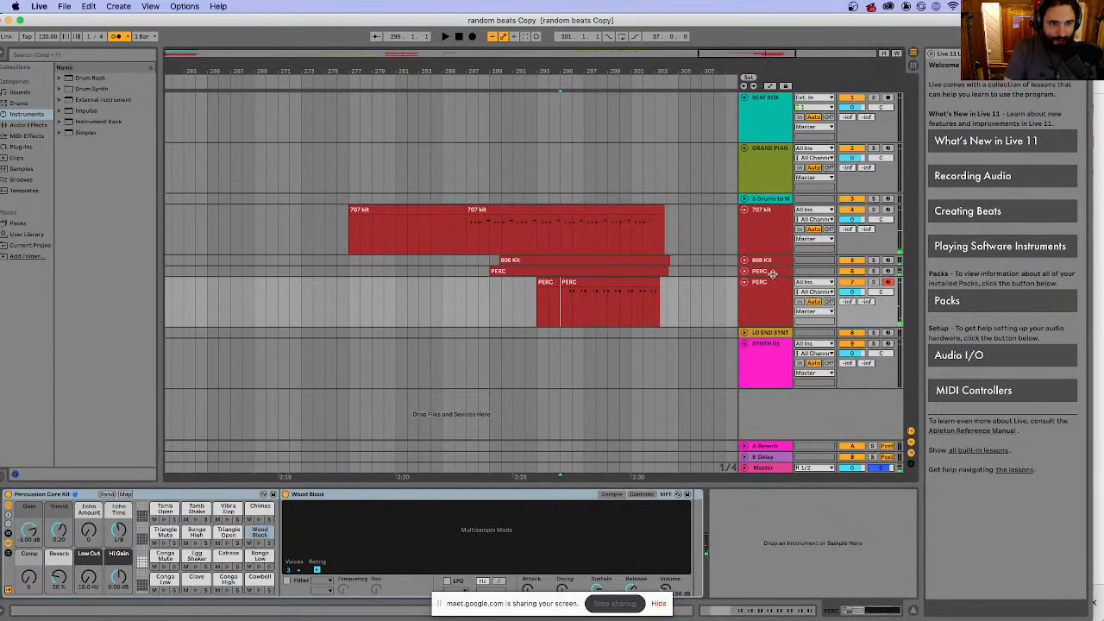
# - Unfold the first PERC and 808 Kit tracks and split their clips and the 707 kit clip at bar 295
pyautogui.click(745, 271)
pyautogui.click(562, 296)
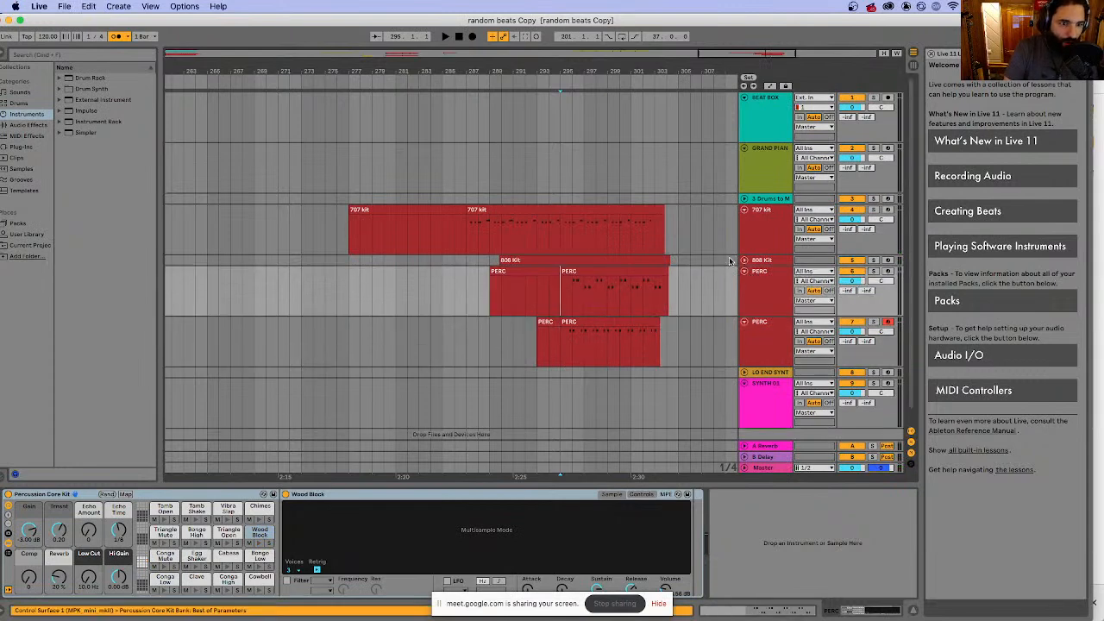
pyautogui.click(744, 261)
pyautogui.click(562, 288)
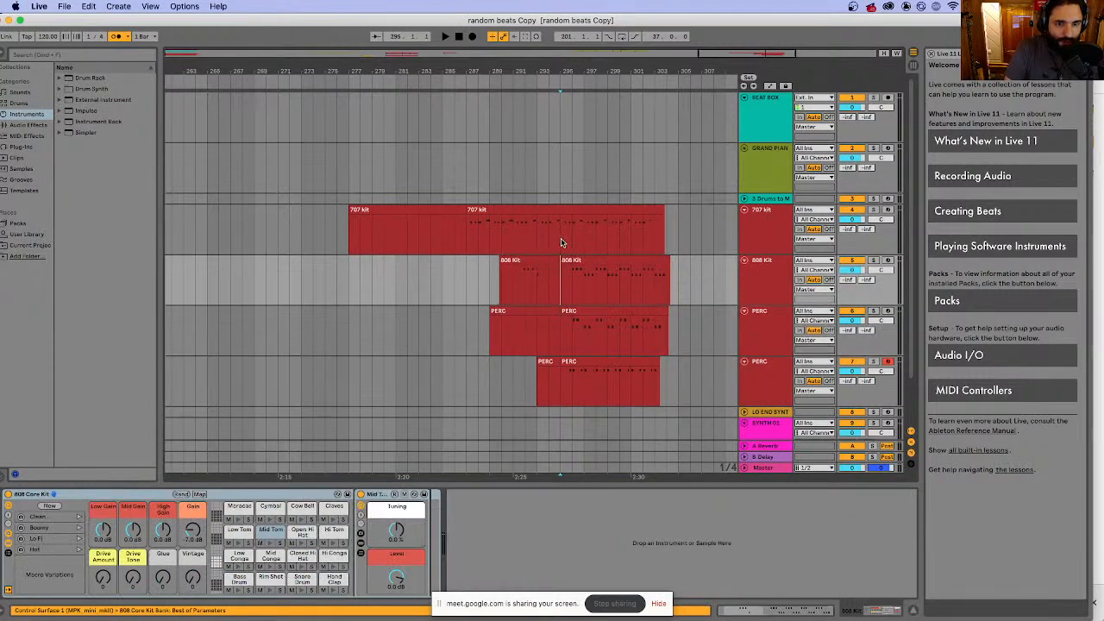
pyautogui.keyDown('shift'); pyautogui.click(562, 243); pyautogui.keyUp('shift')
pyautogui.press('super+e')
# - Play the beat from bar 295, and separate bars 295 to 303 into their own clips on the 707, 808 and both PERC tracks
pyautogui.press('space')
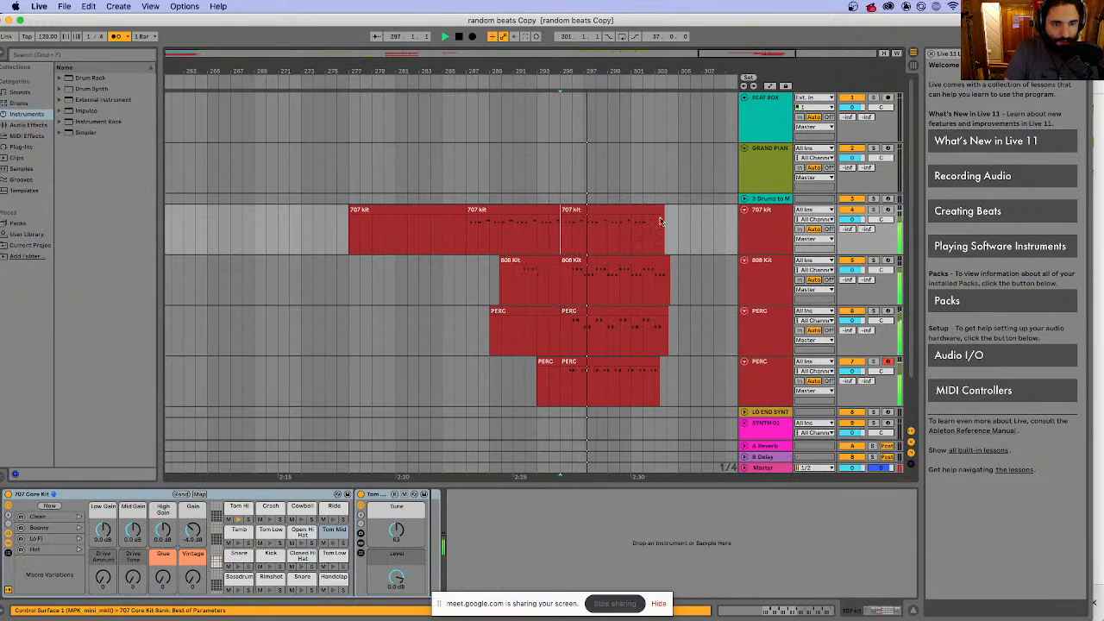
pyautogui.click(621, 238)
pyautogui.press('space')
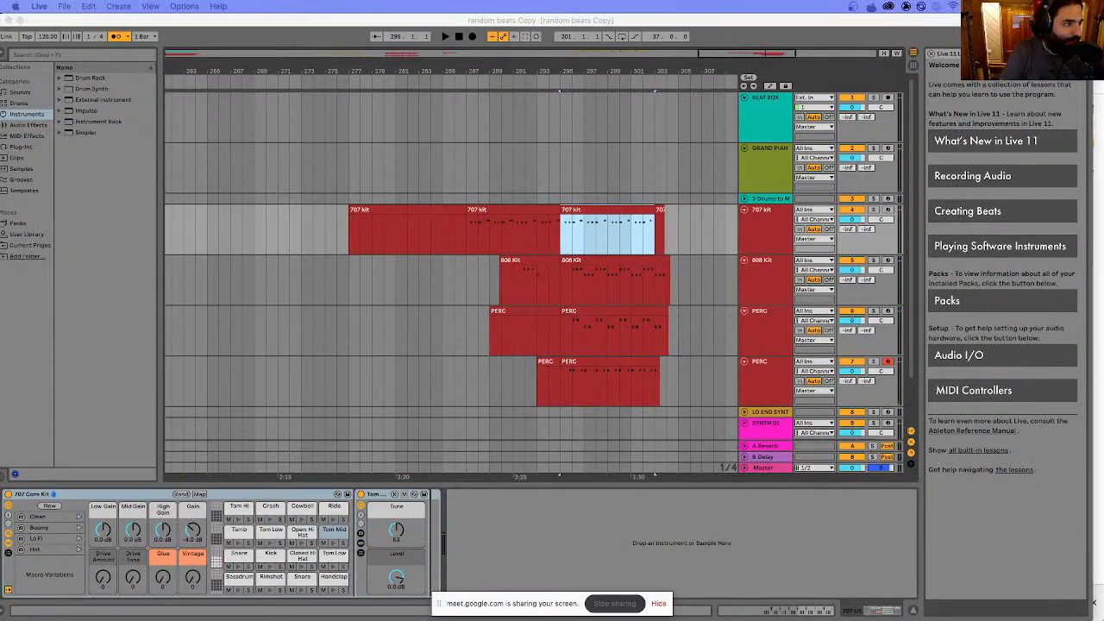
pyautogui.click(606, 210)
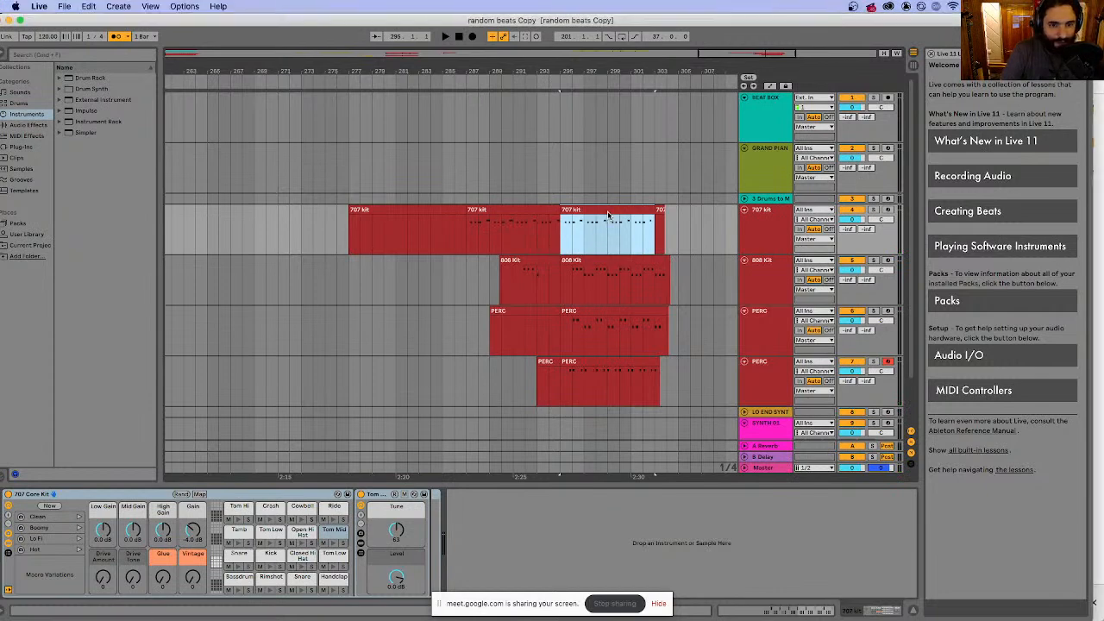
pyautogui.press('Down')
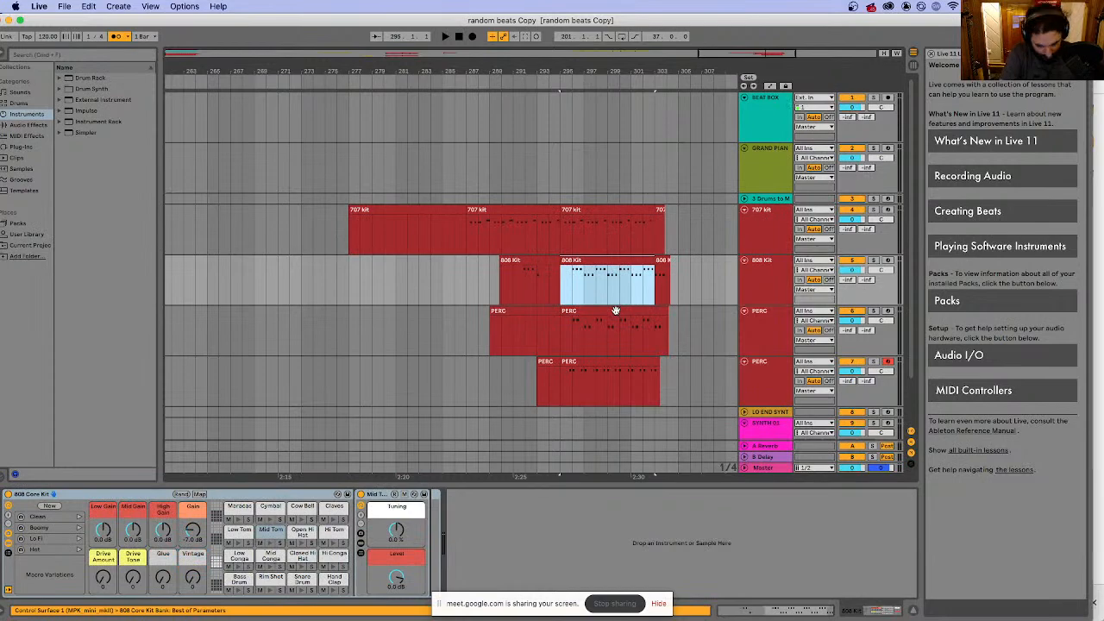
pyautogui.press('Down')
pyautogui.press('Down')
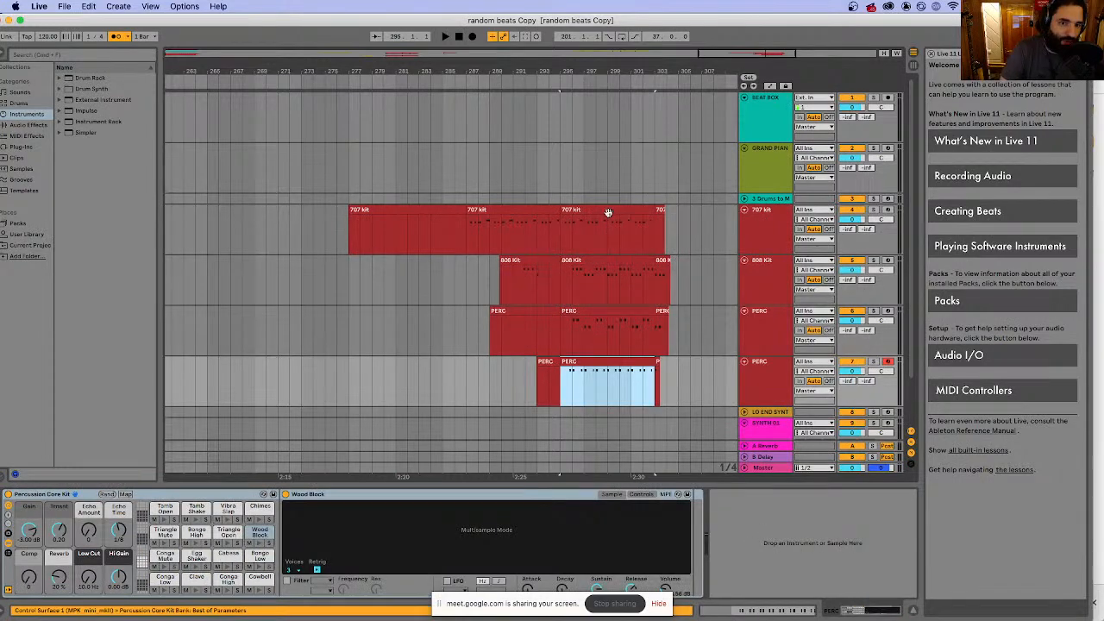
# - Open the 707 kit clip starting at bar 295 in an enlarged note editor, select all its notes and set a fixed 1/32 grid
pyautogui.doubleClick(609, 213)
pyautogui.moveTo(530, 485); pyautogui.dragTo(530, 138)
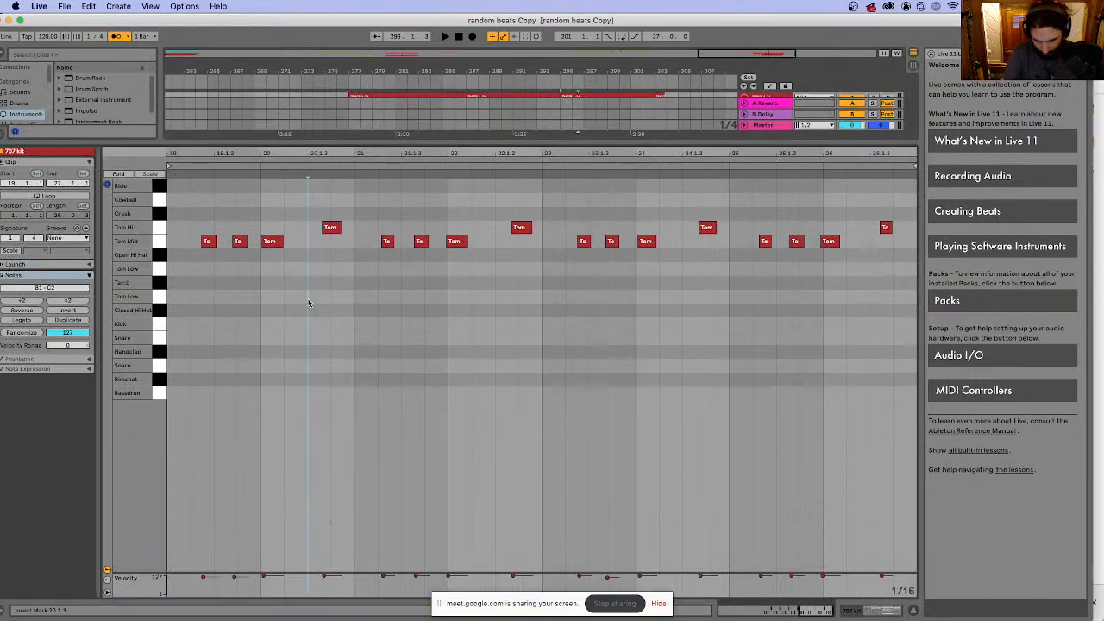
pyautogui.press('super+a')
pyautogui.rightClick(262, 244)
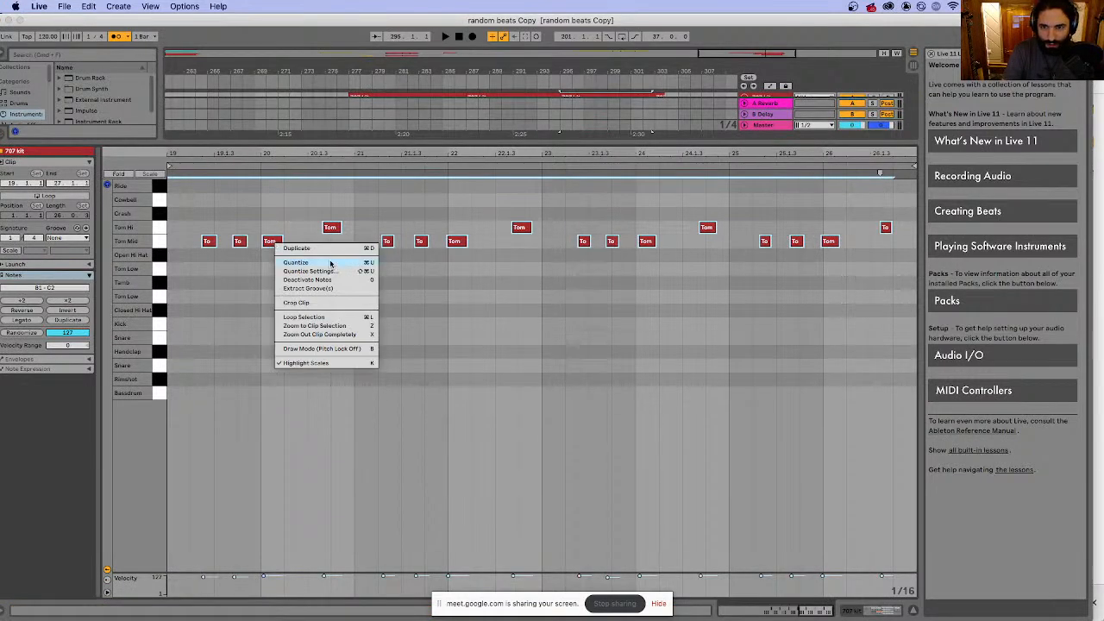
pyautogui.rightClick(237, 279)
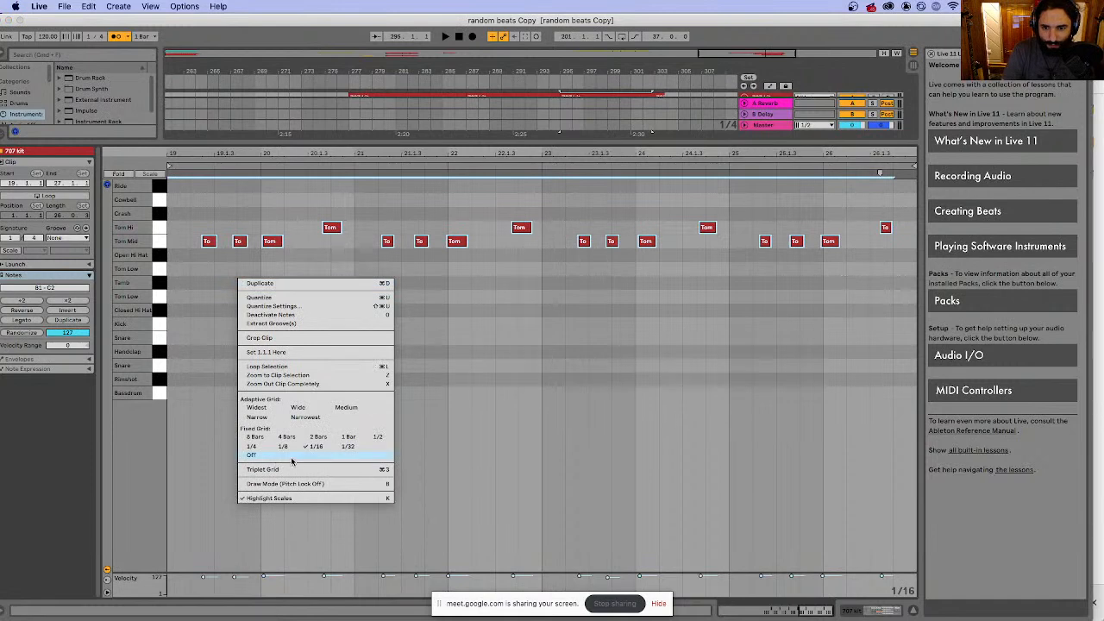
pyautogui.click(346, 447)
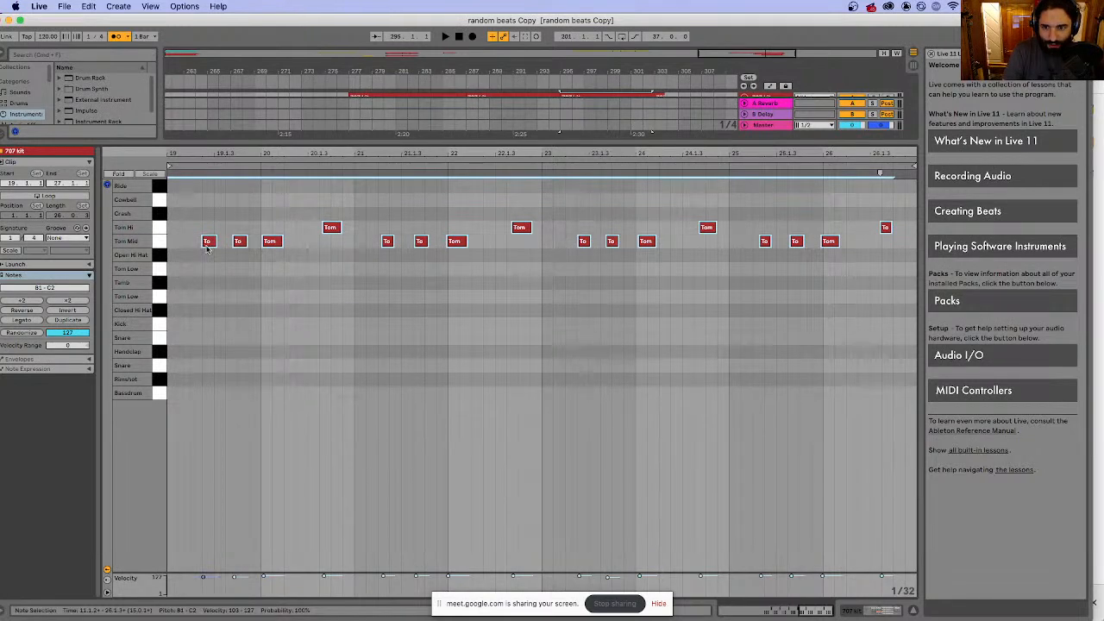
# - Try to quantize all tom notes of the 707 kit clip and play the pattern to check it
pyautogui.rightClick(209, 243)
pyautogui.click(204, 309)
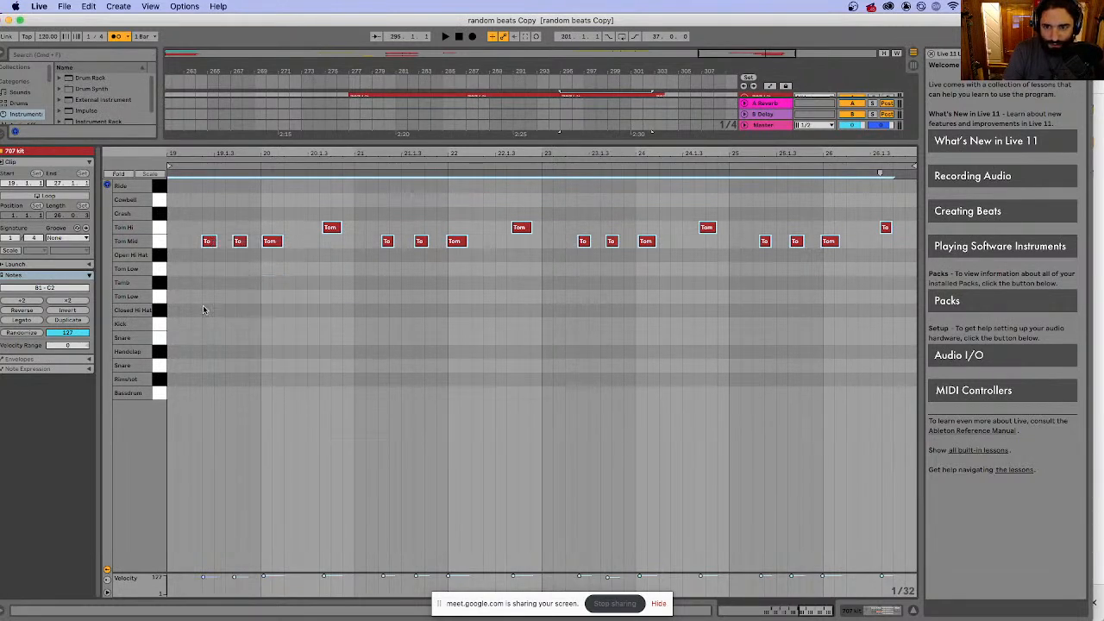
pyautogui.rightClick(203, 244)
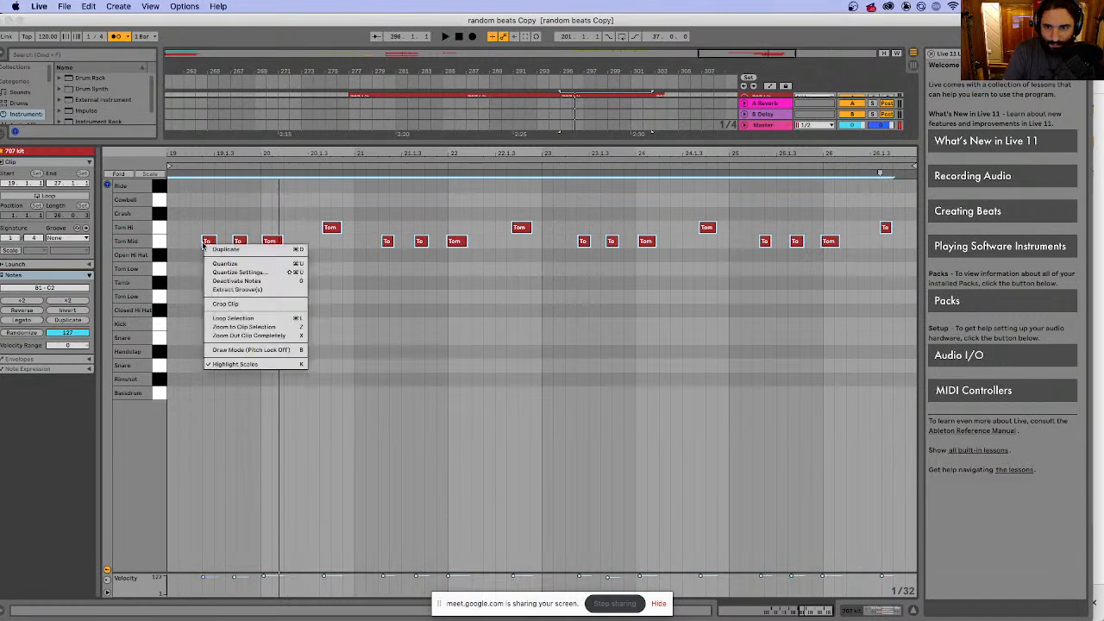
pyautogui.click(246, 265)
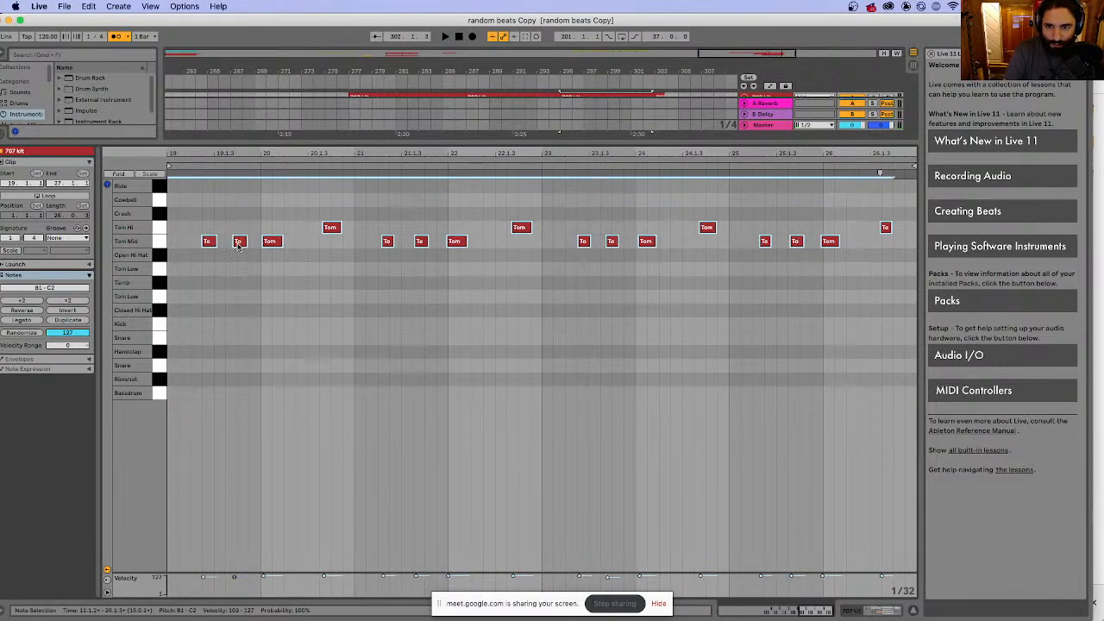
pyautogui.rightClick(239, 243)
pyautogui.click(227, 317)
pyautogui.click(216, 306)
pyautogui.press('space')
pyautogui.press('space')
# - Nudge the first group of three Tom Mid notes onto the 1/32 grid and play the pattern back
pyautogui.moveTo(209, 242); pyautogui.dragTo(245, 243)
pyautogui.click(199, 223)
pyautogui.press('space')
pyautogui.press('space')
pyautogui.click(270, 242)
pyautogui.click(183, 210)
pyautogui.press('space')
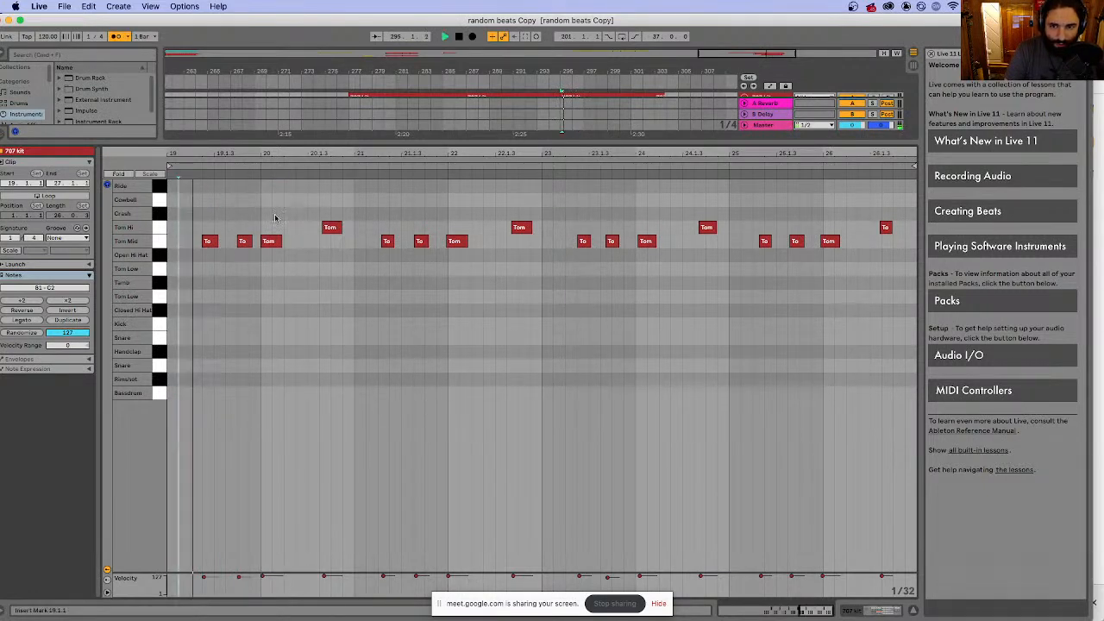
# - Try quantizing the tom notes from 20.1.3 onward, undo it and close the note editor
pyautogui.click(326, 226)
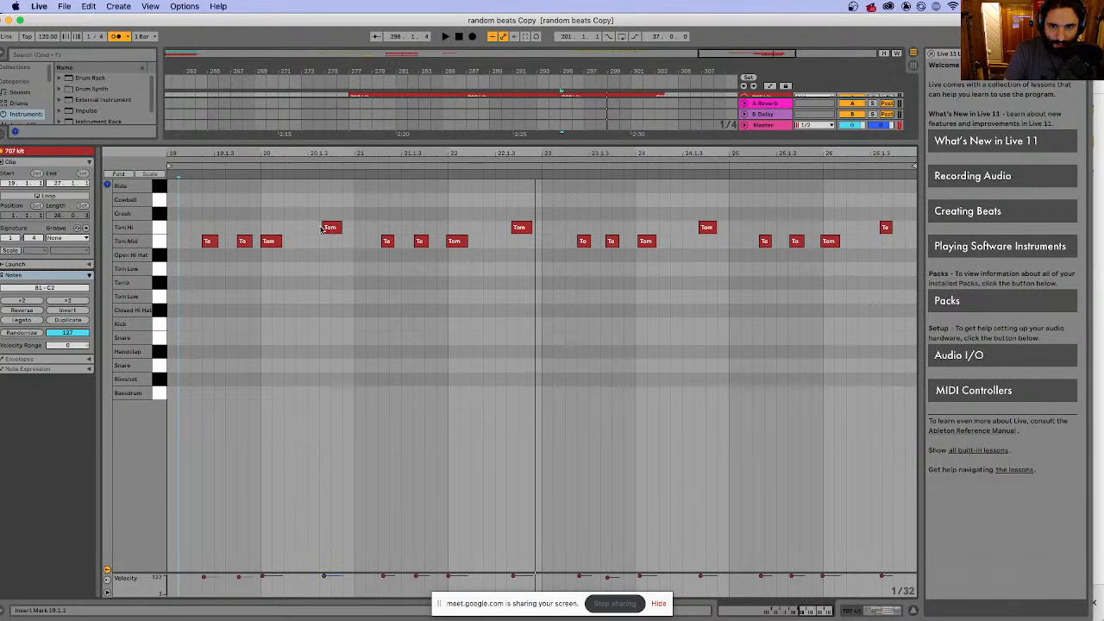
pyautogui.moveTo(317, 218); pyautogui.dragTo(875, 288)
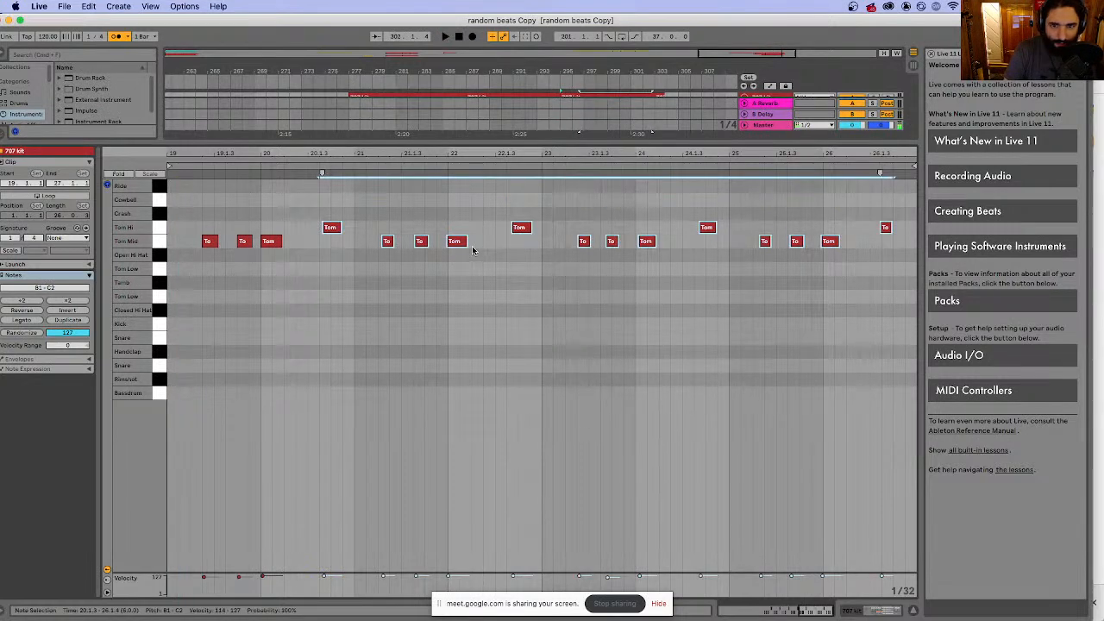
pyautogui.hscroll(-13, 603, 450)
pyautogui.scroll(-3, 661, 359)
pyautogui.hscroll(2, 657, 350)
pyautogui.hscroll(5, 655, 349)
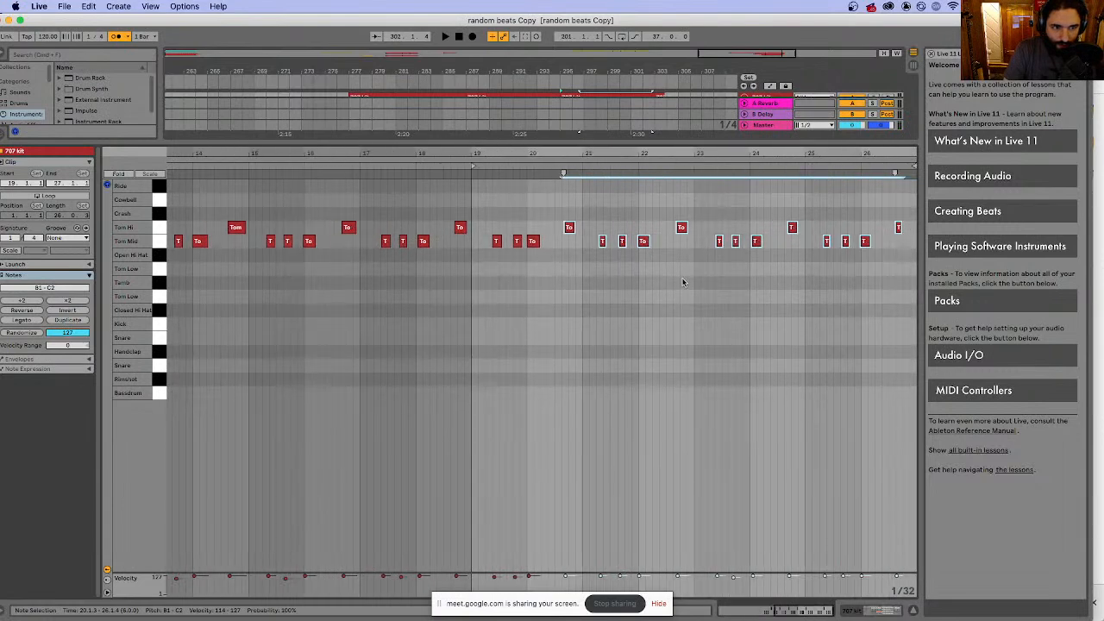
pyautogui.rightClick(574, 230)
pyautogui.click(595, 248)
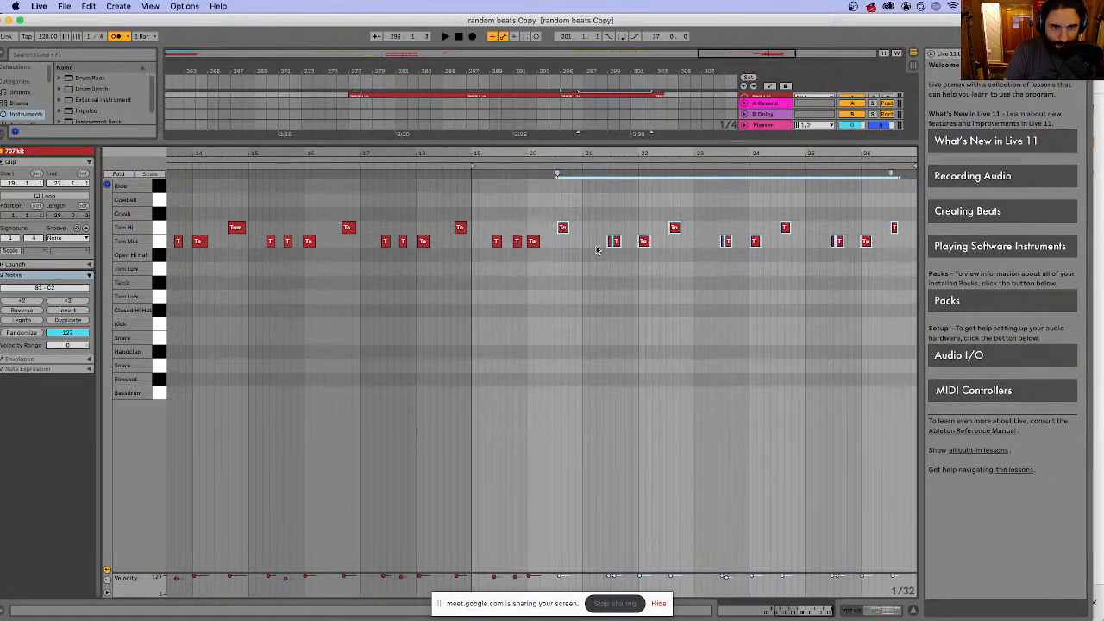
pyautogui.press('super+z')
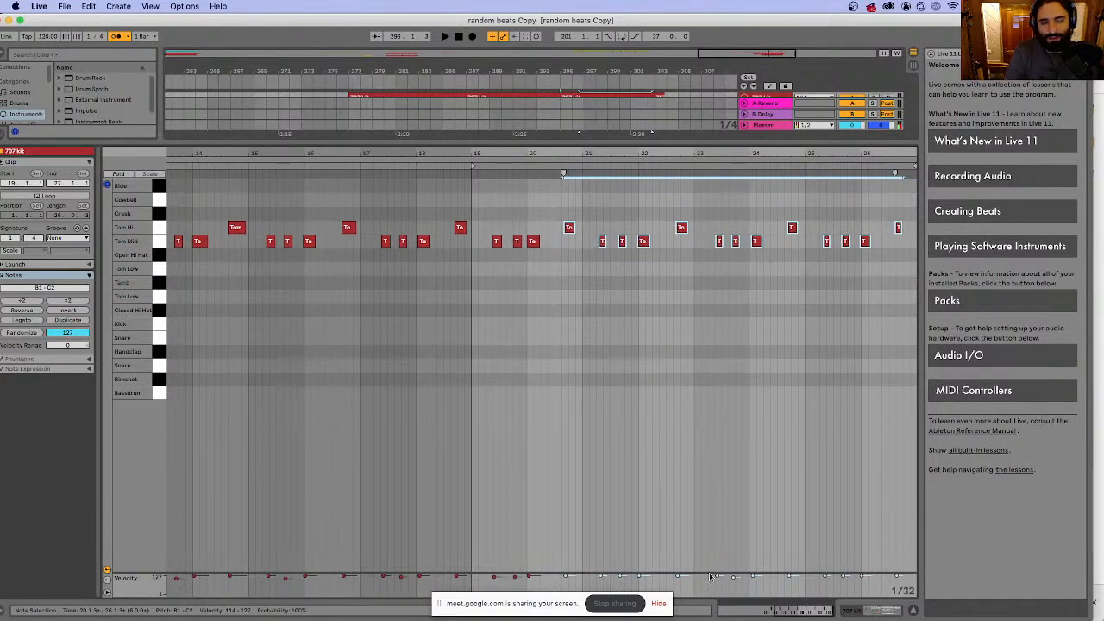
pyautogui.click(913, 613)
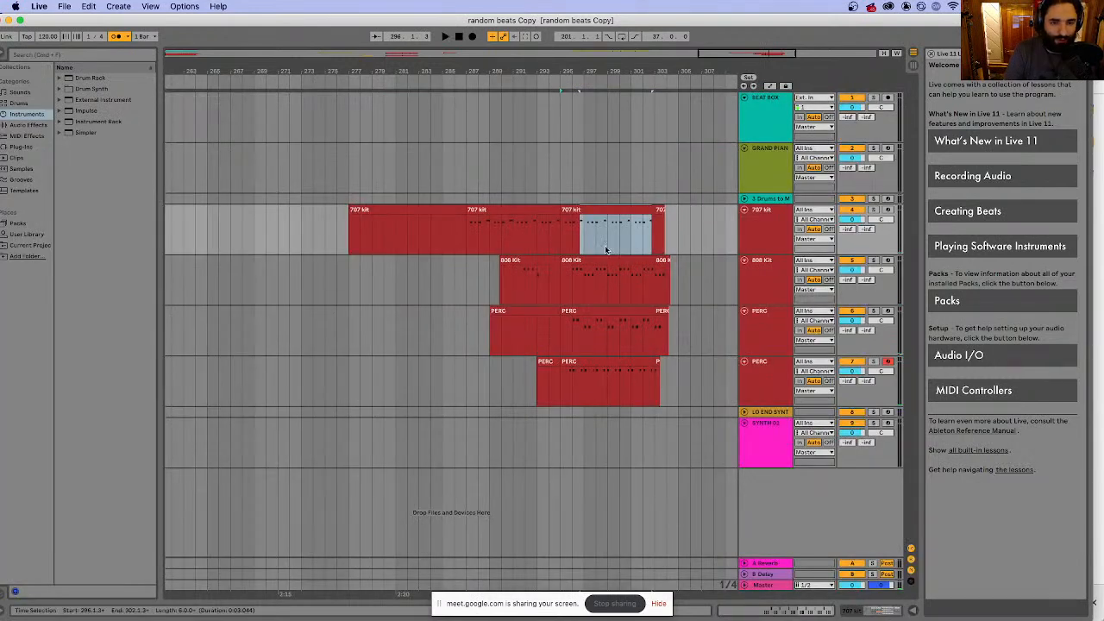
# - Reopen the 707 kit clip at bar 295 for note editing and compress the timing of all its notes to half
pyautogui.click(590, 247)
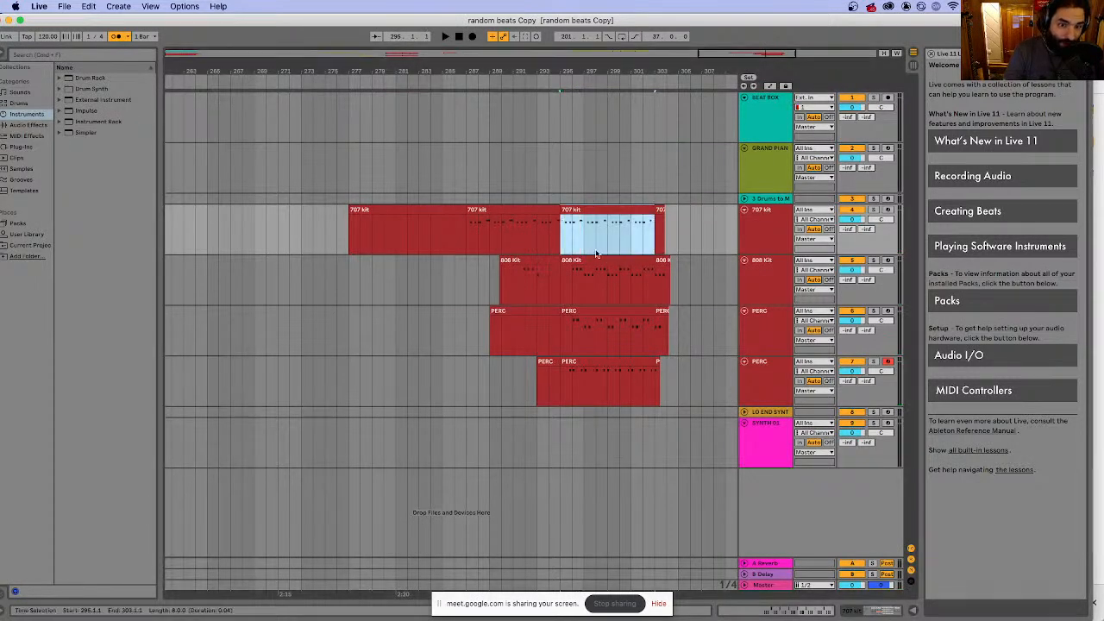
pyautogui.keyDown('shift'); pyautogui.click(613, 259); pyautogui.keyUp('shift')
pyautogui.click(621, 239)
pyautogui.doubleClick(612, 210)
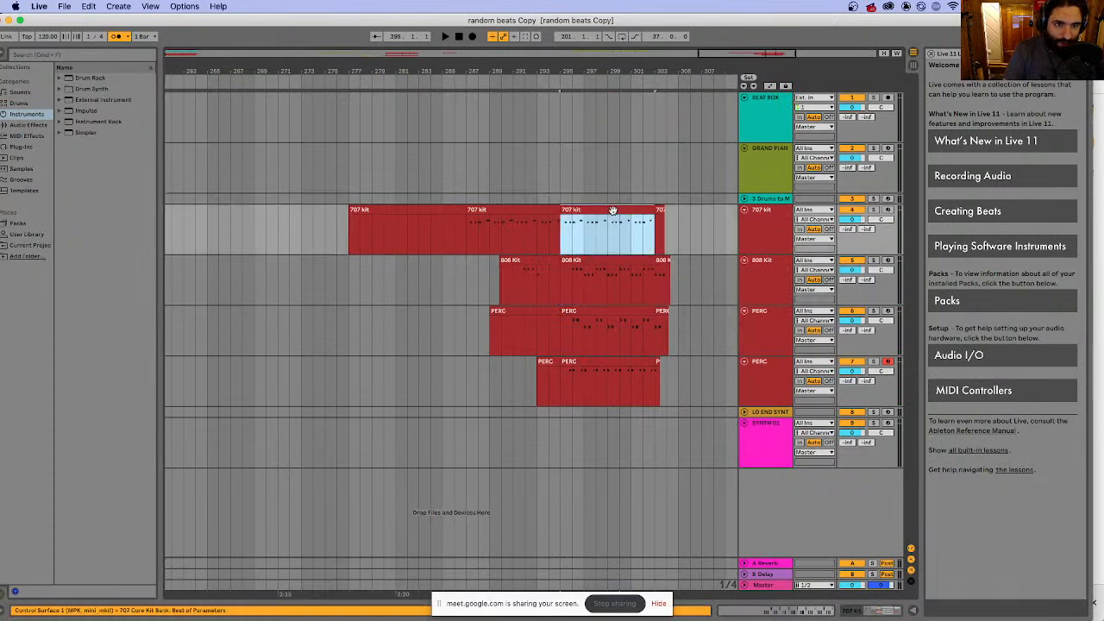
pyautogui.click(308, 342)
pyautogui.press('super+q')
pyautogui.press('Escape')
pyautogui.press('super+a')
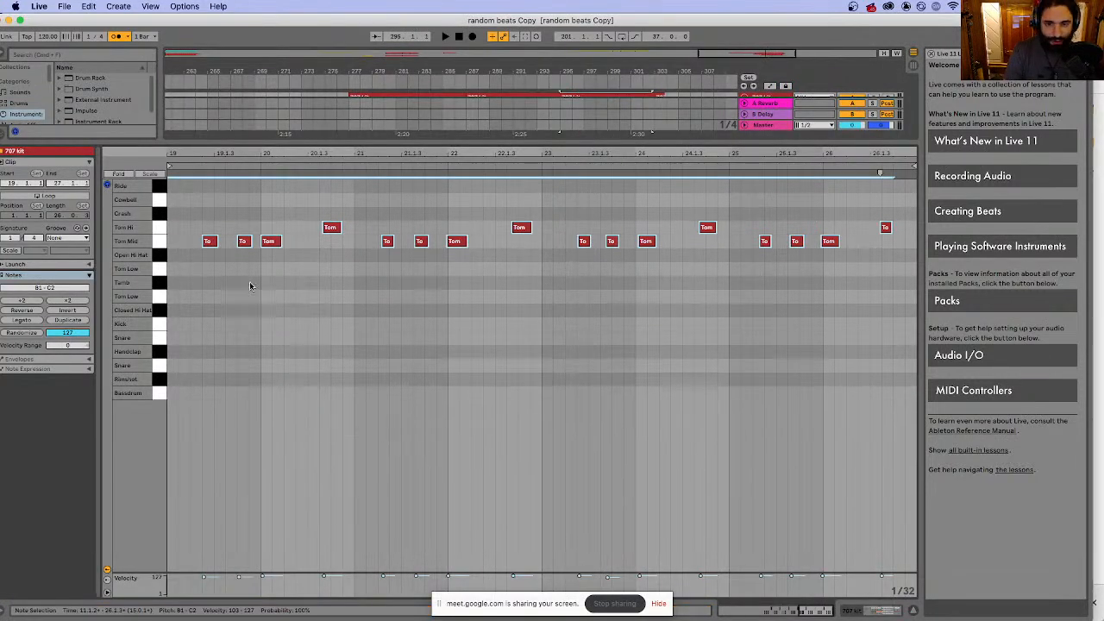
pyautogui.click(34, 301)
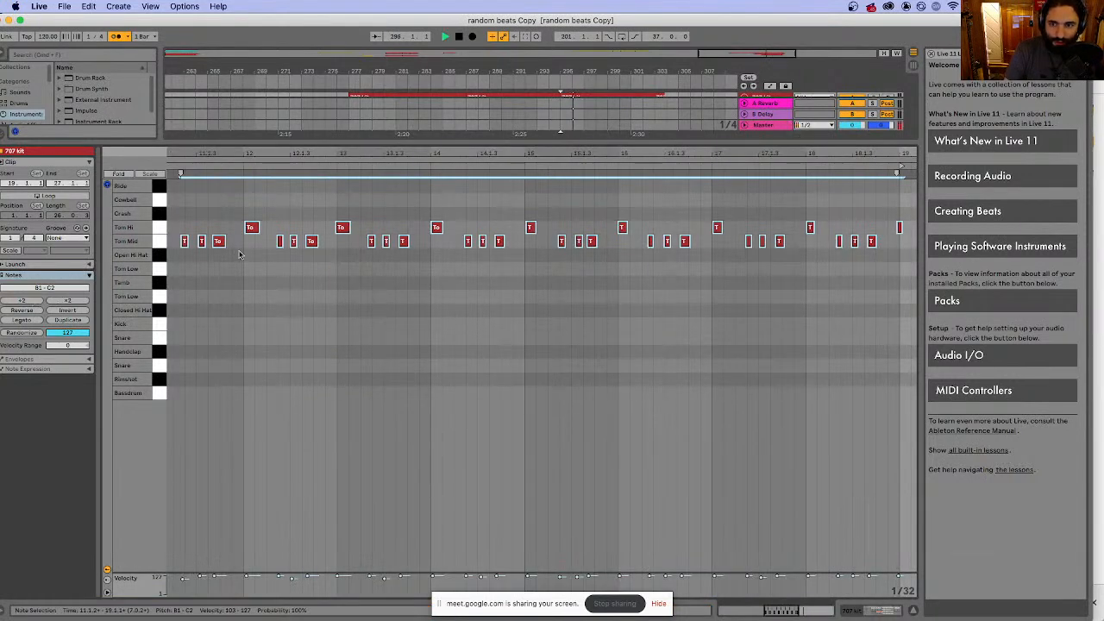
# - Play the compressed tom pattern from bar 11, close the note editor and play the 707 kit clip at bar 287
pyautogui.click(184, 203)
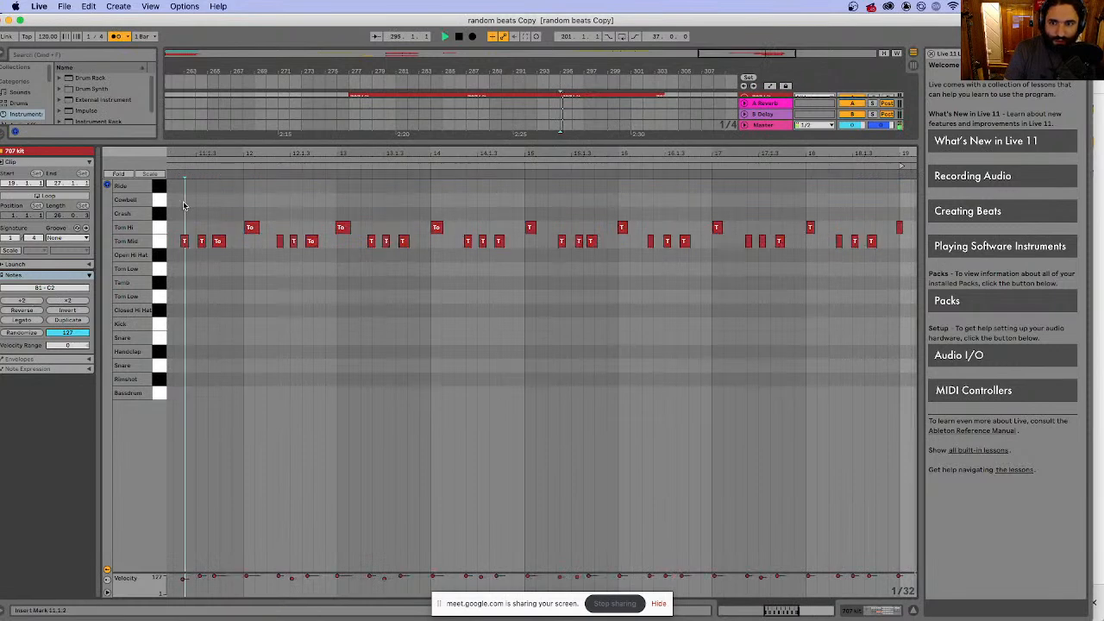
pyautogui.hscroll(-5, 263, 185)
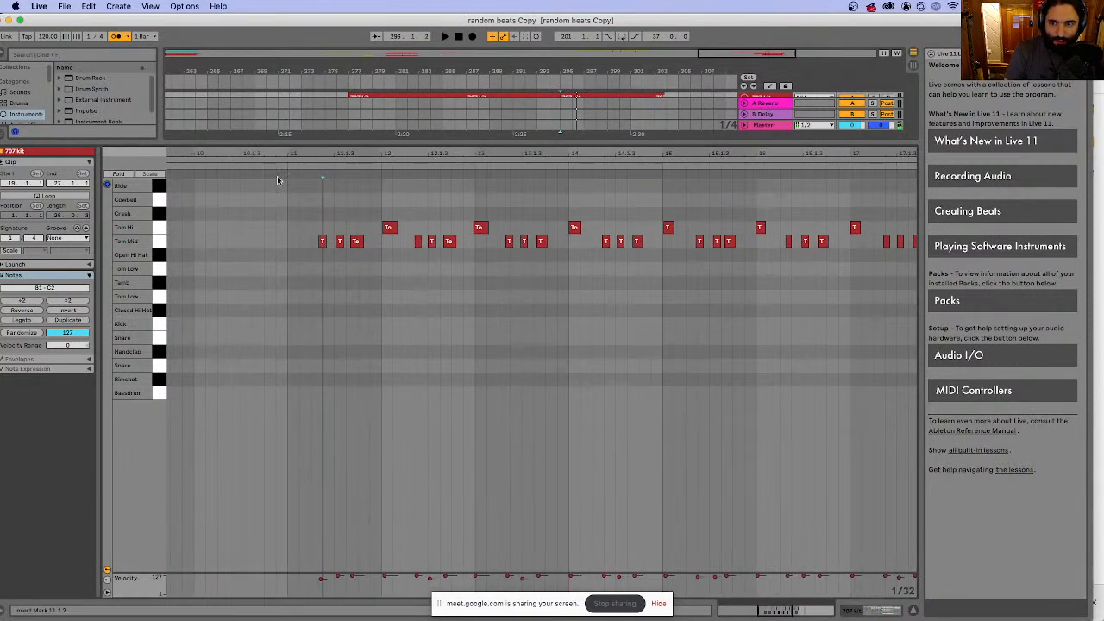
pyautogui.click(288, 217)
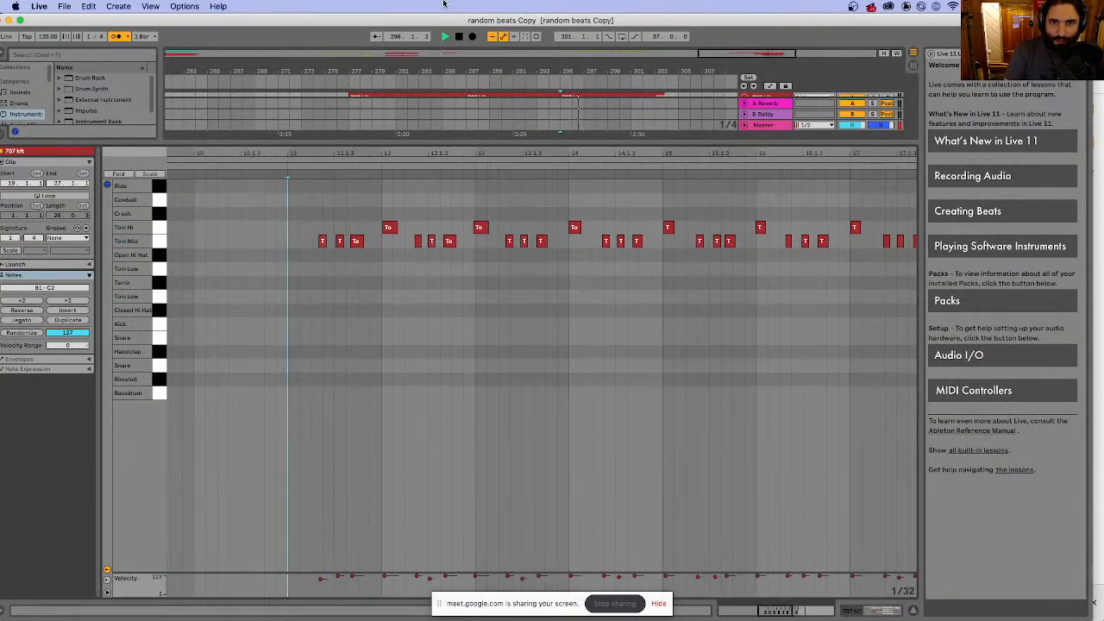
pyautogui.click(795, 611)
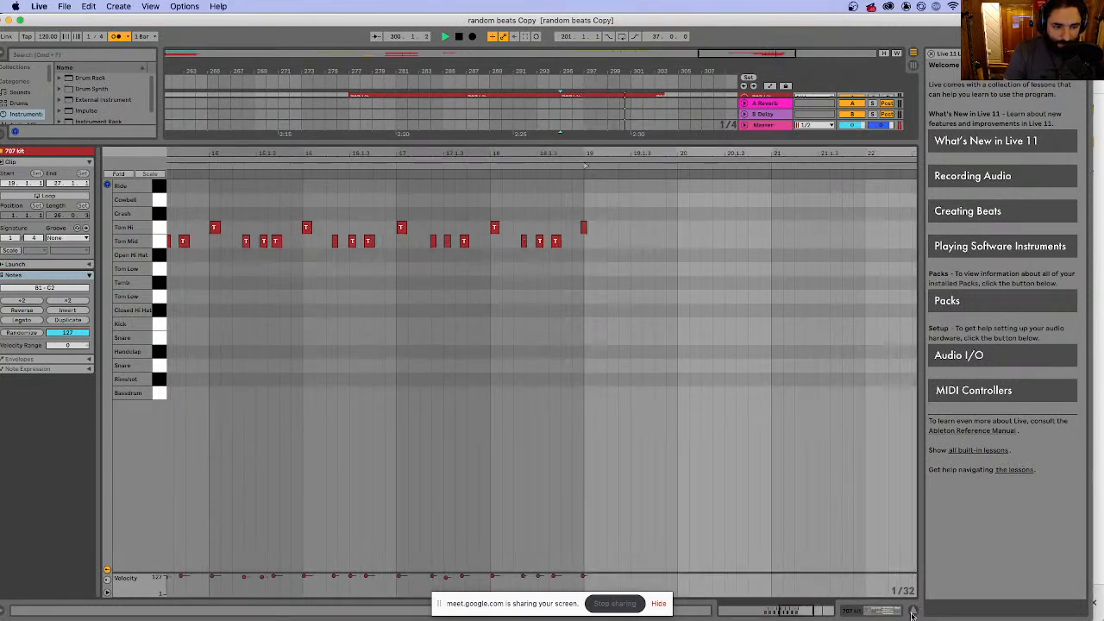
pyautogui.click(912, 611)
pyautogui.click(503, 210)
pyautogui.press('space')
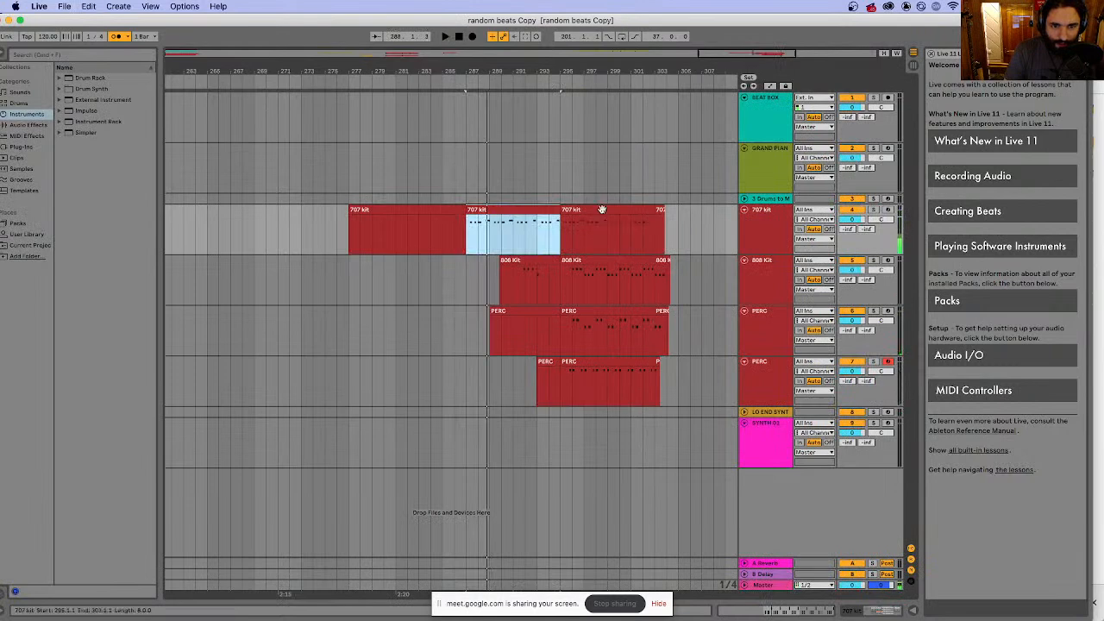
# - Try stretching all notes of the bar-295 707 kit clip to double timing, play the result and undo the stretch
pyautogui.doubleClick(603, 217)
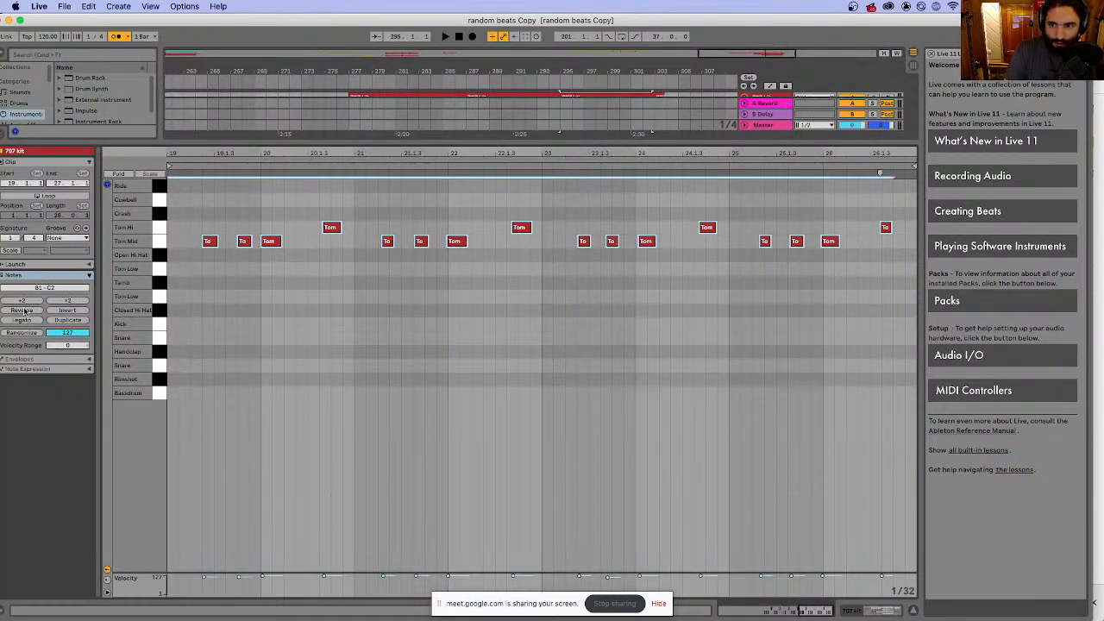
pyautogui.click(26, 301)
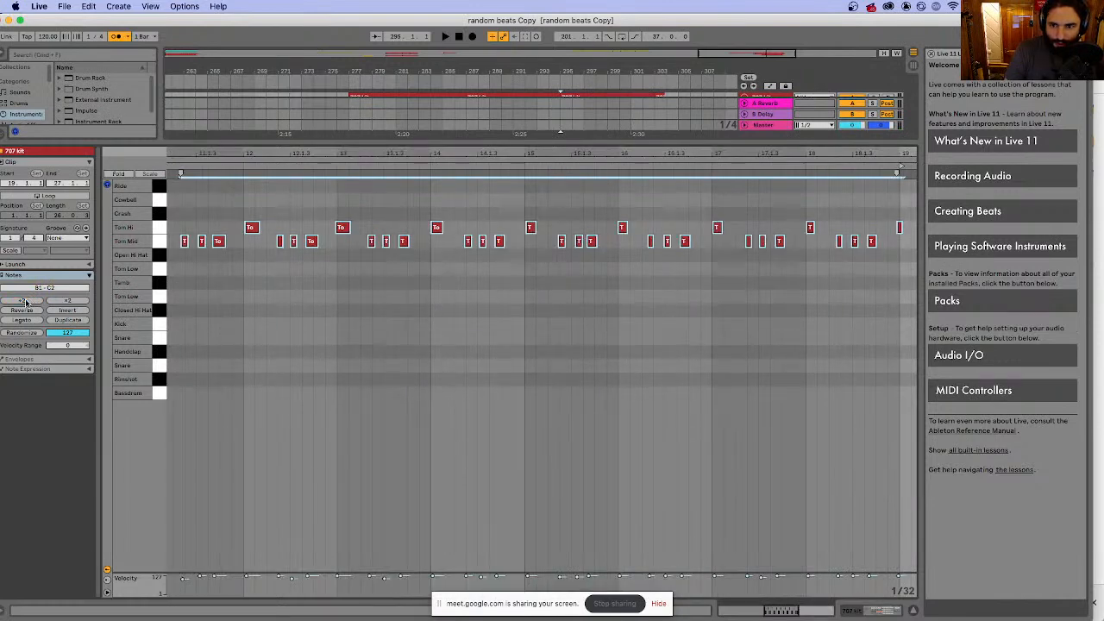
pyautogui.click(66, 301)
pyautogui.click(69, 301)
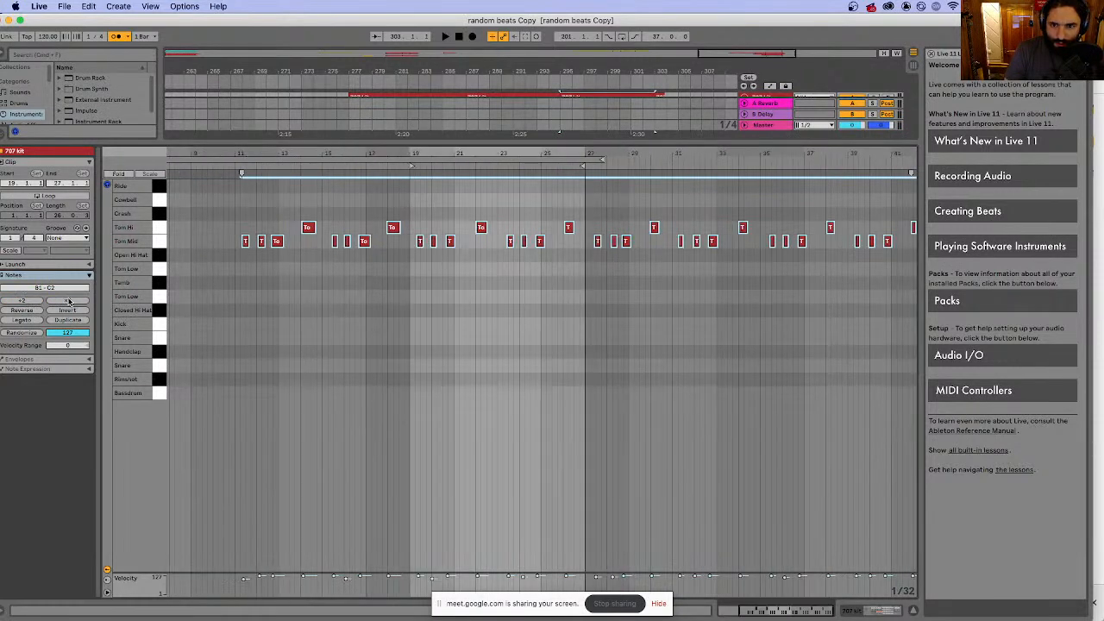
pyautogui.press('space')
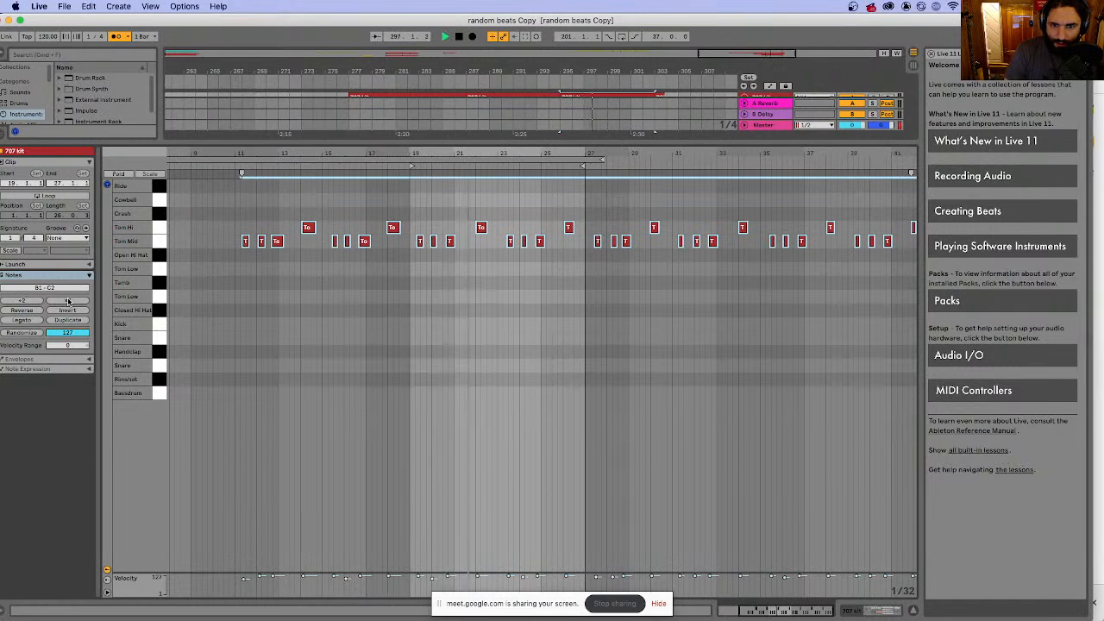
pyautogui.press('super+z')
pyautogui.press('space')
# - Play the tom pattern of the 707 kit clip from bar 19
pyautogui.click(232, 201)
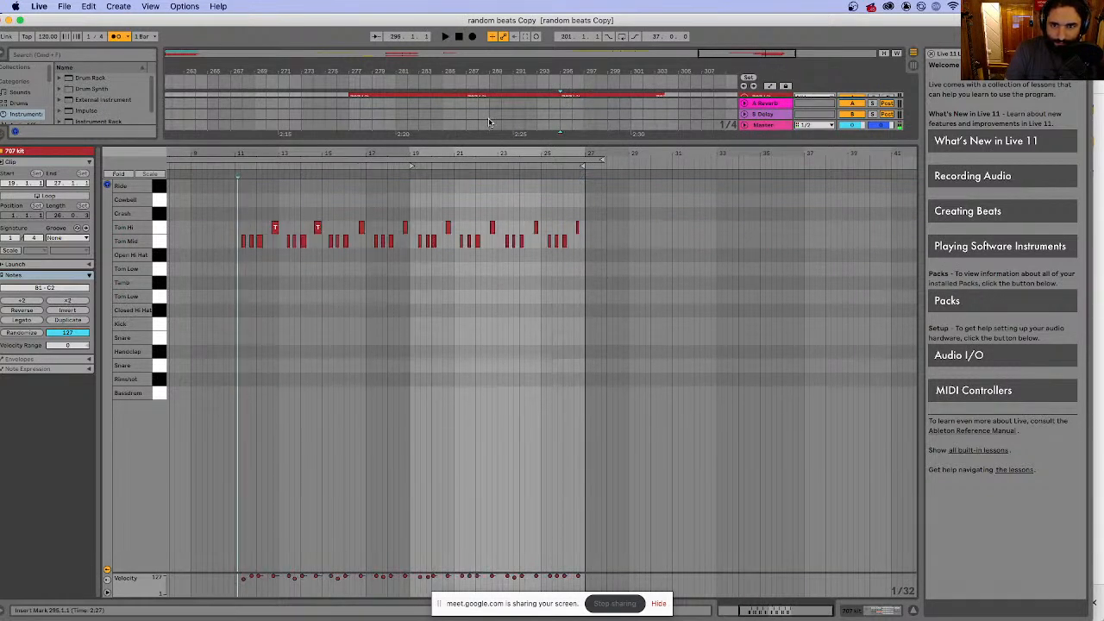
pyautogui.click(409, 193)
pyautogui.press('space')
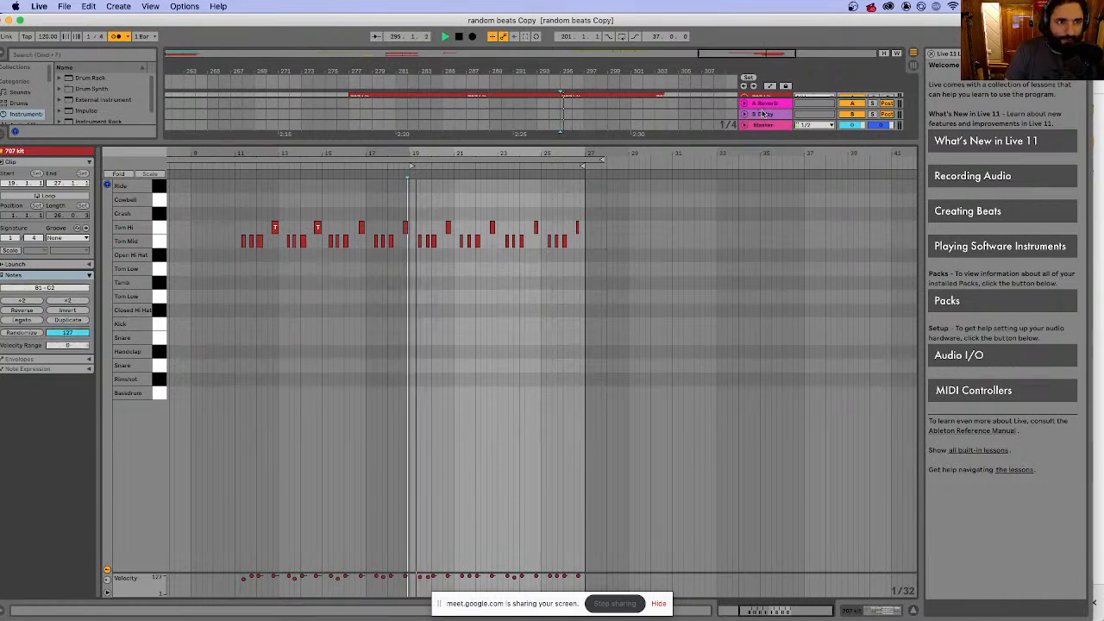
# - Select all notes of the bar-295 707 kit clip again and halve their timing
pyautogui.click(792, 608)
pyautogui.doubleClick(621, 162)
pyautogui.press('super+a')
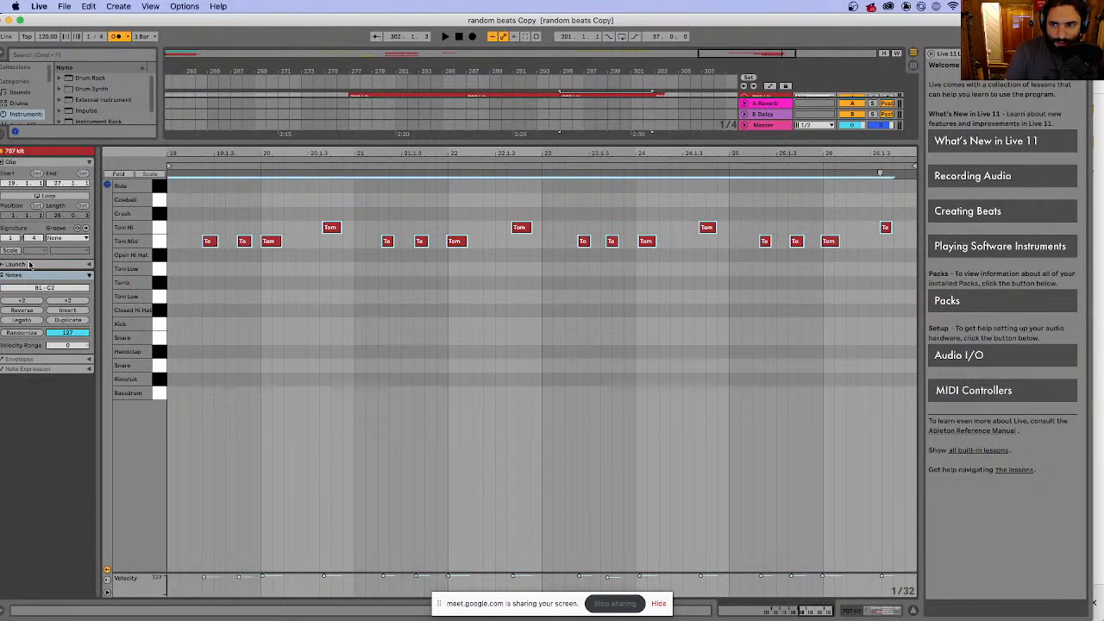
pyautogui.click(34, 302)
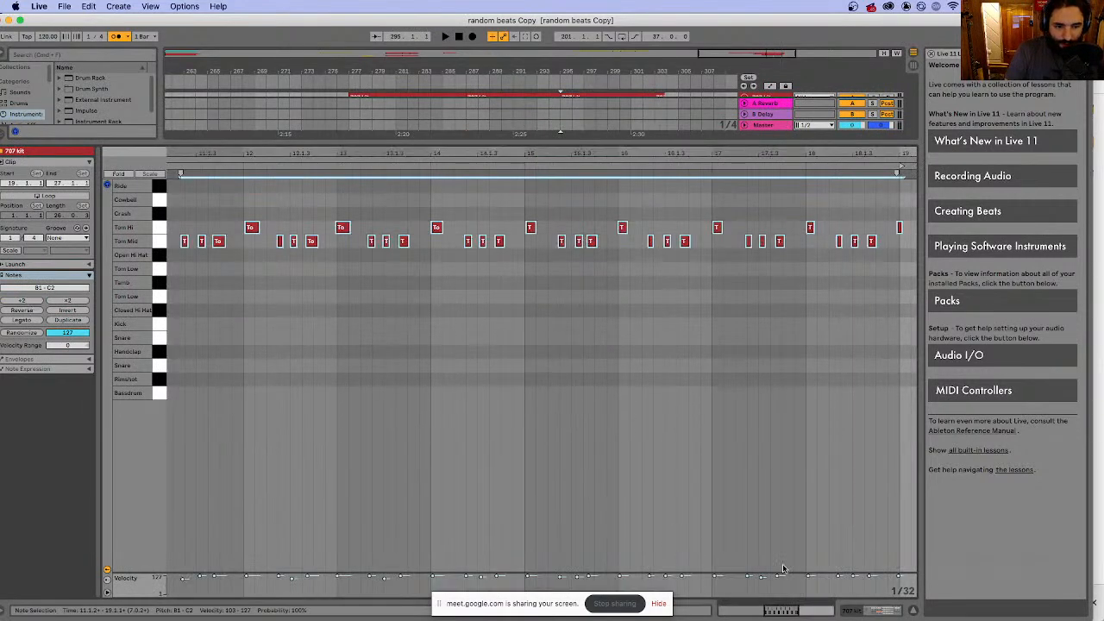
# - Extend the 707 kit clip's start back to bar 287, play it soloed and move it to start at bar 295
pyautogui.hotkey('shift', 'Tab')
pyautogui.click(584, 156)
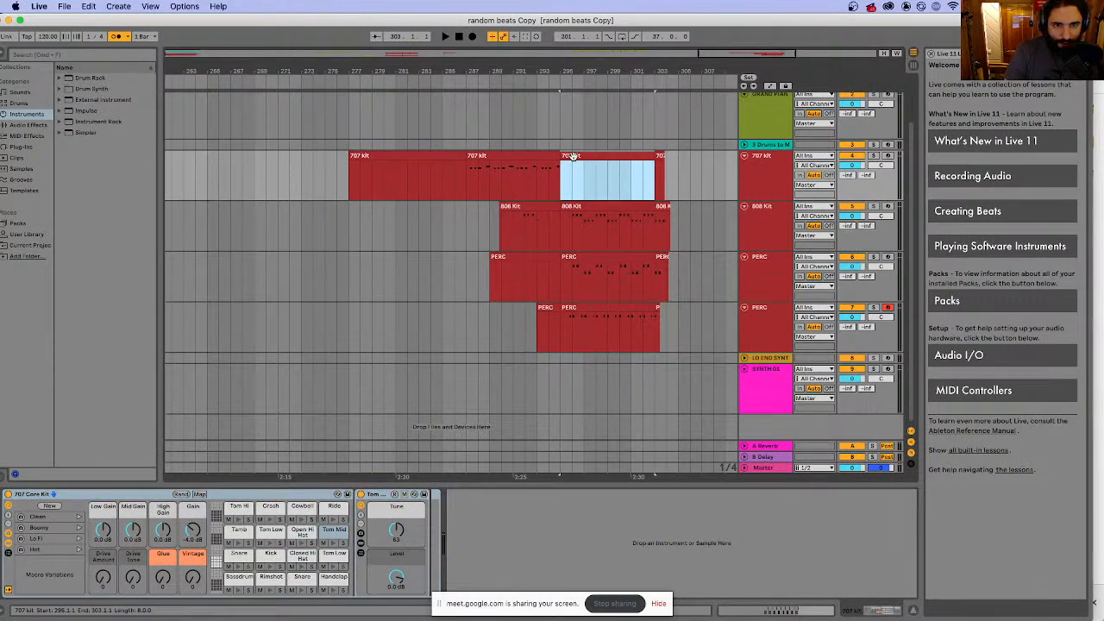
pyautogui.moveTo(563, 158); pyautogui.dragTo(466, 158)
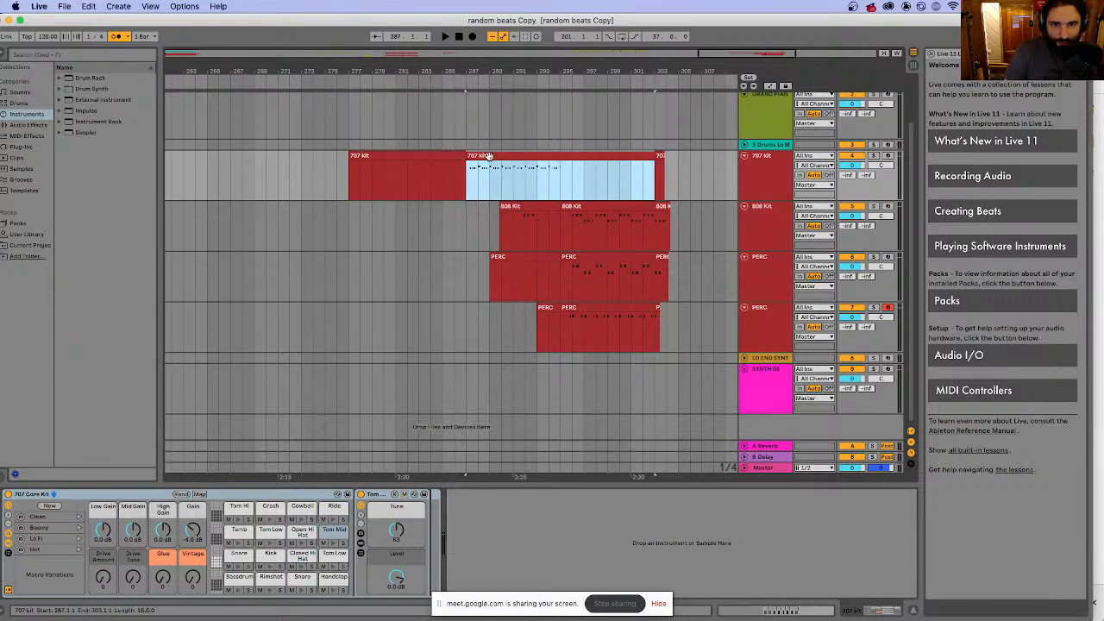
pyautogui.click(874, 156)
pyautogui.press('space')
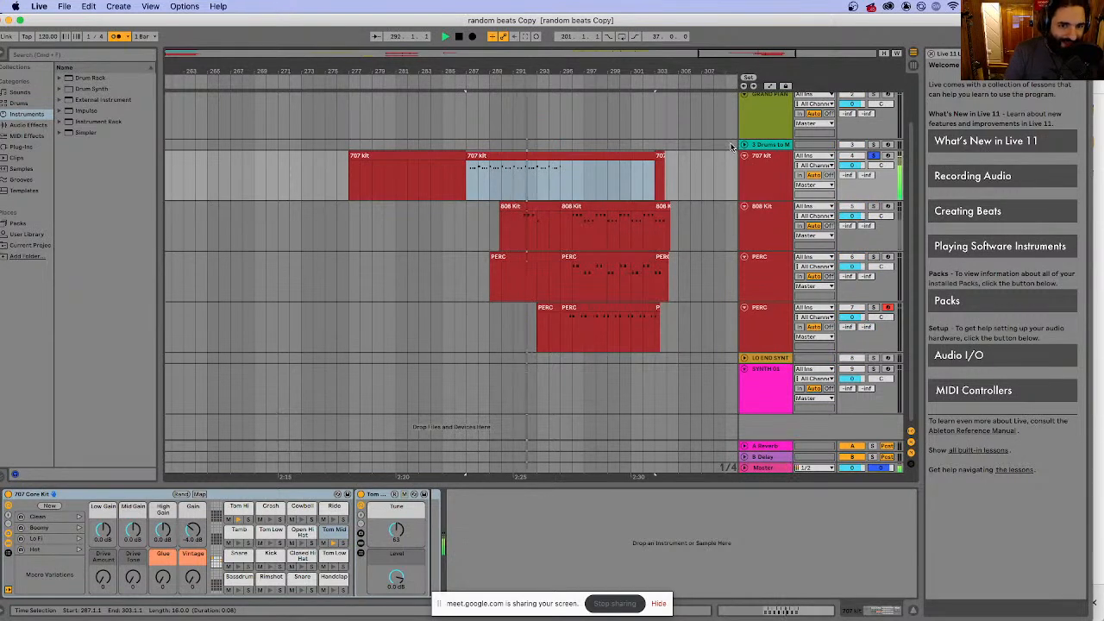
pyautogui.moveTo(535, 158); pyautogui.dragTo(630, 155)
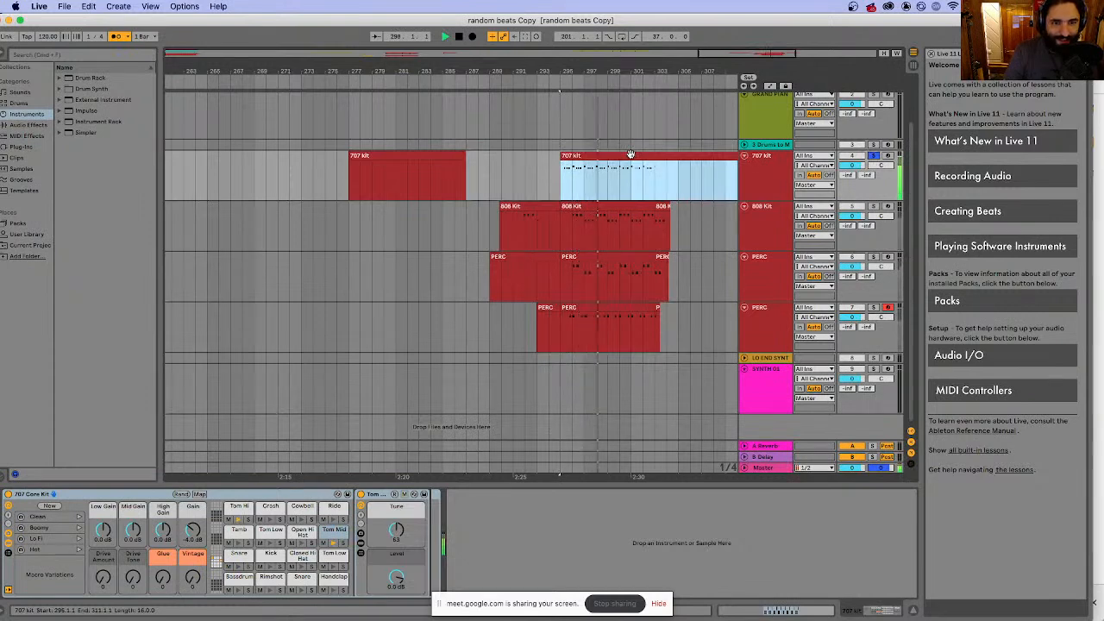
# - Undo the 707 kit clip edits and the layered 808 and PERC recordings, and switch to the Growing Beats presentation in Brave
pyautogui.press('super+z')
pyautogui.press('space')
pyautogui.press('super+z')
pyautogui.press('super+z')
pyautogui.press('super+z')
pyautogui.press('super+z')
pyautogui.press('super+z')
pyautogui.press('super+z')
pyautogui.press('super+z')
pyautogui.press('super+z')
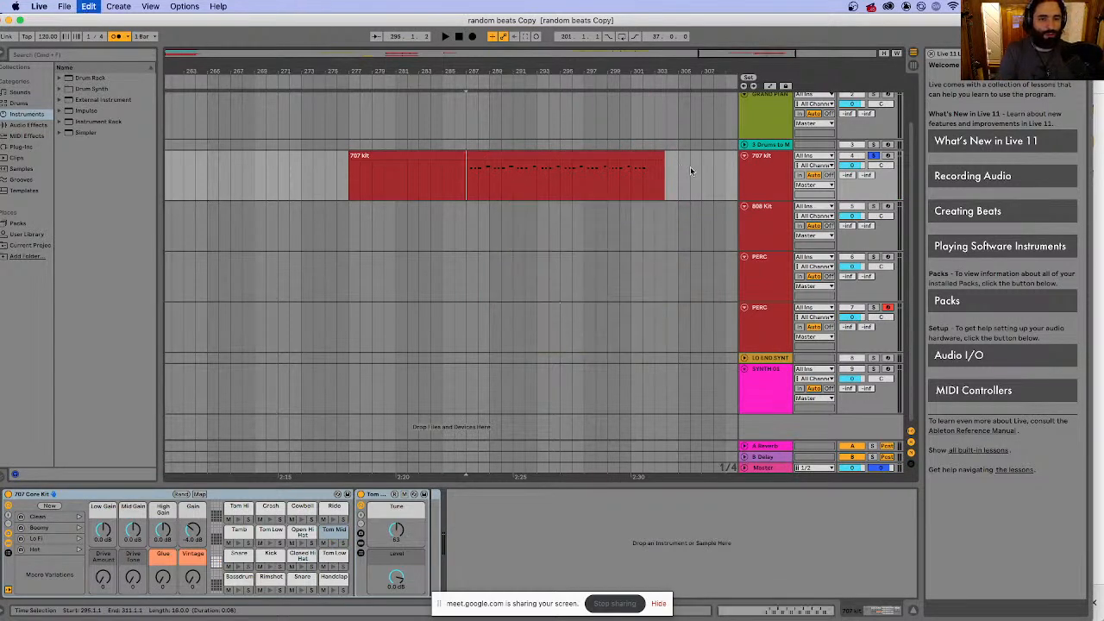
pyautogui.press('super+z')
pyautogui.press('super+Tab')
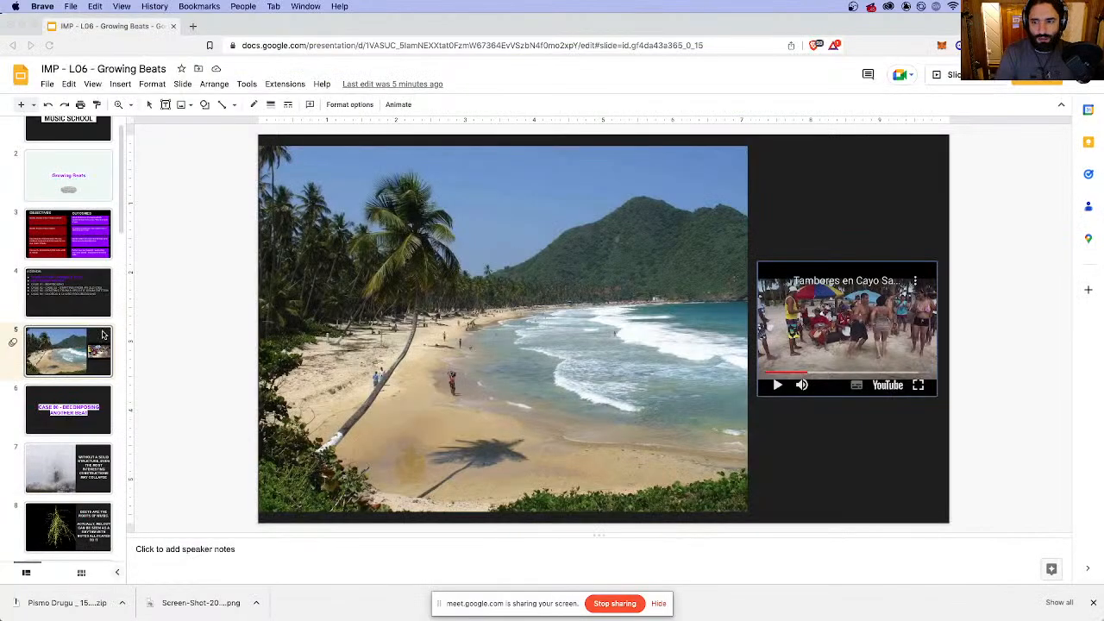
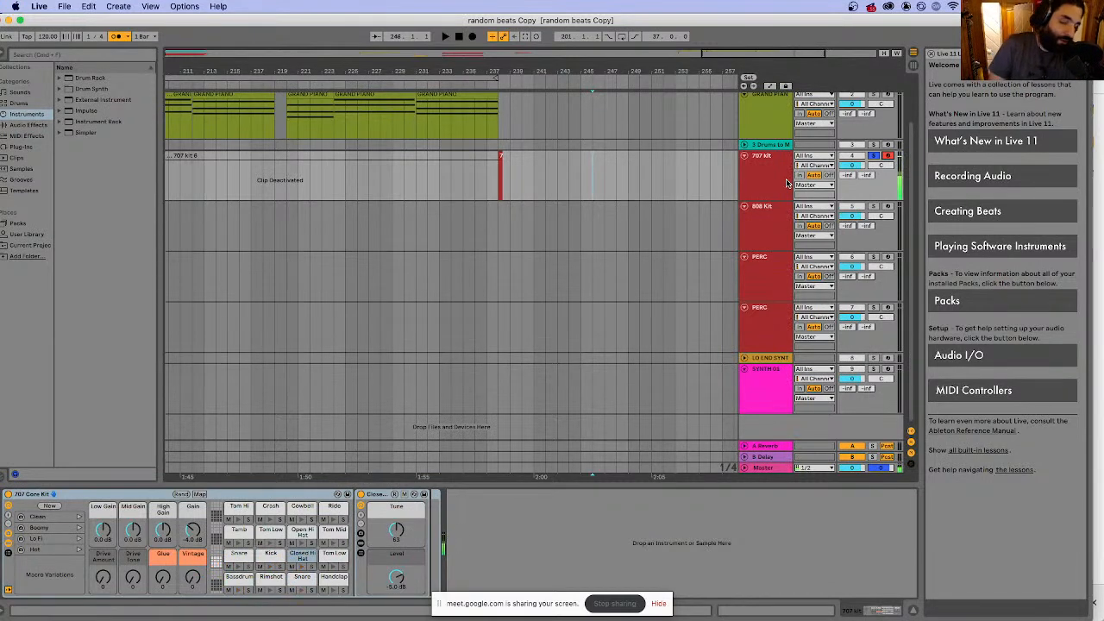
# - Record a new drum pattern on the 707 kit track, starting at bar 250
pyautogui.press('space')
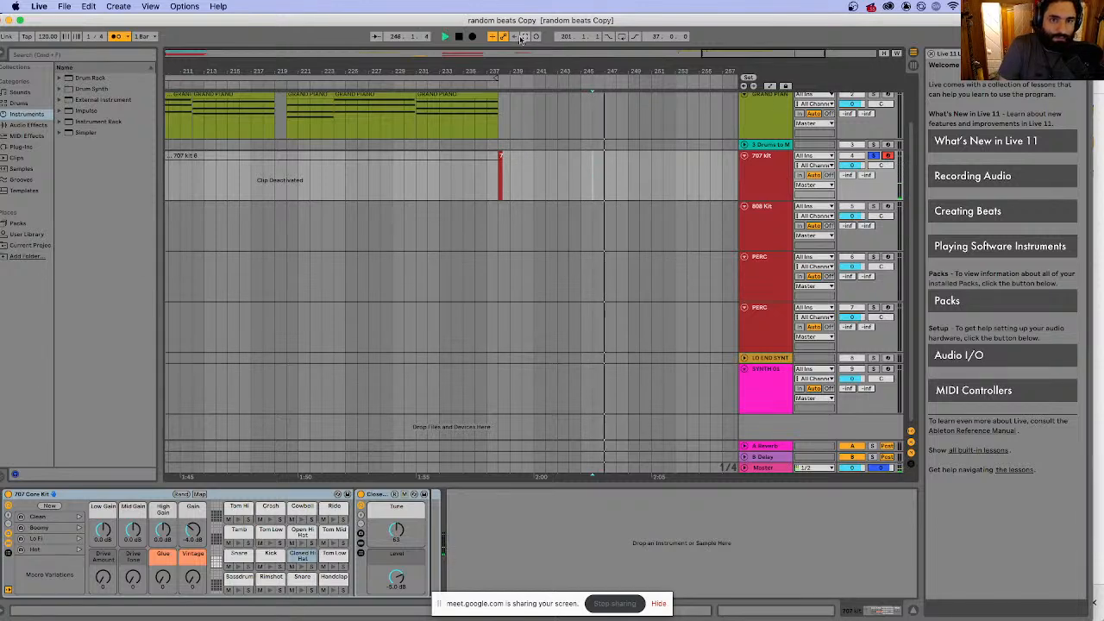
pyautogui.click(473, 36)
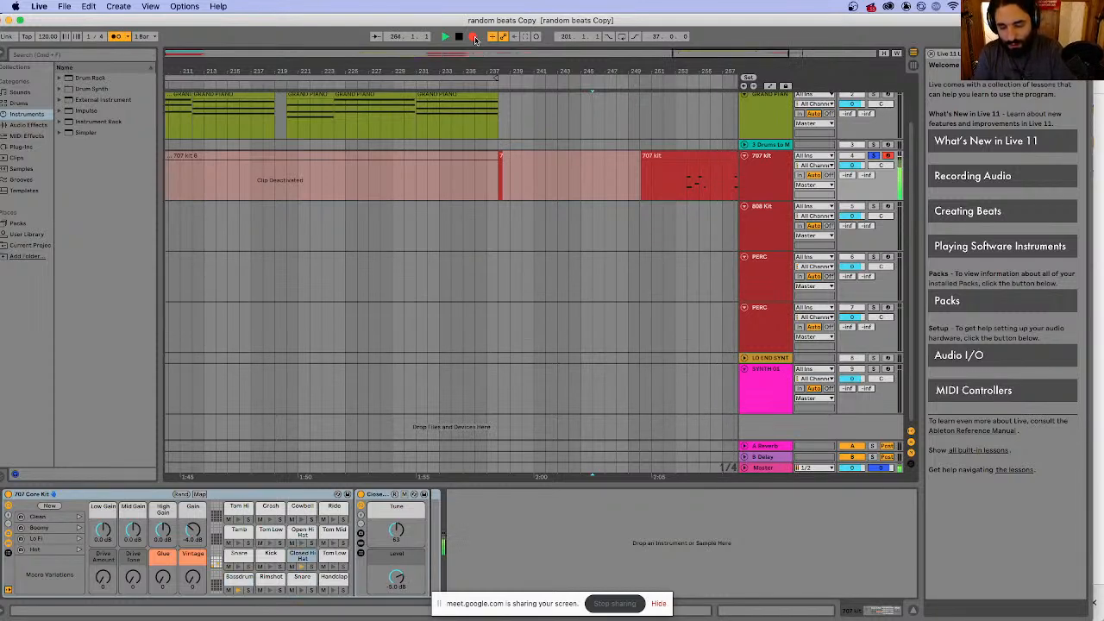
pyautogui.press('space')
# - Play back the newly recorded 707 kit clip from bar 258
pyautogui.click(692, 180)
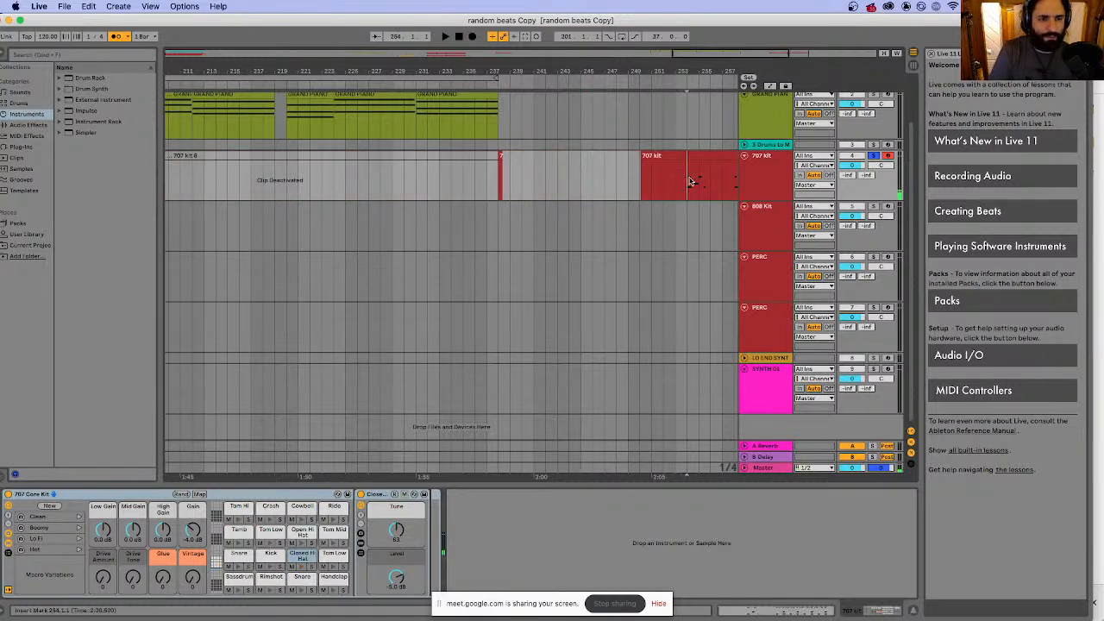
pyautogui.hscroll(3, 709, 198)
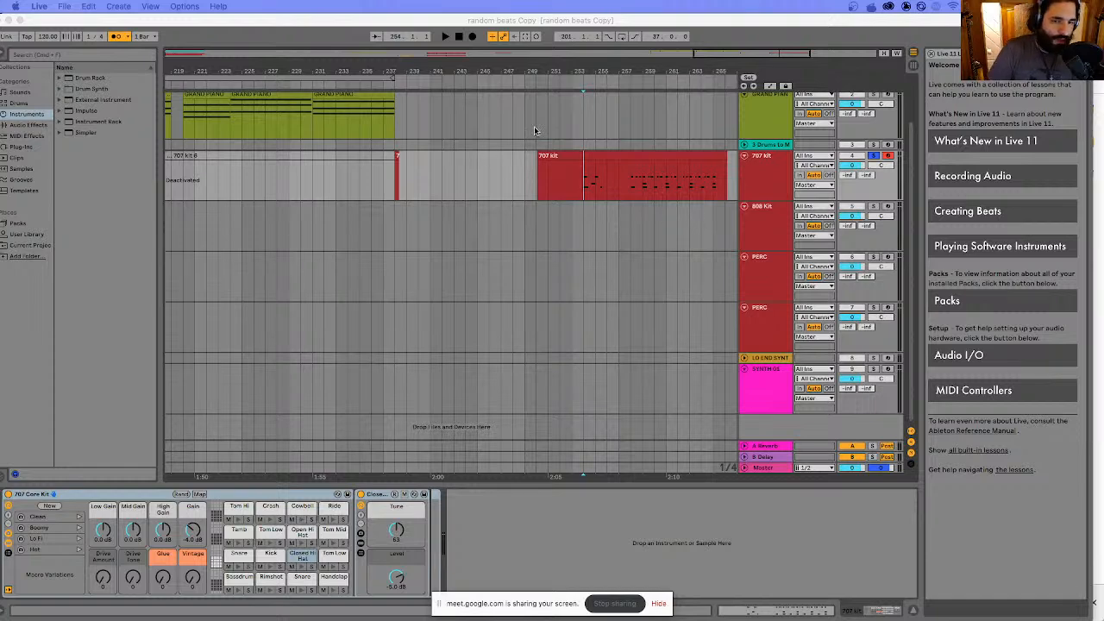
pyautogui.click(636, 172)
pyautogui.press('space')
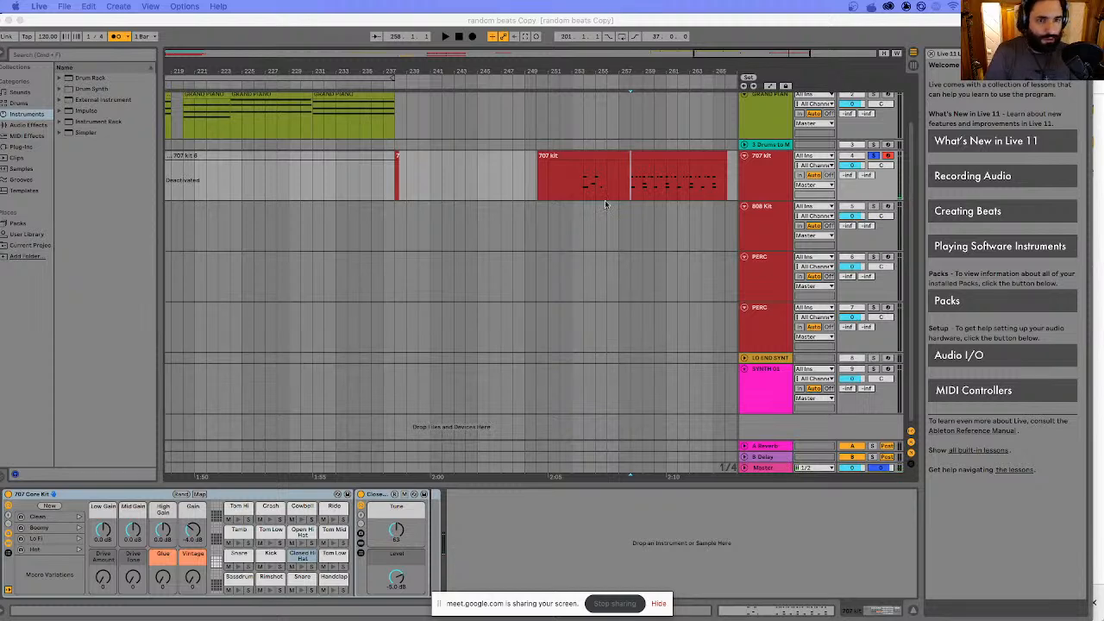
pyautogui.click(655, 335)
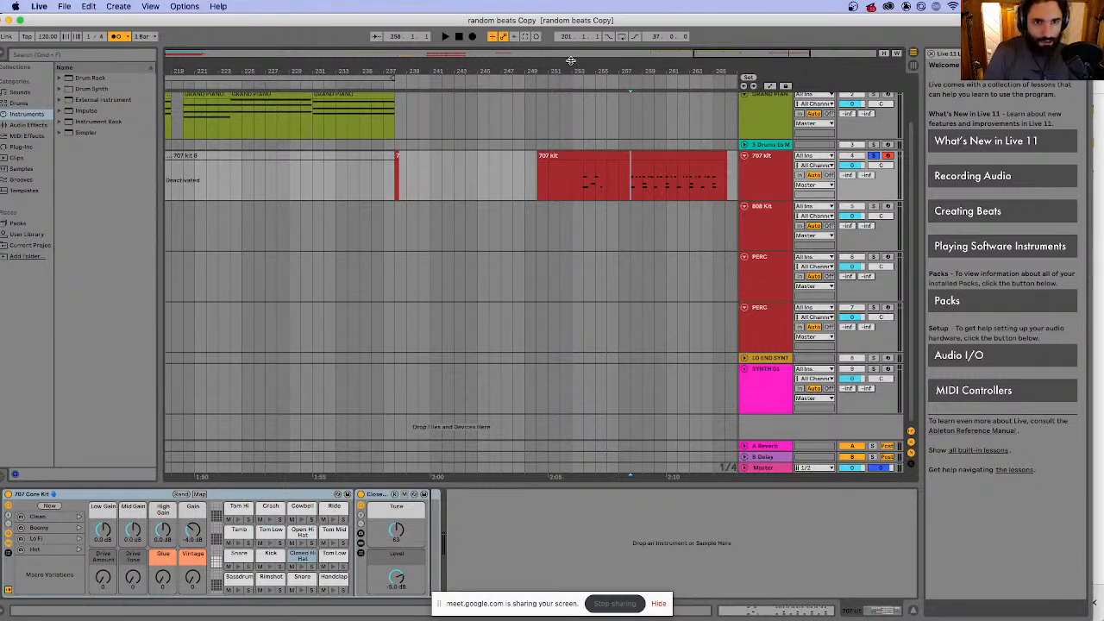
# - Expand the Master track and show its song tempo automation around bar 289
pyautogui.doubleClick(762, 54)
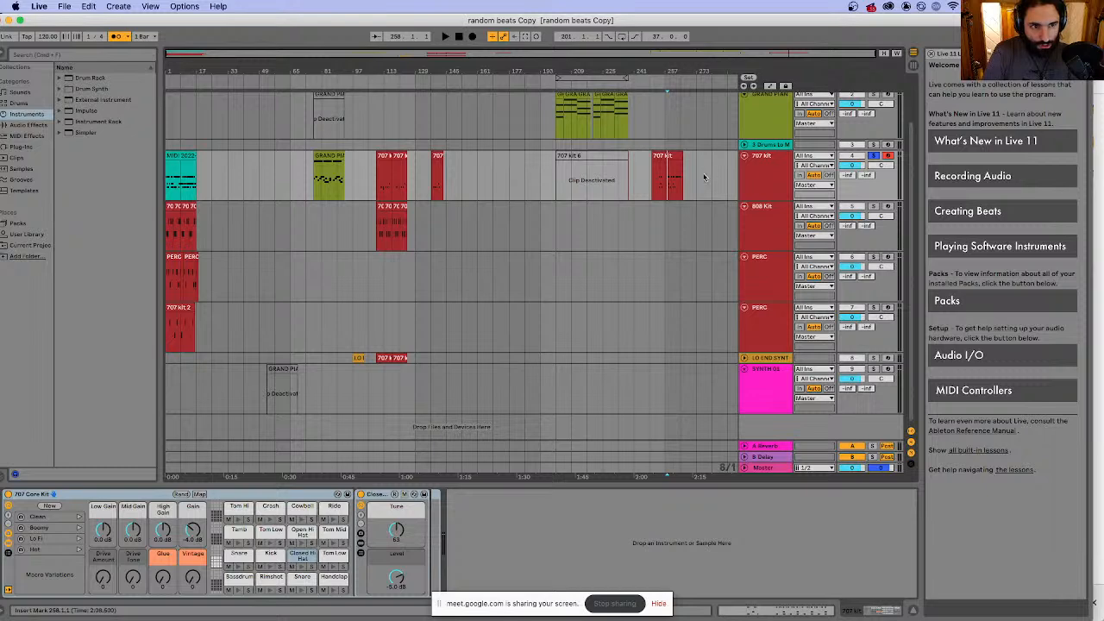
pyautogui.hscroll(3, 556, 161)
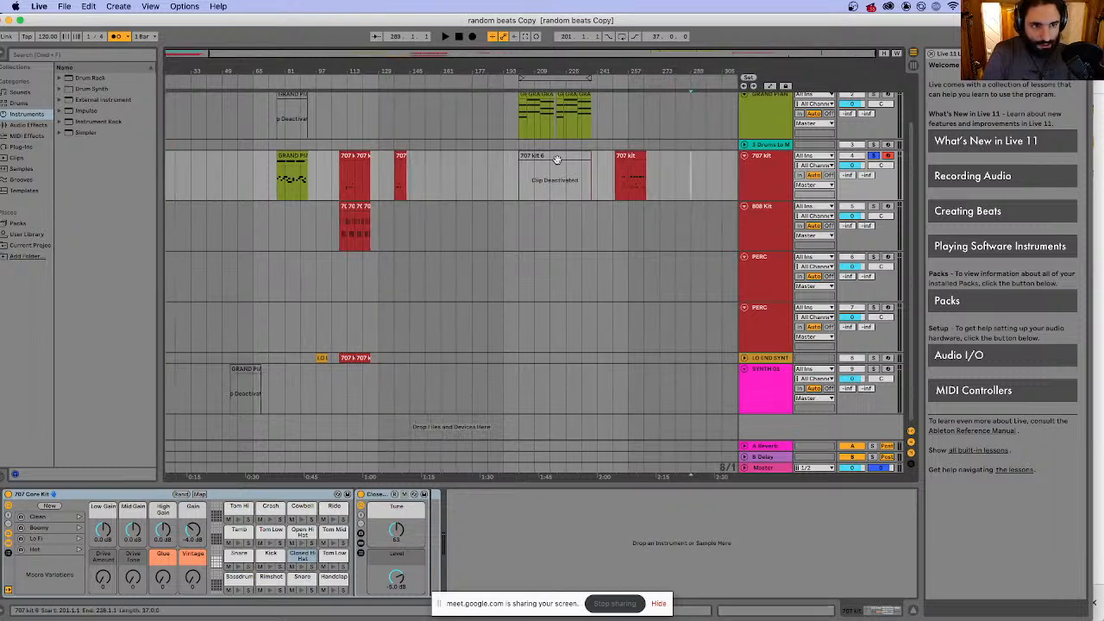
pyautogui.moveTo(749, 471); pyautogui.dragTo(798, 434)
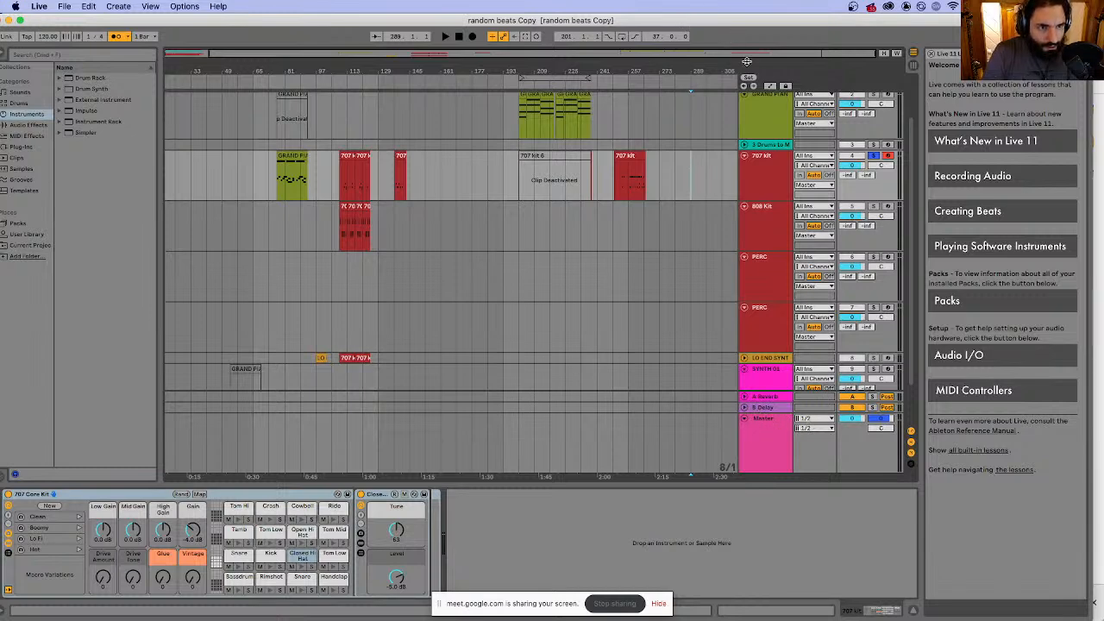
pyautogui.click(771, 87)
pyautogui.click(699, 427)
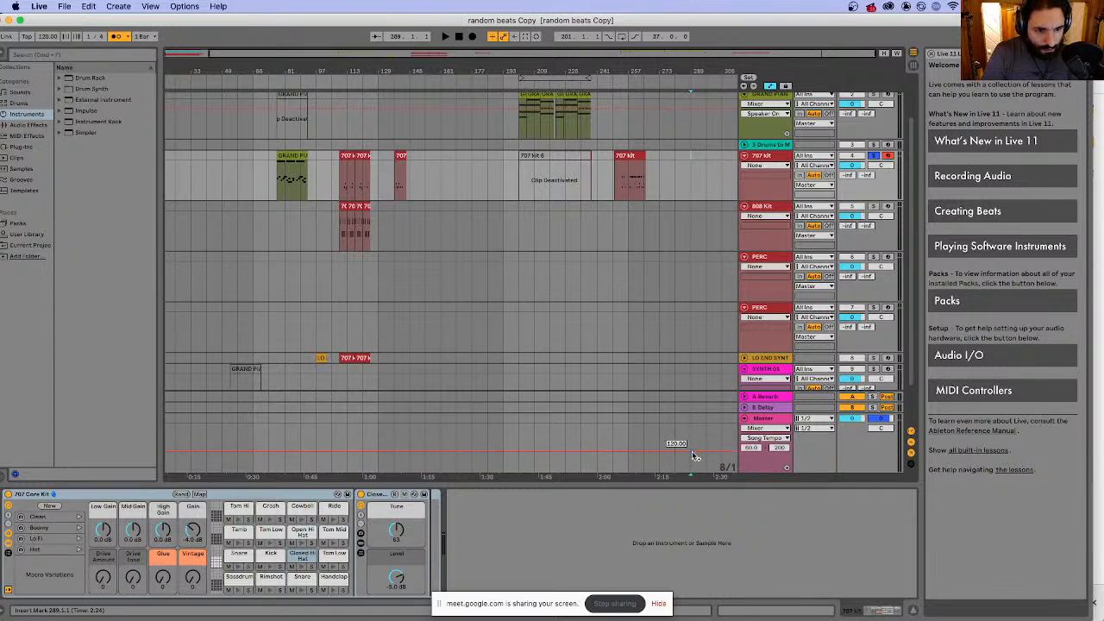
# - Add breakpoints to the song tempo automation after bar 289 and lower the tempo to 107 BPM
pyautogui.click(695, 456)
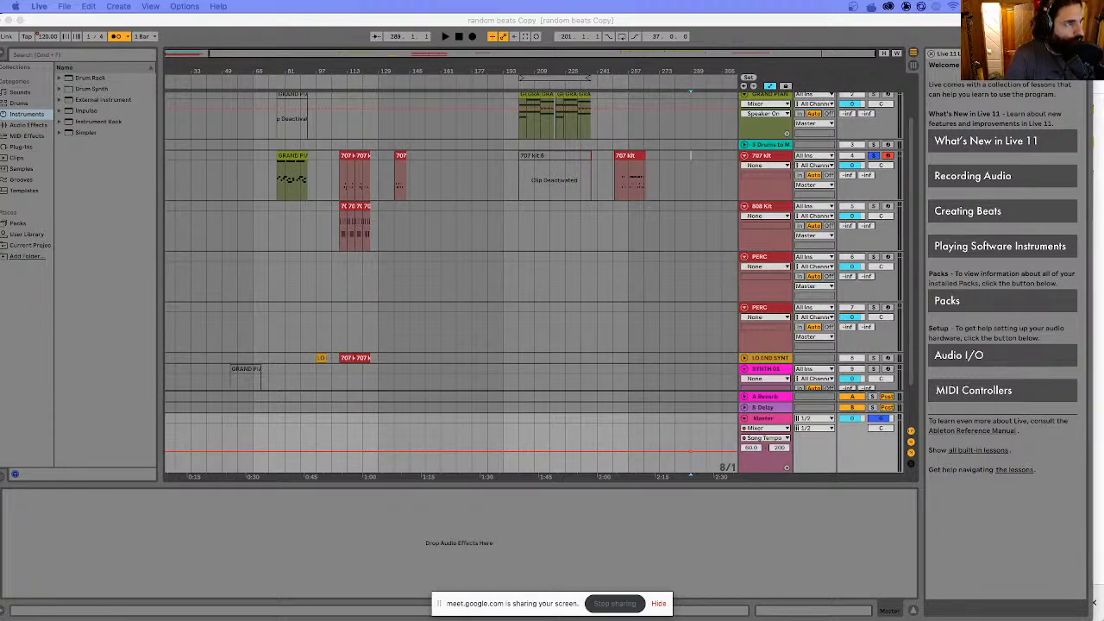
pyautogui.click(701, 462)
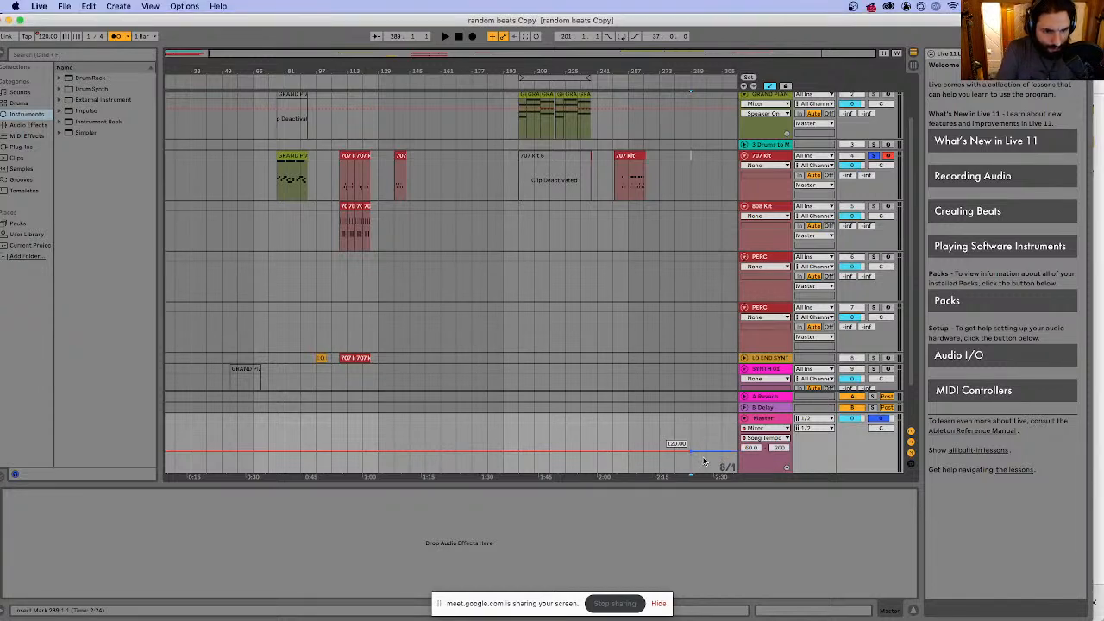
pyautogui.moveTo(707, 459); pyautogui.dragTo(708, 468)
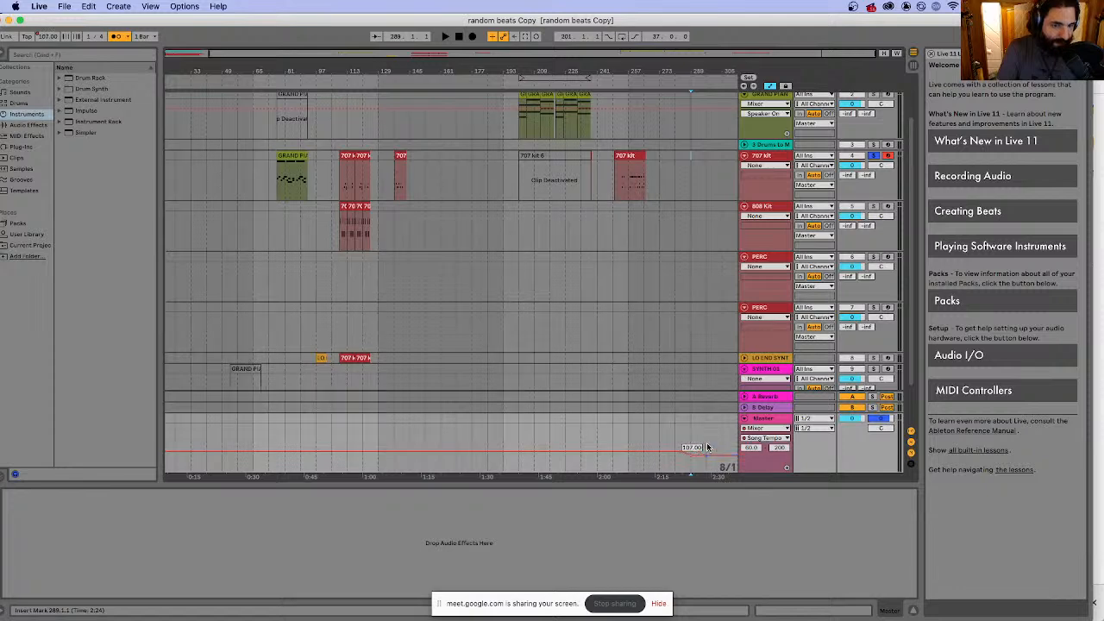
# - Try two drum takes on the 707 kit track, starting at bar 297, and undo both
pyautogui.click(693, 180)
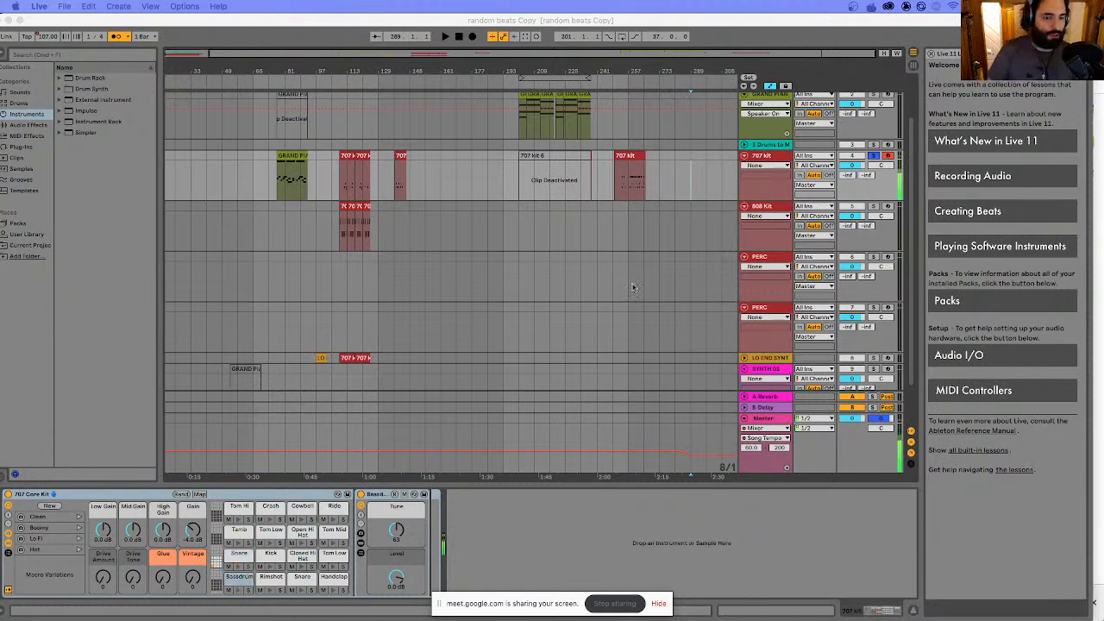
pyautogui.click(709, 180)
pyautogui.click(708, 179)
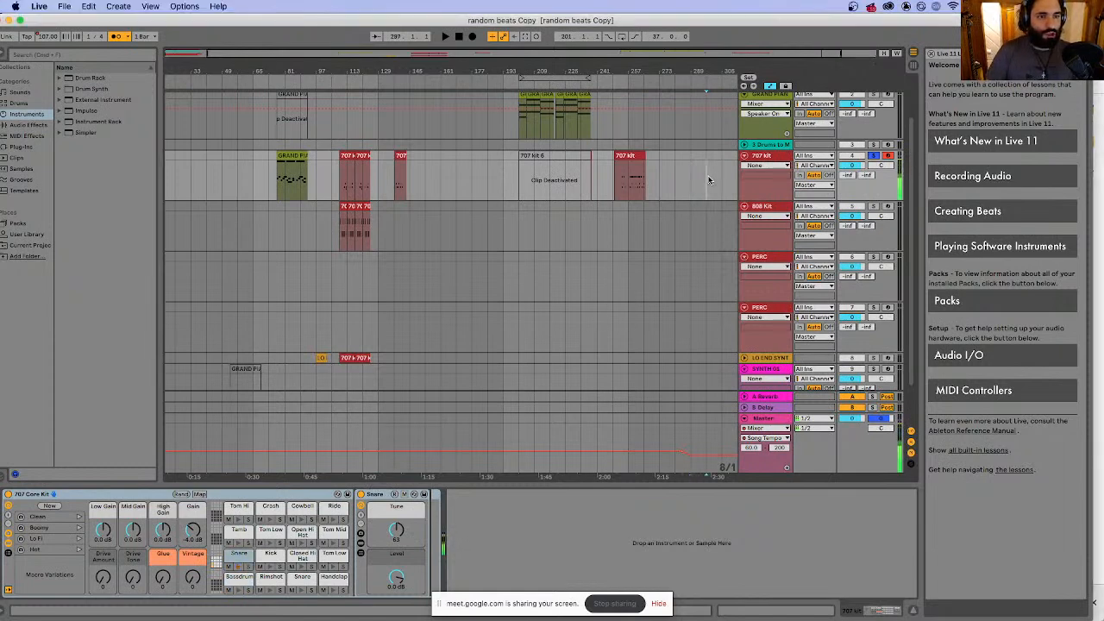
pyautogui.click(474, 36)
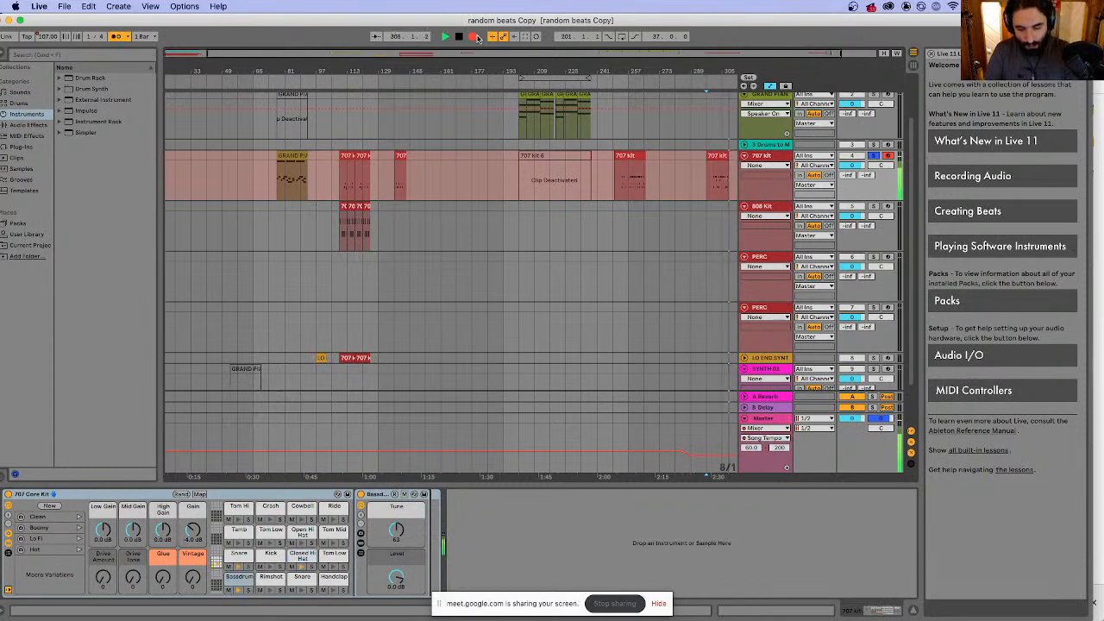
pyautogui.press('space')
pyautogui.press('super+z')
pyautogui.press('space')
pyautogui.click(473, 37)
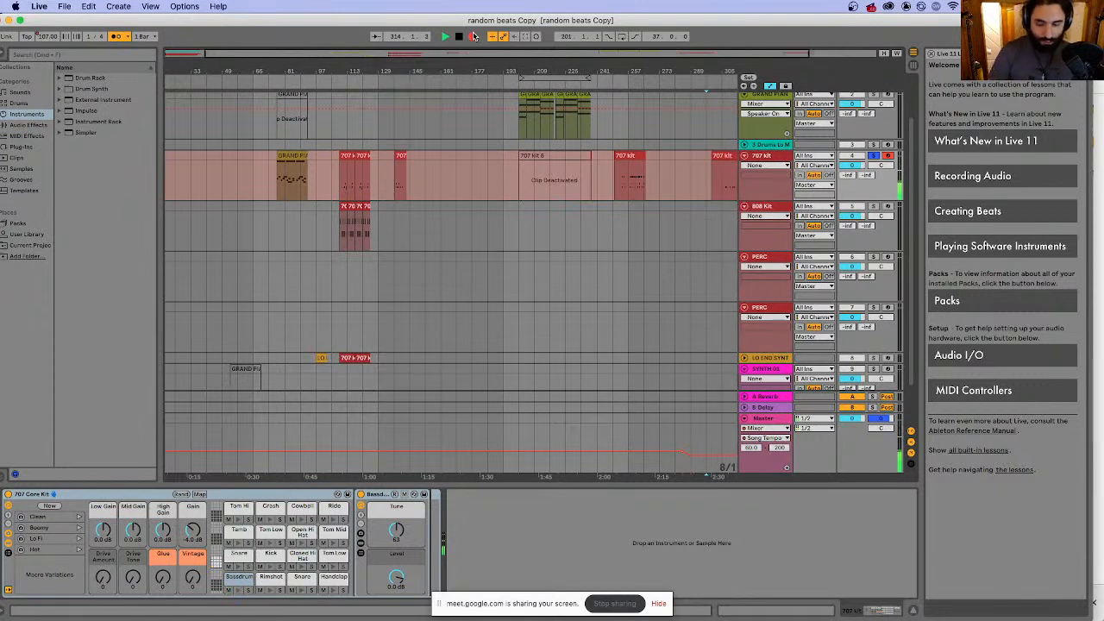
pyautogui.press('space')
pyautogui.press('super+z')
# - Record another take on the 707 kit track after bar 297 and play back the resulting clip
pyautogui.press('space')
pyautogui.click(473, 36)
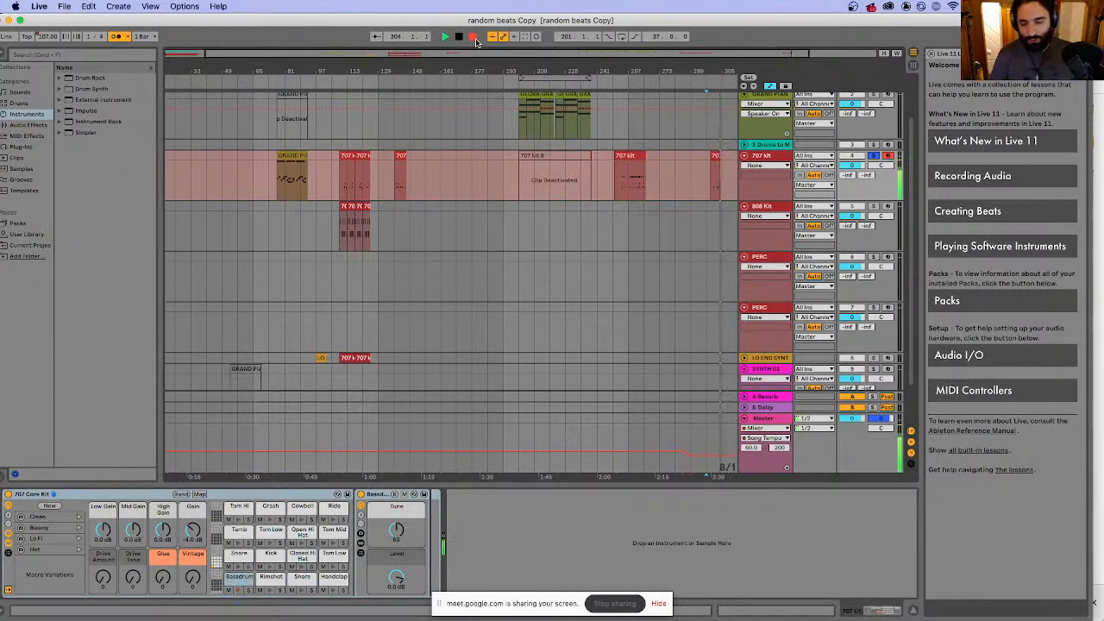
pyautogui.press('space')
pyautogui.click(715, 166)
pyautogui.press('space')
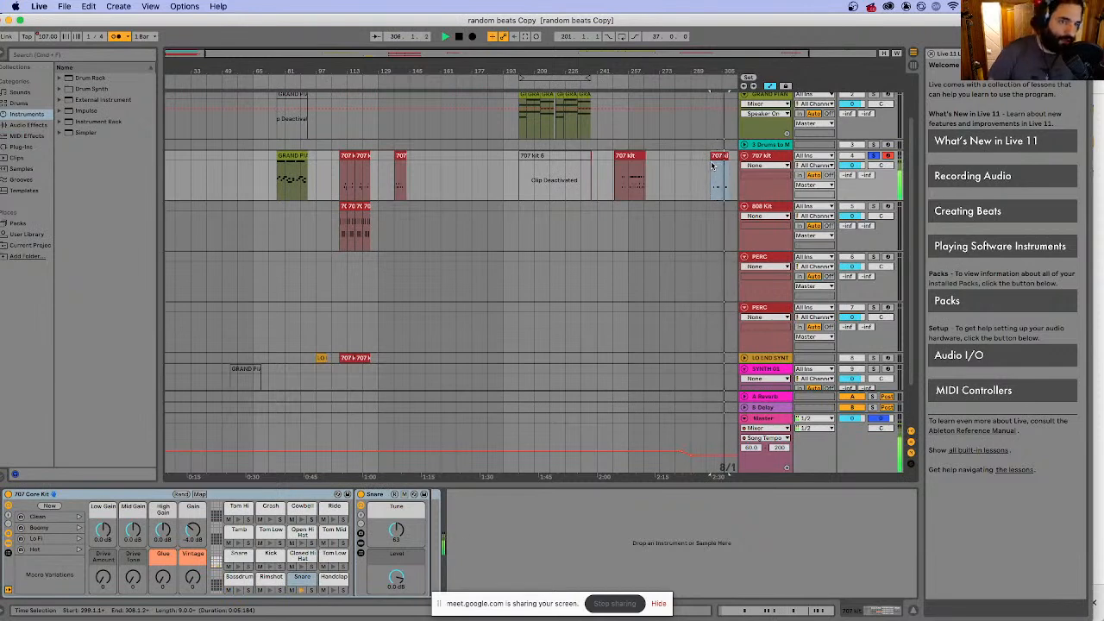
pyautogui.press('space')
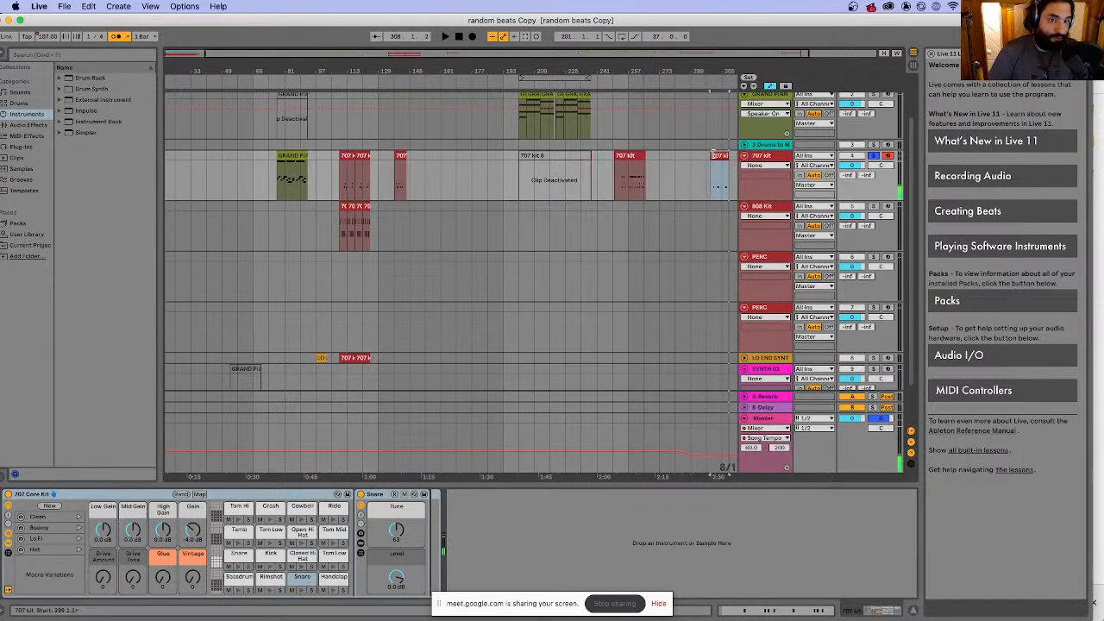
# - Record a bass drum and snare pattern on the 707 kit track, starting playback from bar 297
pyautogui.click(707, 179)
pyautogui.press('space')
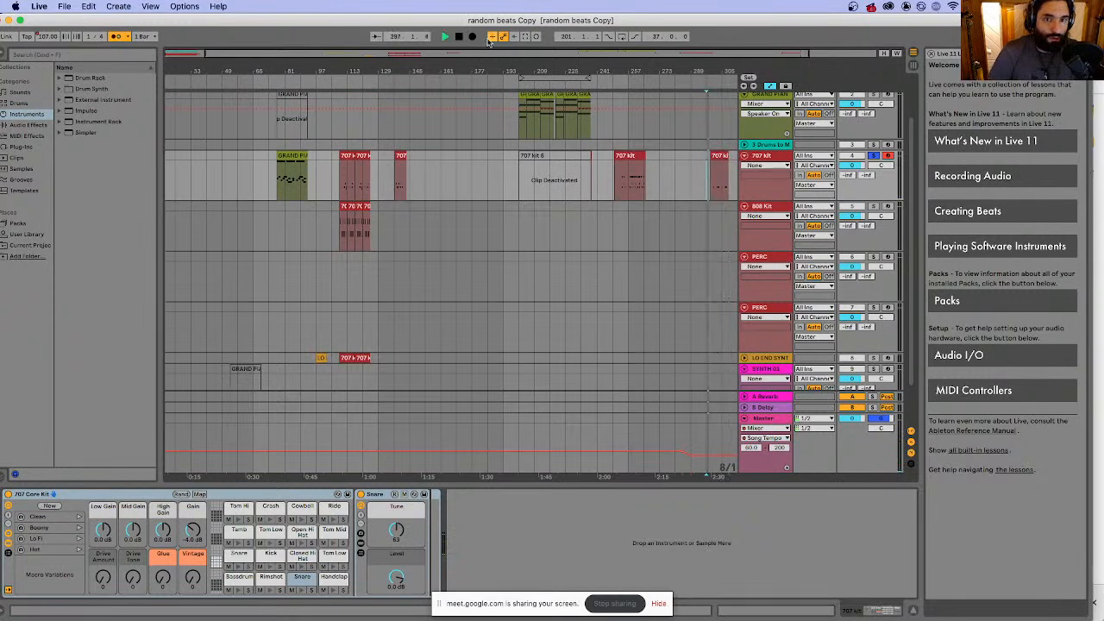
pyautogui.click(473, 36)
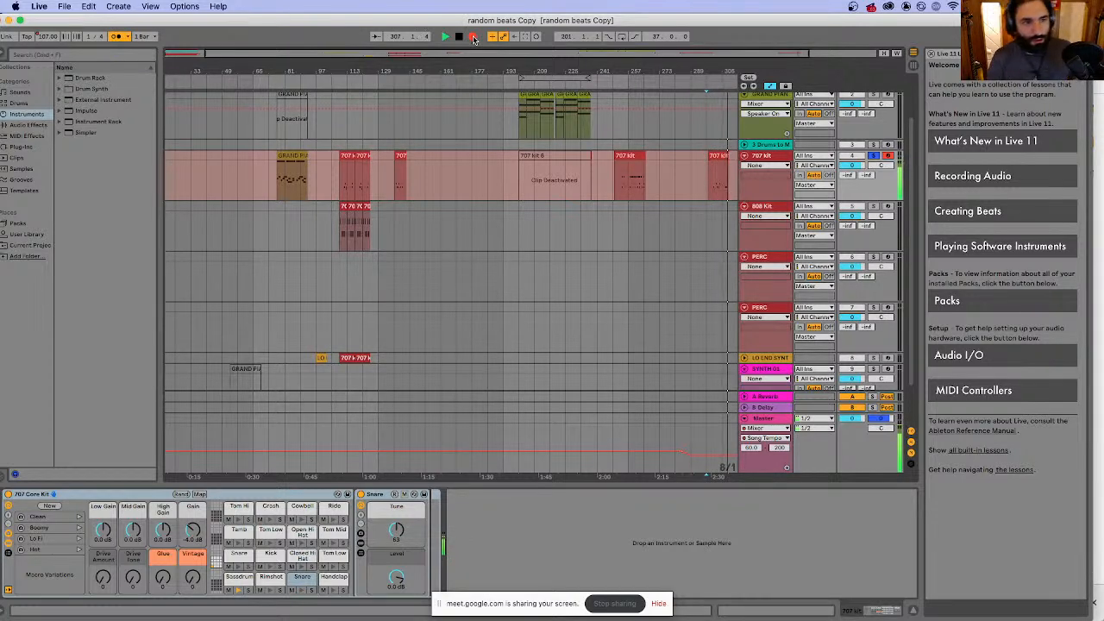
pyautogui.press('space')
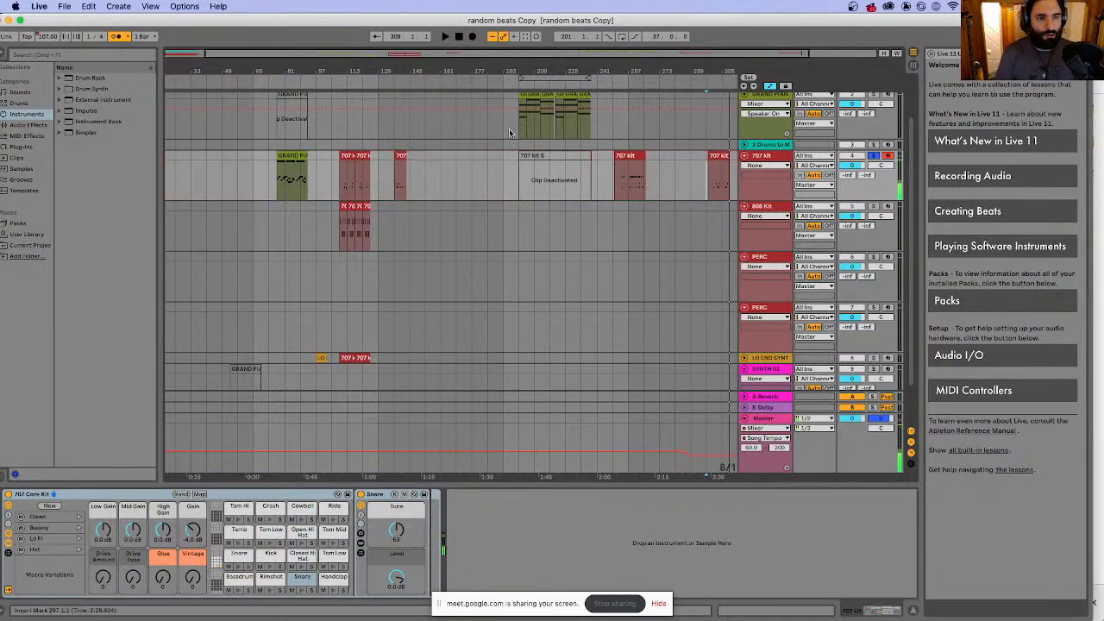
# - Select the newly recorded 707 kit clip after bar 297 and open its notes for editing
pyautogui.rightClick(712, 163)
pyautogui.click(692, 162)
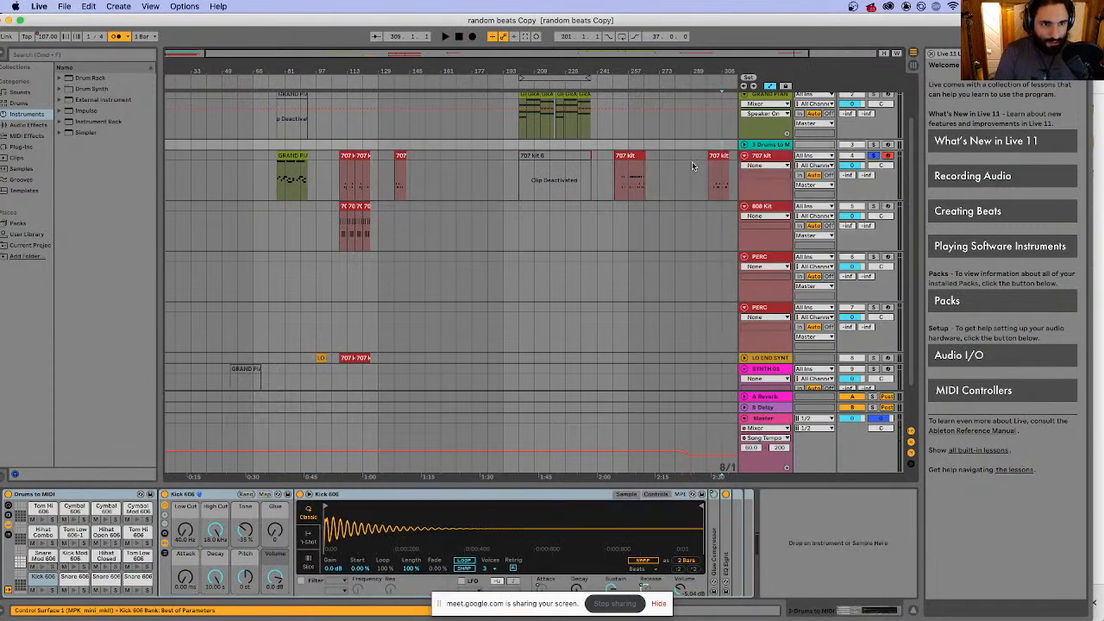
pyautogui.moveTo(705, 172)
pyautogui.mouseDown()
pyautogui.moveTo(733, 174)
pyautogui.moveTo(680, 173)
pyautogui.moveTo(705, 162)
pyautogui.mouseUp()
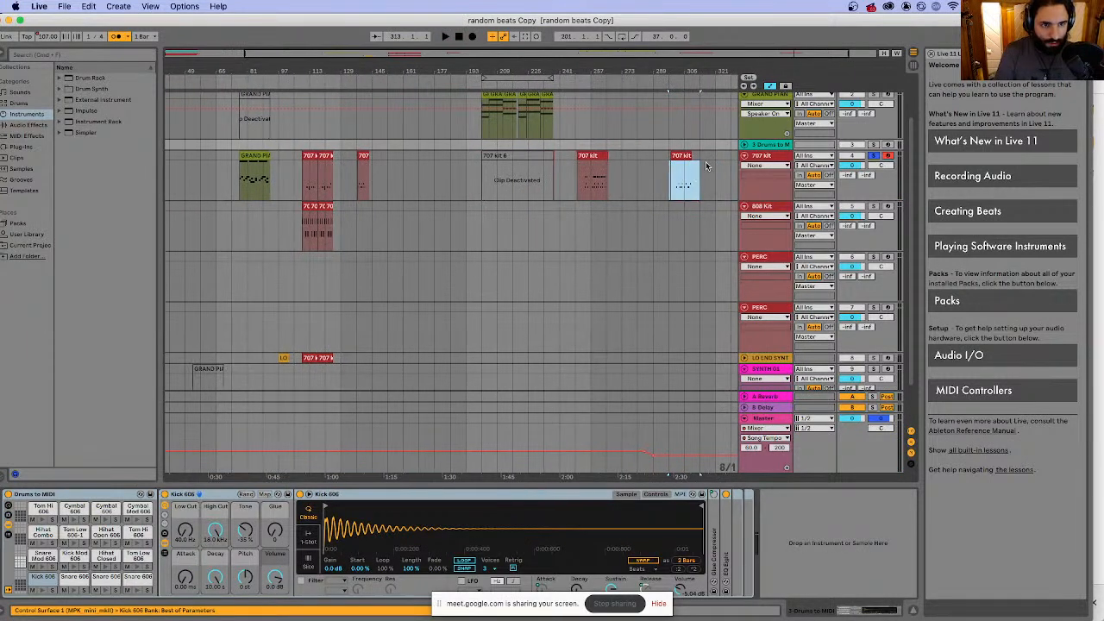
pyautogui.click(706, 162)
pyautogui.click(685, 156)
pyautogui.click(672, 181)
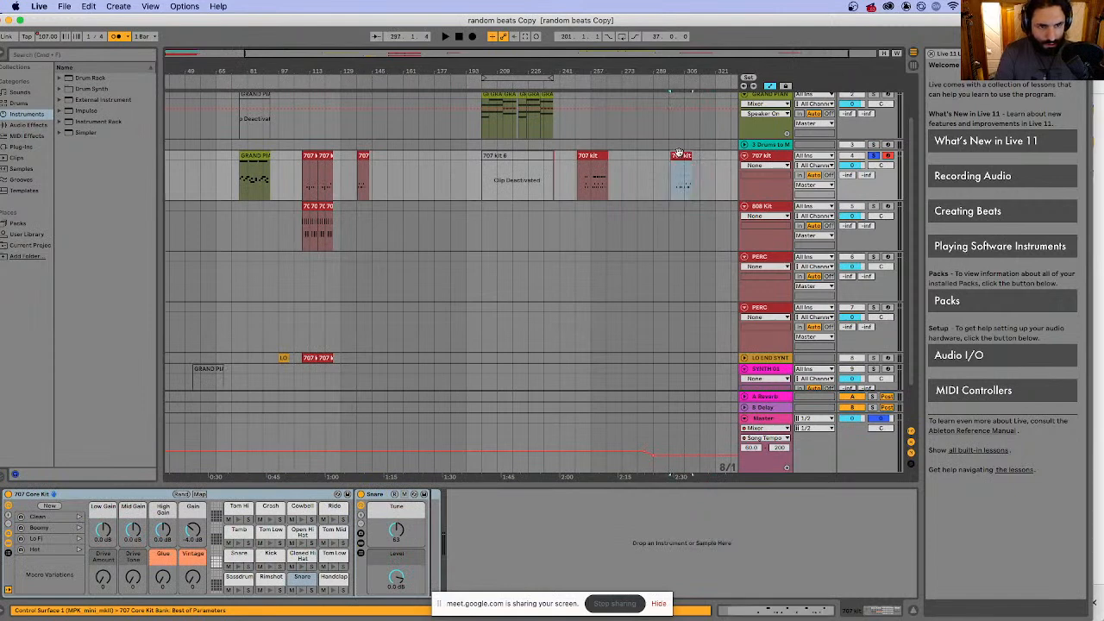
pyautogui.doubleClick(672, 182)
# - Play back the bass drum and snare notes from bar 5 of the opened clip
pyautogui.press('space')
pyautogui.press('space')
pyautogui.click(386, 289)
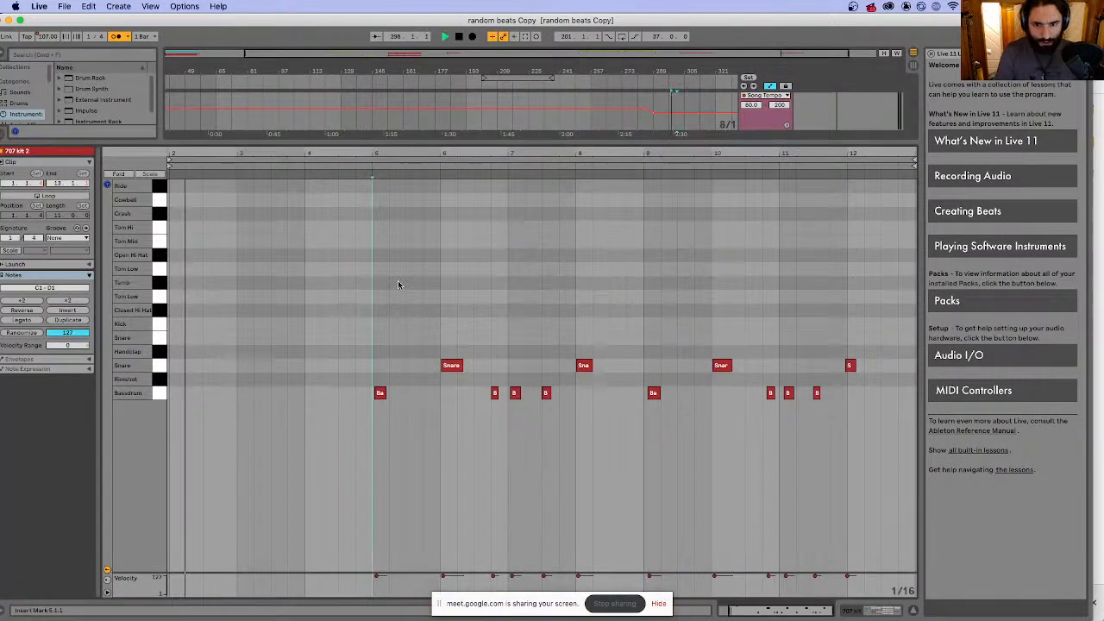
pyautogui.press('space')
pyautogui.click(391, 302)
pyautogui.click(373, 250)
pyautogui.press('space')
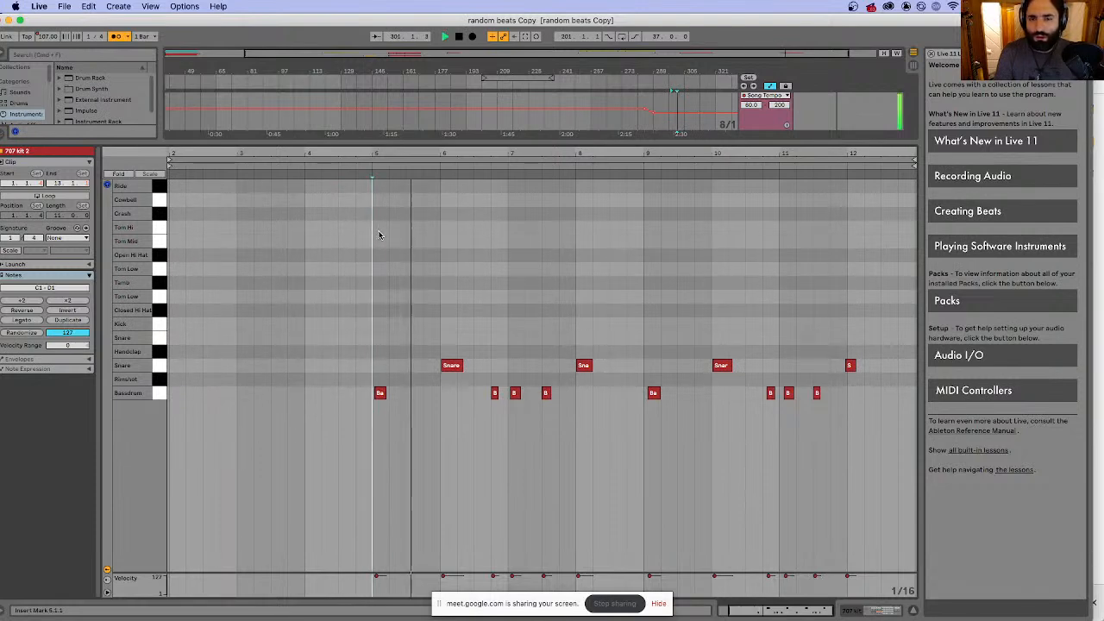
# - Try quantizing all the clip's notes with the existing settings, listen to the start and undo it
pyautogui.moveTo(356, 241); pyautogui.dragTo(1065, 520)
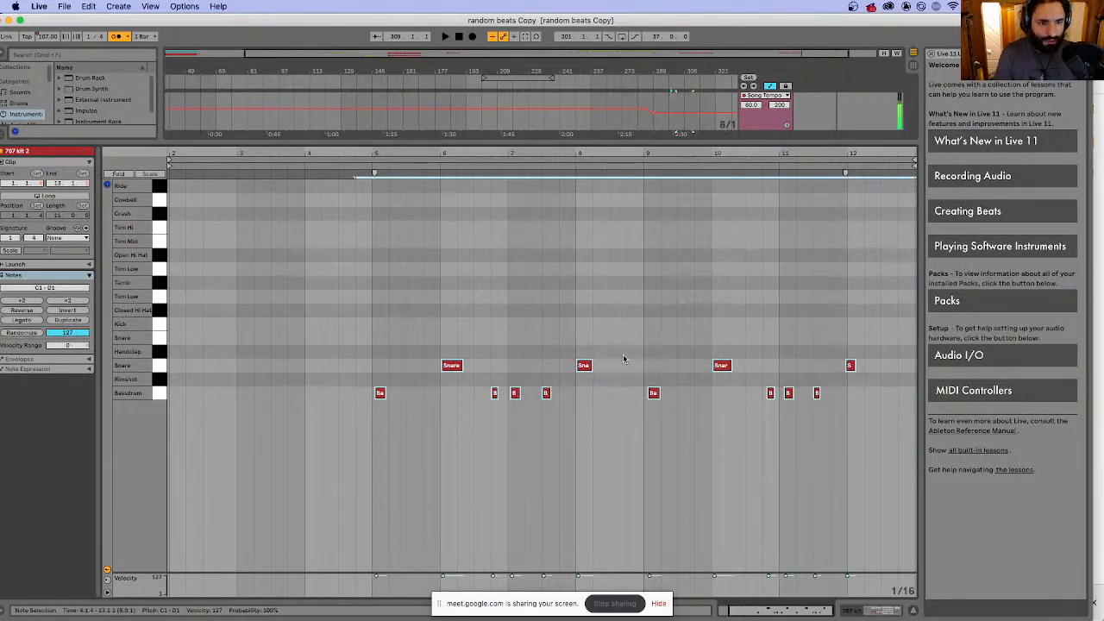
pyautogui.rightClick(729, 365)
pyautogui.click(781, 382)
pyautogui.click(474, 332)
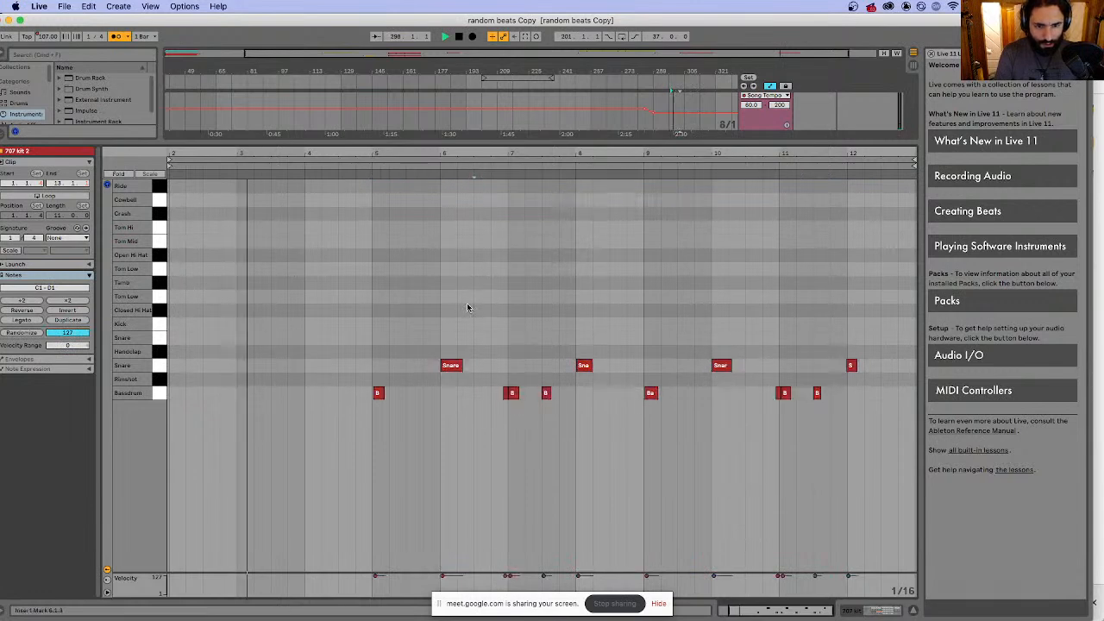
pyautogui.press('super+z')
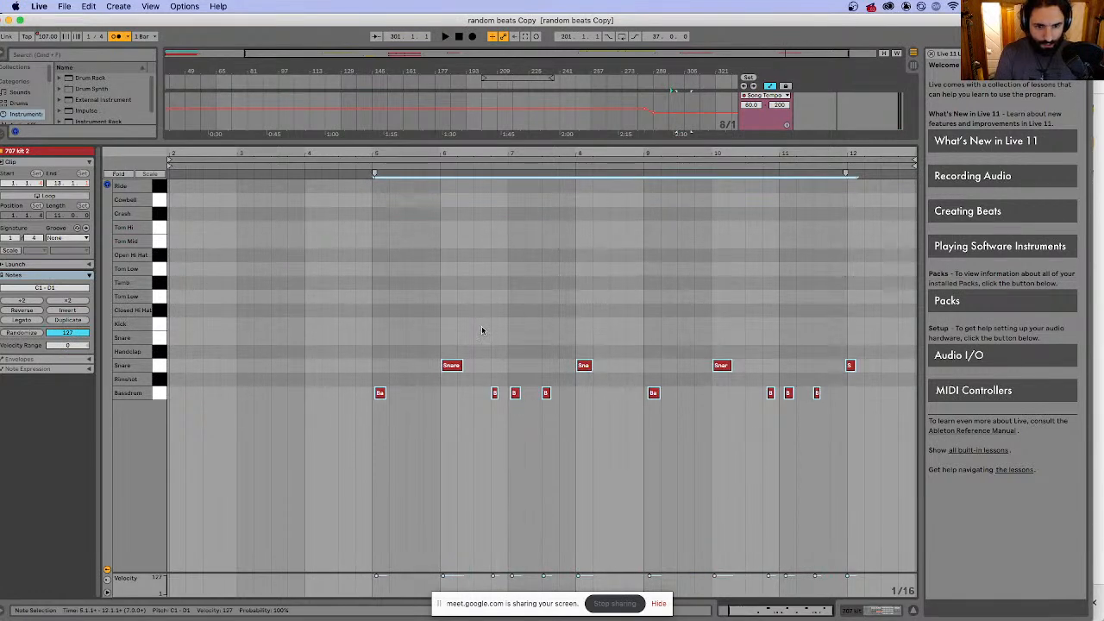
# - Quantize the start of all bass drum and snare notes to 1/16 at 70% amount
pyautogui.press('super+a')
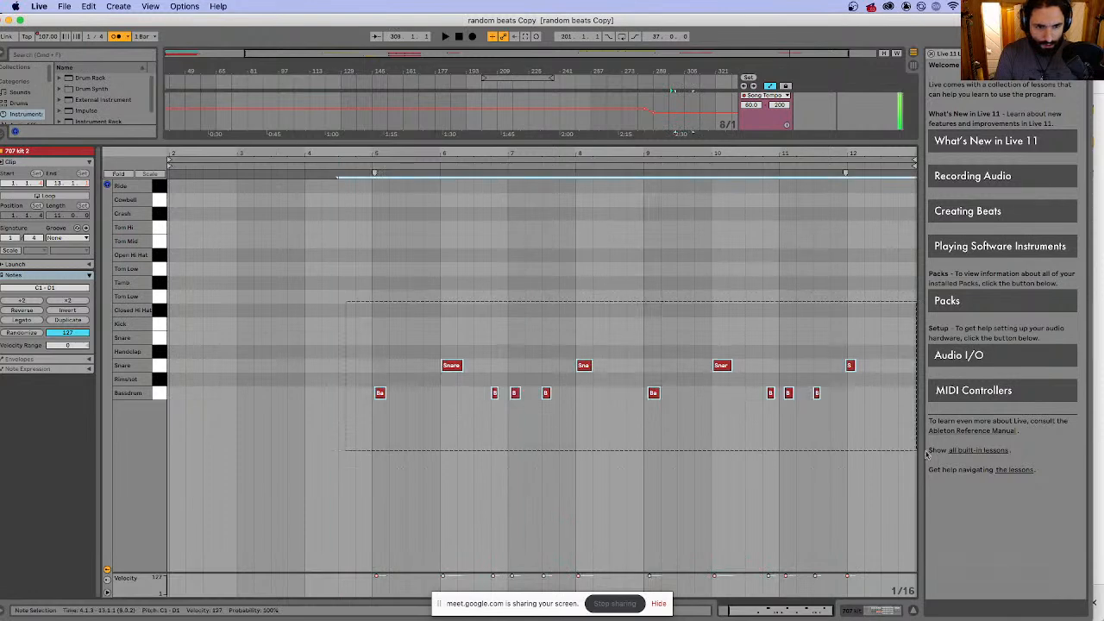
pyautogui.rightClick(720, 366)
pyautogui.click(761, 391)
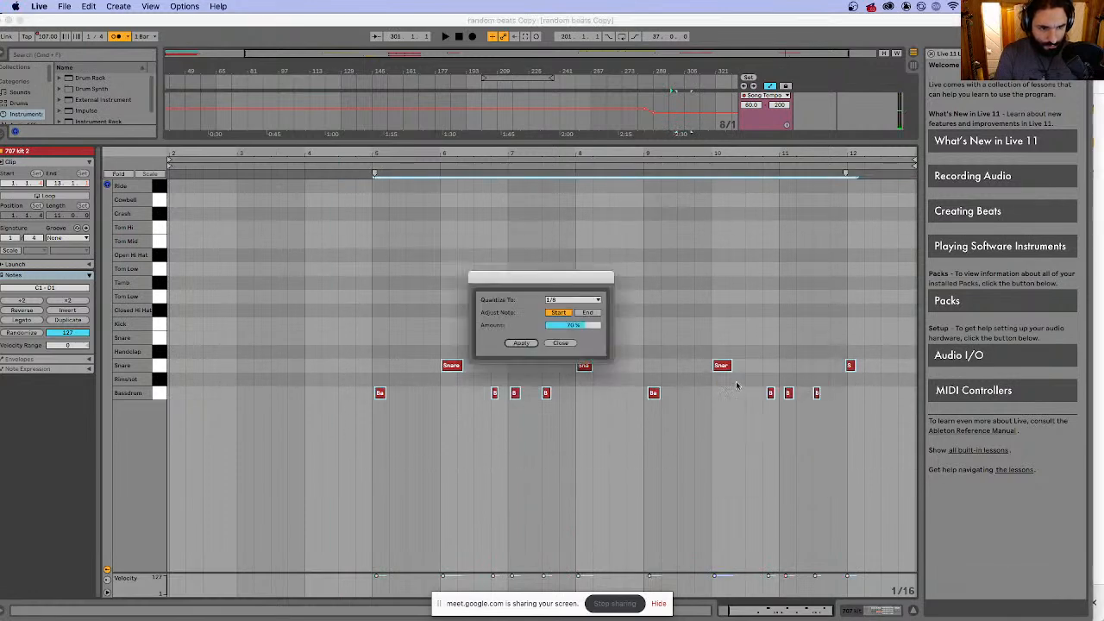
pyautogui.click(561, 302)
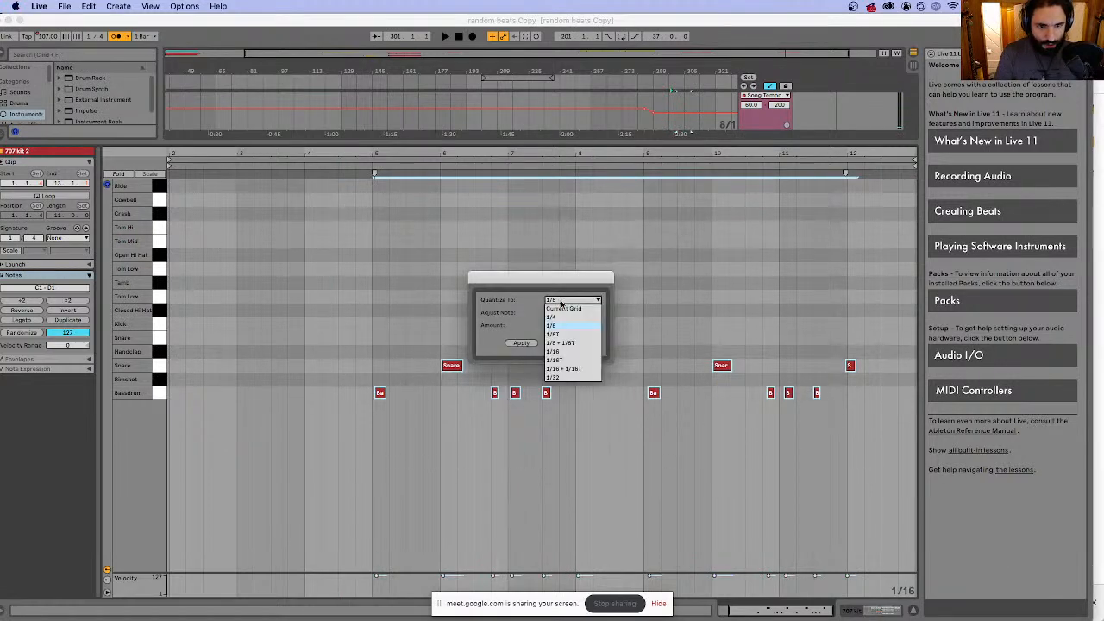
pyautogui.click(564, 354)
pyautogui.click(521, 343)
# - Play back the quantized clip, listening from just before bar 5
pyautogui.press('space')
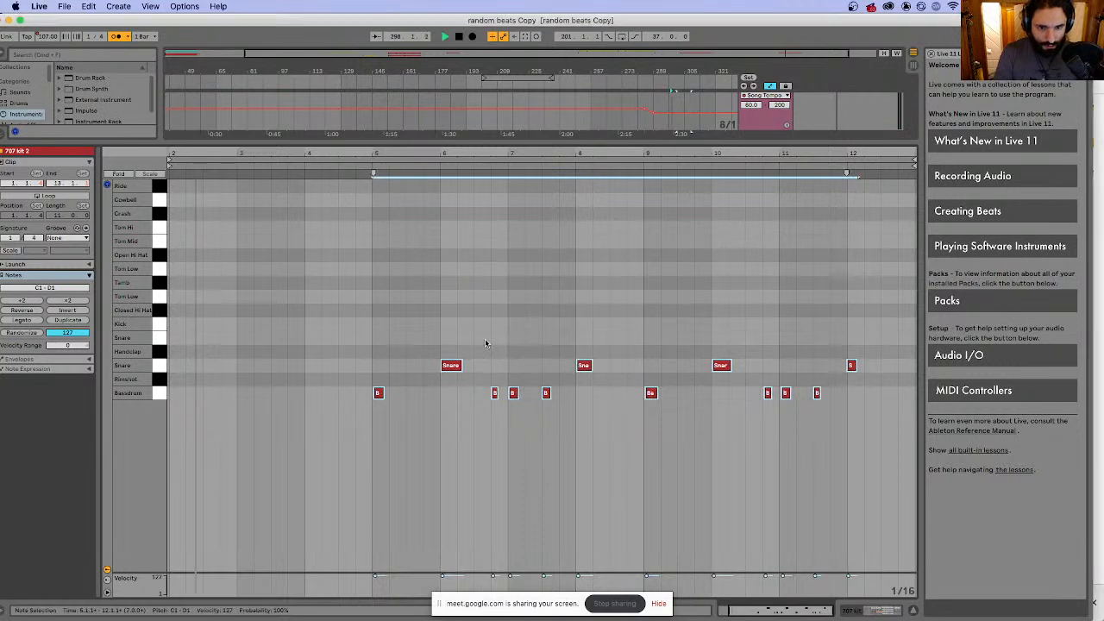
pyautogui.click(354, 328)
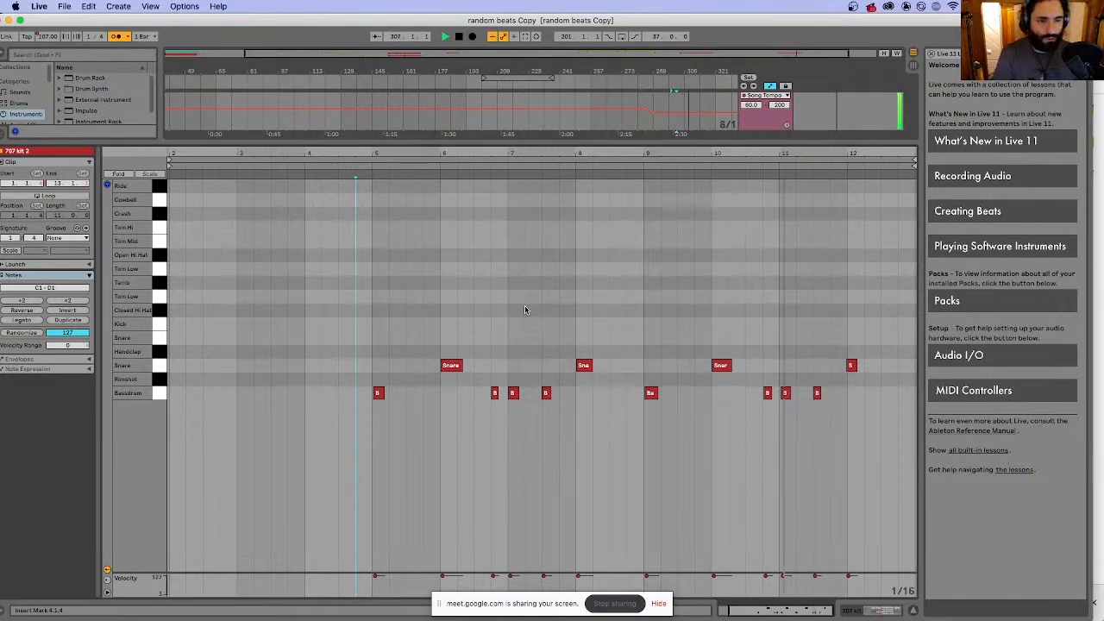
pyautogui.click(377, 296)
pyautogui.press('space')
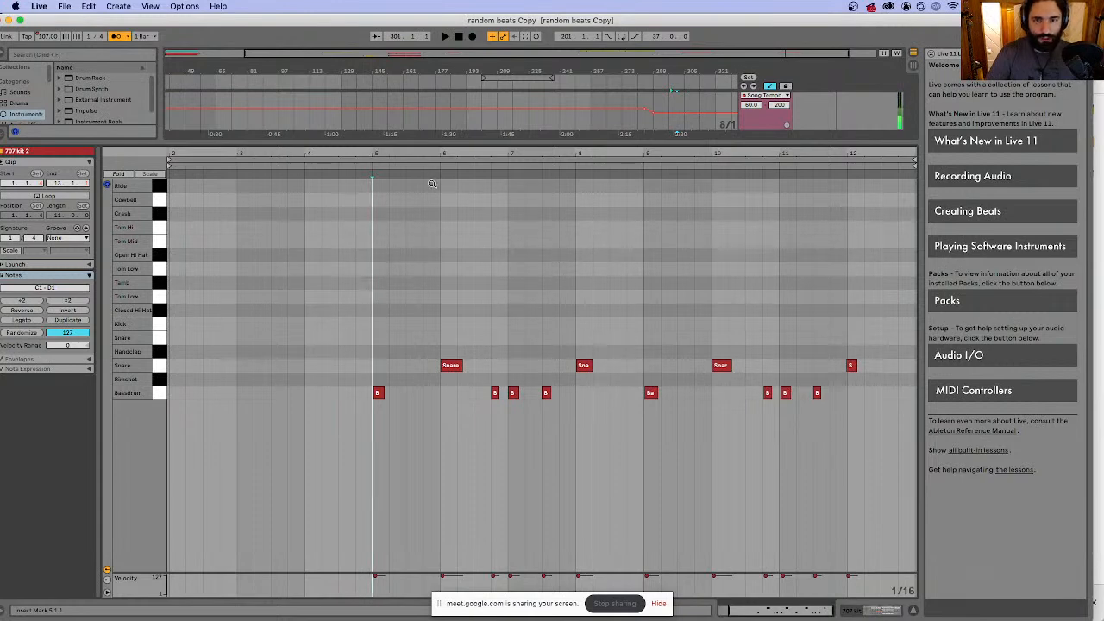
# - Try overdubbing closed hi-hats onto the bass drum and snare pattern from bar 4 of the clip, and undo the take
pyautogui.click(312, 289)
pyautogui.press('space')
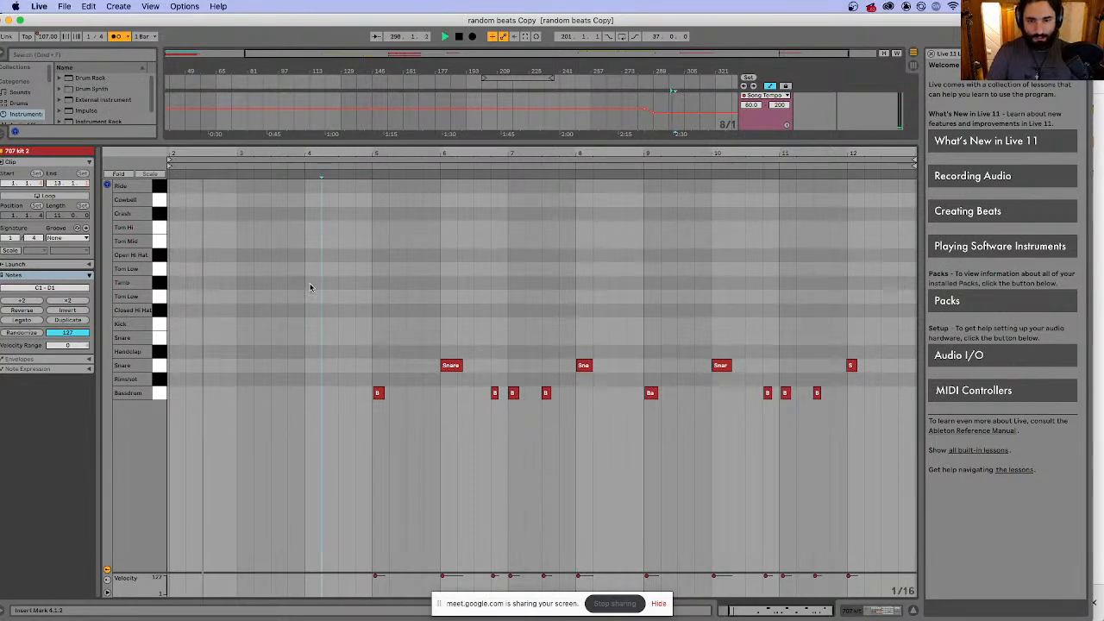
pyautogui.click(472, 36)
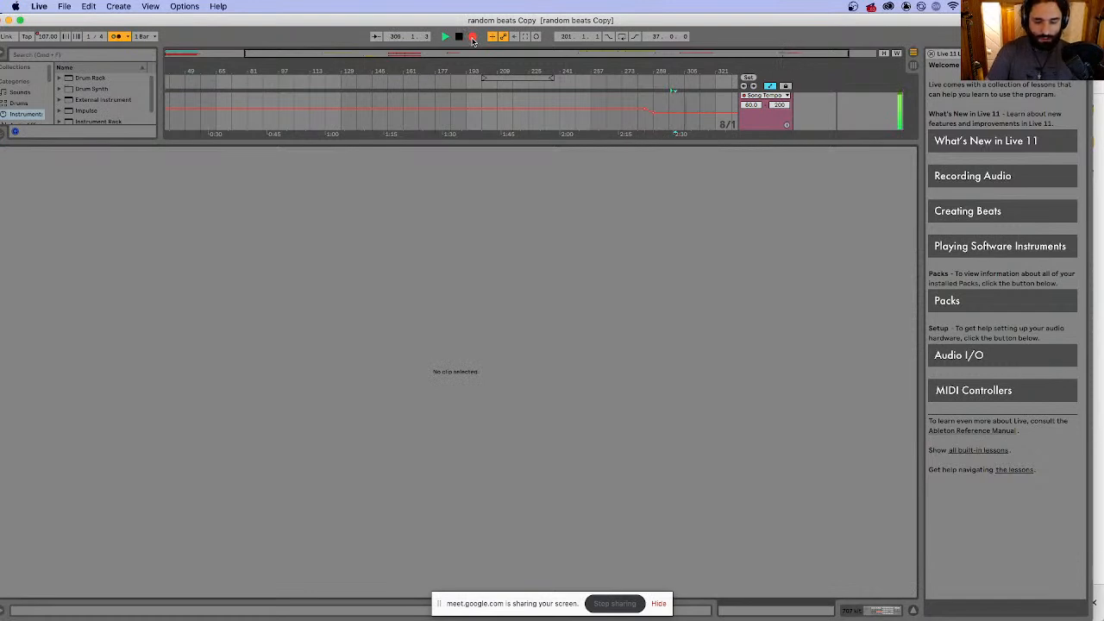
pyautogui.press('space')
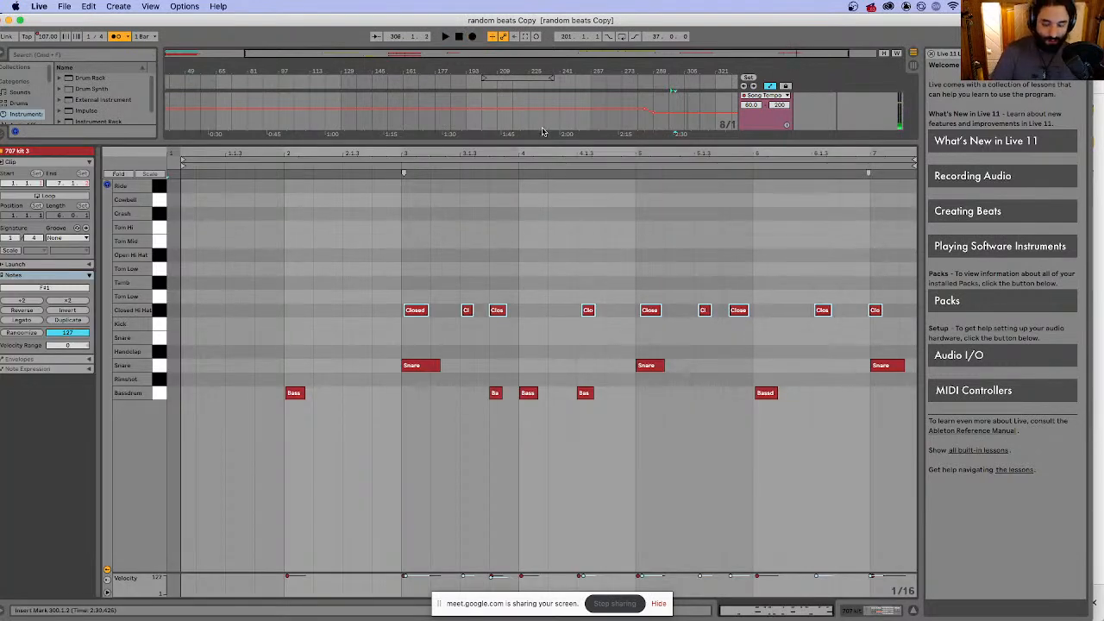
pyautogui.press('super+z')
# - Overdub closed hi-hats onto the quantized bass drum and snare pattern, recording from bar 4 of the clip
pyautogui.click(398, 238)
pyautogui.click(290, 239)
pyautogui.click(303, 234)
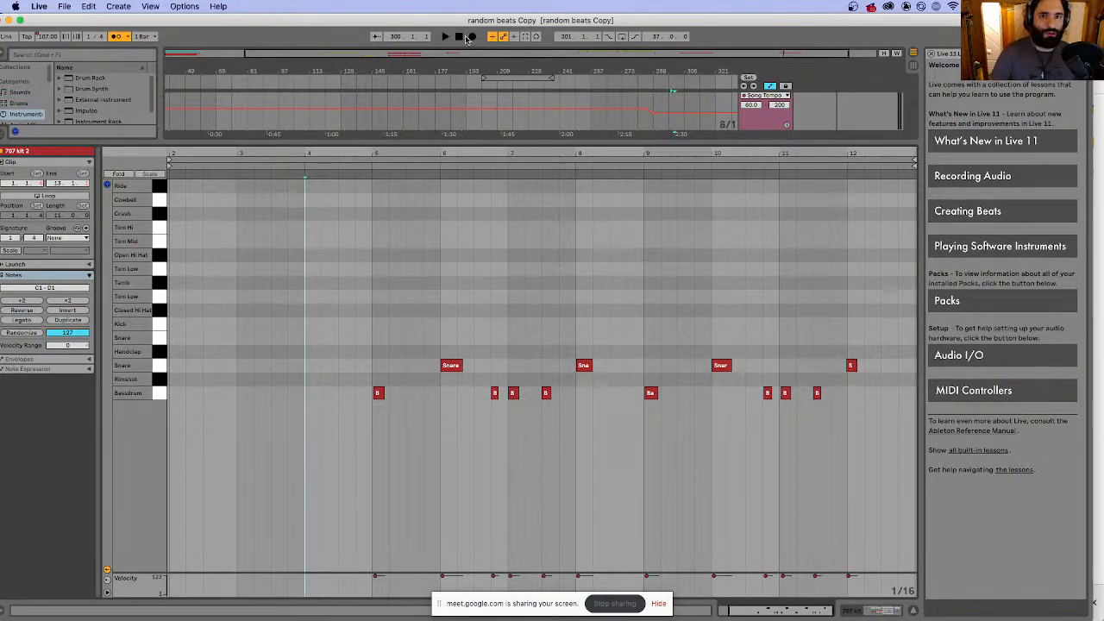
pyautogui.press('t')
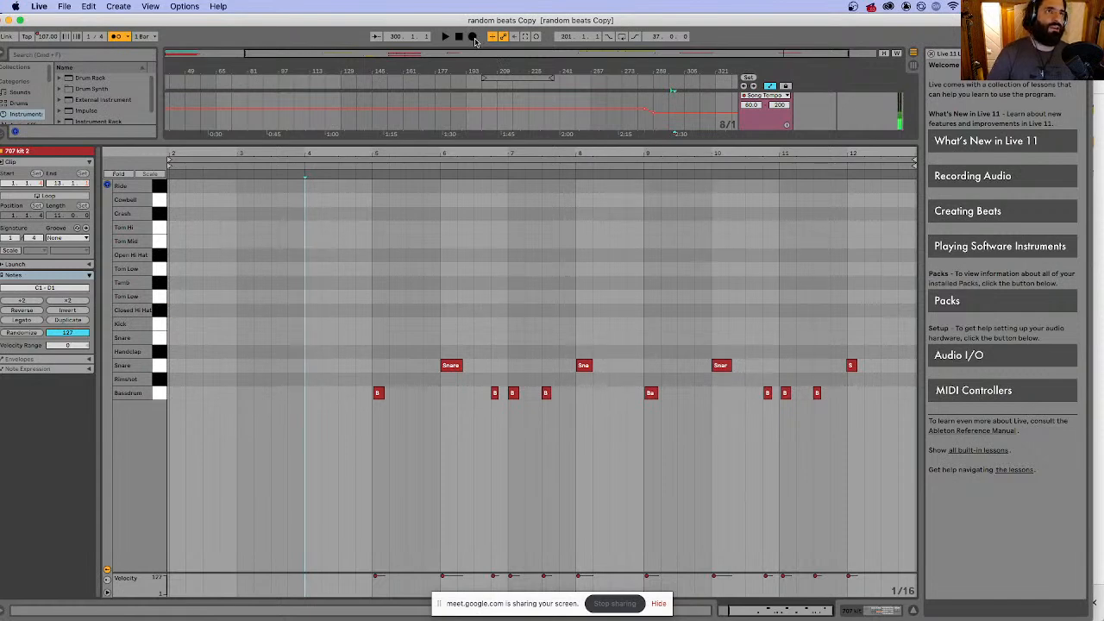
pyautogui.click(472, 37)
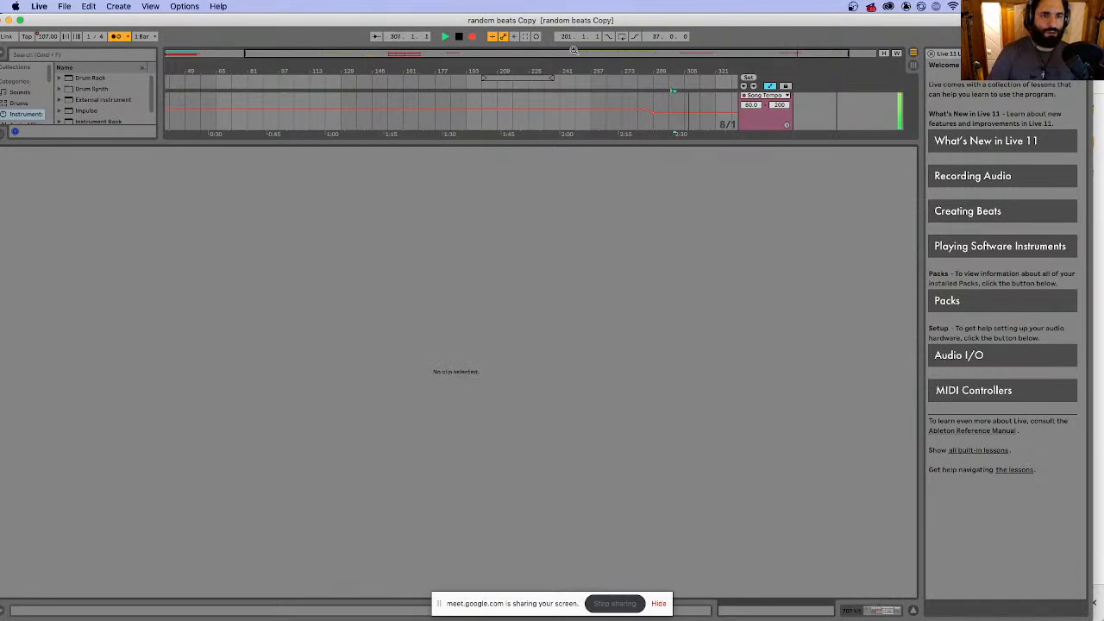
pyautogui.press('space')
# - Play back the new closed hi-hat take with the bass drum and snare from just before bar 5
pyautogui.click(438, 266)
pyautogui.click(464, 309)
pyautogui.moveTo(463, 290); pyautogui.dragTo(404, 313)
pyautogui.click(386, 239)
pyautogui.press('space')
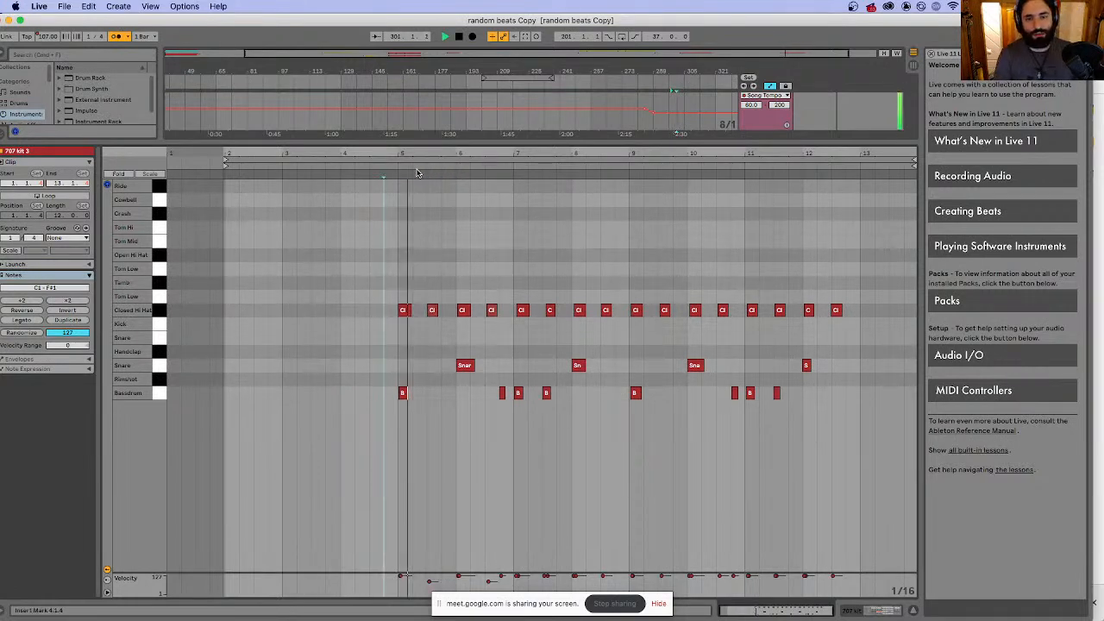
# - Adjust the closed hi-hat at bar 7 and quantize the start of all closed hi-hats to 1/16 at 70% amount
pyautogui.click(519, 312)
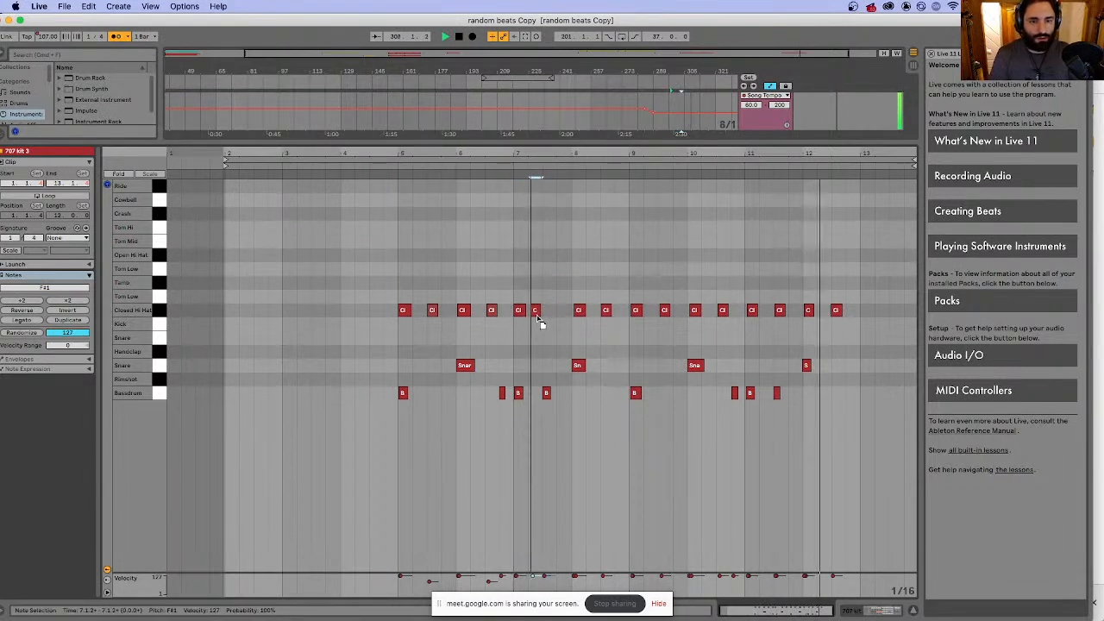
pyautogui.click(866, 287)
pyautogui.moveTo(867, 288); pyautogui.dragTo(399, 319)
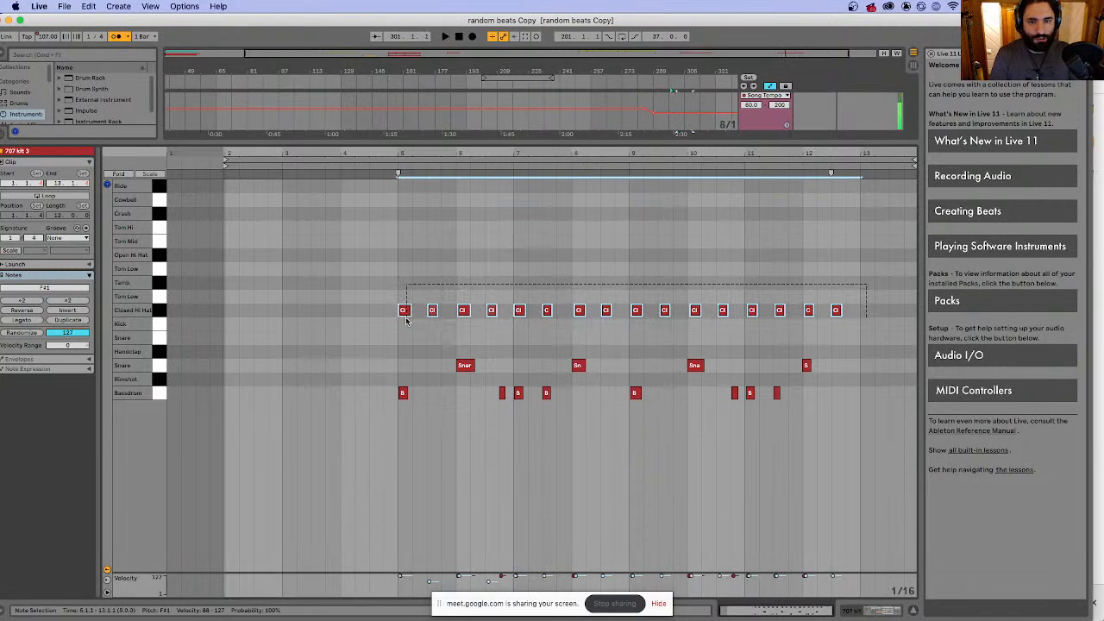
pyautogui.rightClick(406, 320)
pyautogui.click(450, 348)
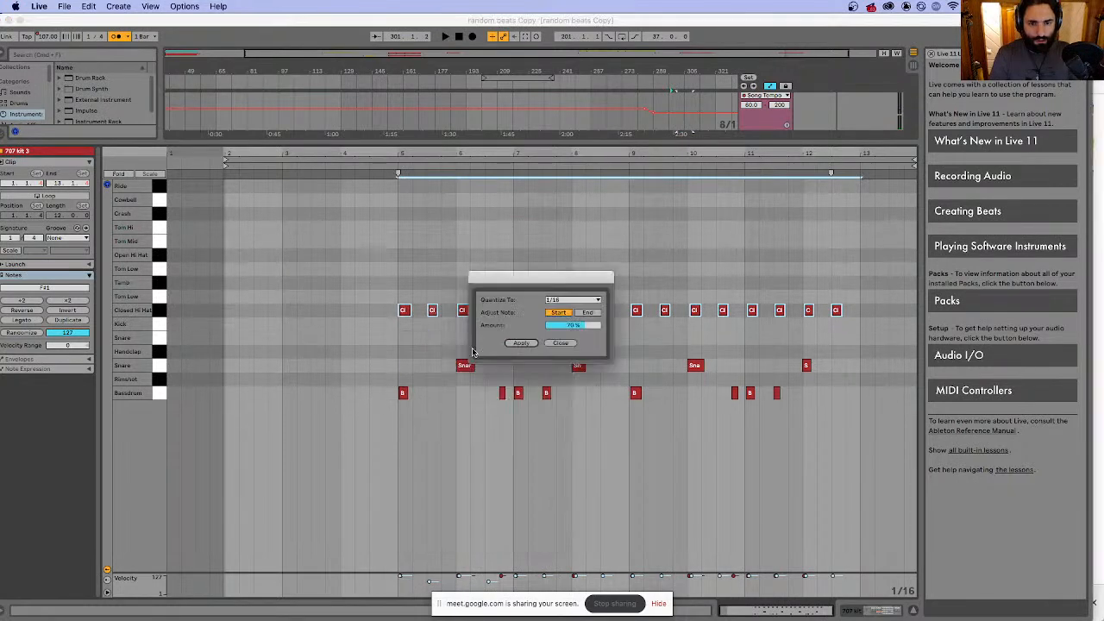
pyautogui.click(521, 344)
# - Listen to the pattern with the quantized hi-hats, starting from just before bar 5 and from bar 6
pyautogui.click(384, 266)
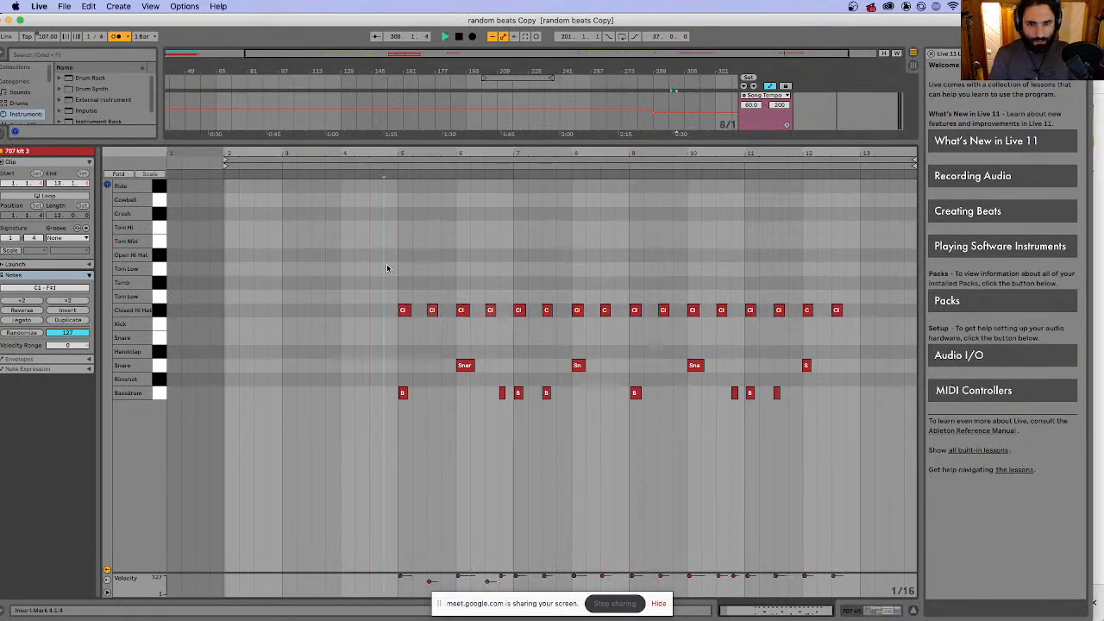
pyautogui.press('space')
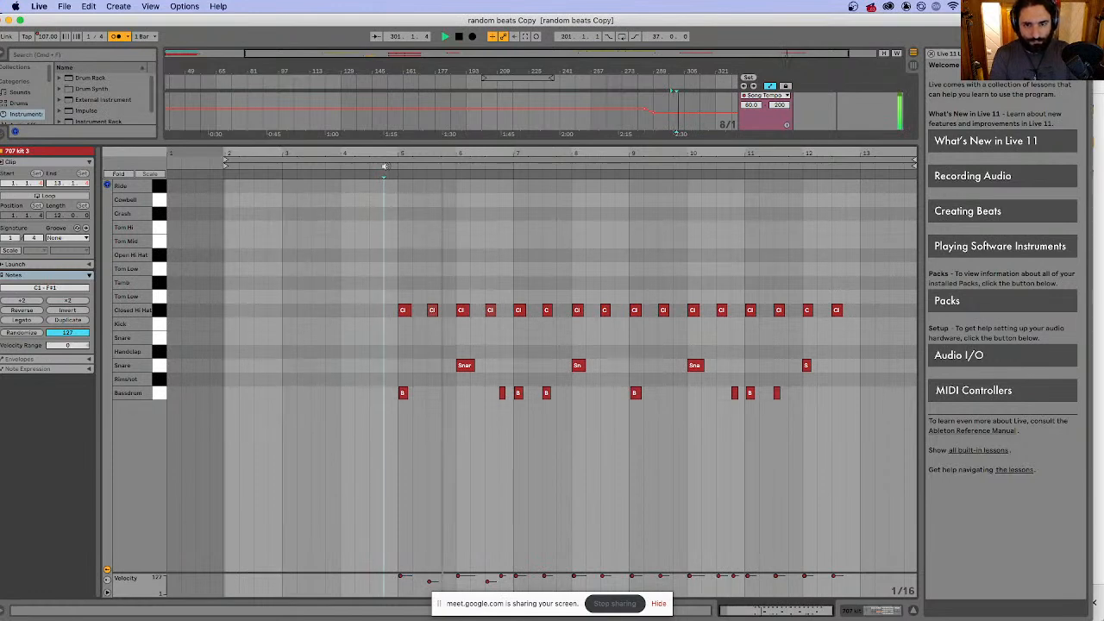
pyautogui.click(454, 256)
pyautogui.press('space')
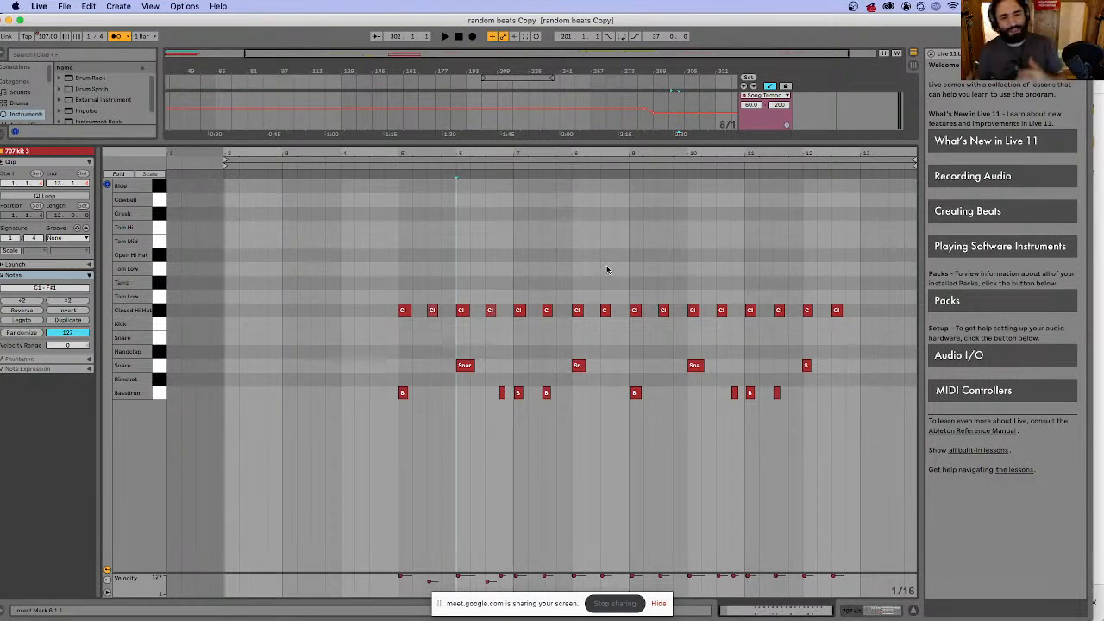
pyautogui.click(394, 200)
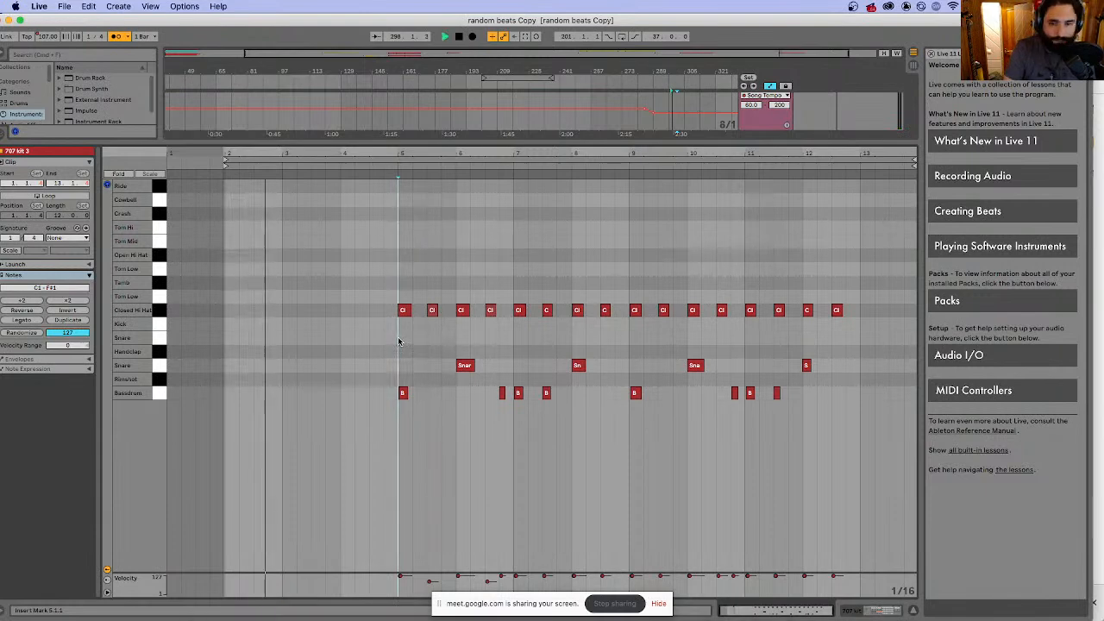
pyautogui.click(386, 174)
pyautogui.press('space')
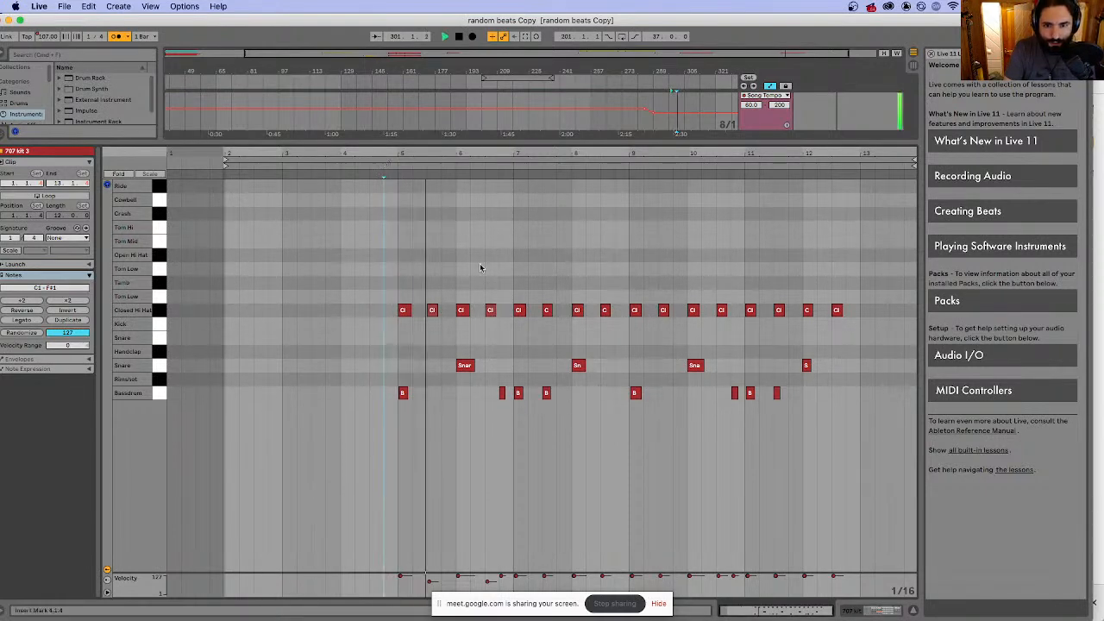
# - Add extra closed hi-hat notes at 8.1.4 and 9.1.2 and play back the fill around bar 8
pyautogui.click(605, 311)
pyautogui.press('space')
pyautogui.moveTo(607, 312); pyautogui.dragTo(621, 315)
pyautogui.click(408, 179)
pyautogui.click(630, 260)
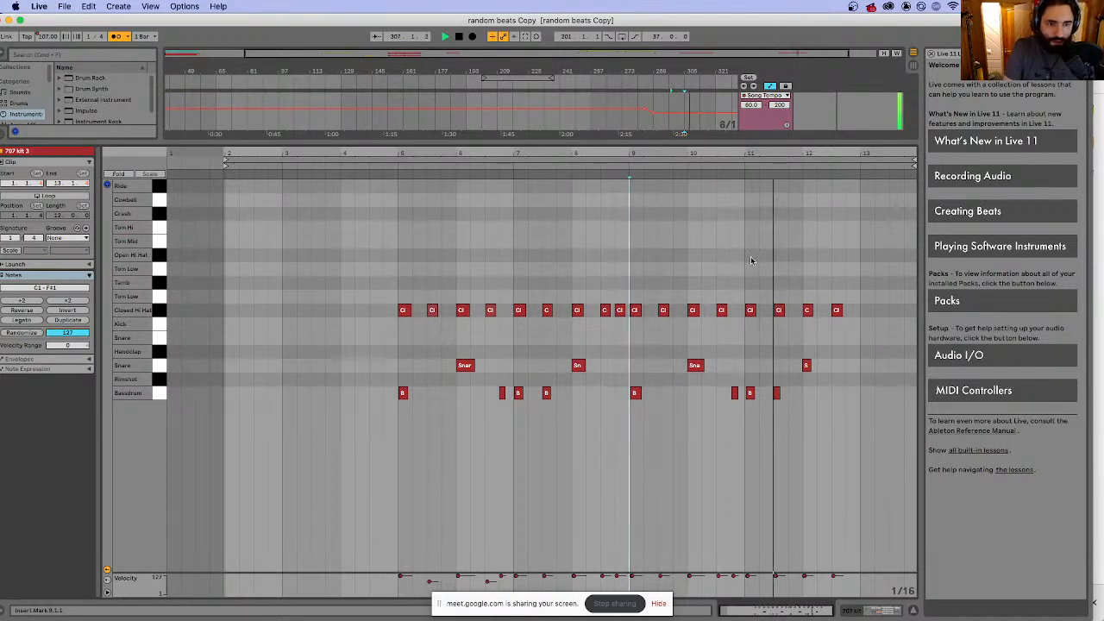
pyautogui.doubleClick(648, 311)
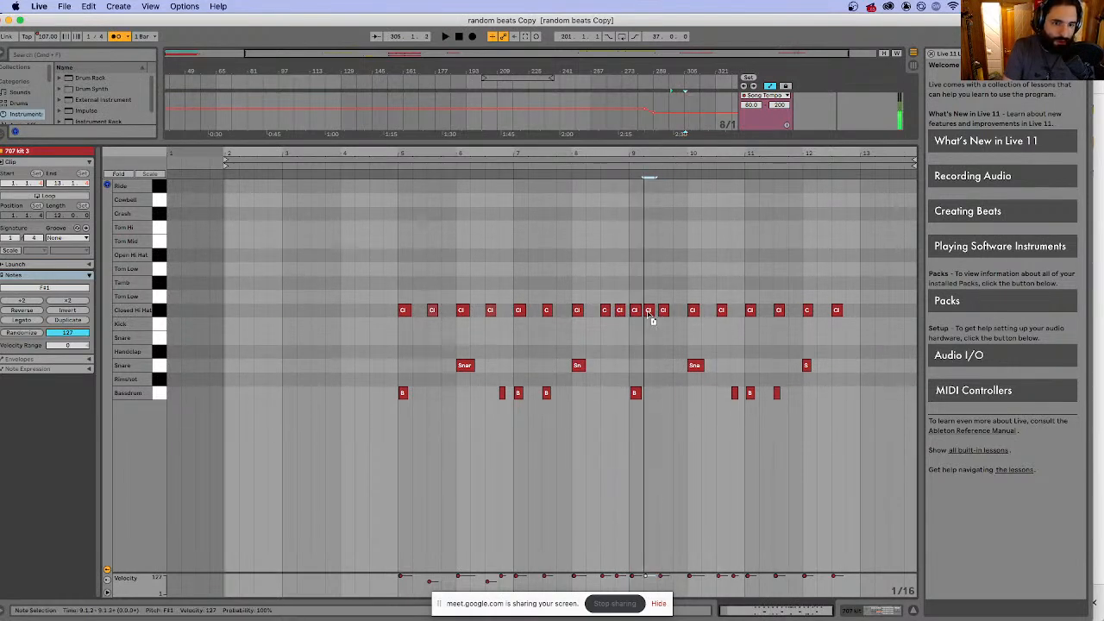
pyautogui.click(571, 163)
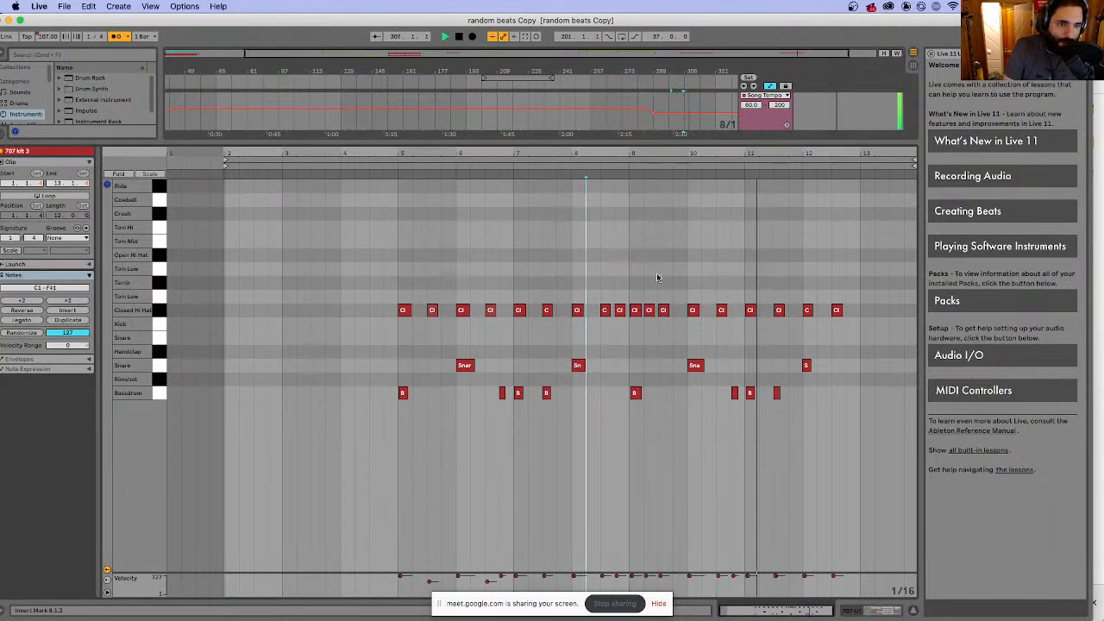
# - Select all closed hi-hat notes and check which options the velocity lane offers
pyautogui.moveTo(368, 268); pyautogui.dragTo(904, 327)
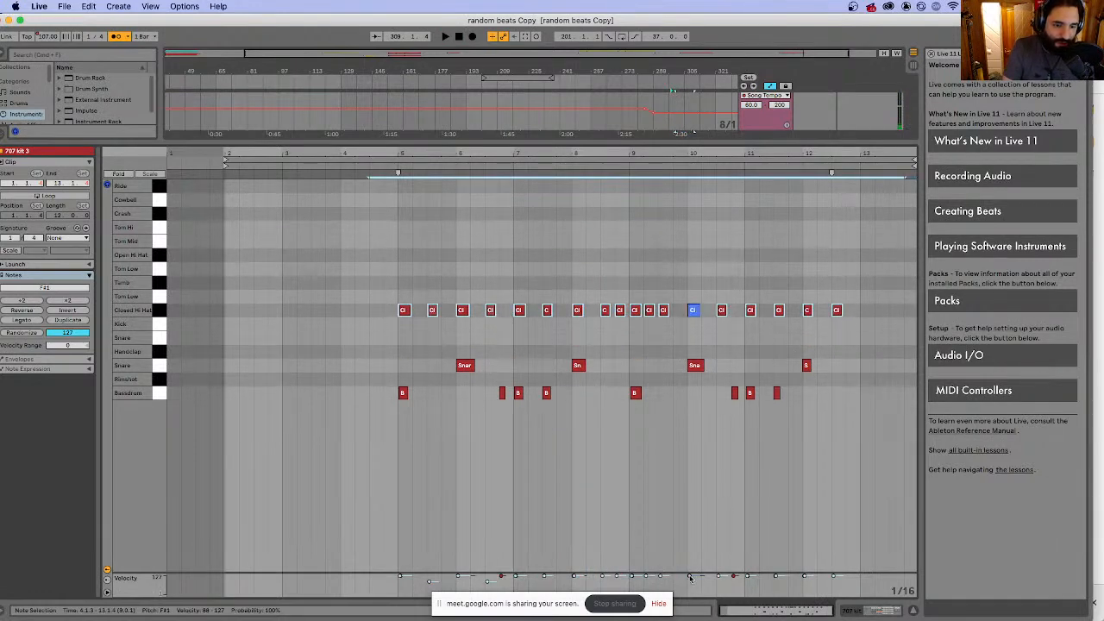
pyautogui.rightClick(691, 578)
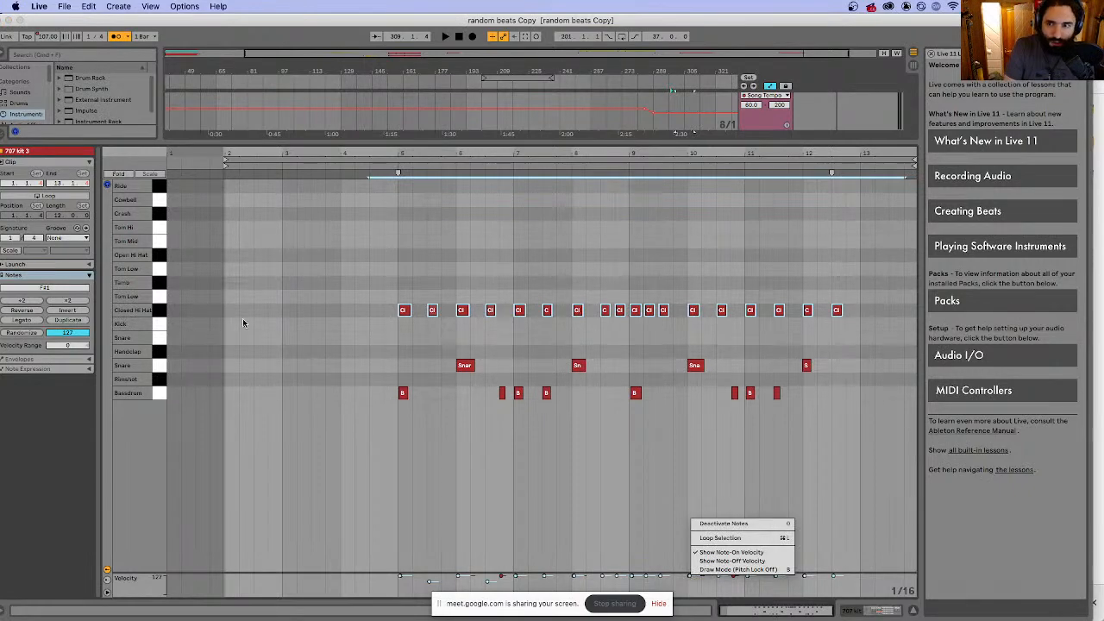
pyautogui.click(52, 22)
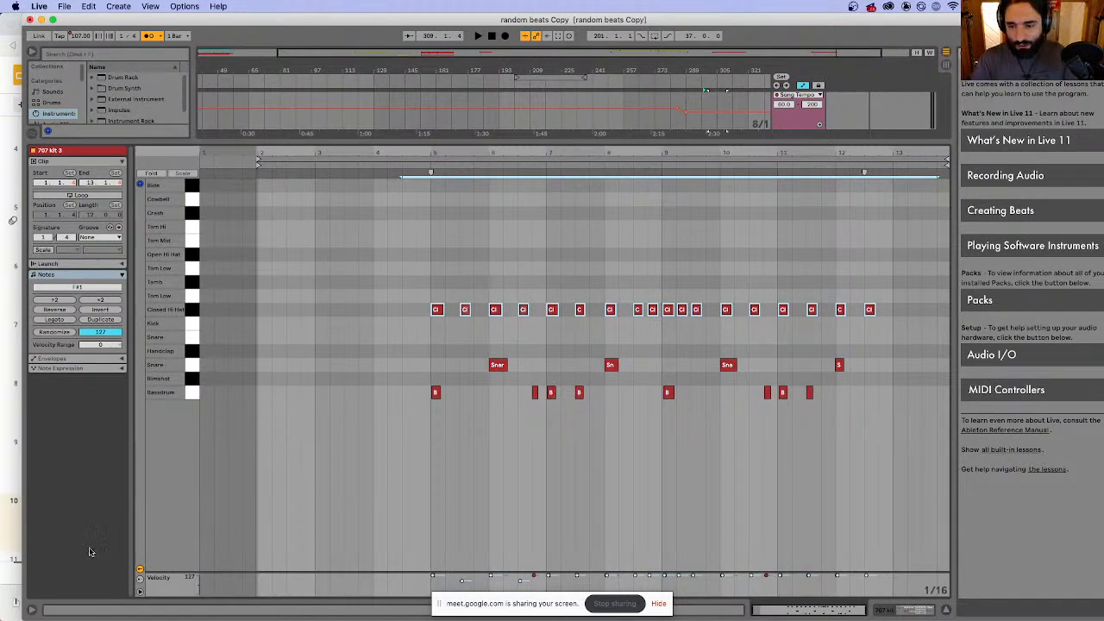
# - Show the Info View beside the clip and close the Live lessons view
pyautogui.click(33, 609)
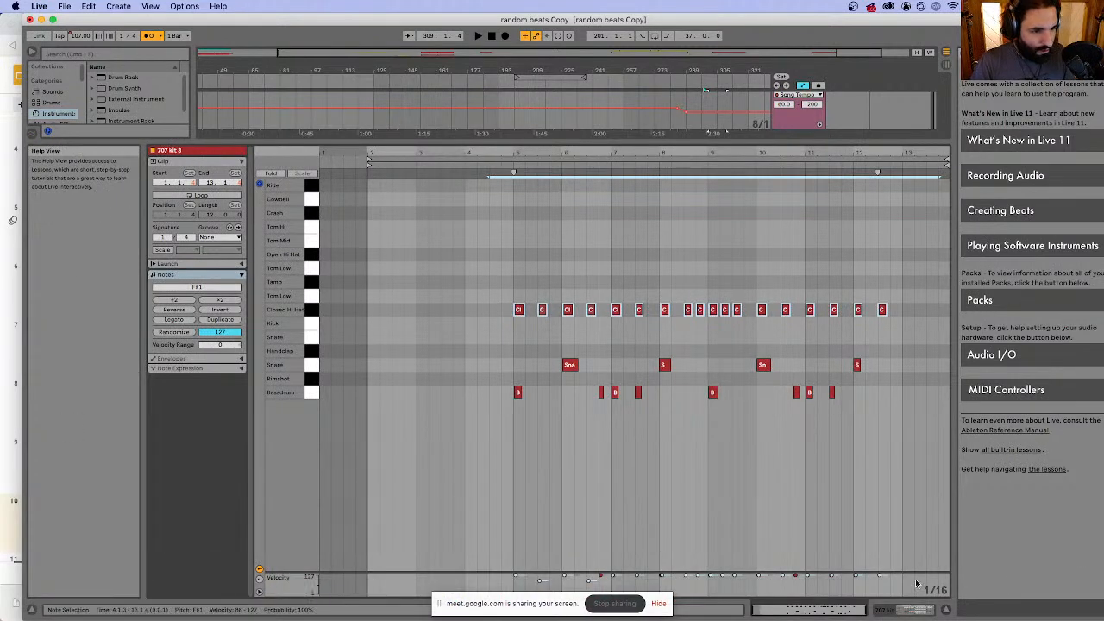
pyautogui.click(946, 609)
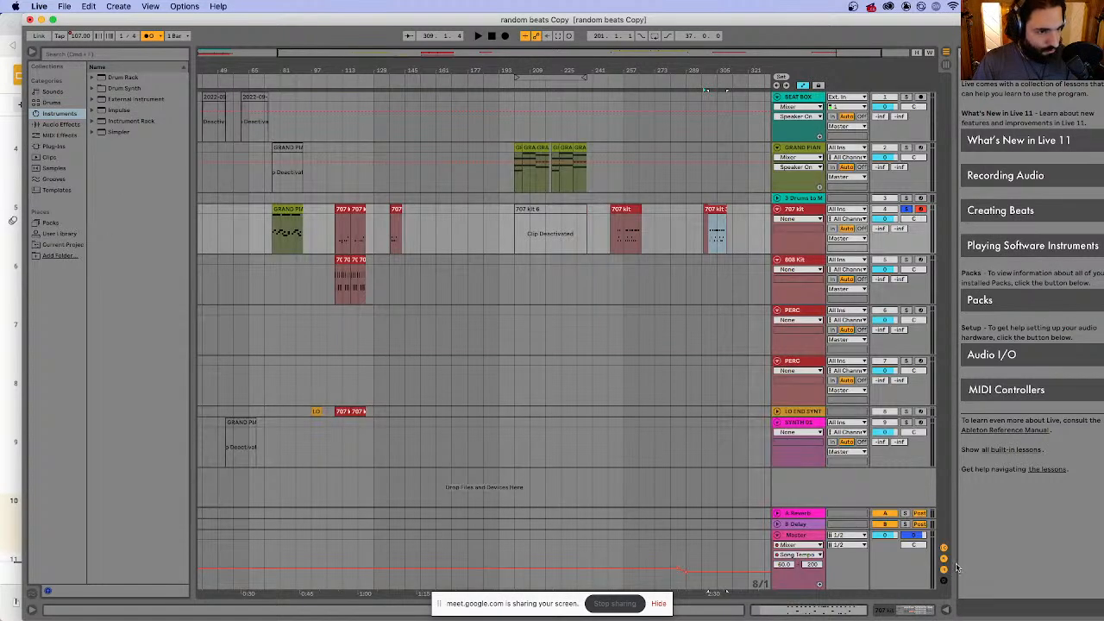
pyautogui.click(950, 611)
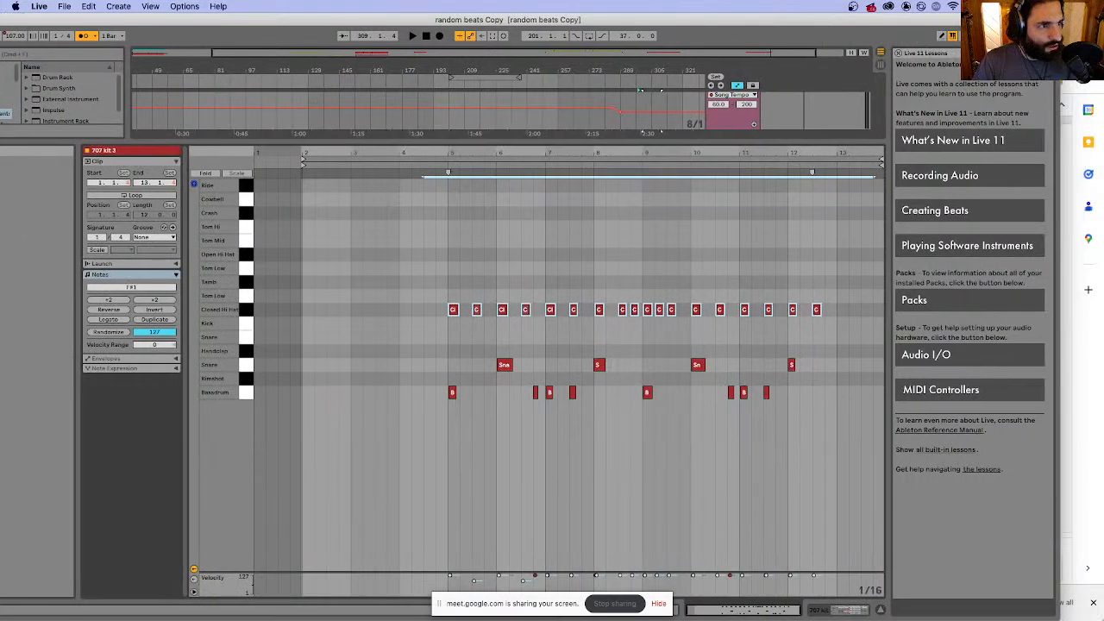
pyautogui.click(902, 53)
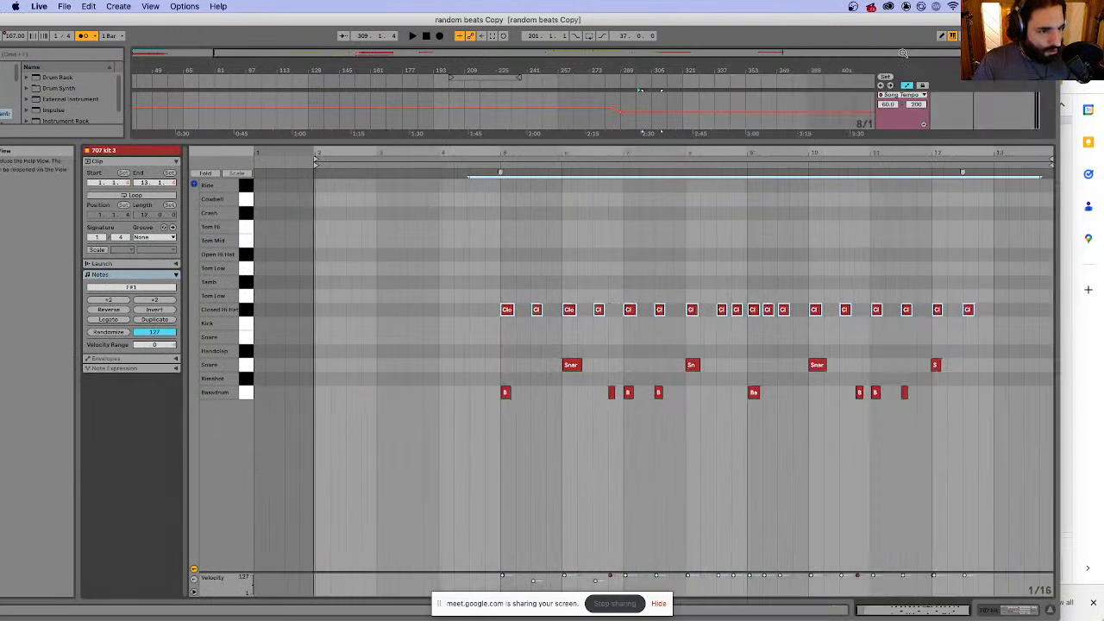
# - Show the track delay controls and view the 707 kit's devices before returning to the clip's notes
pyautogui.click(1050, 611)
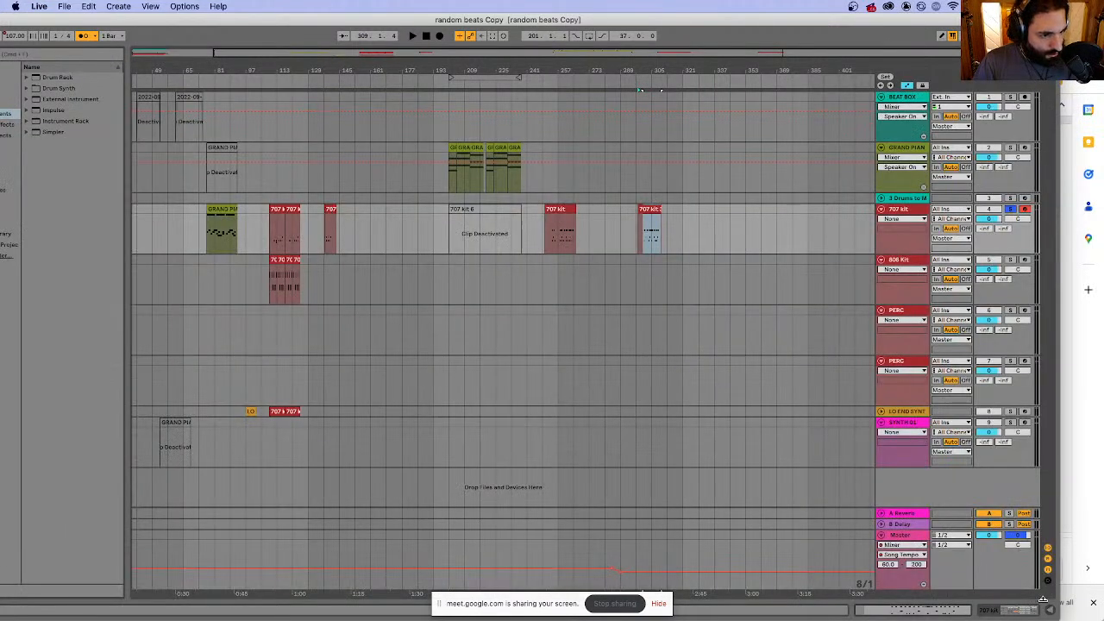
pyautogui.click(1048, 580)
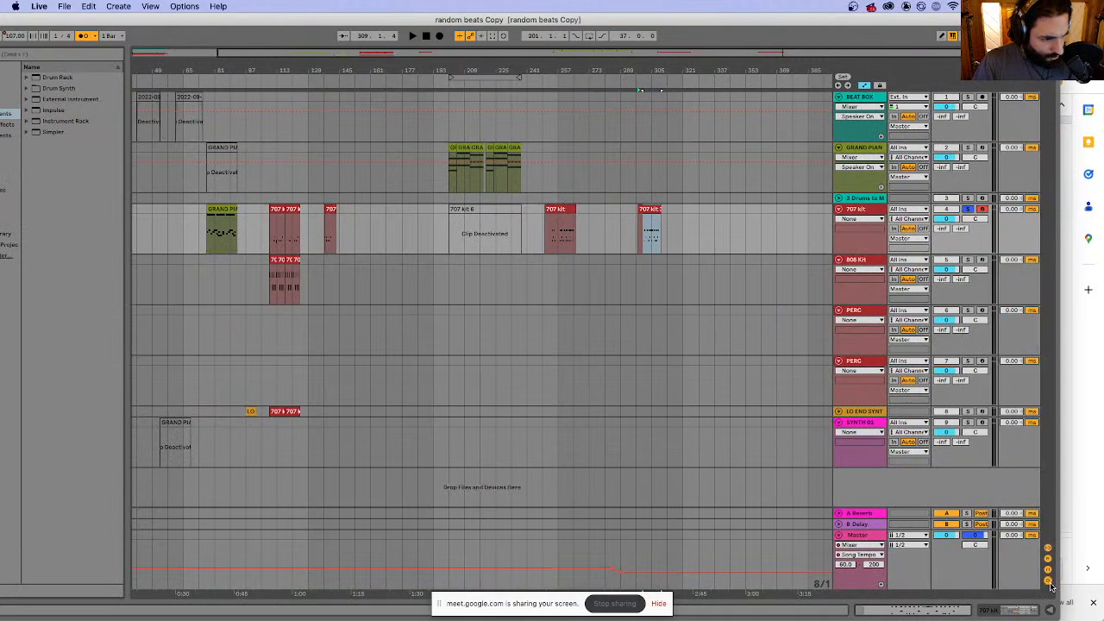
pyautogui.click(1008, 612)
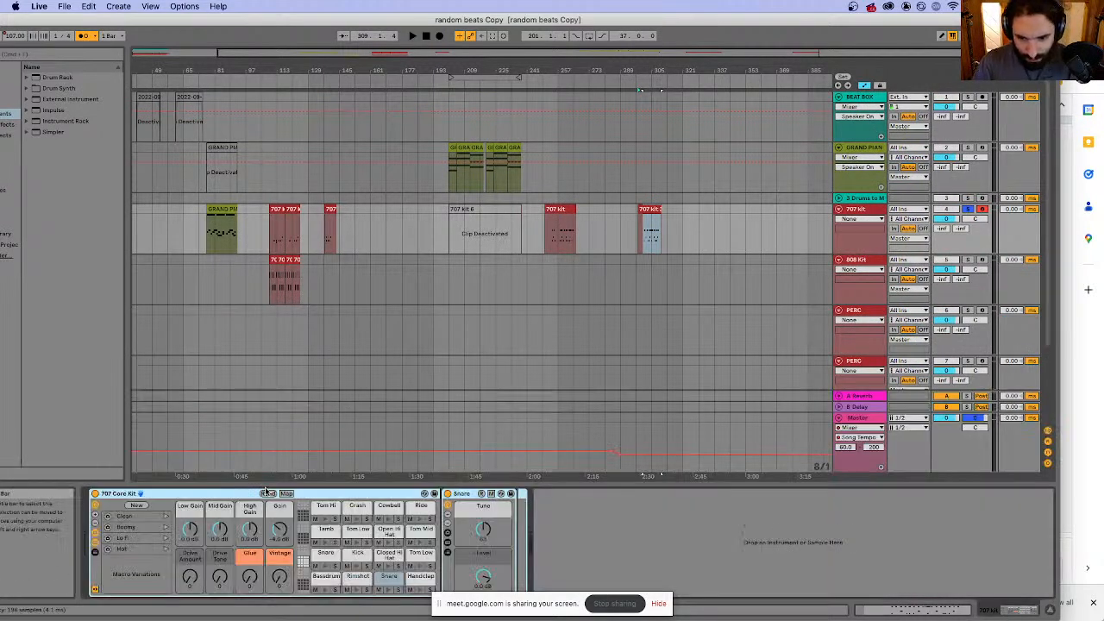
pyautogui.click(912, 611)
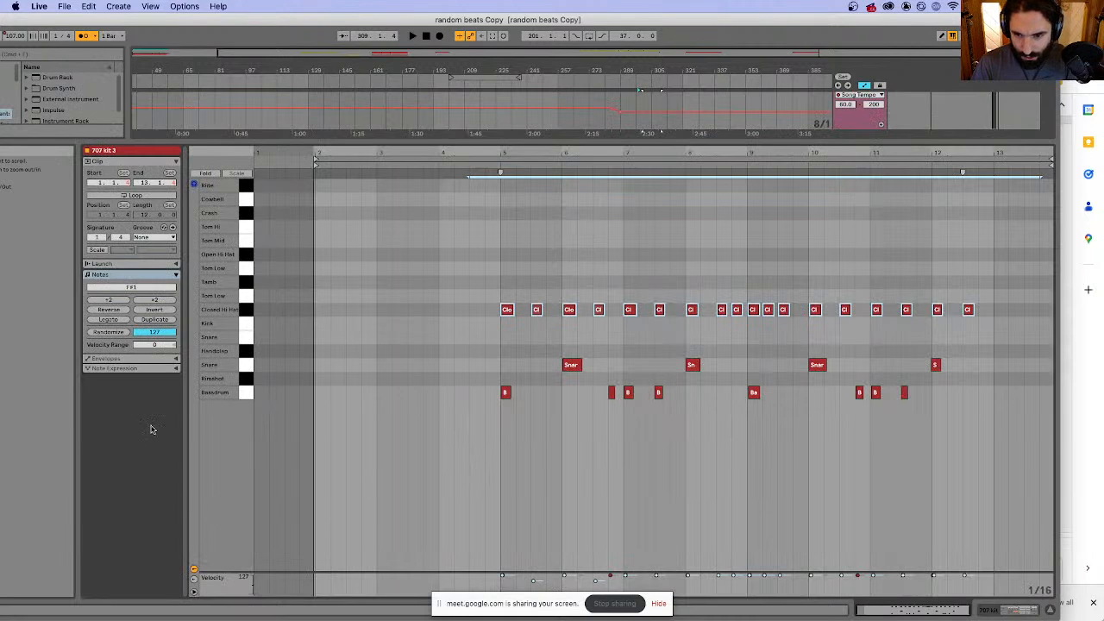
pyautogui.click(195, 580)
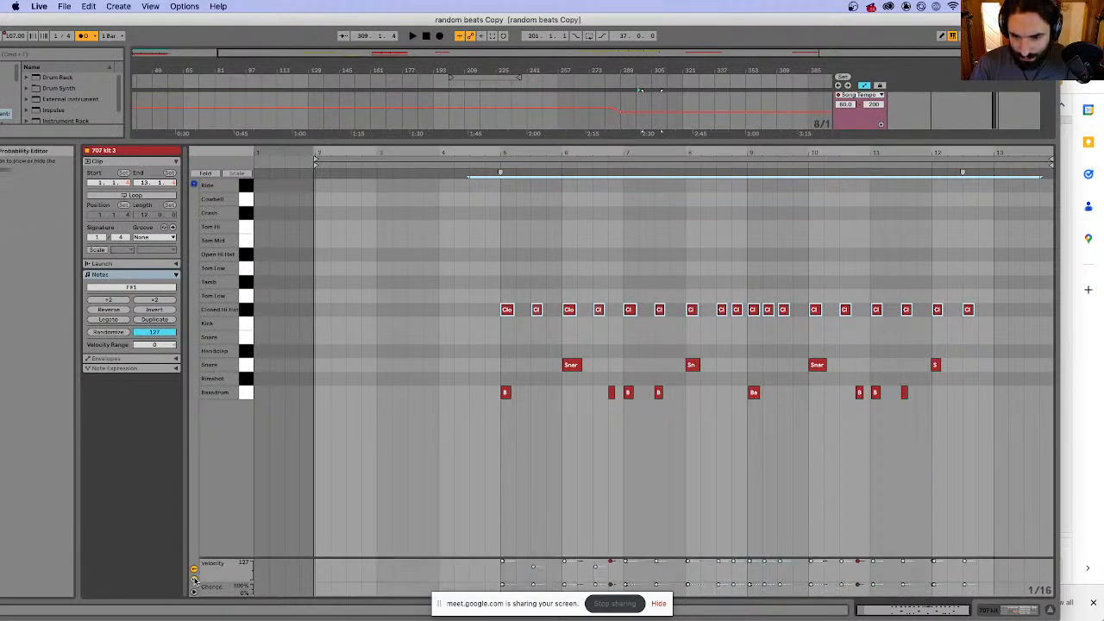
pyautogui.click(195, 580)
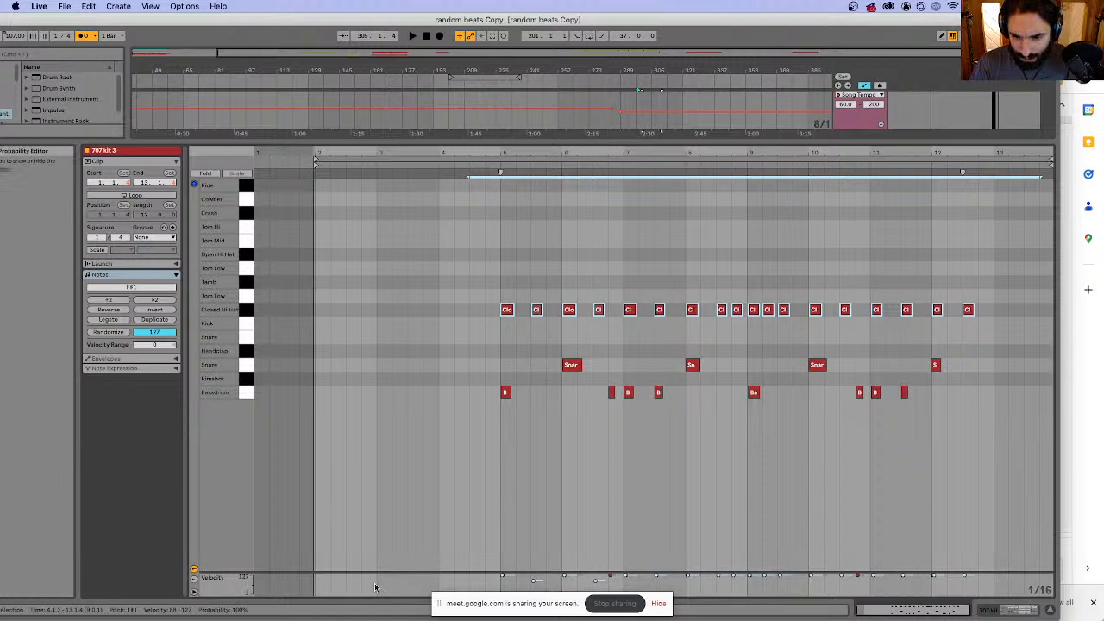
pyautogui.rightClick(507, 577)
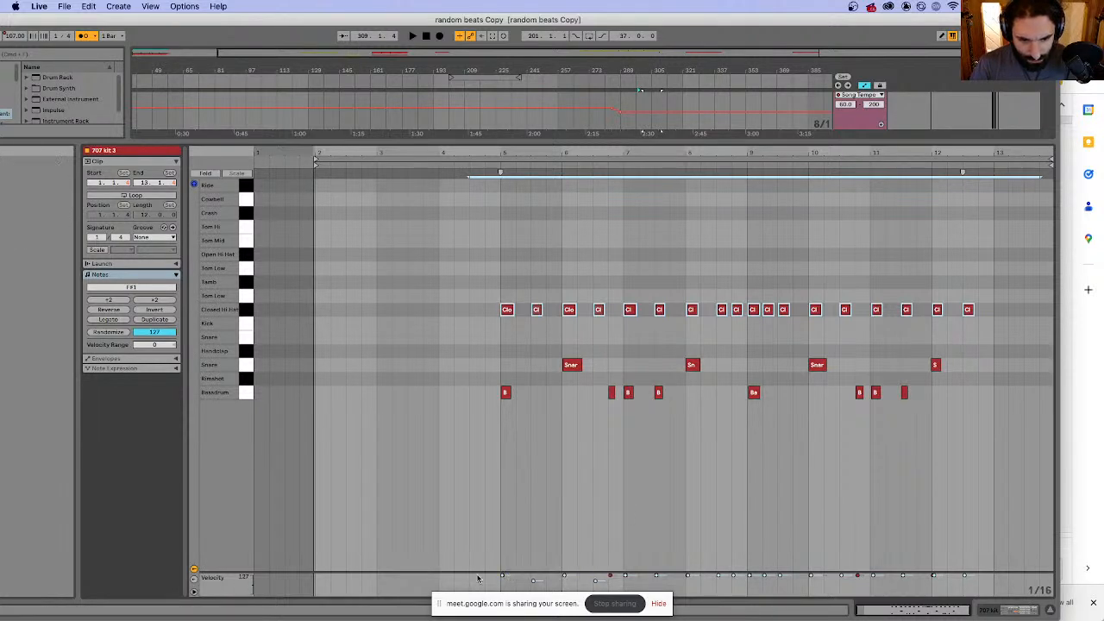
pyautogui.click(480, 577)
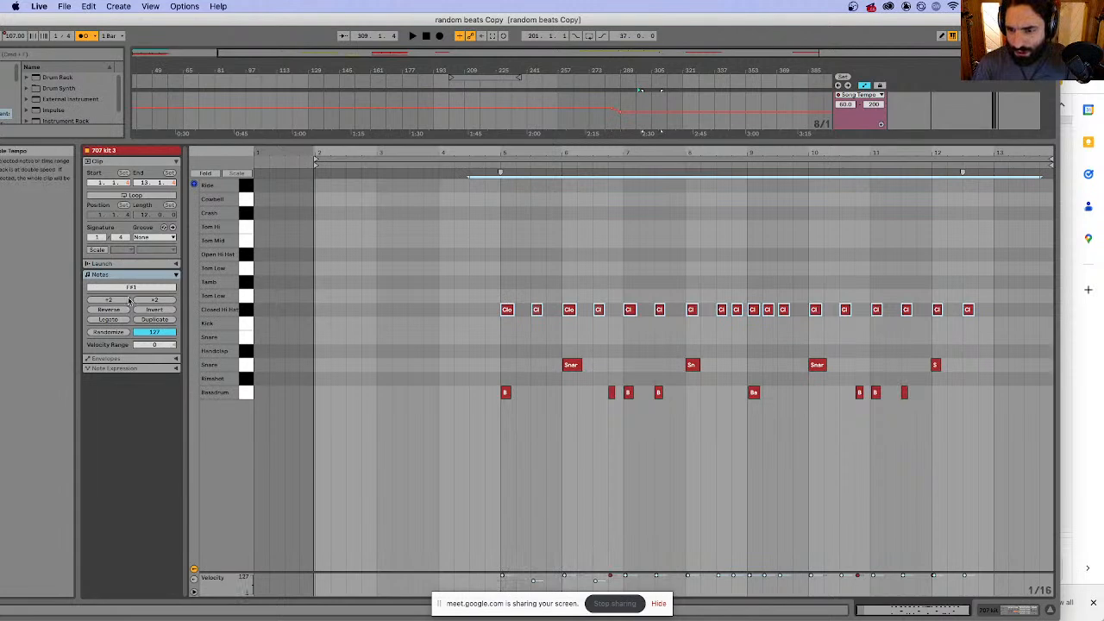
# - Randomize the velocities of all closed hi-hat notes with a velocity range of +79 and play back from bar 5
pyautogui.press('super+a')
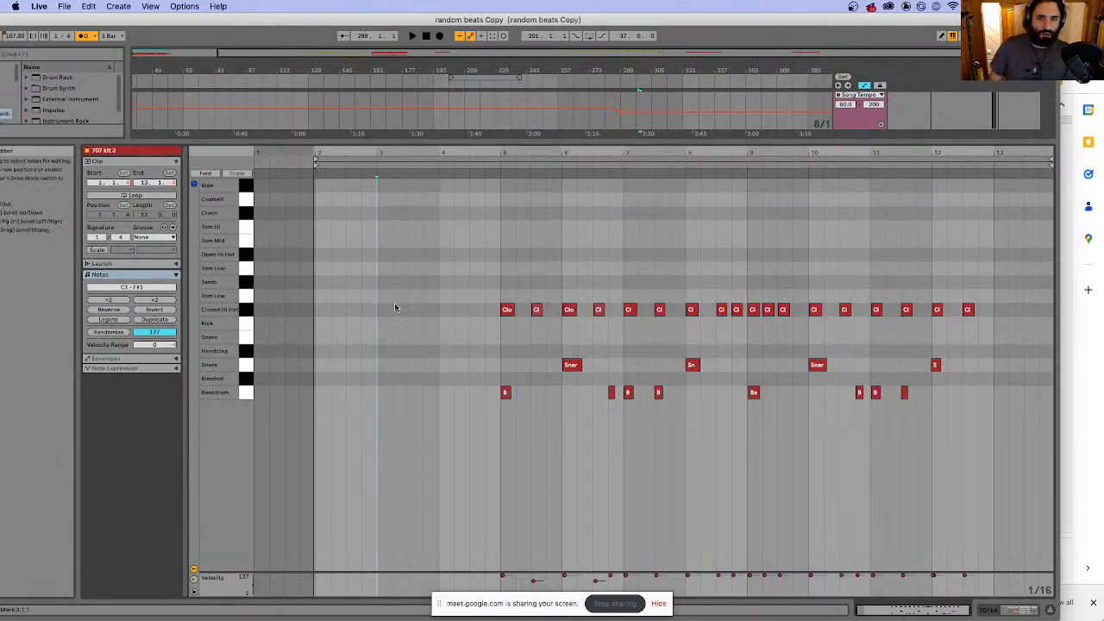
pyautogui.click(244, 309)
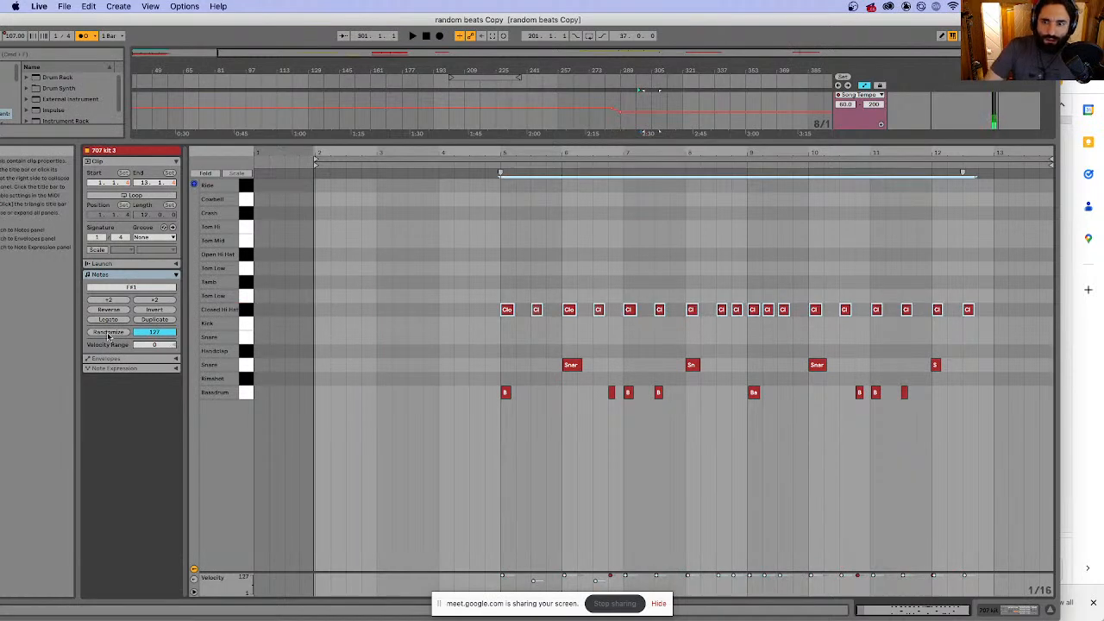
pyautogui.moveTo(146, 346); pyautogui.dragTo(146, 325)
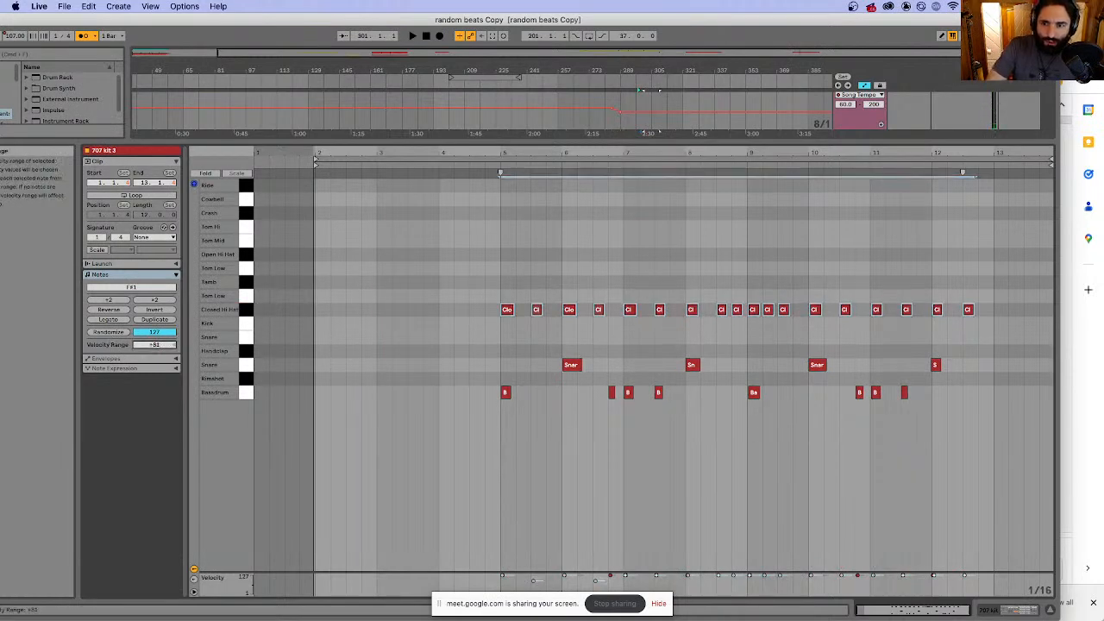
pyautogui.click(110, 333)
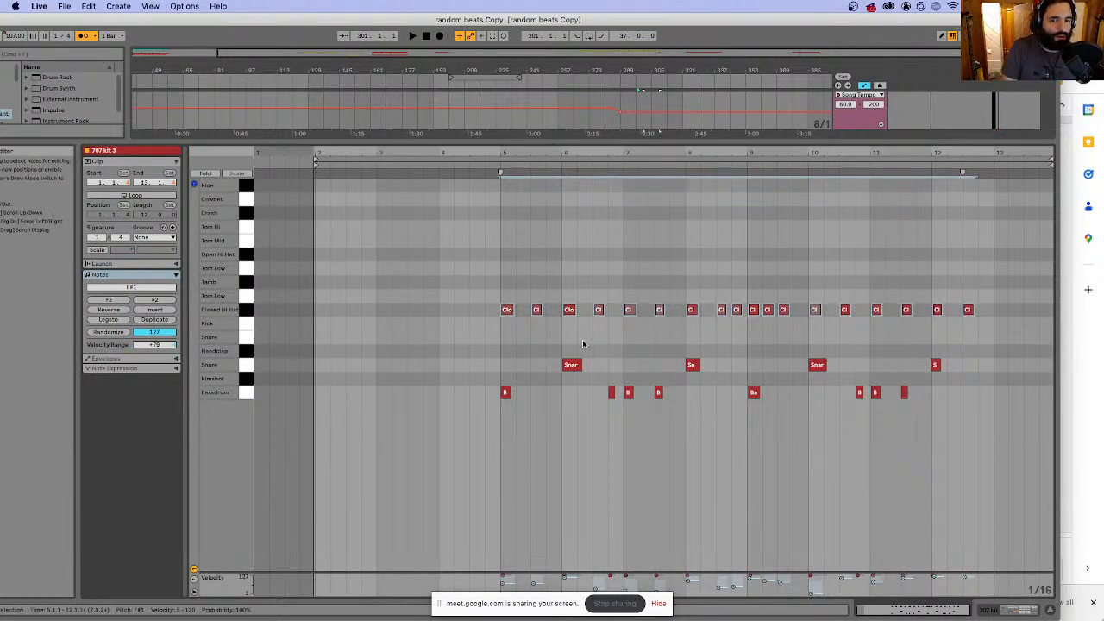
pyautogui.click(502, 336)
pyautogui.press('space')
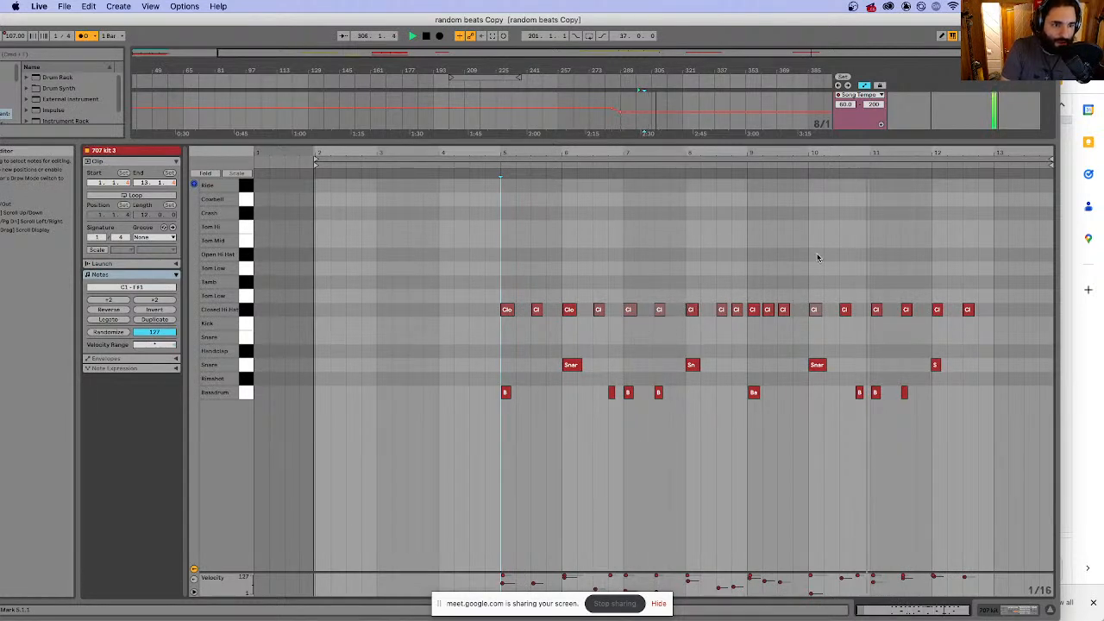
# - Stop playback, undo the velocity randomization of the closed hi-hats and collapse the Clip and Launch properties, keeping Notes expanded
pyautogui.press('space')
pyautogui.press('super+z')
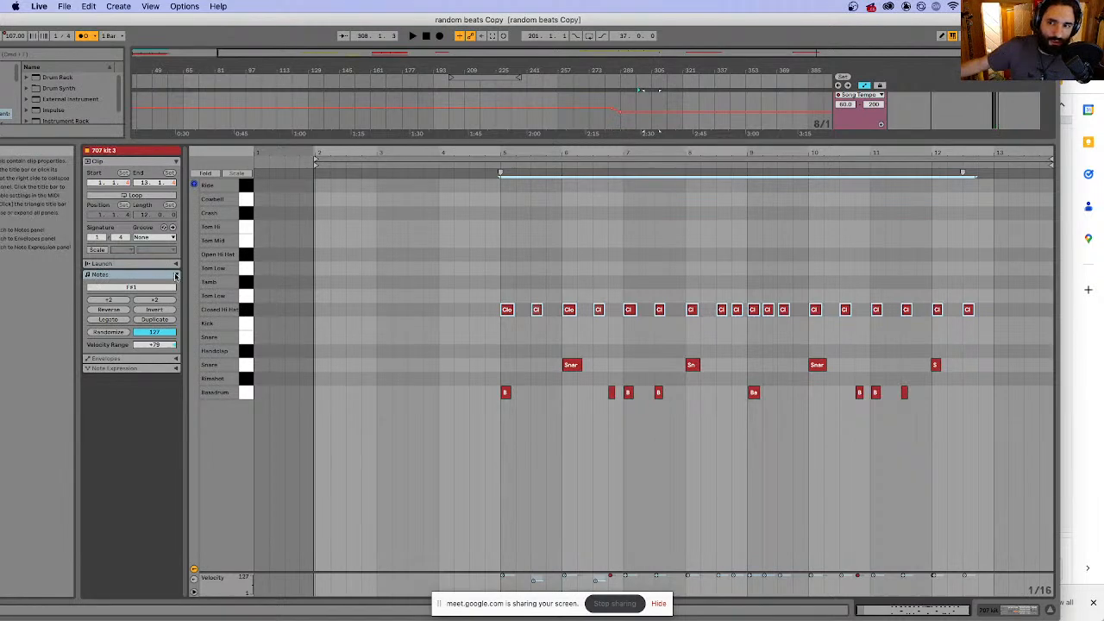
pyautogui.click(96, 276)
pyautogui.click(178, 162)
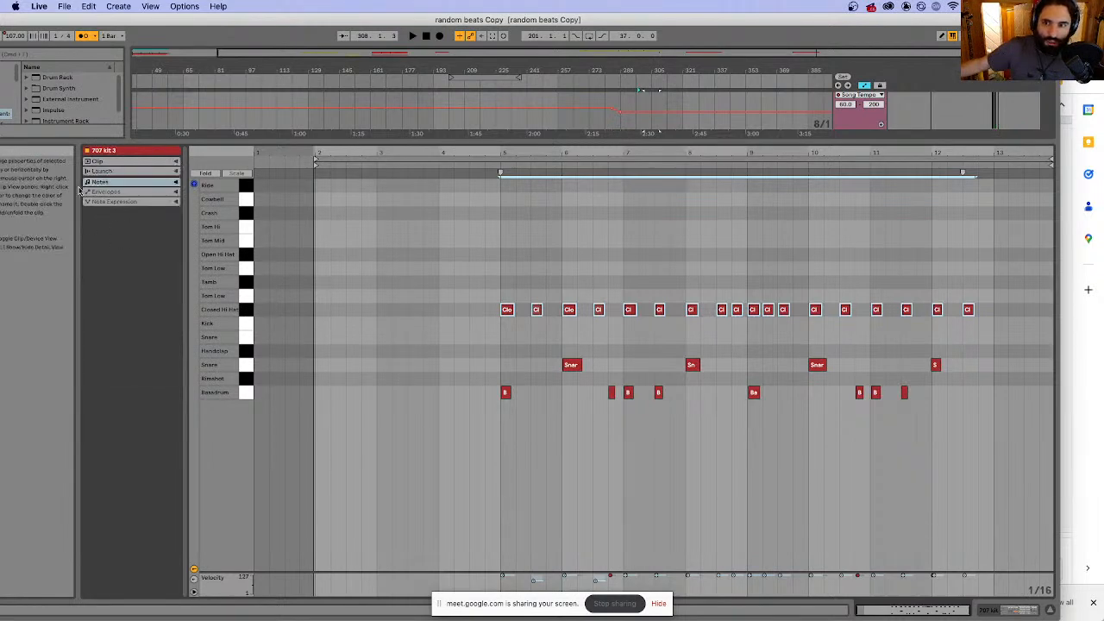
pyautogui.click(177, 183)
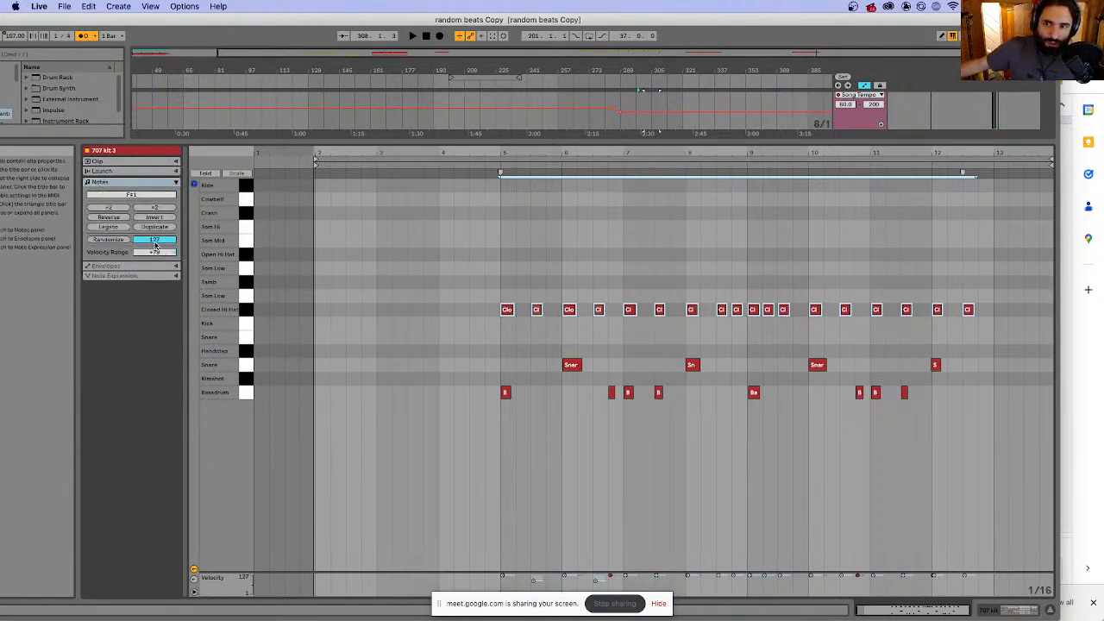
# - Randomize the closed hi-hat velocities with a velocity range of +38 and play back the pattern
pyautogui.moveTo(151, 253); pyautogui.dragTo(151, 233)
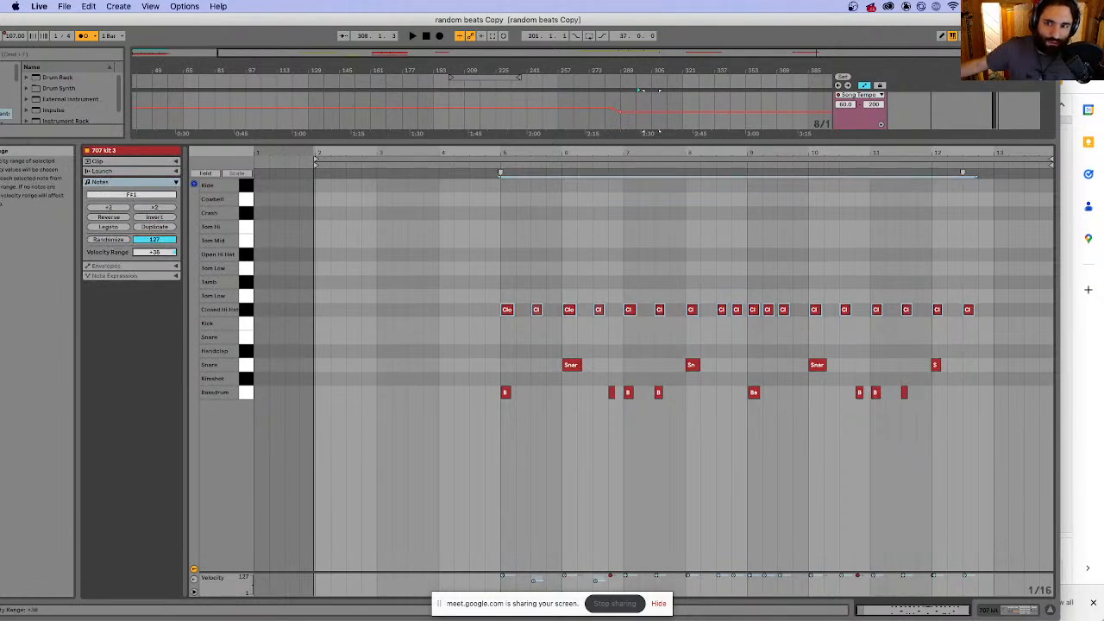
pyautogui.click(109, 240)
pyautogui.click(485, 307)
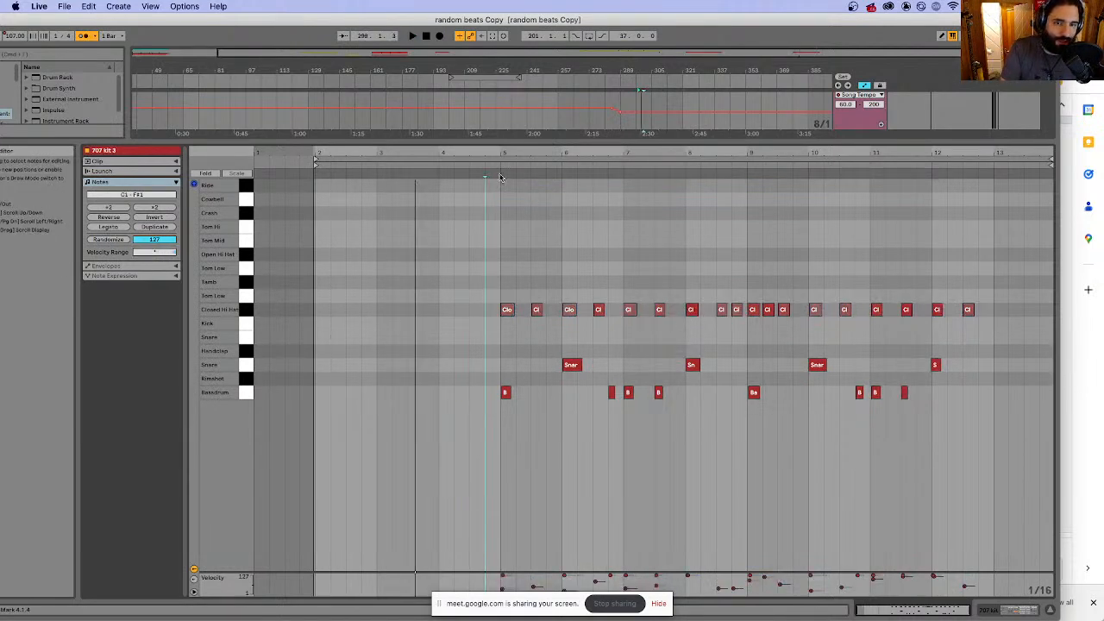
pyautogui.press('space')
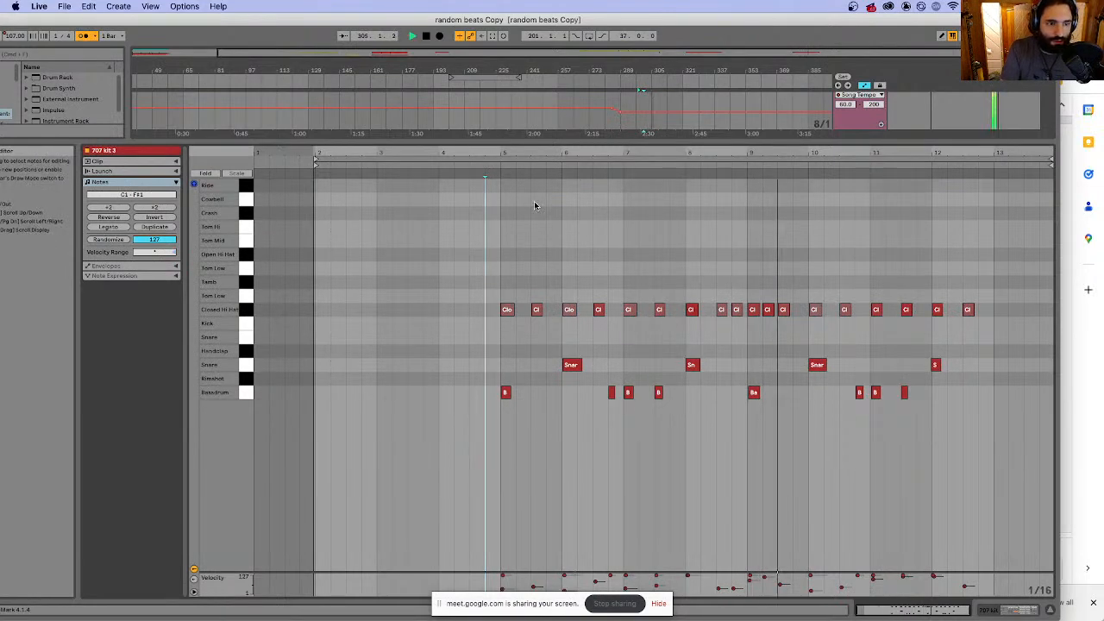
pyautogui.press('space')
# - Move the snare at bar 6 to bar 5 and the bassdrum at bar 5 to bar 6, then play back
pyautogui.click(581, 424)
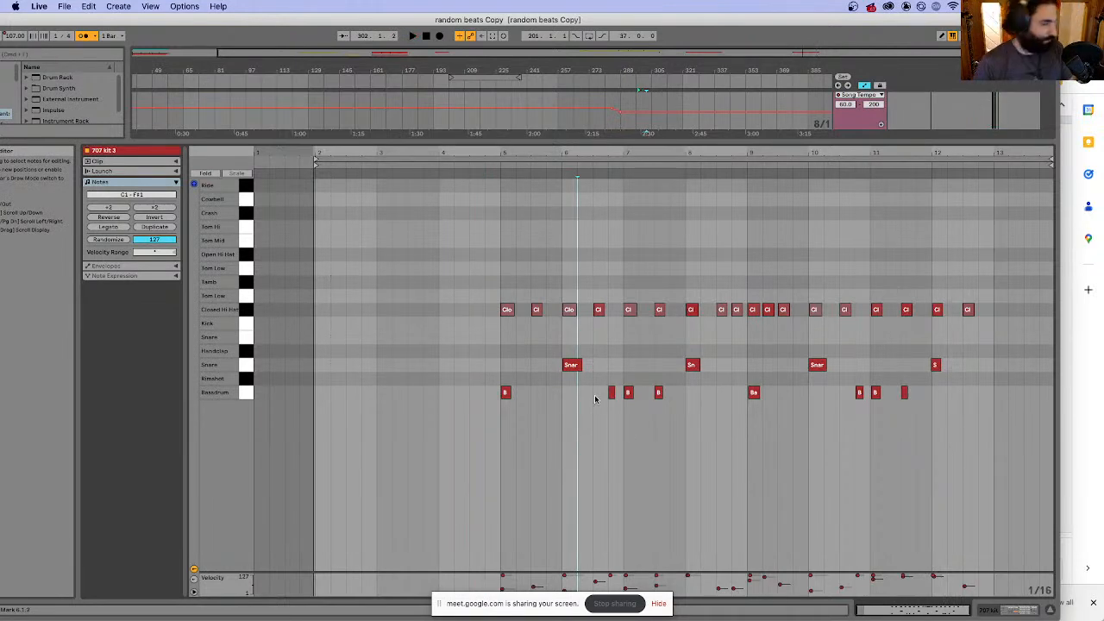
pyautogui.moveTo(571, 365); pyautogui.dragTo(518, 374)
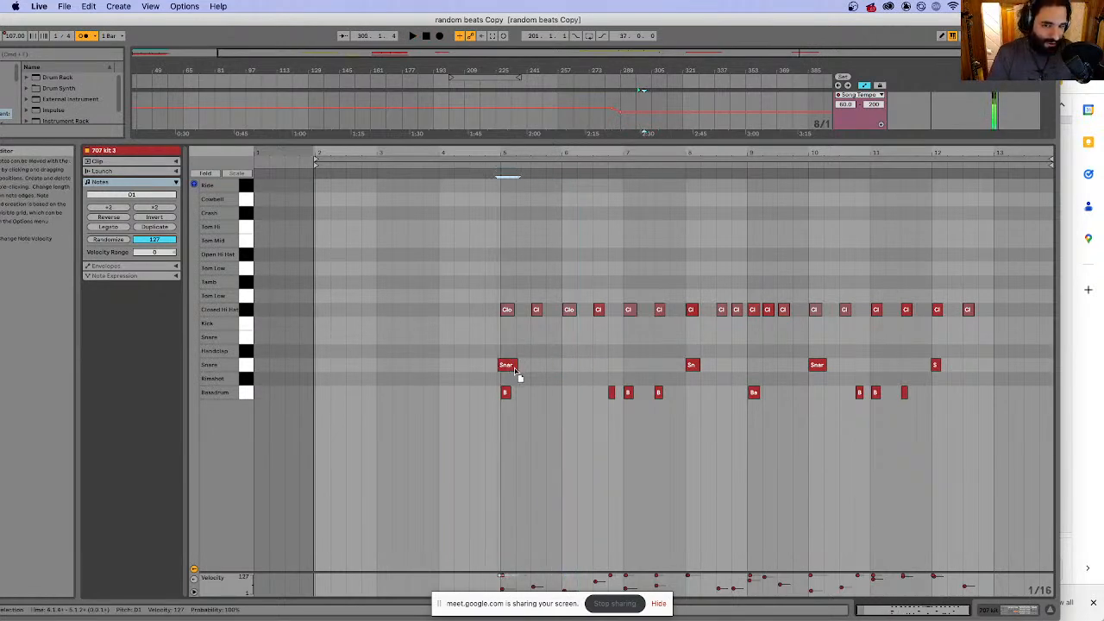
pyautogui.click(505, 393)
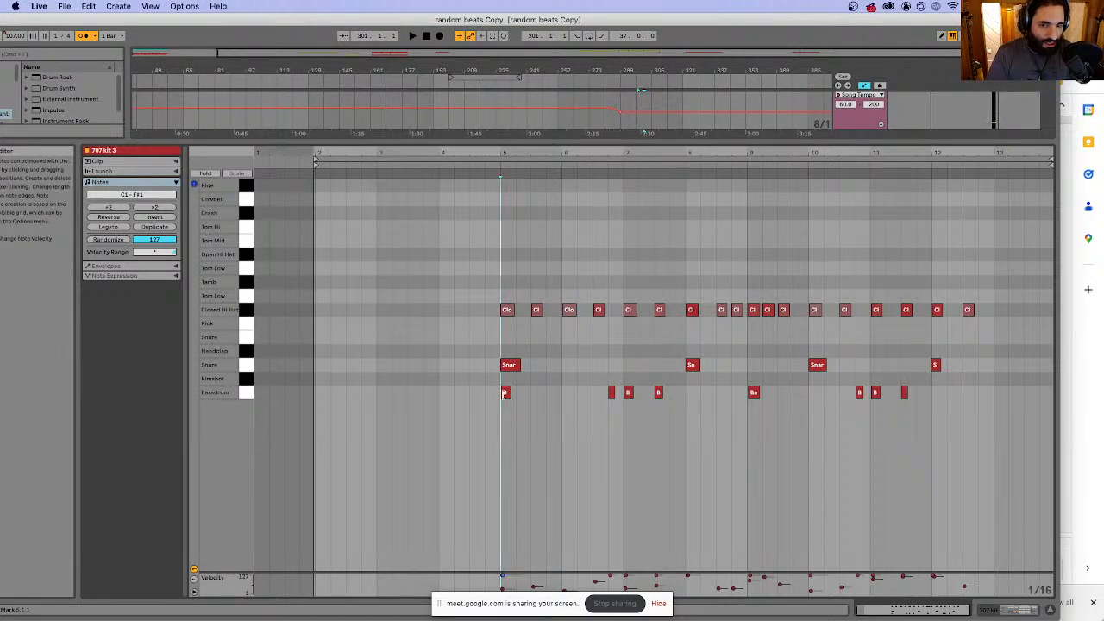
pyautogui.moveTo(506, 391); pyautogui.dragTo(568, 394)
pyautogui.press('space')
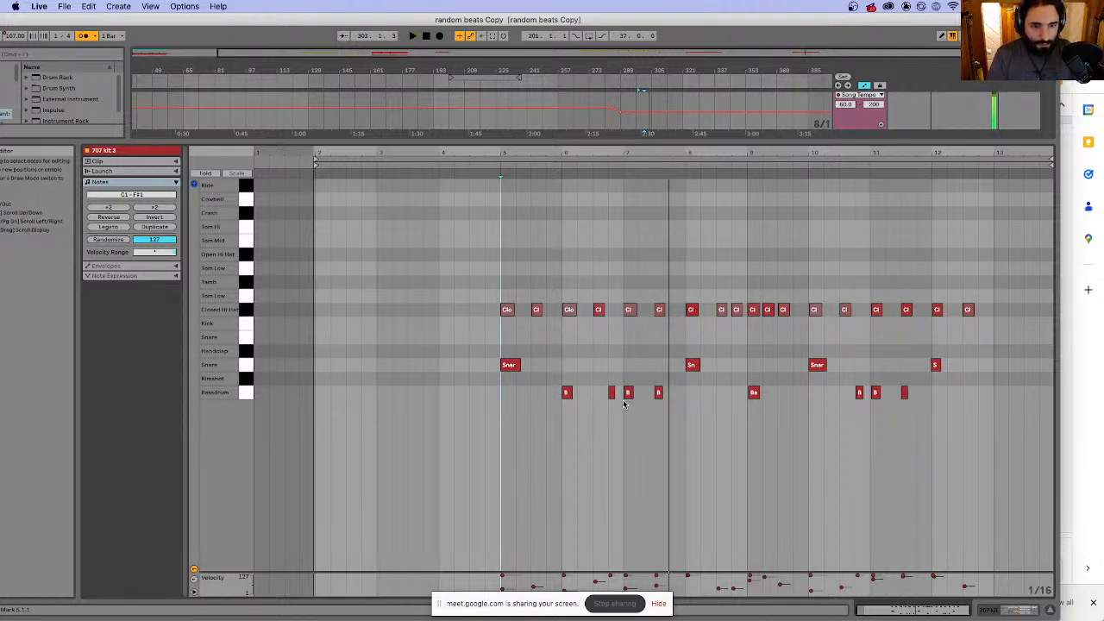
# - Move the bassdrum notes at 7.1.1 and 10.1.4 up to the Snare row and play back the variation
pyautogui.moveTo(629, 393); pyautogui.dragTo(628, 364)
pyautogui.click(490, 167)
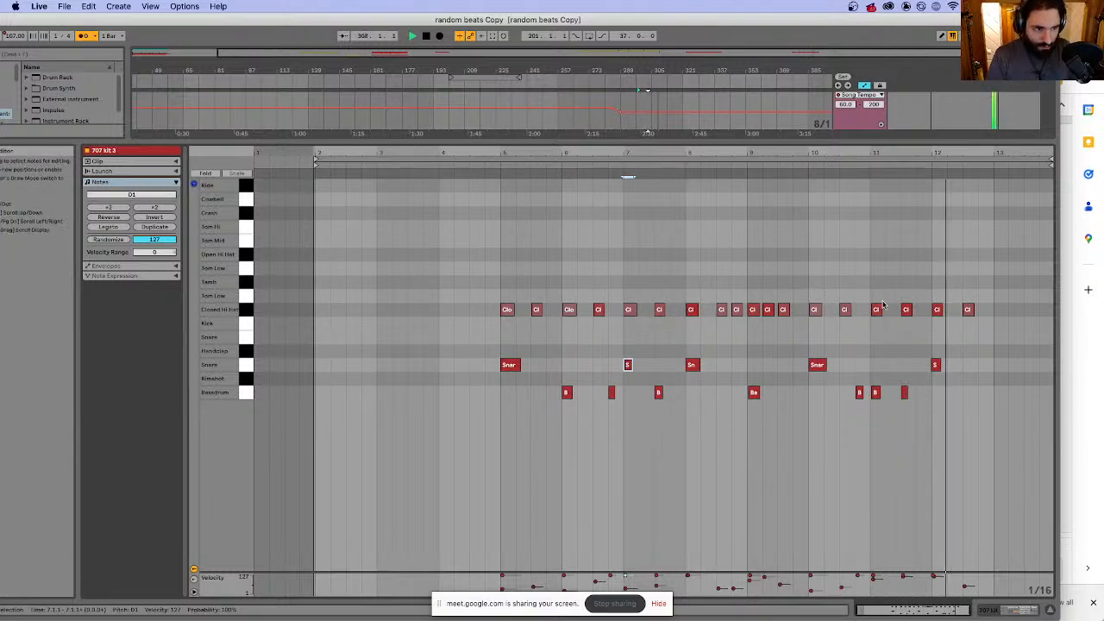
pyautogui.moveTo(859, 394); pyautogui.dragTo(859, 366)
pyautogui.press('space')
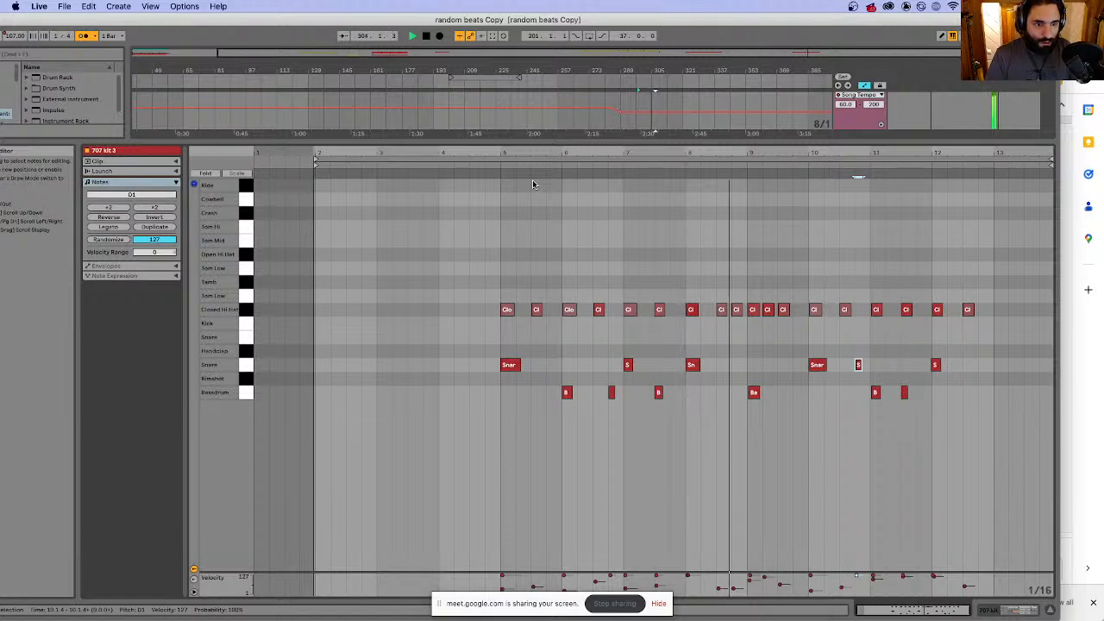
pyautogui.press('space')
# - Undo the snare and bassdrum note moves and play the original pattern from just before bar 5
pyautogui.press('super+z')
pyautogui.press('super+z')
pyautogui.press('super+z')
pyautogui.press('super+z')
pyautogui.press('super+z')
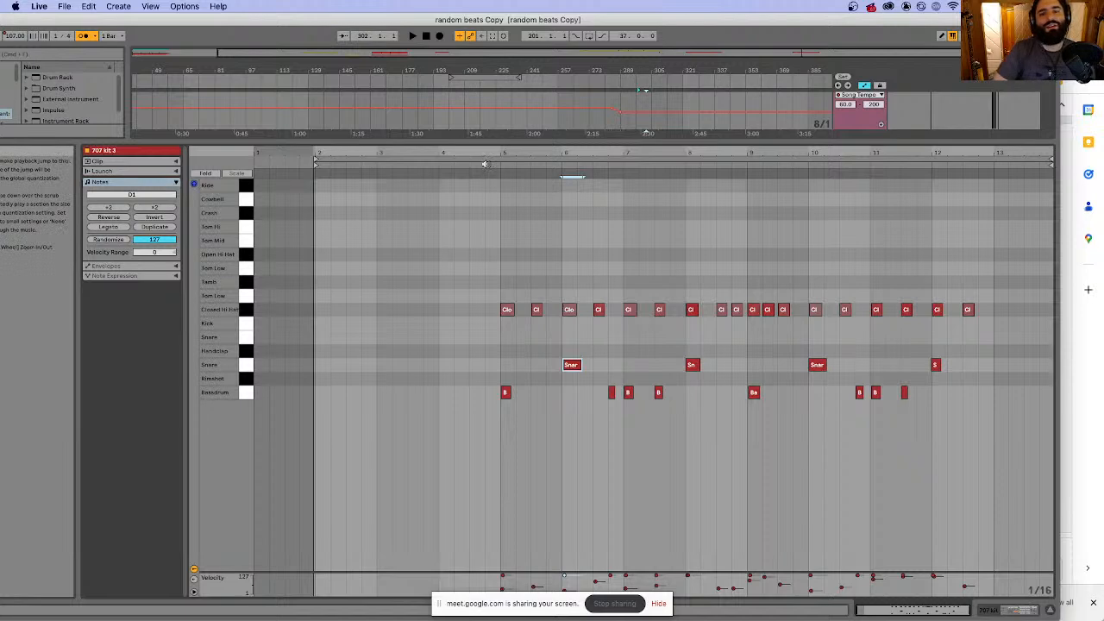
pyautogui.click(485, 164)
pyautogui.press('space')
pyautogui.click(596, 421)
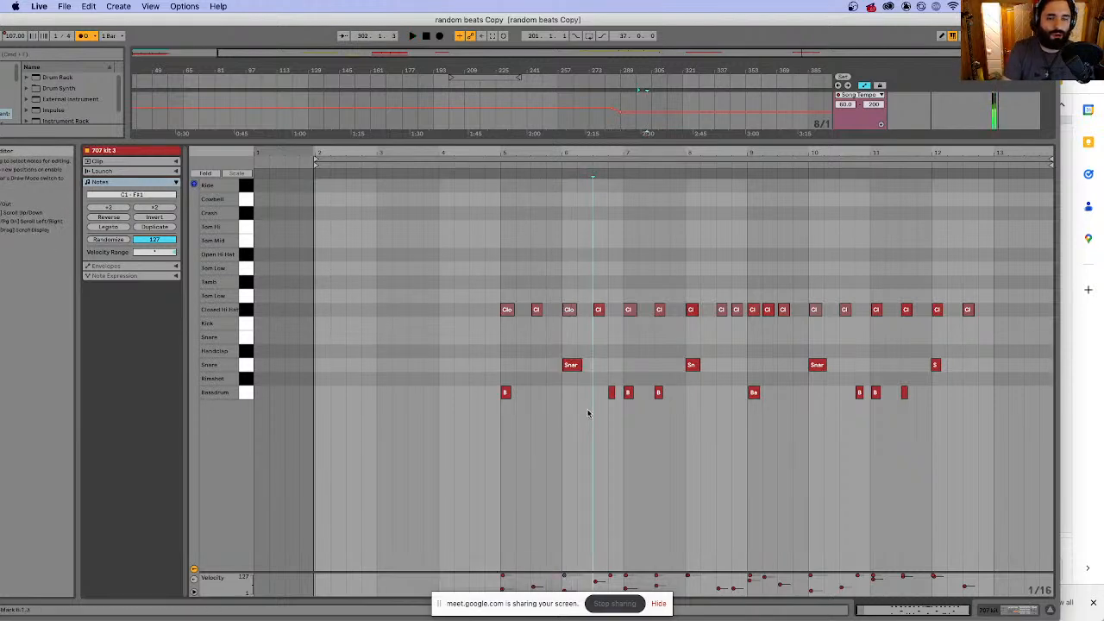
pyautogui.click(572, 365)
pyautogui.click(506, 362)
pyautogui.click(518, 352)
pyautogui.click(530, 354)
pyautogui.click(546, 353)
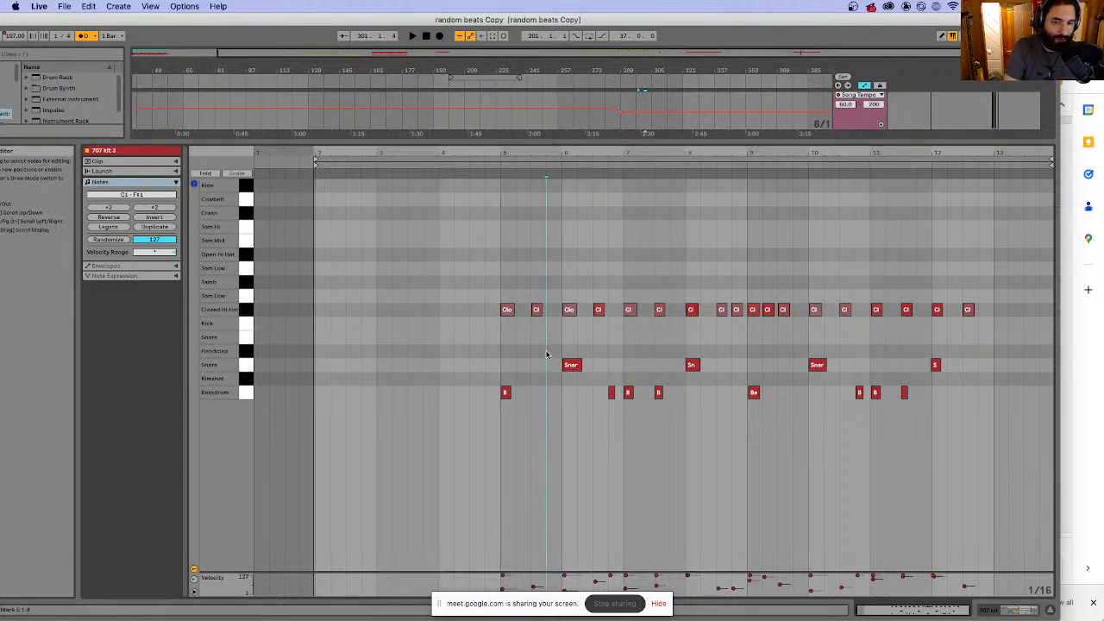
pyautogui.click(507, 361)
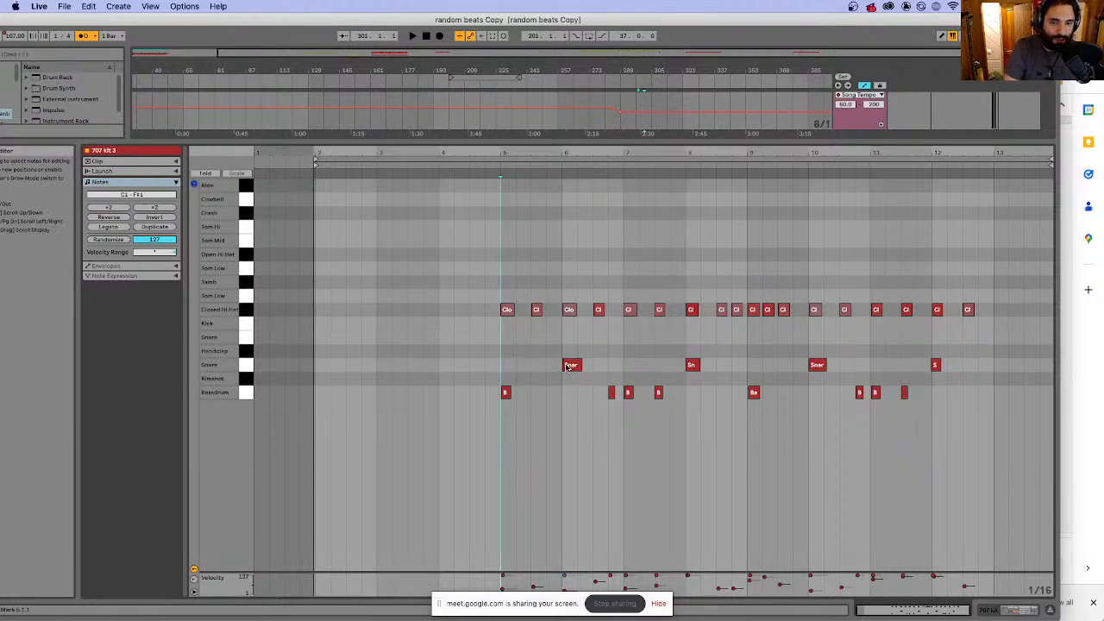
pyautogui.rightClick(545, 234)
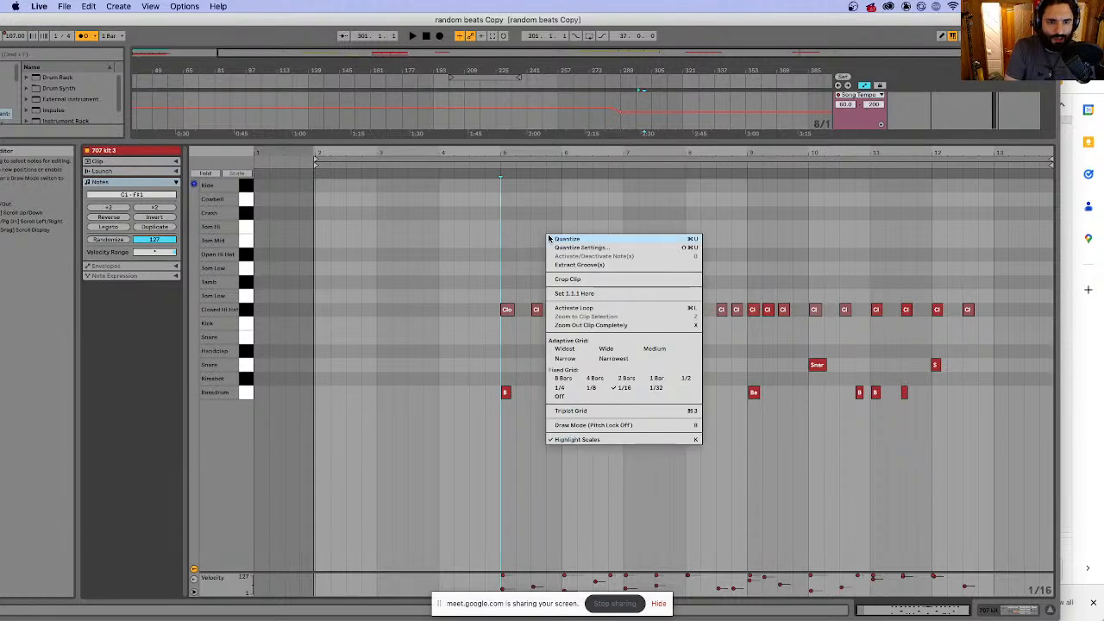
pyautogui.click(516, 383)
# - Copy the bar 6 snare to the Rimshot row at 5.1.4, duplicate that rimshot at 7.1.2 and play back
pyautogui.moveTo(573, 369); pyautogui.dragTo(556, 380)
pyautogui.click(506, 349)
pyautogui.click(490, 164)
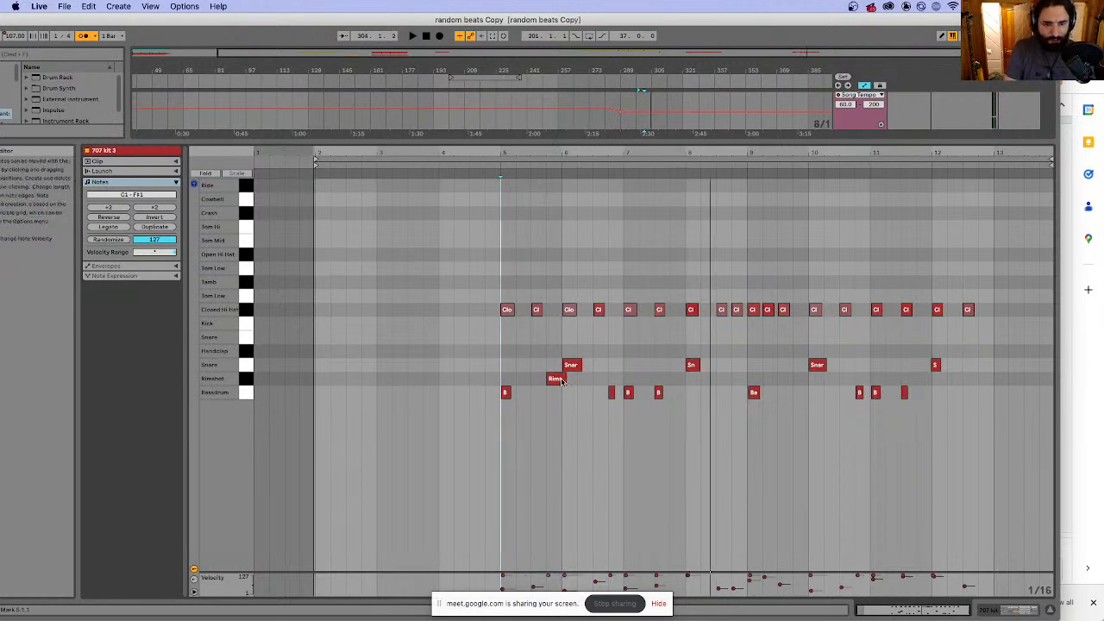
pyautogui.moveTo(559, 380); pyautogui.dragTo(651, 380)
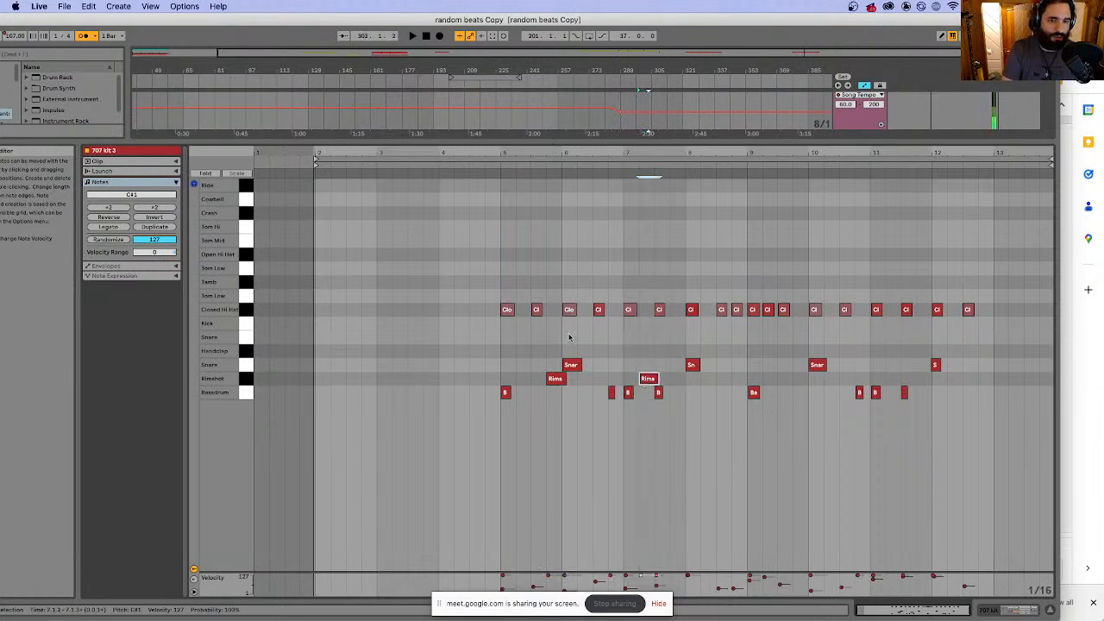
pyautogui.click(473, 155)
pyautogui.click(473, 154)
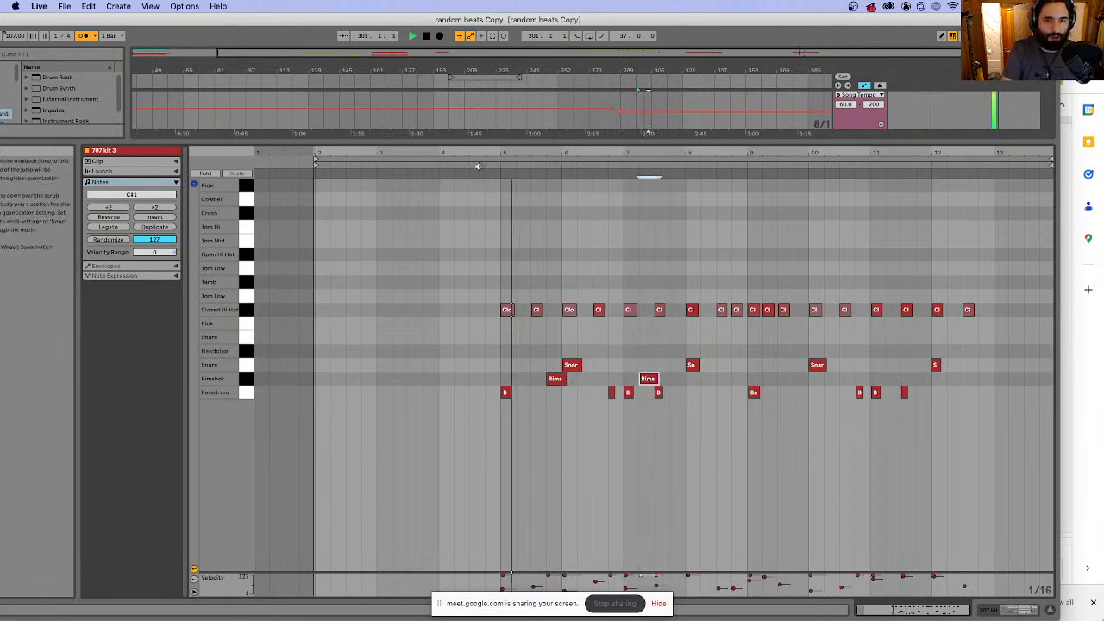
pyautogui.press('space')
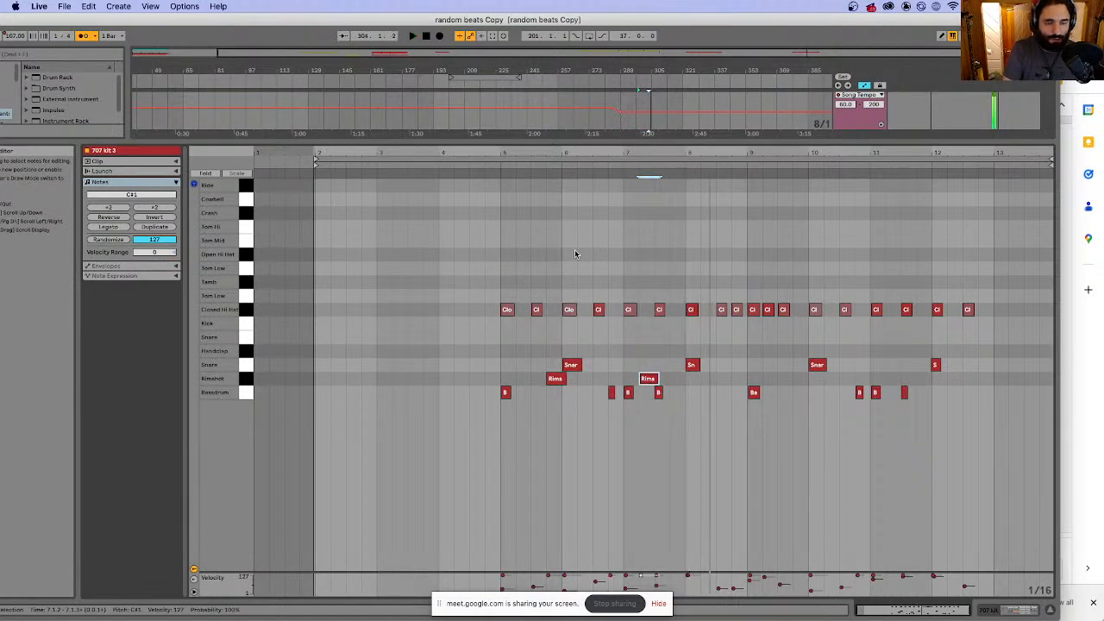
# - Replay the pattern from bar 5 and add two more rimshot notes at 8.1.3 and 8.1.4
pyautogui.click(471, 167)
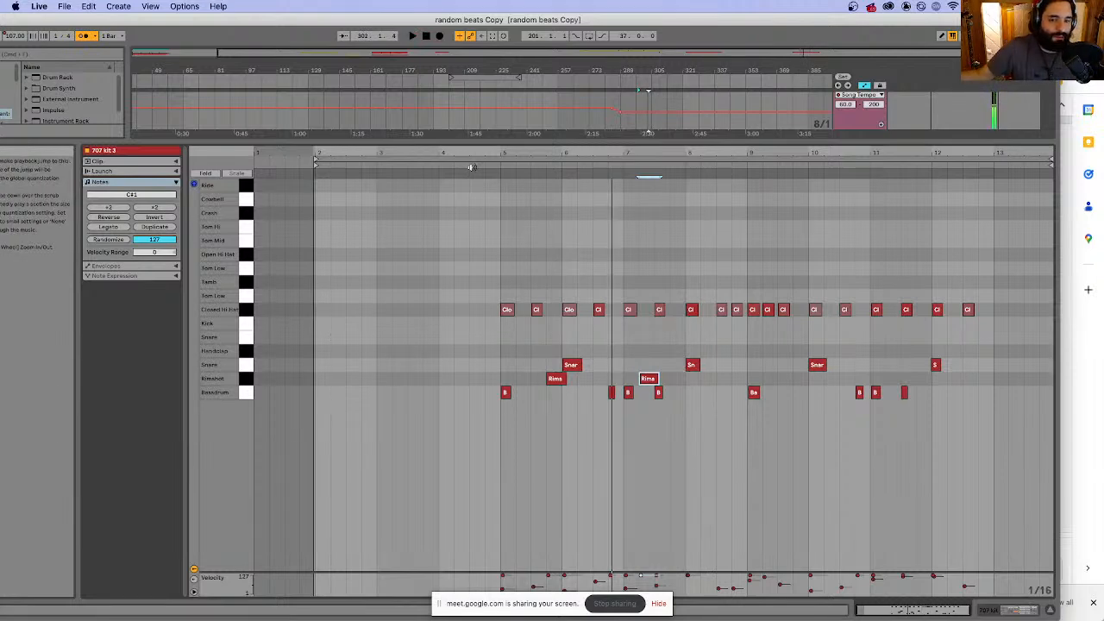
pyautogui.click(471, 167)
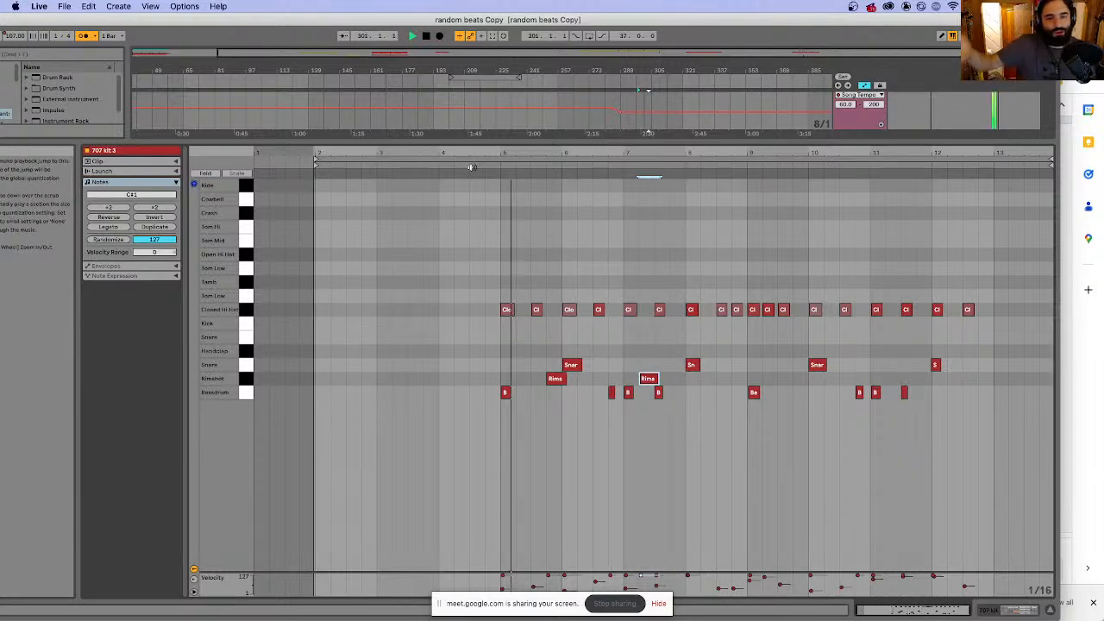
pyautogui.press('space')
pyautogui.click(478, 167)
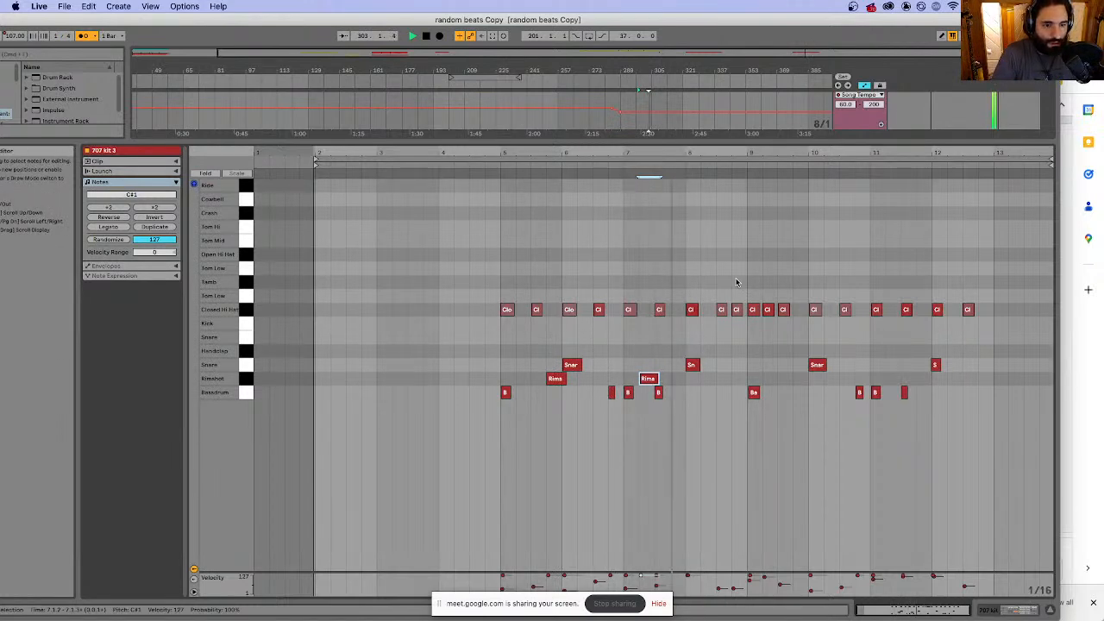
pyautogui.press('space')
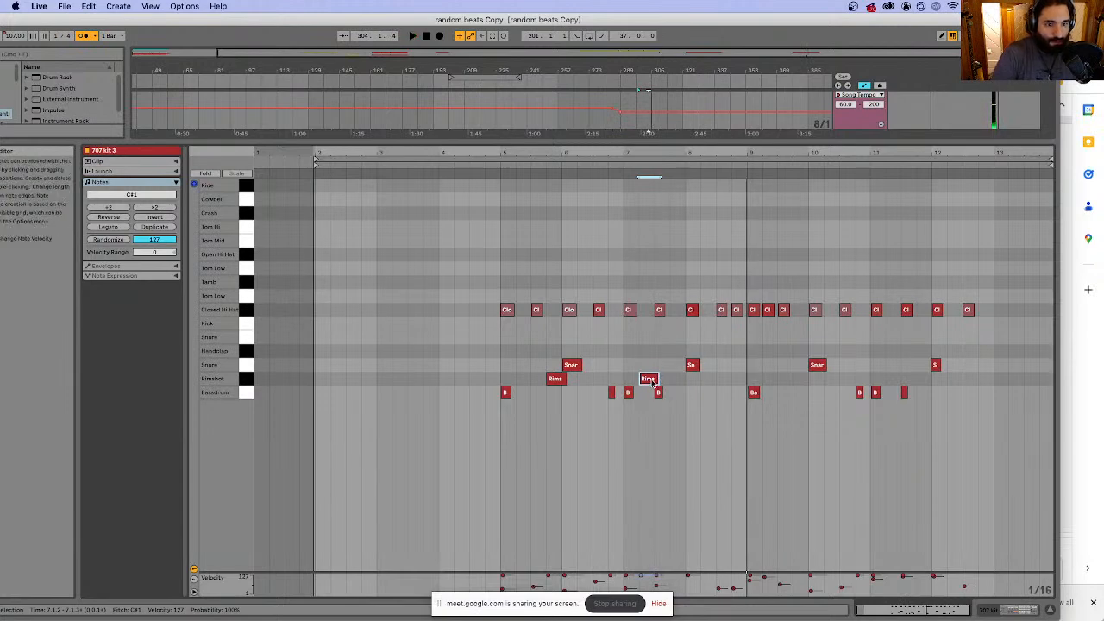
pyautogui.moveTo(653, 382); pyautogui.dragTo(742, 382)
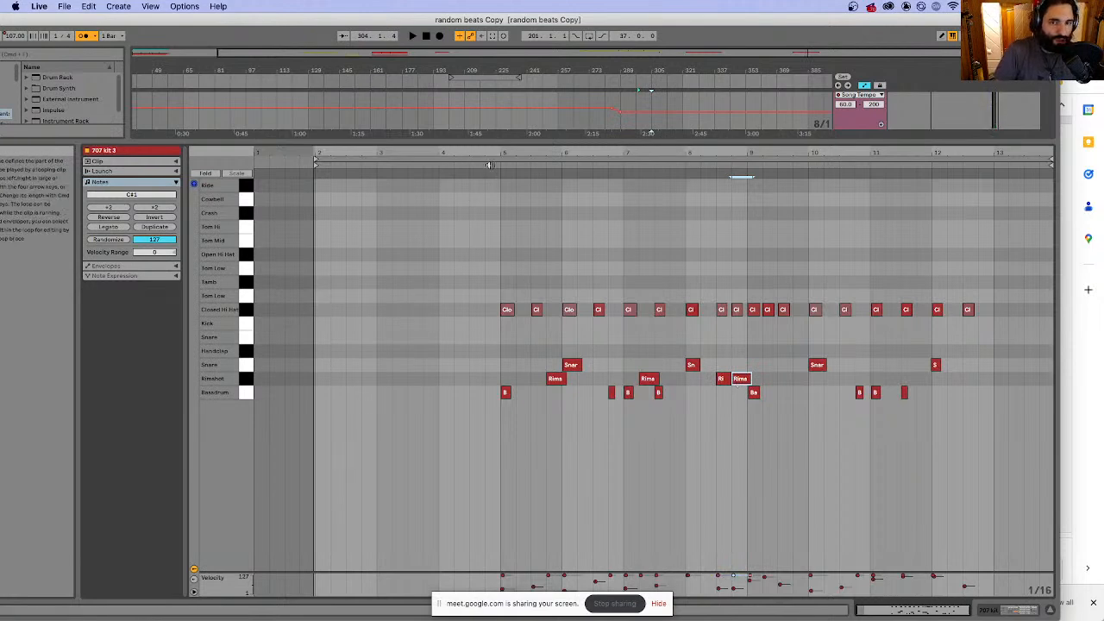
pyautogui.press('space')
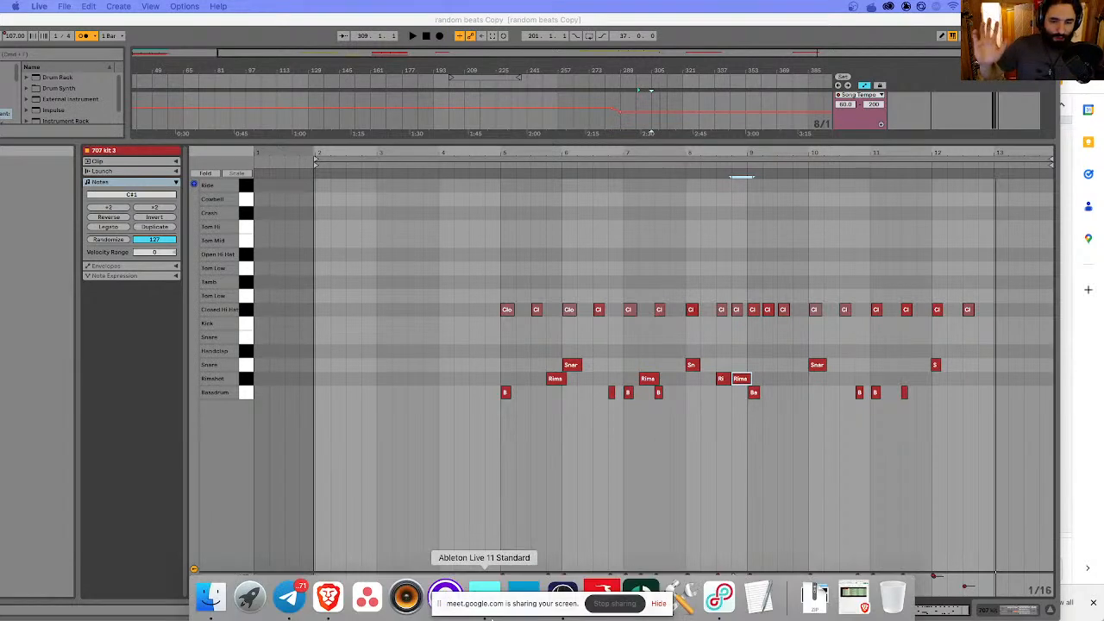
# - Switch to the Google Slides deck in Brave and retitle slide 10 "CASE 01 - DECOMPOSING ANOTHER BEAT & MOVE ITS COMPONENT PARTS"
pyautogui.click(328, 596)
pyautogui.doubleClick(626, 300)
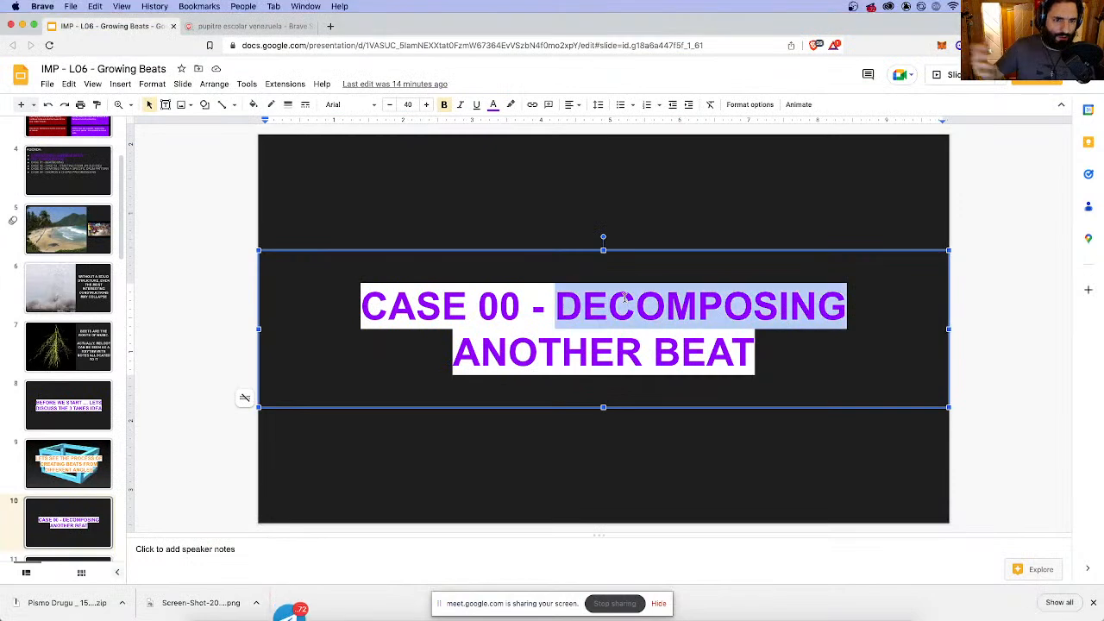
pyautogui.click(626, 300)
pyautogui.click(757, 356)
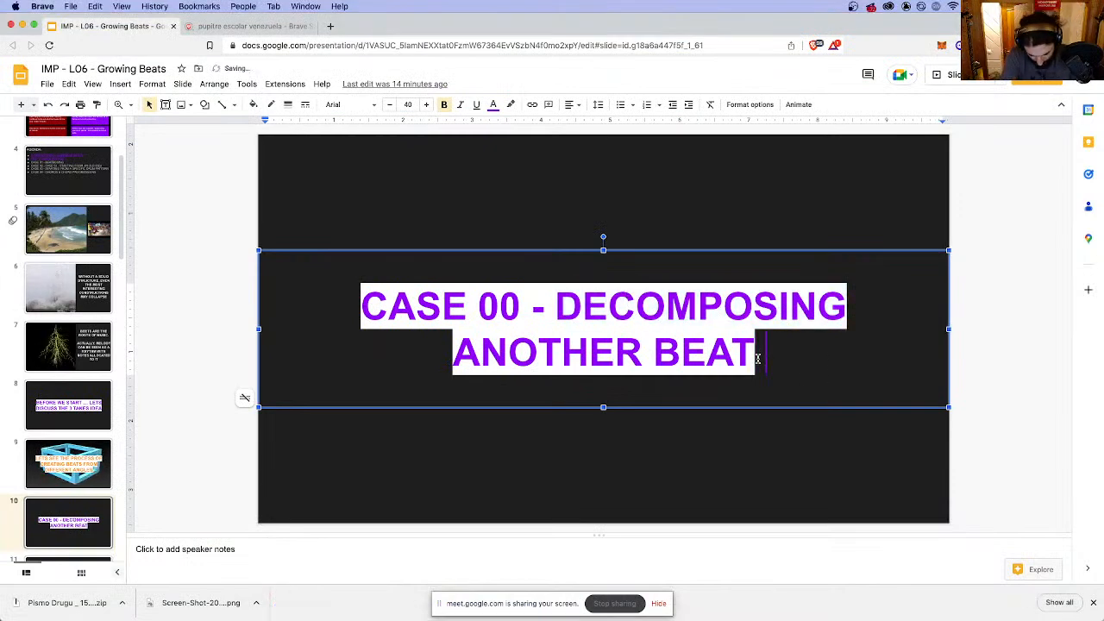
pyautogui.write('& Mov')
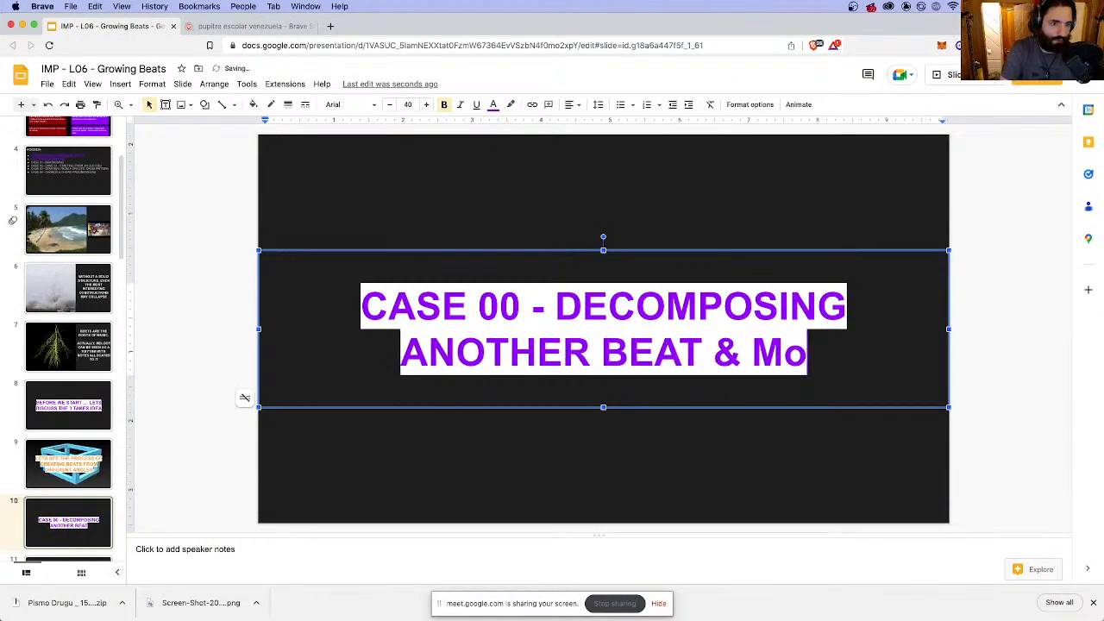
pyautogui.press('BackSpace')
pyautogui.press('BackSpace')
pyautogui.write('OVE ITS')
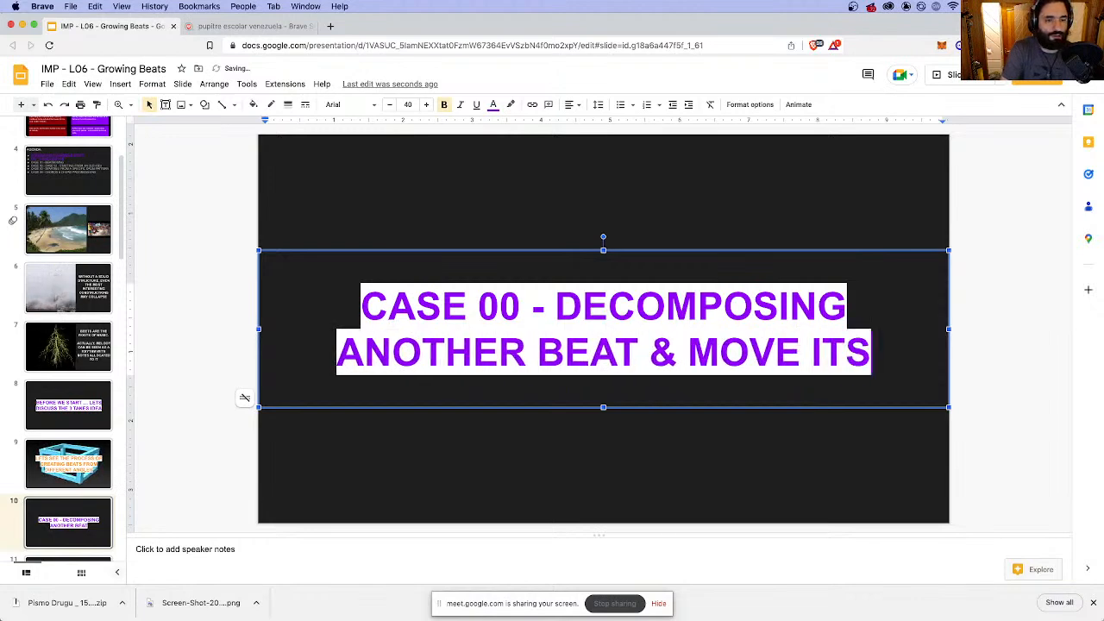
pyautogui.write(' COMPONENT PARTS')
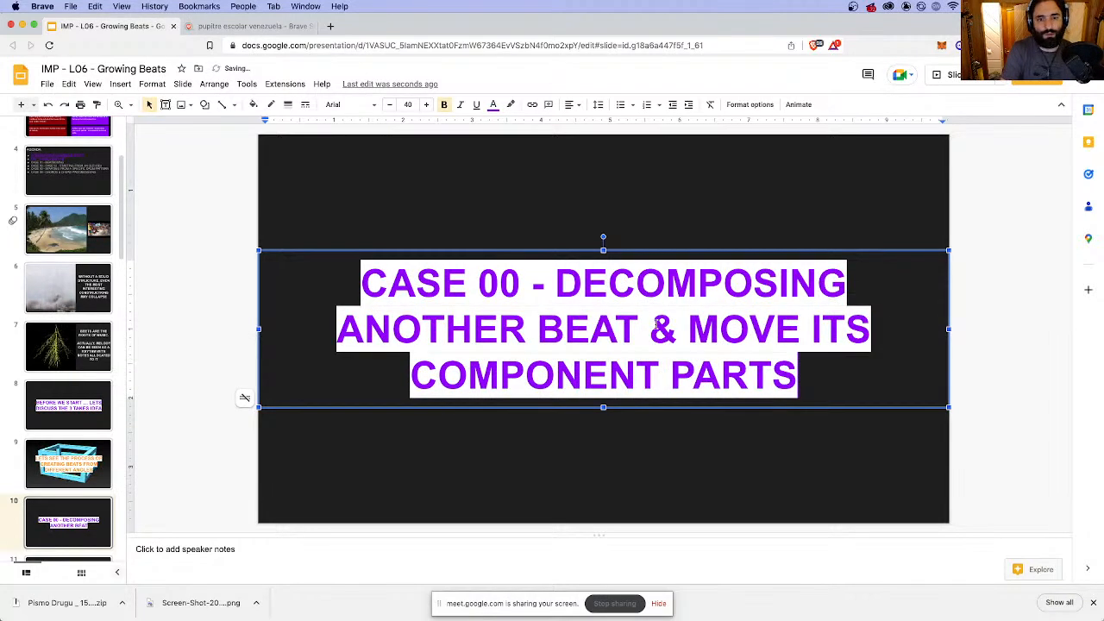
pyautogui.moveTo(501, 276); pyautogui.dragTo(520, 278)
pyautogui.write('1')
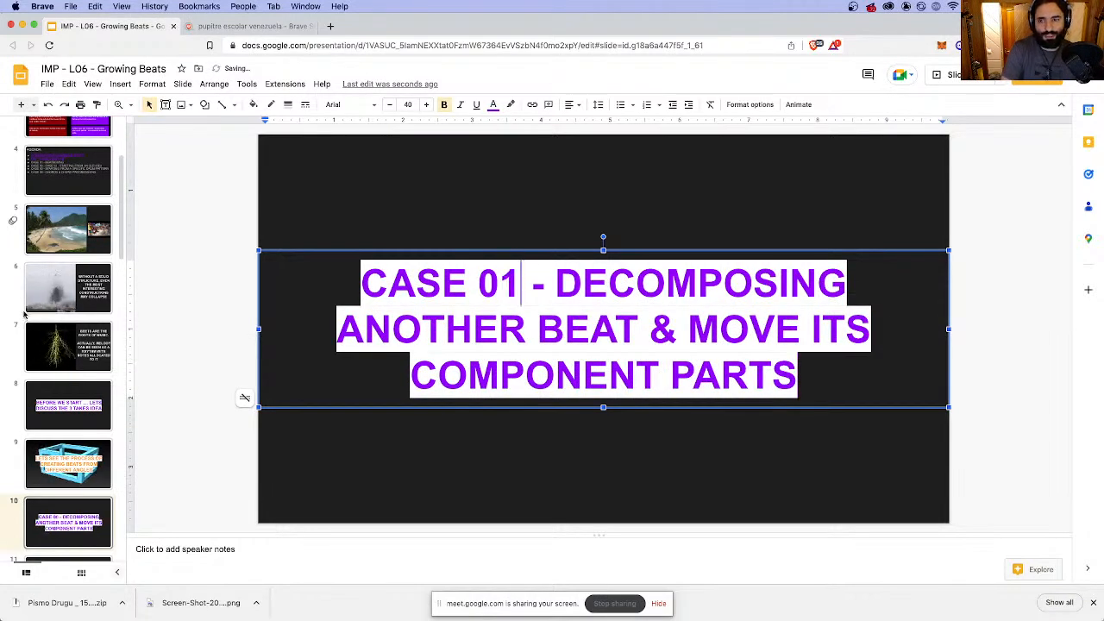
# - Renumber the "USING SPEECH" title on slide 11 as CASE 02
pyautogui.click(86, 518)
pyautogui.scroll(-3, 102, 490)
pyautogui.click(102, 490)
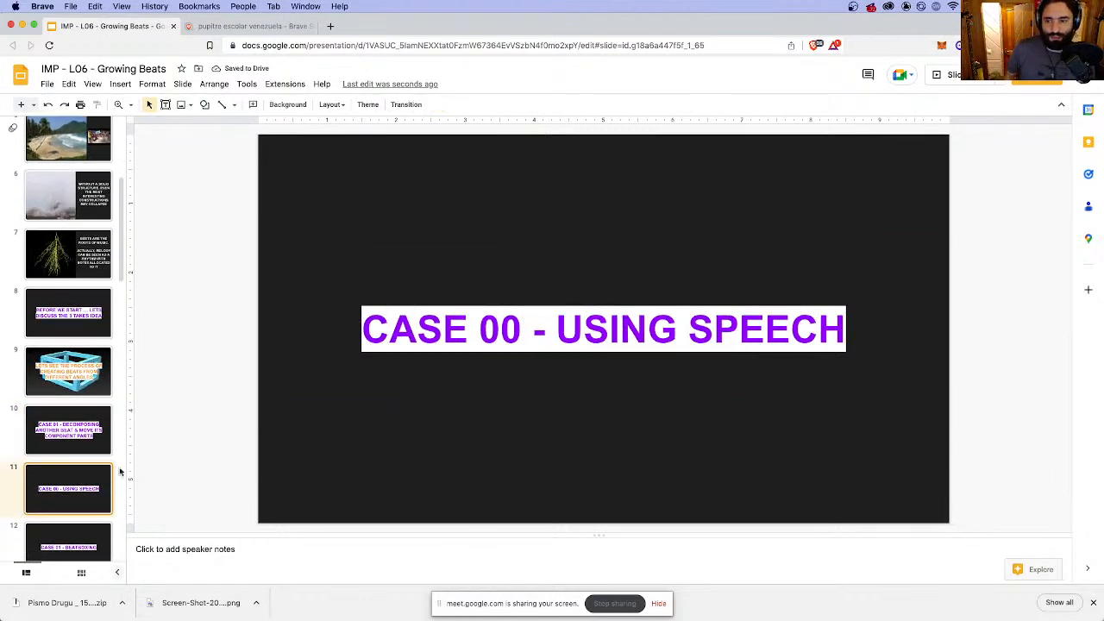
pyautogui.click(518, 331)
pyautogui.moveTo(521, 330); pyautogui.dragTo(506, 333)
pyautogui.write('1')
pyautogui.hotkey('shift', 'Left')
pyautogui.write('2')
# - Switch back to Ableton Live's arrangement and place the insert marker at bar 337 on the 808 Kit track
pyautogui.moveTo(701, 27)
pyautogui.mouseDown()
pyautogui.moveTo(713, 147)
pyautogui.moveTo(694, 506)
pyautogui.mouseUp()
pyautogui.click(706, 22)
pyautogui.click(715, 174)
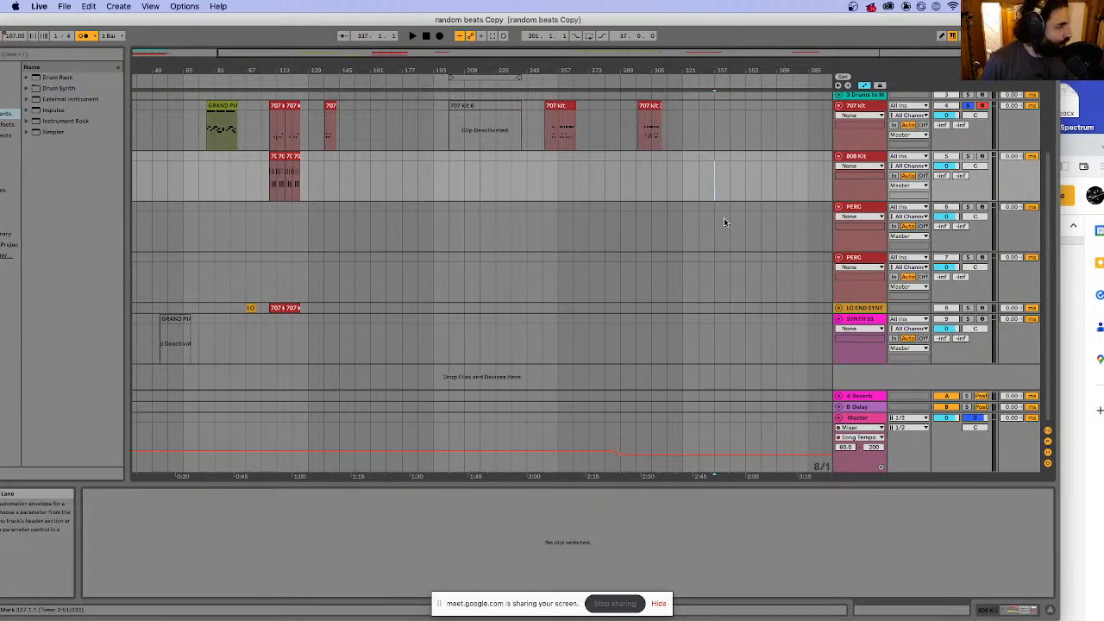
# - Record a speech-inspired bassdrum and snare take on the 707 kit track, starting playback from bar 362
pyautogui.click(755, 246)
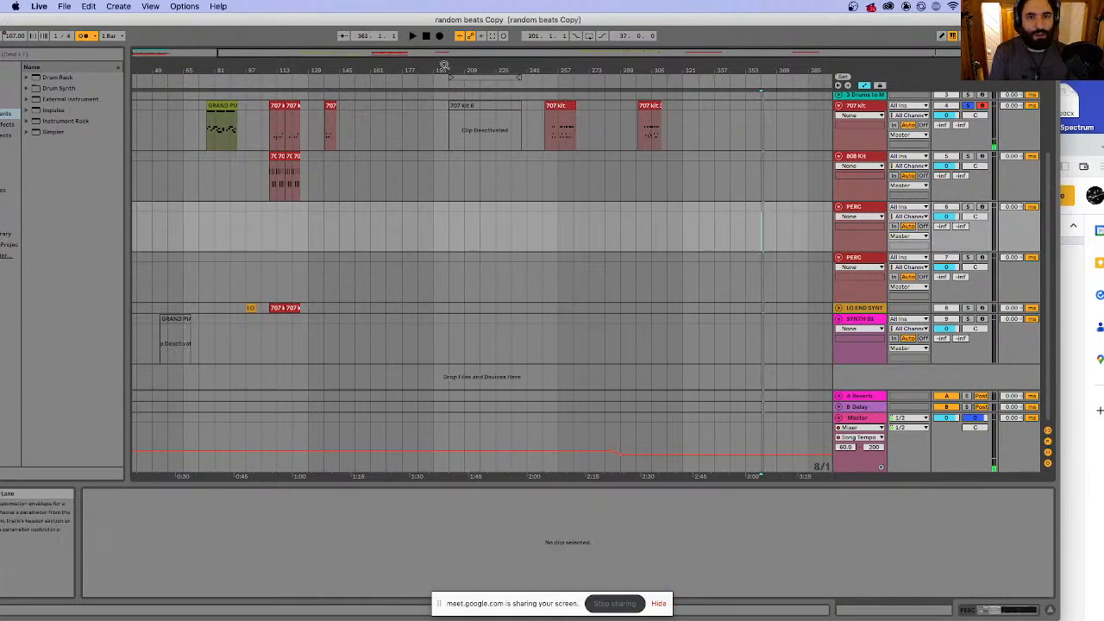
pyautogui.press('space')
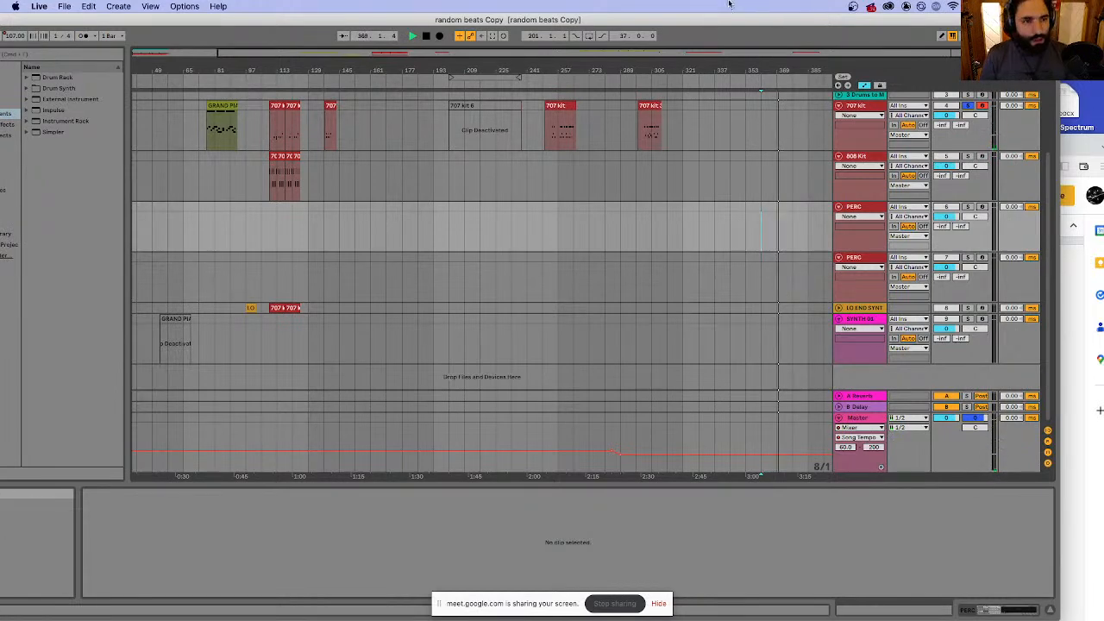
pyautogui.click(439, 35)
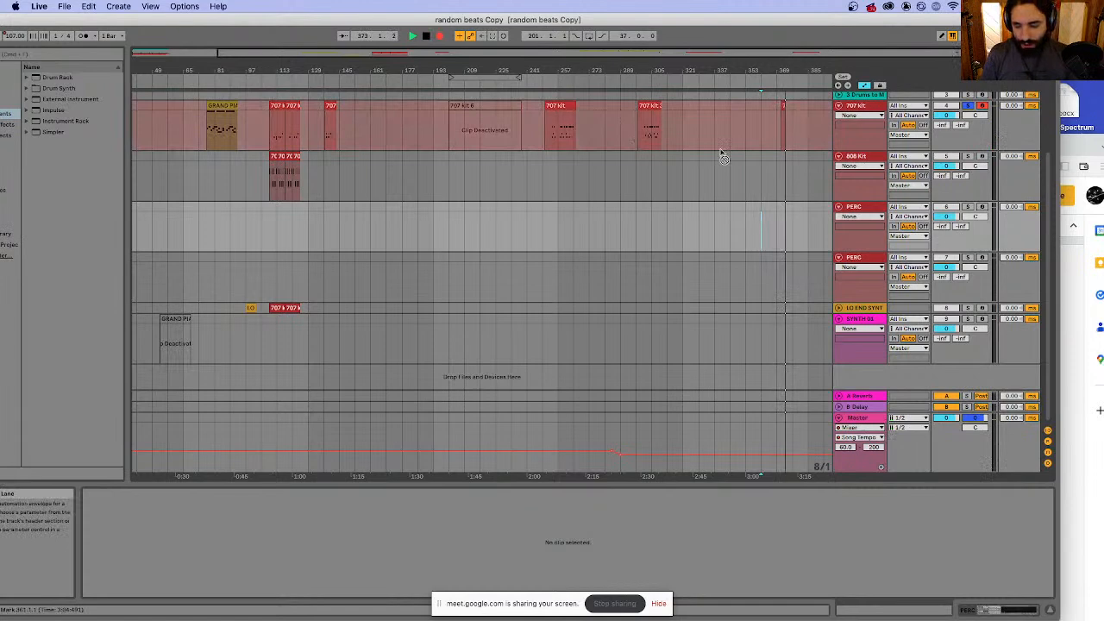
pyautogui.press('space')
pyautogui.click(789, 114)
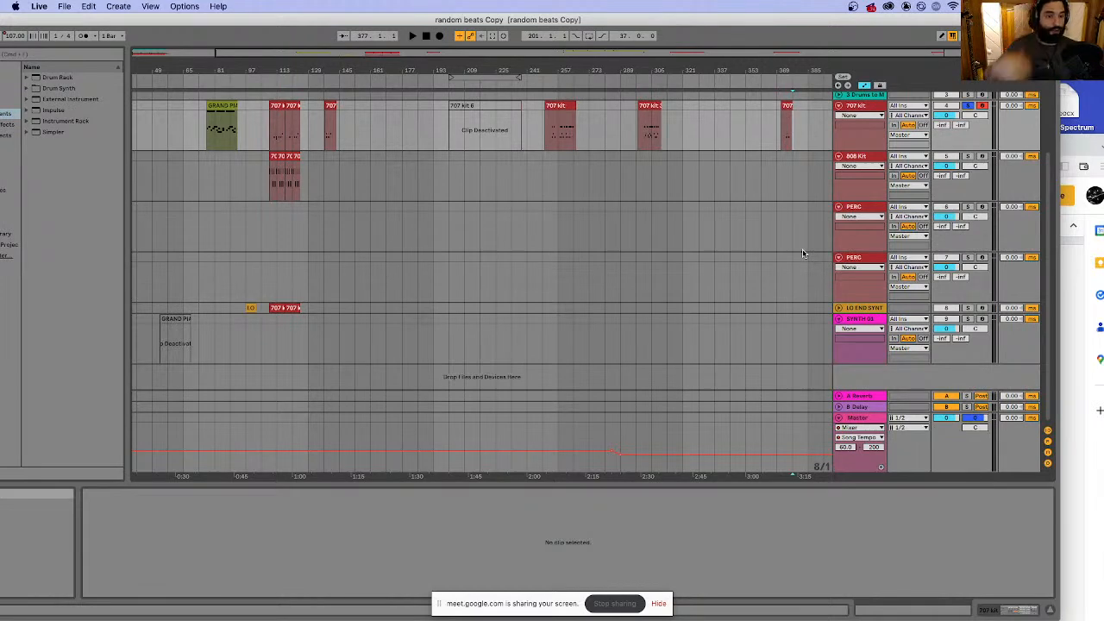
# - Play back the new 707 kit take and look over the earlier 707 kit clips in the arrangement
pyautogui.click(788, 113)
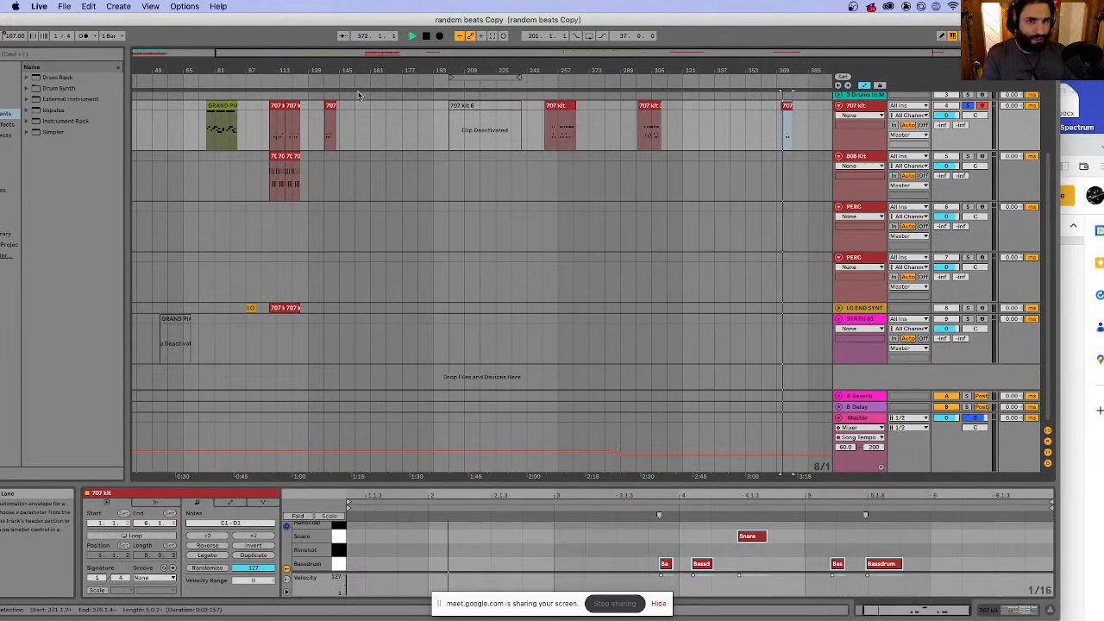
pyautogui.moveTo(574, 53); pyautogui.dragTo(641, 133)
pyautogui.press('space')
pyautogui.press('space')
pyautogui.hscroll(15, 682, 125)
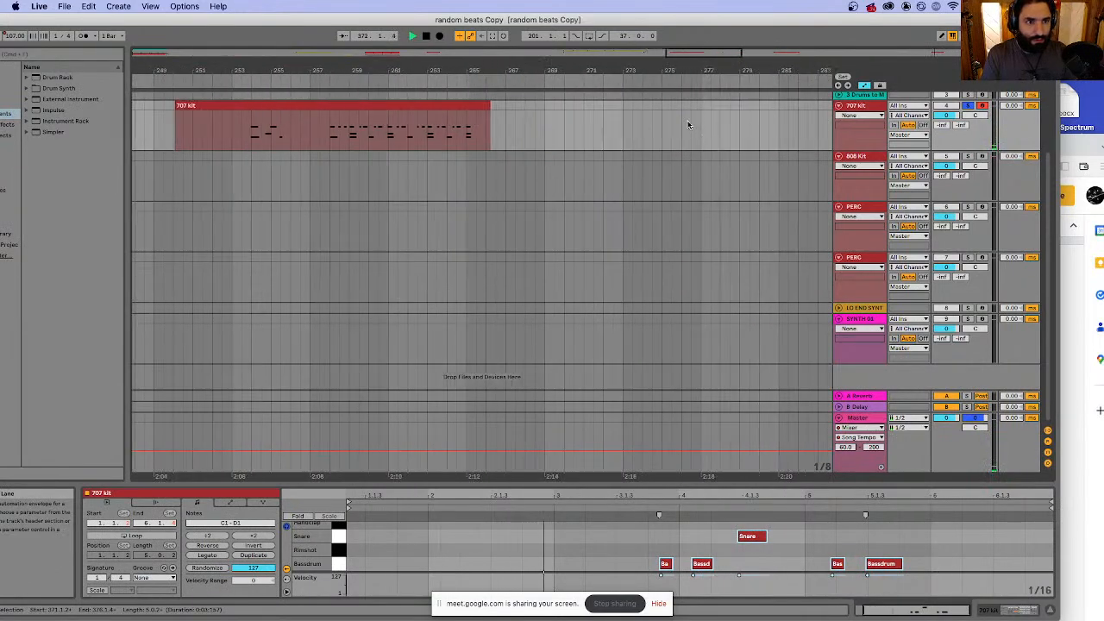
pyautogui.hscroll(15, 681, 130)
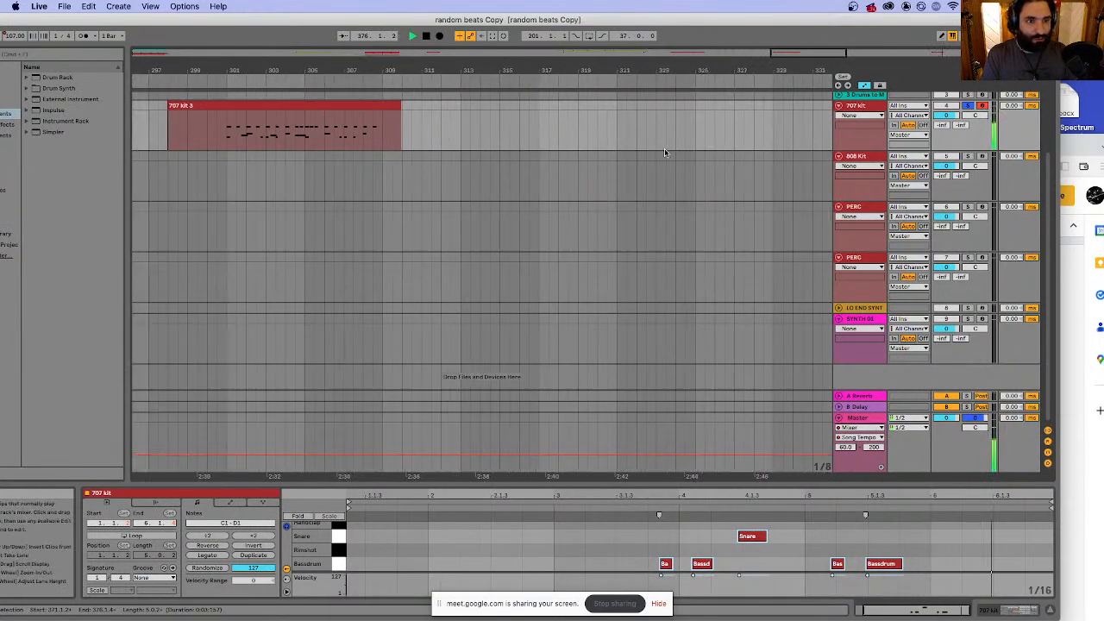
pyautogui.moveTo(818, 55); pyautogui.dragTo(838, 20)
pyautogui.press('space')
pyautogui.moveTo(777, 53)
pyautogui.mouseDown()
pyautogui.moveTo(783, 108)
pyautogui.moveTo(931, 111)
pyautogui.mouseUp()
pyautogui.click(352, 128)
pyautogui.press('space')
# - Turn on the metronome and record a second 707 kit take, starting playback from bar 378
pyautogui.click(561, 125)
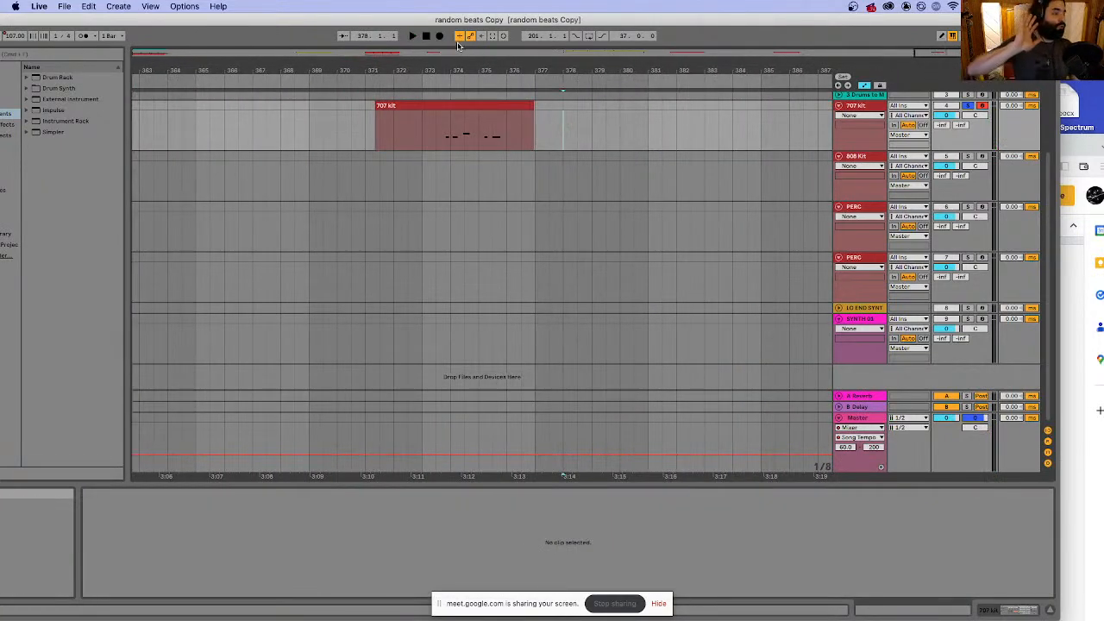
pyautogui.click(83, 35)
pyautogui.click(413, 35)
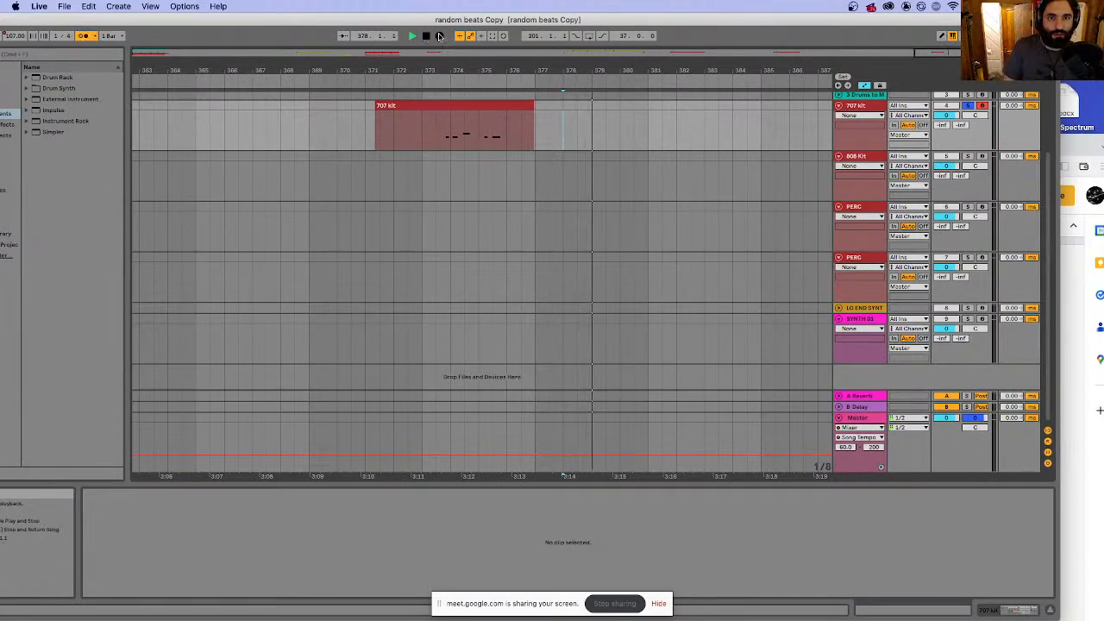
pyautogui.click(439, 36)
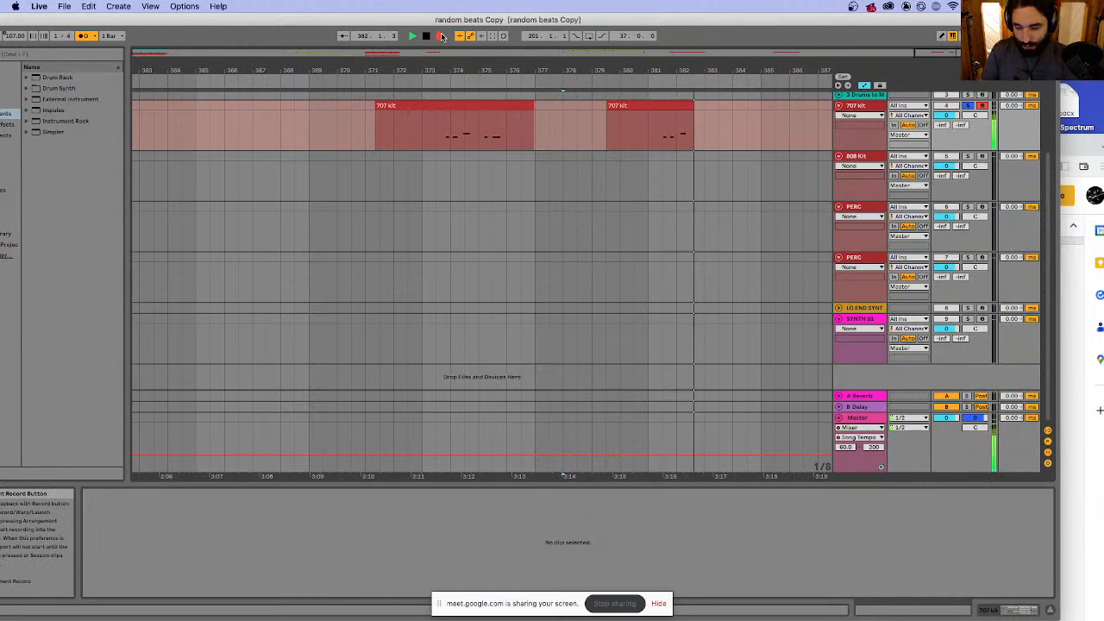
pyautogui.press('space')
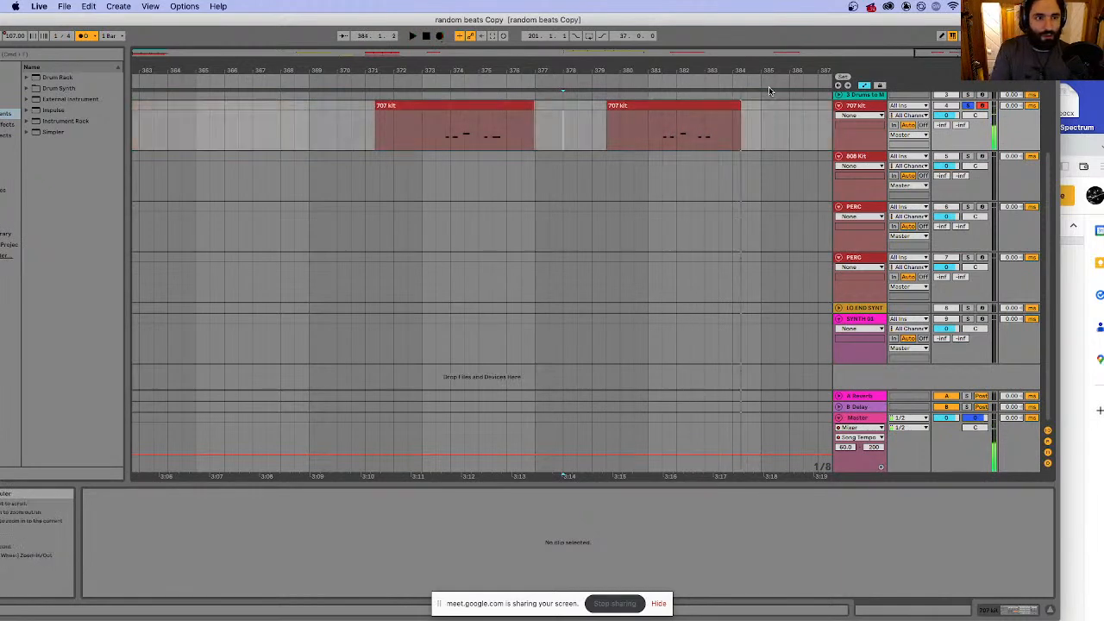
# - Split the second take at bar 381 and open its later part in an enlarged note editor
pyautogui.click(646, 129)
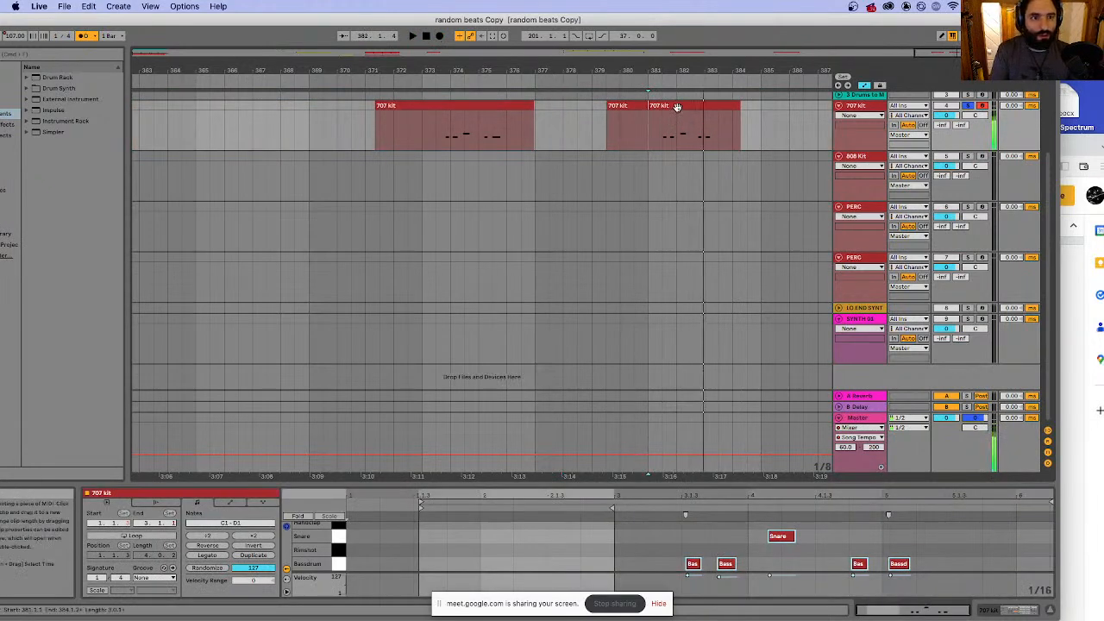
pyautogui.click(678, 106)
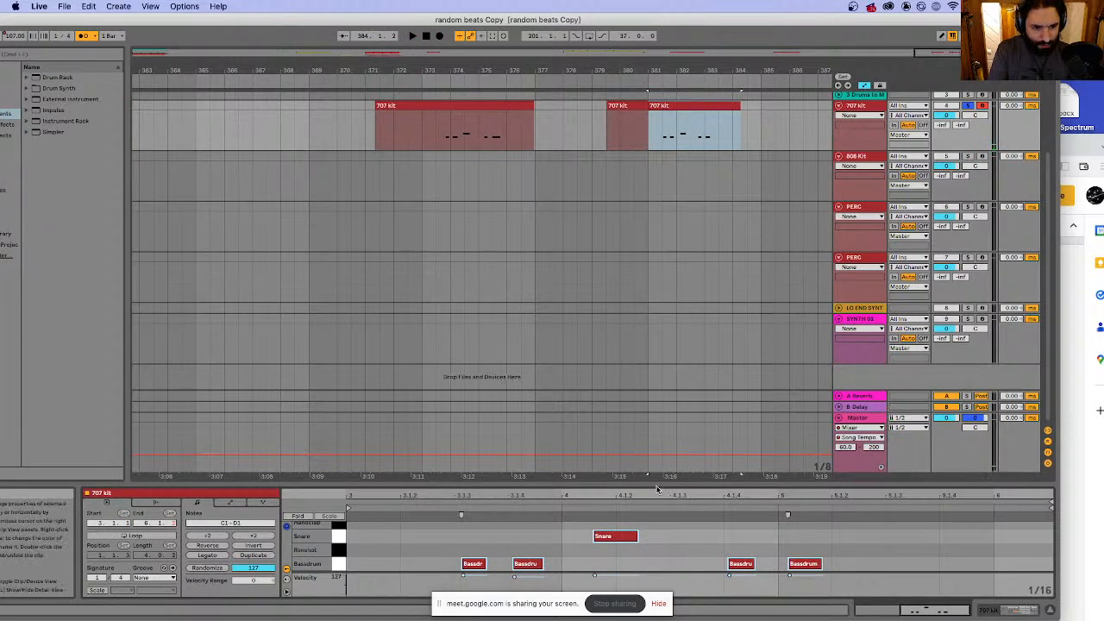
pyautogui.moveTo(658, 479); pyautogui.dragTo(665, 168)
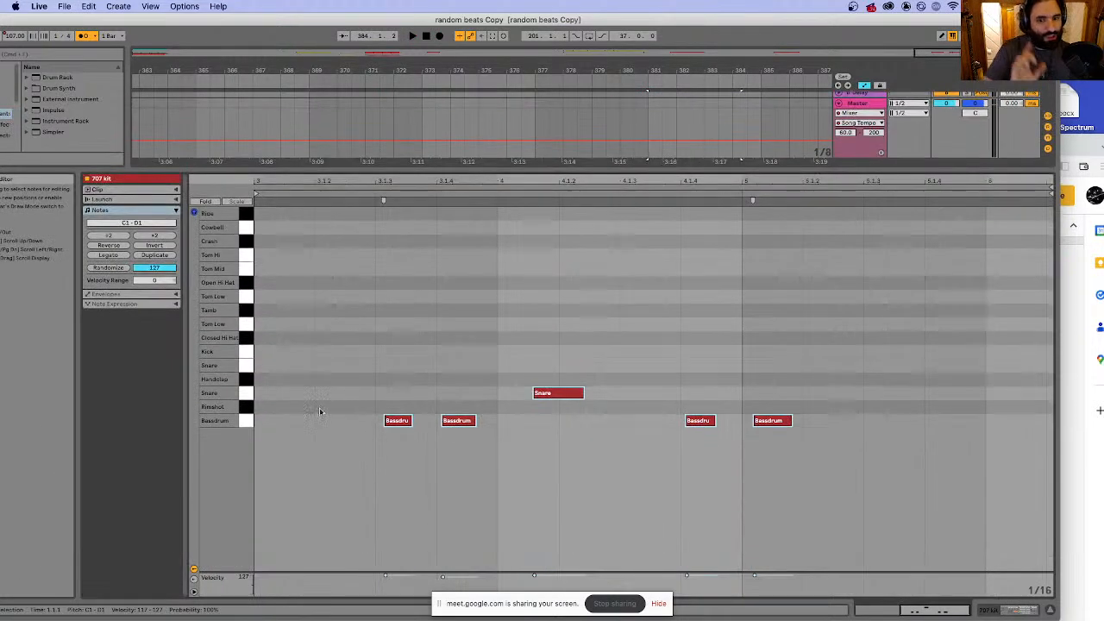
# - Align the first two bassdrum notes to 3.1.3 and 3.1.4 and audition the timing
pyautogui.moveTo(376, 352); pyautogui.dragTo(471, 425)
pyautogui.moveTo(403, 423); pyautogui.dragTo(447, 424)
pyautogui.click(403, 409)
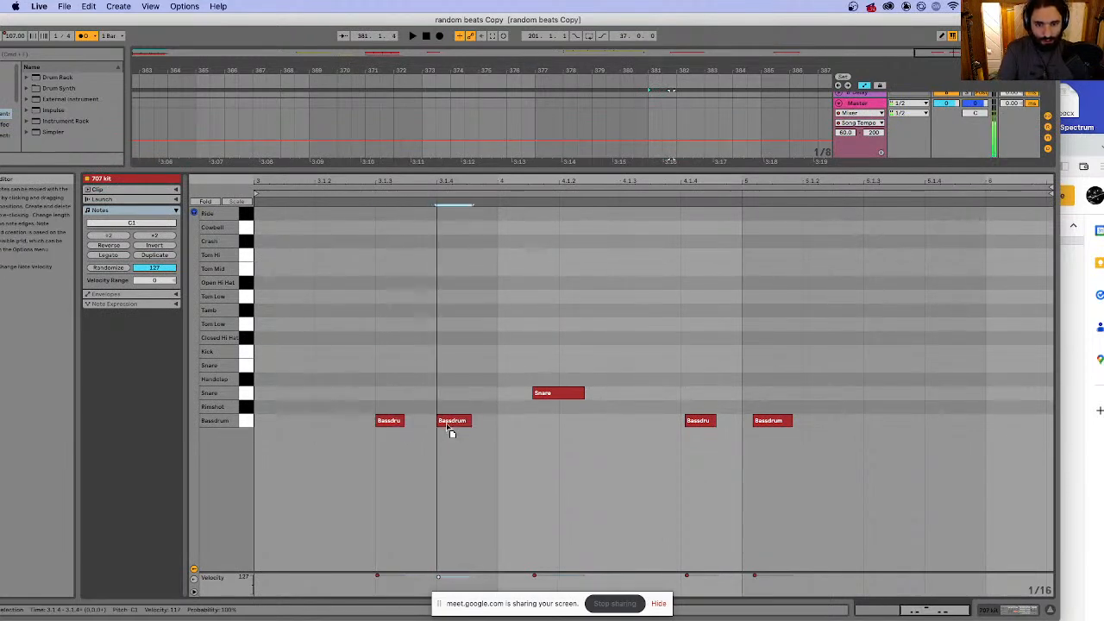
pyautogui.click(395, 387)
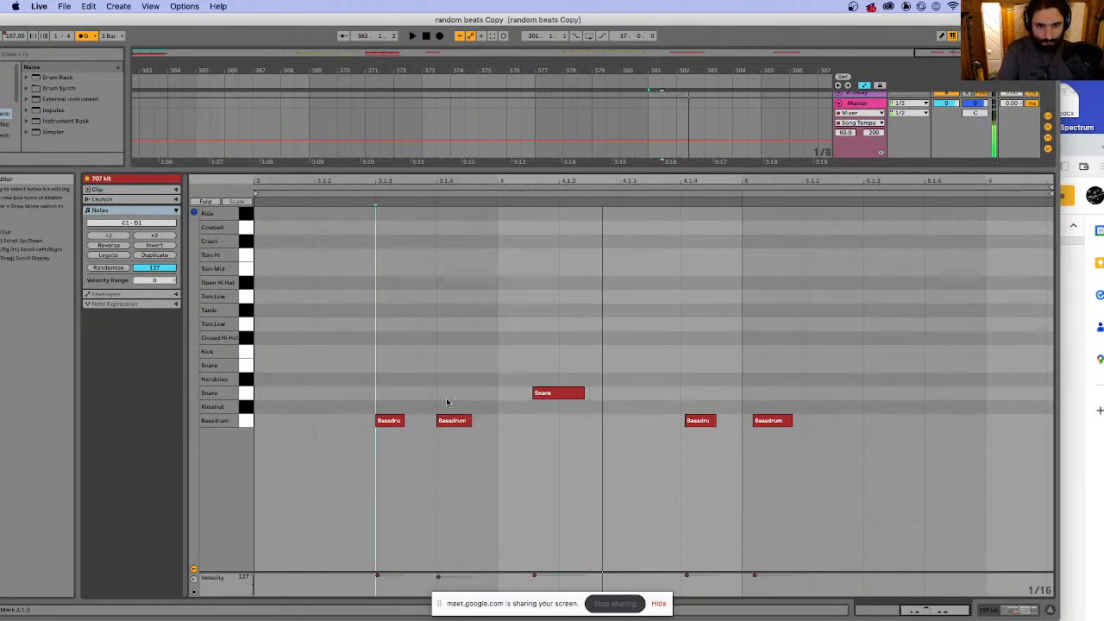
# - Set the note grid to 1/32, move the snare note to 4.1.2 and play the result
pyautogui.rightClick(434, 273)
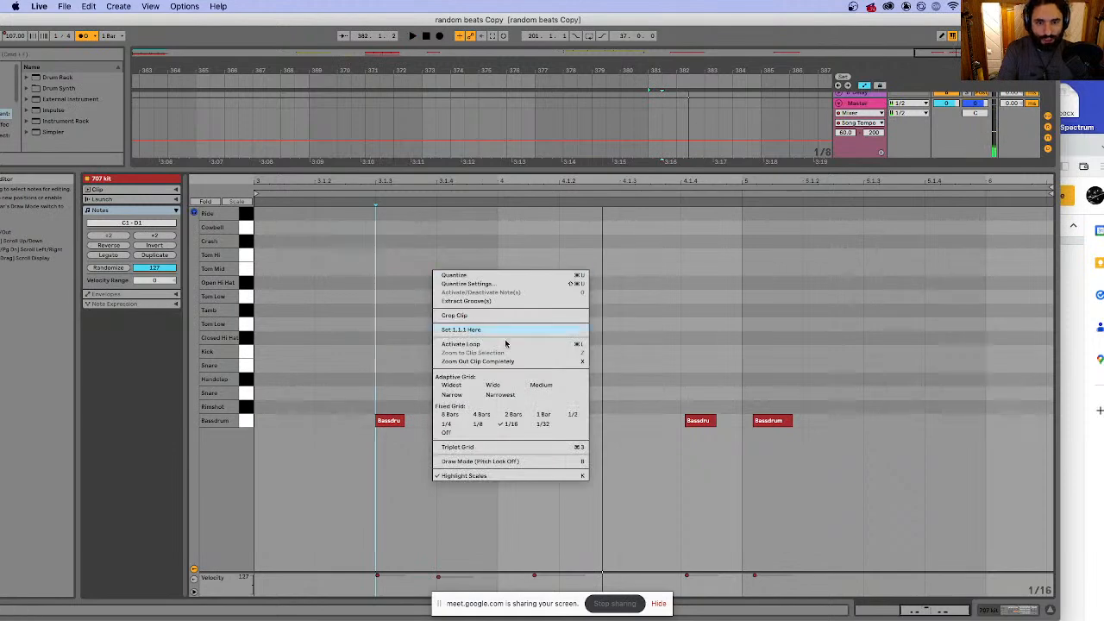
pyautogui.click(544, 424)
pyautogui.click(354, 329)
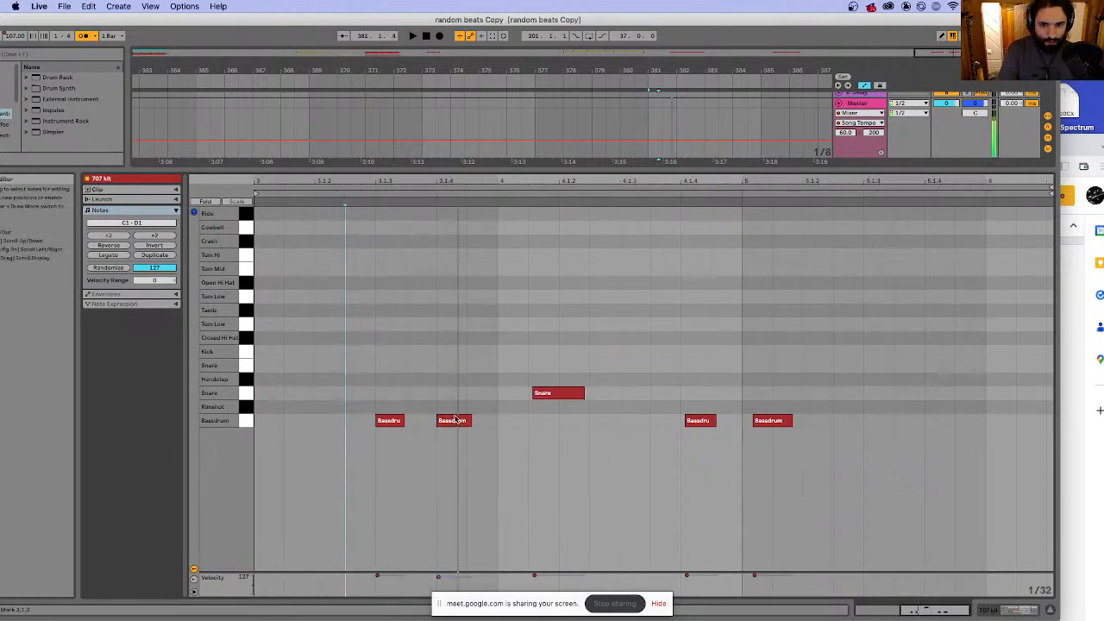
pyautogui.moveTo(554, 395); pyautogui.dragTo(576, 398)
pyautogui.click(347, 192)
pyautogui.press('space')
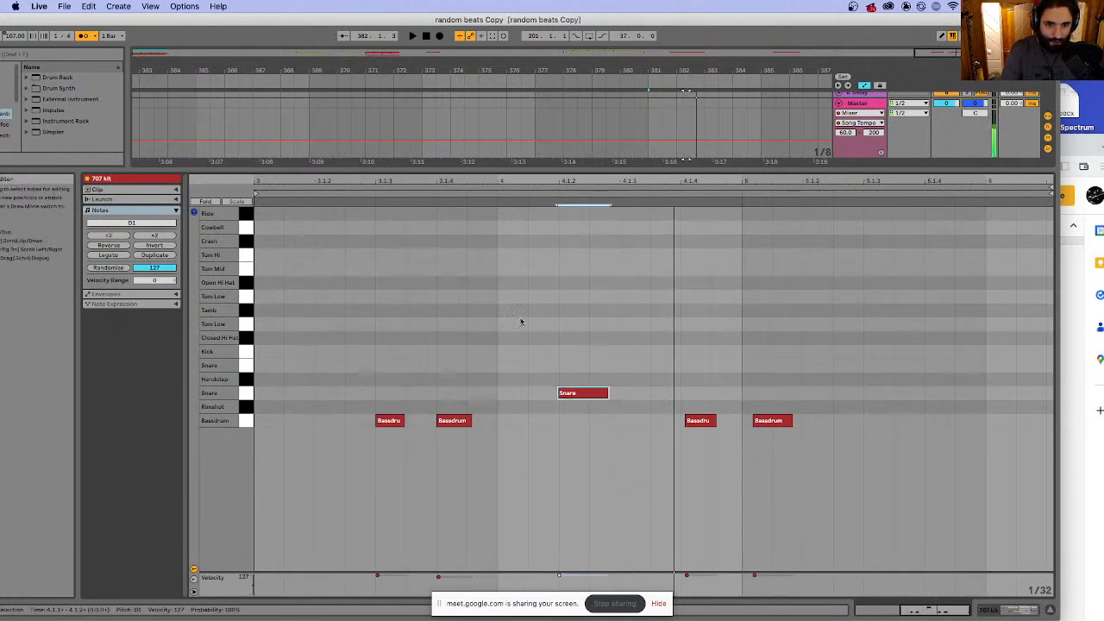
pyautogui.press('space')
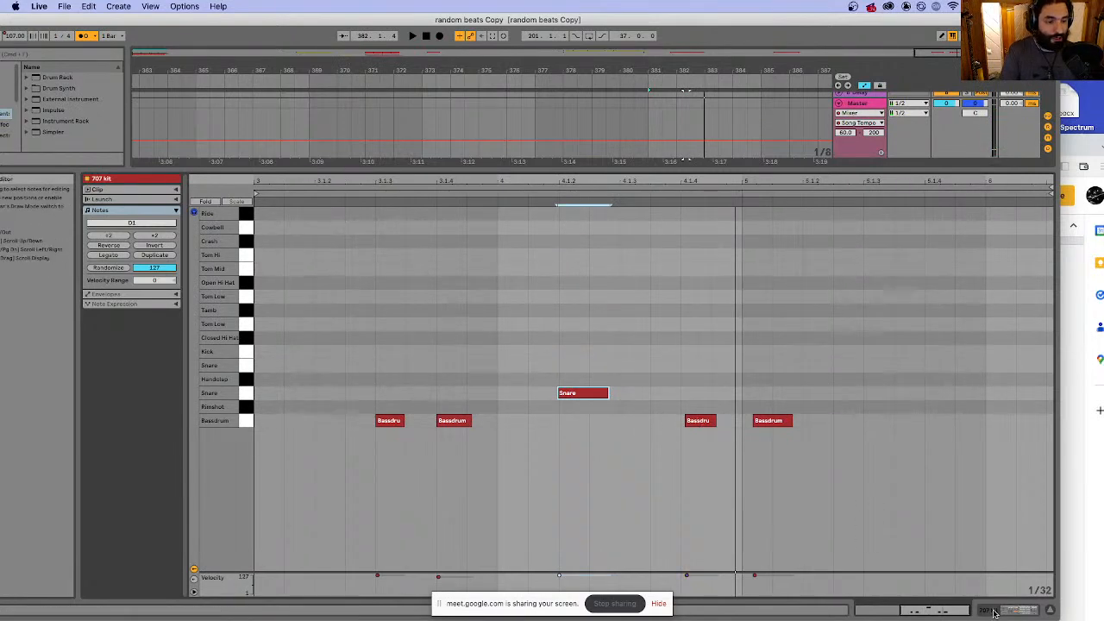
# - Extend the edited 707 kit clip to bar 386 and reopen its notes for playback
pyautogui.click(1050, 610)
pyautogui.moveTo(743, 217); pyautogui.dragTo(790, 216)
pyautogui.doubleClick(736, 208)
pyautogui.press('space')
# - Move the last two bassdrum notes to 5.1.1 and 5.1.2 while auditioning the pattern
pyautogui.click(546, 421)
pyautogui.press('space')
pyautogui.moveTo(546, 425); pyautogui.dragTo(608, 424)
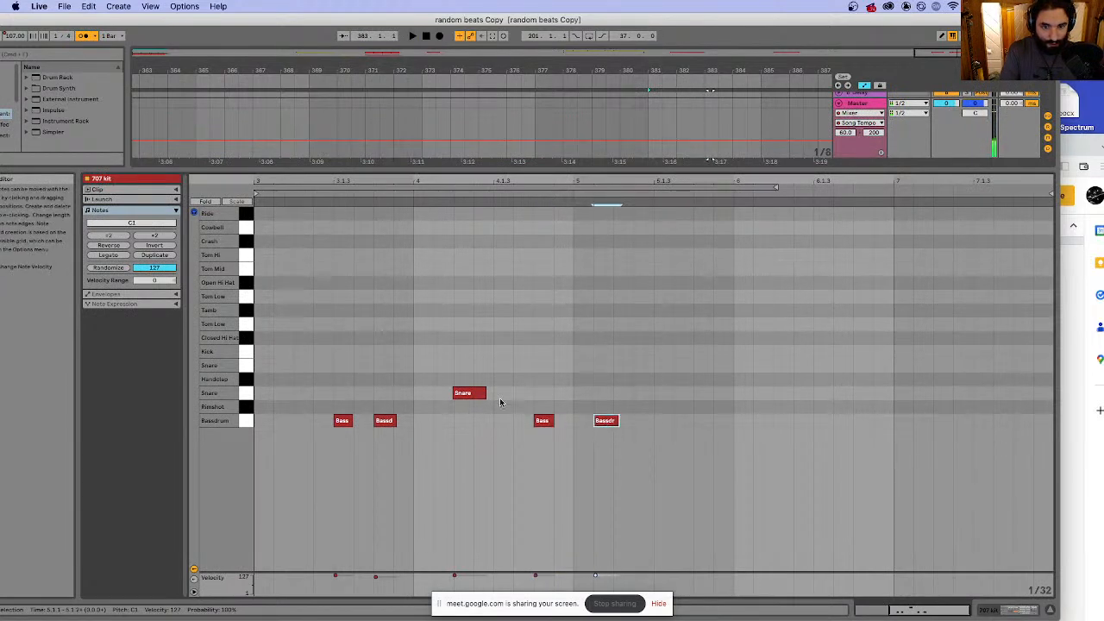
pyautogui.click(312, 203)
pyautogui.press('space')
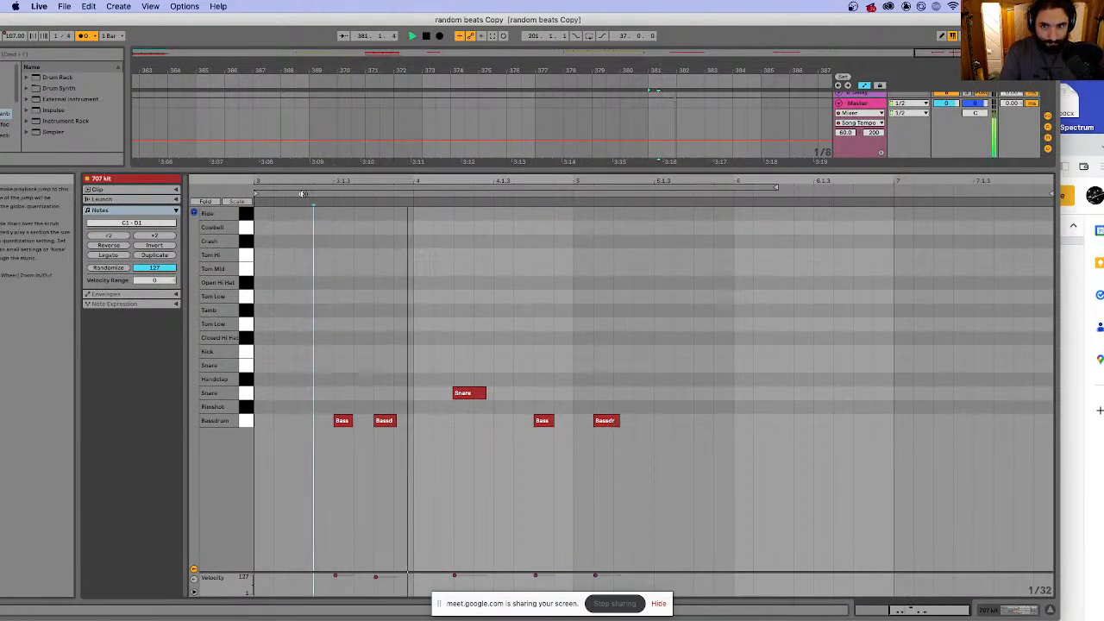
pyautogui.moveTo(604, 423); pyautogui.dragTo(624, 424)
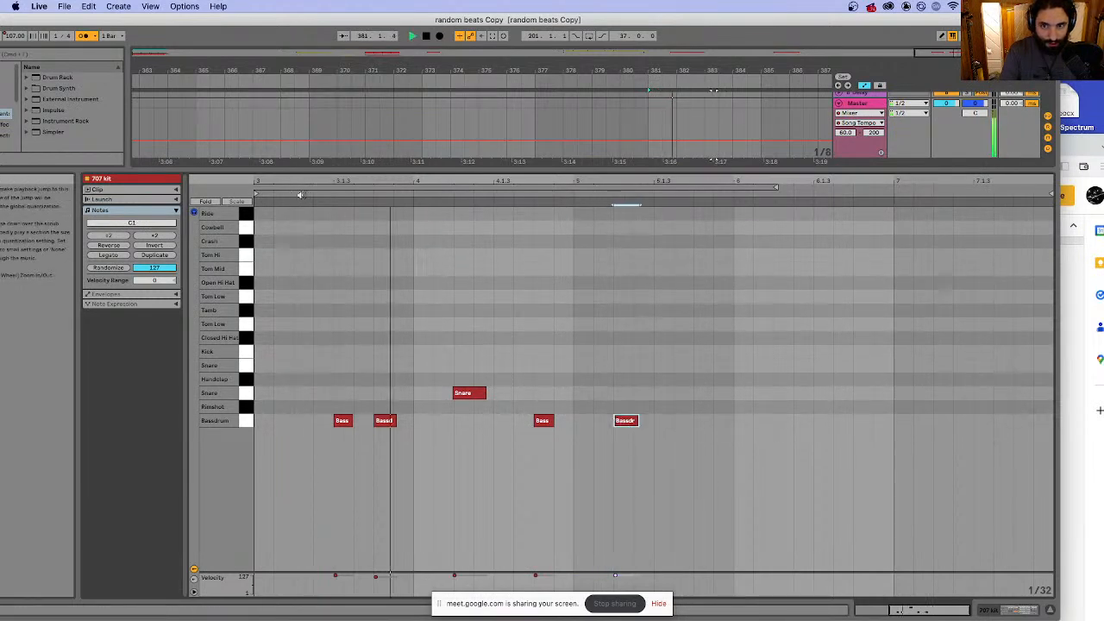
pyautogui.moveTo(547, 427); pyautogui.dragTo(589, 427)
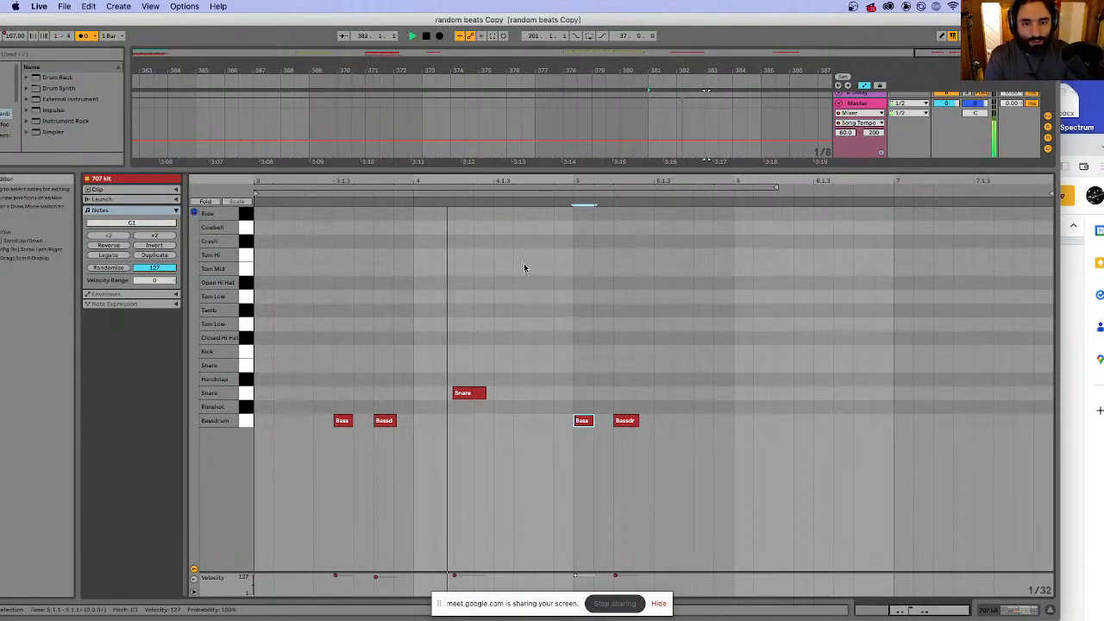
# - Isolate the edited pattern as a clip between bars 384 and 386 and delete the leftover clip pieces
pyautogui.click(1050, 610)
pyautogui.click(663, 209)
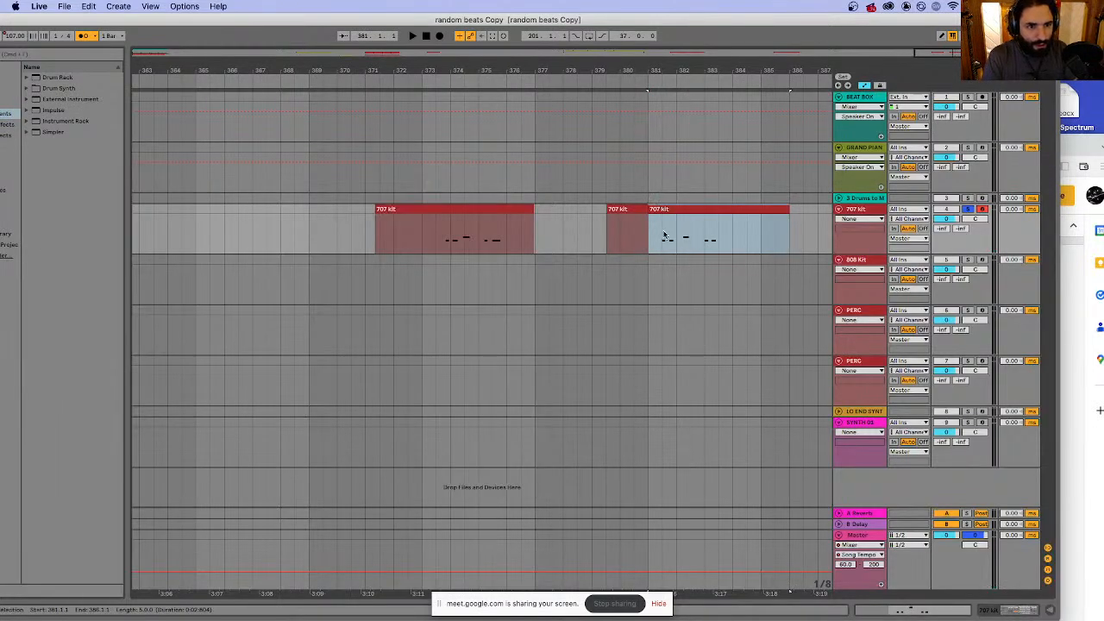
pyautogui.click(666, 231)
pyautogui.moveTo(666, 229); pyautogui.dragTo(604, 225)
pyautogui.click(791, 231)
pyautogui.press('super+e')
pyautogui.click(805, 210)
pyautogui.press('Delete')
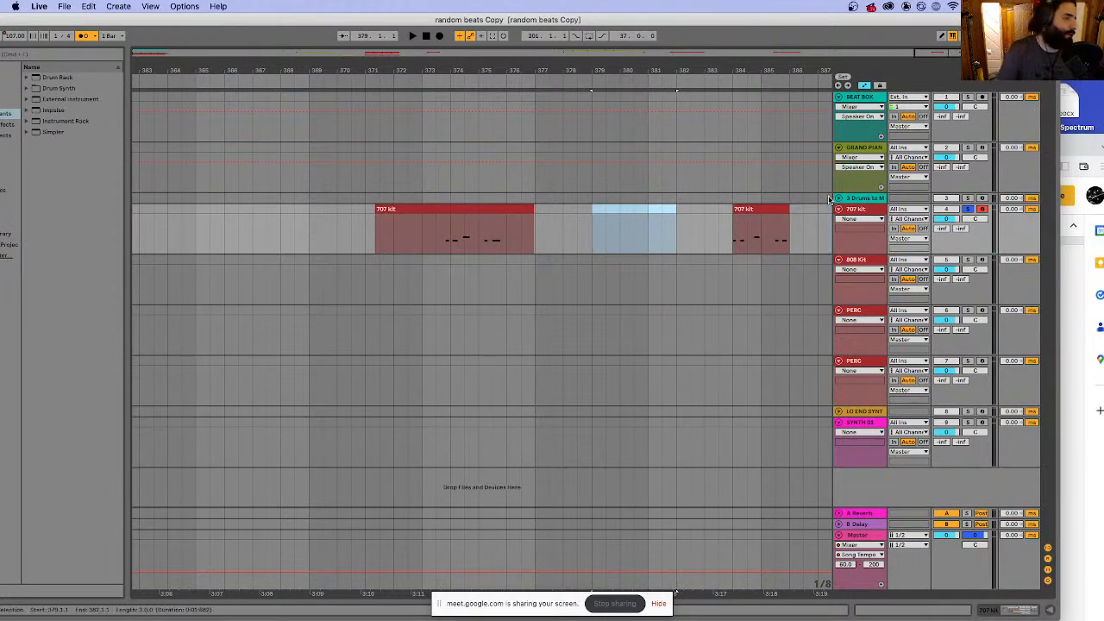
# - Play back the isolated 707 kit clip from bar 384
pyautogui.click(730, 233)
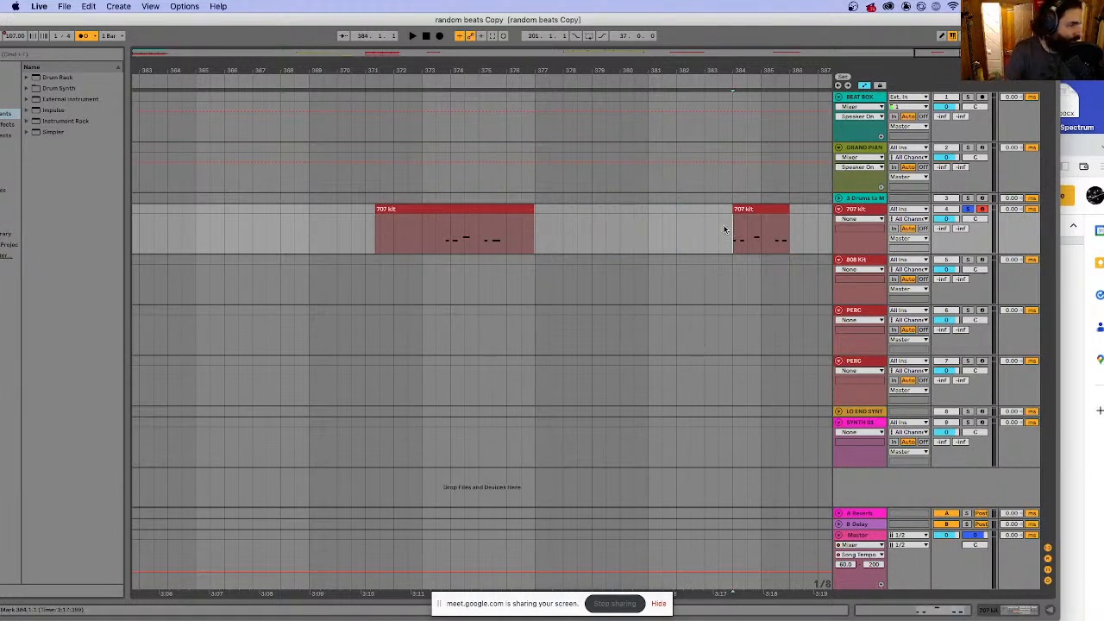
pyautogui.press('space')
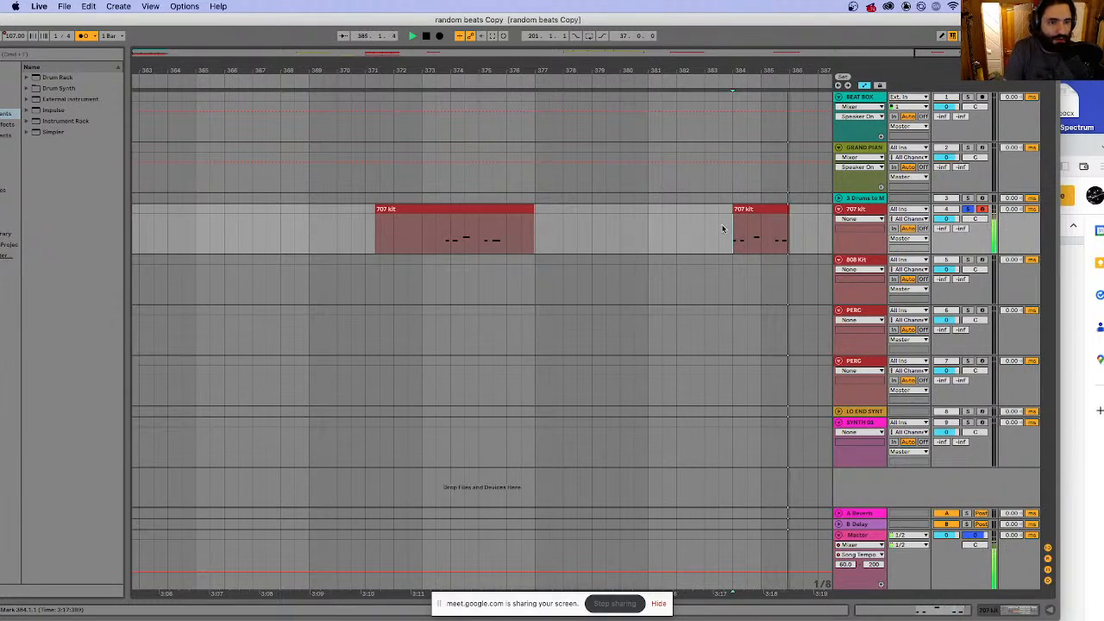
pyautogui.click(776, 210)
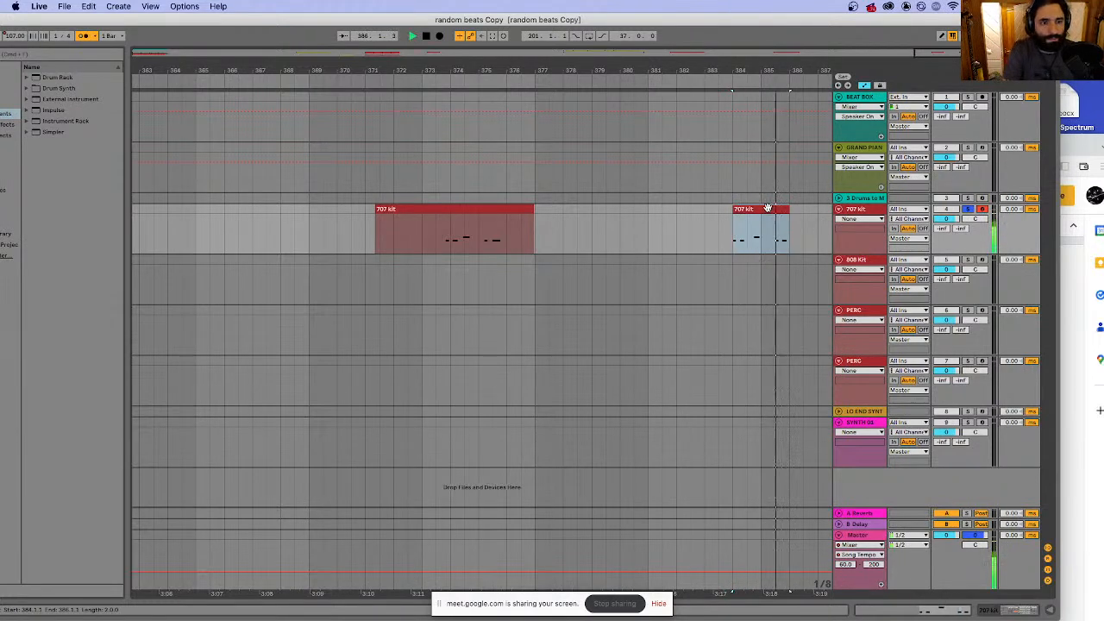
pyautogui.click(734, 233)
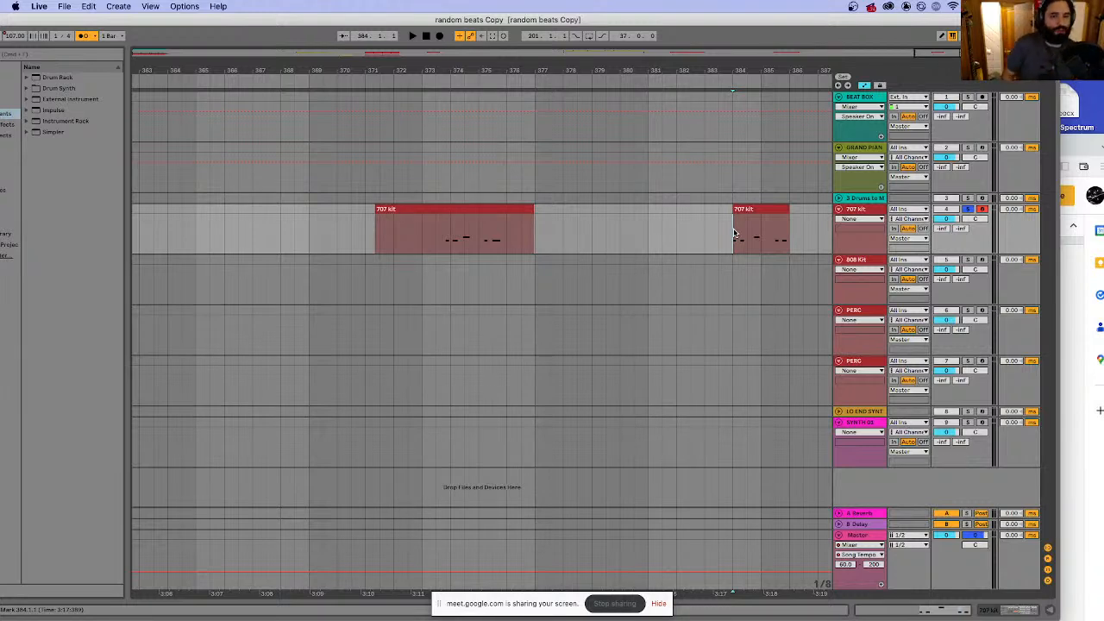
# - Change the time signature to 4/4 and play the arrangement briefly past the short clip
pyautogui.click(818, 230)
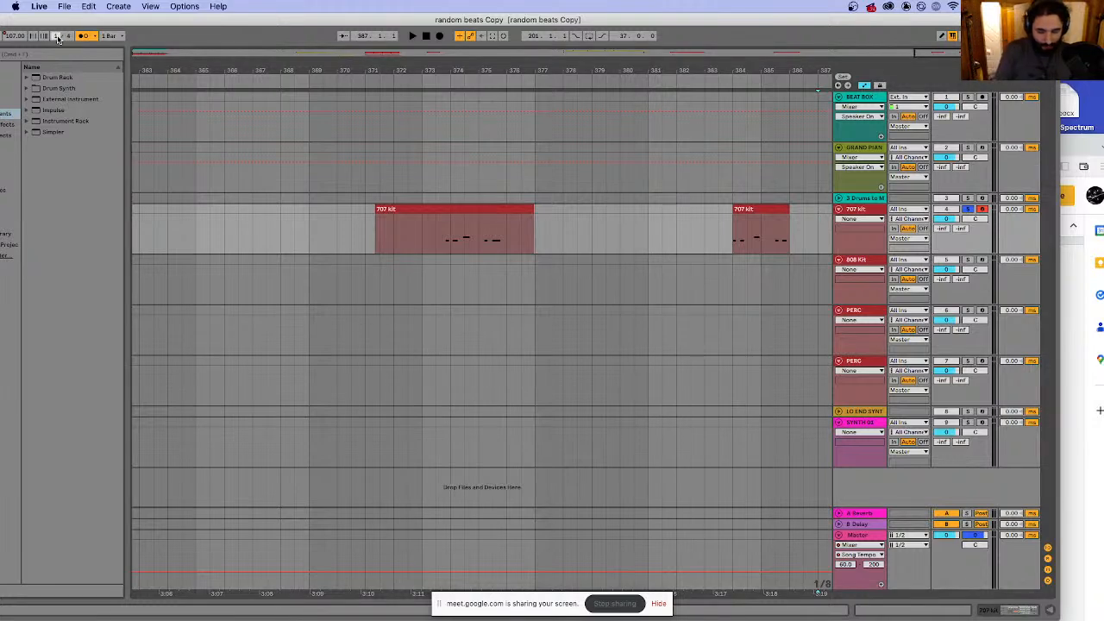
pyautogui.click(56, 37)
pyautogui.write('4')
pyautogui.press('Return')
pyautogui.press('space')
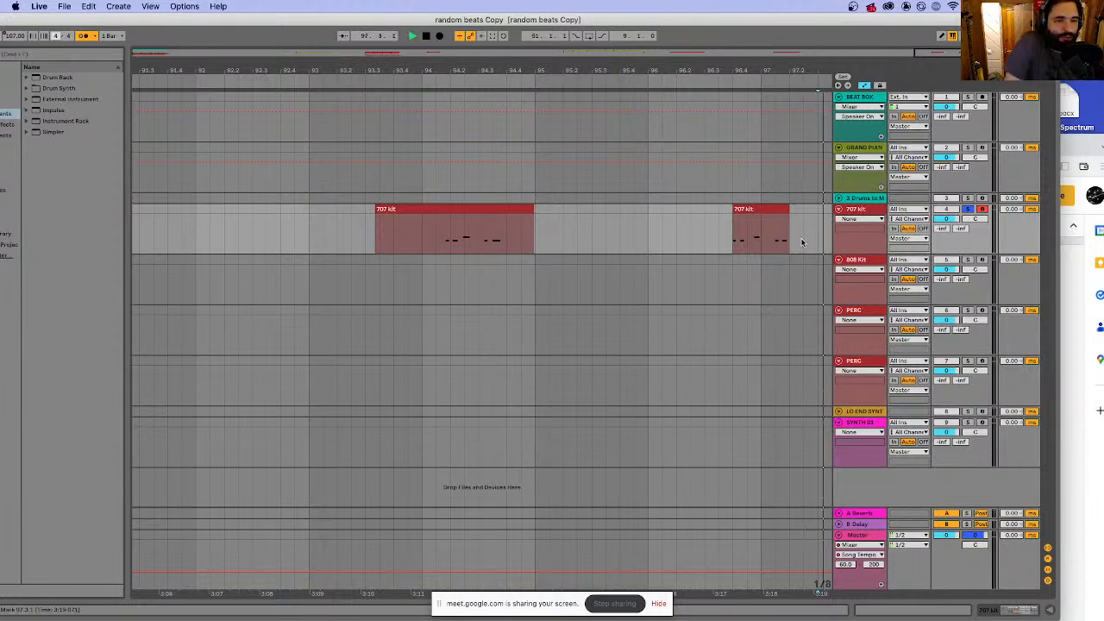
pyautogui.hscroll(3, 803, 240)
pyautogui.press('space')
# - Duplicate the short 707 kit clip twice back to back and play the three copies from 96.4.1
pyautogui.click(631, 209)
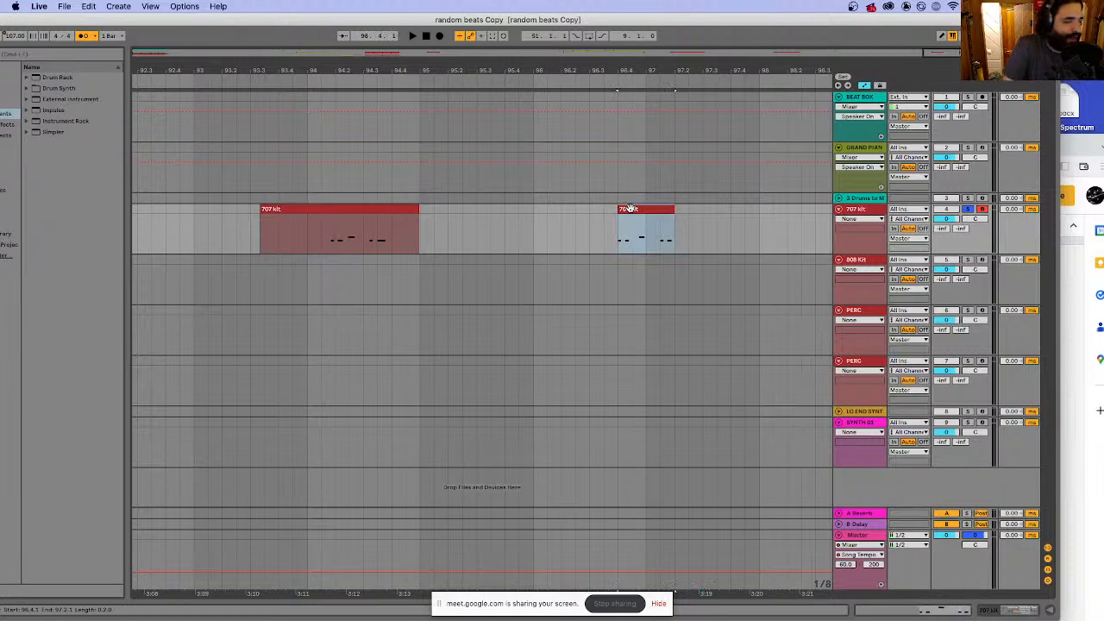
pyautogui.press('super+d')
pyautogui.press('super+d')
pyautogui.click(615, 237)
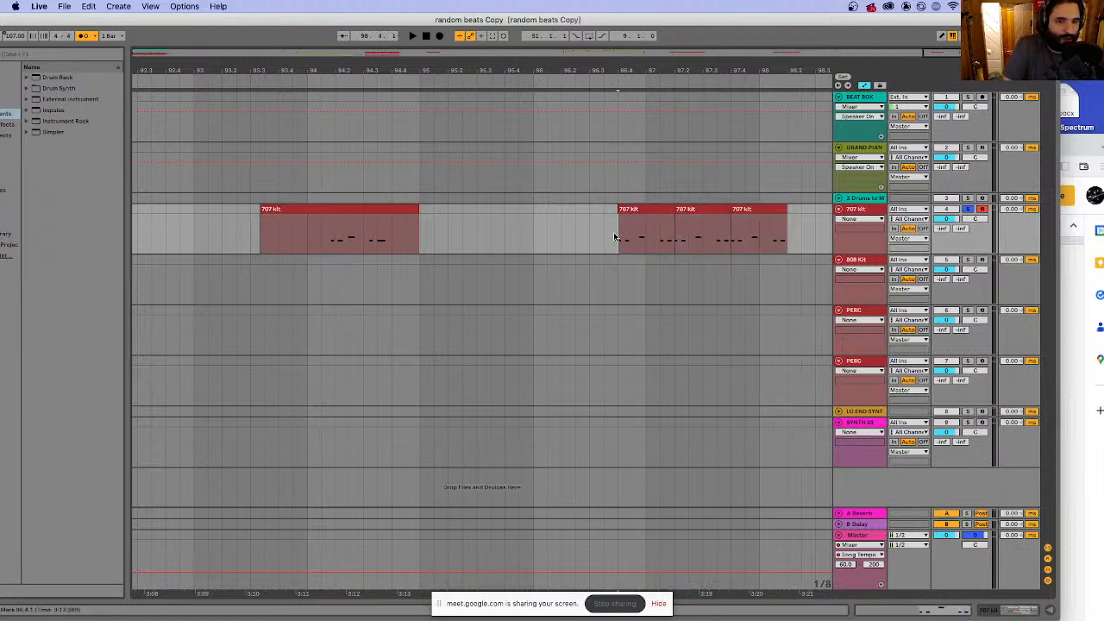
pyautogui.press('space')
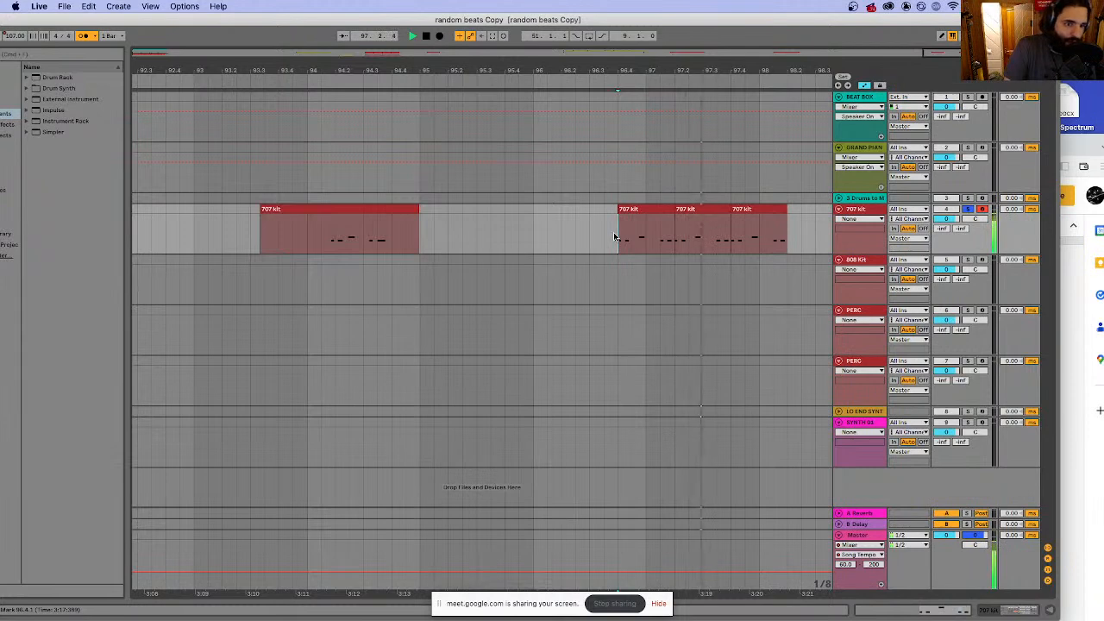
# - Change the time signature to 1/4 with the three short 707 kit clips selected and play them back
pyautogui.click(748, 209)
pyautogui.press('space')
pyautogui.keyDown('shift'); pyautogui.click(641, 213); pyautogui.keyUp('shift')
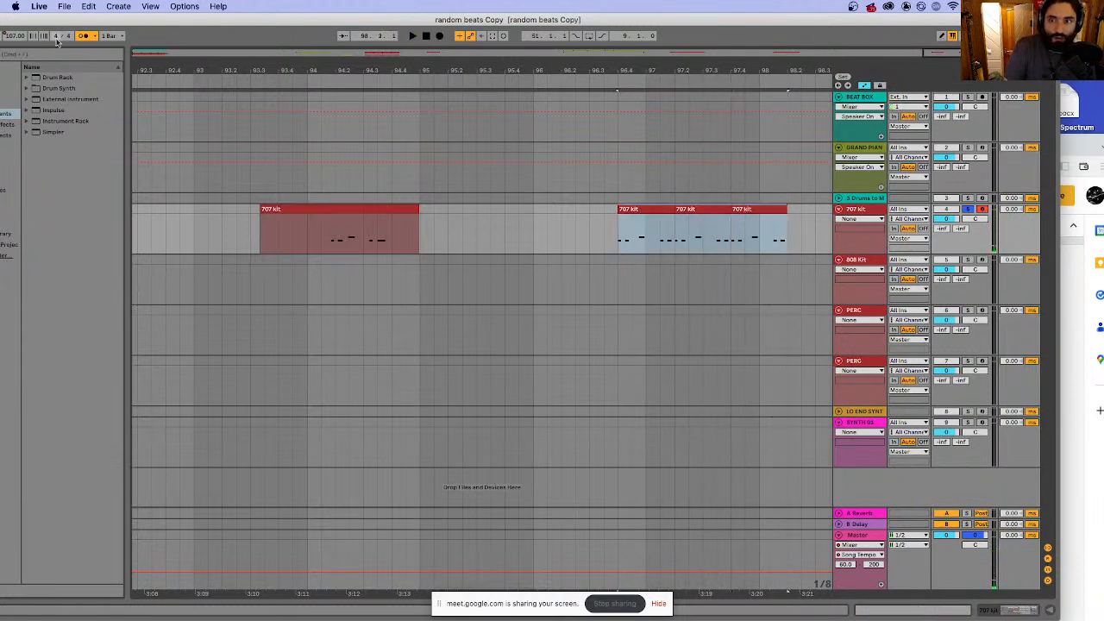
pyautogui.press('space')
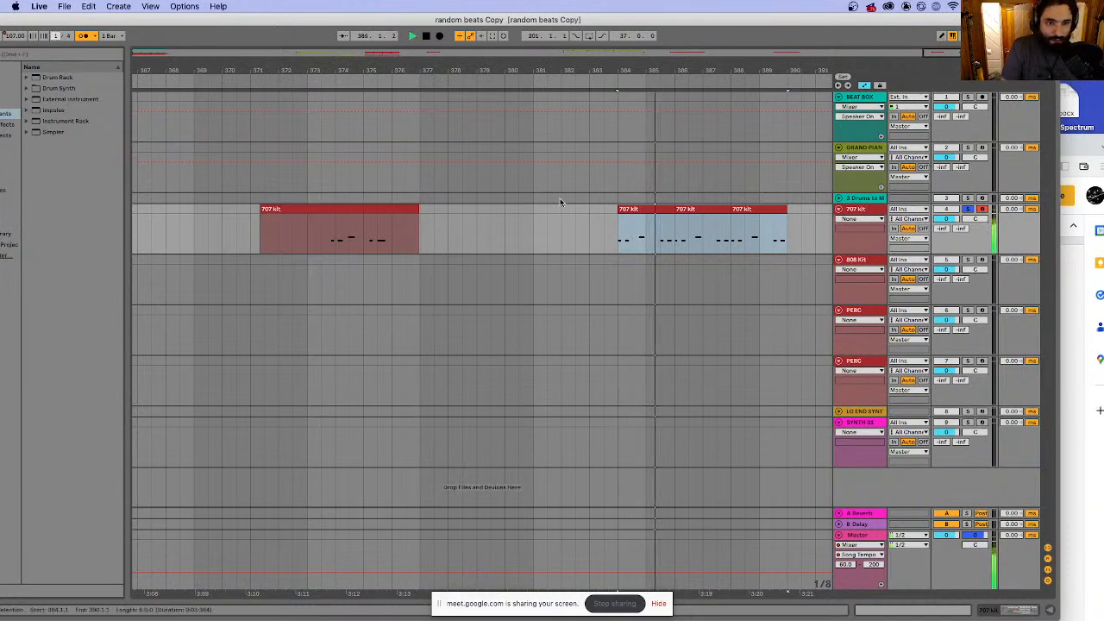
pyautogui.click(687, 234)
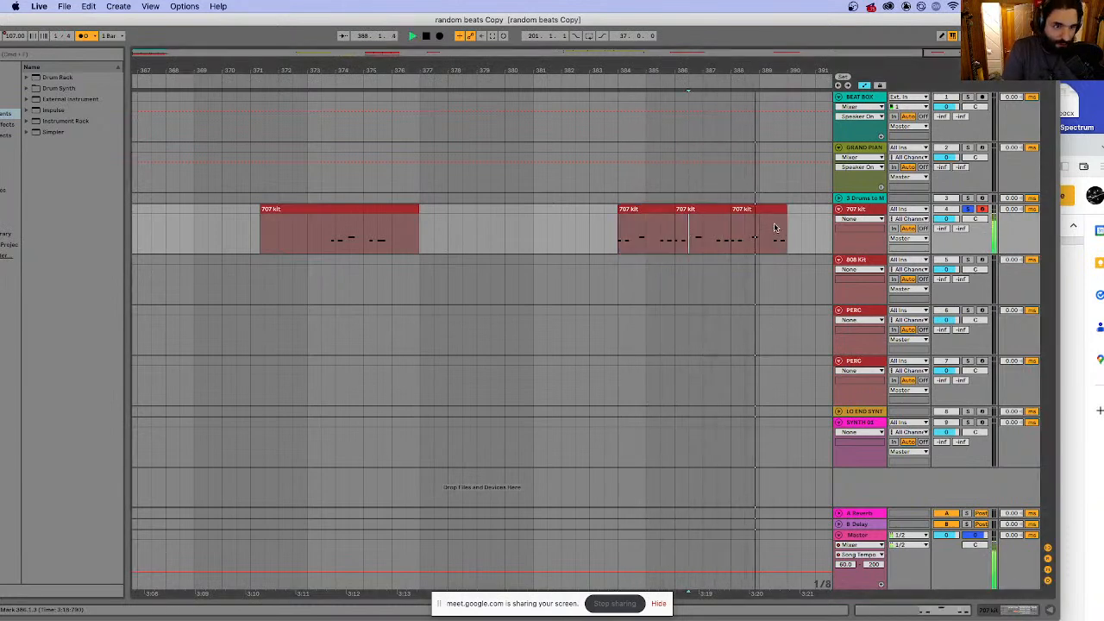
# - Duplicate the three short 707 kit clips as a group and play the row from bar 384
pyautogui.click(657, 209)
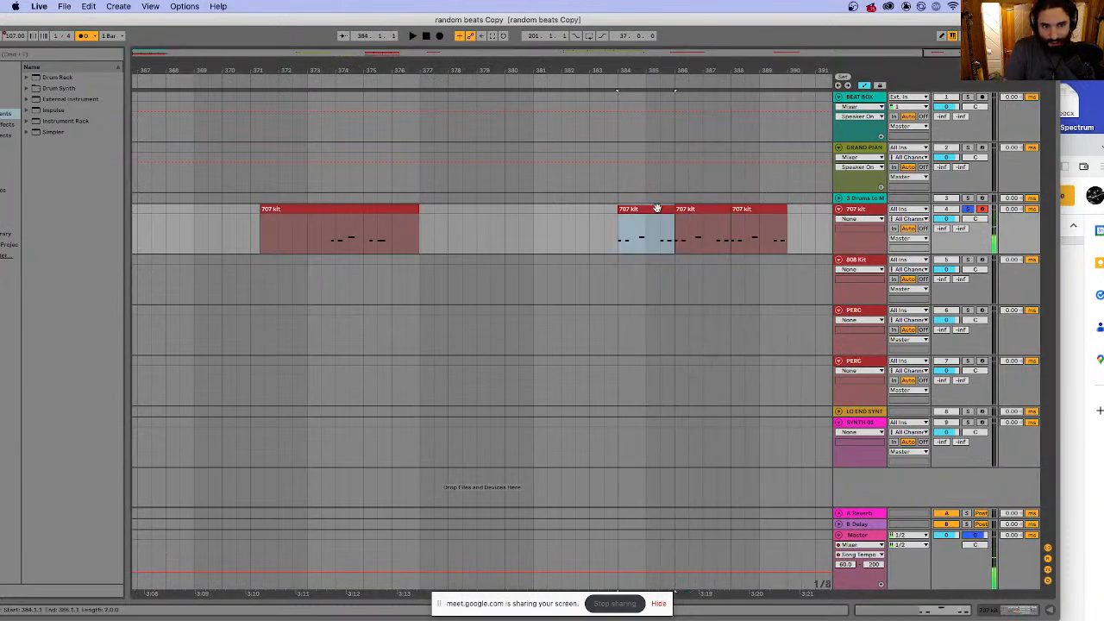
pyautogui.keyDown('shift'); pyautogui.click(759, 213); pyautogui.keyUp('shift')
pyautogui.hotkey('ctrl', 'd')
pyautogui.click(350, 225)
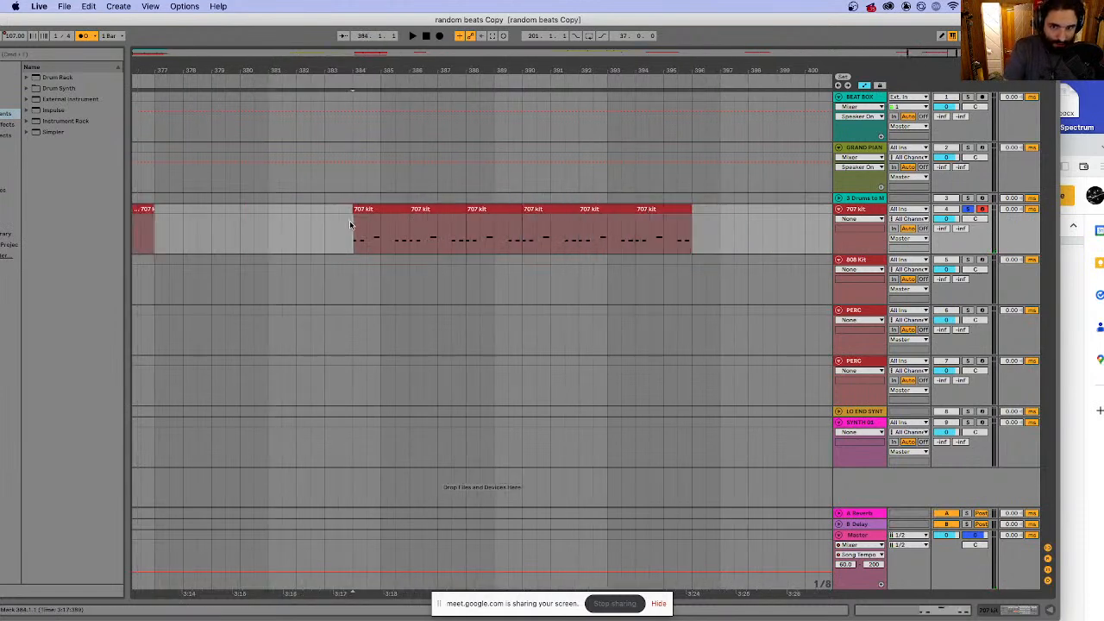
pyautogui.press('space')
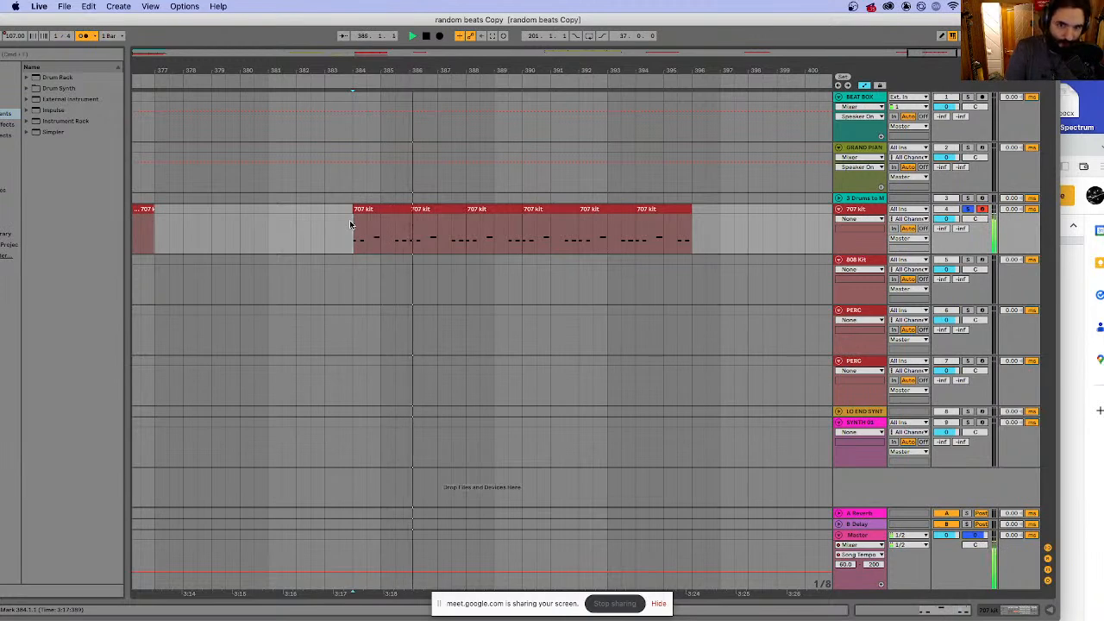
pyautogui.click(437, 210)
pyautogui.click(451, 276)
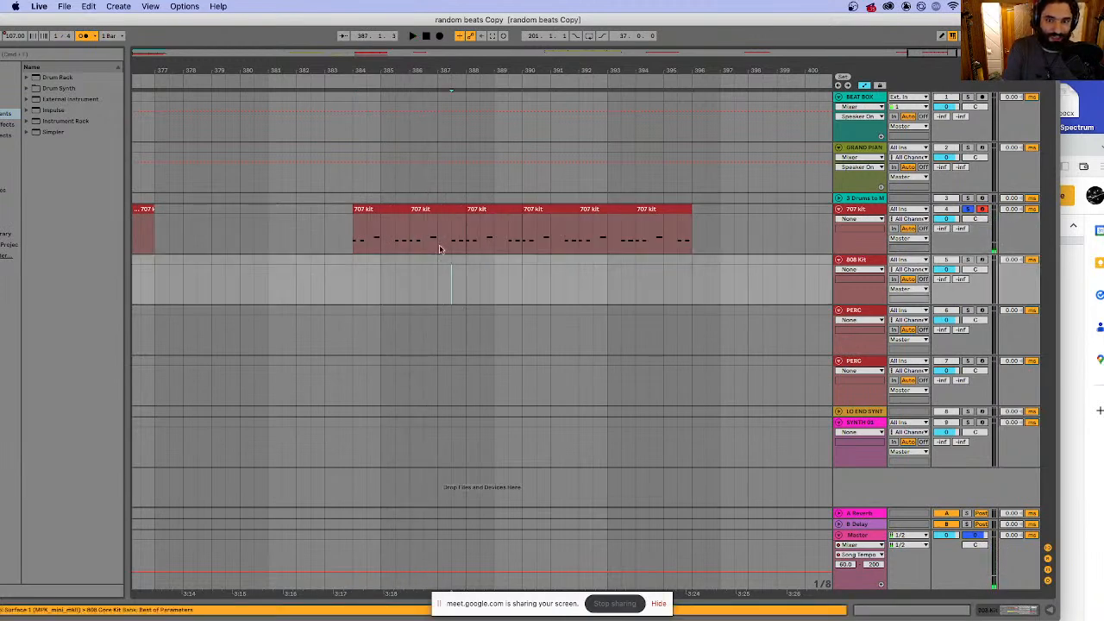
# - Shift every 707 kit clip after the first one bar later, starting at bar 387, and play from bar 384
pyautogui.click(426, 209)
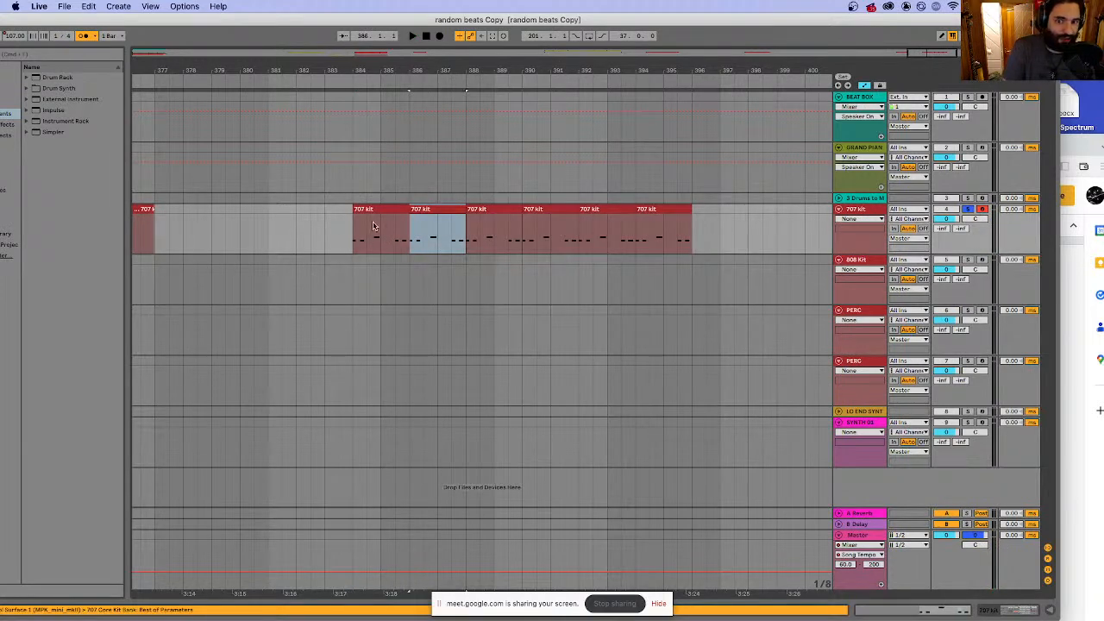
pyautogui.keyDown('shift'); pyautogui.click(673, 209); pyautogui.keyUp('shift')
pyautogui.moveTo(449, 213); pyautogui.dragTo(479, 220)
pyautogui.click(349, 235)
pyautogui.press('space')
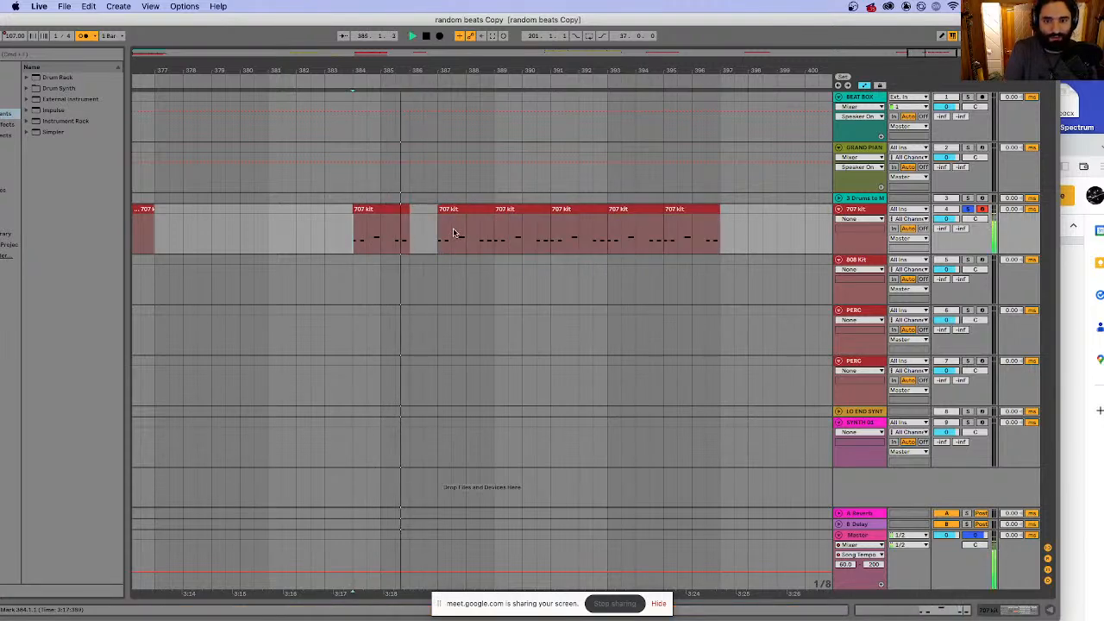
pyautogui.press('space')
# - Try moving the second 707 kit clip back to 386.1.3 and play the transition from bar 384
pyautogui.moveTo(460, 209); pyautogui.dragTo(449, 213)
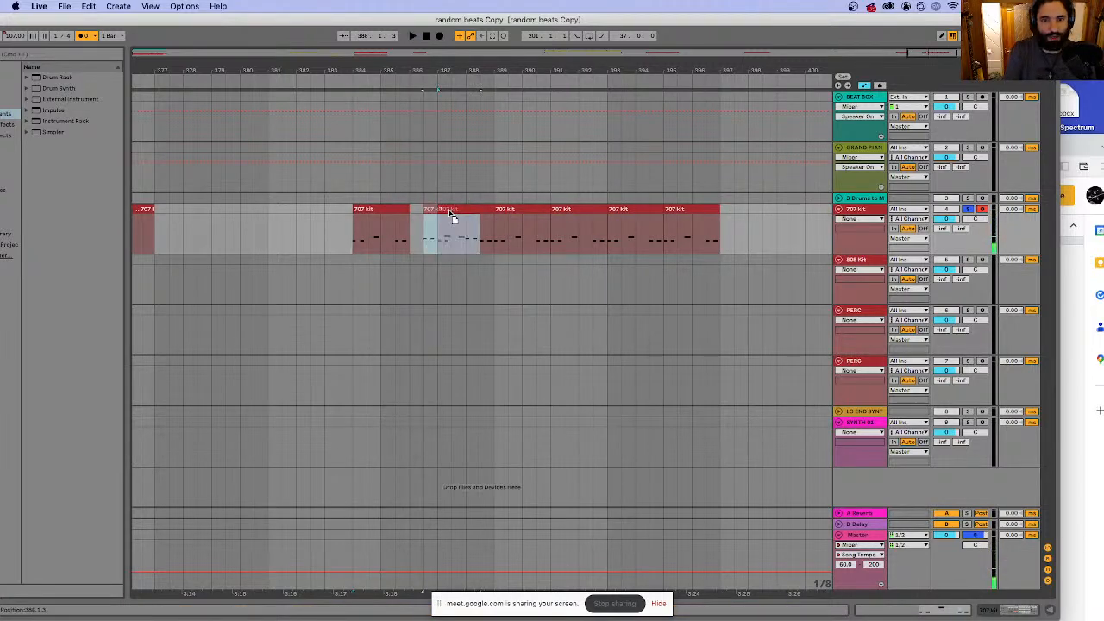
pyautogui.click(360, 225)
pyautogui.press('space')
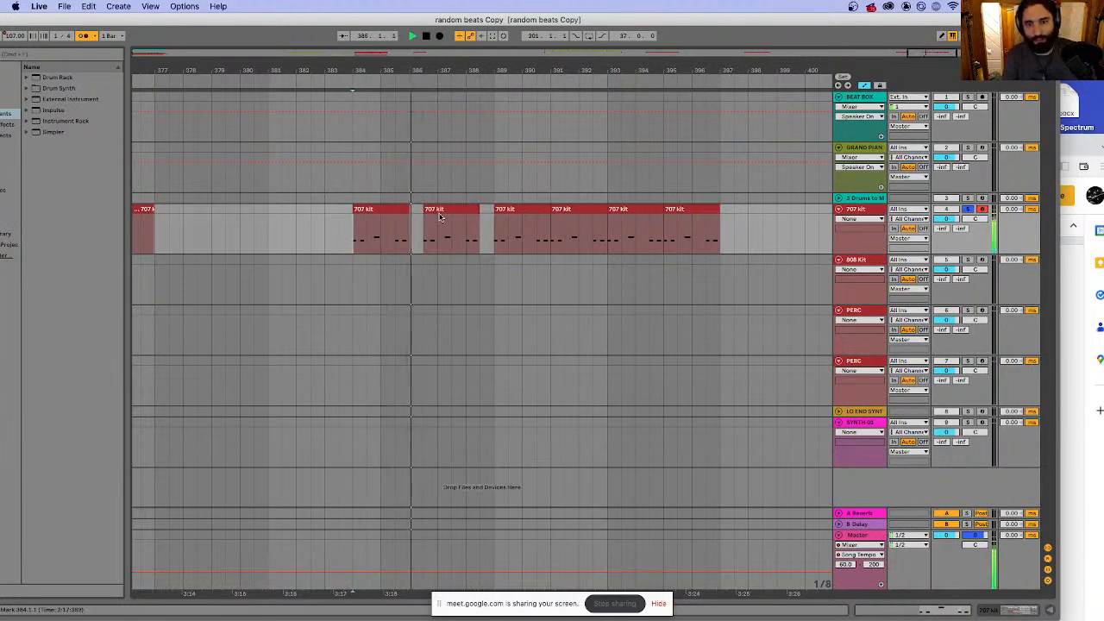
pyautogui.press('space')
# - Delete the four 707 kit clips from bar 389 onward and play the two remaining clips from bar 384
pyautogui.click(528, 209)
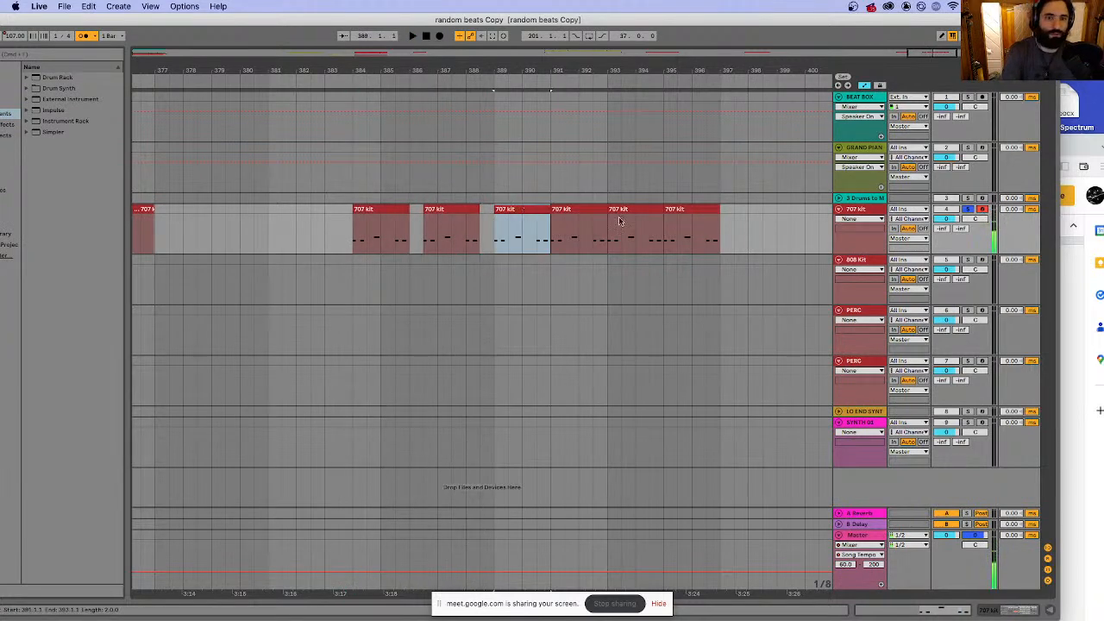
pyautogui.press('Delete')
pyautogui.click(692, 209)
pyautogui.press('Delete')
pyautogui.click(634, 209)
pyautogui.press('Delete')
pyautogui.click(573, 210)
pyautogui.press('Delete')
pyautogui.click(345, 240)
pyautogui.press('space')
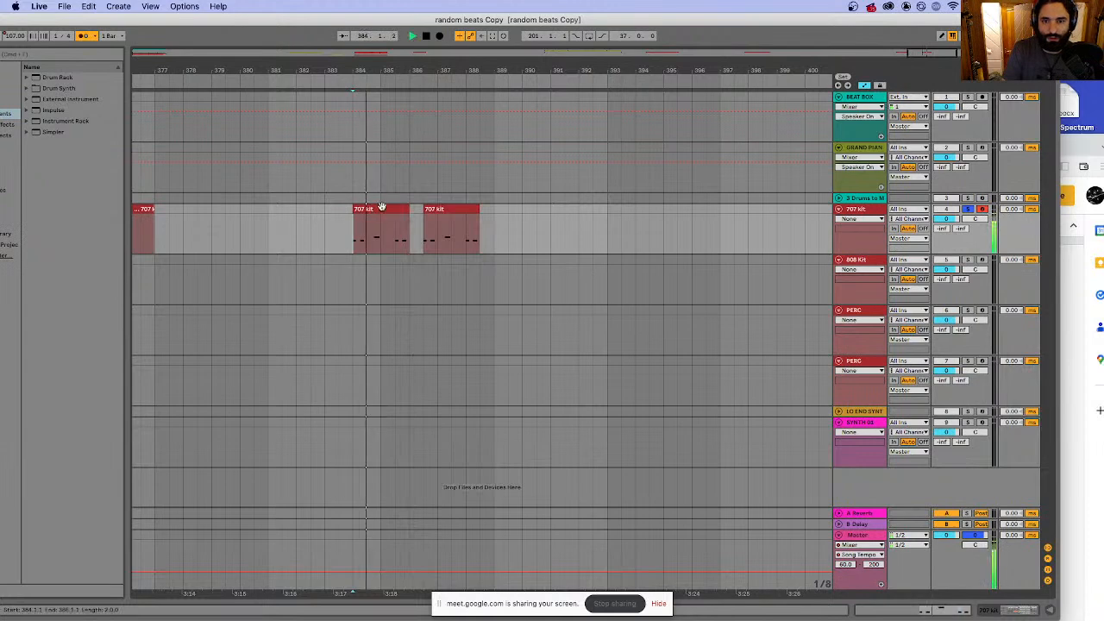
# - Move the second 707 kit clip to start at bar 387 and play both clips from bar 384
pyautogui.click(442, 209)
pyautogui.moveTo(442, 210); pyautogui.dragTo(455, 210)
pyautogui.click(352, 235)
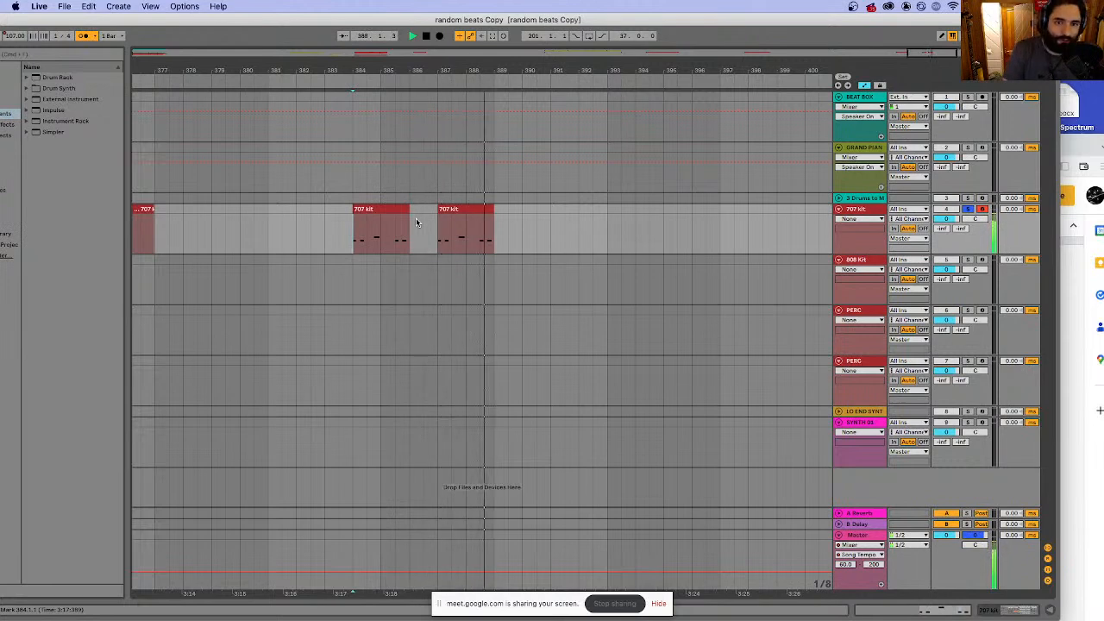
pyautogui.press('space')
# - Duplicate the second 707 kit clip, place the copy at bar 391 and play the arrangement
pyautogui.click(449, 210)
pyautogui.press('super+d')
pyautogui.moveTo(543, 210); pyautogui.dragTo(602, 201)
pyautogui.press('super+z')
pyautogui.moveTo(535, 212); pyautogui.dragTo(597, 217)
pyautogui.click(341, 229)
pyautogui.press('space')
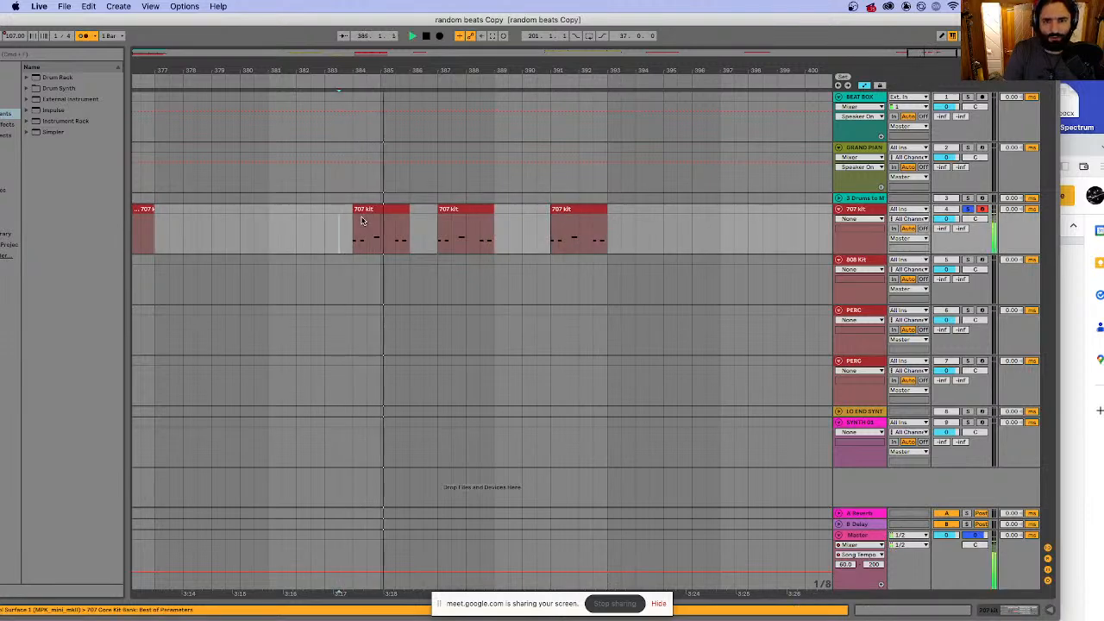
pyautogui.press('space')
# - Play the spaced 707 kit clips again from bar 384 to check the gap between repeats
pyautogui.moveTo(458, 212)
pyautogui.mouseDown()
pyautogui.moveTo(442, 223)
pyautogui.moveTo(451, 229)
pyautogui.mouseUp()
pyautogui.click(355, 242)
pyautogui.press('space')
pyautogui.click(376, 213)
pyautogui.click(350, 234)
pyautogui.press('space')
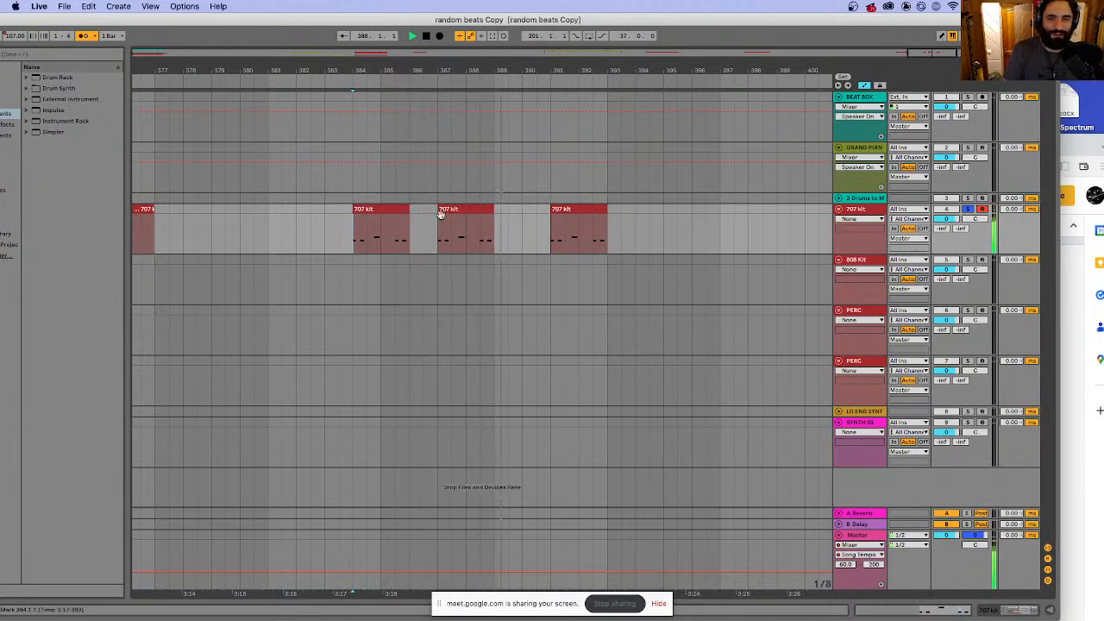
pyautogui.press('space')
# - Move the third 707 kit clip to start at bar 390 and play the three evenly spaced clips
pyautogui.moveTo(570, 211); pyautogui.dragTo(541, 210)
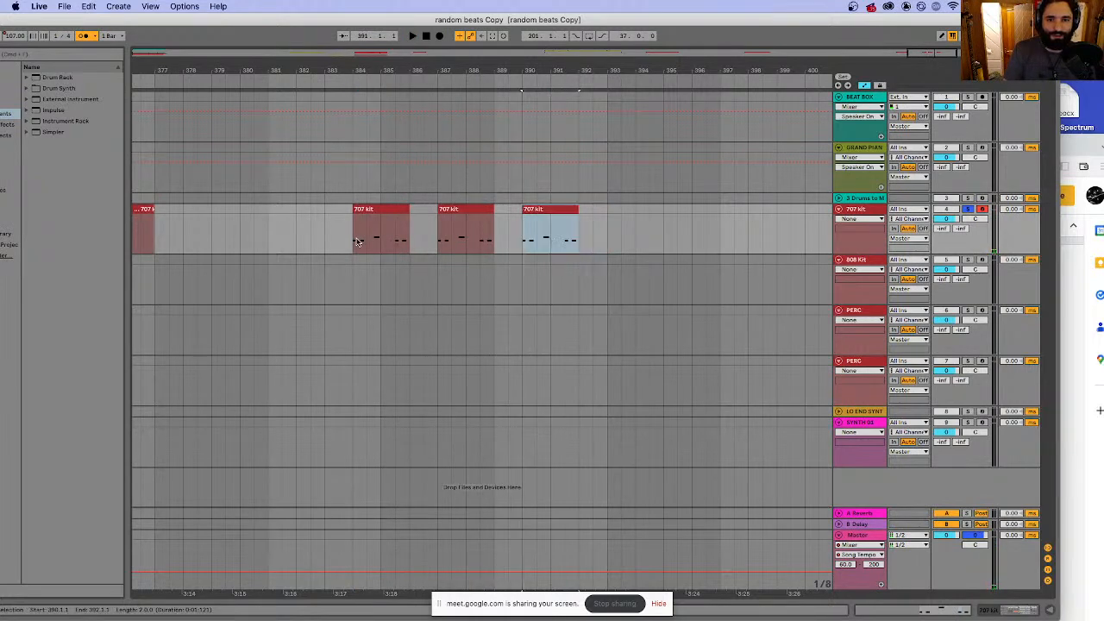
pyautogui.press('space')
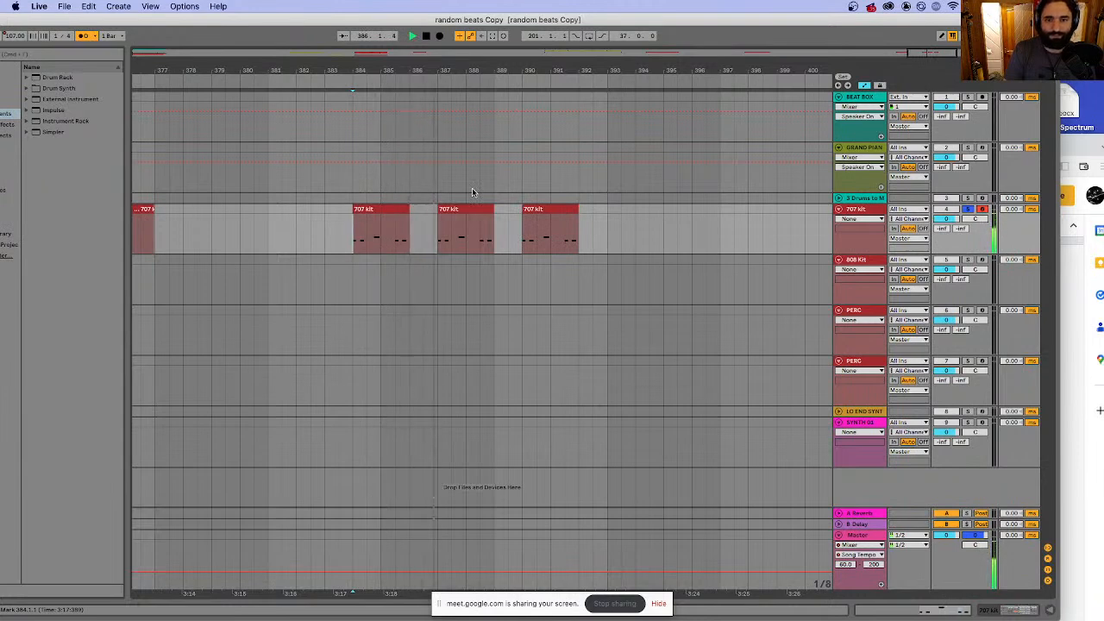
pyautogui.click(565, 207)
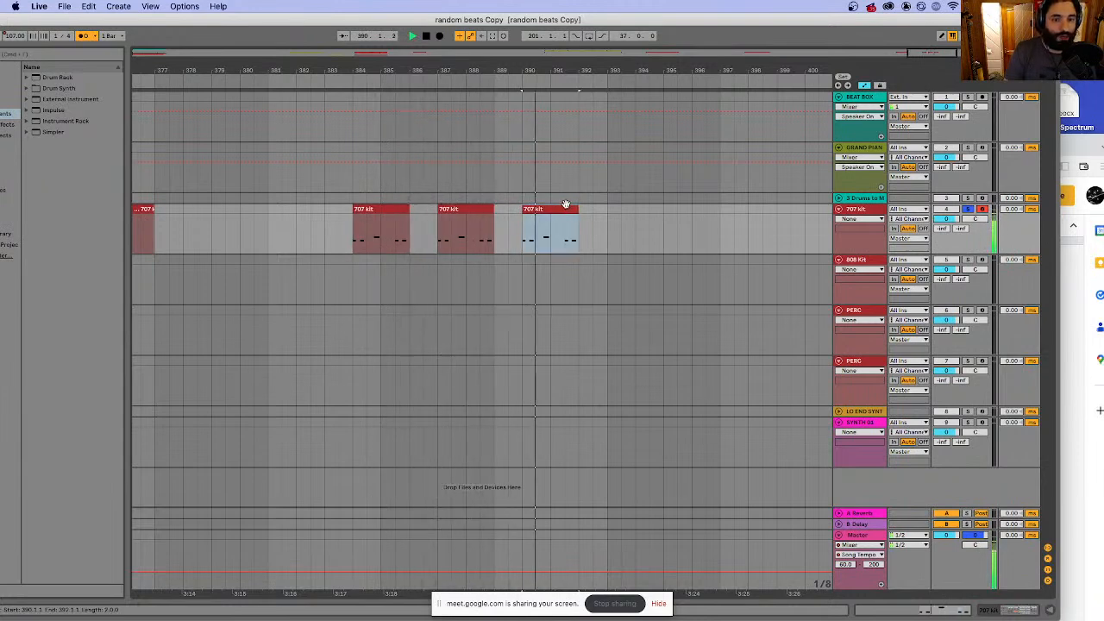
pyautogui.moveTo(550, 208)
pyautogui.mouseDown()
pyautogui.moveTo(572, 217)
pyautogui.moveTo(548, 211)
pyautogui.mouseUp()
pyautogui.press('space')
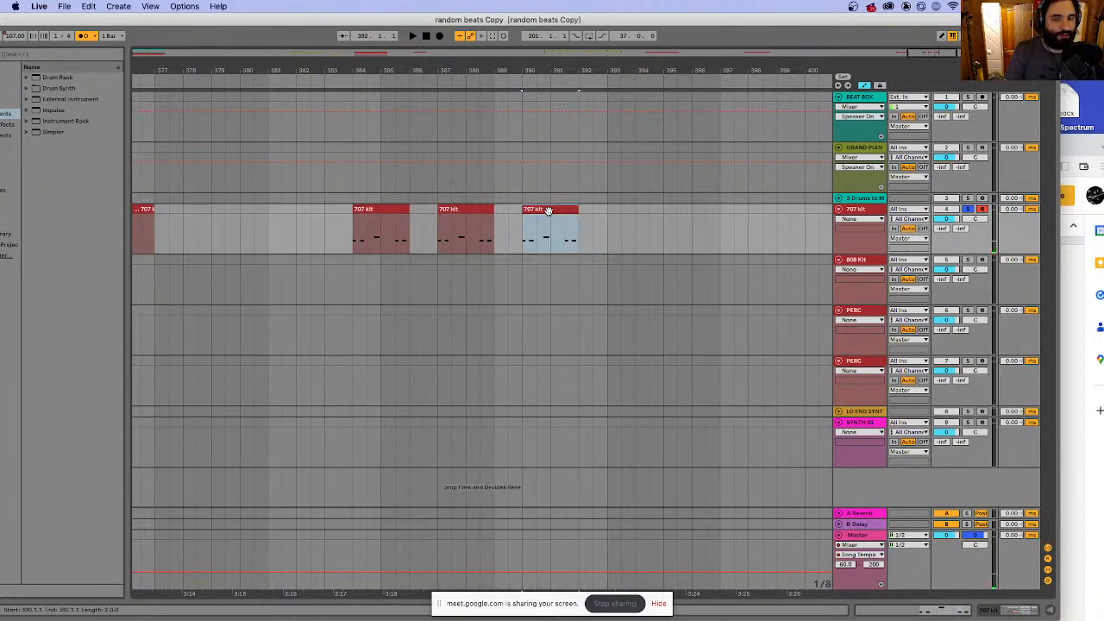
# - Duplicate the third 707 kit clip, place the copy at bar 393 and play from bar 384
pyautogui.press('super+d')
pyautogui.moveTo(612, 219); pyautogui.dragTo(641, 219)
pyautogui.click(363, 223)
pyautogui.press('space')
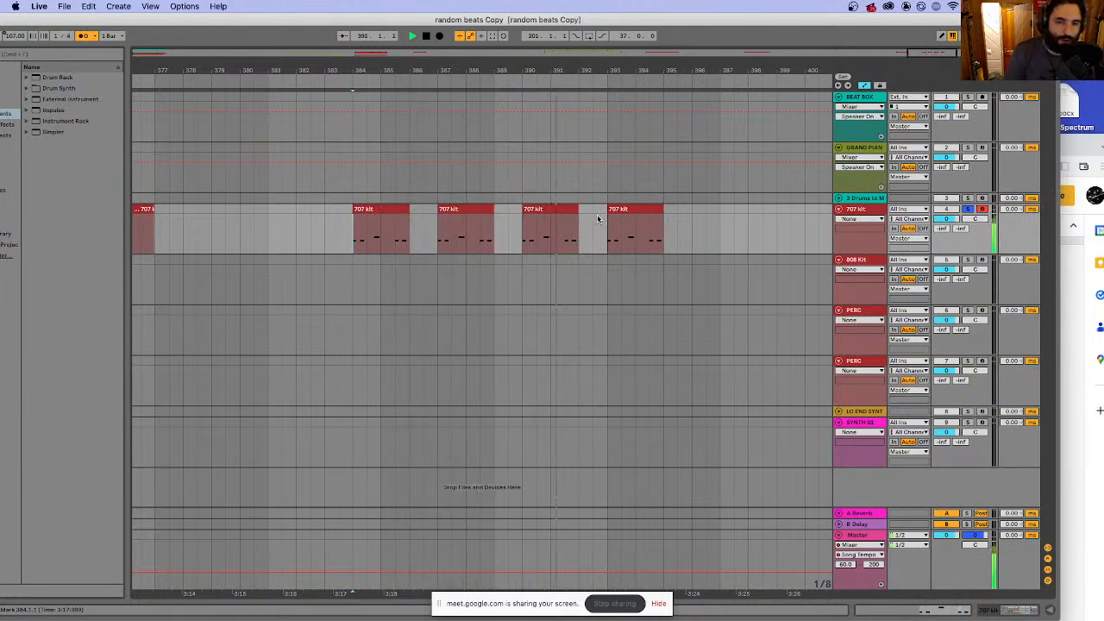
# - Duplicate the fourth 707 kit clip and place the copy at bar 396
pyautogui.click(626, 216)
pyautogui.press('super+d')
pyautogui.press('space')
pyautogui.moveTo(690, 207); pyautogui.dragTo(723, 222)
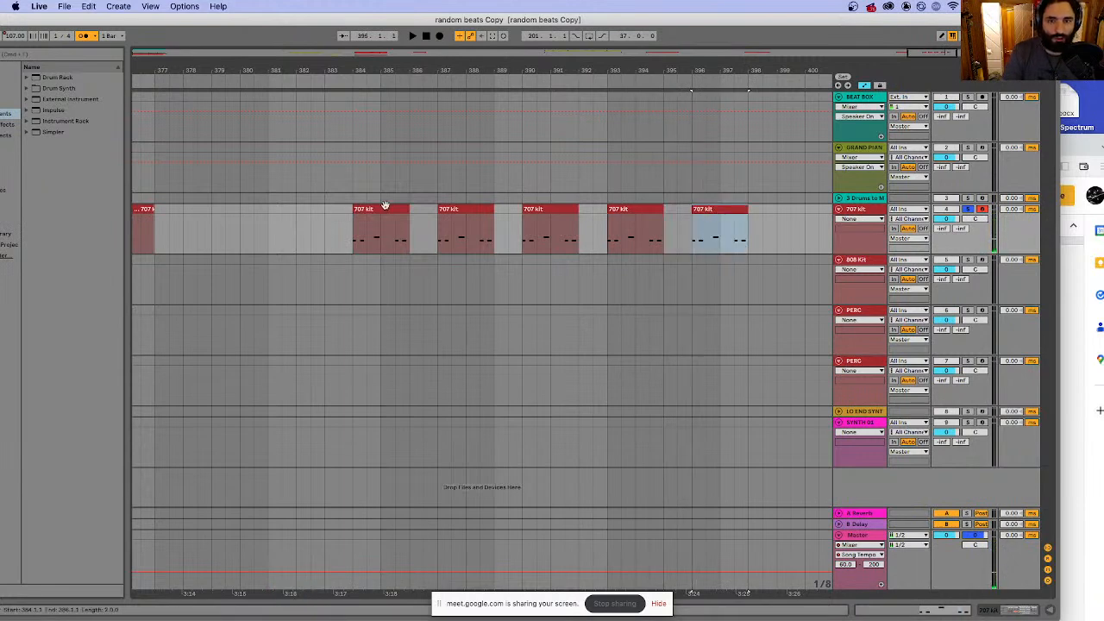
# - Consolidate the five spaced 707 kit clips into one clip and open its notes for editing
pyautogui.keyDown('shift'); pyautogui.click(387, 208); pyautogui.keyUp('shift')
pyautogui.press('super+j')
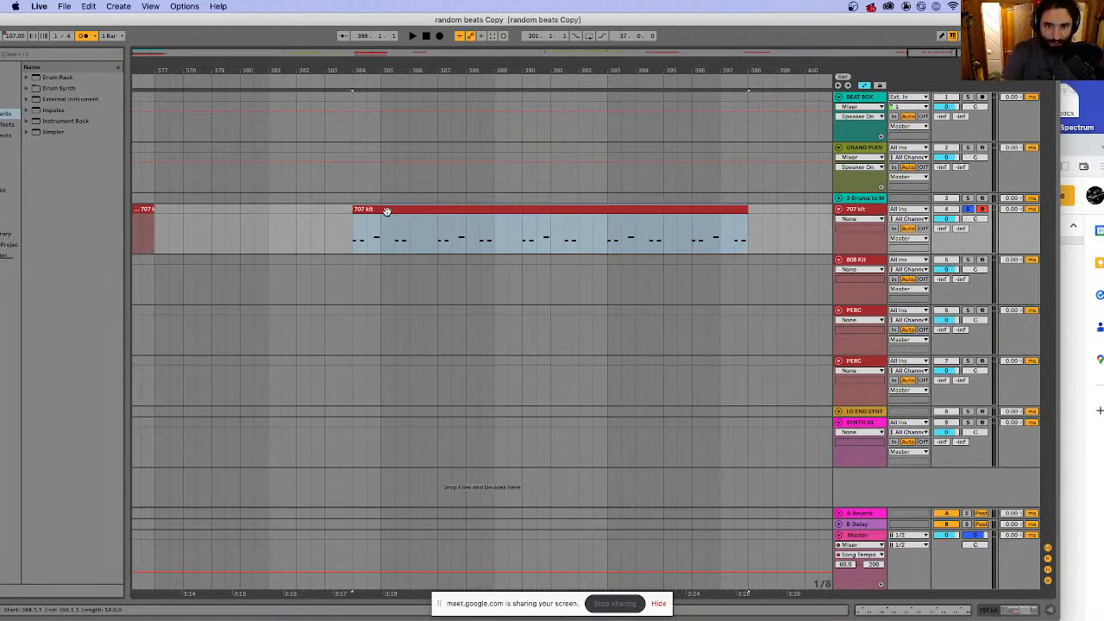
pyautogui.doubleClick(387, 211)
# - Play back the consolidated 707 kit clip several times to hear its bass drum and snare pattern
pyautogui.press('space')
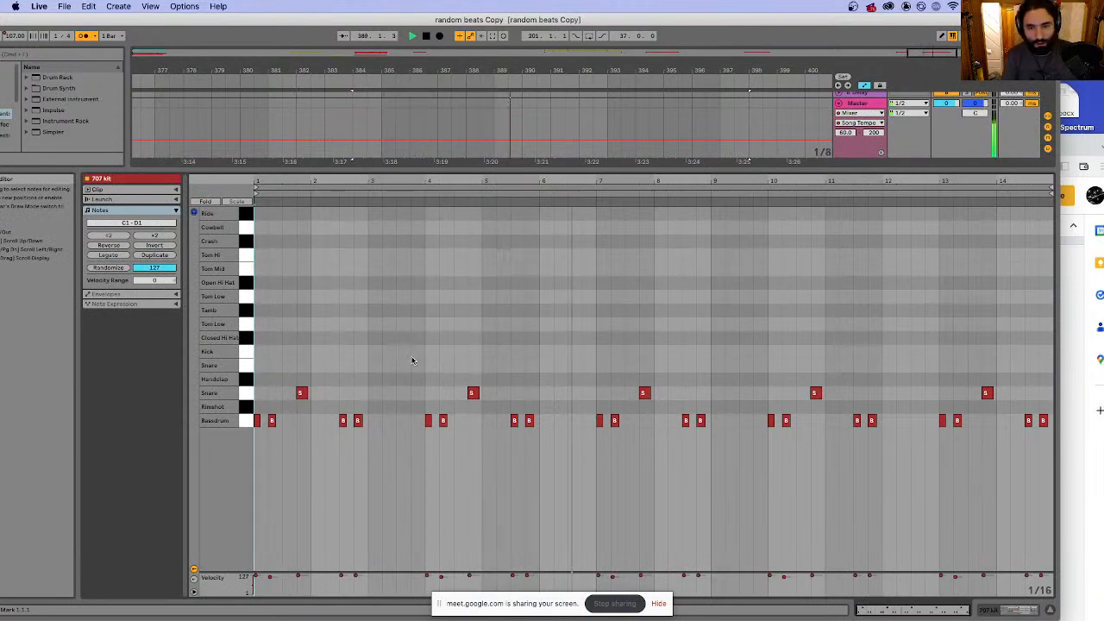
pyautogui.press('space')
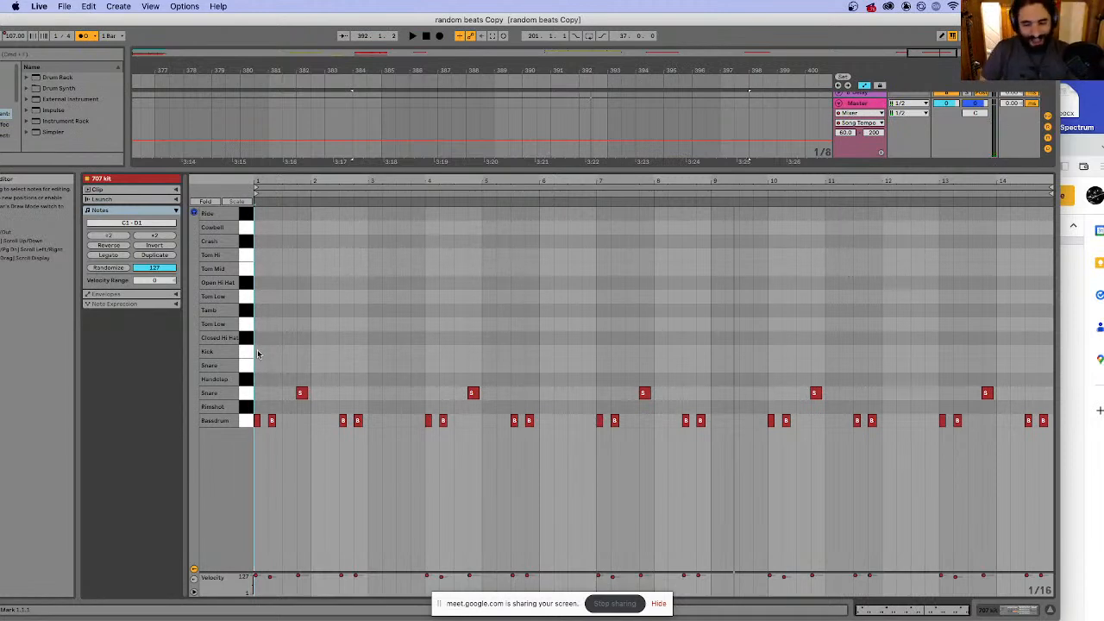
pyautogui.press('space')
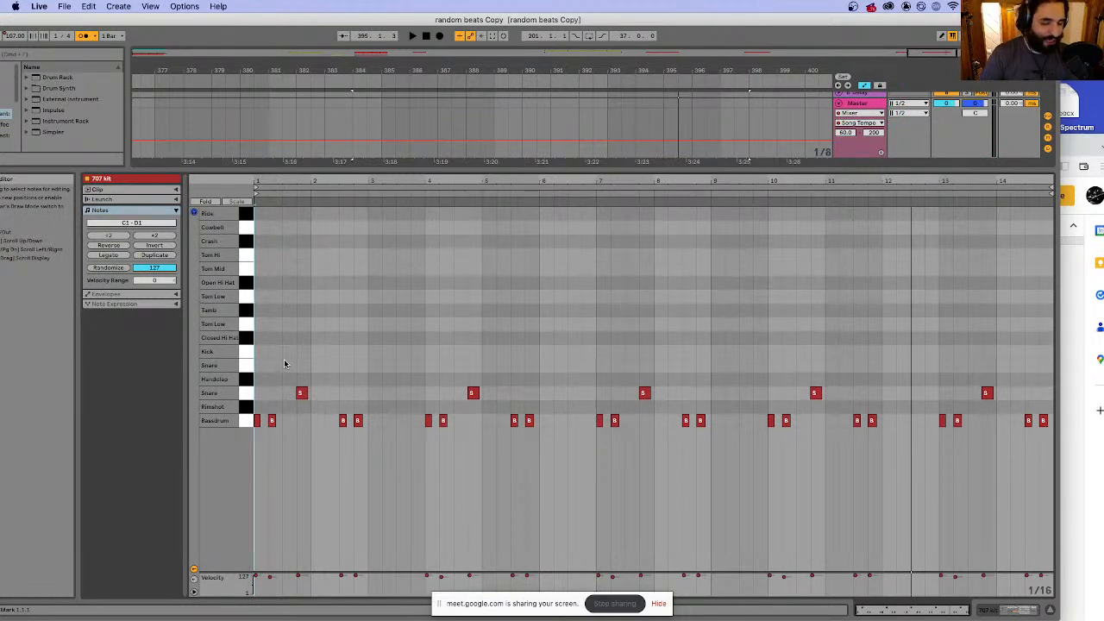
pyautogui.press('space')
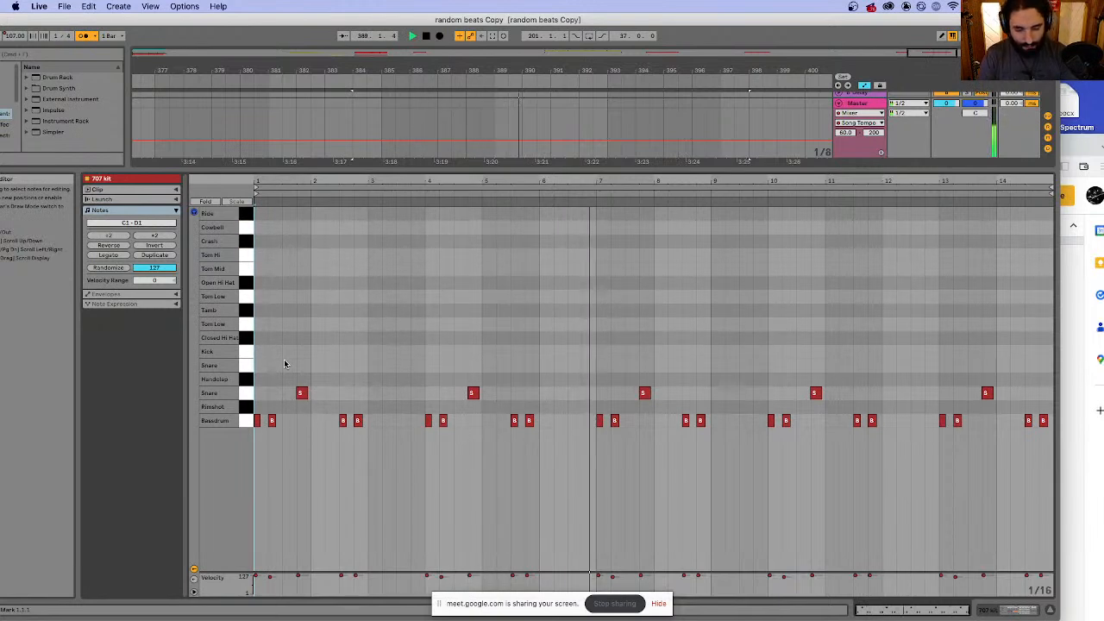
pyautogui.press('space')
pyautogui.press('space')
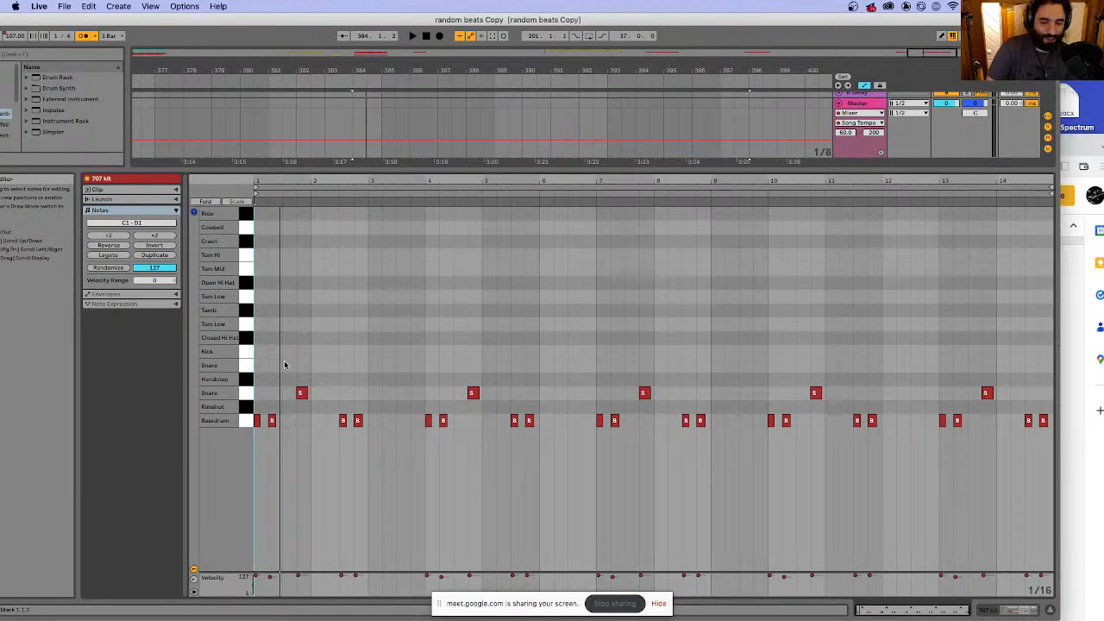
# - Audition 707 kit drum sounds live with playback stopped, tapping out rhythm ideas without recording them
pyautogui.press('a')
pyautogui.press('t')
pyautogui.press('d')
pyautogui.press('t')
pyautogui.press('d')
pyautogui.press('t')
pyautogui.press('d')
pyautogui.press('a')
pyautogui.press('t')
pyautogui.press('a')
pyautogui.press('t')
pyautogui.press('a')
pyautogui.press('u')
pyautogui.press('d')
pyautogui.press('p')
pyautogui.press('p')
pyautogui.press('a')
pyautogui.press('p')
pyautogui.press('d')
pyautogui.press('p')
pyautogui.press('d')
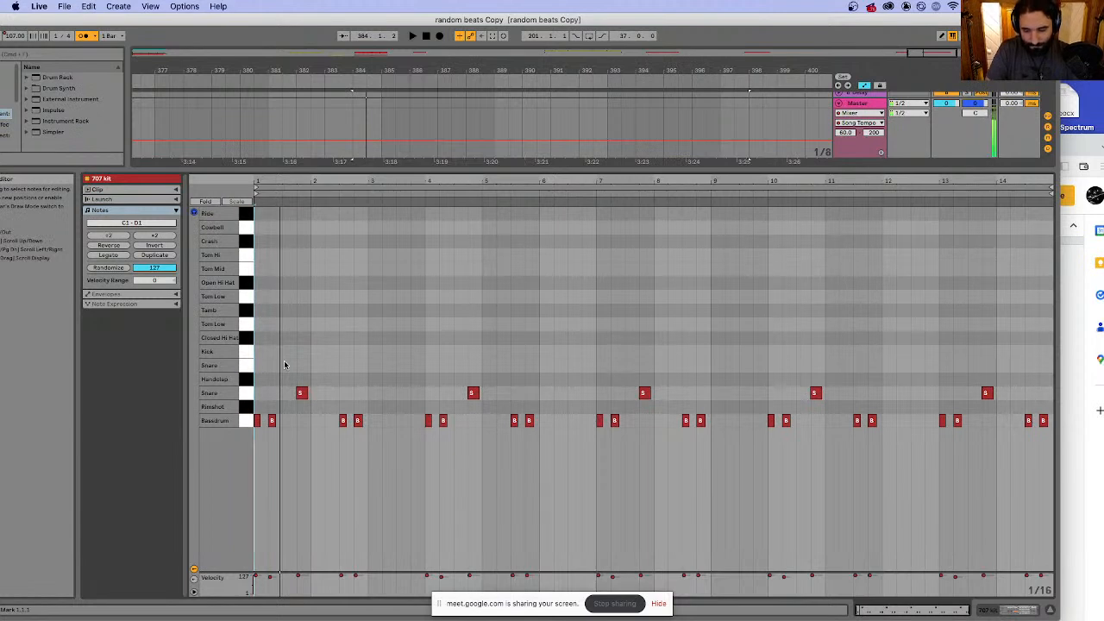
pyautogui.press('p')
pyautogui.press('p')
pyautogui.press('p')
pyautogui.press('d')
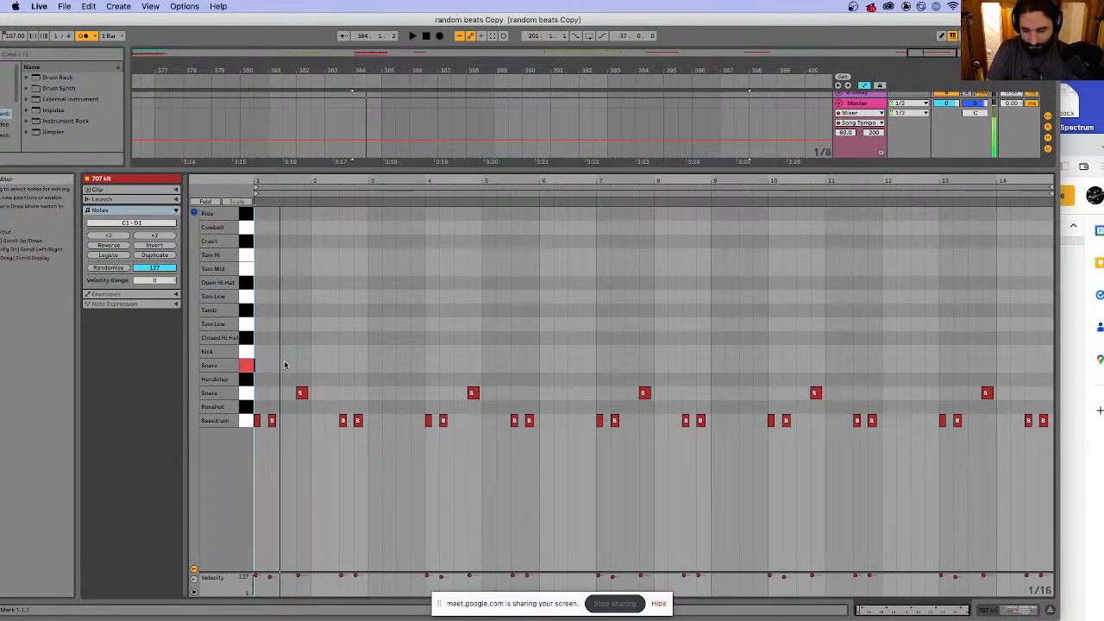
pyautogui.press('p')
pyautogui.press('a')
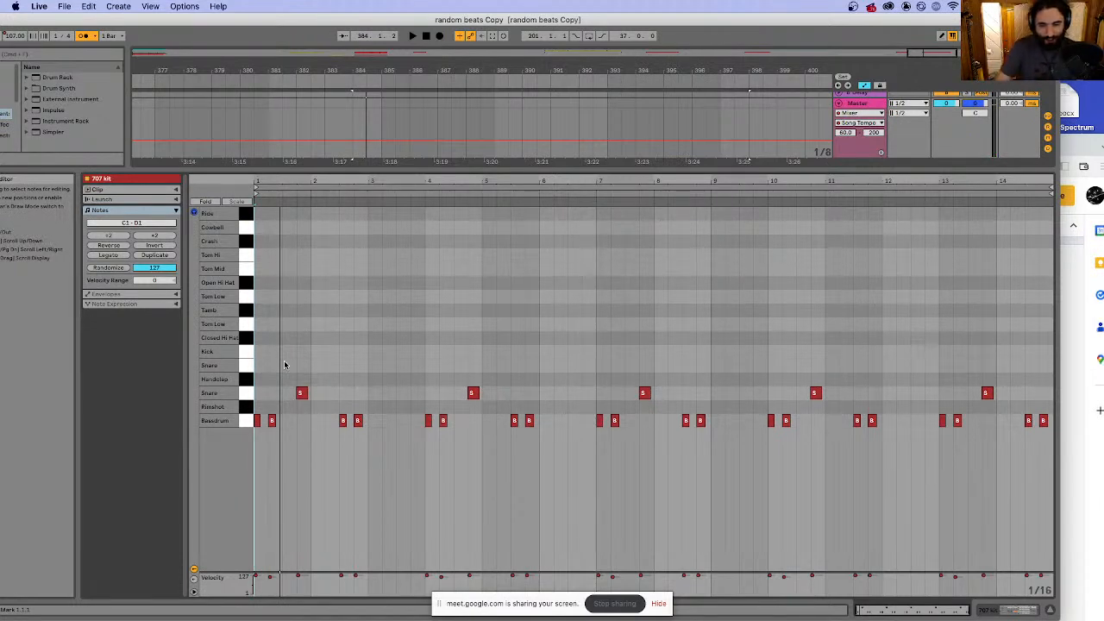
pyautogui.press('d')
pyautogui.press('a')
pyautogui.press('u')
pyautogui.press('d')
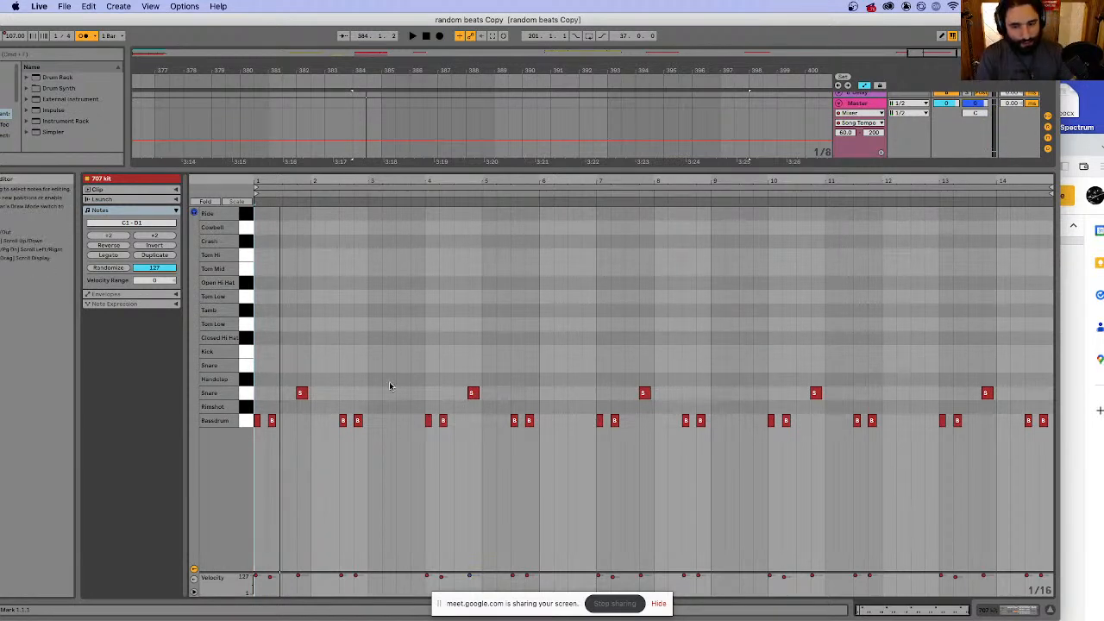
# - Play the 707 kit pattern, add closed hi-hat notes at bars 1 and 2, and play it again from the start
pyautogui.click(269, 381)
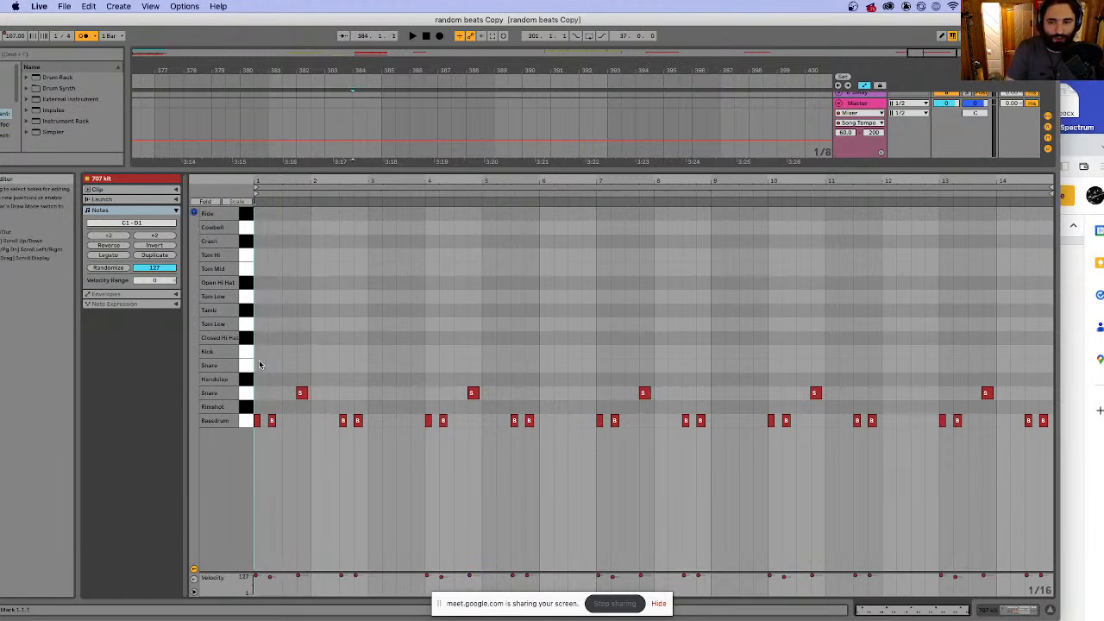
pyautogui.press('space')
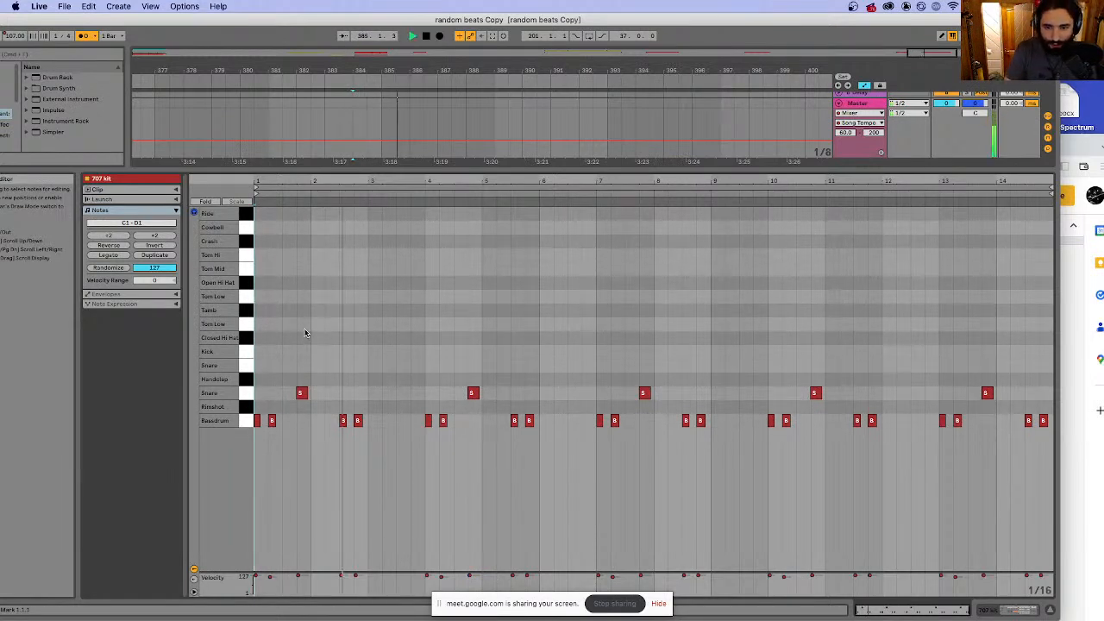
pyautogui.press('space')
pyautogui.moveTo(257, 421); pyautogui.dragTo(272, 344)
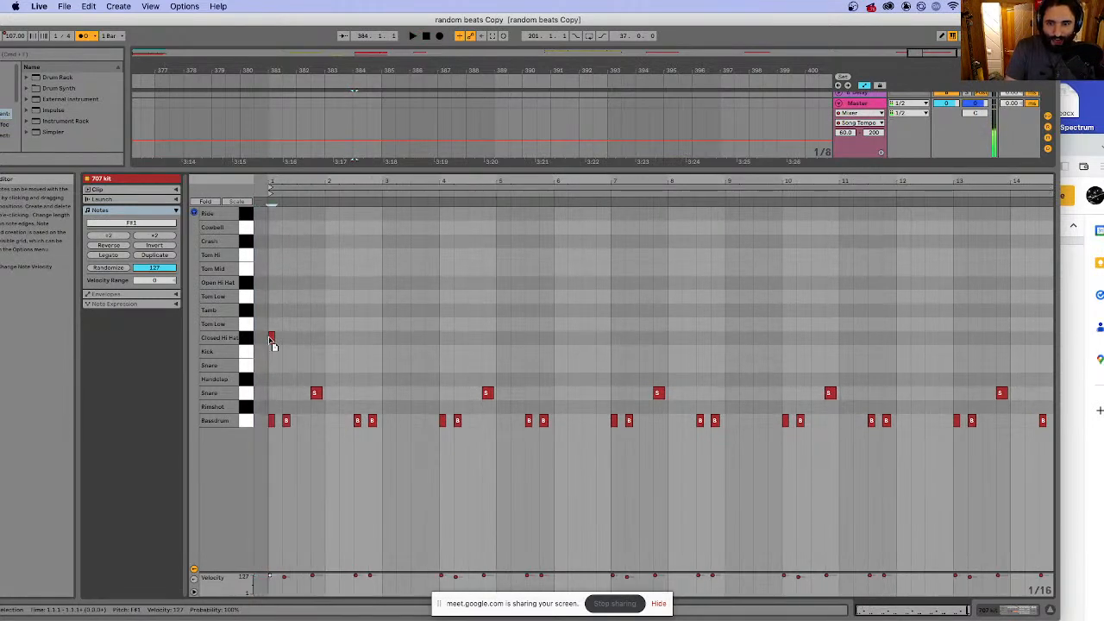
pyautogui.doubleClick(322, 341)
pyautogui.moveTo(325, 346); pyautogui.dragTo(339, 345)
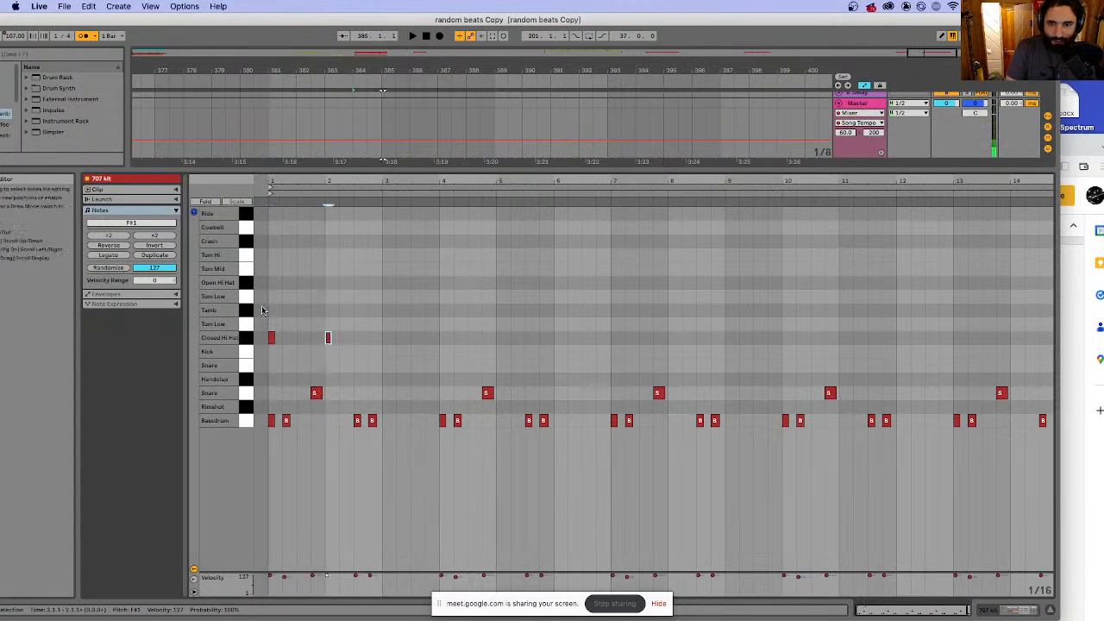
pyautogui.click(262, 292)
pyautogui.press('space')
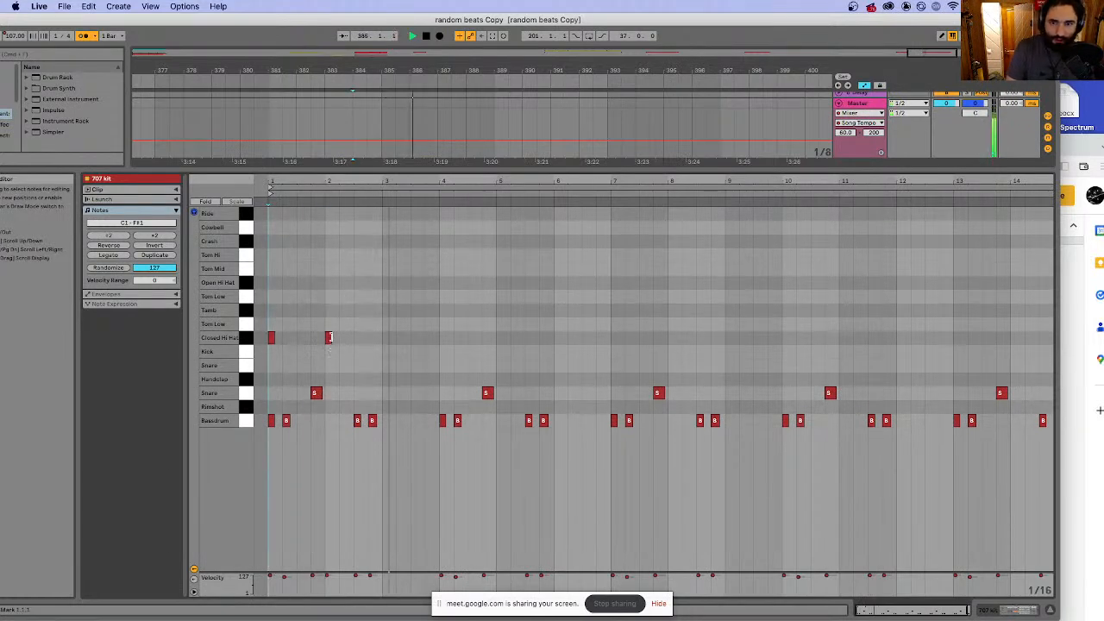
# - Add a closed hi-hat at bar 3, duplicate the three hi-hats to bars 4, 5 and 6, and play the clip
pyautogui.doubleClick(383, 341)
pyautogui.moveTo(401, 335); pyautogui.dragTo(264, 345)
pyautogui.press('super+d')
pyautogui.moveTo(400, 342); pyautogui.dragTo(448, 350)
pyautogui.click(267, 284)
pyautogui.press('space')
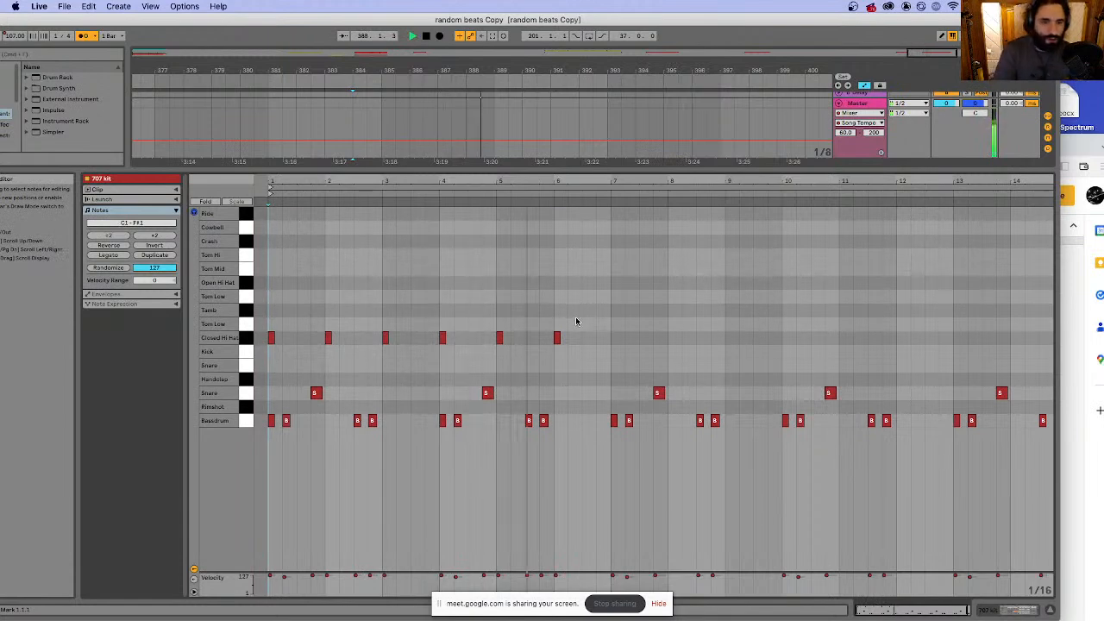
# - Duplicate the six closed hi-hats to bars 7 through 12, play the clip, and add hi-hats at bars 13 and 14
pyautogui.press('space')
pyautogui.moveTo(585, 326); pyautogui.dragTo(257, 343)
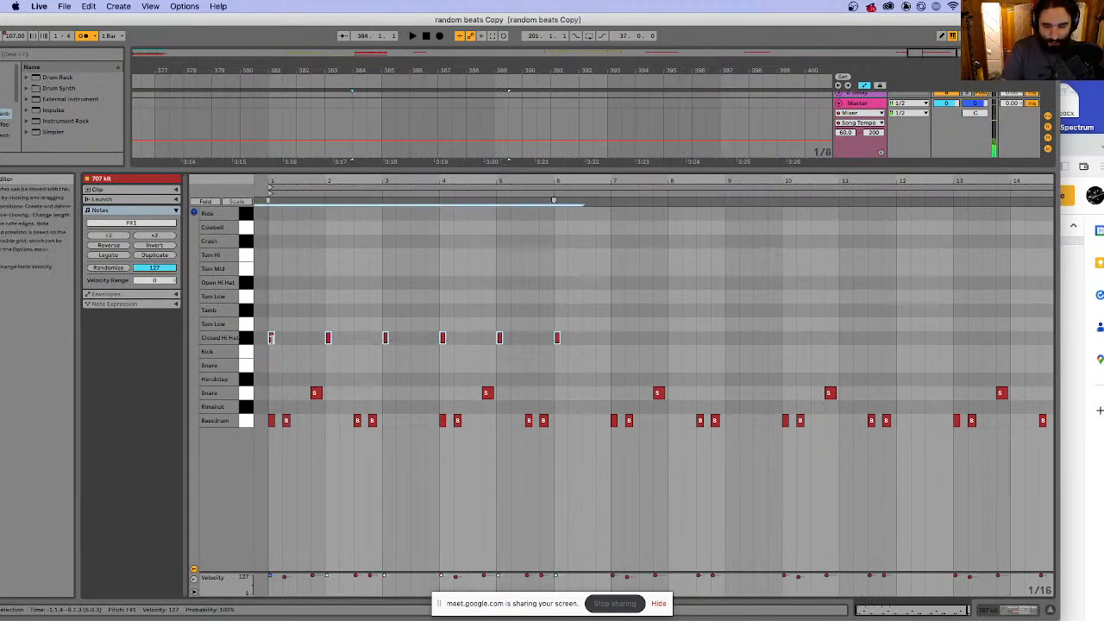
pyautogui.press('super+d')
pyautogui.moveTo(600, 340); pyautogui.dragTo(614, 342)
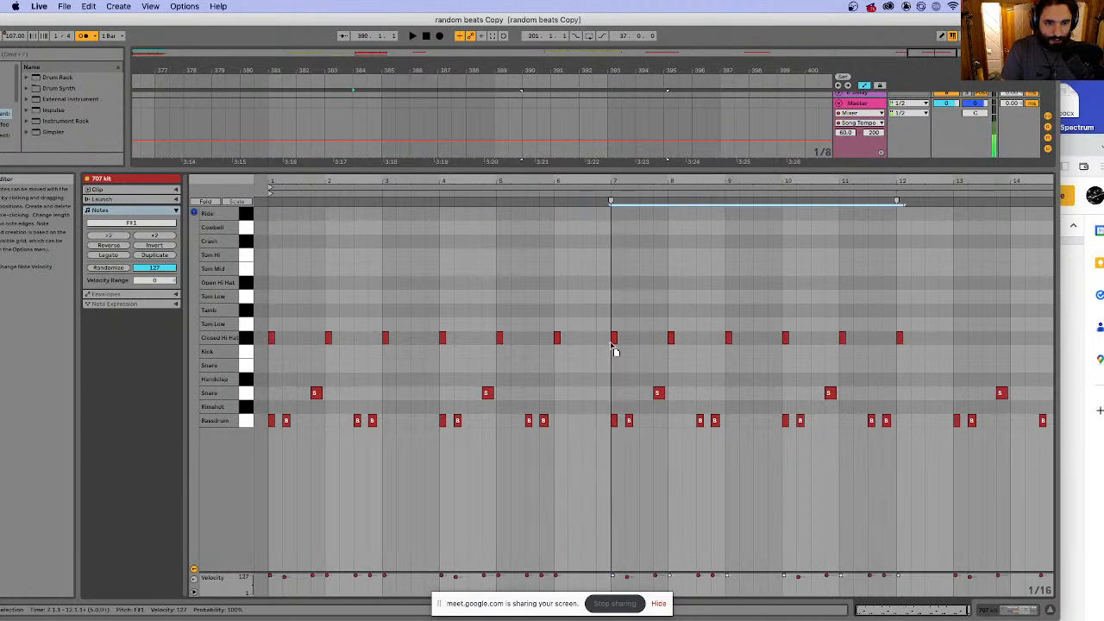
pyautogui.click(261, 282)
pyautogui.press('space')
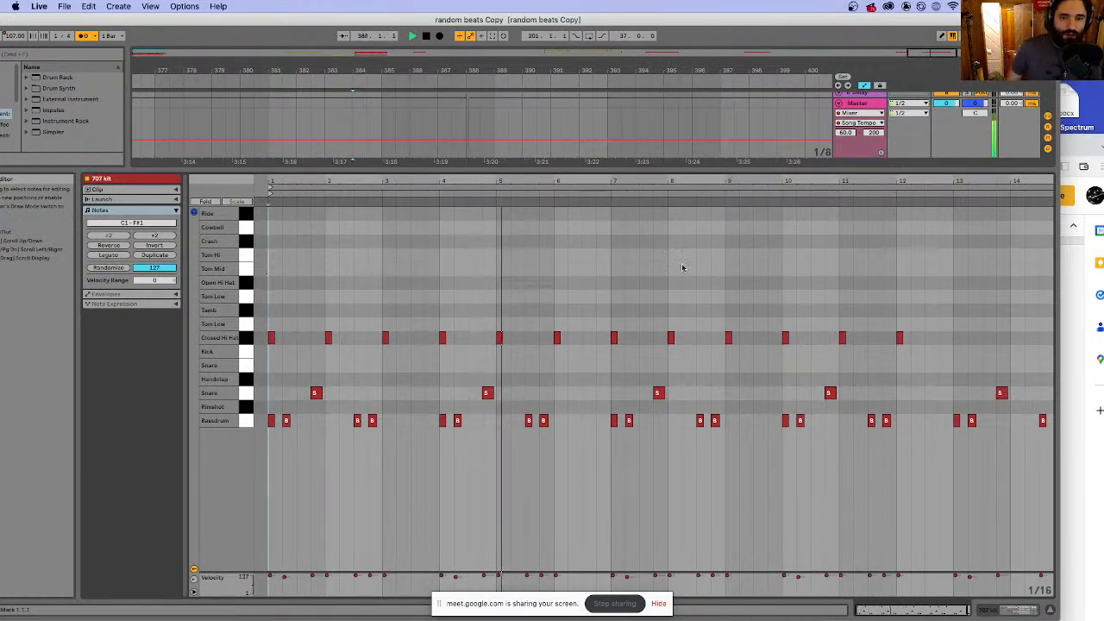
pyautogui.hscroll(1, 675, 266)
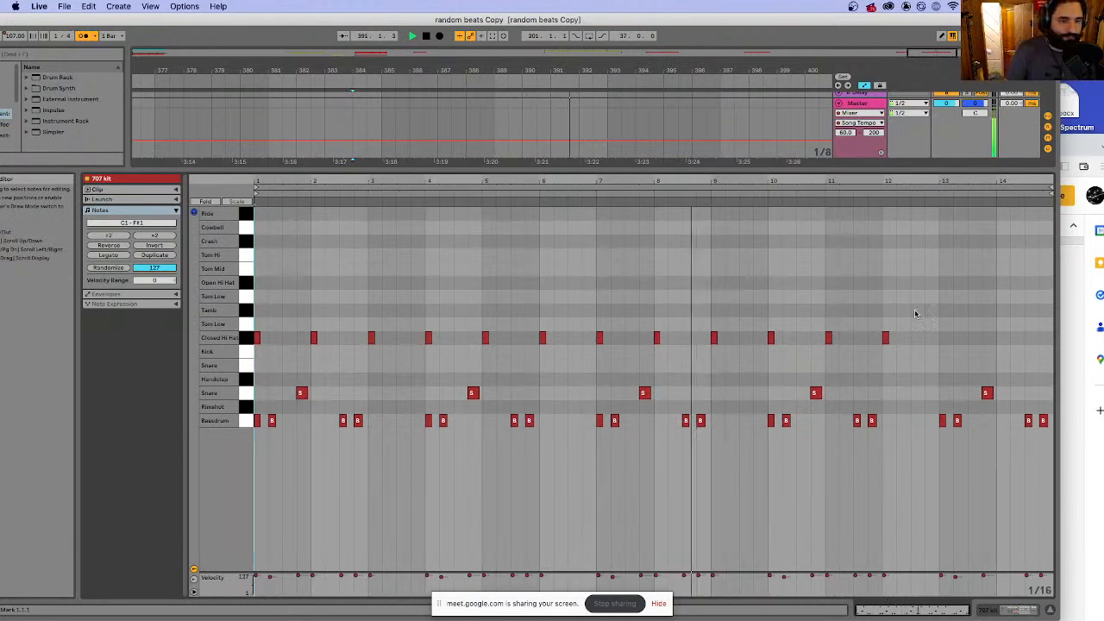
pyautogui.moveTo(924, 321); pyautogui.dragTo(1007, 346)
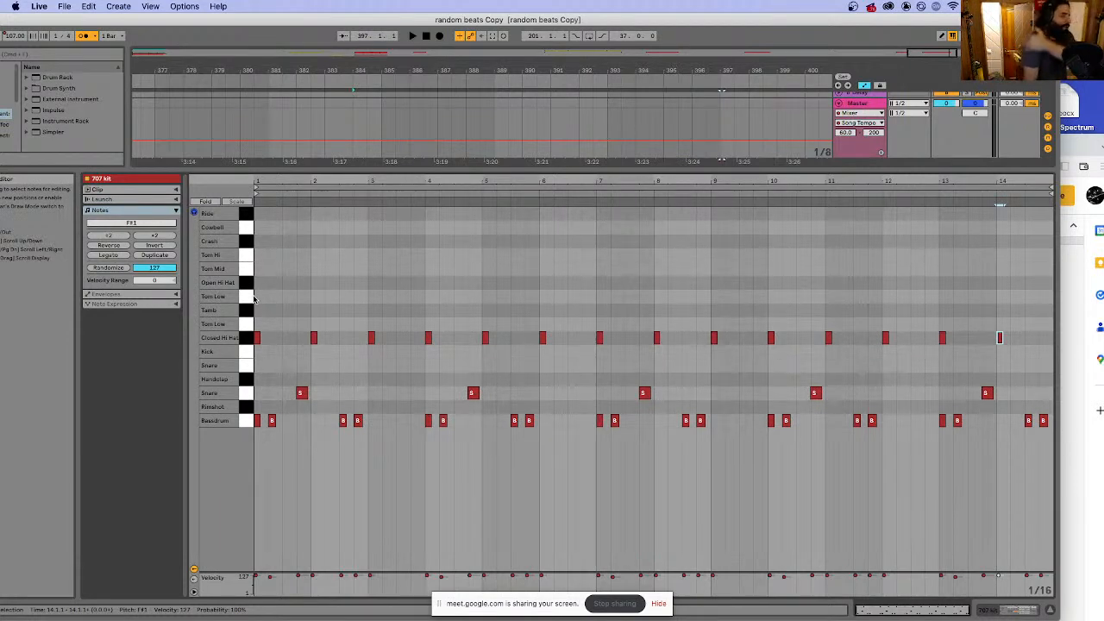
# - Play back the beat from the first snare and audition the closed hi-hat sound
pyautogui.click(297, 307)
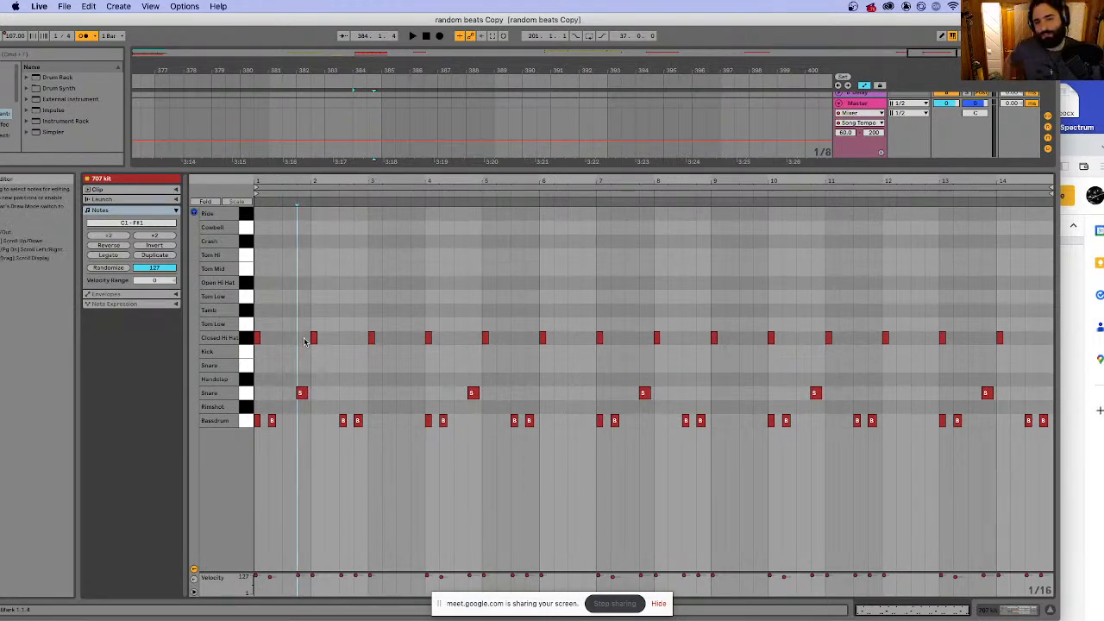
pyautogui.press('space')
pyautogui.press('space')
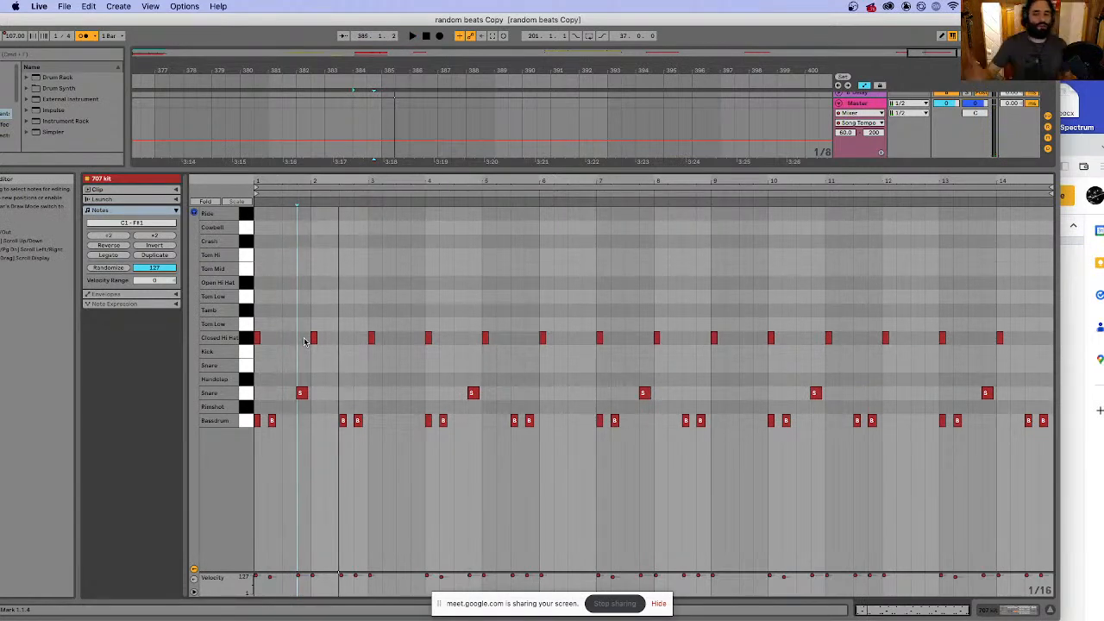
pyautogui.press('space')
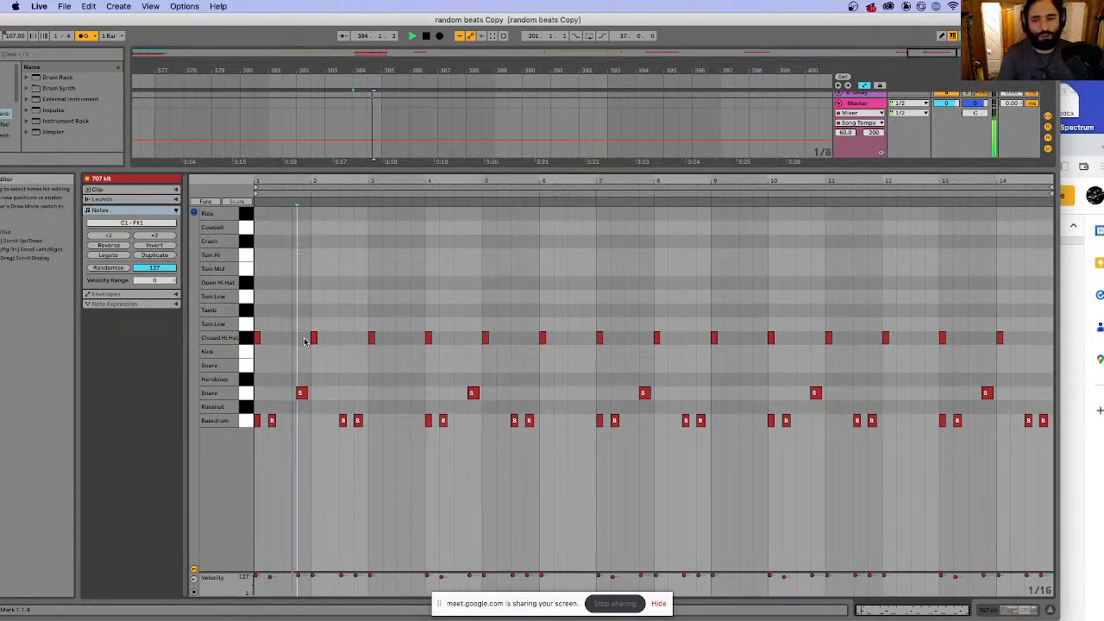
pyautogui.press('space')
pyautogui.click(244, 342)
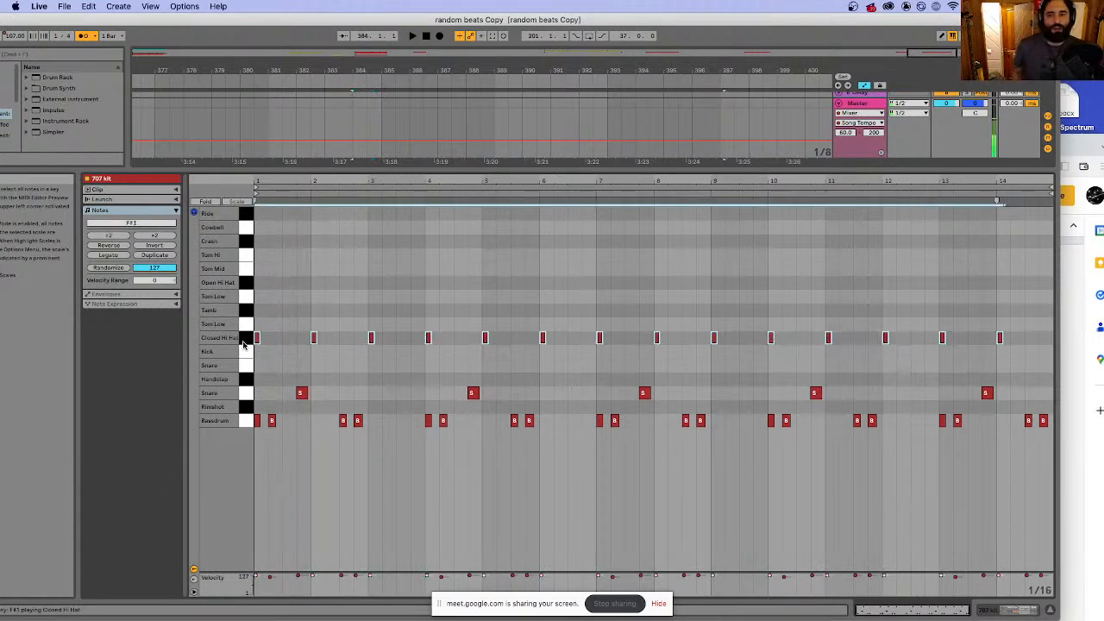
pyautogui.click(266, 354)
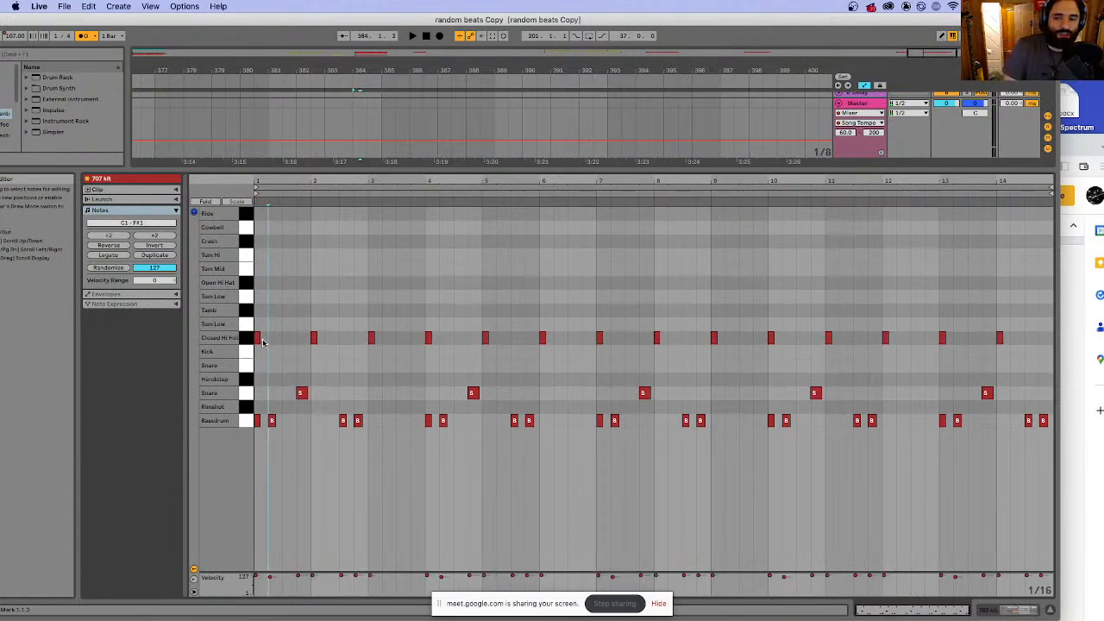
# - Try an extra closed hi-hat halfway between bars 1 and 2 and undo it
pyautogui.click(257, 339)
pyautogui.doubleClick(286, 340)
pyautogui.press('super+z')
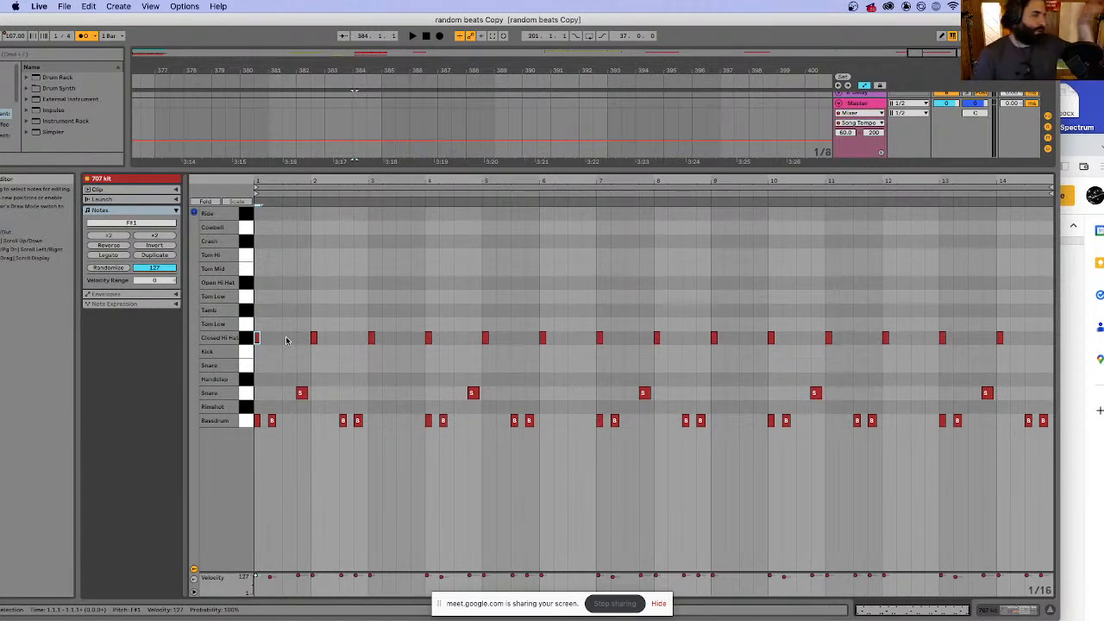
# - Add extra closed hi-hats at 2.1.3 and 5.1.3, doubling the bass drum hits, while playing the clip from the start
pyautogui.click(314, 337)
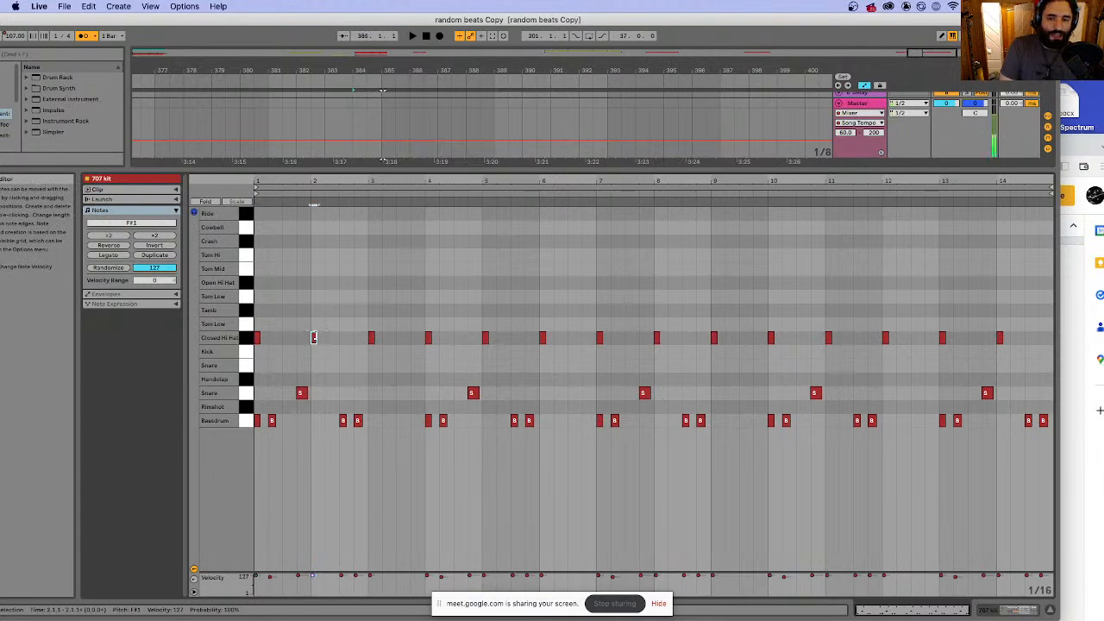
pyautogui.moveTo(314, 340); pyautogui.dragTo(347, 344)
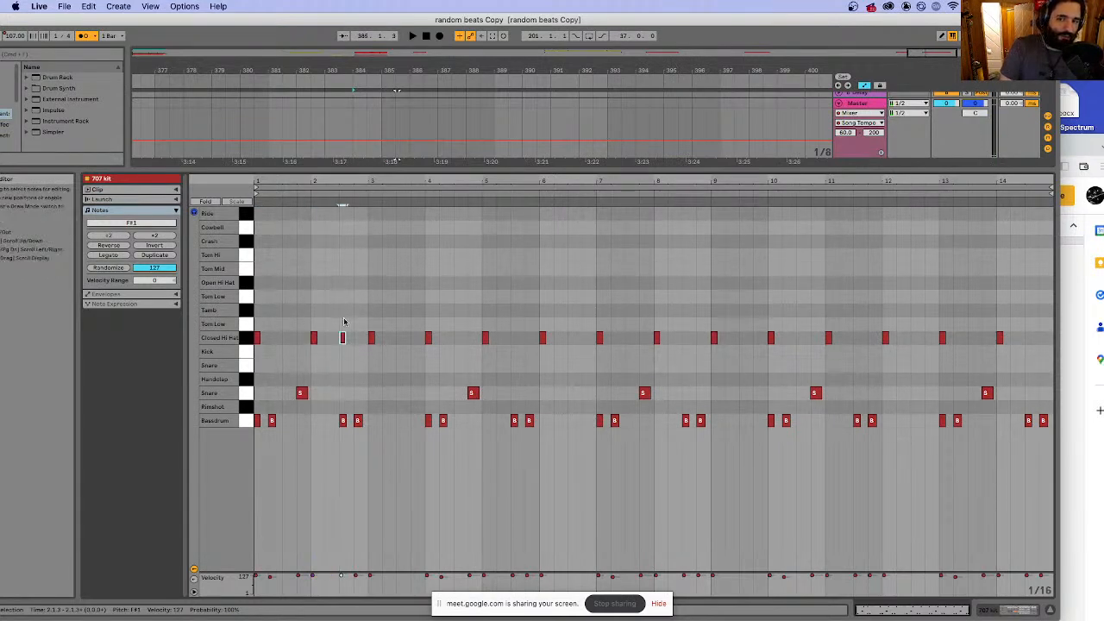
pyautogui.click(256, 296)
pyautogui.press('space')
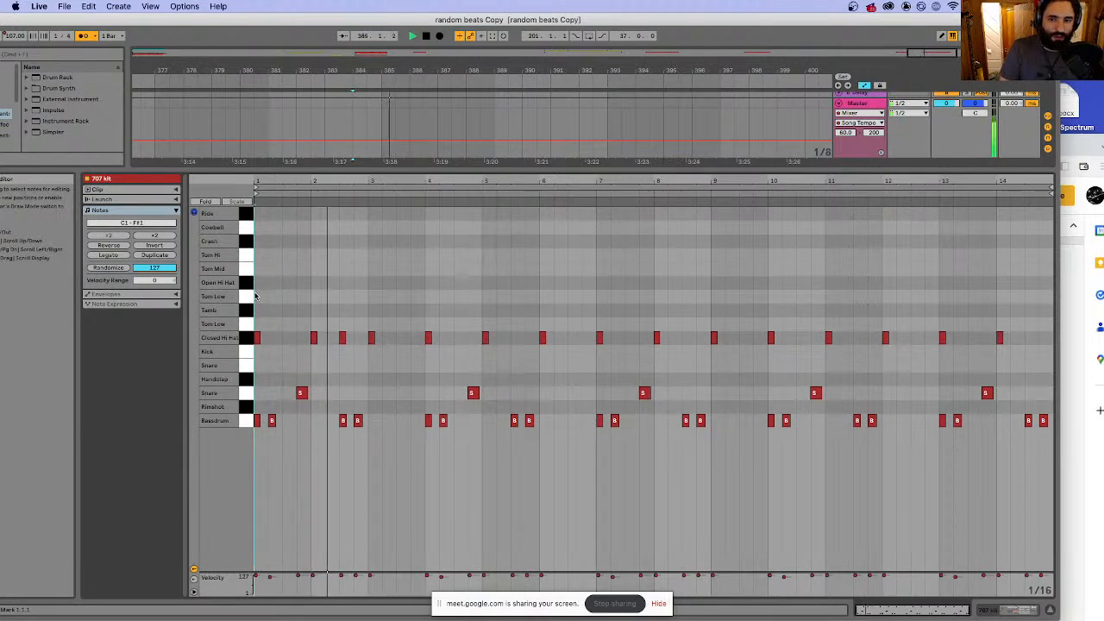
pyautogui.doubleClick(498, 337)
pyautogui.moveTo(505, 342); pyautogui.dragTo(518, 344)
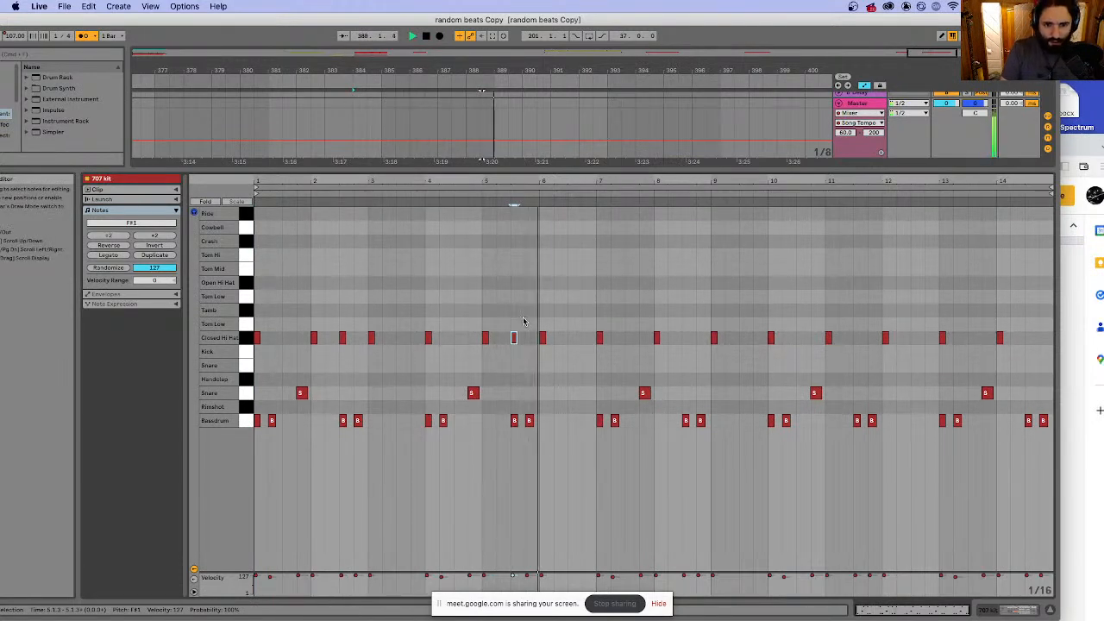
# - Try an extra closed hi-hat at 6.1.3, play the clip from the start, and delete that note
pyautogui.doubleClick(571, 338)
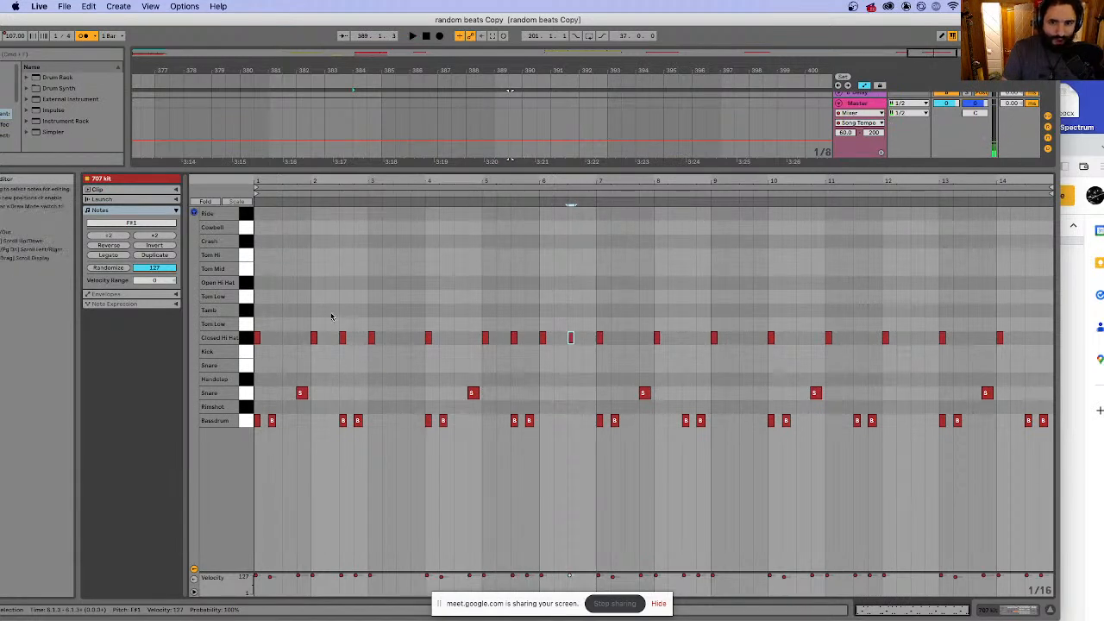
pyautogui.click(257, 301)
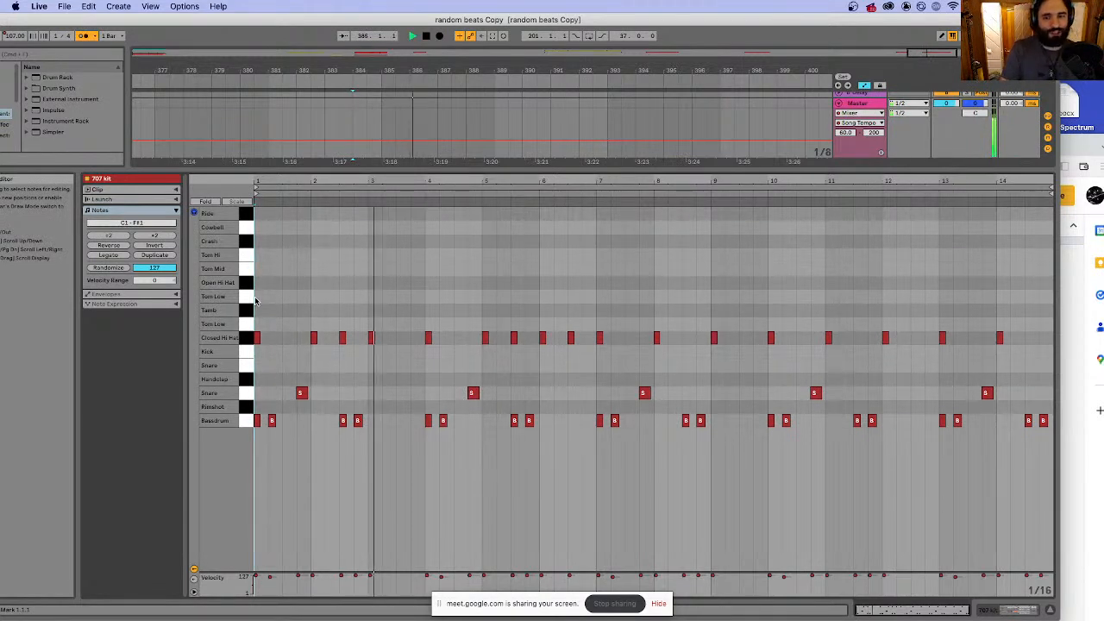
pyautogui.press('space')
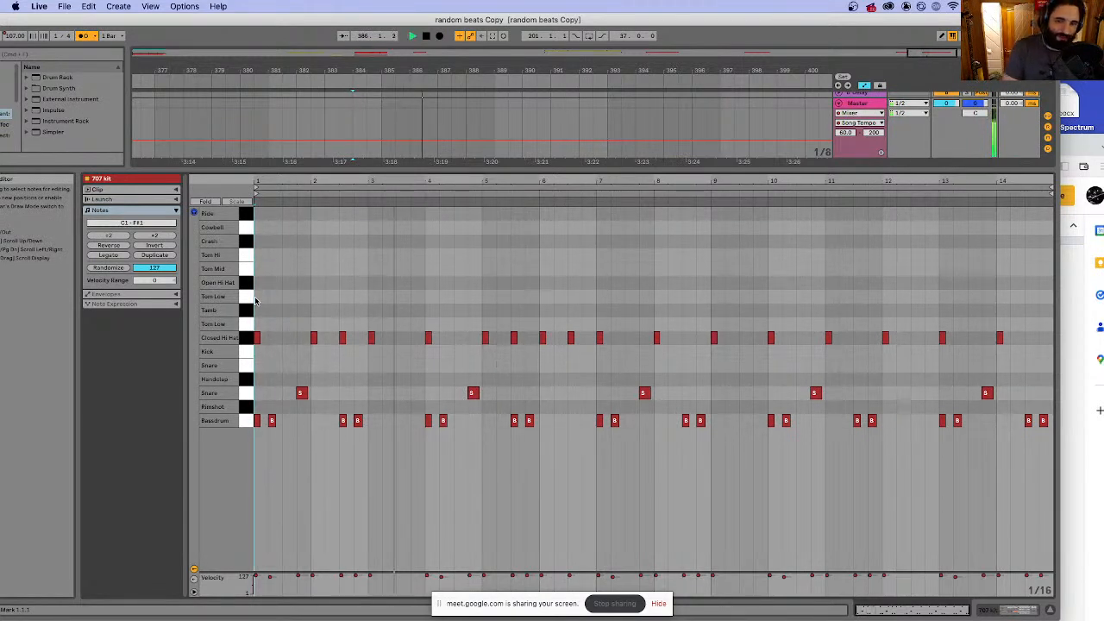
pyautogui.click(570, 339)
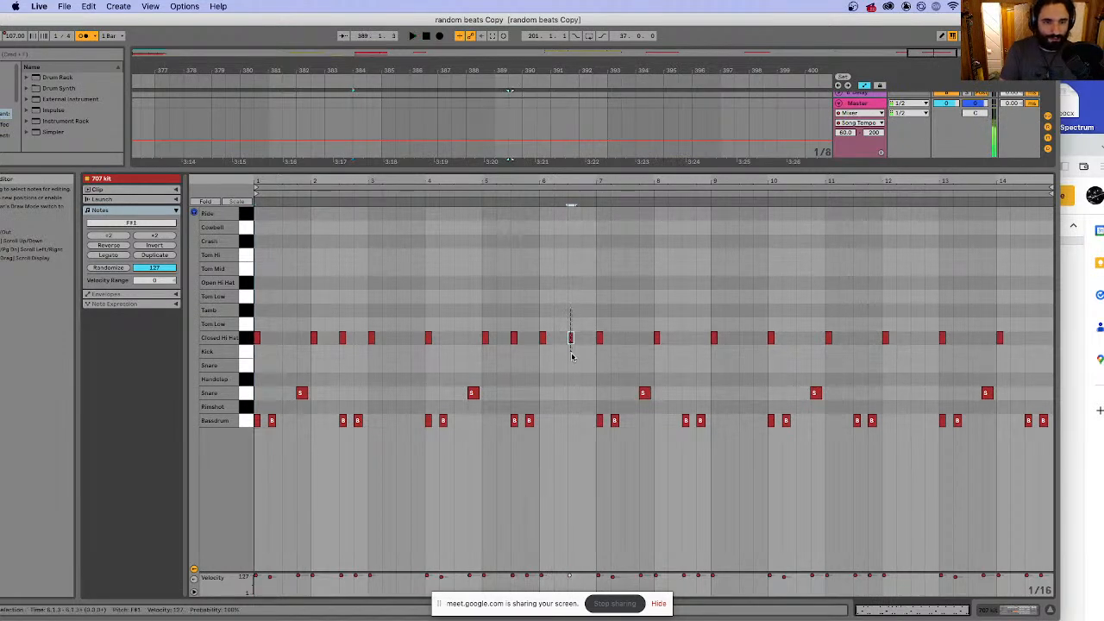
pyautogui.press('Delete')
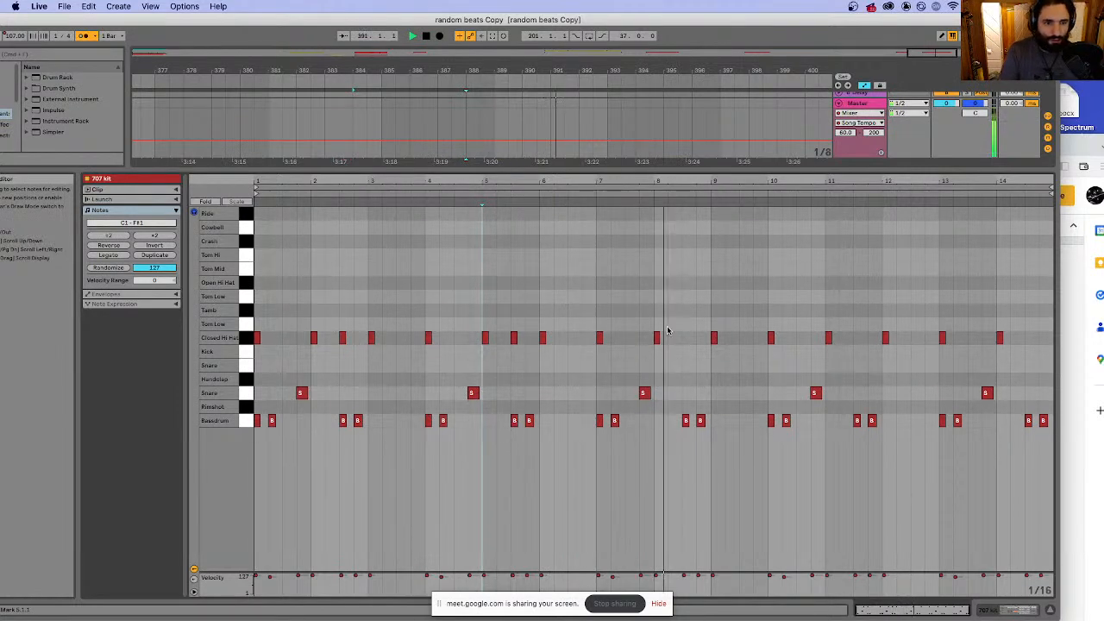
# - Copy closed hi-hats to 8.1.3, 10.1.3 and 13.1.3, checking the rhythm with playback
pyautogui.moveTo(656, 341); pyautogui.dragTo(684, 342)
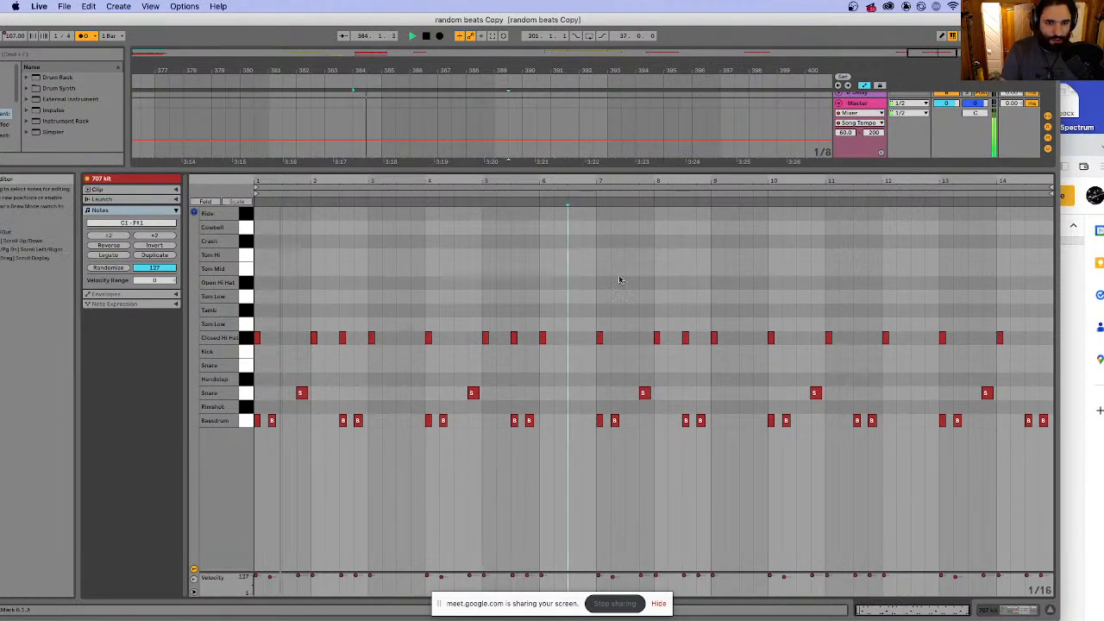
pyautogui.click(585, 203)
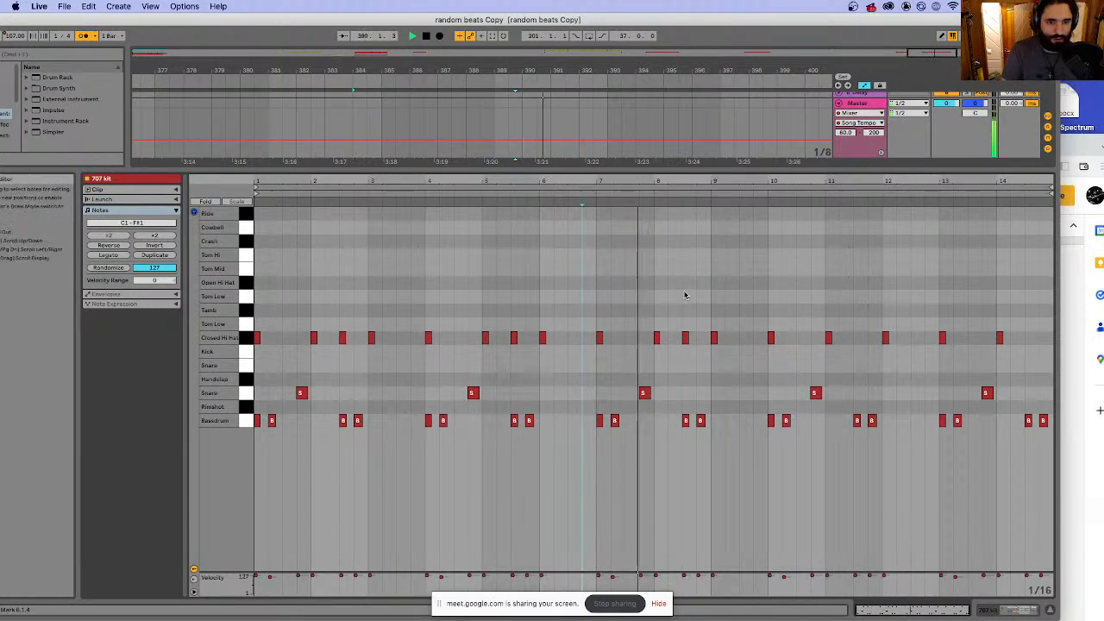
pyautogui.press('space')
pyautogui.moveTo(773, 341); pyautogui.dragTo(802, 343)
pyautogui.press('space')
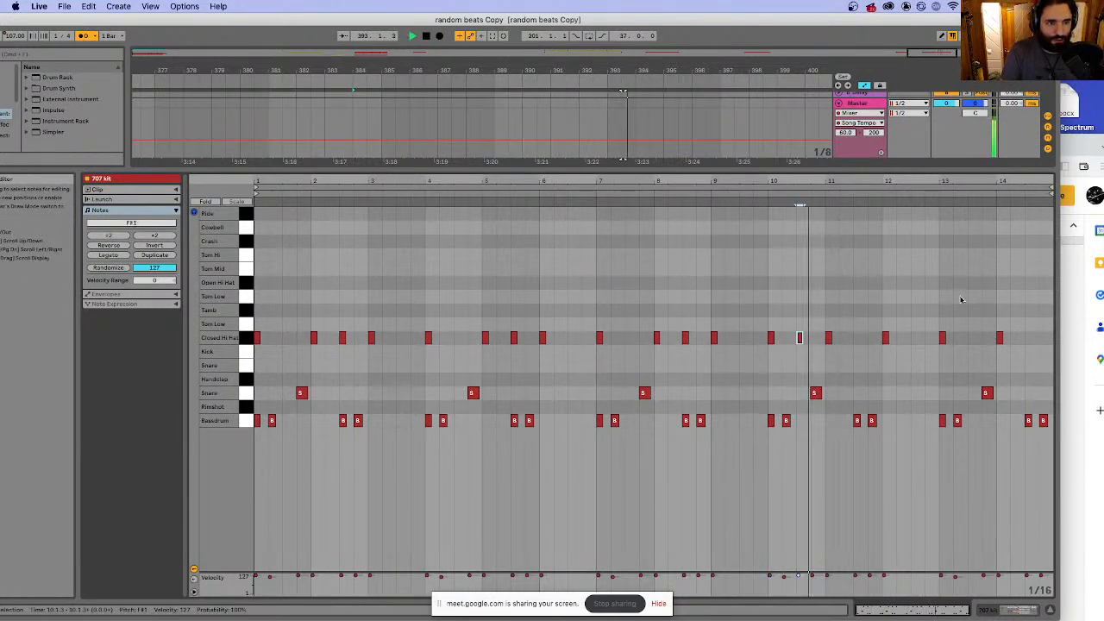
pyautogui.click(946, 339)
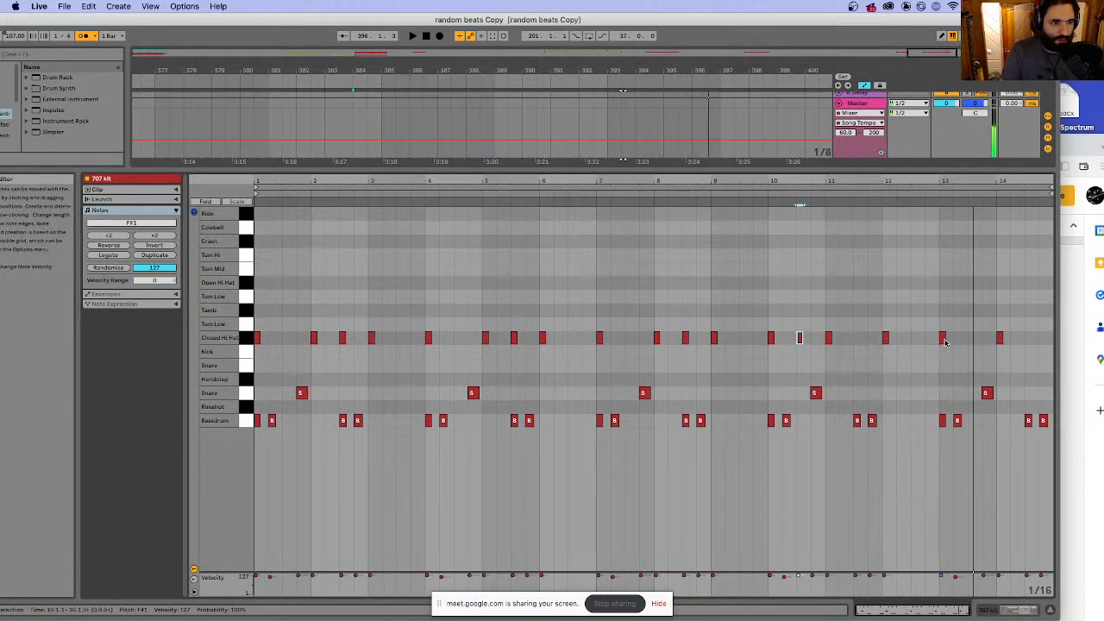
pyautogui.moveTo(946, 338); pyautogui.dragTo(972, 339)
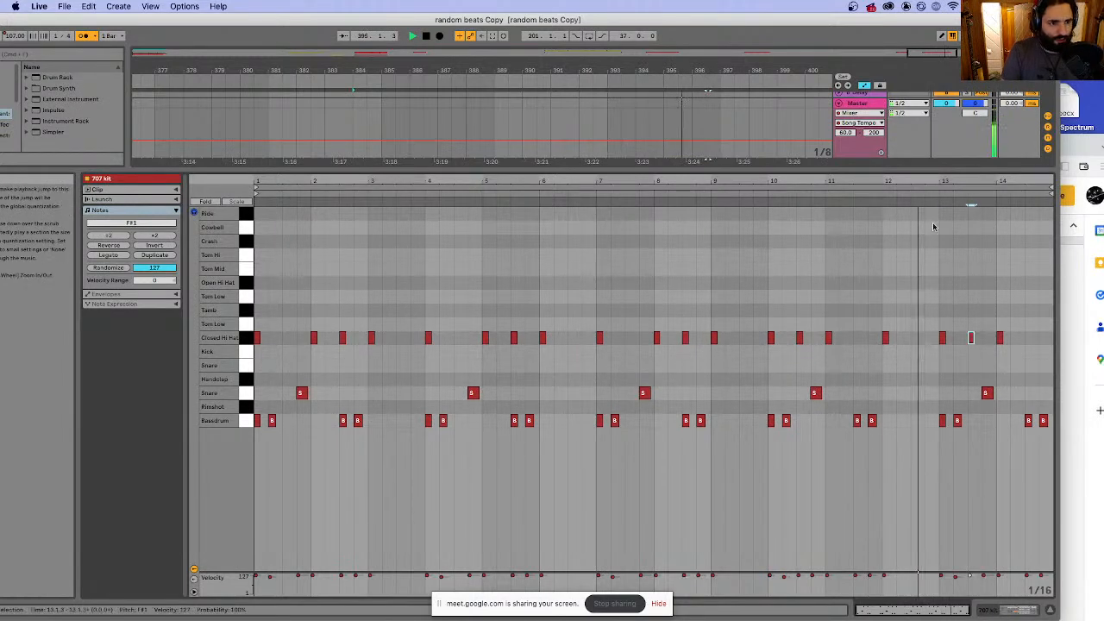
# - Set the clip's note grid to a fixed 1/32 and copy the closed hi-hat at bar 2 to the Ride lane
pyautogui.click(373, 359)
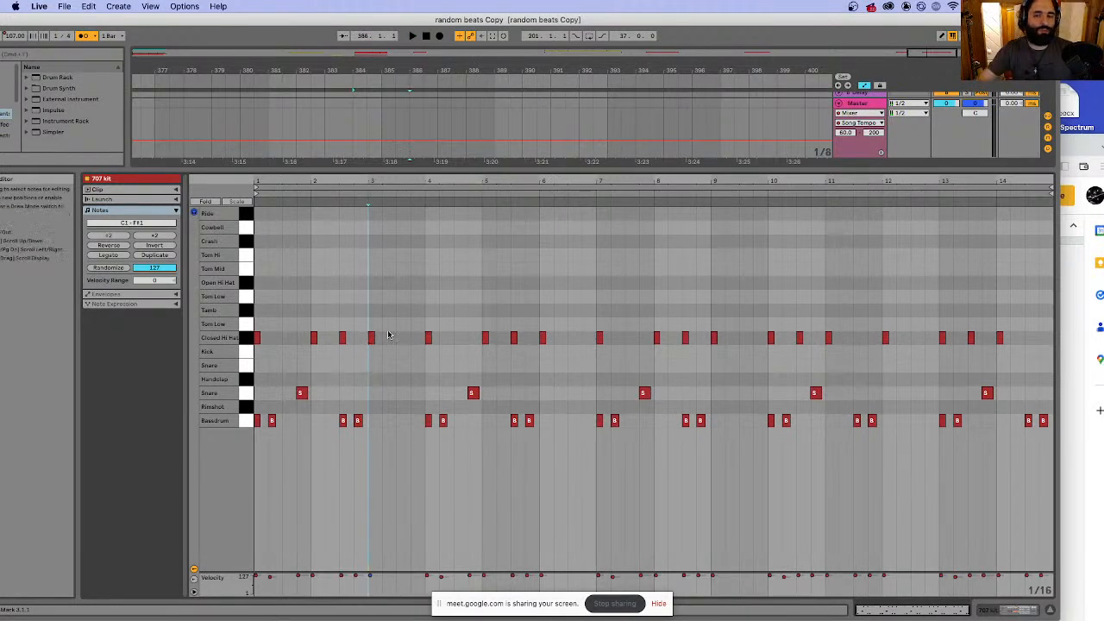
pyautogui.rightClick(385, 324)
pyautogui.click(315, 313)
pyautogui.rightClick(343, 309)
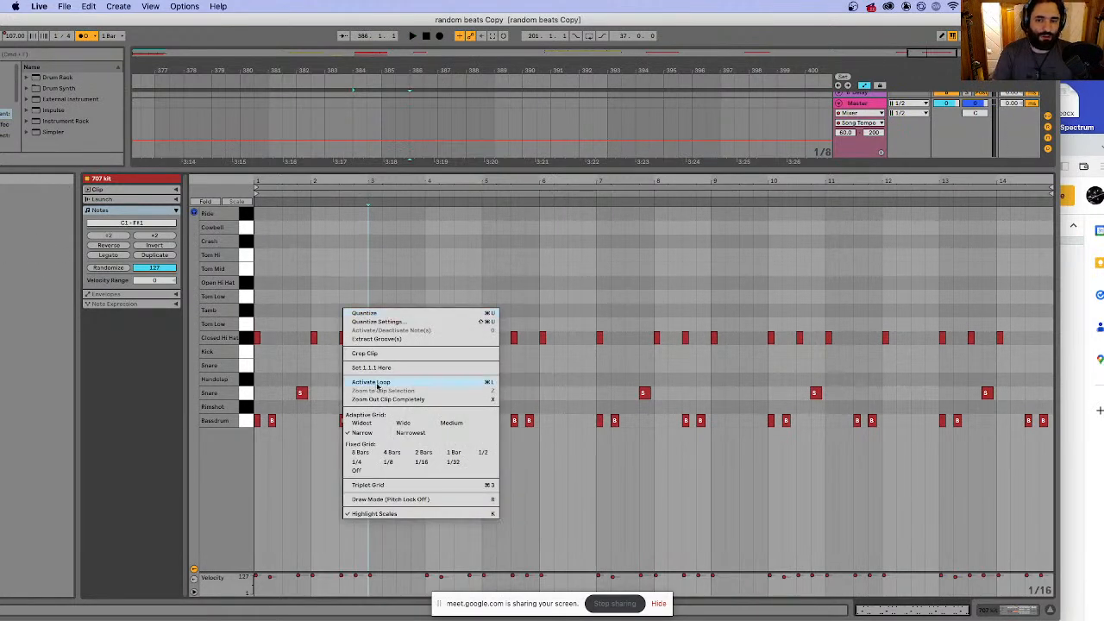
pyautogui.click(453, 462)
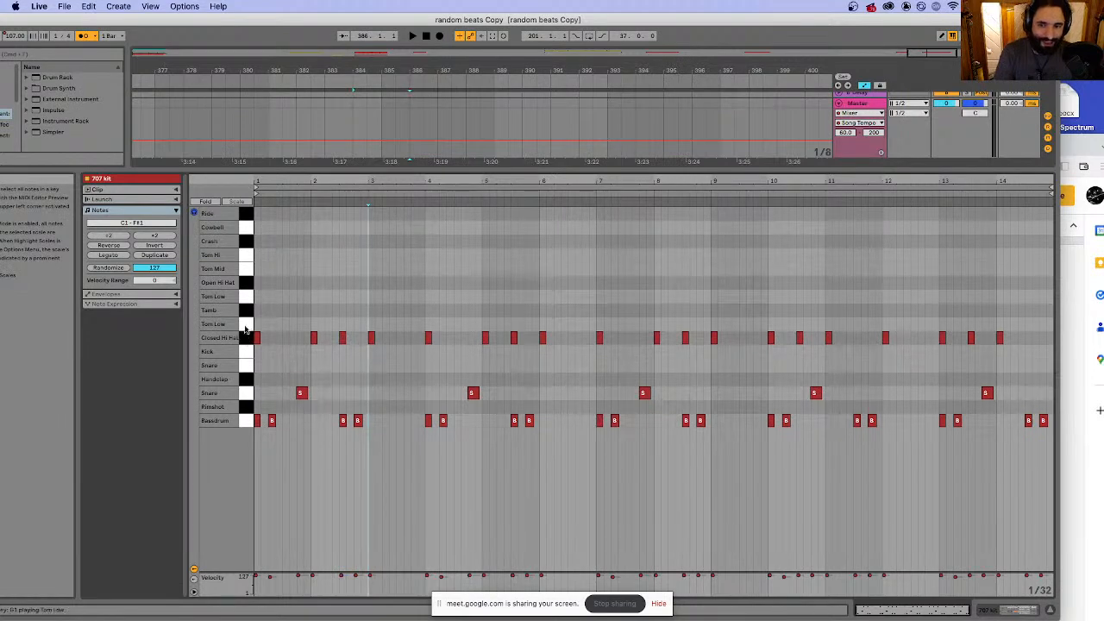
pyautogui.click(314, 338)
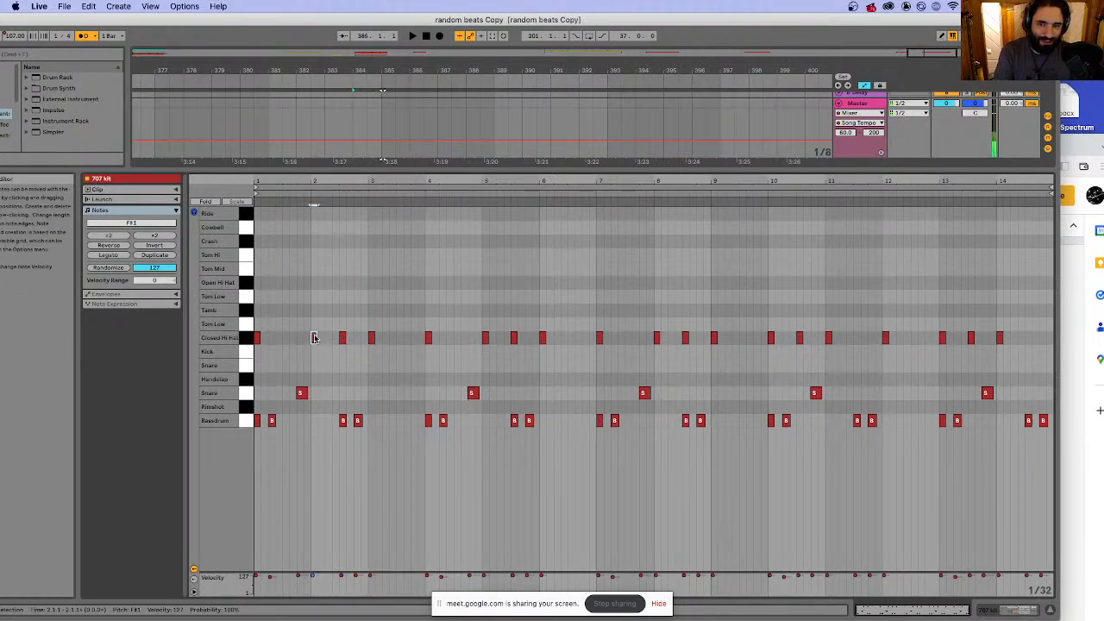
pyautogui.moveTo(314, 338); pyautogui.dragTo(314, 215)
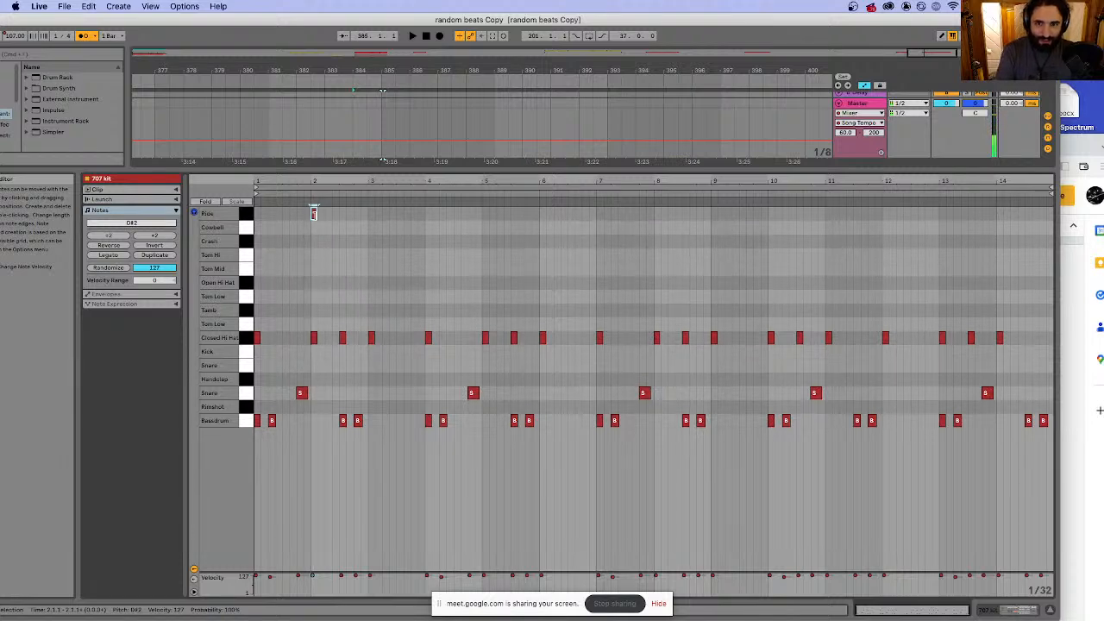
# - Try a run of consecutive 1/32 ride notes through bar 2, play it, and undo the duplicates
pyautogui.press('super+d')
pyautogui.press('super+d')
pyautogui.press('super+d')
pyautogui.press('super+d')
pyautogui.press('super+d')
pyautogui.press('super+d')
pyautogui.press('super+d')
pyautogui.press('super+d')
pyautogui.click(303, 250)
pyautogui.press('space')
pyautogui.press('space')
pyautogui.press('super+z')
pyautogui.press('super+z')
pyautogui.press('super+z')
pyautogui.press('super+z')
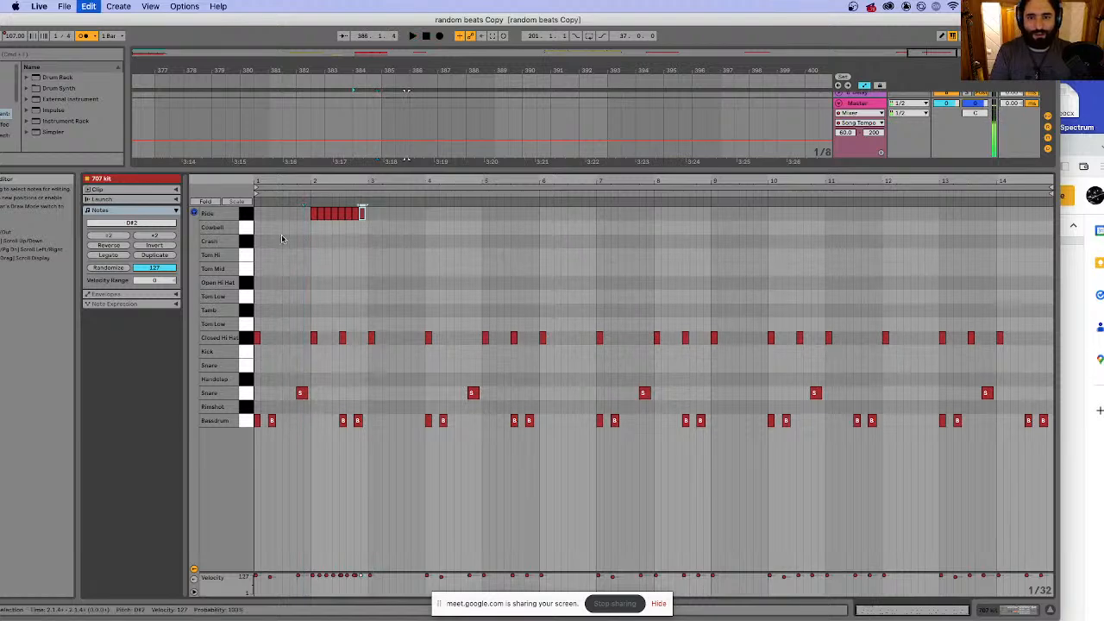
pyautogui.press('super+z')
pyautogui.press('super+z')
pyautogui.press('super+z')
pyautogui.press('super+z')
# - Copy the ride note to 2.1.2, 2.1.3 and 2.1.4, and play the clip from just before bar 2
pyautogui.moveTo(314, 216); pyautogui.dragTo(357, 217)
pyautogui.click(302, 230)
pyautogui.press('space')
pyautogui.press('space')
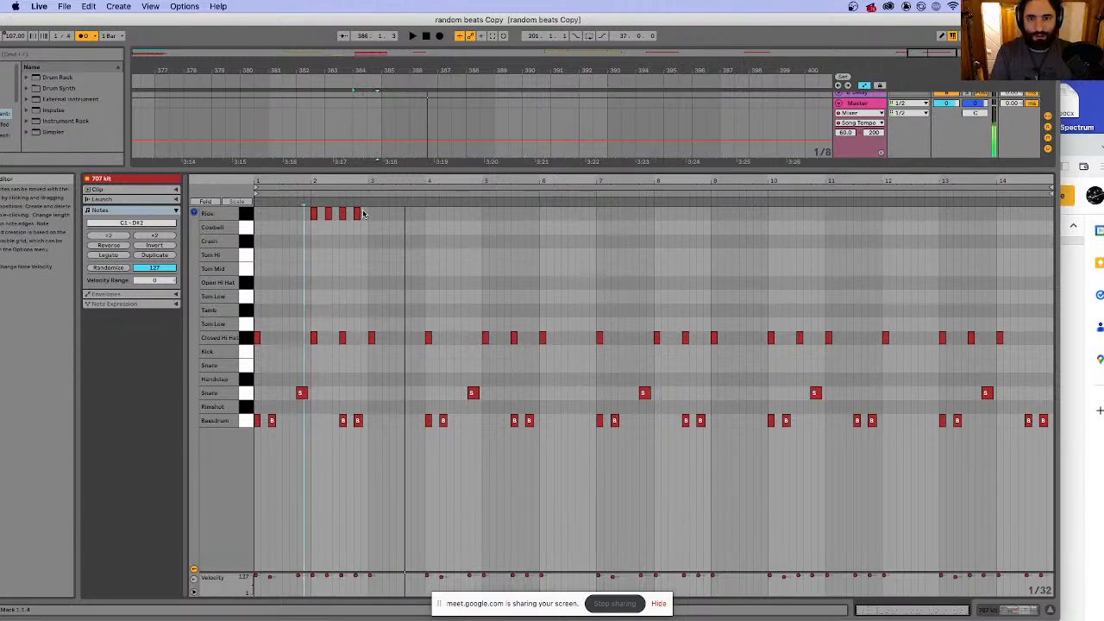
# - Duplicate the four ride notes of bar 2 across bars 3 and 4, and play the clip from the start
pyautogui.moveTo(305, 228); pyautogui.dragTo(428, 217)
pyautogui.press('super+d')
pyautogui.press('super+d')
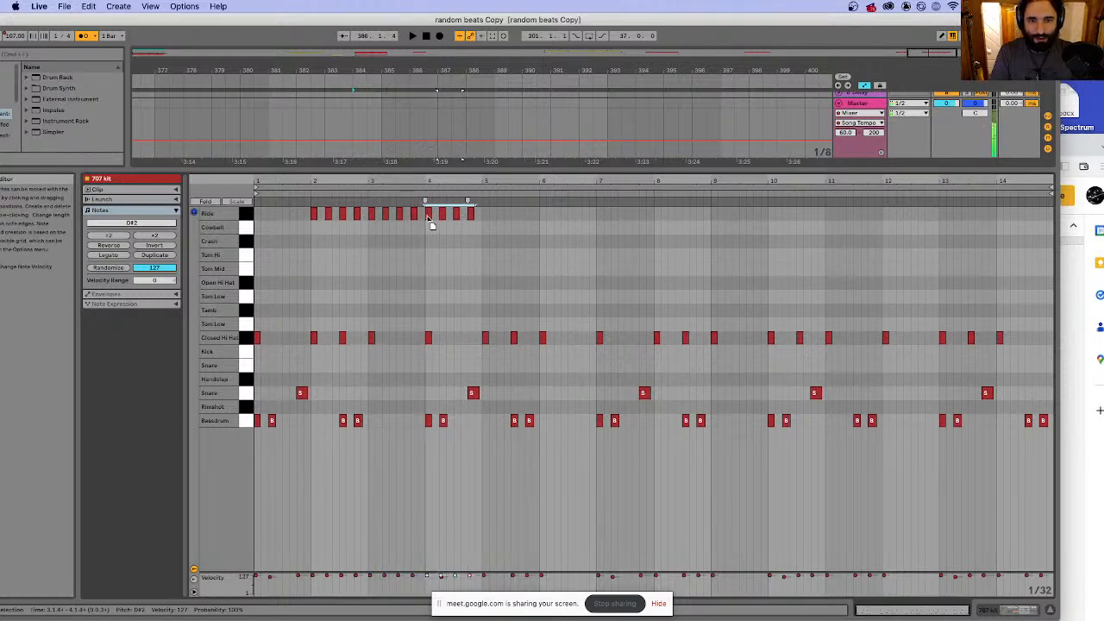
pyautogui.click(251, 231)
pyautogui.press('space')
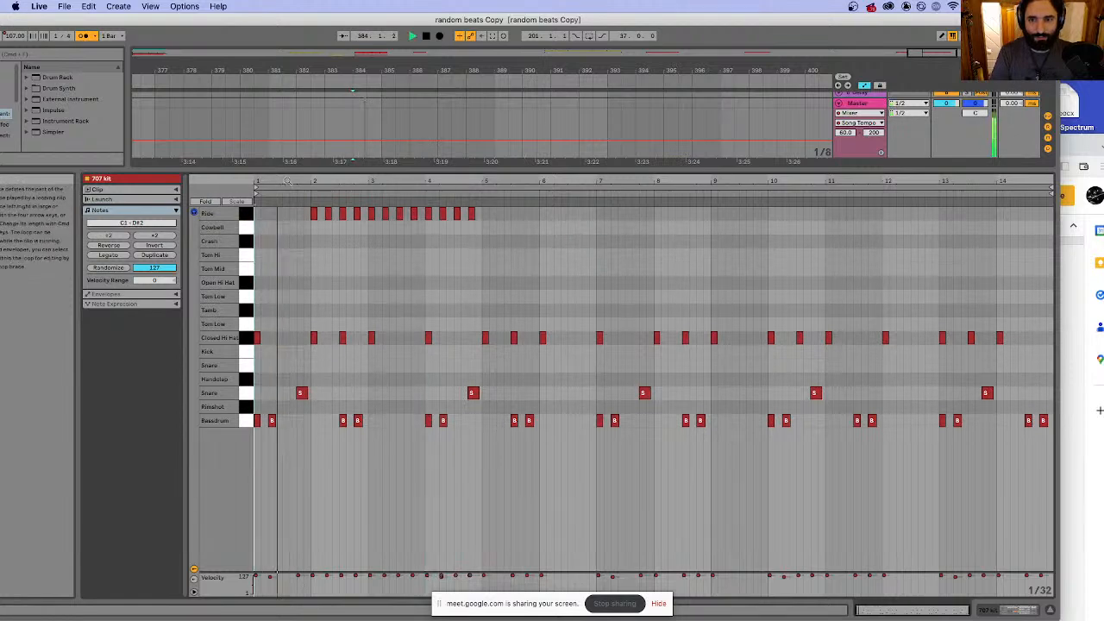
# - Duplicate the ride notes of bars 2 to 4, move the copies to start at bar 5, and replay the clip
pyautogui.moveTo(497, 210); pyautogui.dragTo(303, 216)
pyautogui.press('super+d')
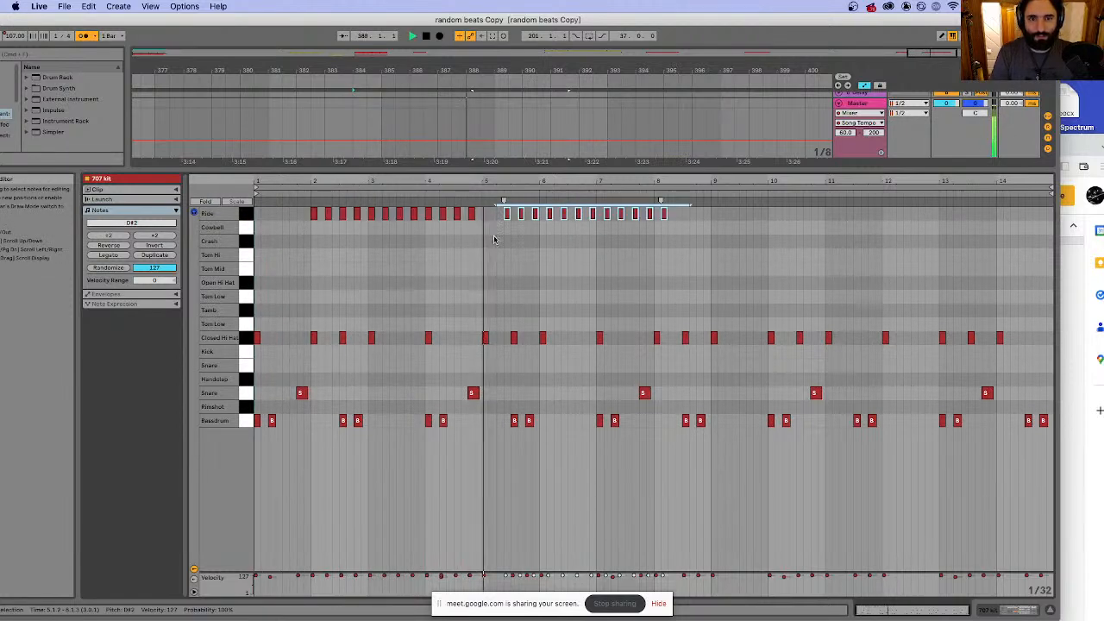
pyautogui.press('space')
pyautogui.moveTo(506, 219); pyautogui.dragTo(486, 222)
pyautogui.press('space')
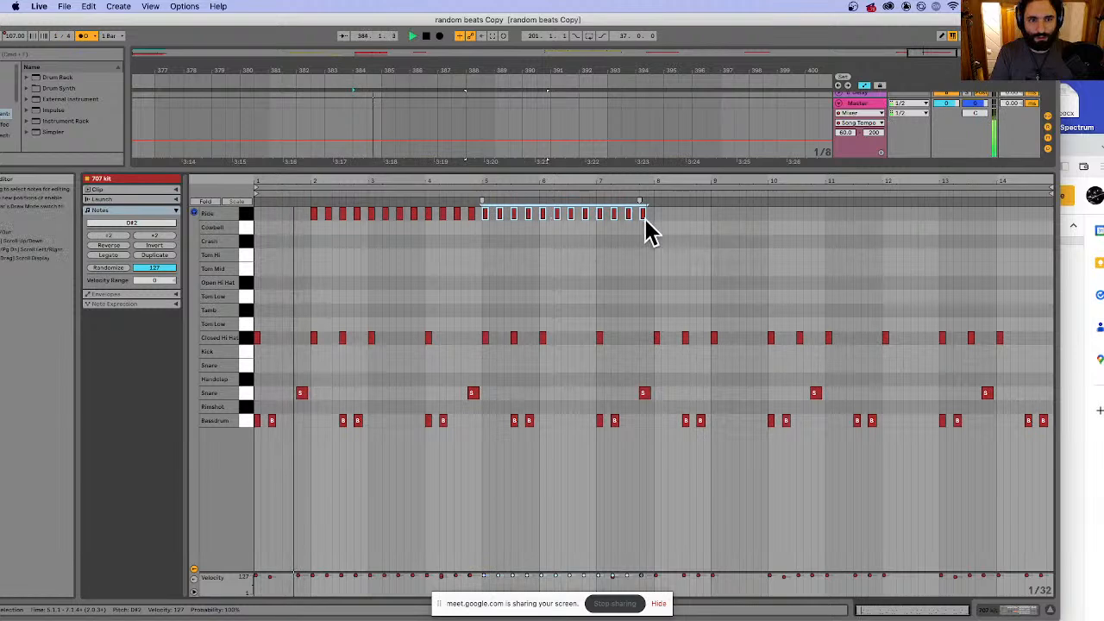
# - Duplicate the Ride notes of bars 2 to 7 into bars 8 to 13 and stop playback
pyautogui.moveTo(648, 226); pyautogui.dragTo(317, 242)
pyautogui.press('super+d')
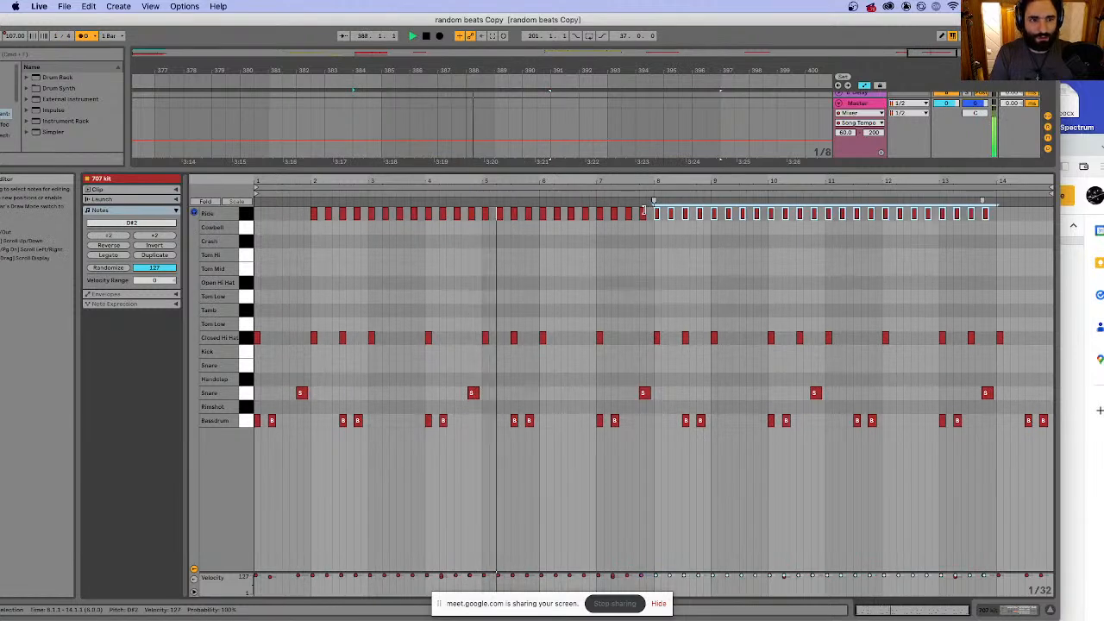
pyautogui.press('space')
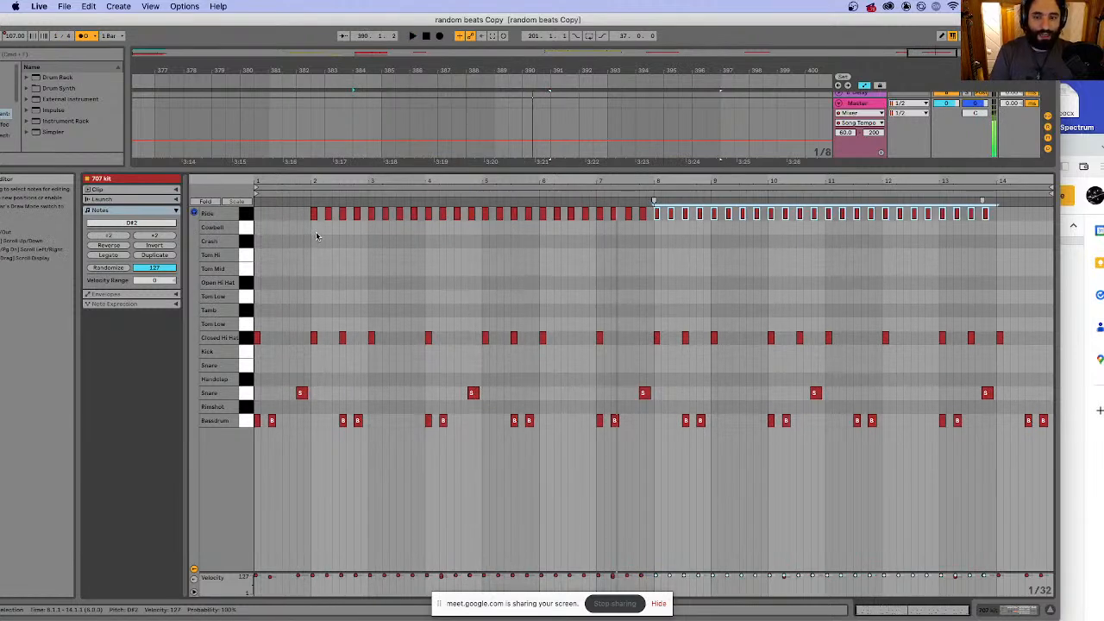
# - Randomize the velocities of all Ride notes with an amount of 127 and a negative velocity range, and play the result
pyautogui.click(245, 213)
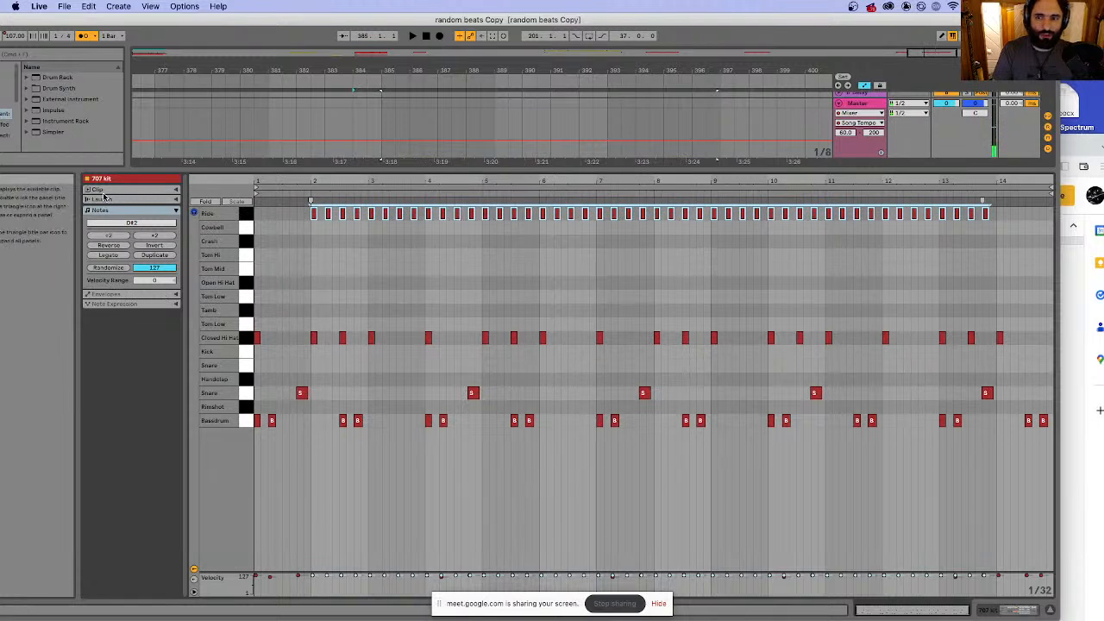
pyautogui.moveTo(155, 280); pyautogui.dragTo(155, 311)
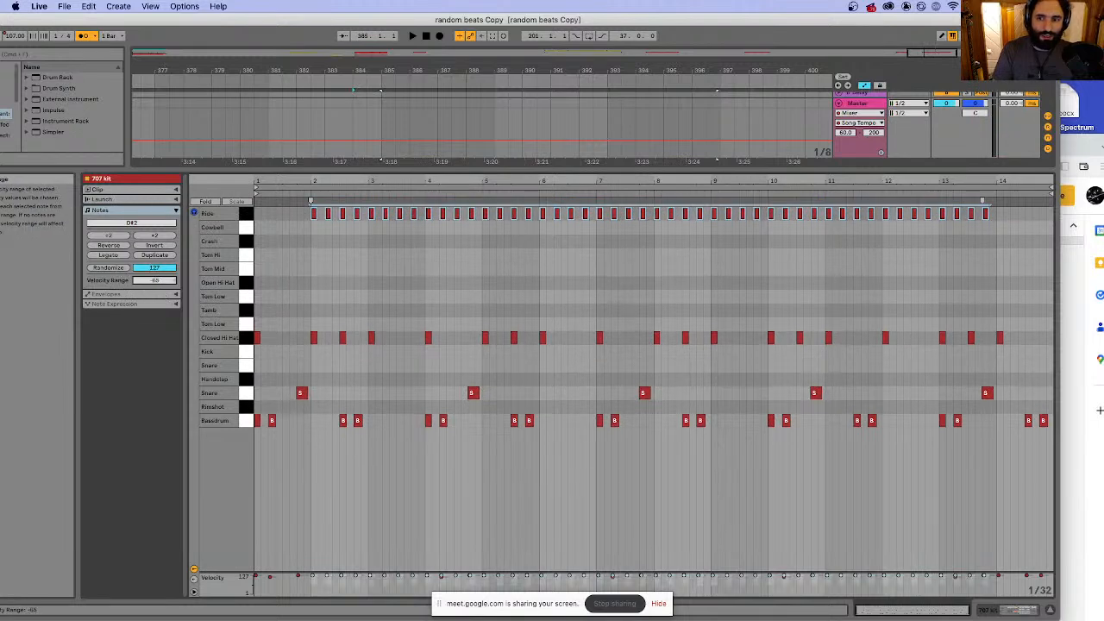
pyautogui.click(122, 270)
pyautogui.press('space')
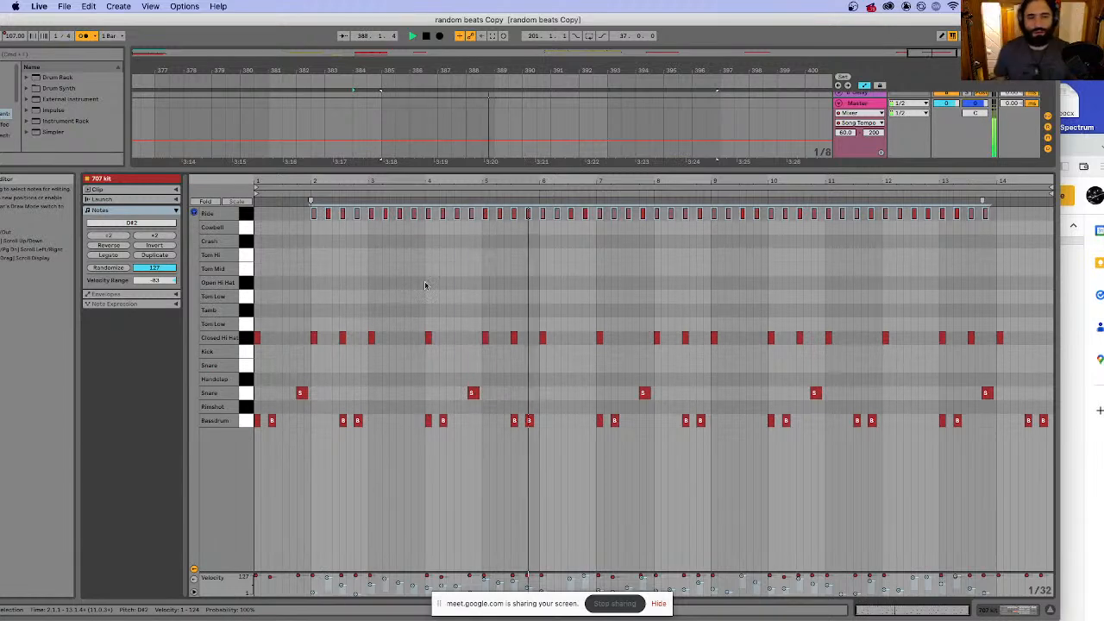
pyautogui.click(518, 272)
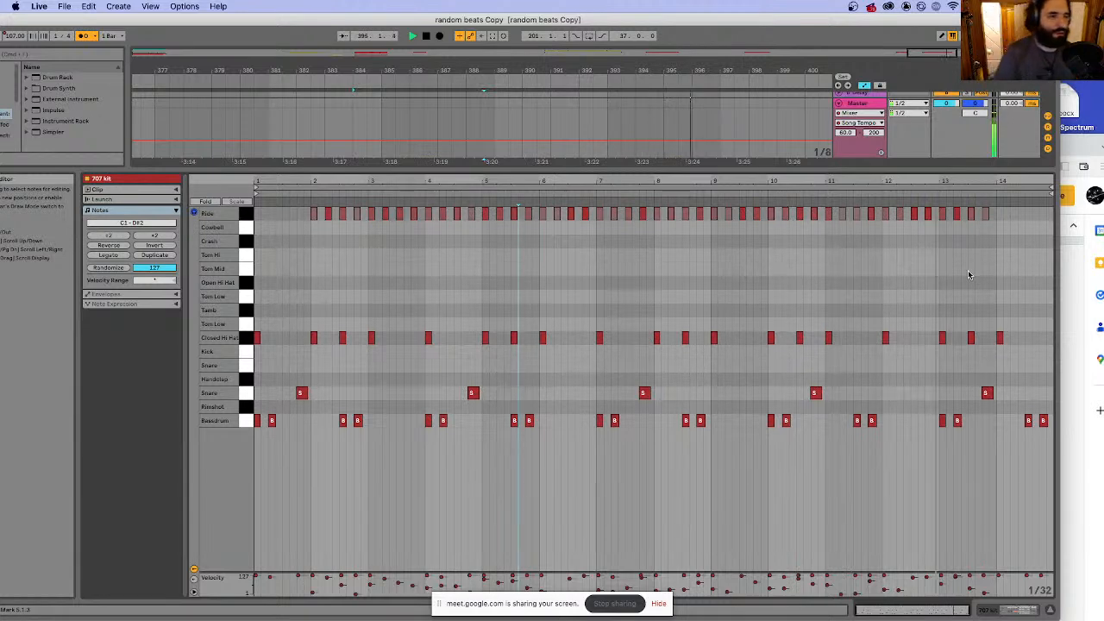
pyautogui.press('space')
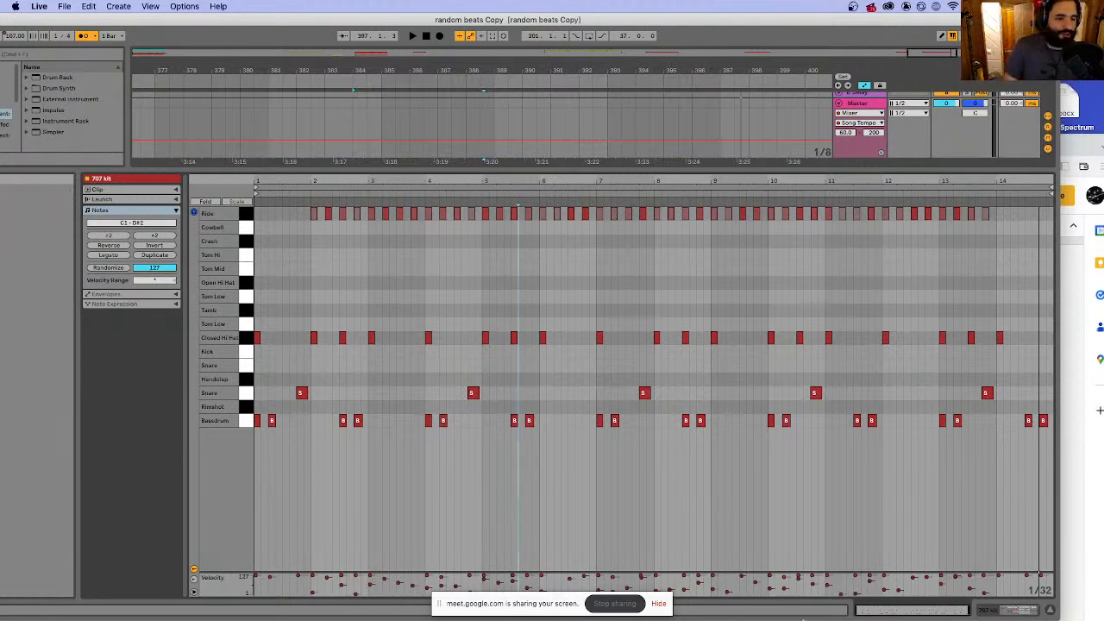
# - Return to the arrangement and record a new bass drum and snare pattern on the 707 kit track, after the existing clip
pyautogui.click(1050, 610)
pyautogui.click(774, 218)
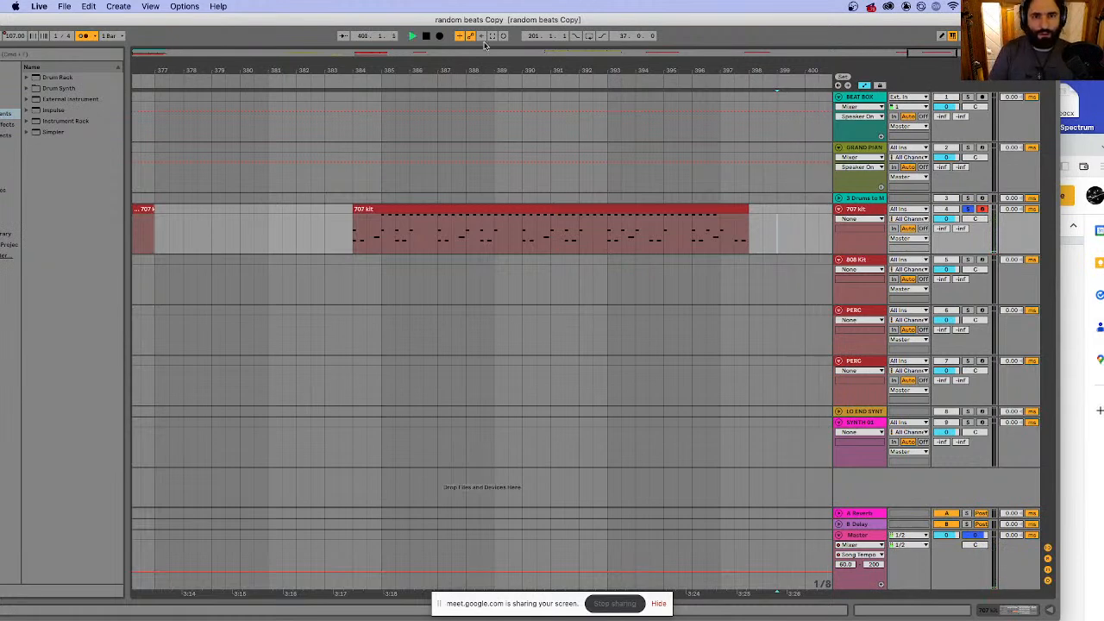
pyautogui.click(439, 36)
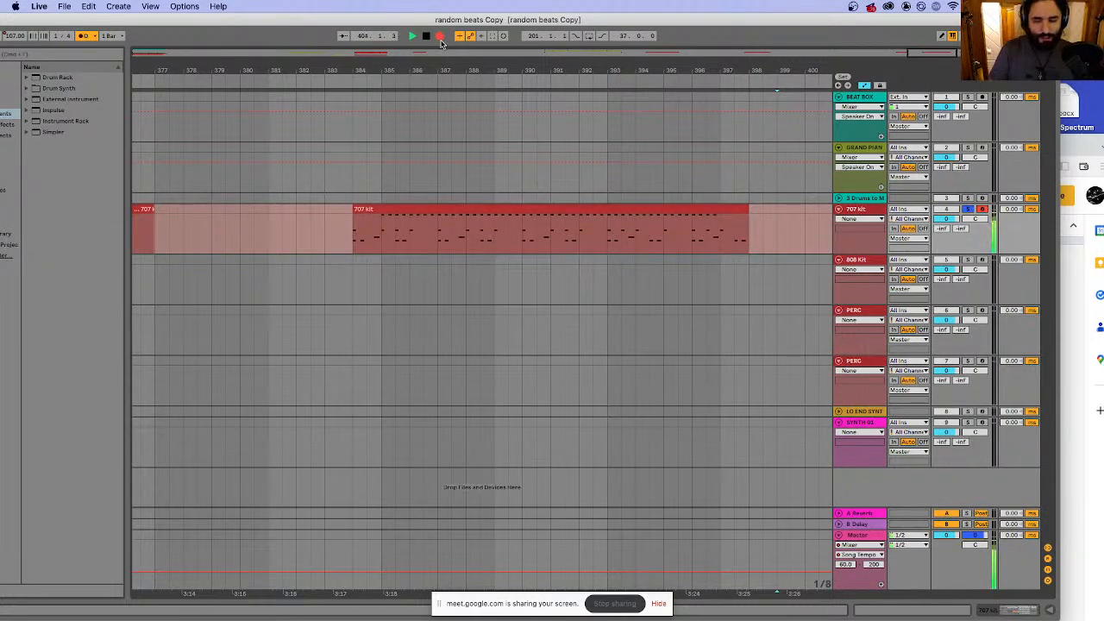
pyautogui.click(440, 37)
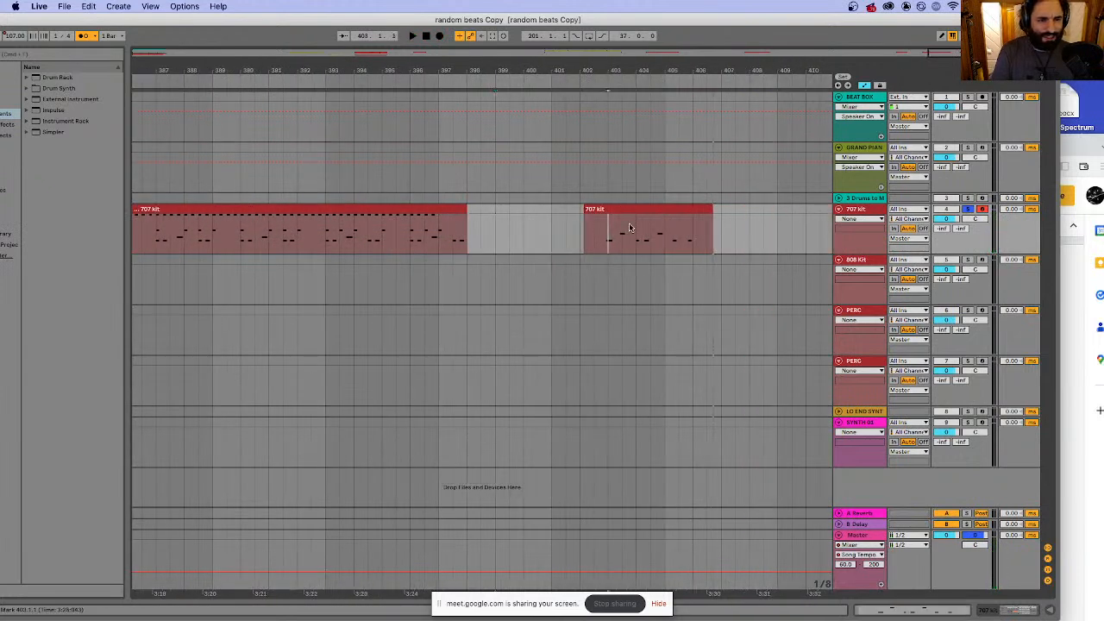
# - Open the newly recorded clip, align its off-beat bass drum and snare notes to the 1/16 grid, and play it from bar 2
pyautogui.click(621, 210)
pyautogui.doubleClick(620, 211)
pyautogui.click(417, 422)
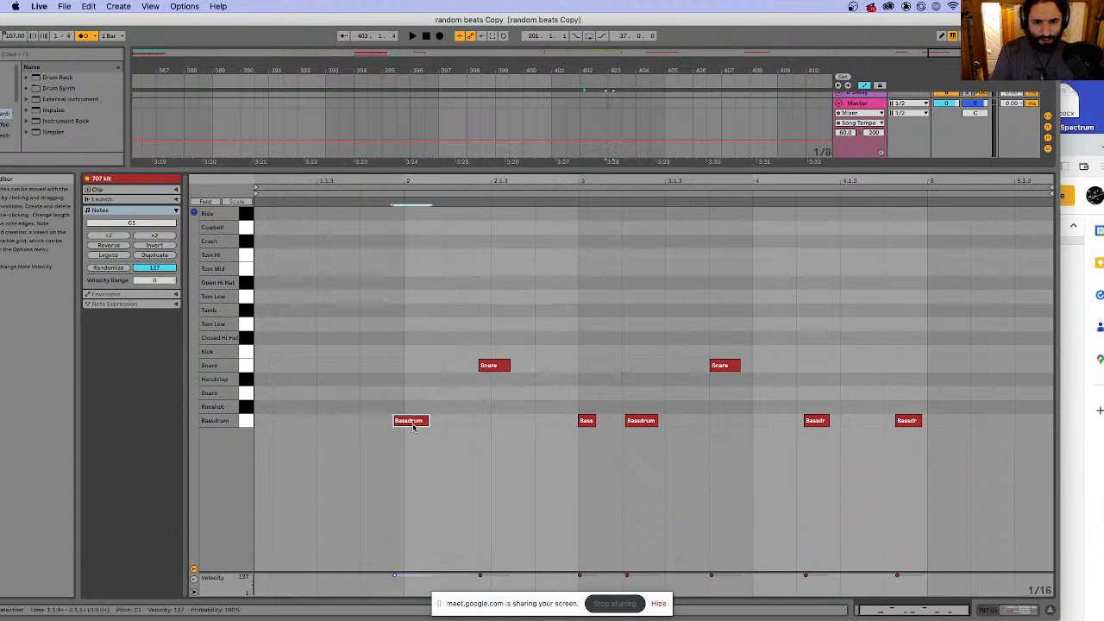
pyautogui.moveTo(422, 436); pyautogui.dragTo(431, 434)
pyautogui.moveTo(496, 367); pyautogui.dragTo(509, 368)
pyautogui.click(638, 423)
pyautogui.moveTo(638, 429); pyautogui.dragTo(635, 423)
pyautogui.moveTo(816, 428); pyautogui.dragTo(807, 434)
pyautogui.moveTo(918, 428)
pyautogui.mouseDown()
pyautogui.moveTo(887, 427)
pyautogui.moveTo(904, 434)
pyautogui.mouseUp()
pyautogui.click(402, 276)
pyautogui.press('space')
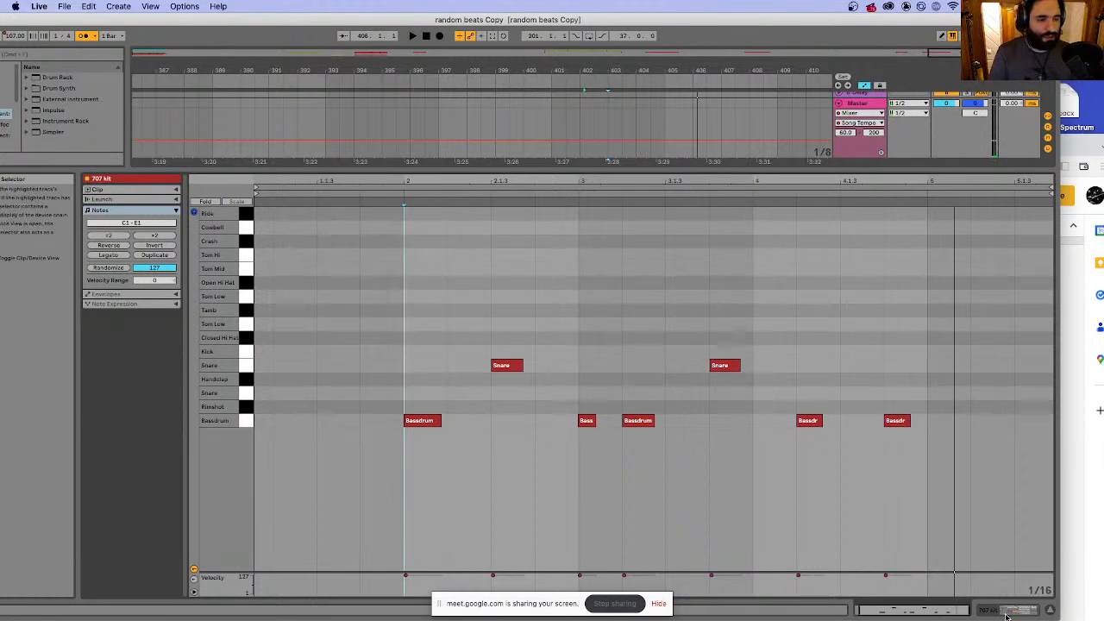
# - Trim the new 707 kit clip to bars 403–406 by splitting it at both positions and deleting the outer pieces
pyautogui.click(1051, 610)
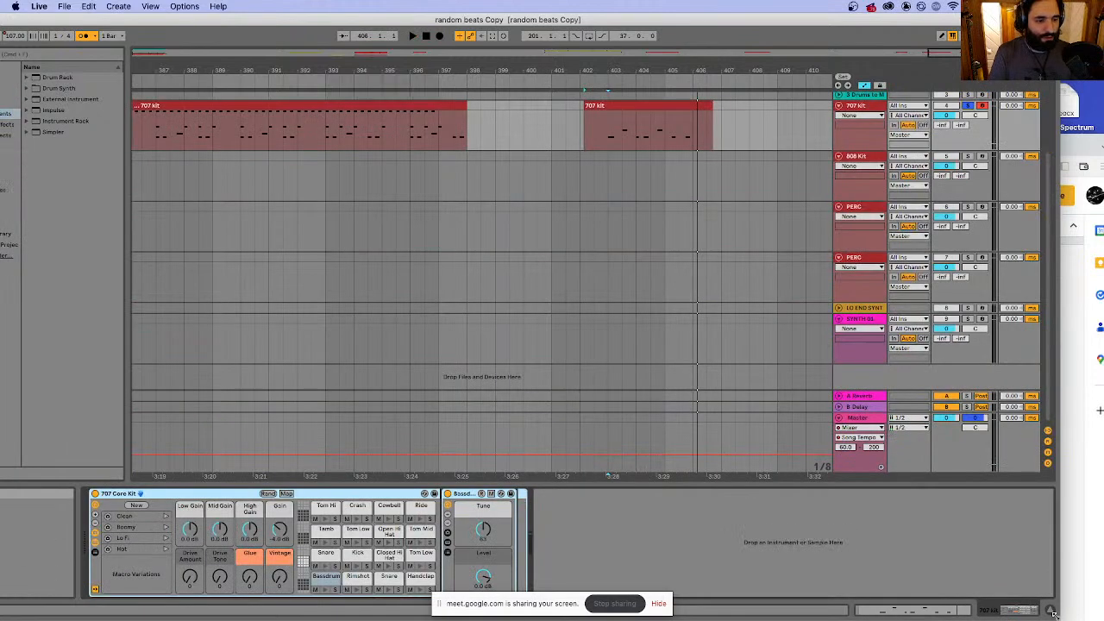
pyautogui.click(607, 127)
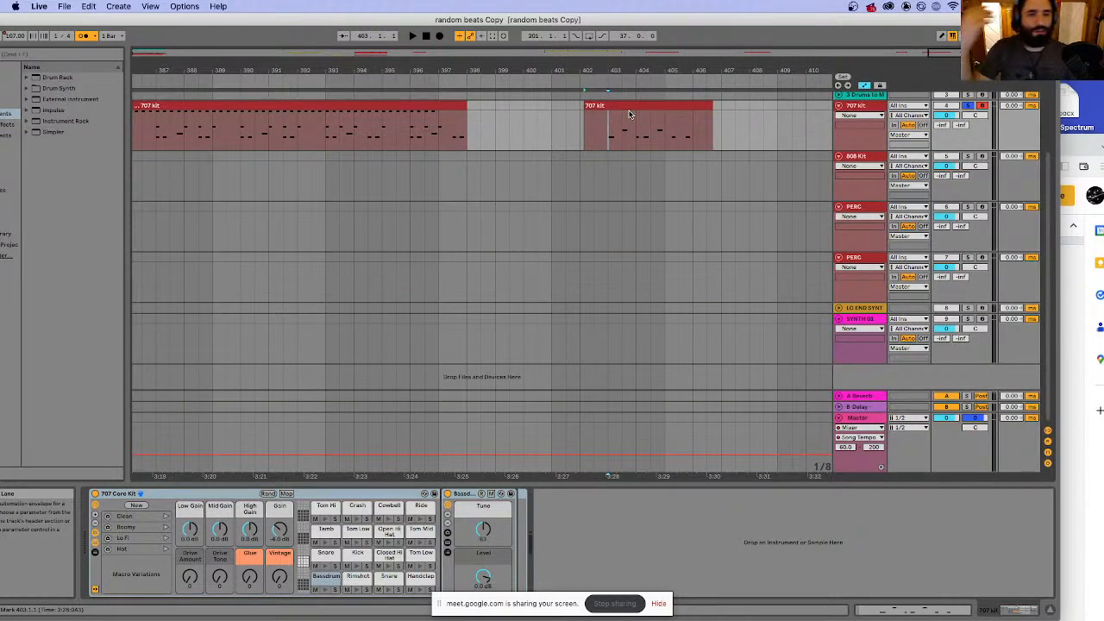
pyautogui.click(693, 130)
pyautogui.press('super+e')
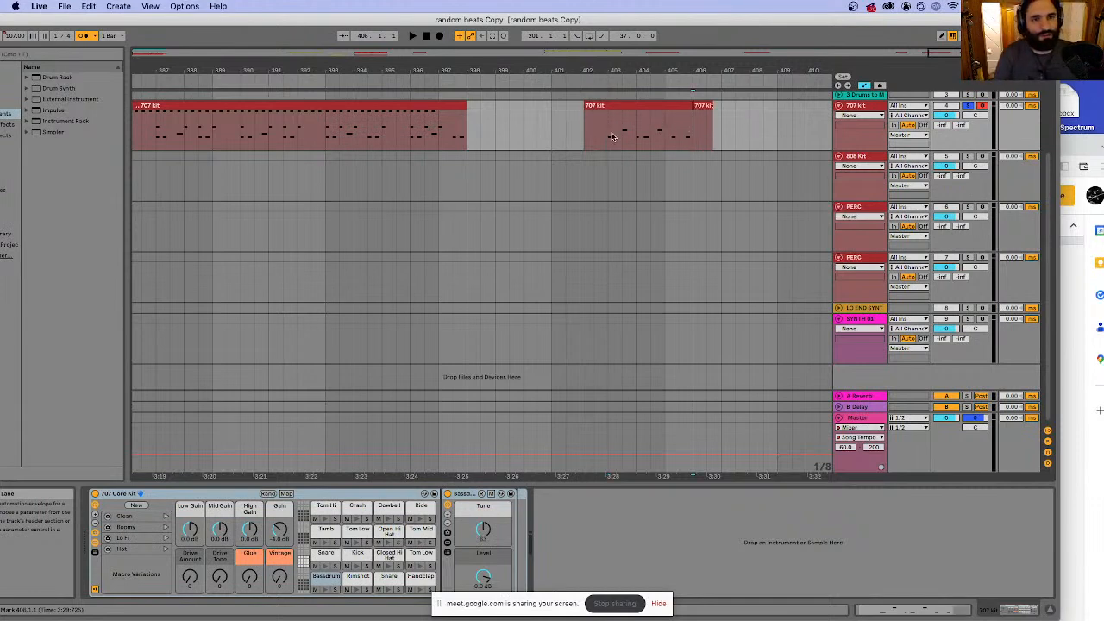
pyautogui.click(622, 127)
pyautogui.click(596, 126)
pyautogui.click(608, 119)
pyautogui.press('super+e')
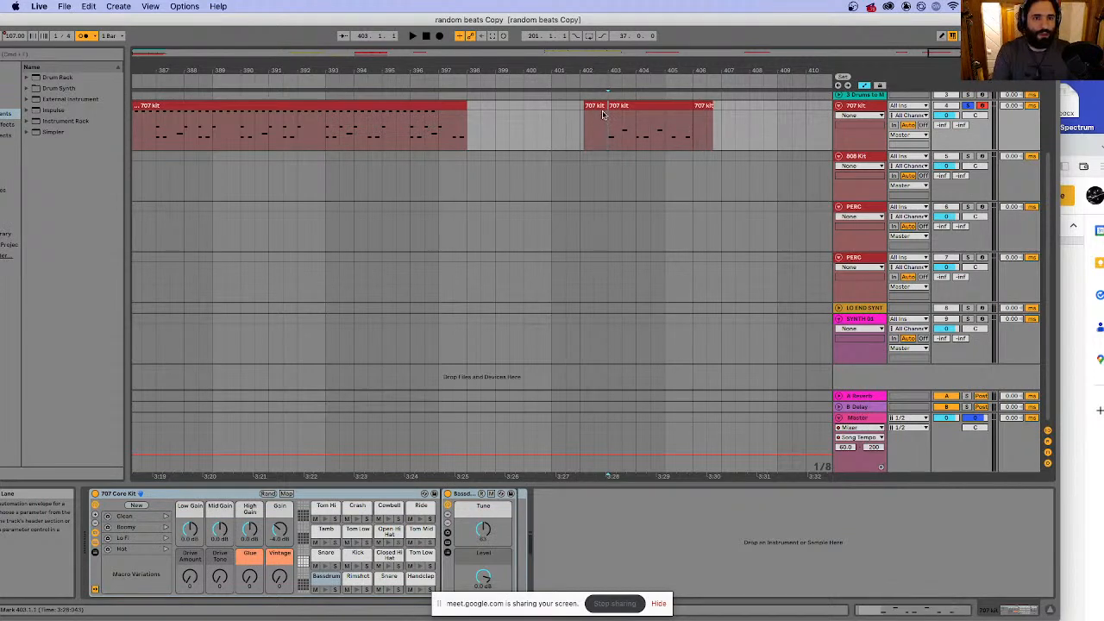
pyautogui.click(596, 106)
pyautogui.press('Delete')
pyautogui.click(703, 129)
pyautogui.press('Delete')
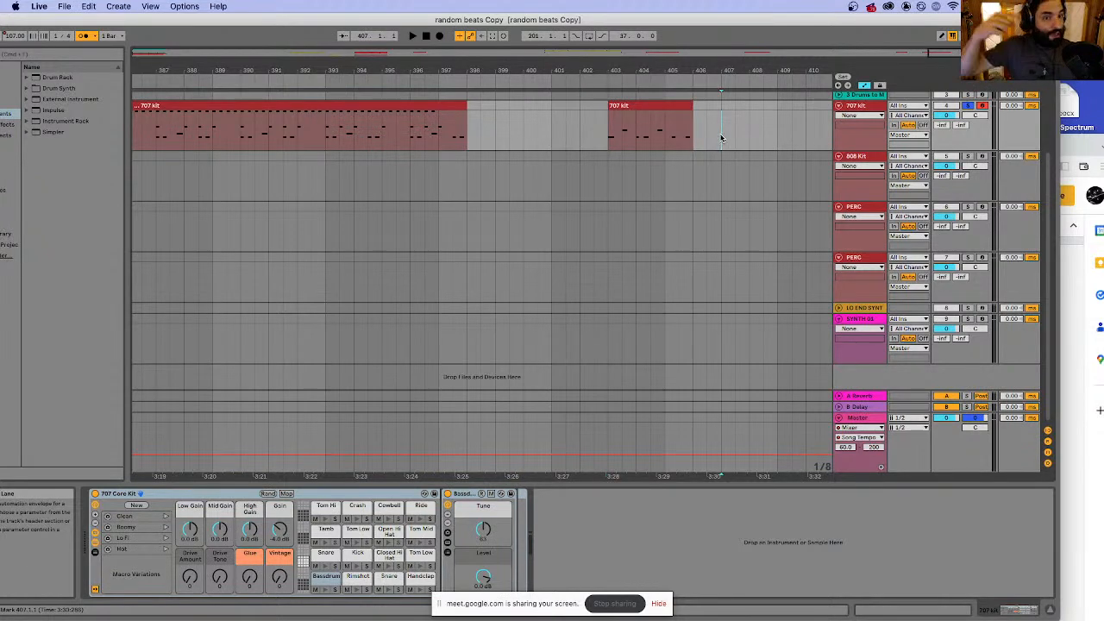
# - Audition a bass drum and snare rhythm live on the 707 kit without recording it
pyautogui.press('a')
pyautogui.press('s')
pyautogui.press('a')
pyautogui.press('a')
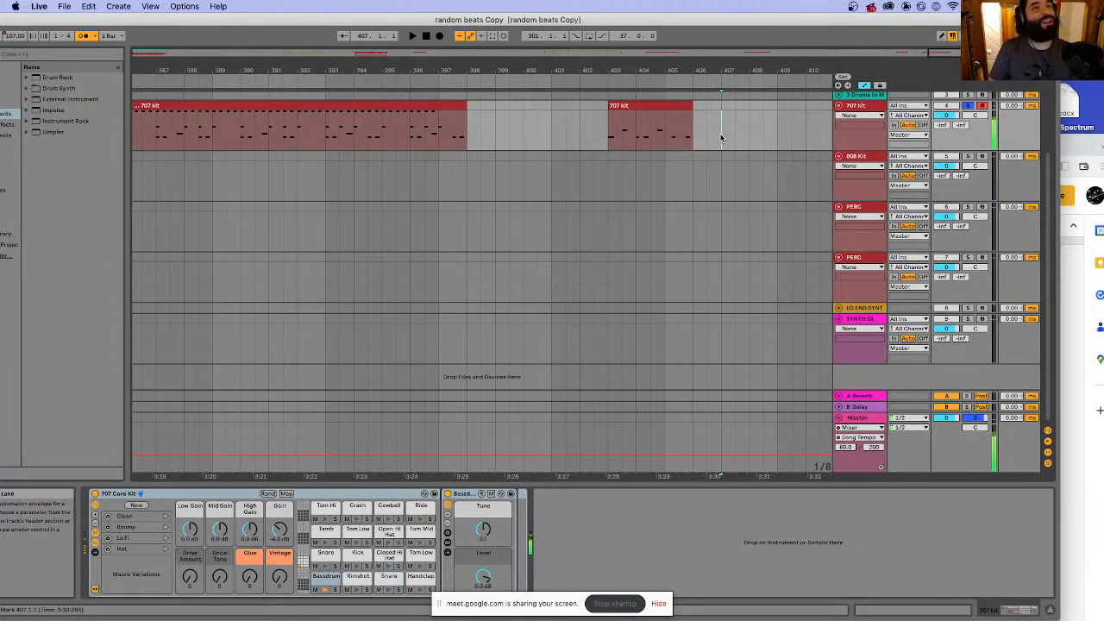
pyautogui.press('s')
pyautogui.press('a')
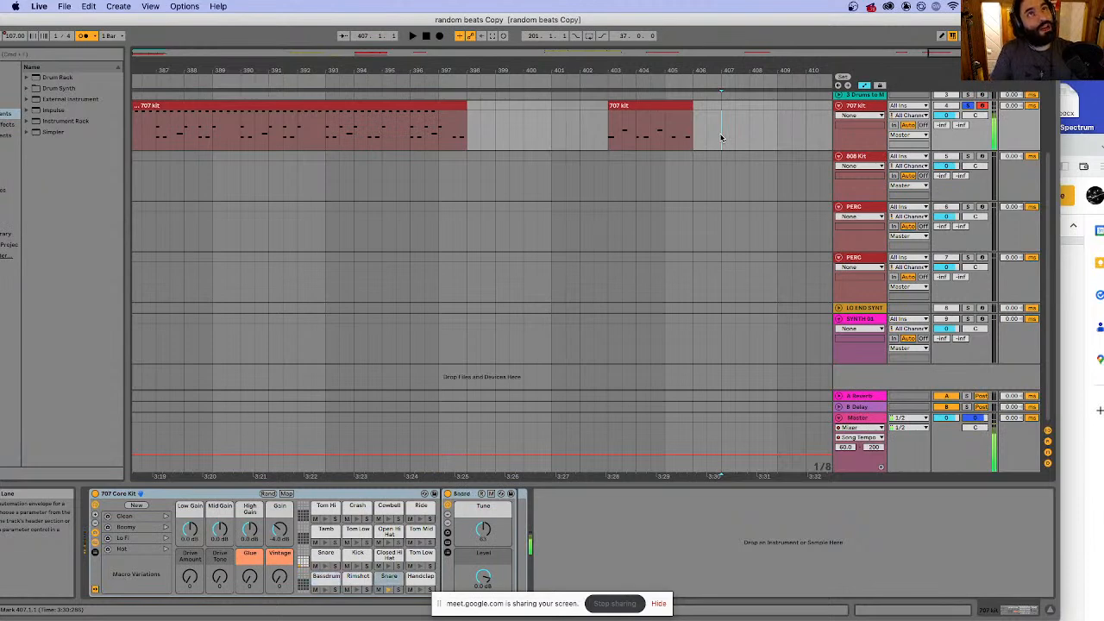
pyautogui.press('s')
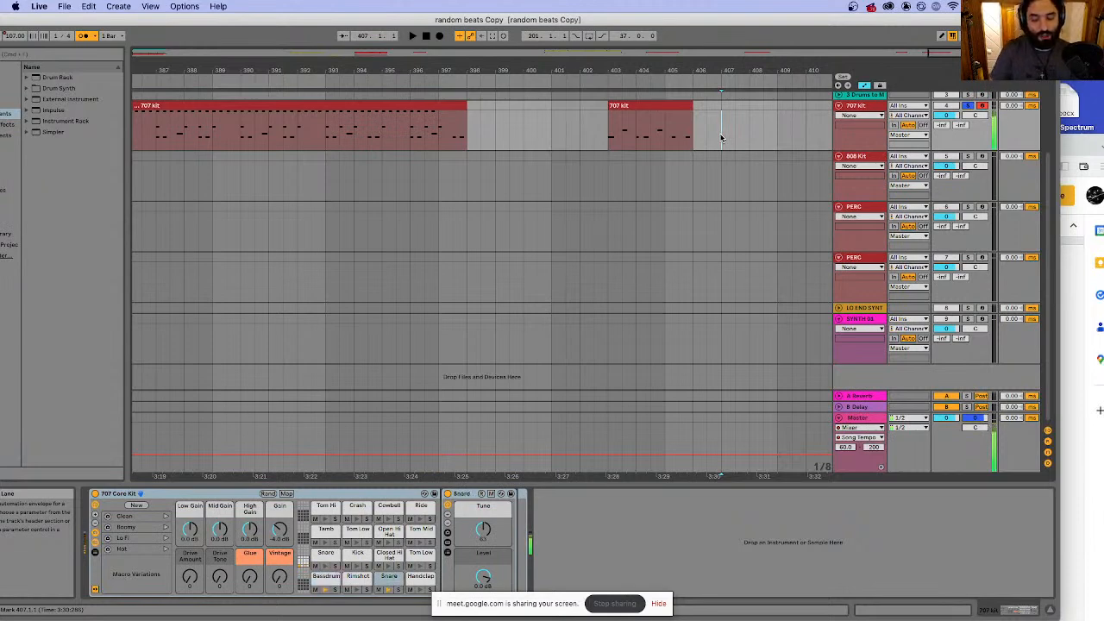
pyautogui.press('a')
pyautogui.press('a')
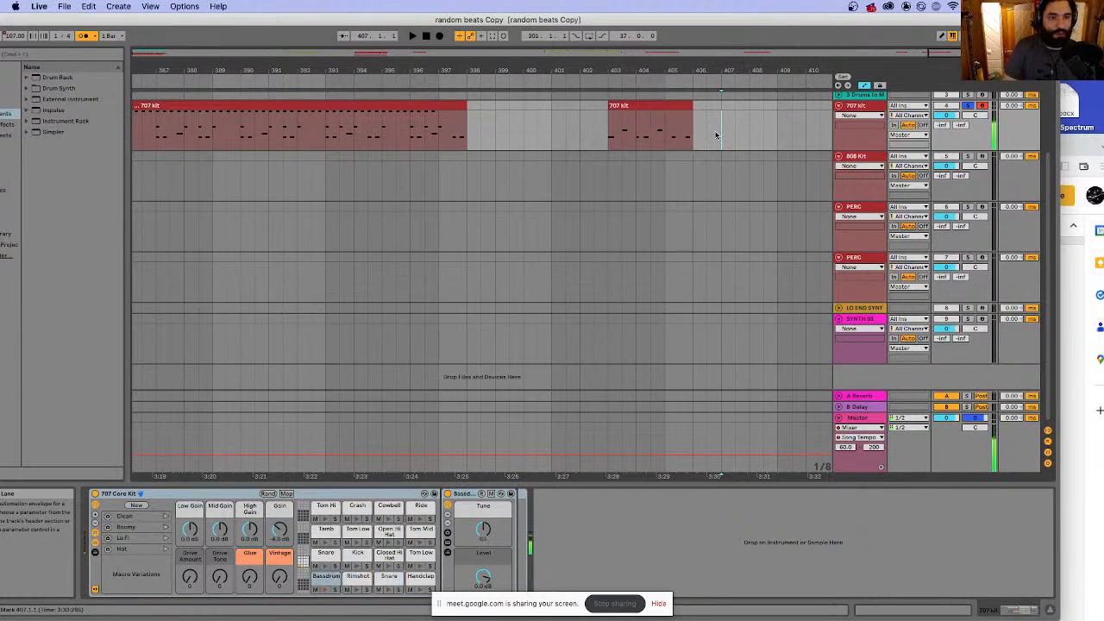
# - Record another 707 kit pattern after the three-bar clip, from about bar 408 to 414, and play it back from bar 410
pyautogui.click(412, 36)
pyautogui.click(440, 36)
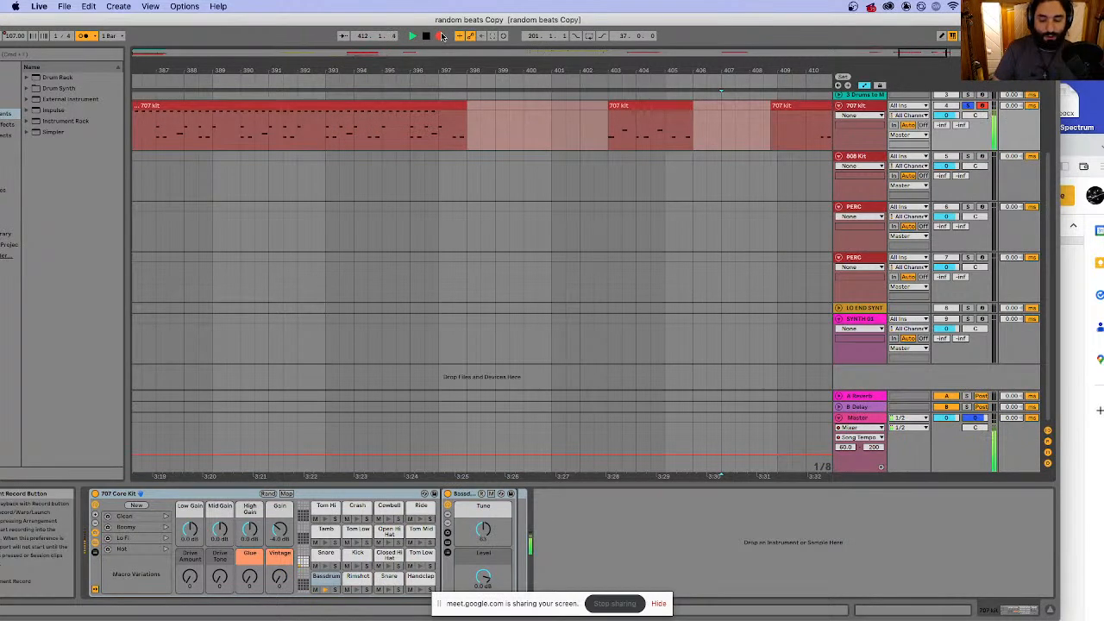
pyautogui.press('space')
pyautogui.press('space')
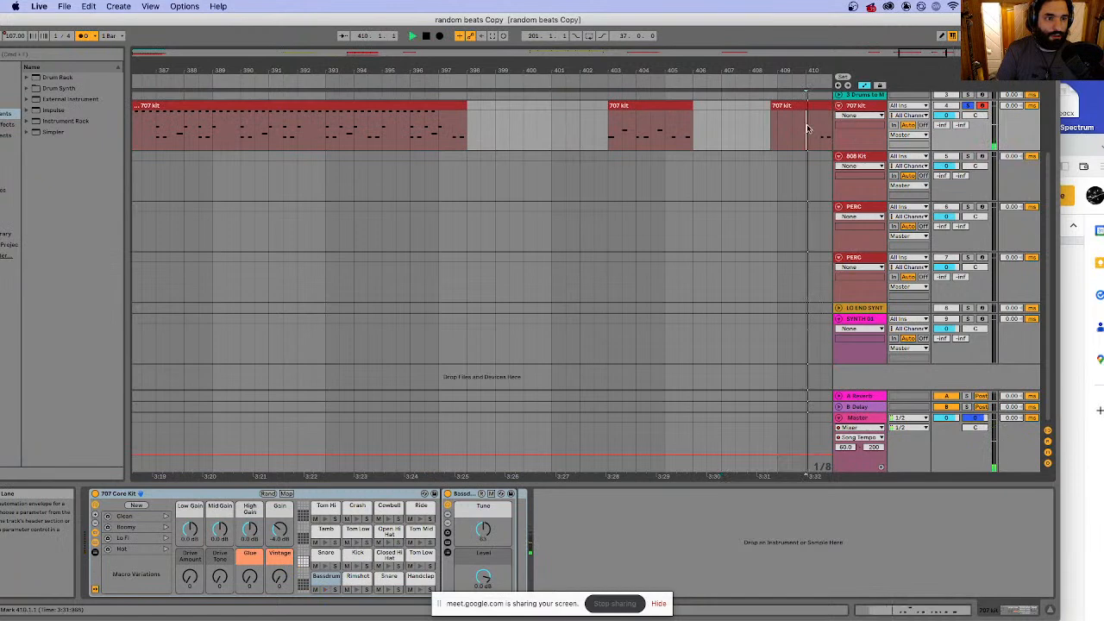
pyautogui.press('space')
pyautogui.click(763, 118)
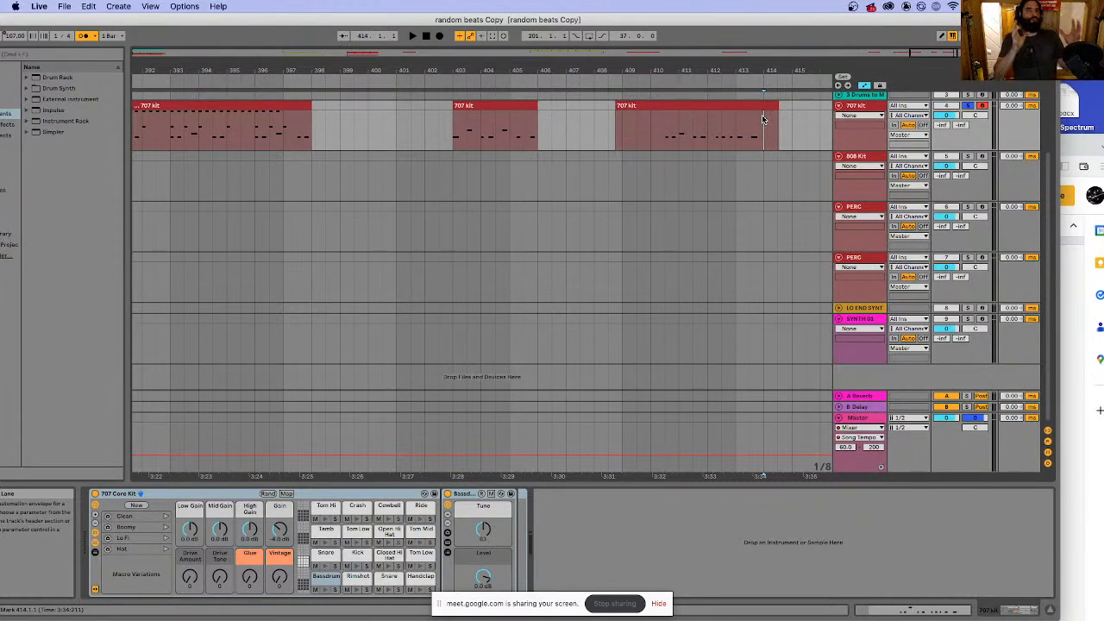
# - Play back the long 707 kit clip with the Ride pattern that starts at bar 384
pyautogui.hscroll(-2, 376, 103)
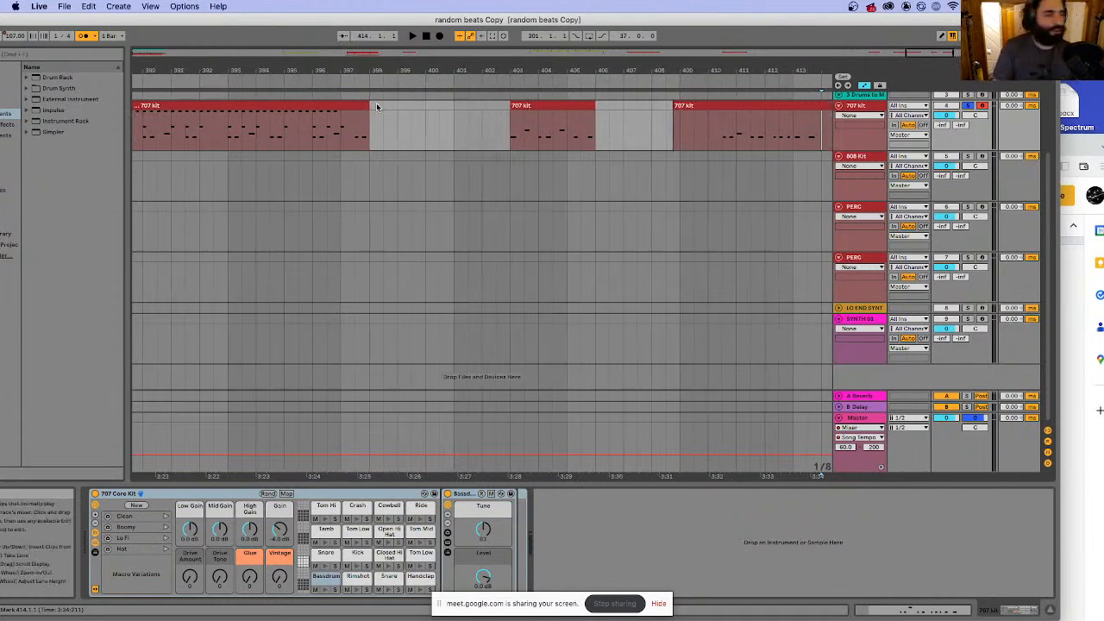
pyautogui.hscroll(-2, 324, 148)
pyautogui.click(219, 105)
pyautogui.press('space')
pyautogui.hscroll(-4, 405, 169)
pyautogui.hscroll(-1, 404, 166)
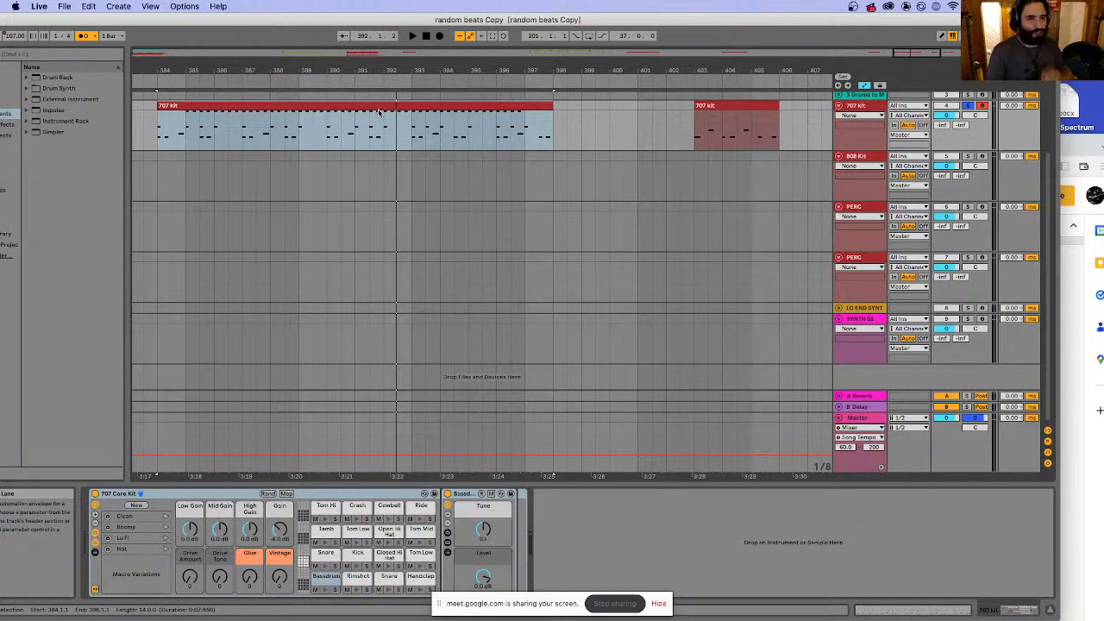
# - Play back the three-bar 707 kit clip at bar 403 and stop at its end
pyautogui.click(727, 105)
pyautogui.press('space')
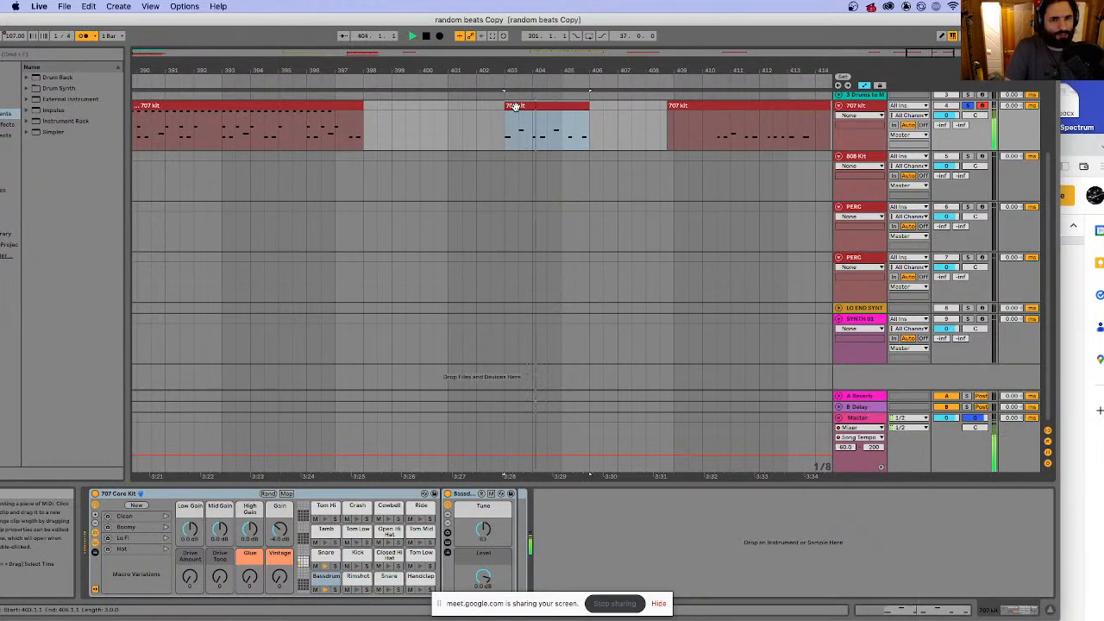
pyautogui.click(528, 113)
pyautogui.click(529, 105)
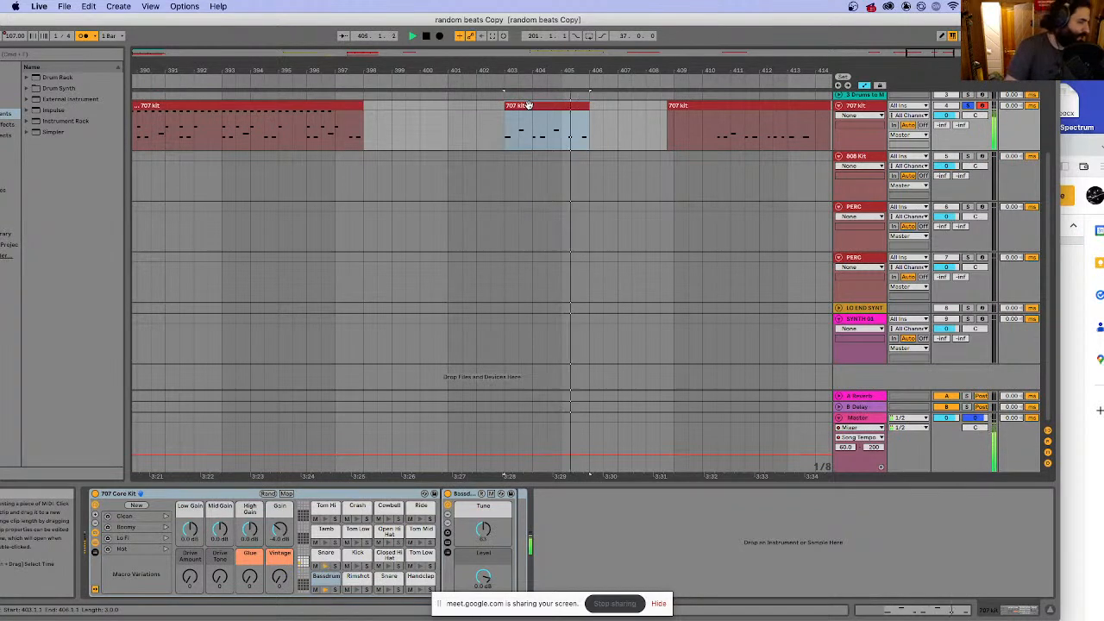
pyautogui.press('space')
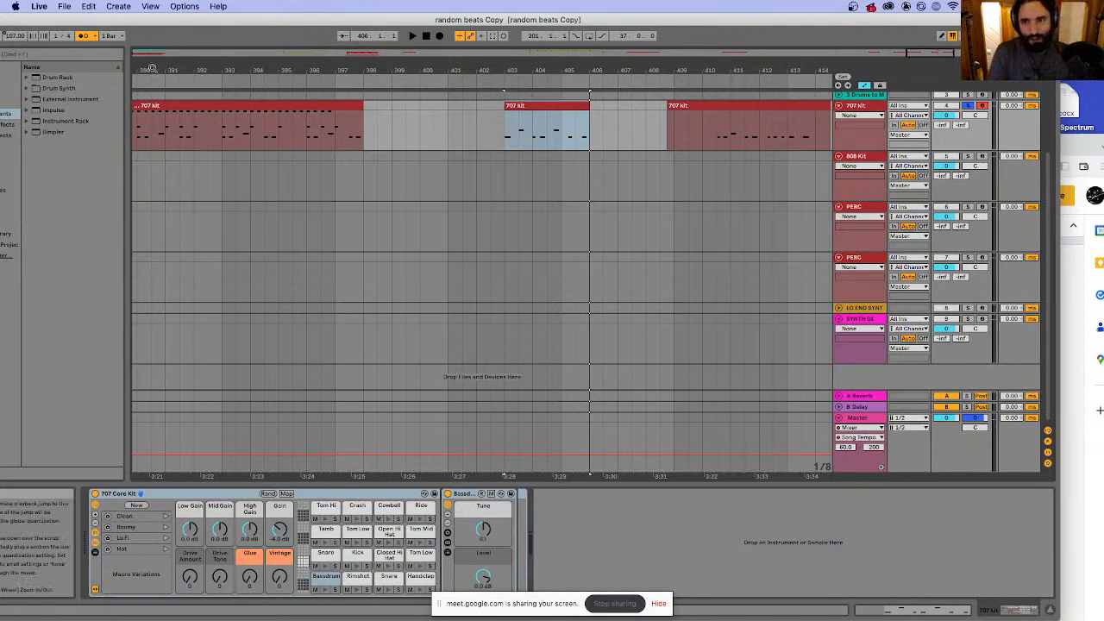
# - Move the three-bar 707 kit clip from bar 403 to bar 433
pyautogui.moveTo(611, 71); pyautogui.dragTo(611, 34)
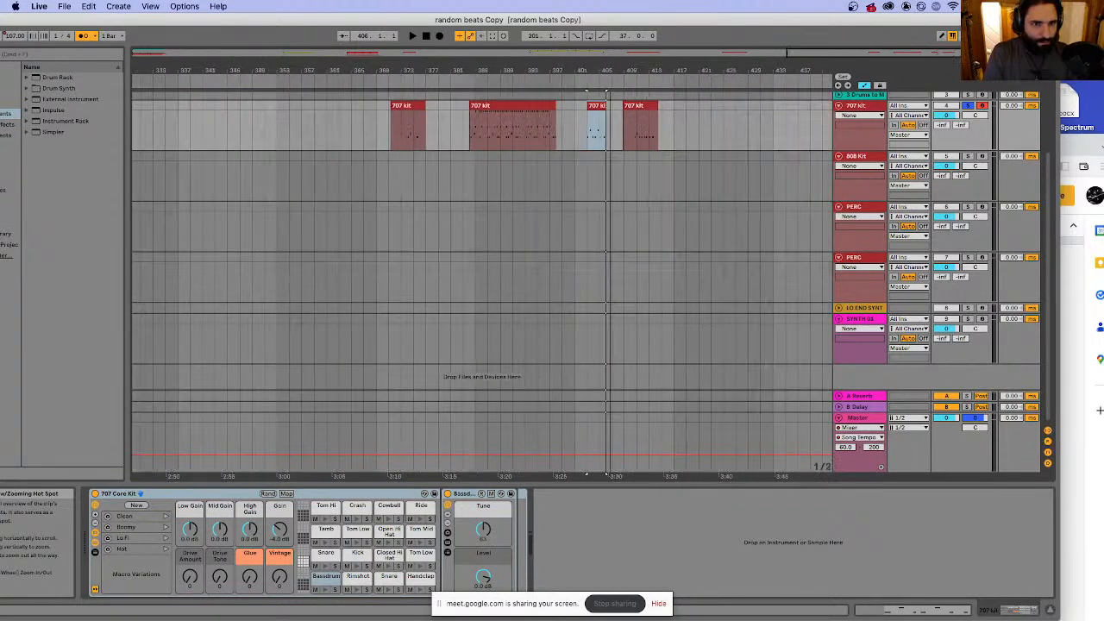
pyautogui.moveTo(595, 109); pyautogui.dragTo(802, 114)
# - Duplicate the clip at bar 433 into four back-to-back repetitions and play them
pyautogui.press('super+d')
pyautogui.click(649, 107)
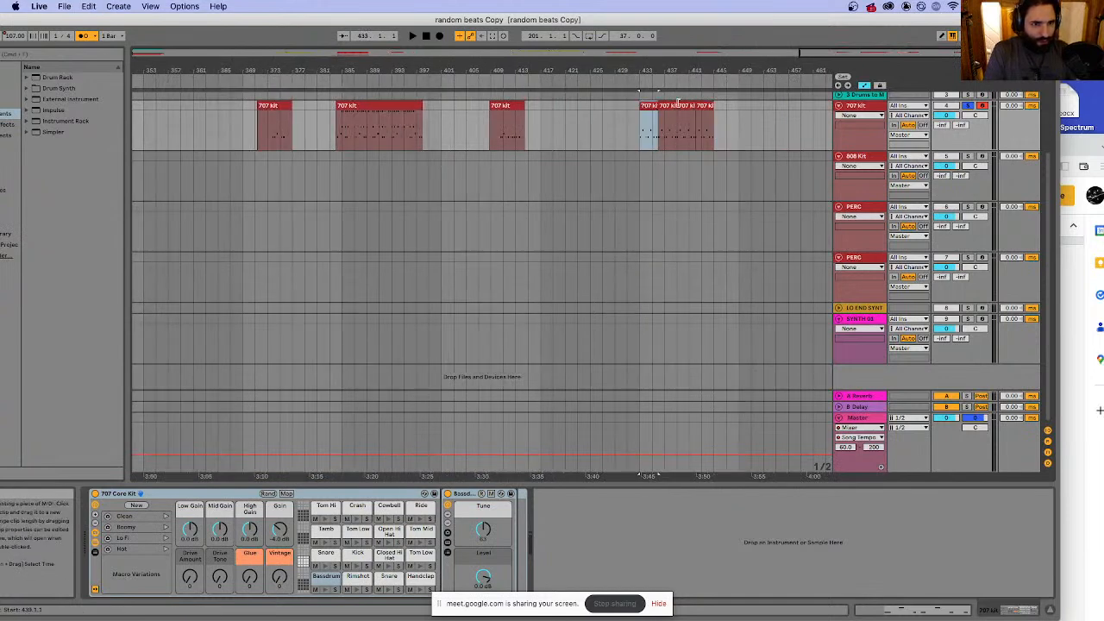
pyautogui.press('space')
pyautogui.click(739, 117)
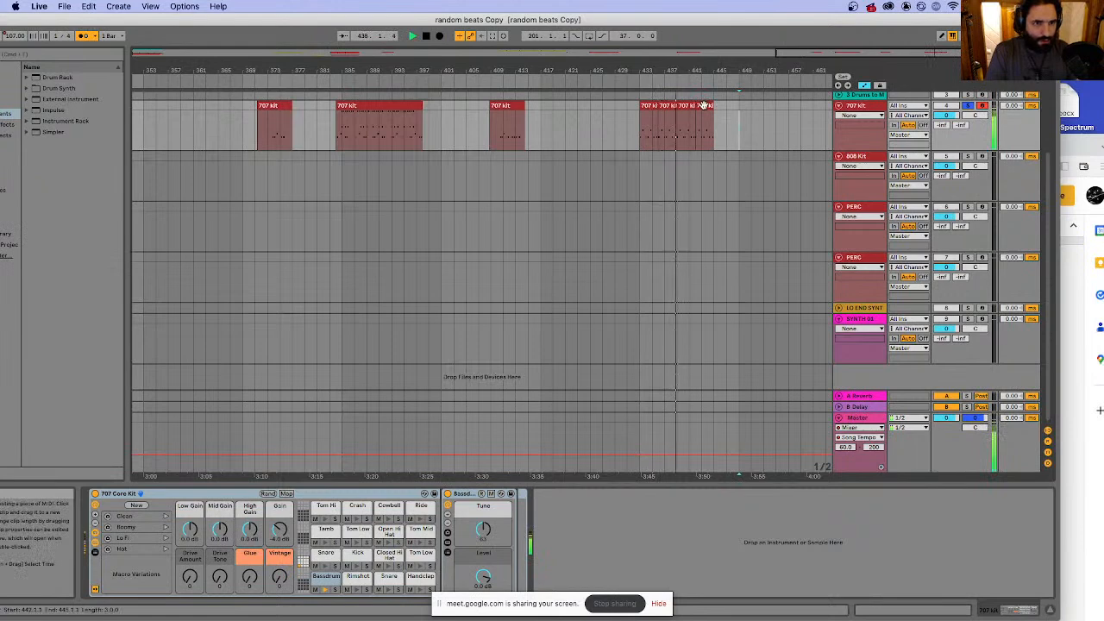
pyautogui.click(704, 105)
pyautogui.press('space')
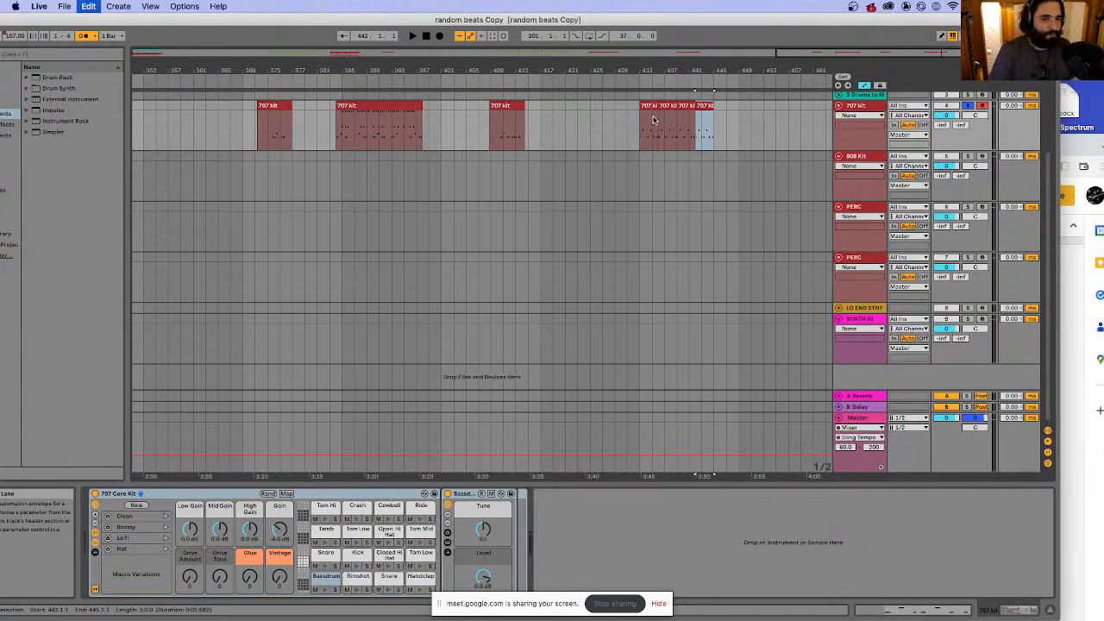
# - Undo the three duplications of the clip at bar 433
pyautogui.press('super+z')
pyautogui.press('super+z')
pyautogui.press('super+z')
# - Place a copy of the three-bar clip at bar 437, leaving a one-bar gap, and play from bar 433
pyautogui.moveTo(783, 53); pyautogui.dragTo(902, 74)
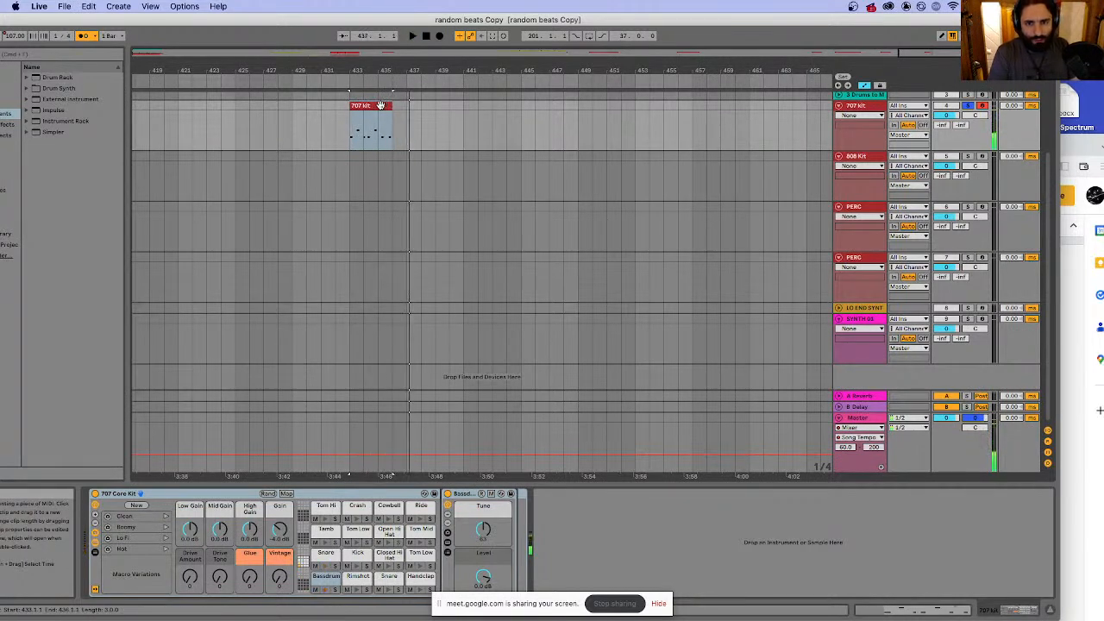
pyautogui.press('space')
pyautogui.press('super+d')
pyautogui.click(371, 131)
pyautogui.press('space')
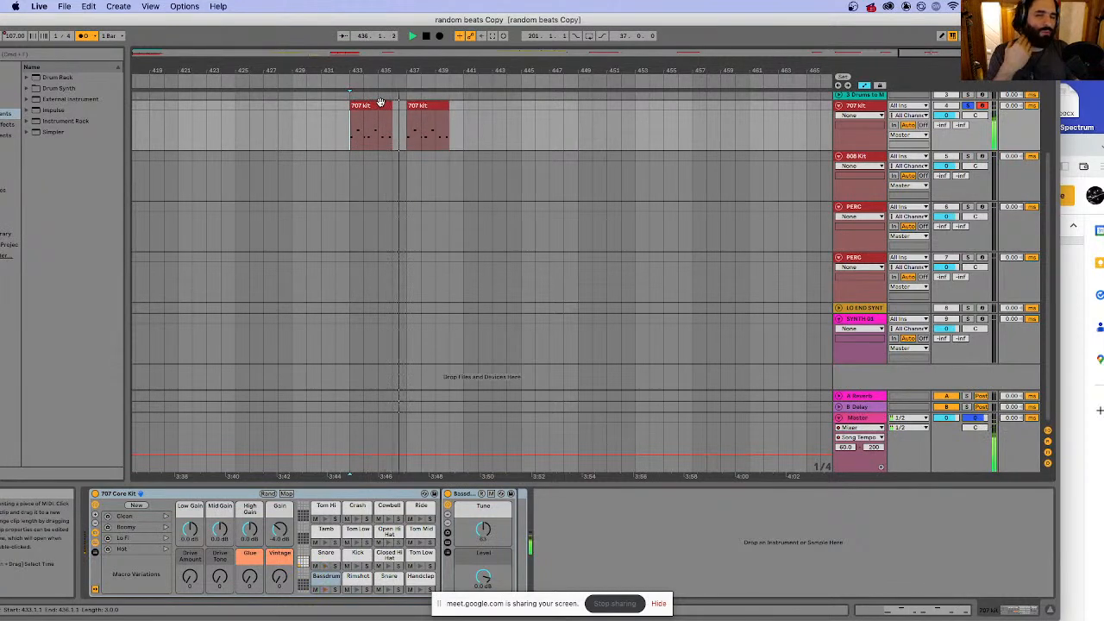
# - Stop playback and move the second three-bar 707 kit clip to bar 436, directly after the first
pyautogui.click(424, 105)
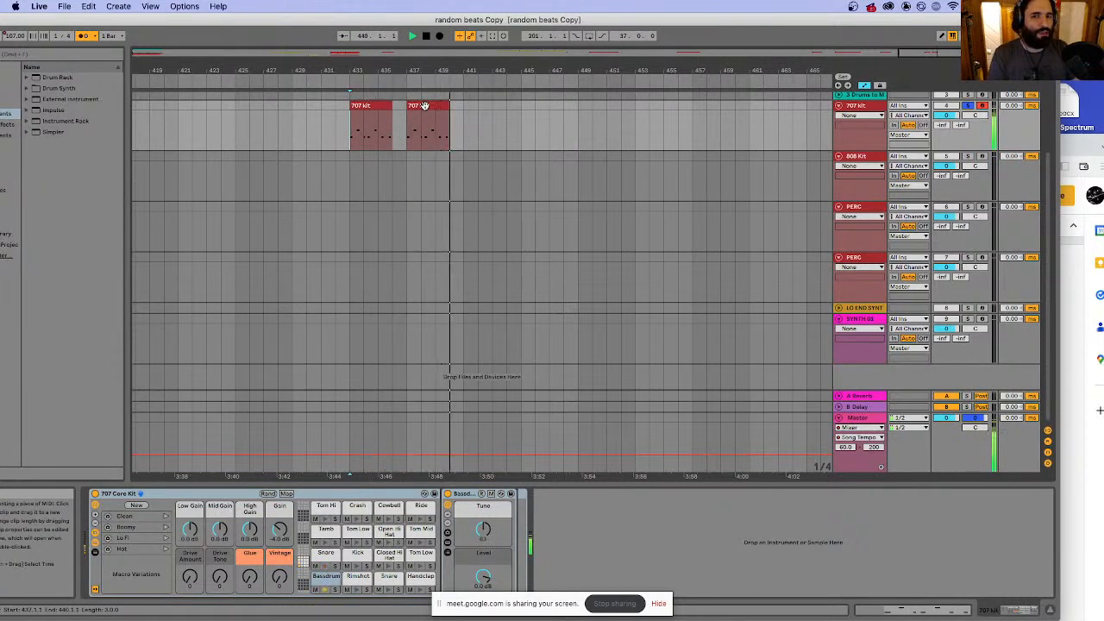
pyautogui.press('space')
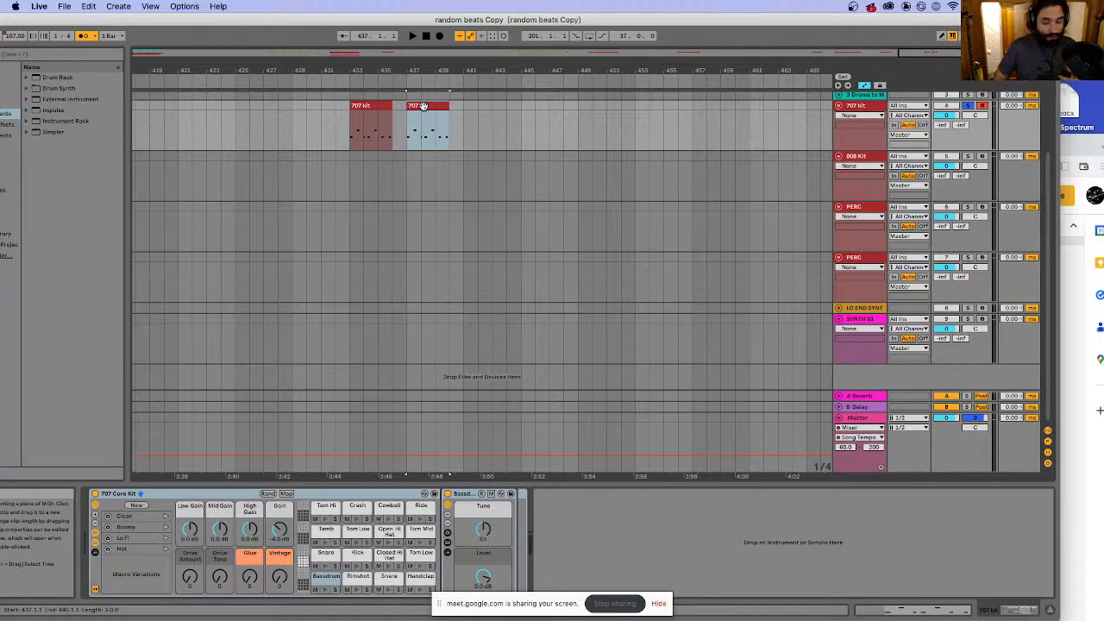
pyautogui.moveTo(408, 106)
pyautogui.mouseDown()
pyautogui.moveTo(398, 106)
pyautogui.moveTo(410, 110)
pyautogui.mouseUp()
pyautogui.press('super+z')
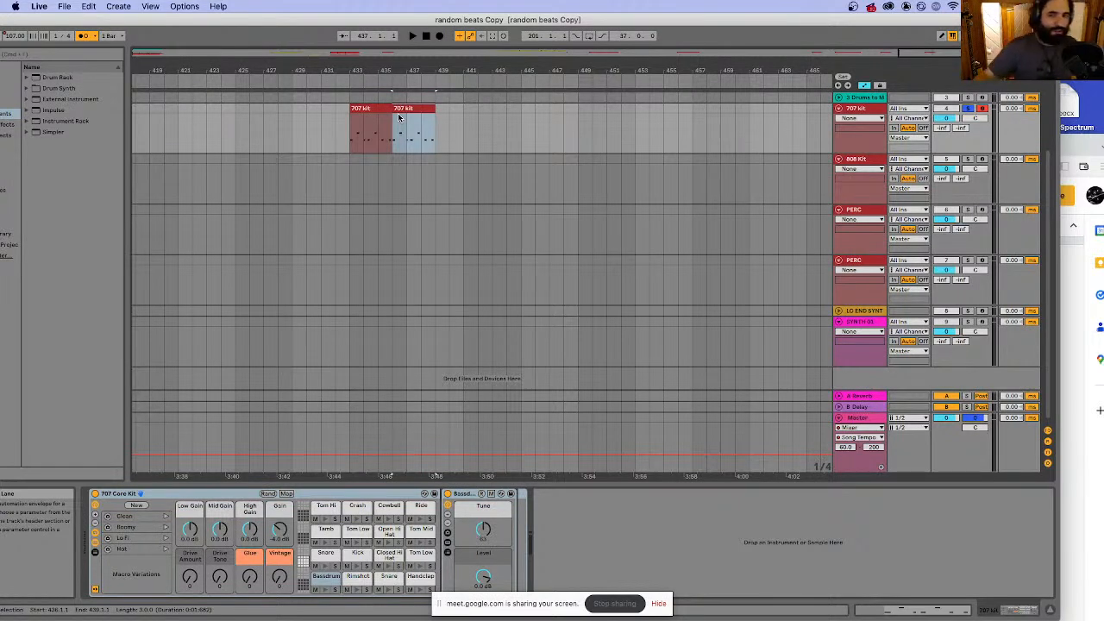
# - Return the second 707 kit clip to bar 437, restoring the one-bar gap, and play from bar 433
pyautogui.click(351, 135)
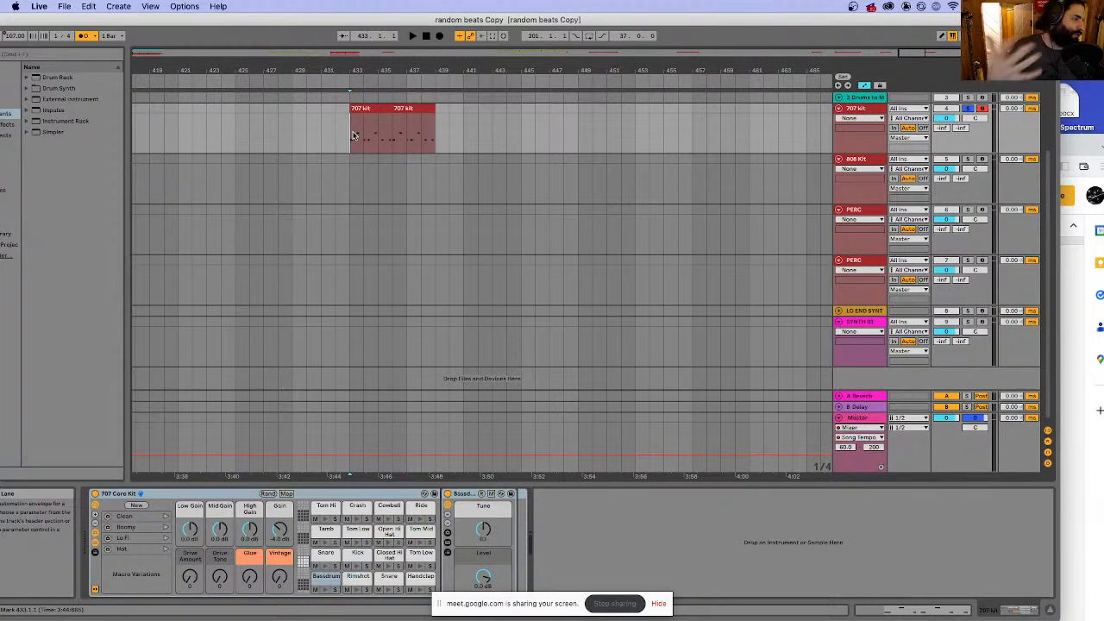
pyautogui.moveTo(426, 119); pyautogui.dragTo(440, 119)
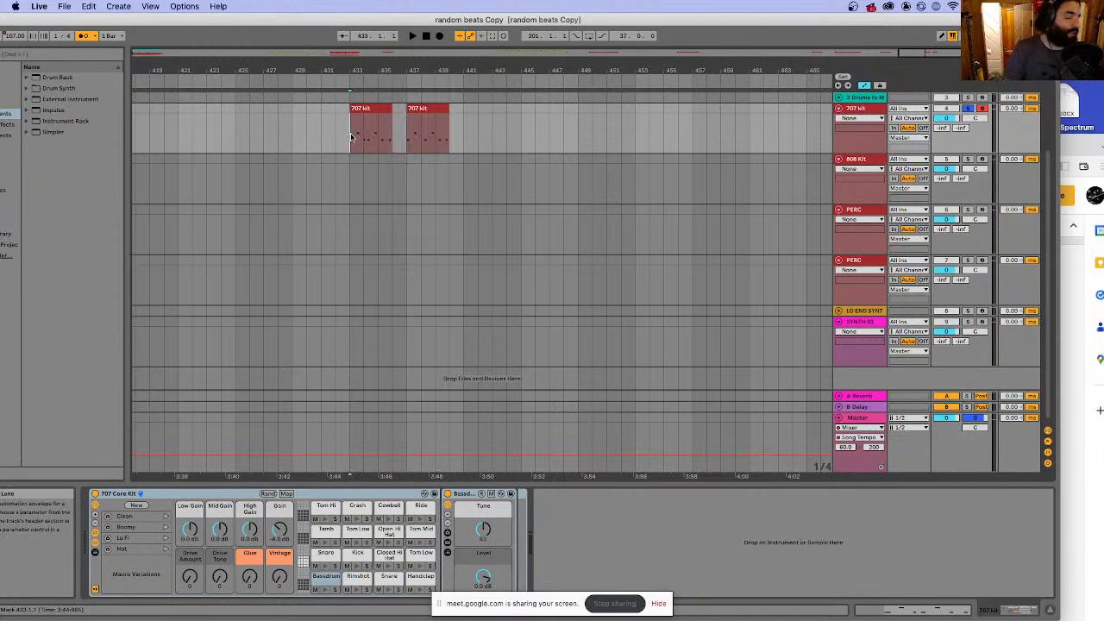
pyautogui.press('space')
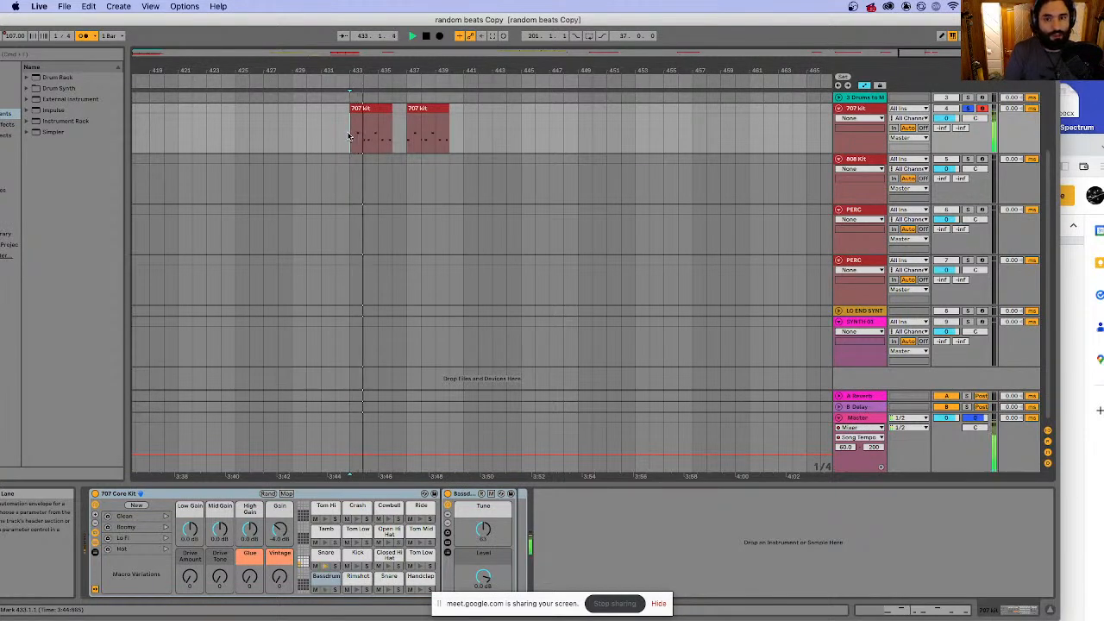
# - Close the gap by moving the second 707 kit clip to bar 436, and play the pair from bar 433
pyautogui.press('space')
pyautogui.moveTo(420, 116); pyautogui.dragTo(405, 119)
pyautogui.click(350, 137)
pyautogui.press('space')
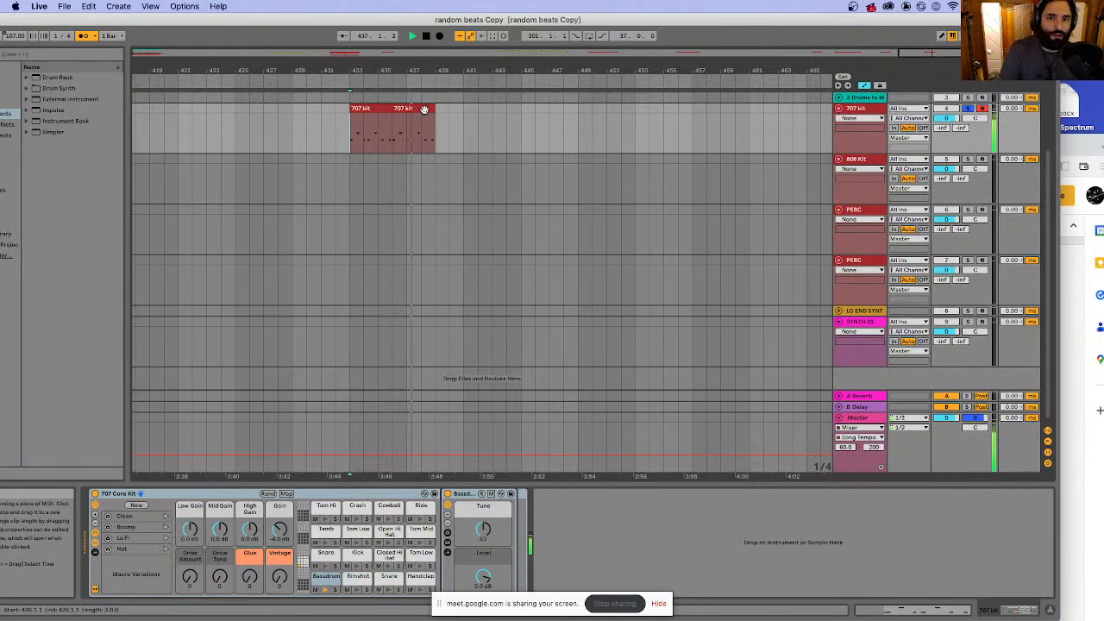
# - Duplicate the pair of adjoining 707 kit clips twice, making six back-to-back clips, and play them from bar 433
pyautogui.click(422, 110)
pyautogui.keyDown('shift'); pyautogui.click(374, 111); pyautogui.keyUp('shift')
pyautogui.press('super+d')
pyautogui.press('super+d')
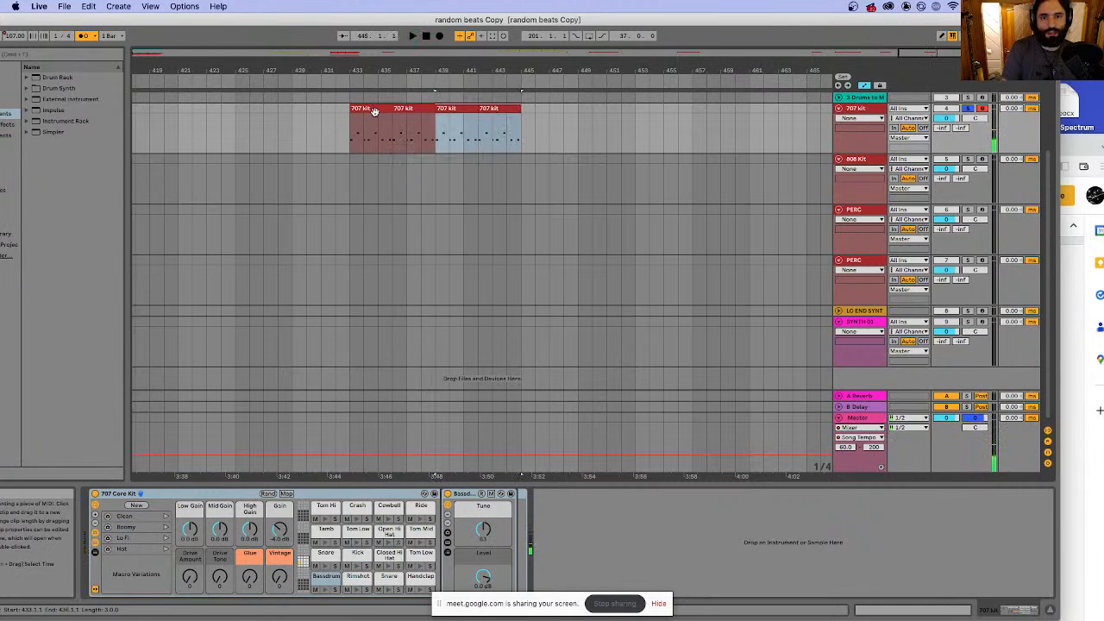
pyautogui.click(349, 127)
pyautogui.press('space')
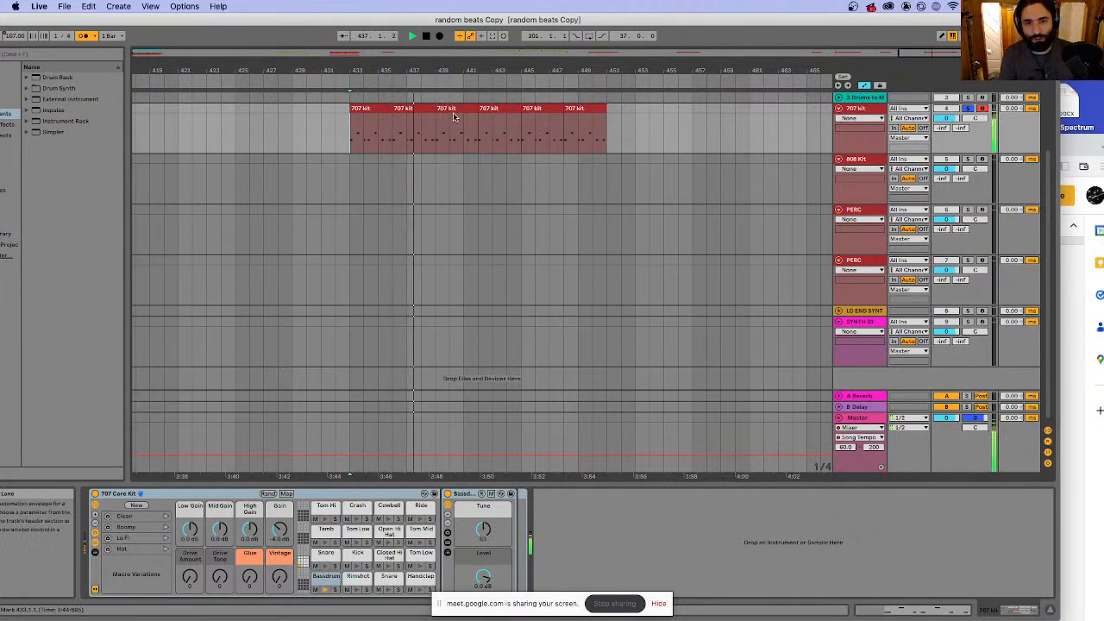
pyautogui.scroll(2, 473, 127)
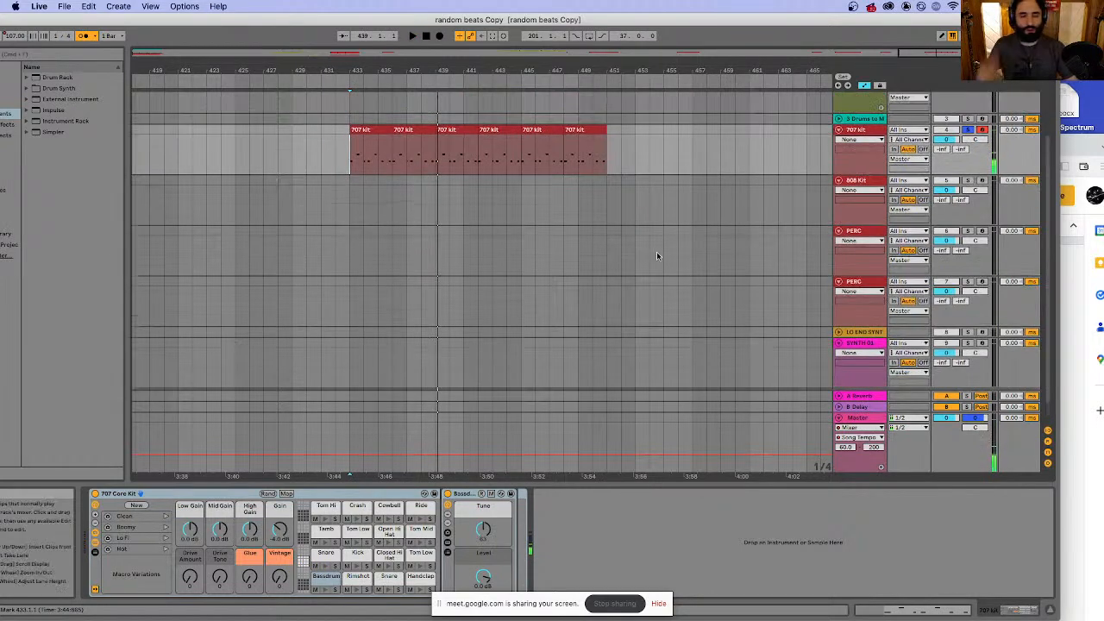
# - Switch to the Growing Beats presentation in Brave and change the case number on the beatboxing title slide to 03
pyautogui.click(1072, 140)
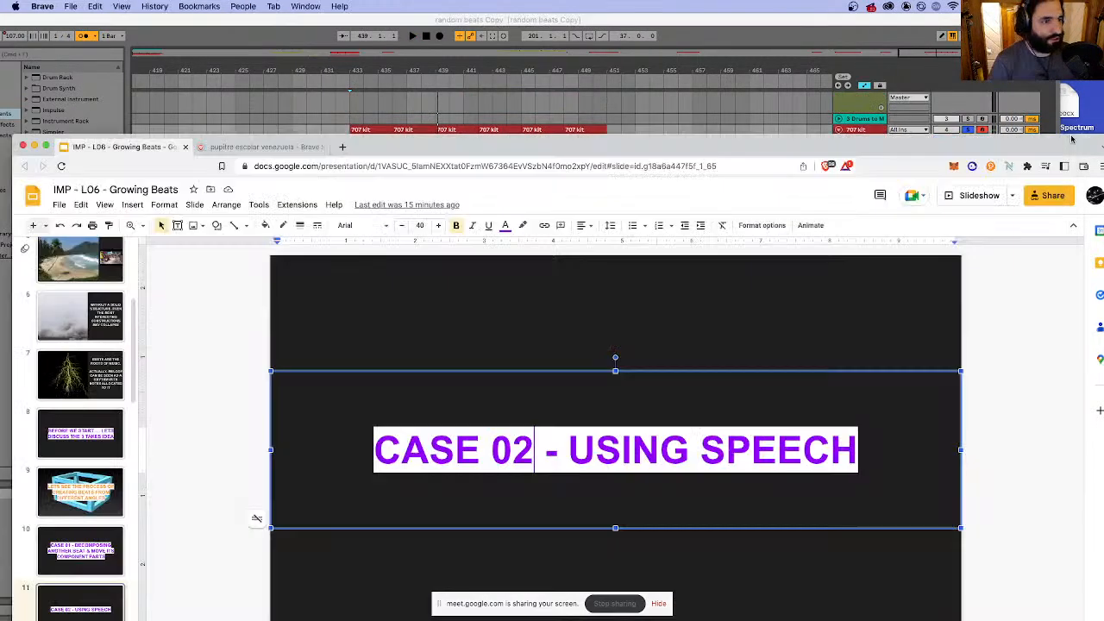
pyautogui.moveTo(731, 150); pyautogui.dragTo(755, 38)
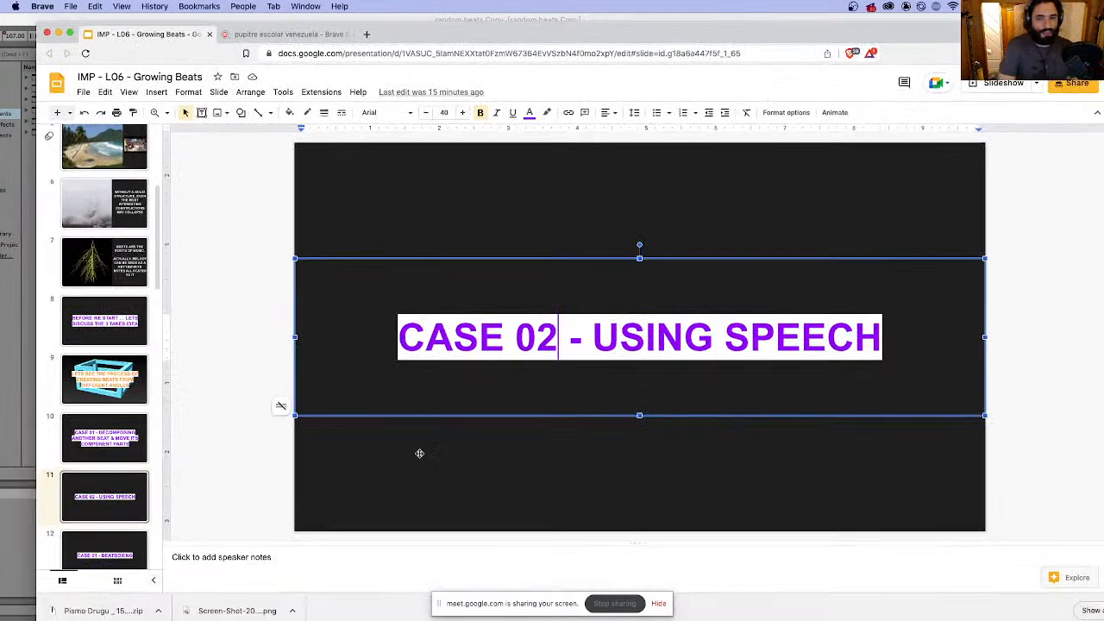
pyautogui.scroll(-3, 104, 501)
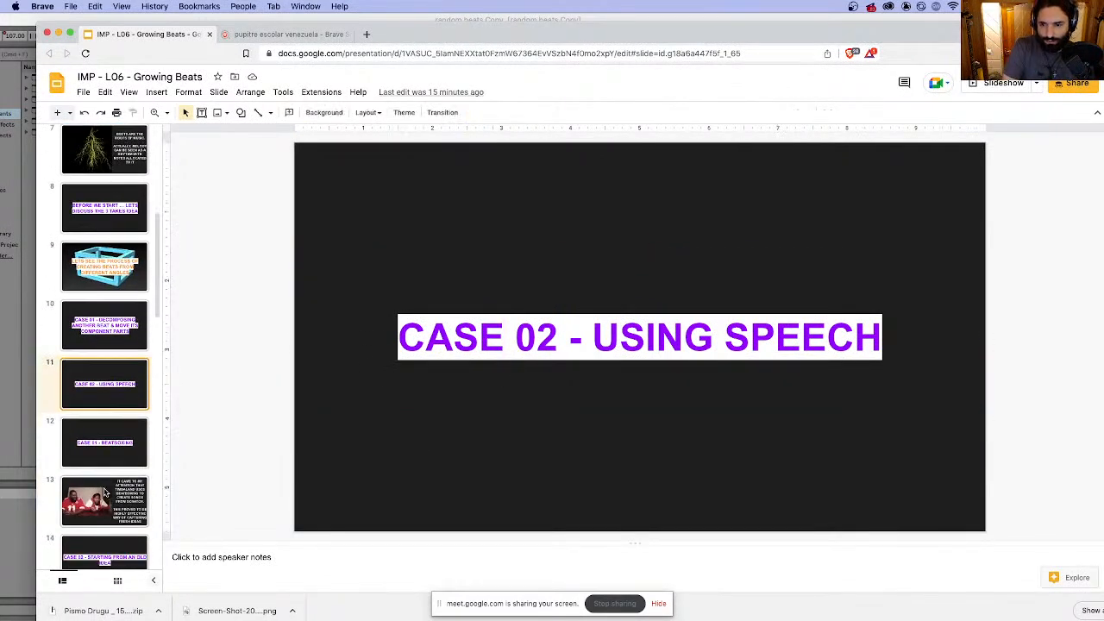
pyautogui.click(105, 443)
pyautogui.click(567, 344)
pyautogui.hotkey('shift', 'Left')
pyautogui.write('3')
# - Start the slideshow from slide 13, about Timbaland using beatboxing to create songs
pyautogui.click(138, 509)
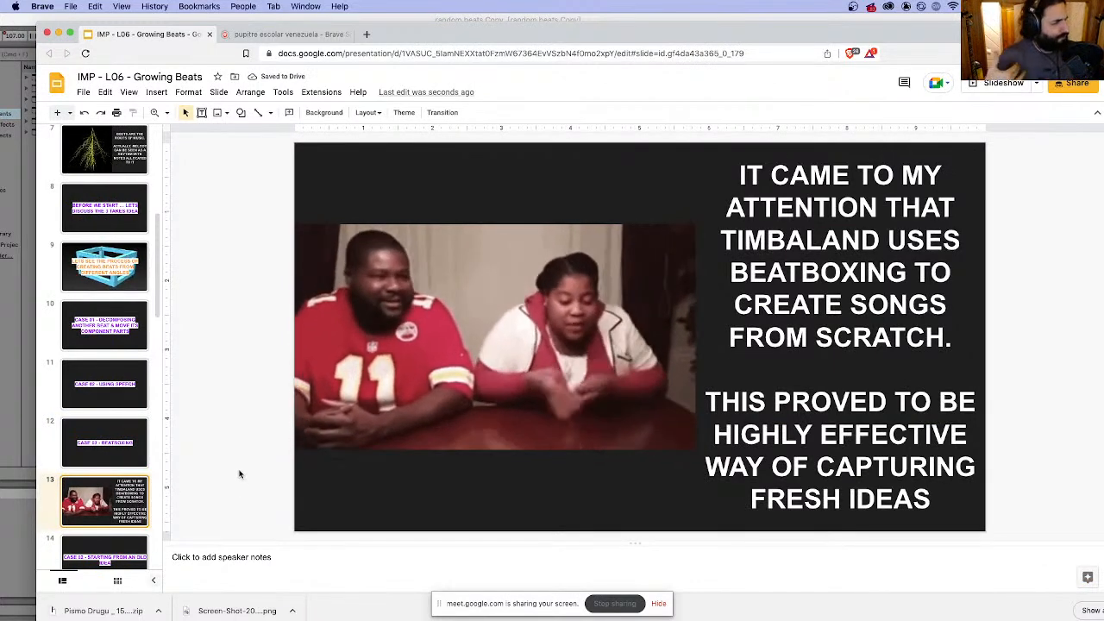
pyautogui.click(1001, 84)
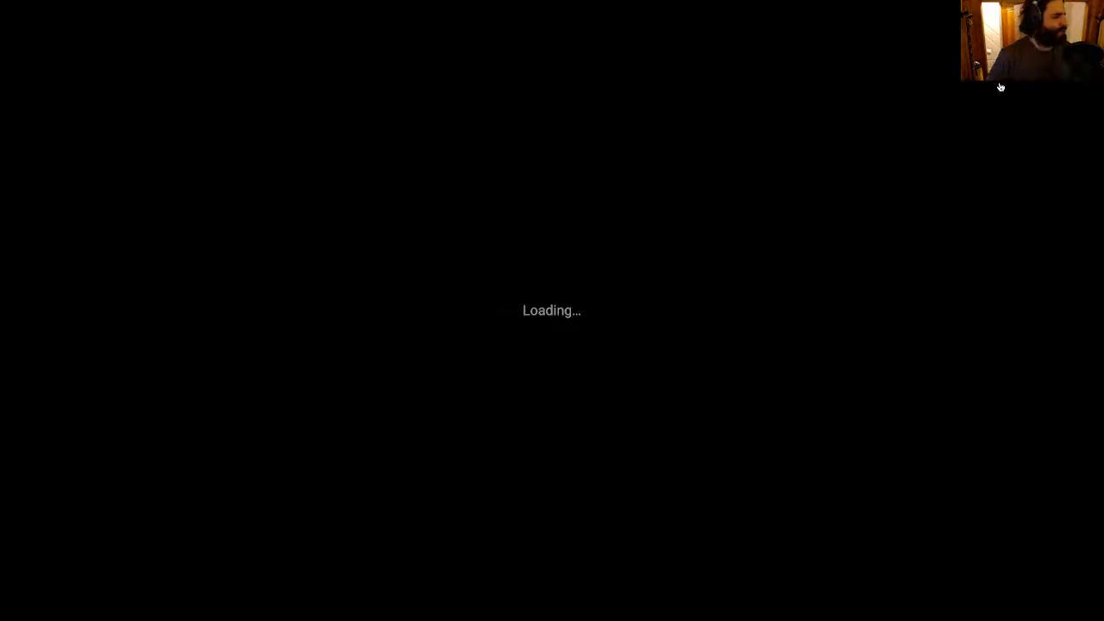
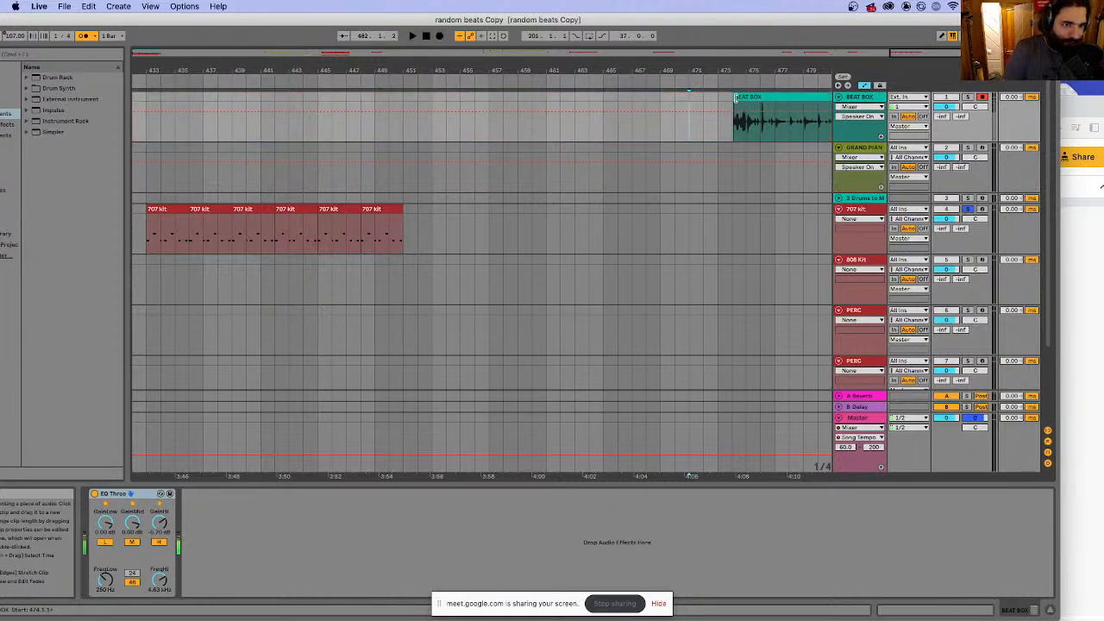
# - Trim the start of the new BEAT BOX audio clip to bar 476 and play it
pyautogui.moveTo(735, 98); pyautogui.dragTo(761, 98)
pyautogui.press('space')
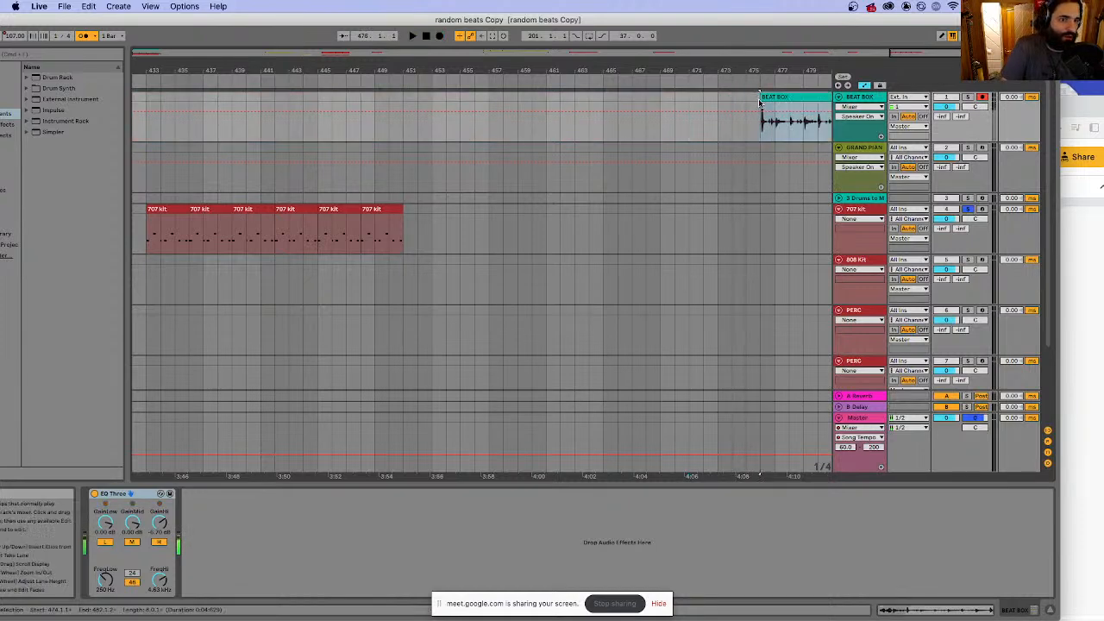
pyautogui.press('space')
# - Try the In and Off monitor settings on the BEAT BOX track during playback, and set monitoring back to Auto
pyautogui.click(894, 118)
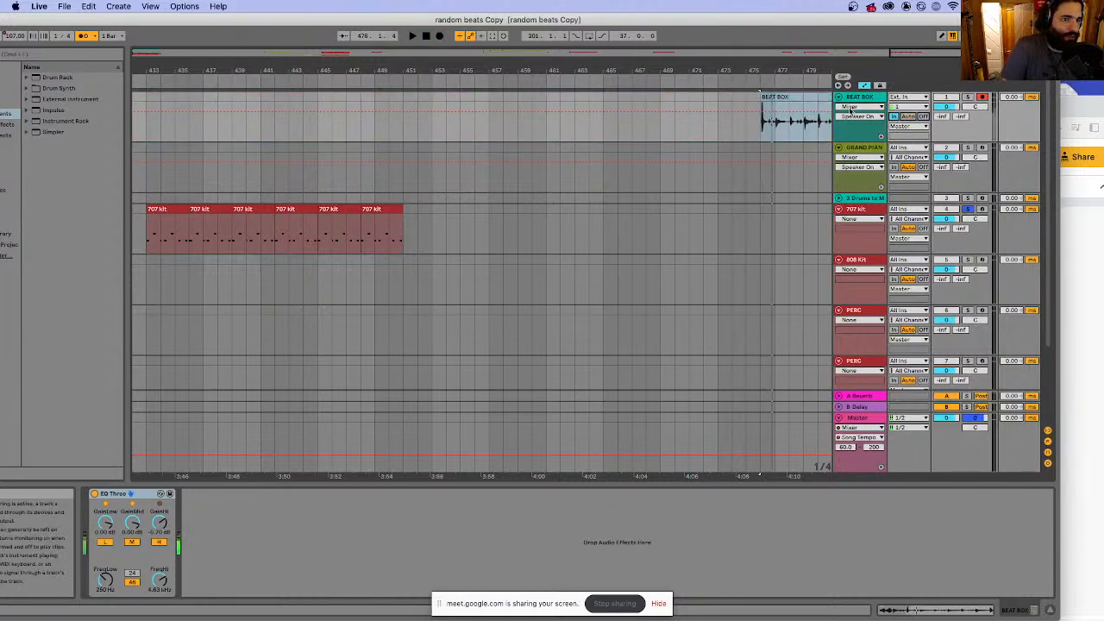
pyautogui.press('space')
pyautogui.press('space')
pyautogui.click(789, 122)
pyautogui.click(910, 117)
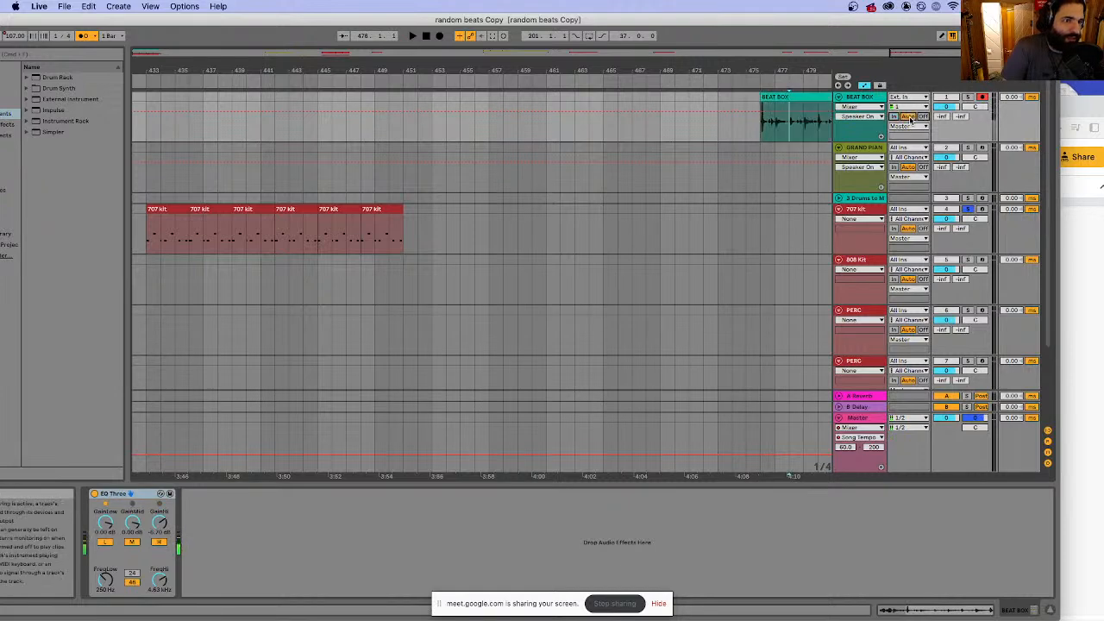
pyautogui.click(922, 117)
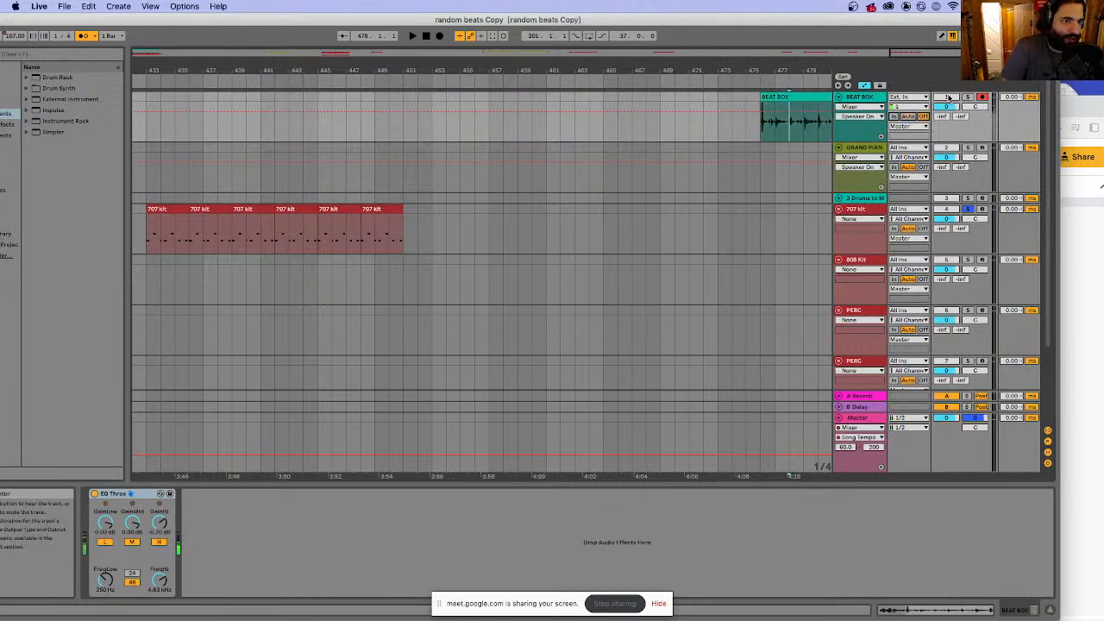
pyautogui.click(804, 103)
pyautogui.press('space')
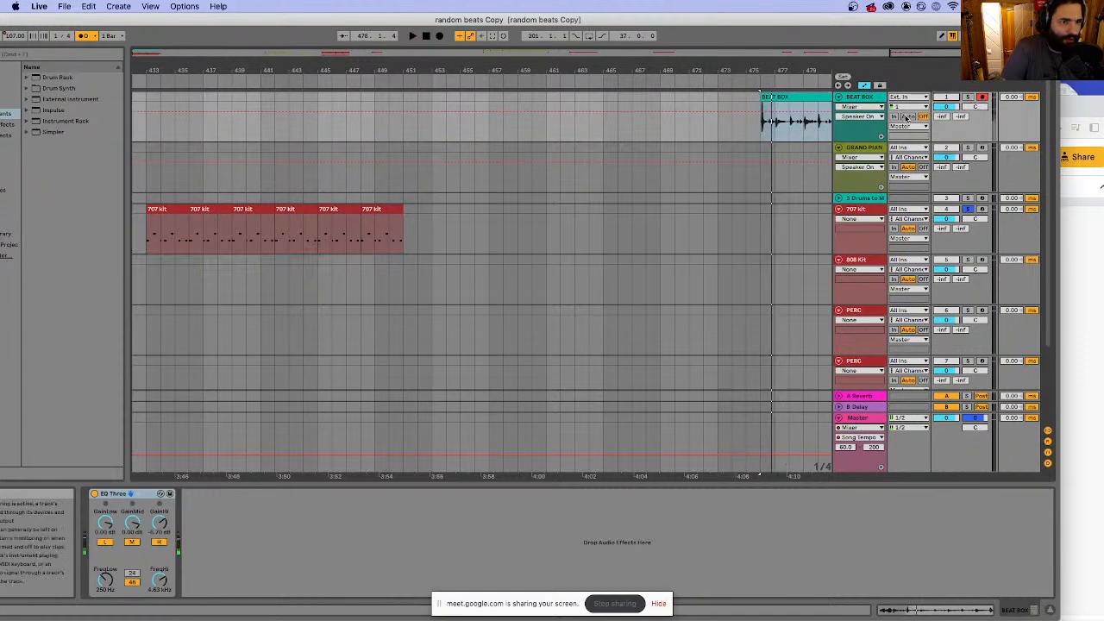
pyautogui.click(909, 117)
pyautogui.press('space')
pyautogui.press('space')
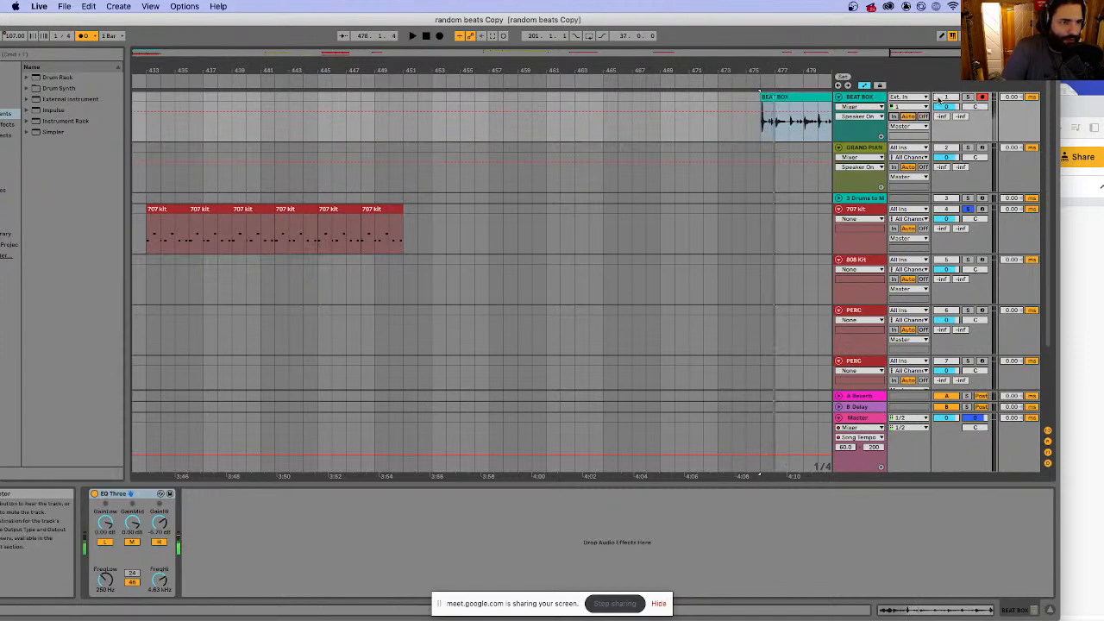
# - Disarm the BEAT BOX track, unsolo the 707 kit track and play the beatbox clip from bar 476
pyautogui.click(946, 97)
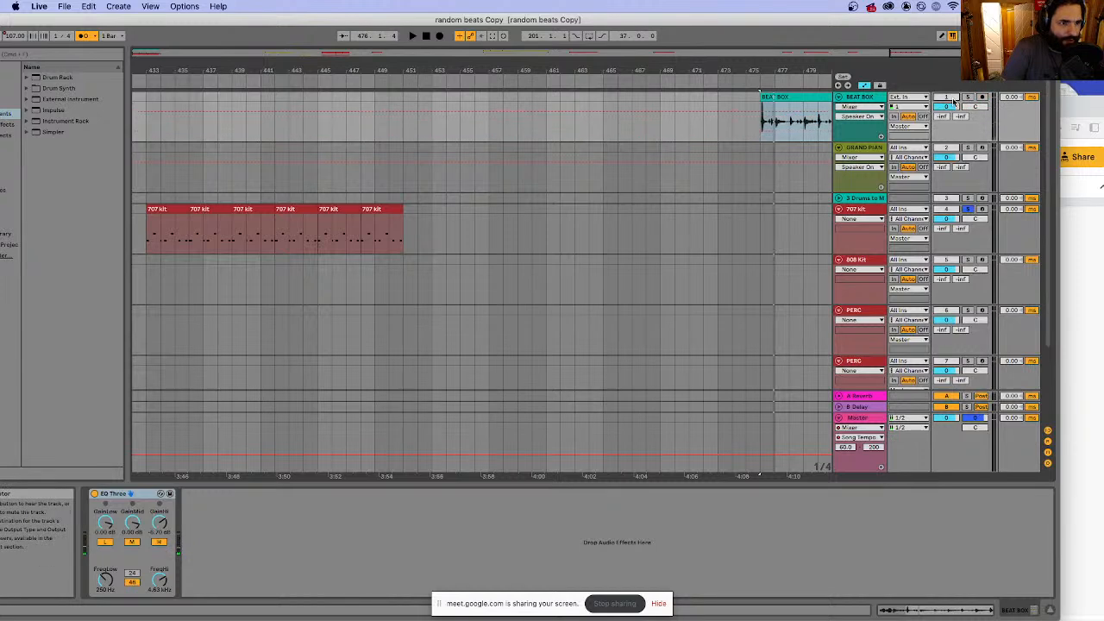
pyautogui.click(969, 210)
pyautogui.press('space')
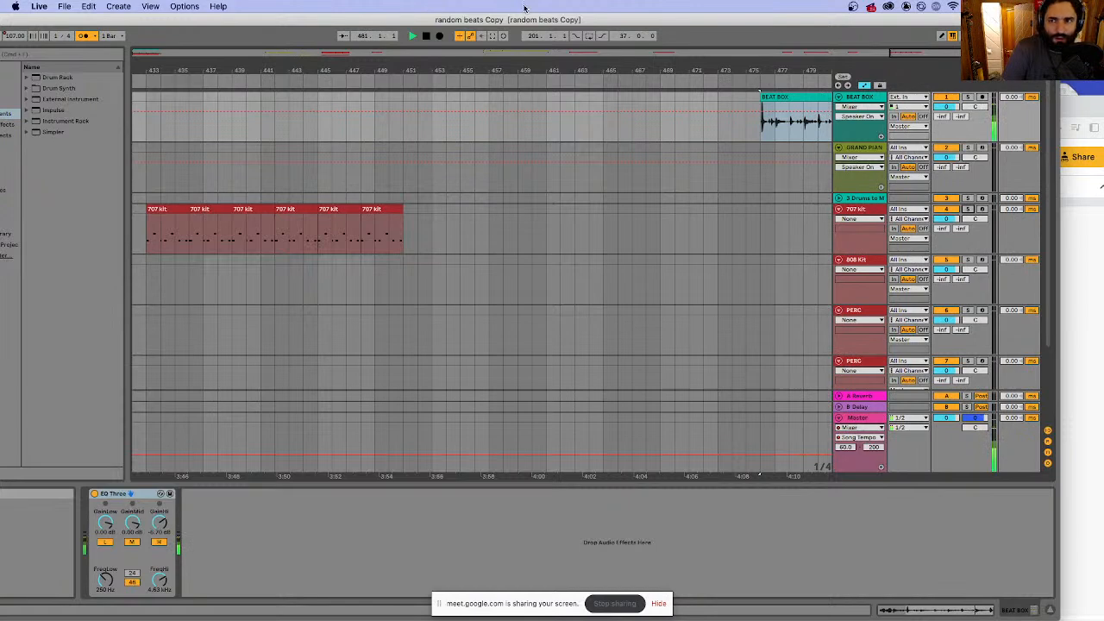
pyautogui.press('space')
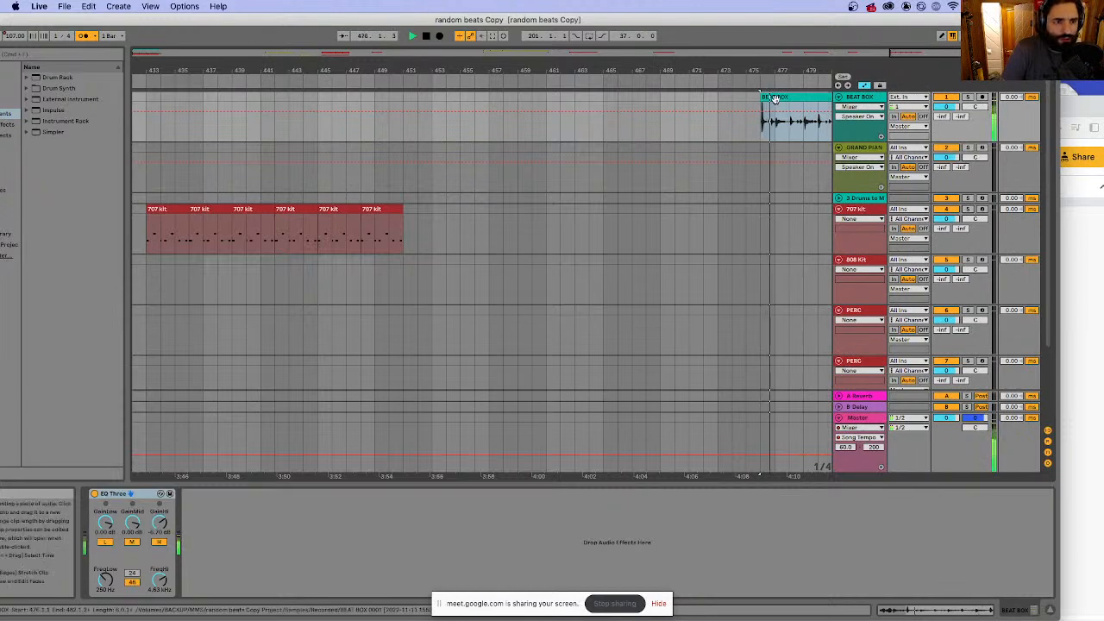
# - Trim the end of the BEAT BOX clip to bar 482, making it six bars long, and deactivate the clip
pyautogui.press('space')
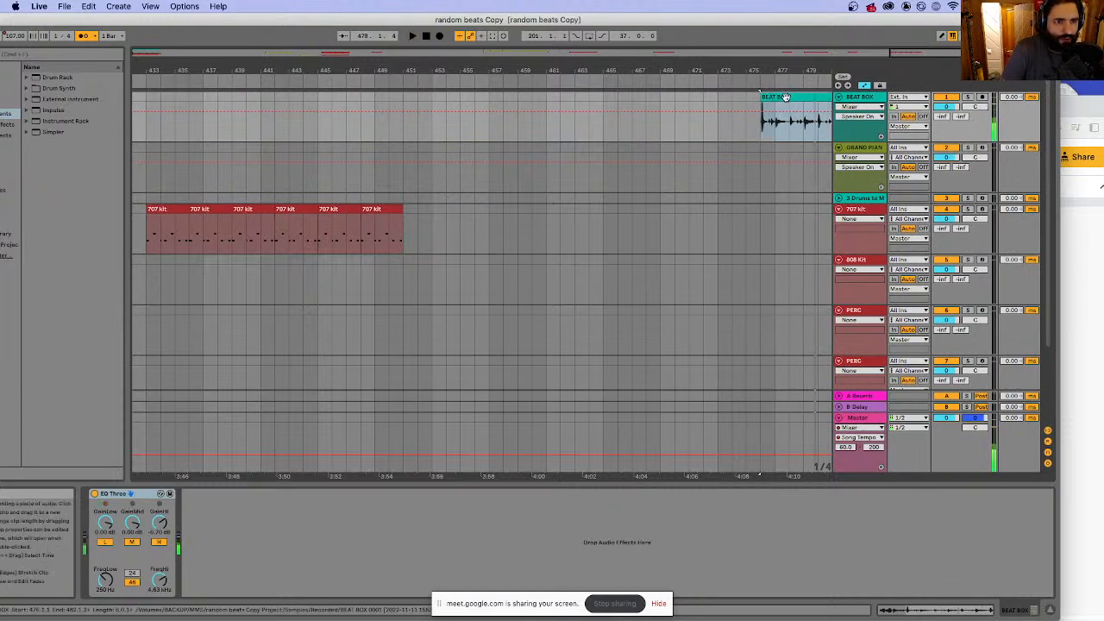
pyautogui.click(786, 97)
pyautogui.press('space')
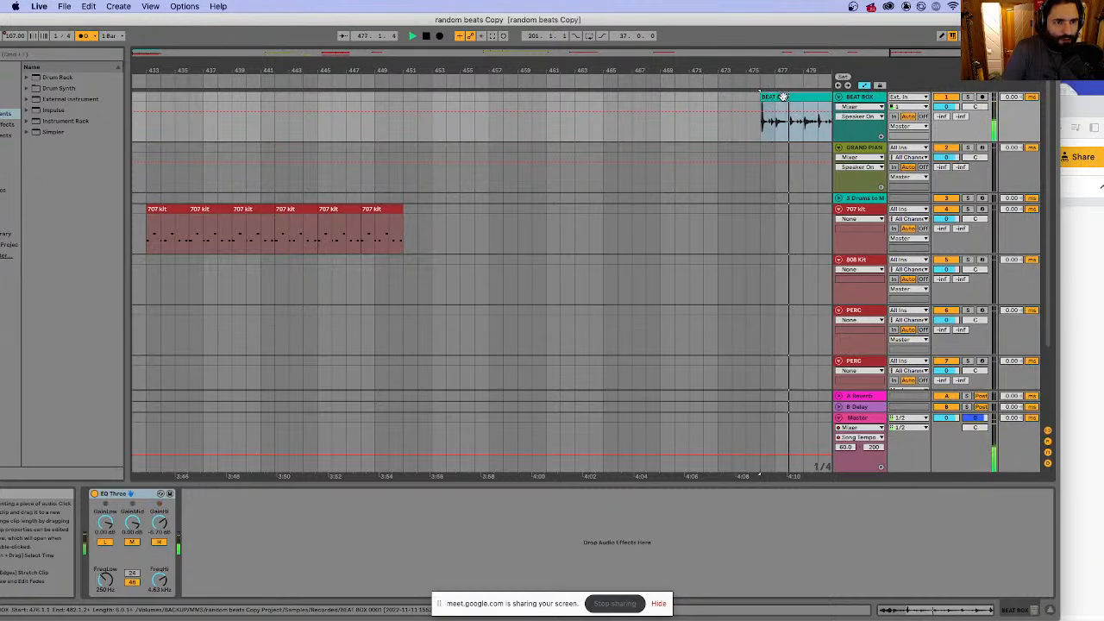
pyautogui.hscroll(3, 749, 105)
pyautogui.press('space')
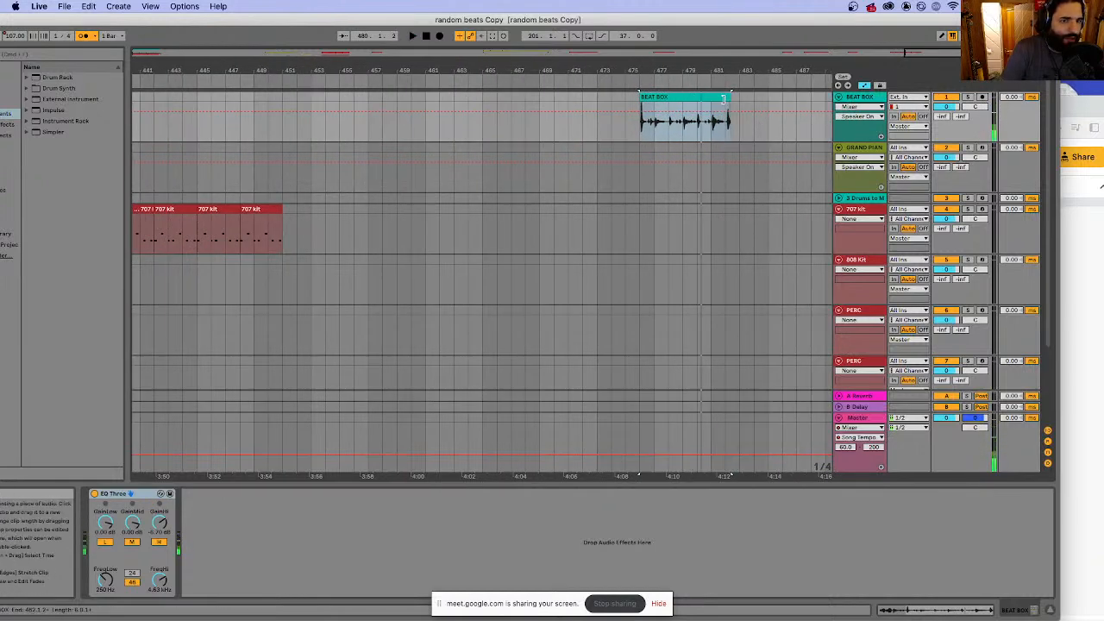
pyautogui.moveTo(732, 98); pyautogui.dragTo(722, 99)
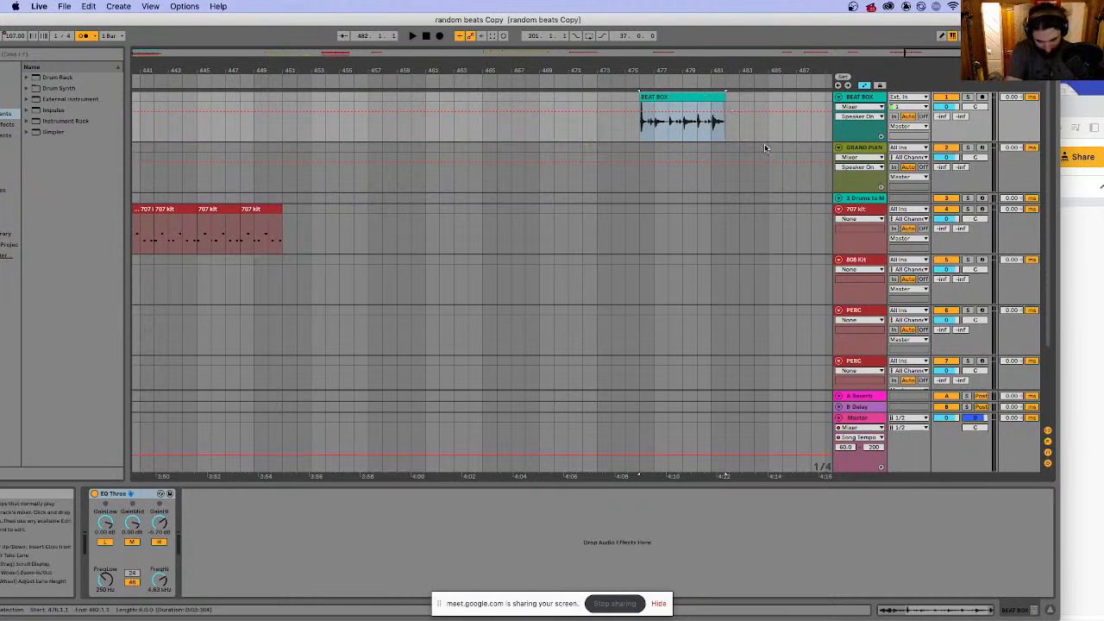
pyautogui.press('0')
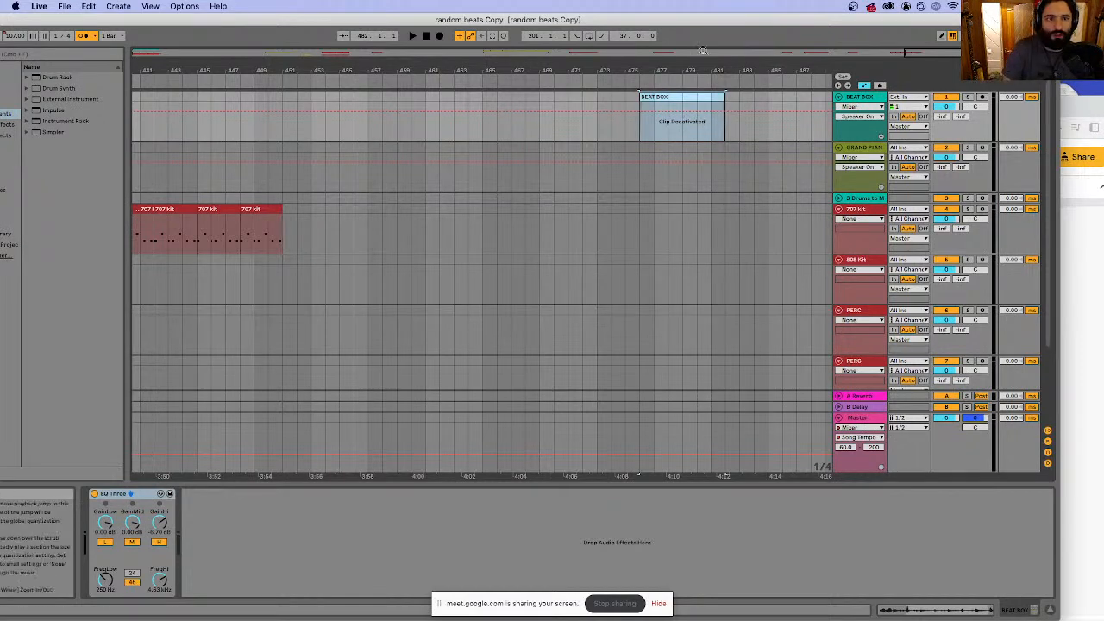
# - Fold the 707 kit, 808 Kit and both PERC tracks, and select the first clip on the BEAT BOX track
pyautogui.moveTo(948, 53); pyautogui.dragTo(946, 36)
pyautogui.moveTo(497, 67); pyautogui.dragTo(312, 61)
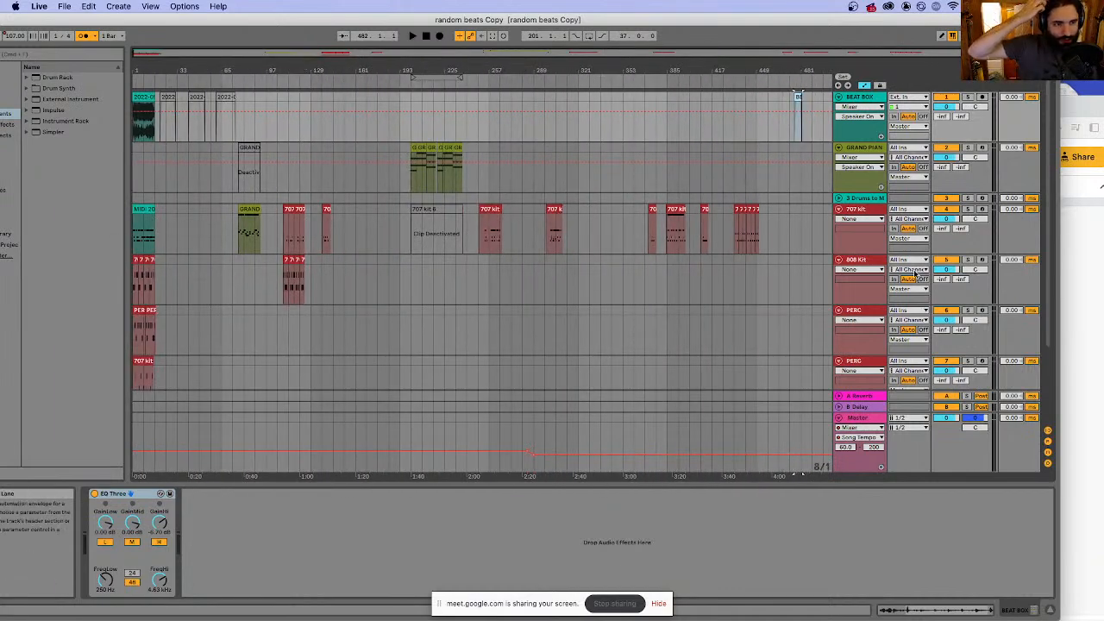
pyautogui.click(838, 210)
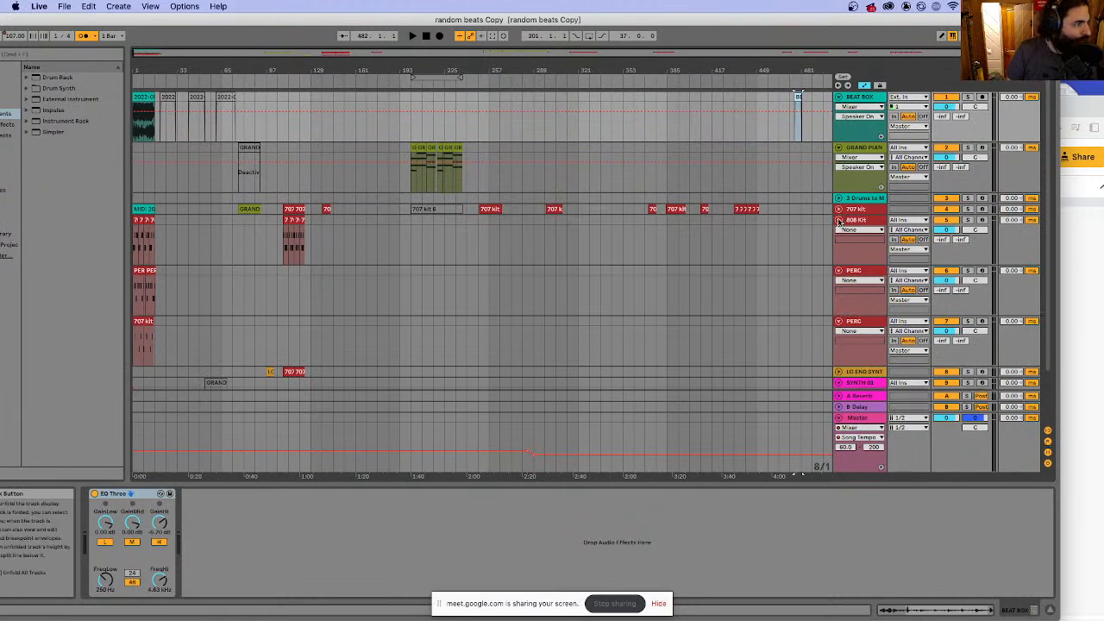
pyautogui.click(838, 221)
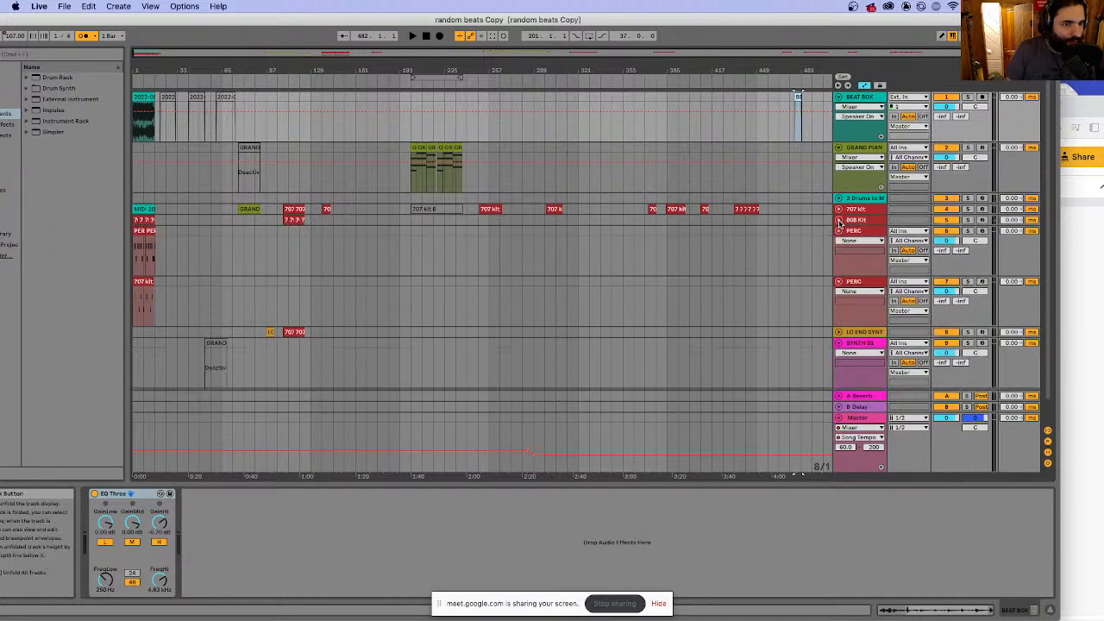
pyautogui.click(839, 231)
pyautogui.click(839, 243)
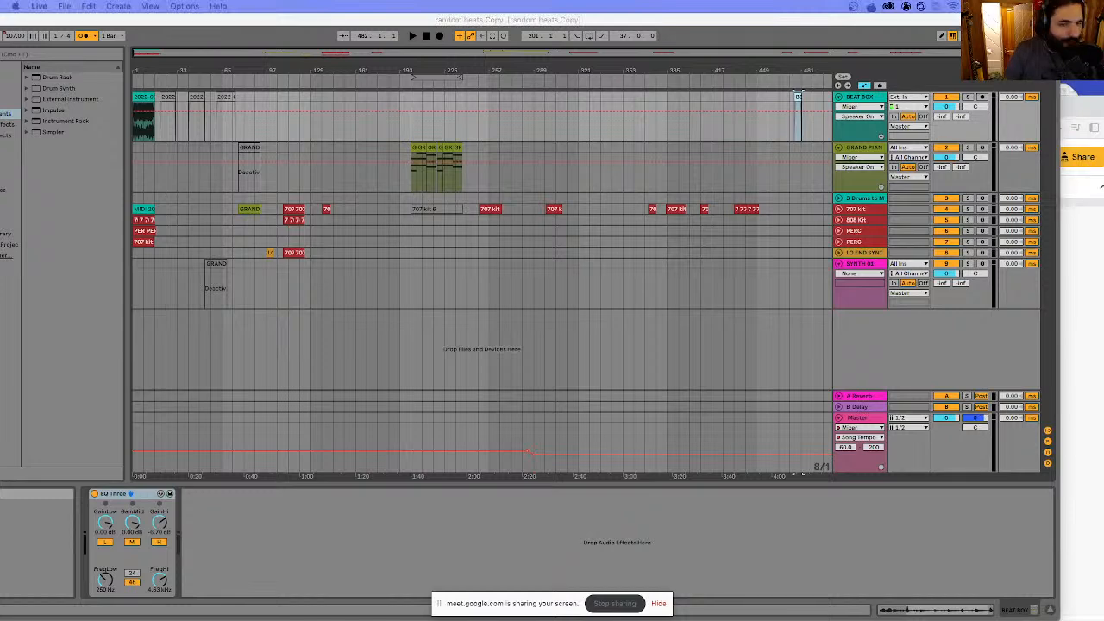
pyautogui.click(146, 97)
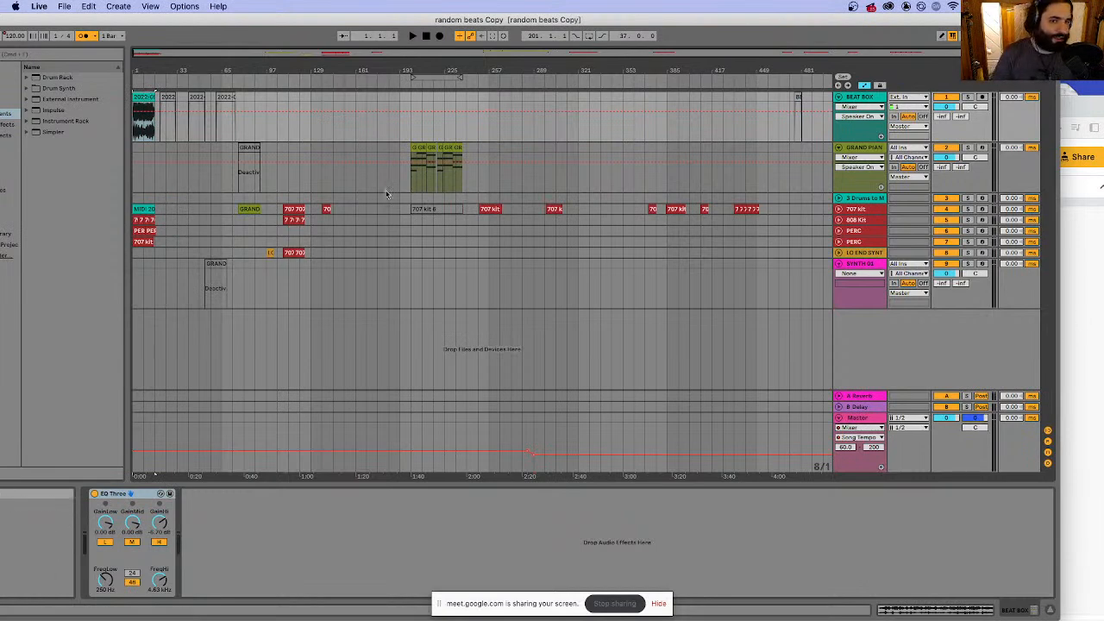
# - Deactivate the 707 kit, 808 Kit, both PERC, low-end synth and SYNTH 02 tracks so they do not sound
pyautogui.click(950, 210)
pyautogui.click(952, 221)
pyautogui.click(950, 231)
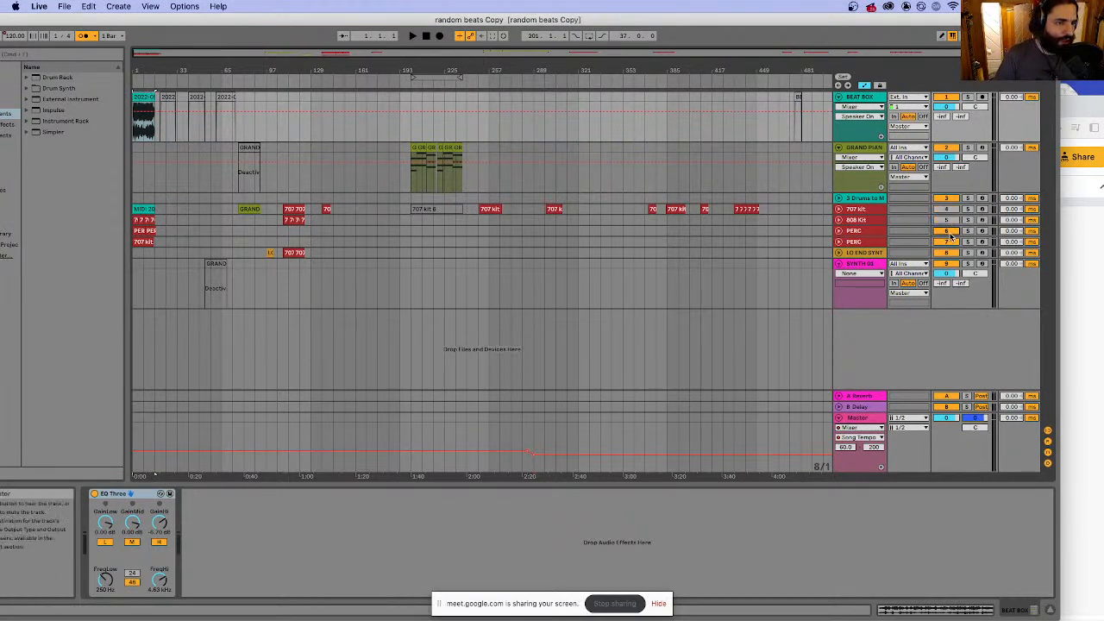
pyautogui.click(947, 243)
pyautogui.click(946, 257)
pyautogui.click(947, 254)
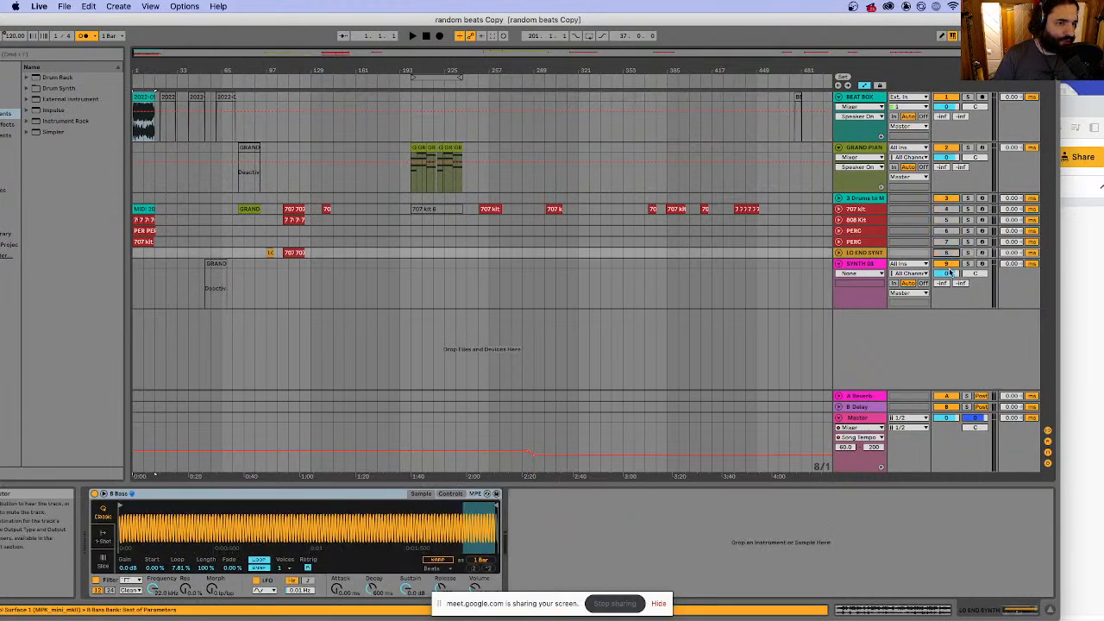
pyautogui.click(947, 266)
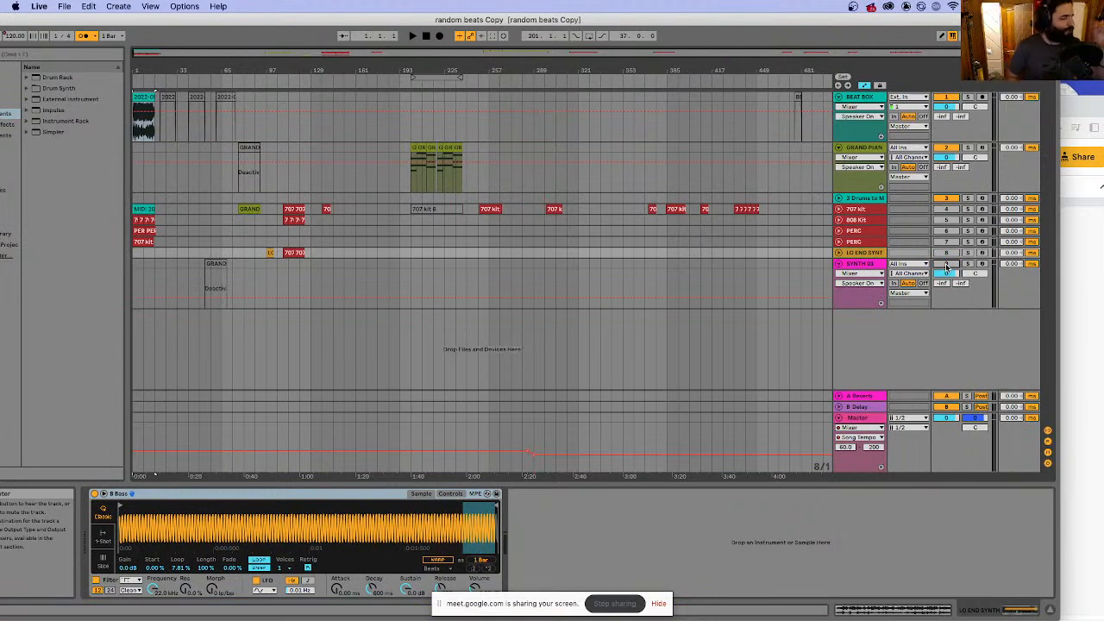
pyautogui.click(947, 264)
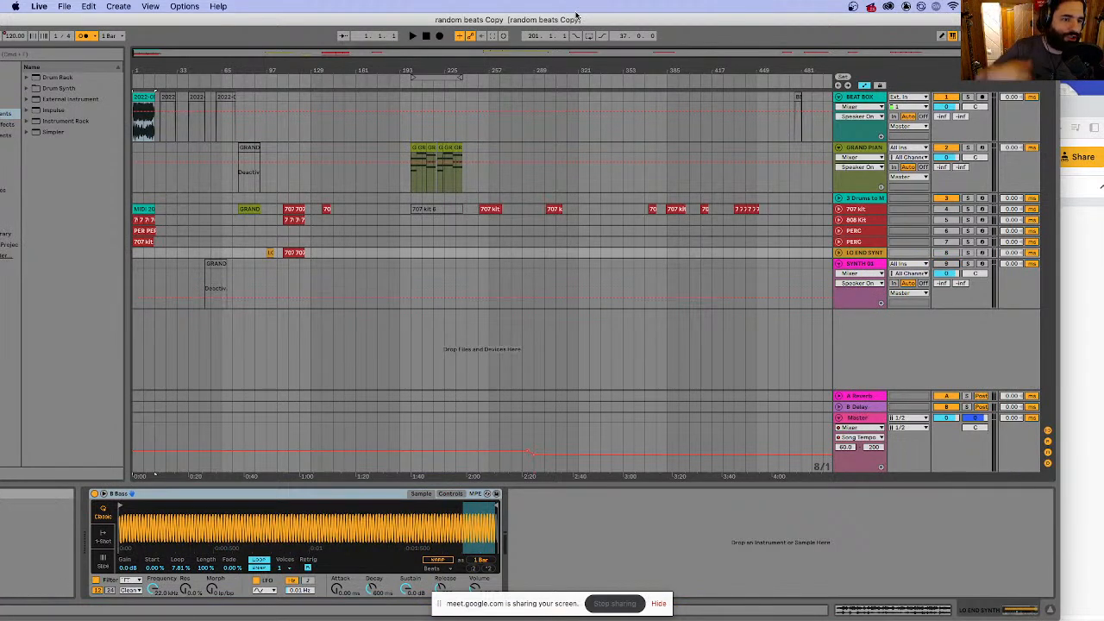
# - Play the first clip on the BEAT BOX track from bar 1, stop, and play it from its start once more
pyautogui.click(143, 96)
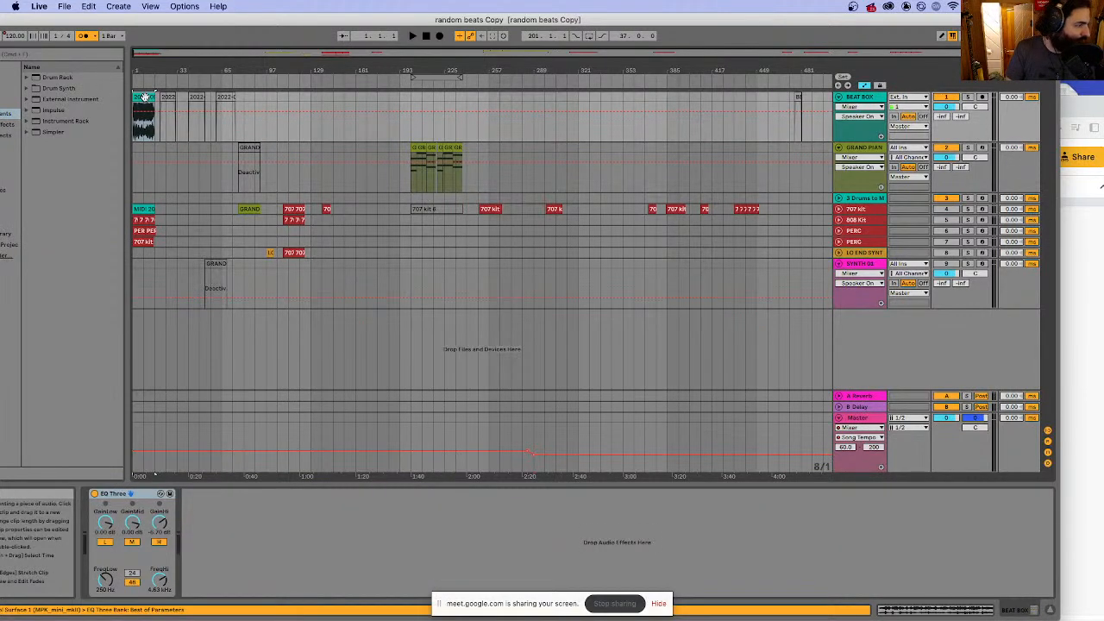
pyautogui.press('space')
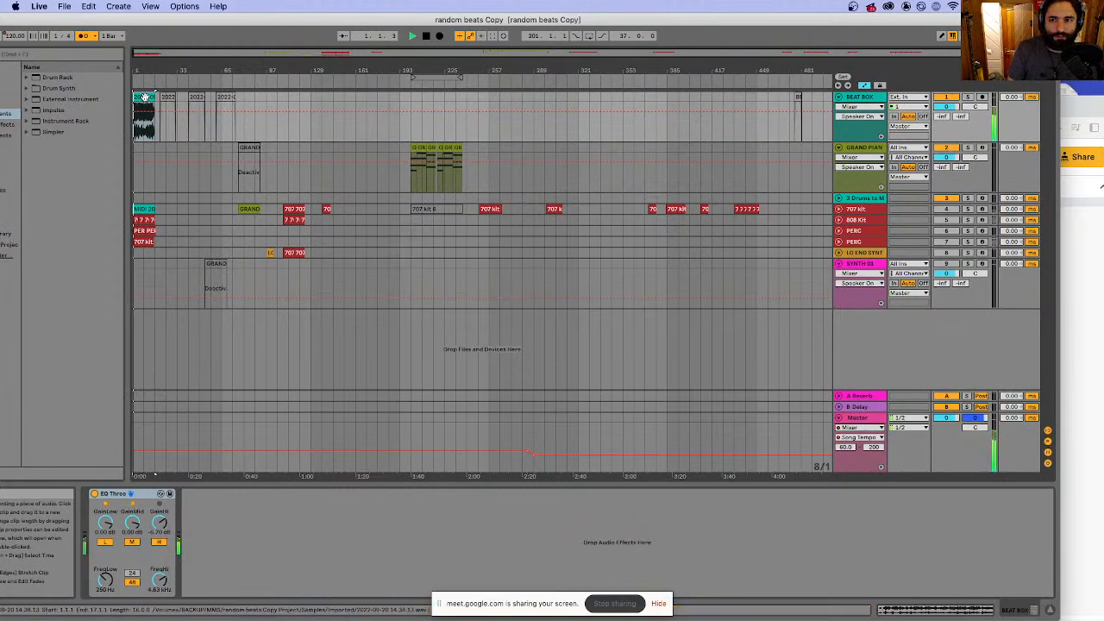
pyautogui.moveTo(370, 54); pyautogui.dragTo(187, 54)
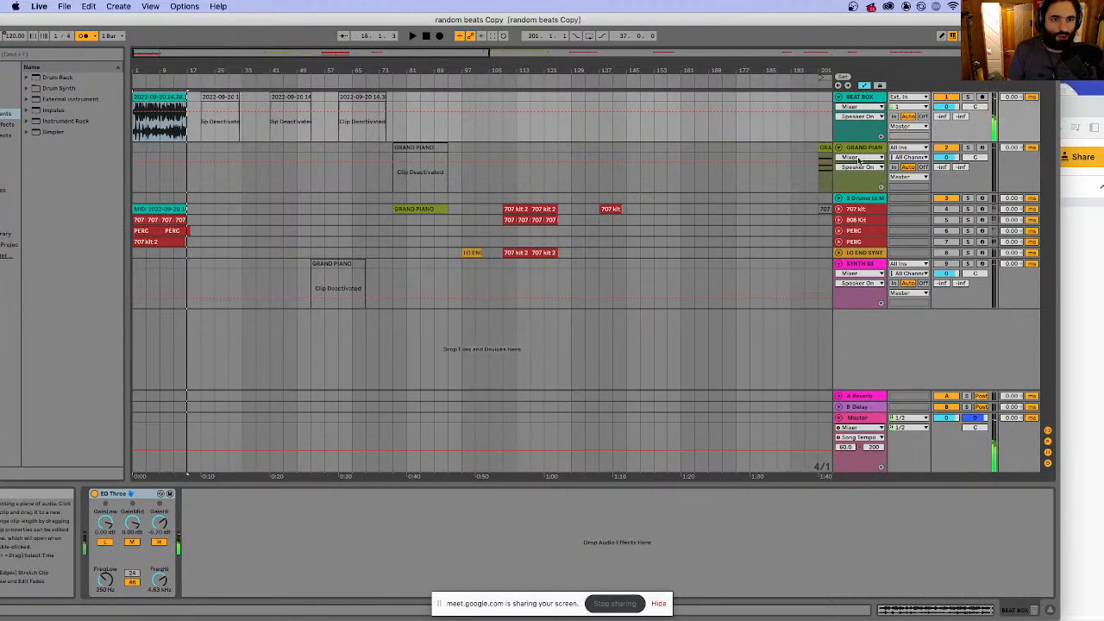
pyautogui.click(709, 128)
pyautogui.press('space')
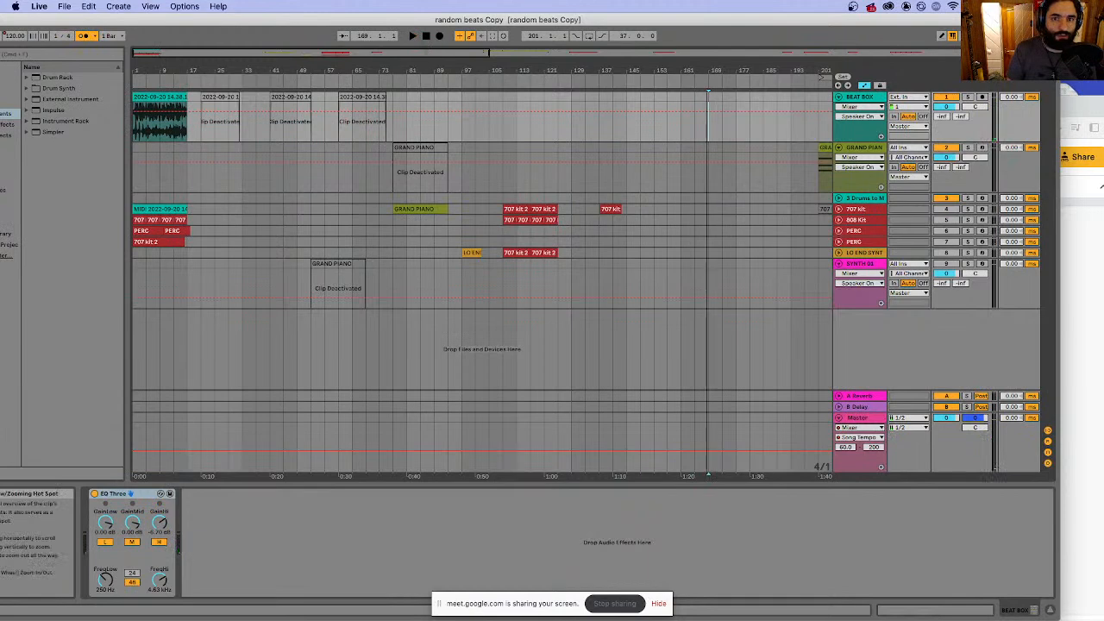
pyautogui.click(159, 98)
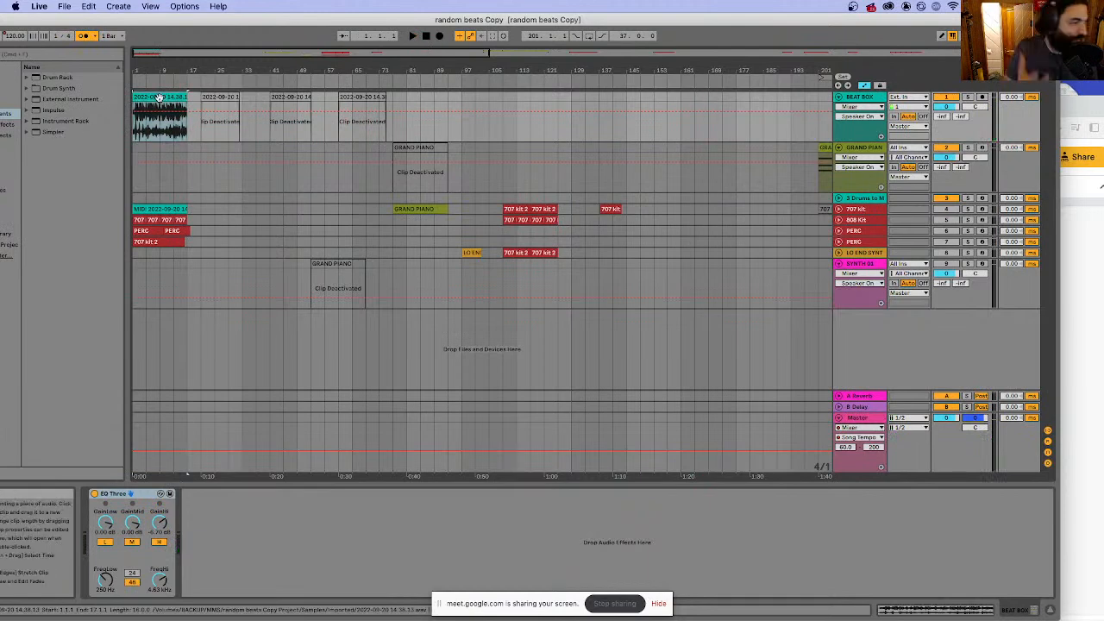
pyautogui.press('space')
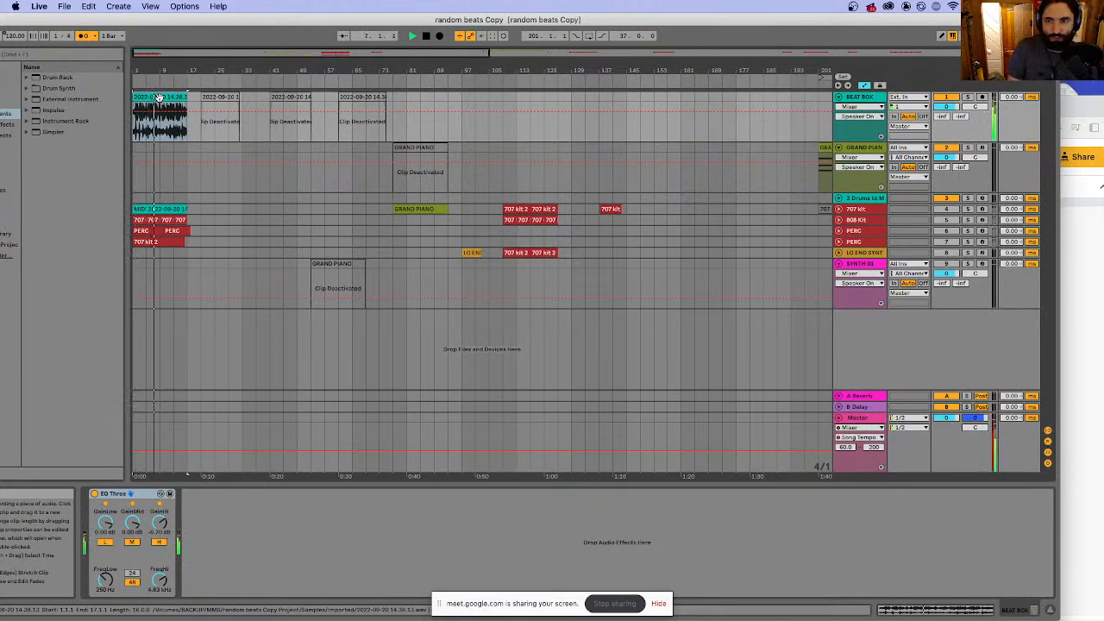
pyautogui.press('space')
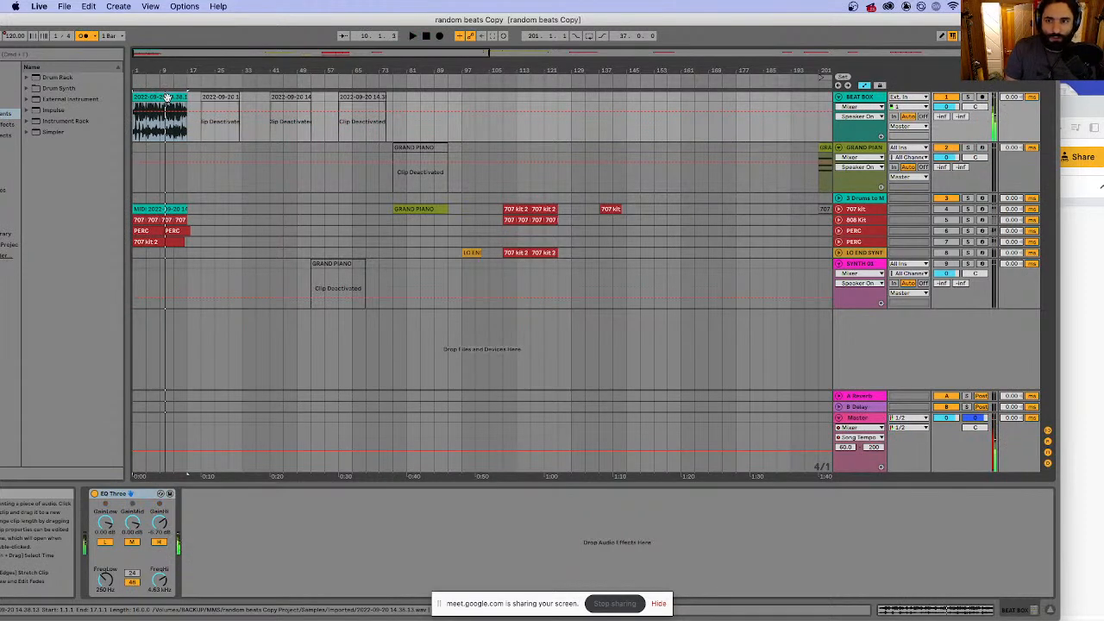
# - Activate and play the second BEAT BOX clip at bar 21 and the third at bar 41 in turn, deactivating each after listening
pyautogui.click(228, 97)
pyautogui.press('0')
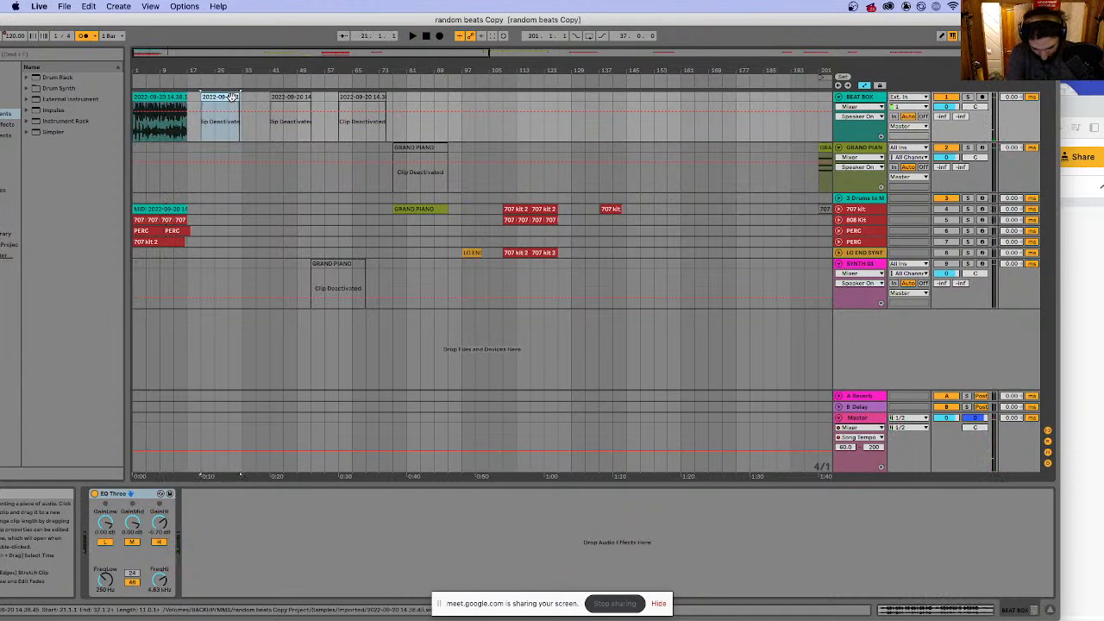
pyautogui.press('space')
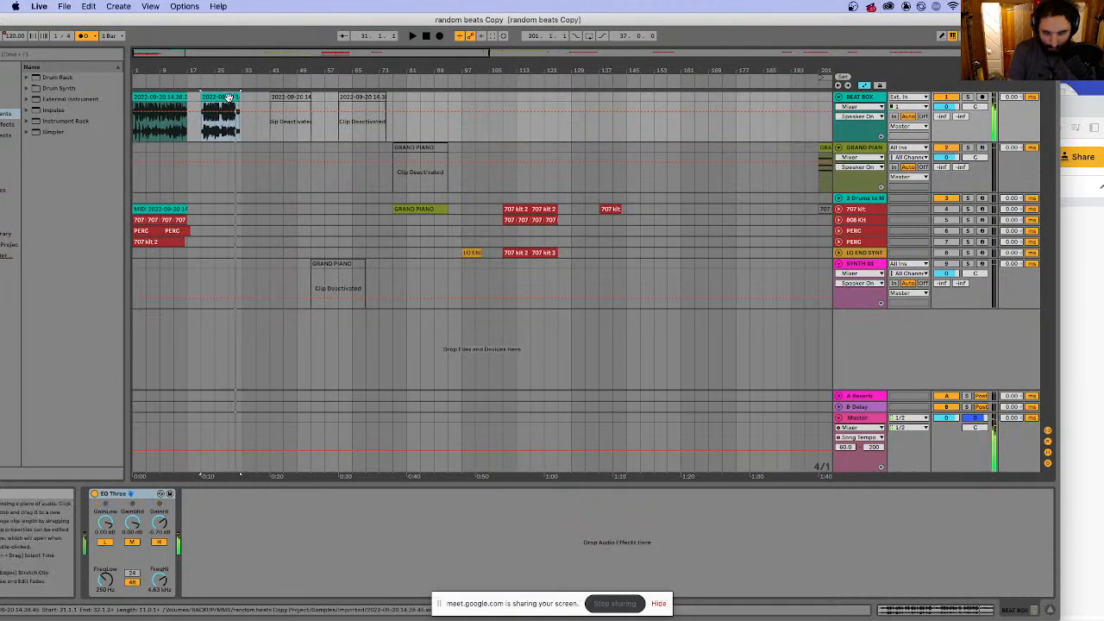
pyautogui.moveTo(227, 97); pyautogui.dragTo(289, 95)
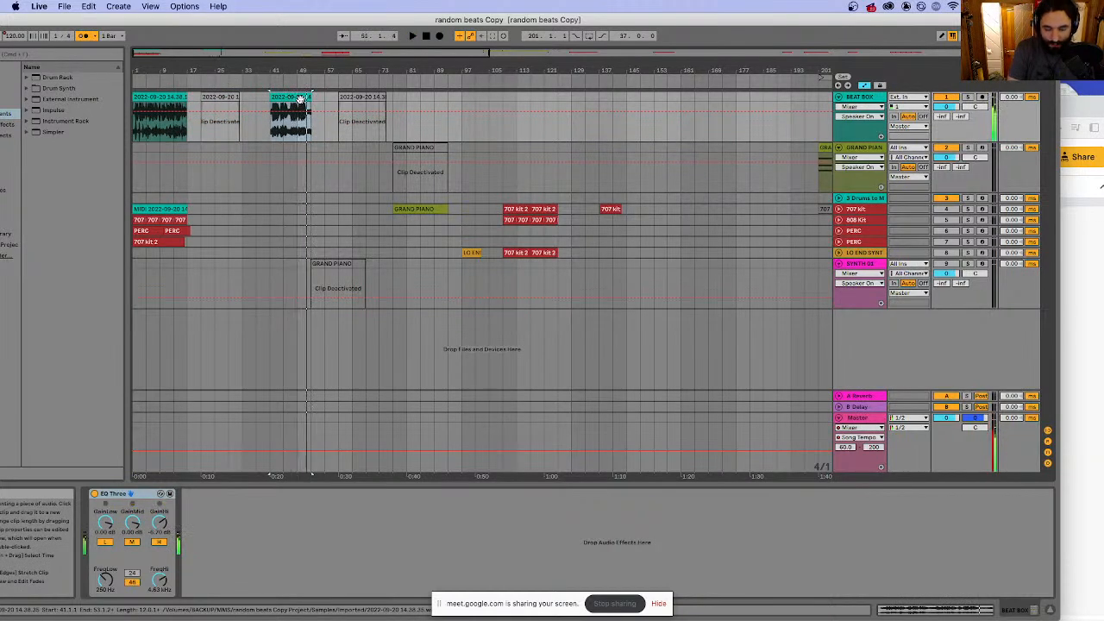
pyautogui.press('0')
# - Activate the fourth BEAT BOX clip at bar 61, play it, and deactivate it again
pyautogui.click(359, 97)
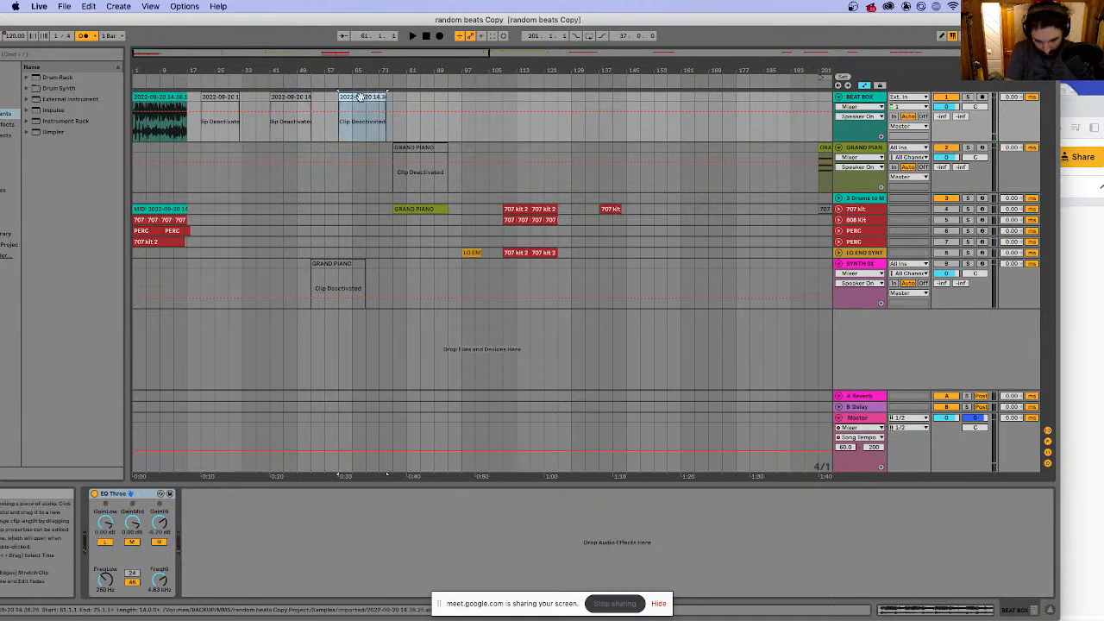
pyautogui.press('0')
pyautogui.press('space')
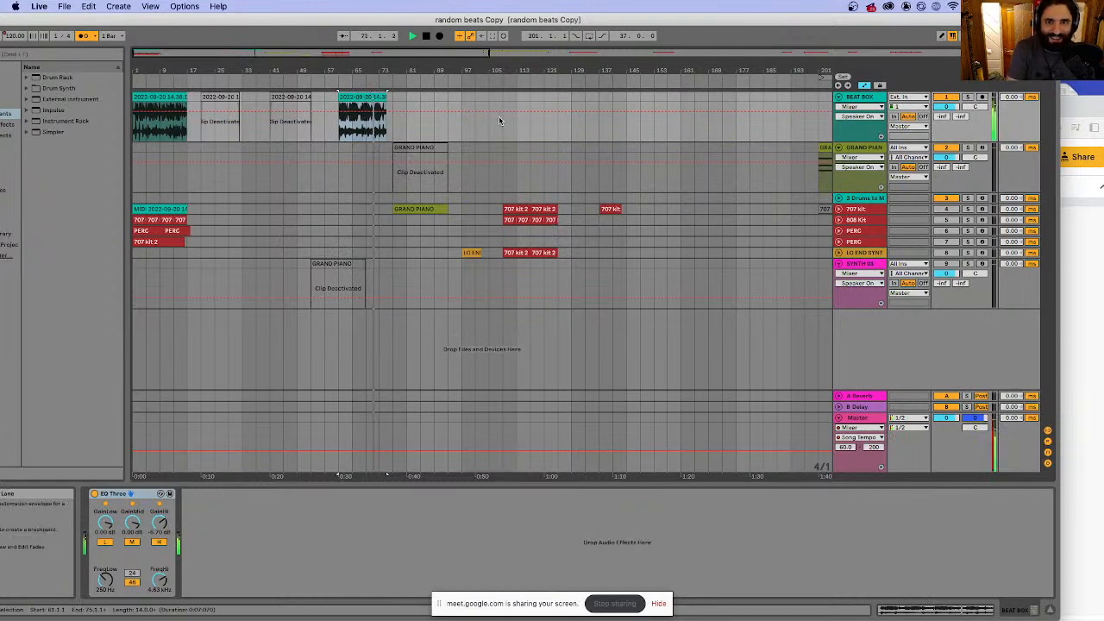
pyautogui.press('space')
pyautogui.press('0')
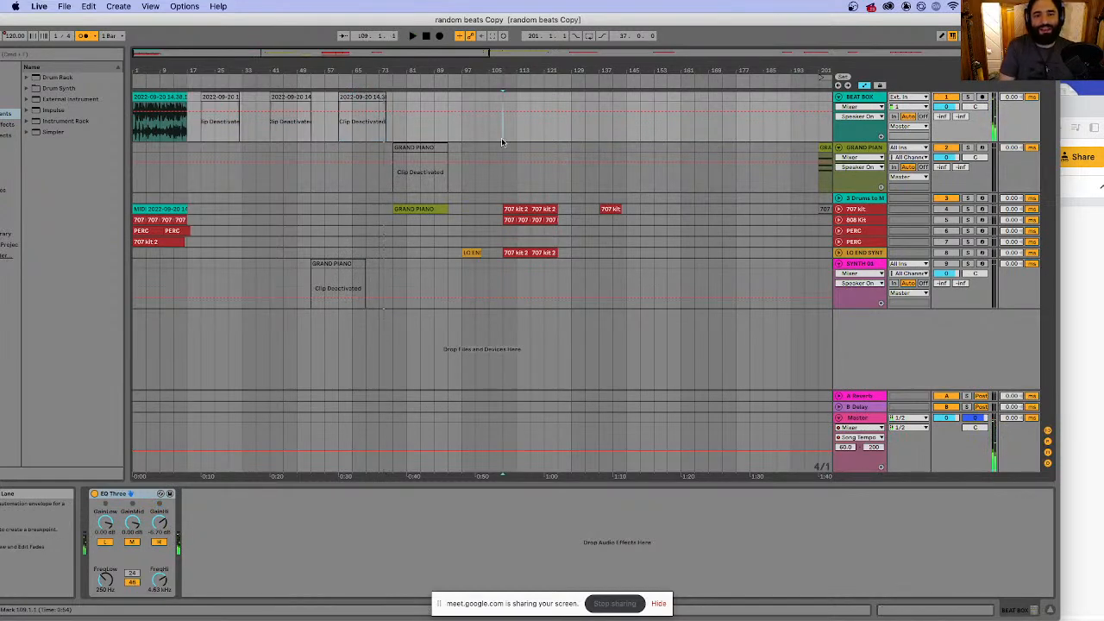
pyautogui.click(503, 143)
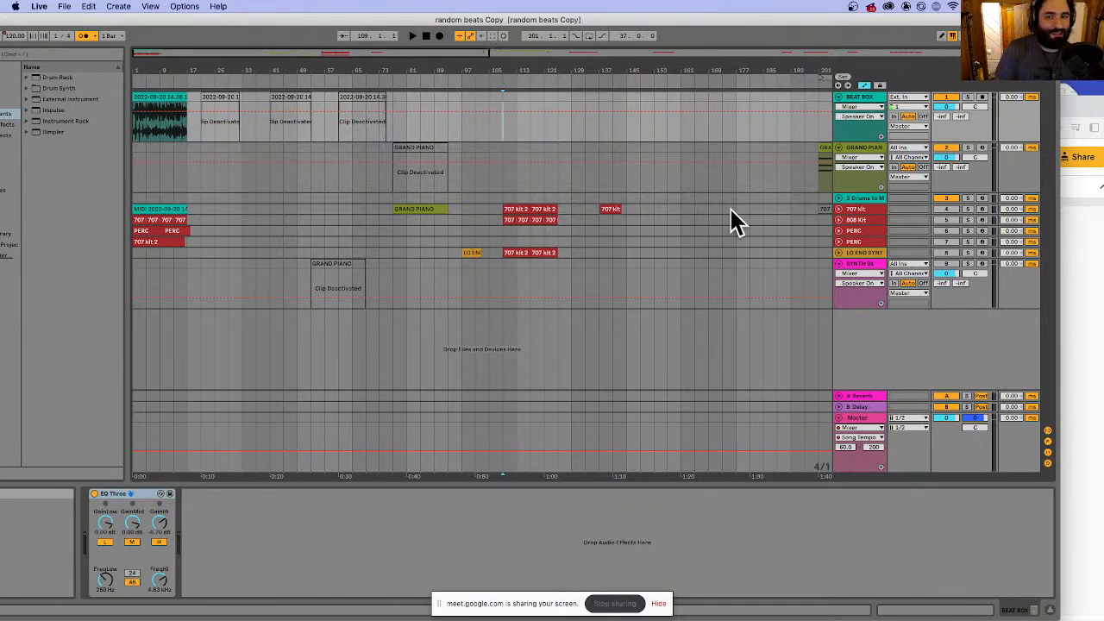
# - Switch to the Brave browser and bring the YouTube window with the Mentor vs Apprentice Pt. 2 beatbox video into full view
pyautogui.moveTo(249, 604)
pyautogui.click(325, 601)
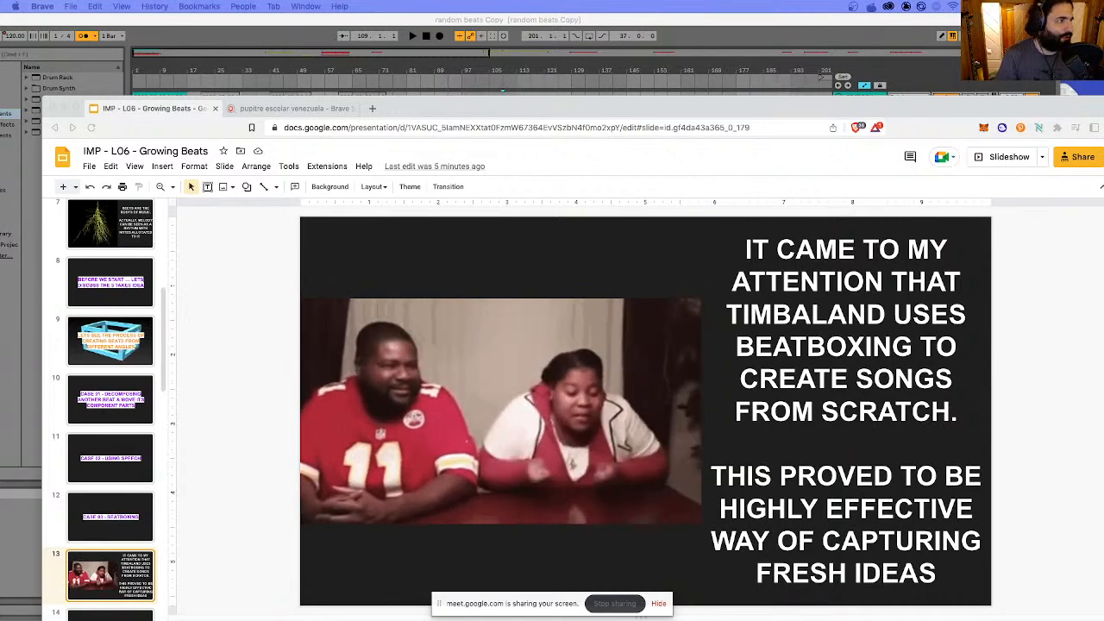
pyautogui.moveTo(1103, 95); pyautogui.dragTo(230, 12)
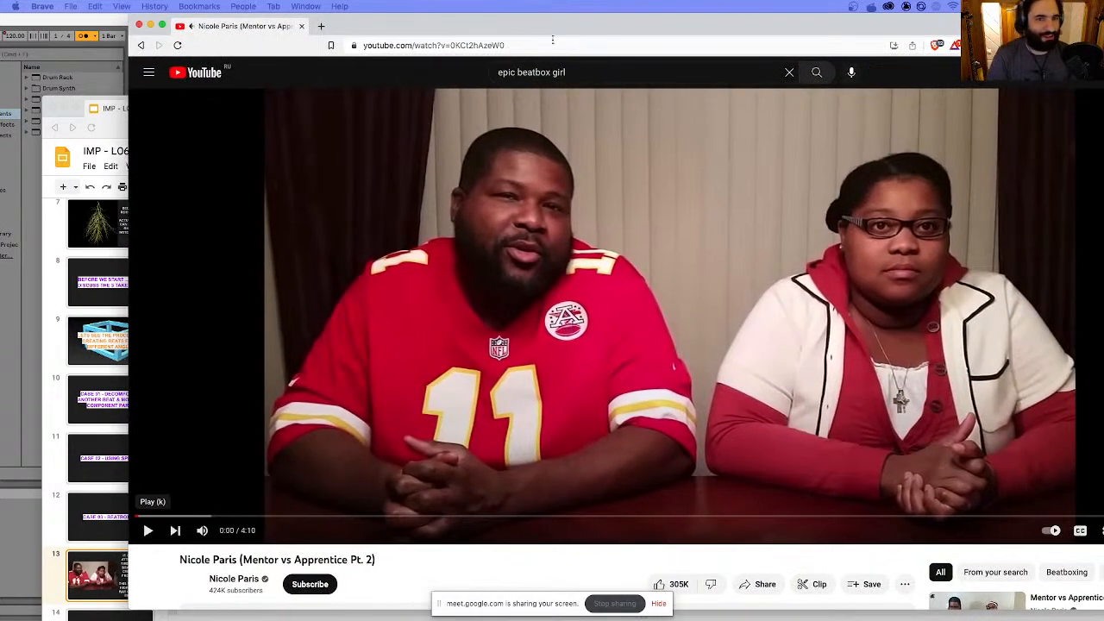
pyautogui.moveTo(585, 22); pyautogui.dragTo(511, 21)
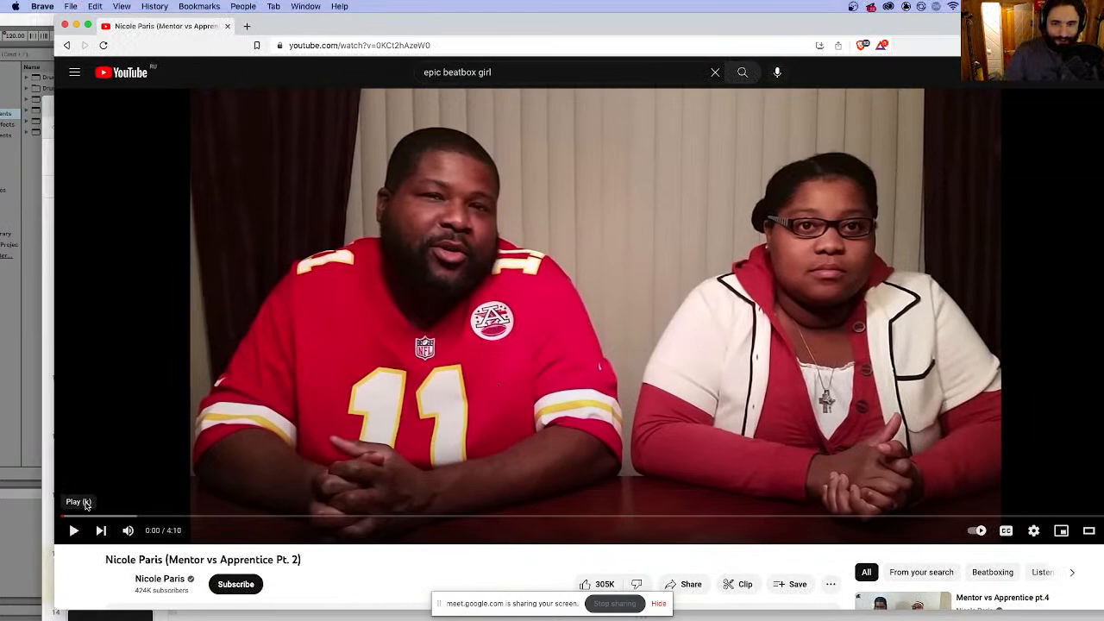
pyautogui.click(733, 594)
pyautogui.click(993, 361)
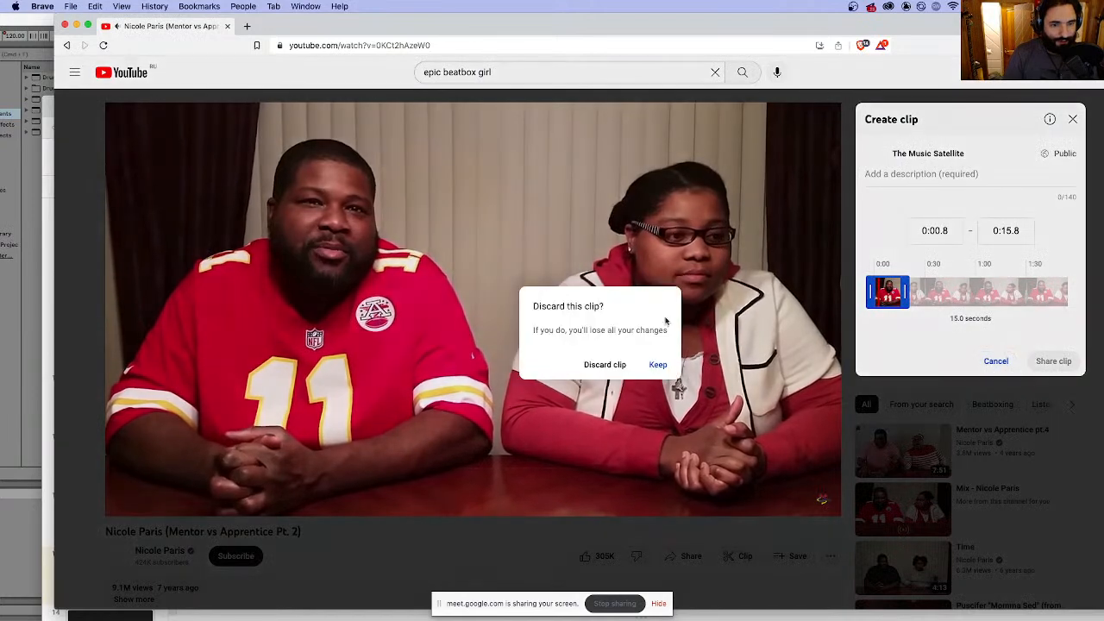
pyautogui.click(605, 365)
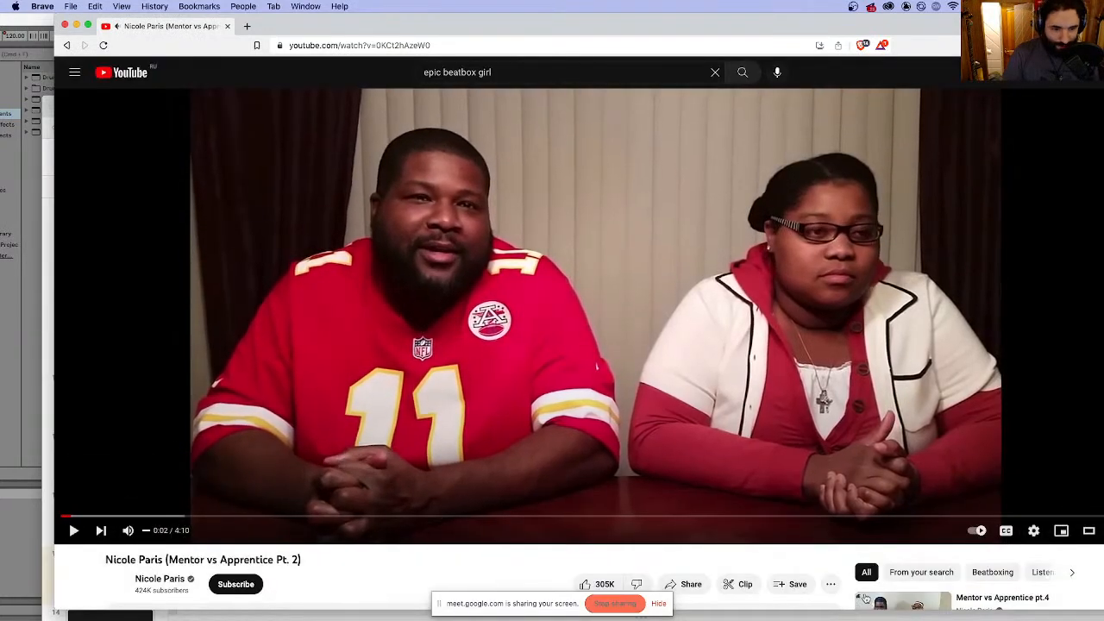
# - Copy the share link of the Mentor vs Apprentice Pt. 2 video and move the browser window lower on the screen
pyautogui.click(691, 585)
pyautogui.click(712, 356)
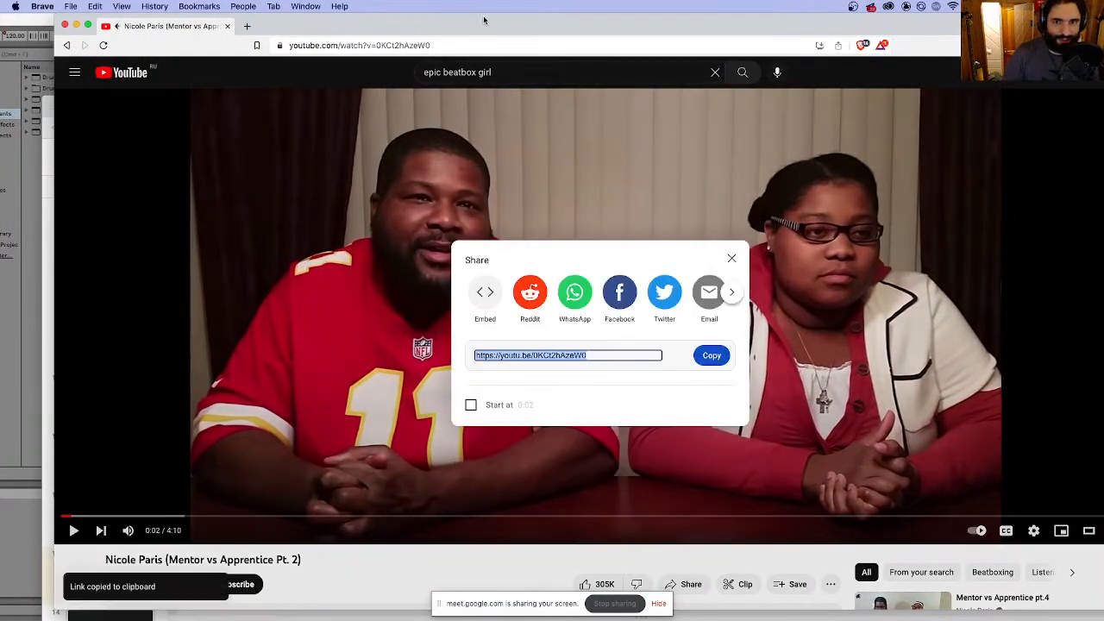
pyautogui.moveTo(485, 20); pyautogui.dragTo(481, 89)
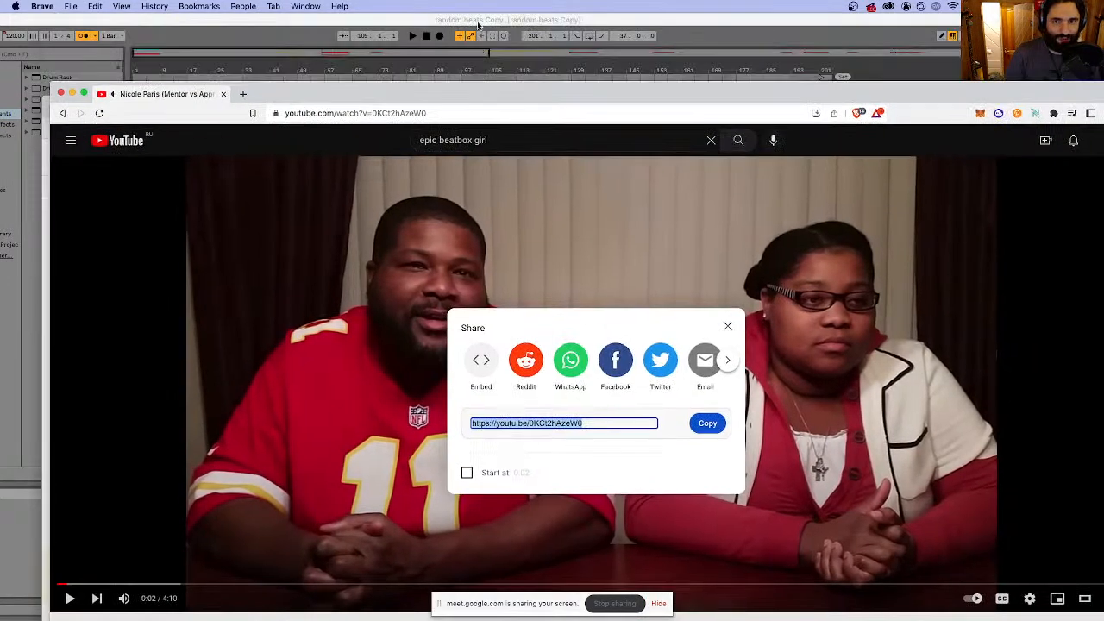
pyautogui.click(306, 6)
pyautogui.click(432, 179)
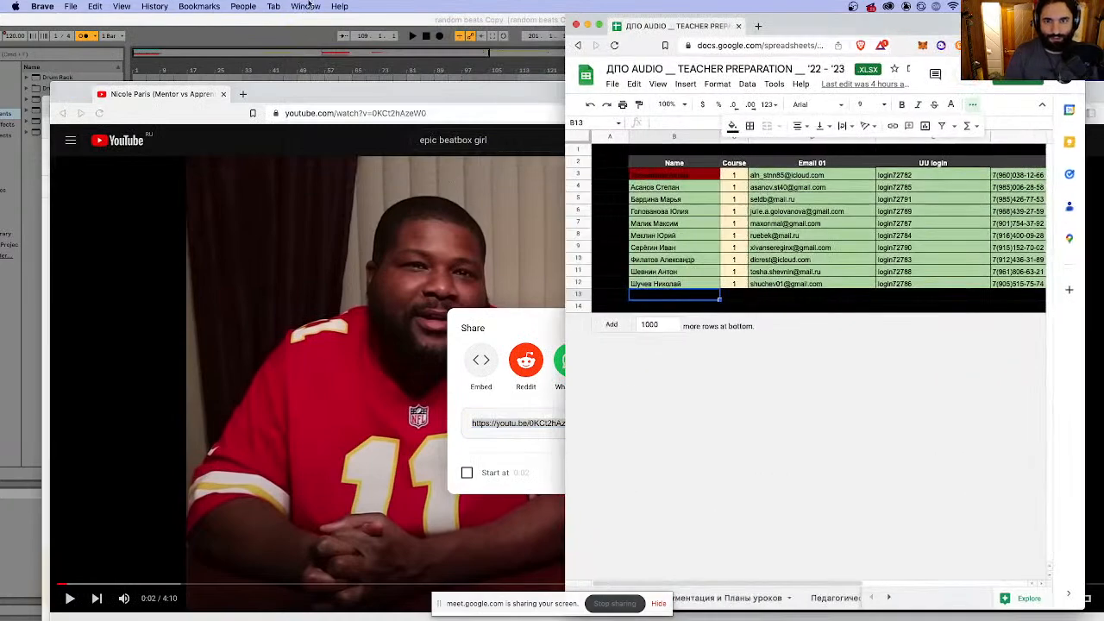
pyautogui.click(309, 3)
pyautogui.click(784, 4)
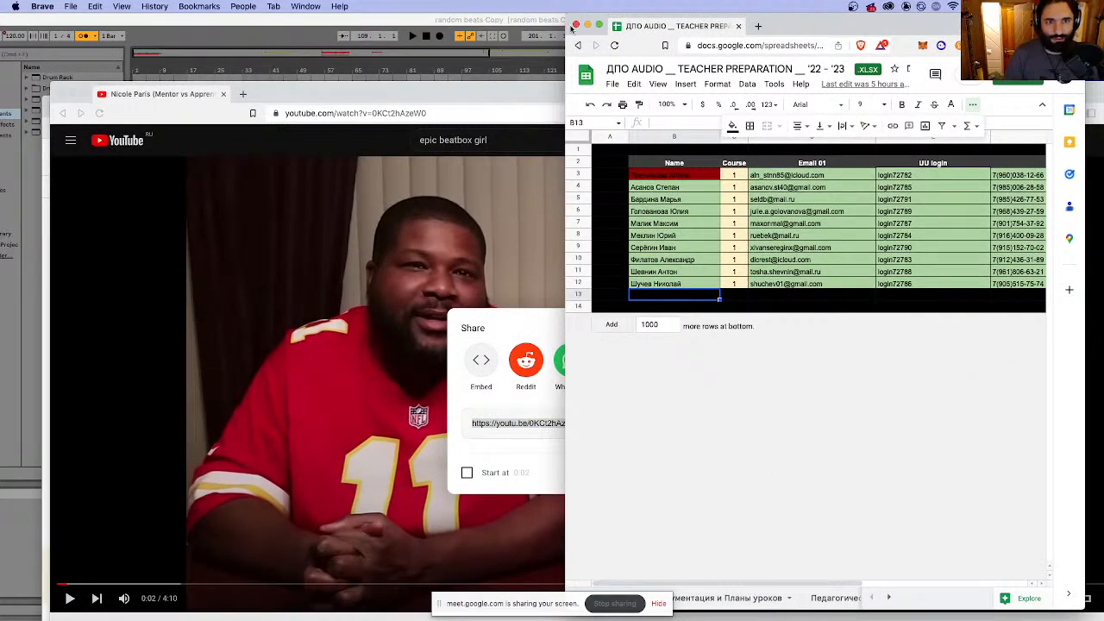
pyautogui.click(573, 24)
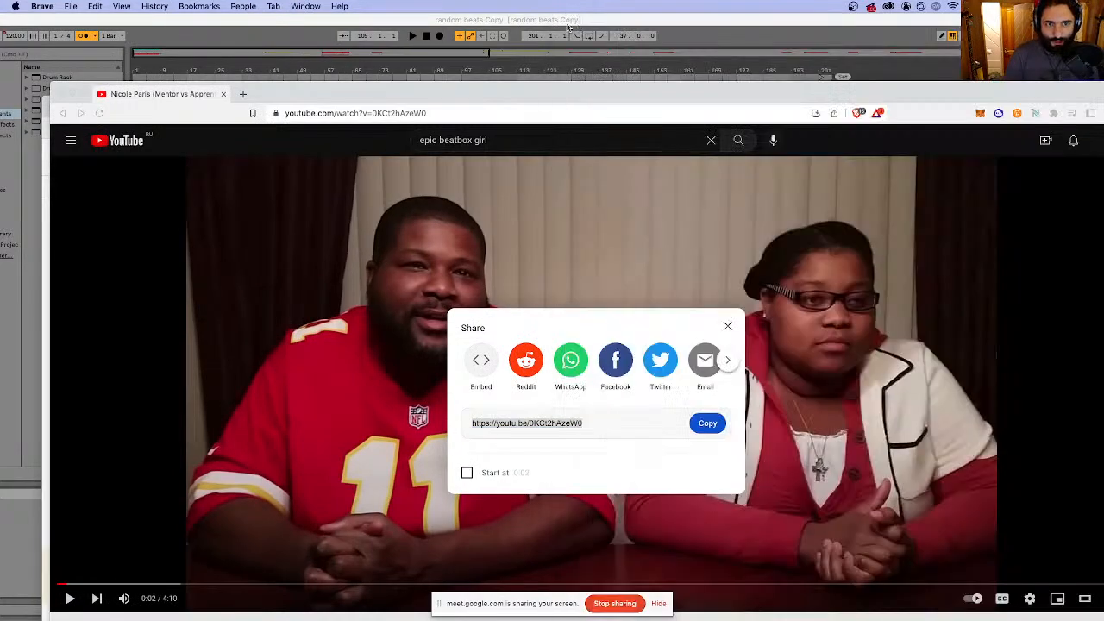
# - Bring the browser window with the IMP - L06 - Growing Beats presentation to the front
pyautogui.click(302, 6)
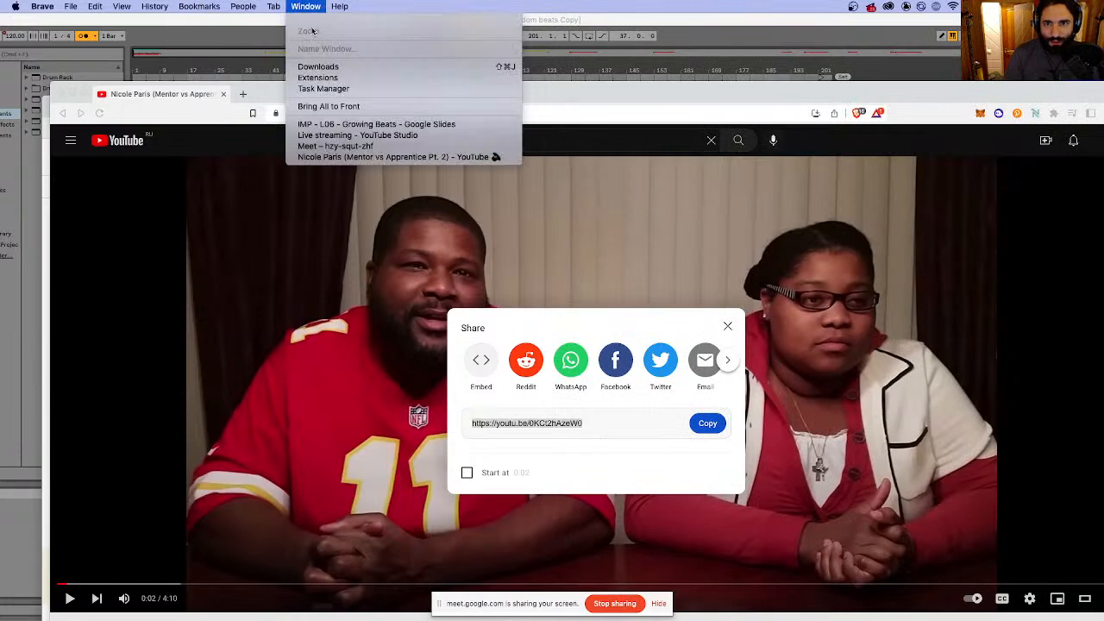
pyautogui.click(353, 148)
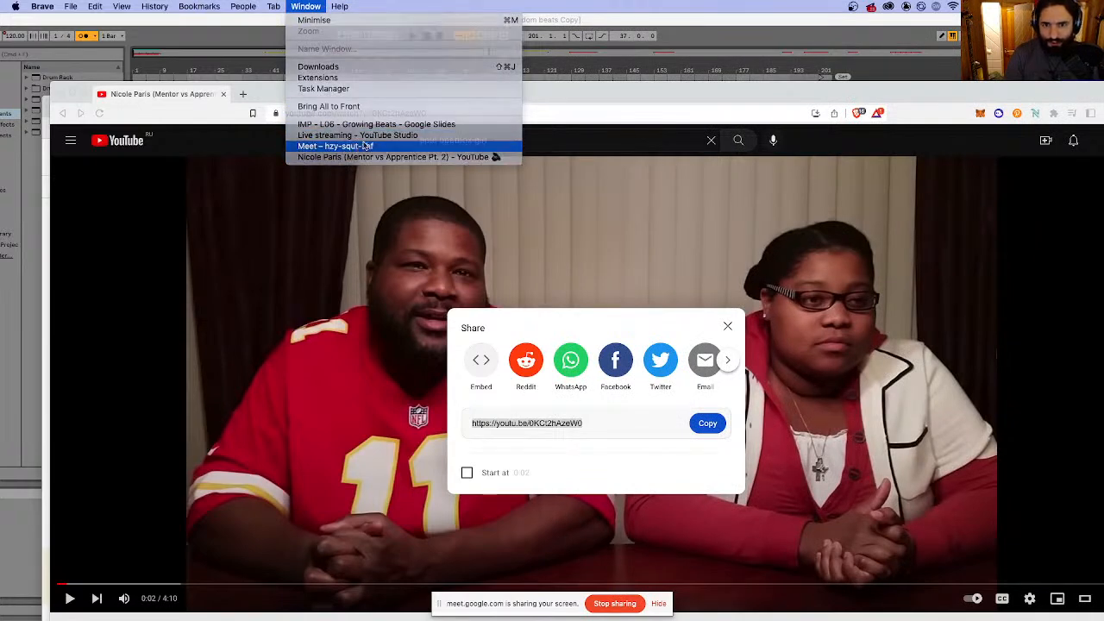
pyautogui.click(302, 6)
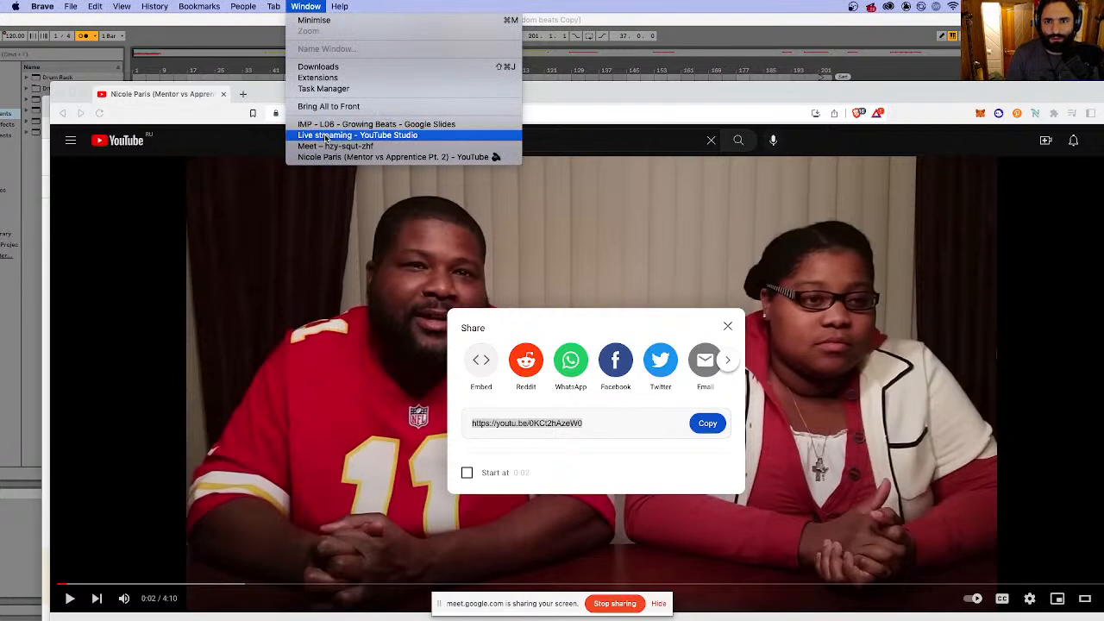
pyautogui.click(326, 137)
pyautogui.click(303, 6)
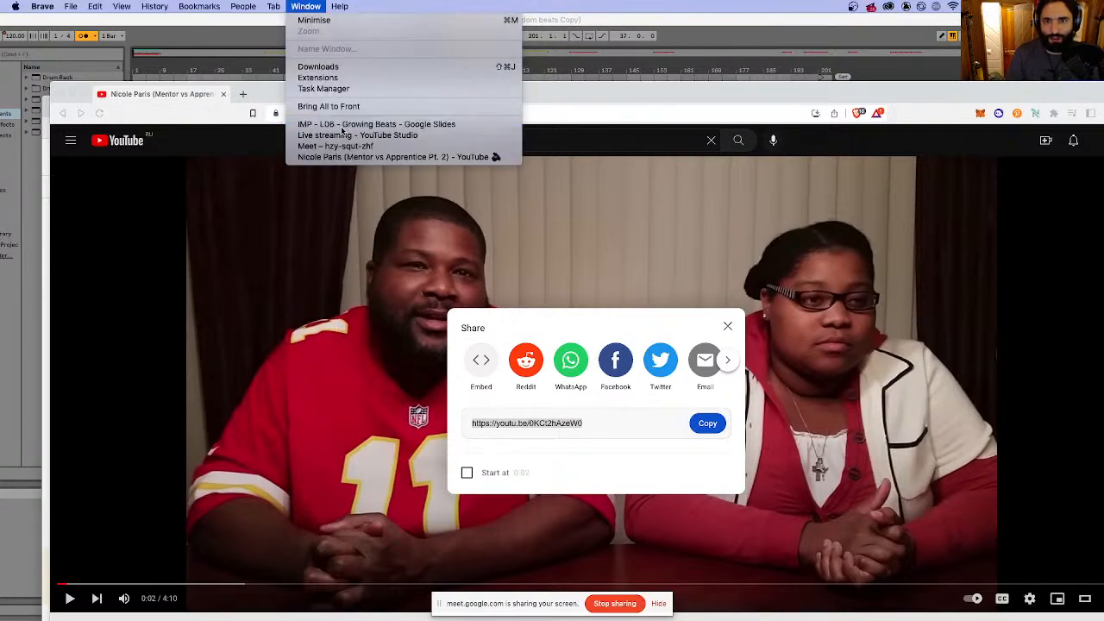
pyautogui.click(343, 126)
# - Move the beatbox picture up to the top edge of slide 13 and insert the YouTube video Mentor vs Apprentice Pt. 2 from its copied link
pyautogui.click(467, 349)
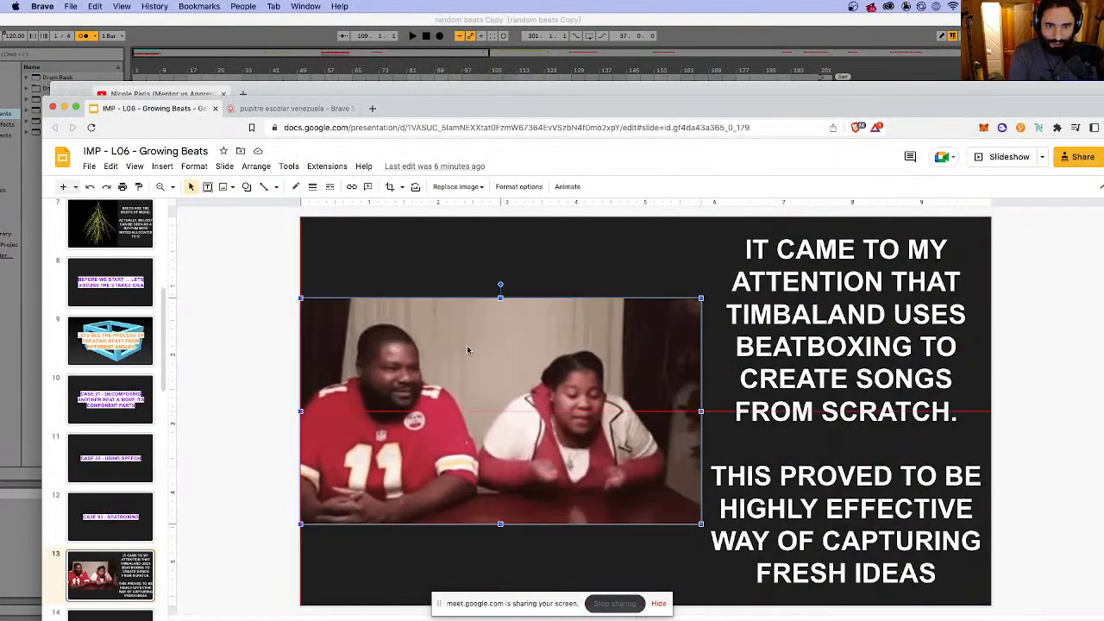
pyautogui.moveTo(468, 350); pyautogui.dragTo(468, 268)
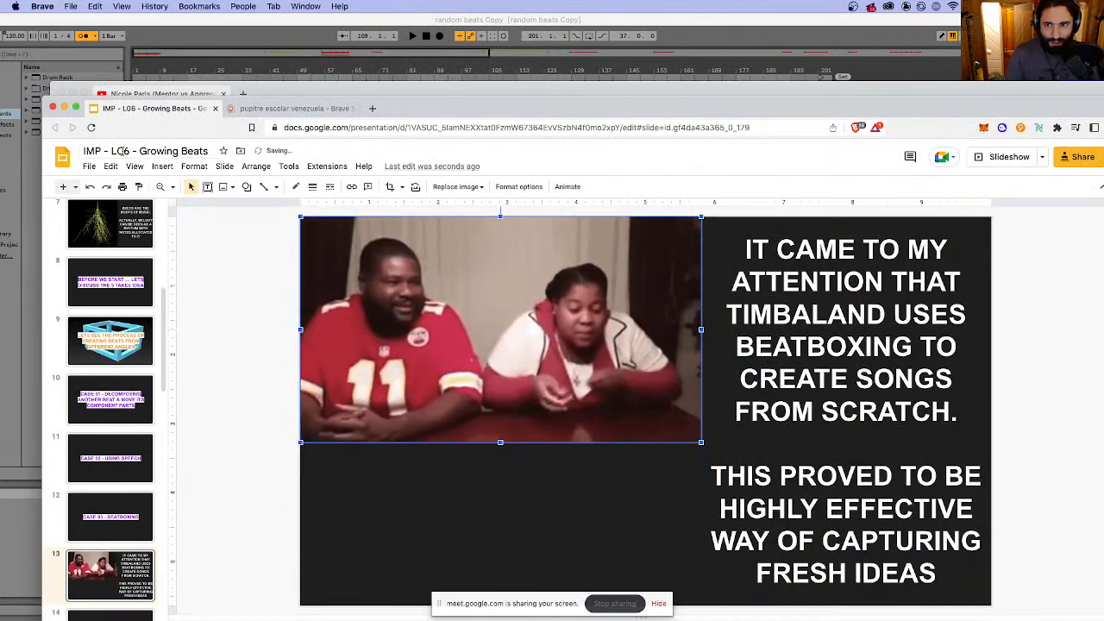
pyautogui.click(162, 166)
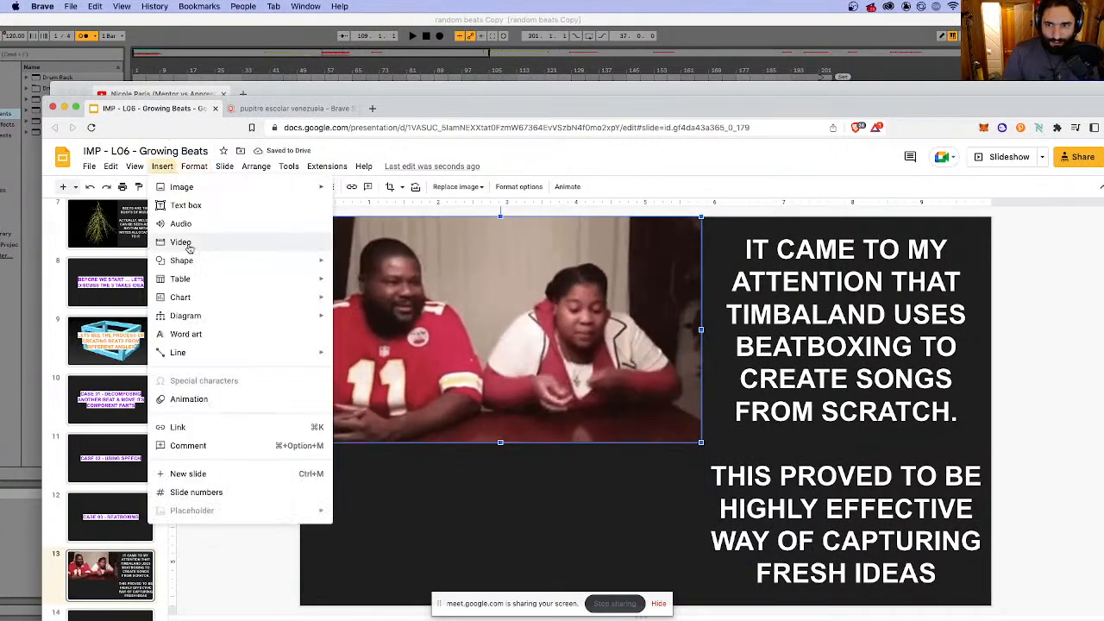
pyautogui.click(180, 243)
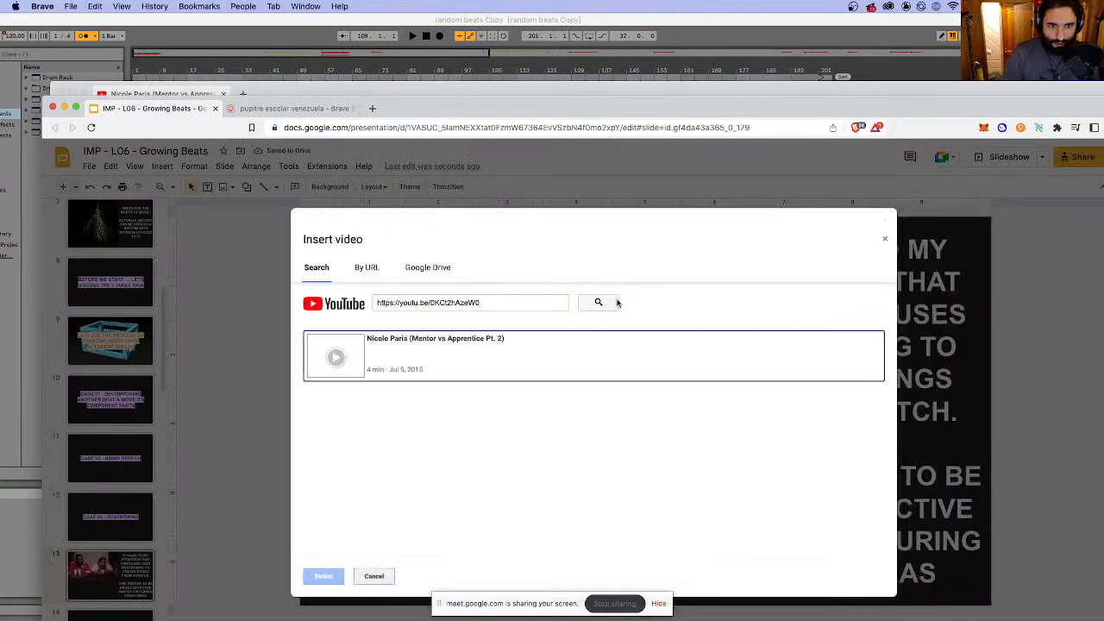
pyautogui.click(476, 352)
pyautogui.click(323, 576)
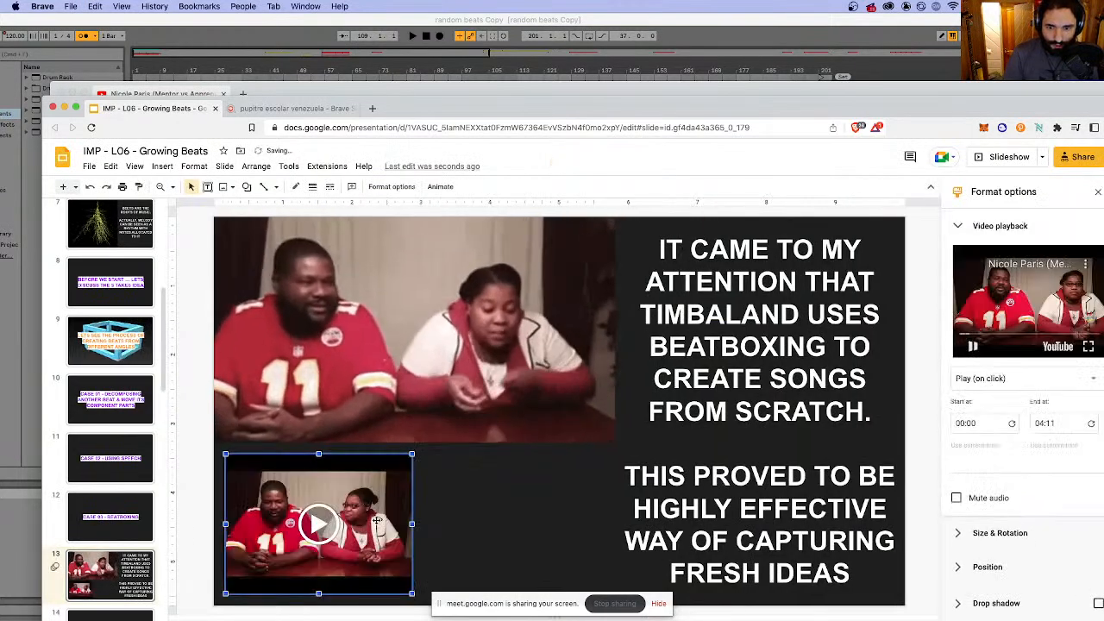
pyautogui.click(485, 518)
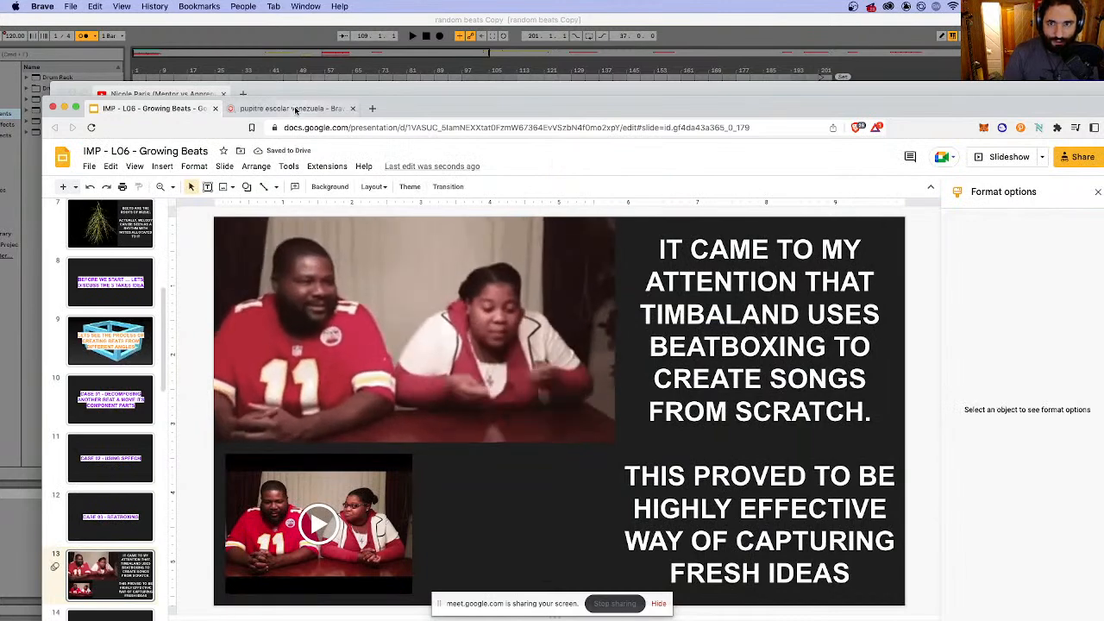
# - Return to the YouTube window with Mentor vs Apprentice Pt. 2, close the share dialog and play the video in full screen
pyautogui.click(315, 81)
pyautogui.press('super+Tab')
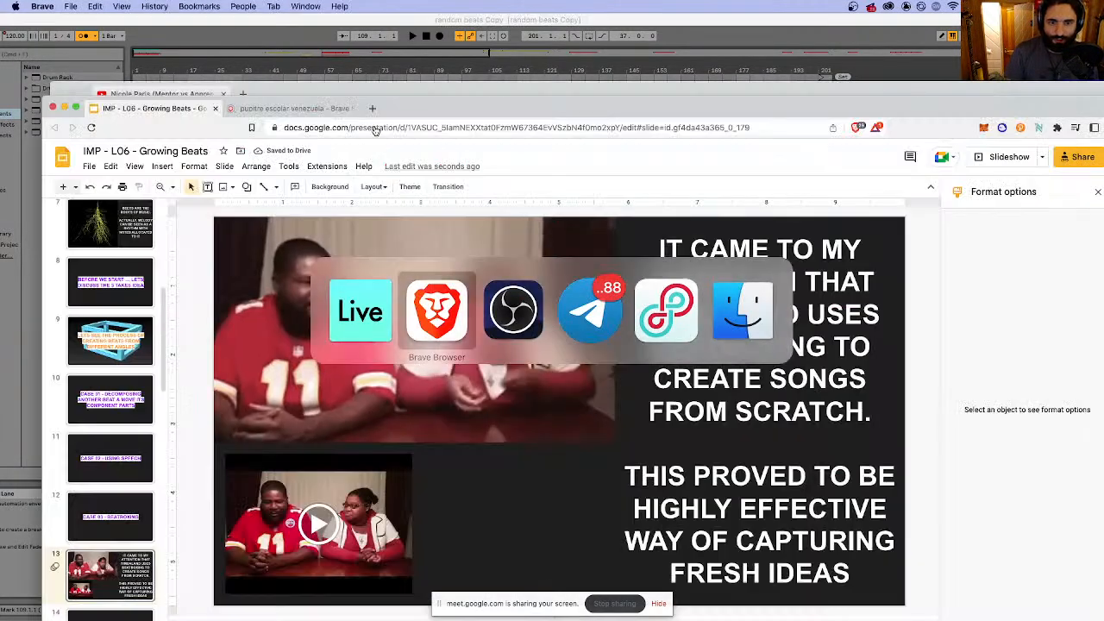
pyautogui.click(308, 88)
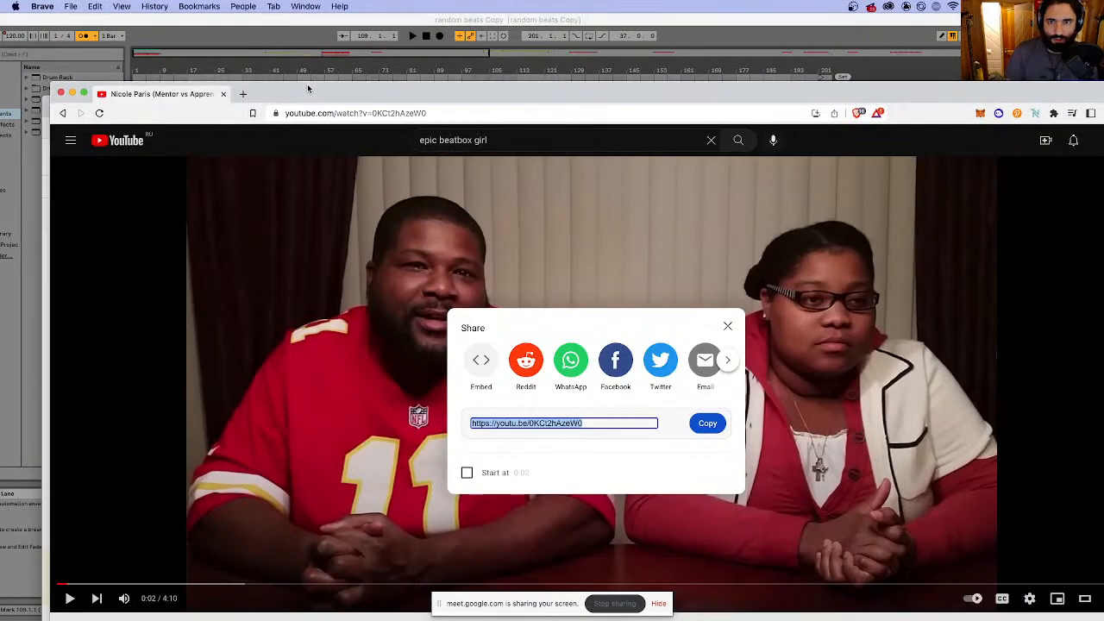
pyautogui.click(725, 326)
pyautogui.moveTo(658, 100); pyautogui.dragTo(609, 32)
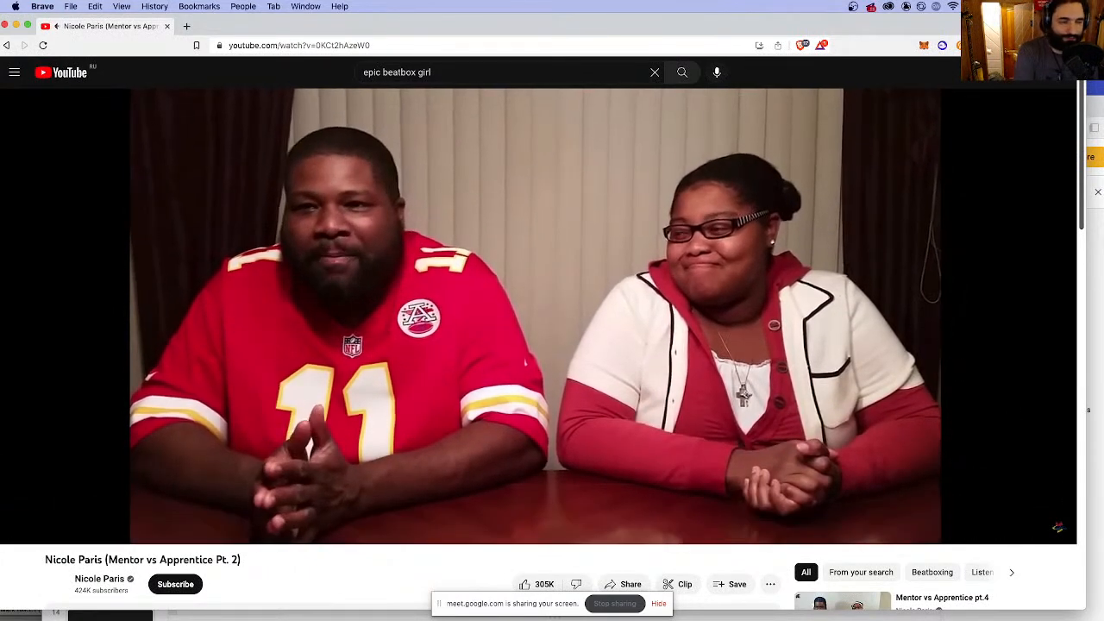
pyautogui.doubleClick(829, 379)
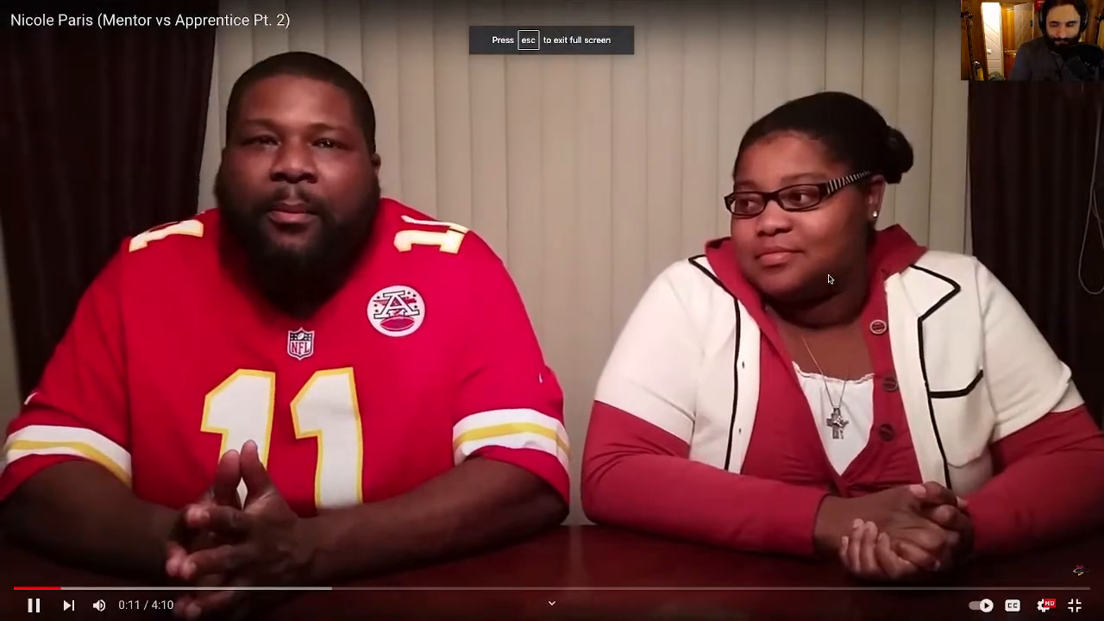
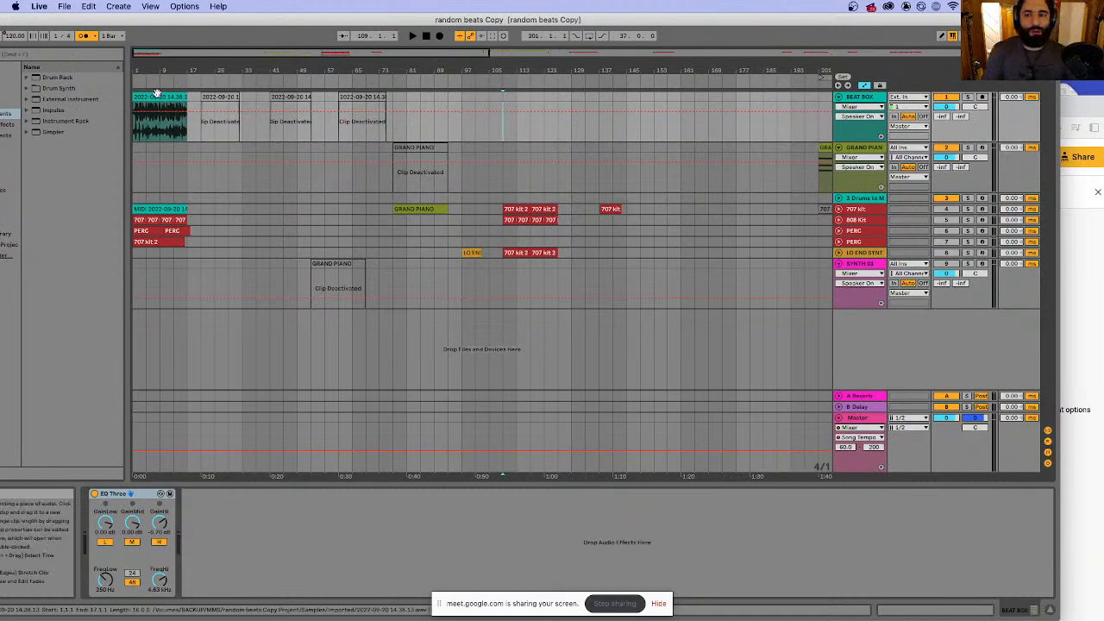
# - In Ableton Live, unfold the 3 Drums and 707 kit tracks, mute BEAT BOX, activate 707 kit and play its MIDI clip from bar 1
pyautogui.click(184, 140)
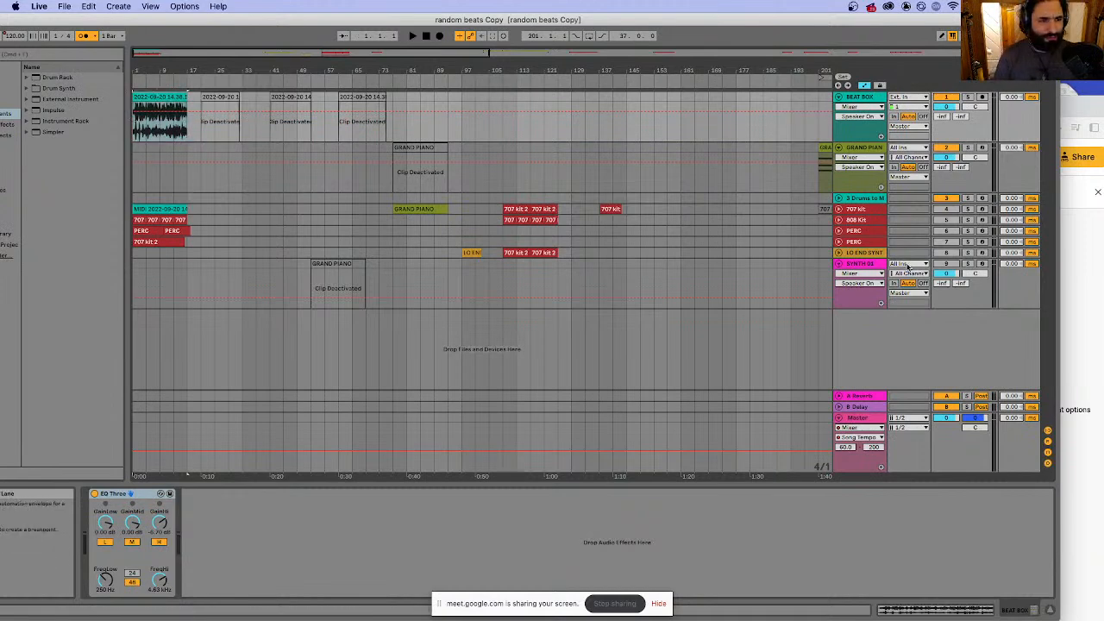
pyautogui.click(839, 198)
pyautogui.click(839, 249)
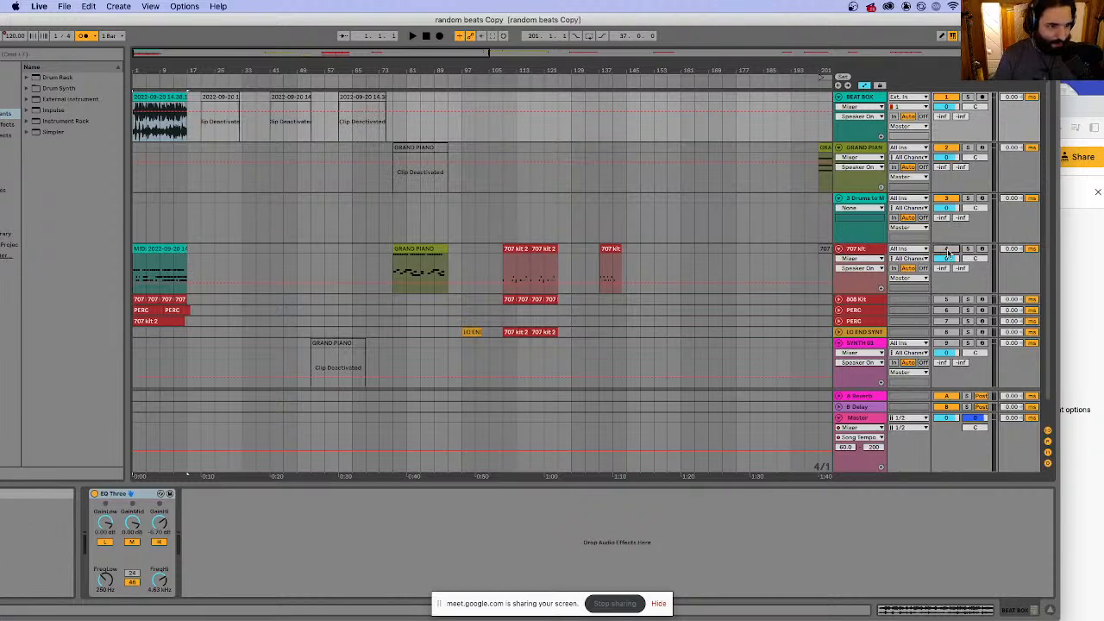
pyautogui.click(155, 249)
pyautogui.press('space')
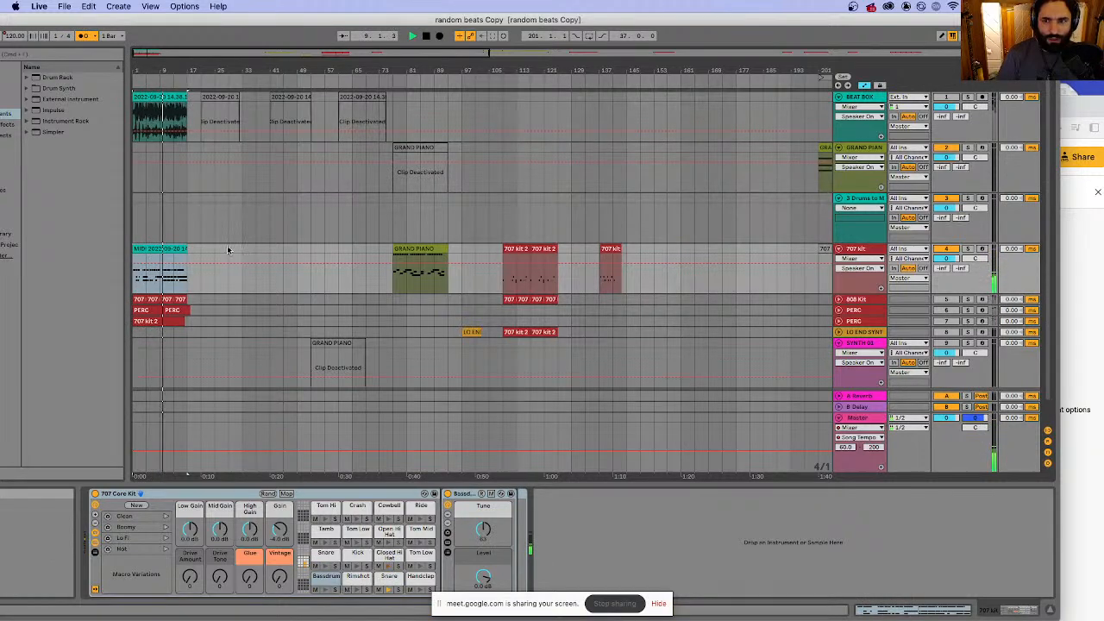
# - Activate the 808 Kit track, mute the 707 kit track and play the arrangement from bar 1 again
pyautogui.scroll(-1, 690, 242)
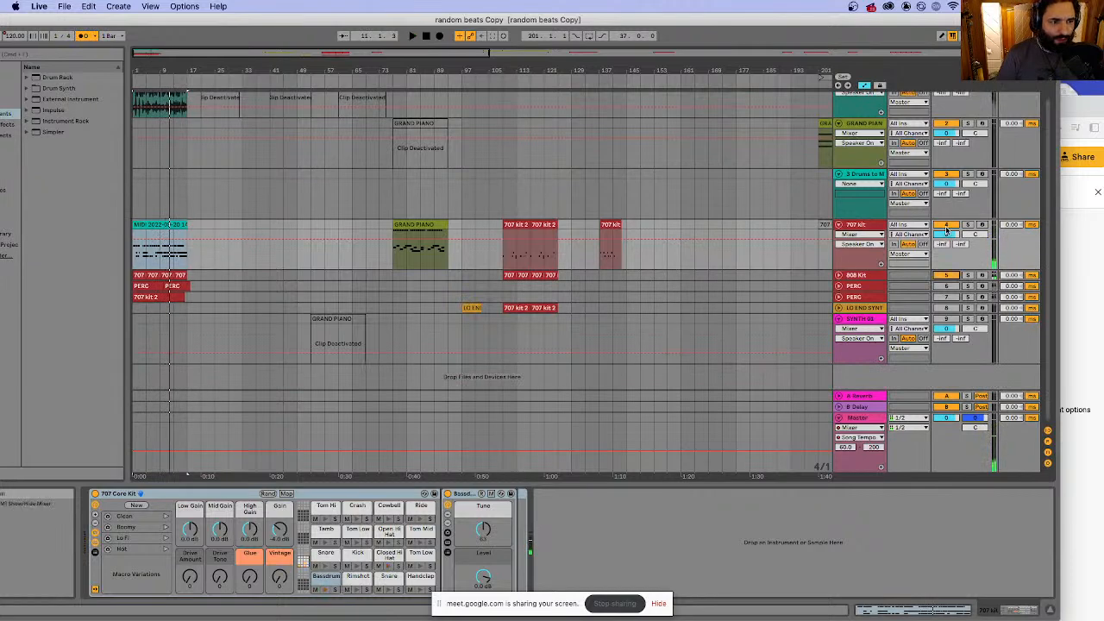
pyautogui.press('space')
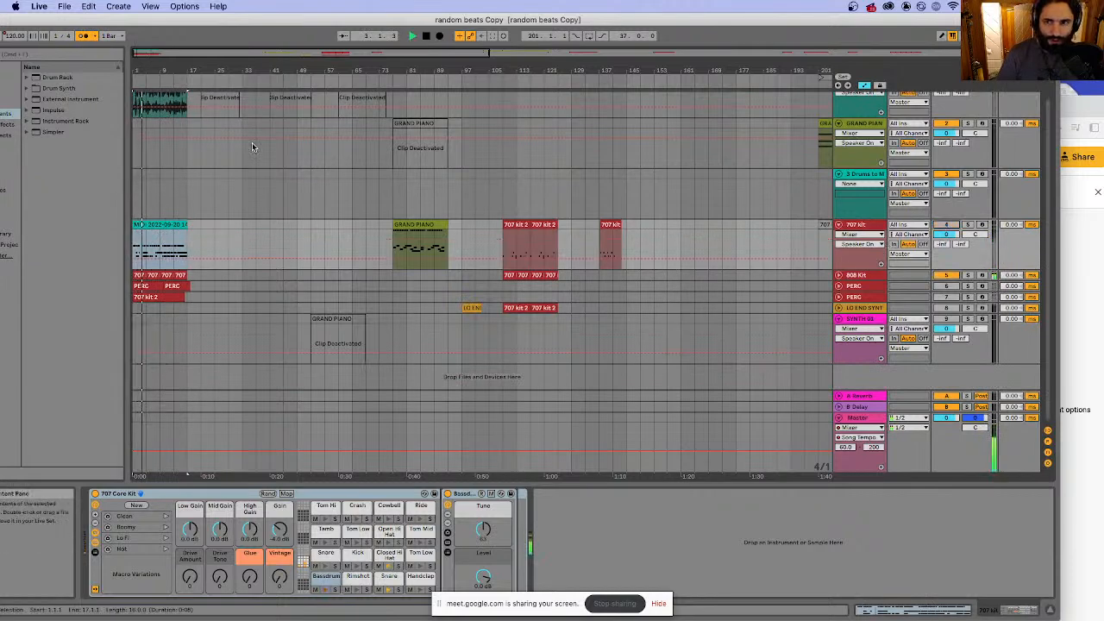
pyautogui.scroll(1, 252, 147)
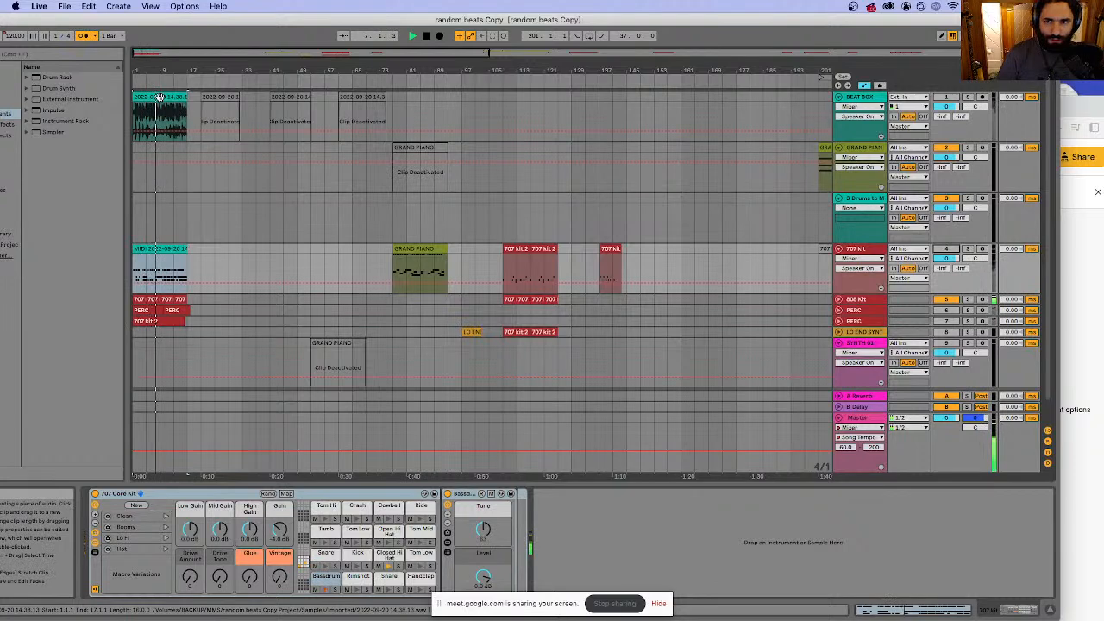
# - Deactivate the opening clips from bar 1 on the 707 kit, 808 Kit and both PERC tracks
pyautogui.click(166, 250)
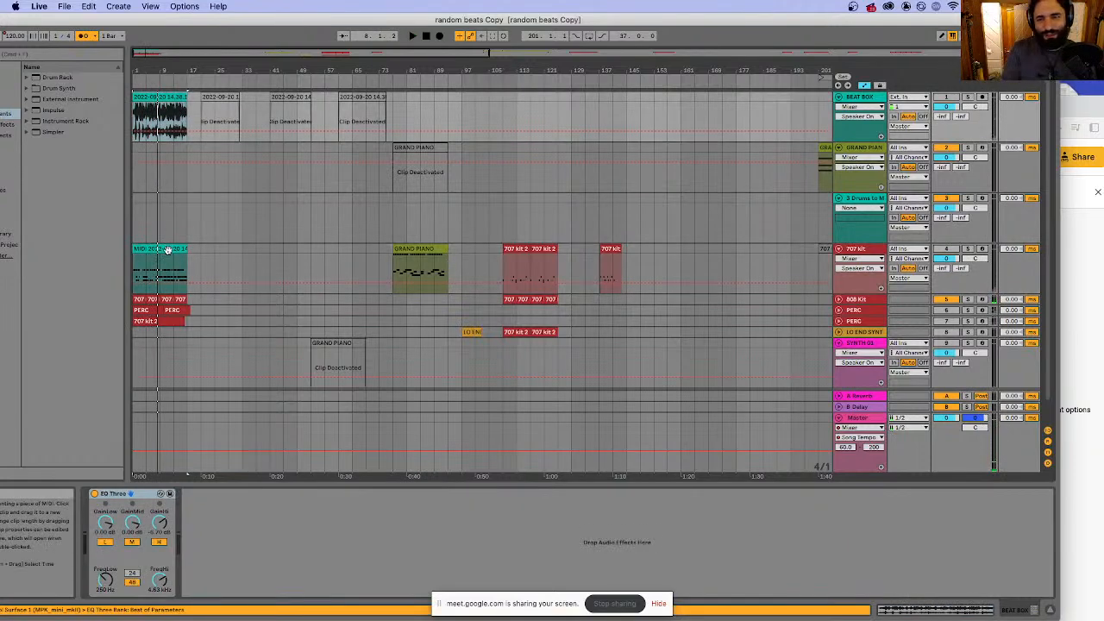
pyautogui.click(202, 269)
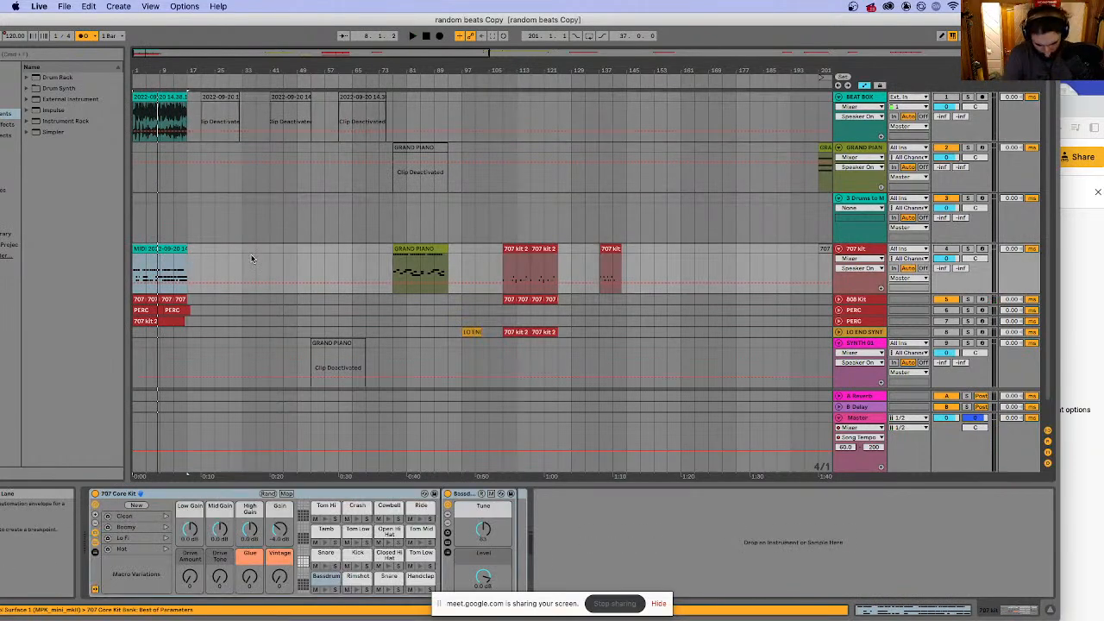
pyautogui.press('0')
pyautogui.click(193, 299)
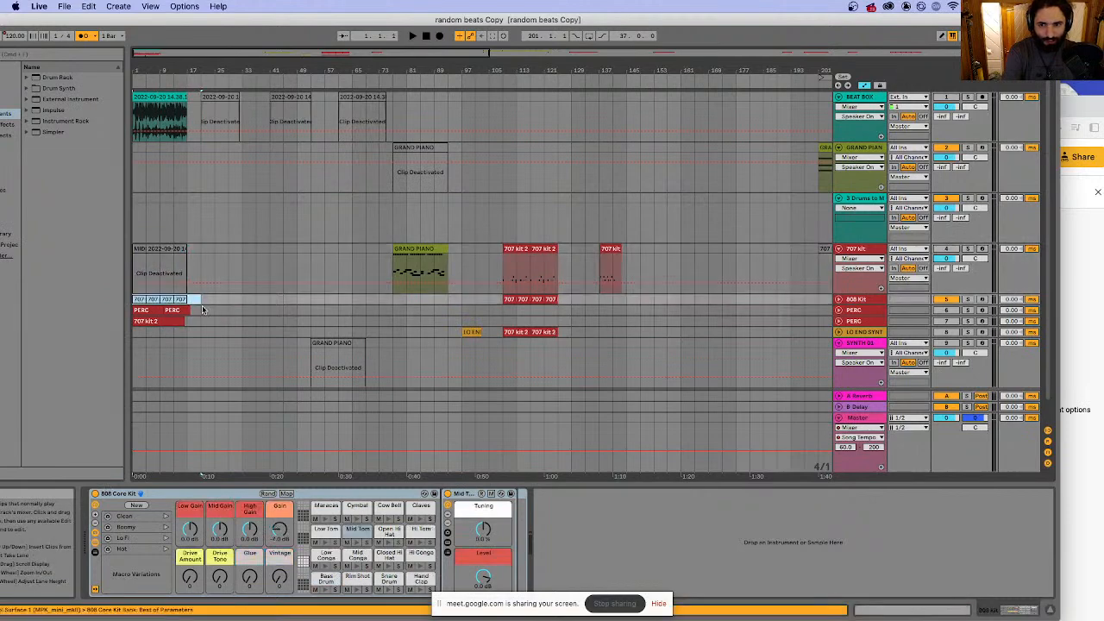
pyautogui.moveTo(202, 310); pyautogui.dragTo(112, 317)
pyautogui.press('0')
pyautogui.press('0')
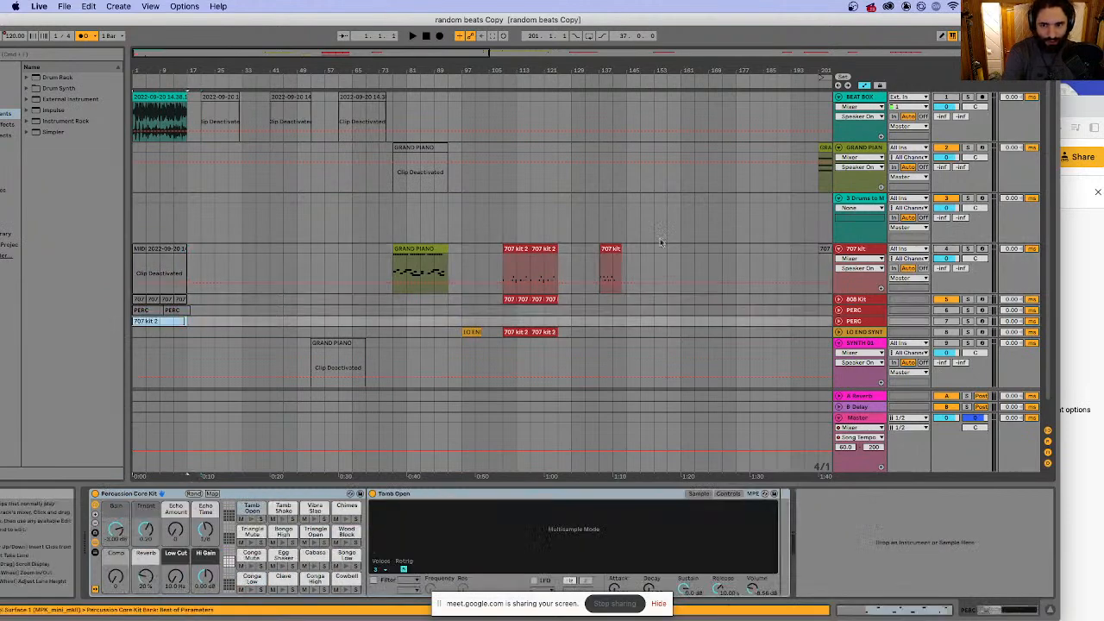
# - Set the insert marker at bar 489 on the BEAT BOX track, activate the track and arm it for recording
pyautogui.hscroll(15, 757, 177)
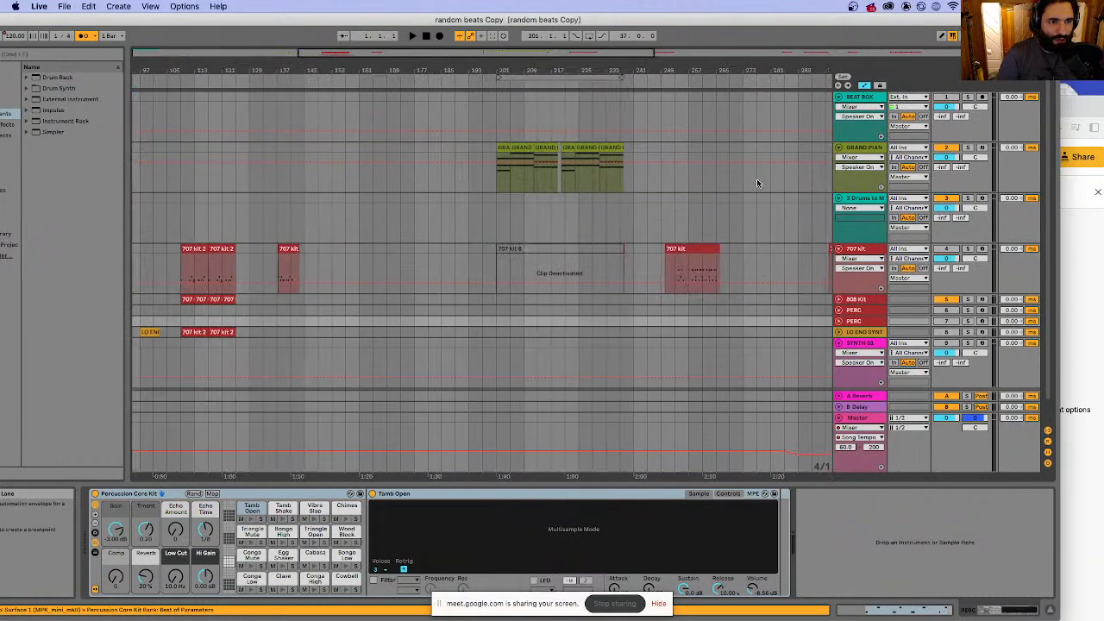
pyautogui.hscroll(8, 757, 160)
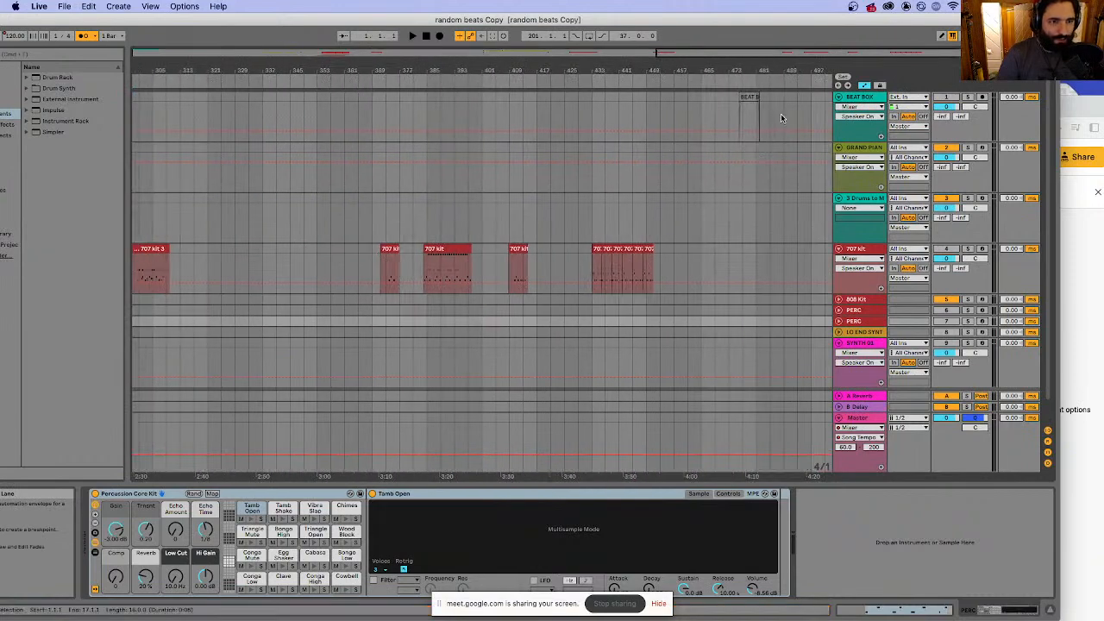
pyautogui.click(781, 114)
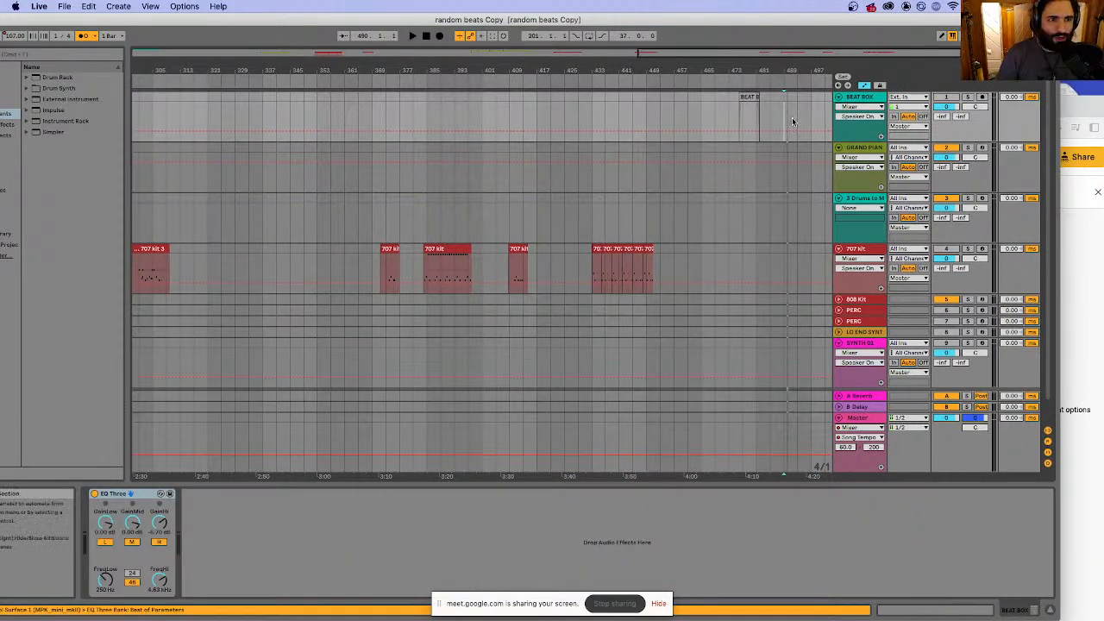
pyautogui.click(897, 115)
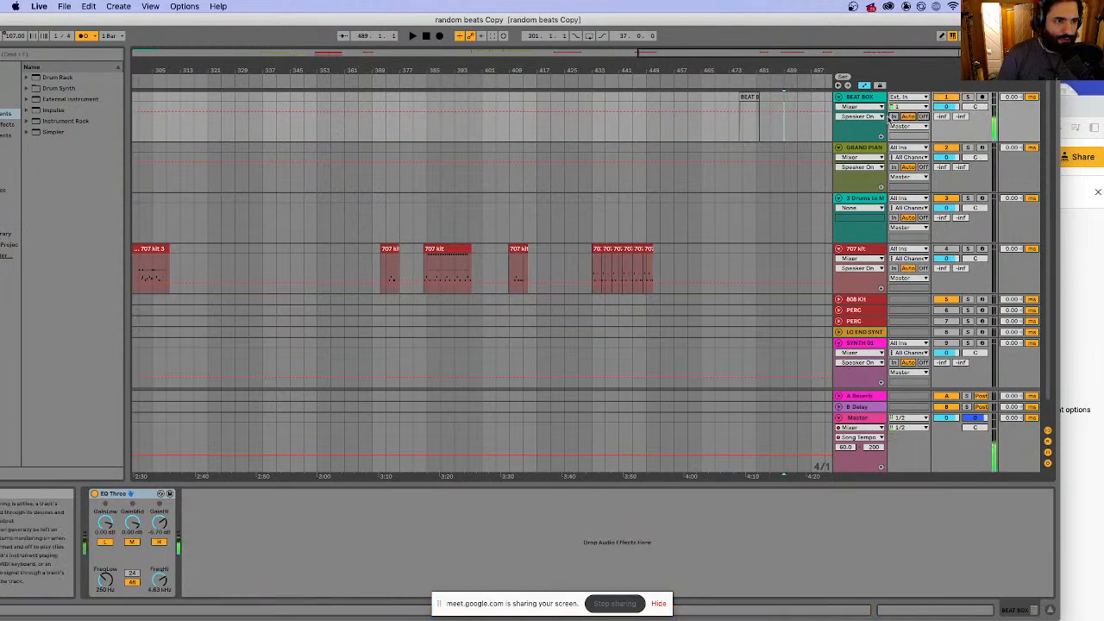
pyautogui.click(982, 98)
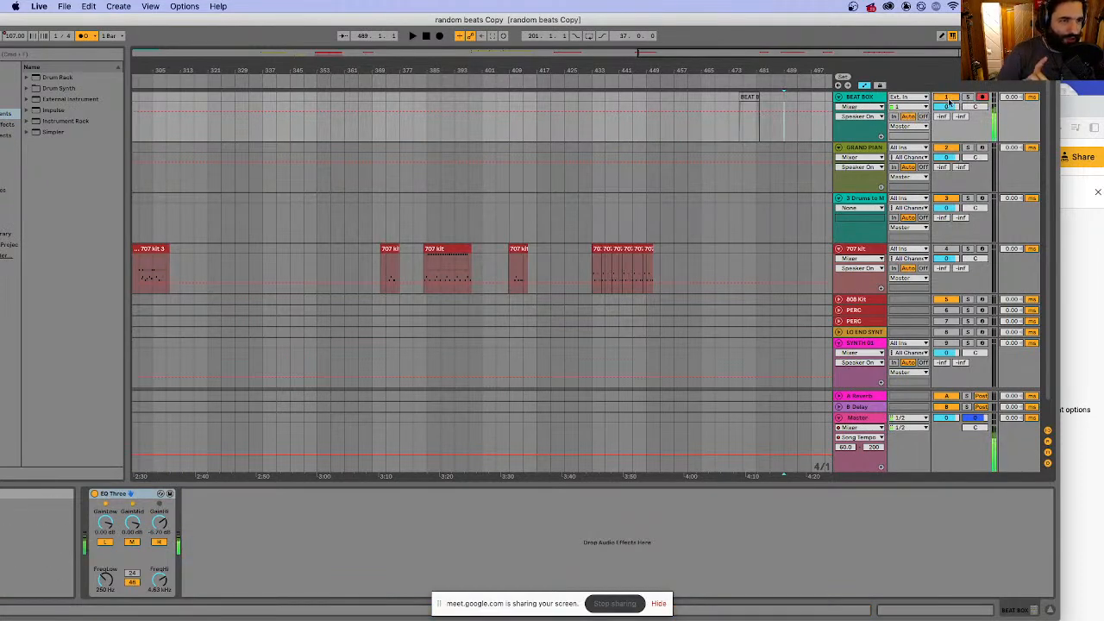
# - Try recording a beatbox take from bar 489 on the BEAT BOX track, then delete the take and return to bar 489
pyautogui.click(441, 36)
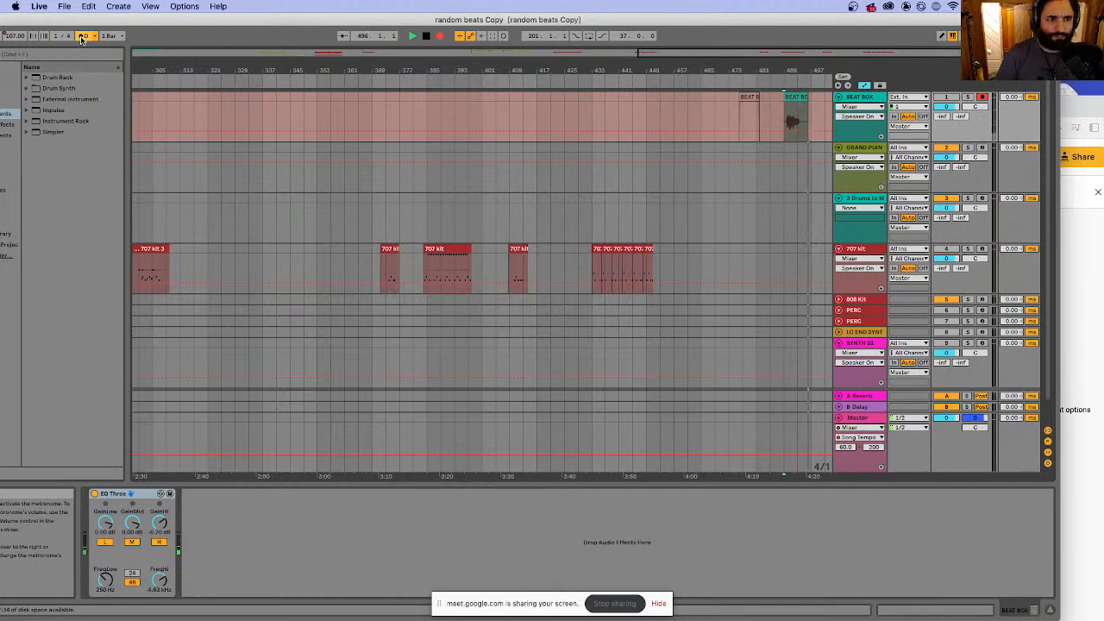
pyautogui.press('space')
pyautogui.click(803, 99)
pyautogui.press('Delete')
pyautogui.click(784, 116)
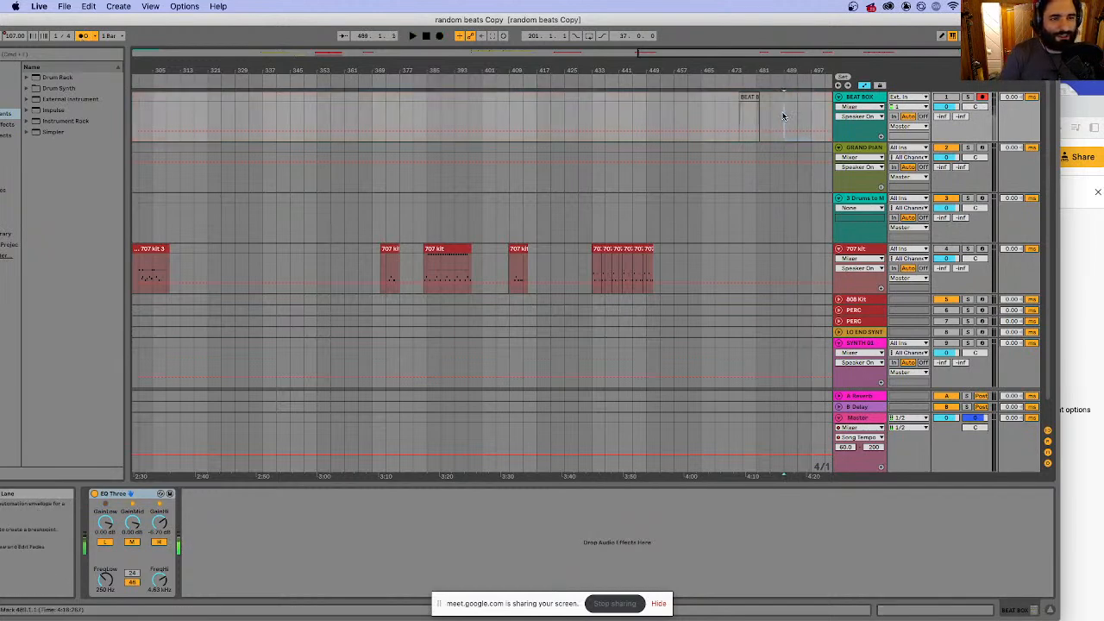
# - With the BEAT BOX track deactivated, start playback at bar 489 and record a beatbox take from about bar 494 to 504
pyautogui.press('space')
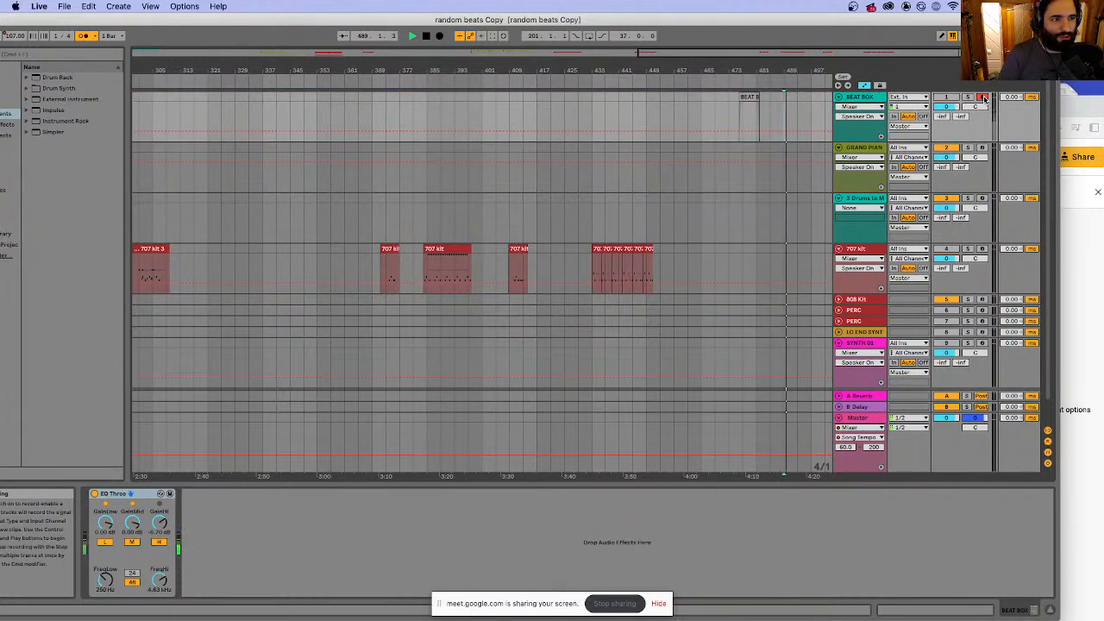
pyautogui.click(440, 37)
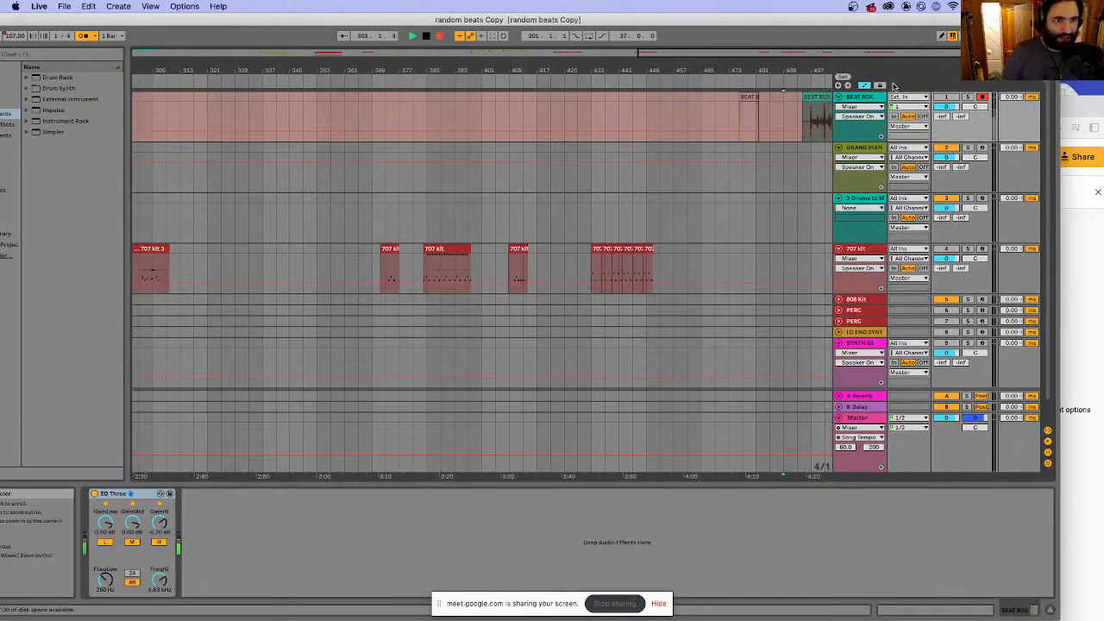
pyautogui.press('space')
# - Reactivate the BEAT BOX track, play the new take from bar 497 with Auto monitoring and trim the clip's start to about bar 497
pyautogui.click(809, 122)
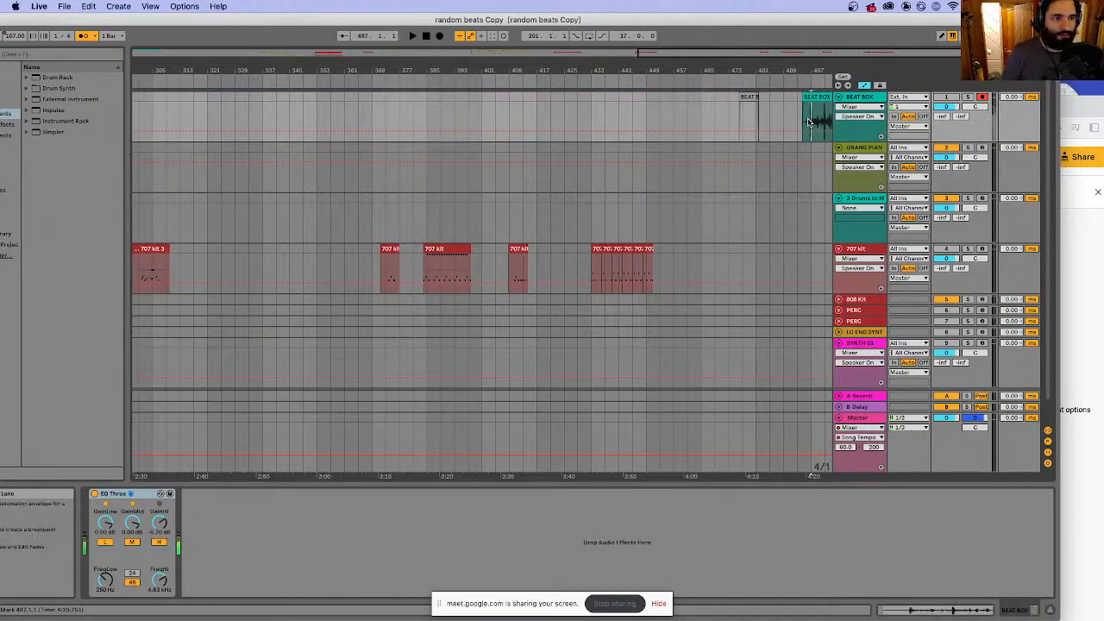
pyautogui.click(946, 97)
pyautogui.click(894, 118)
pyautogui.click(909, 116)
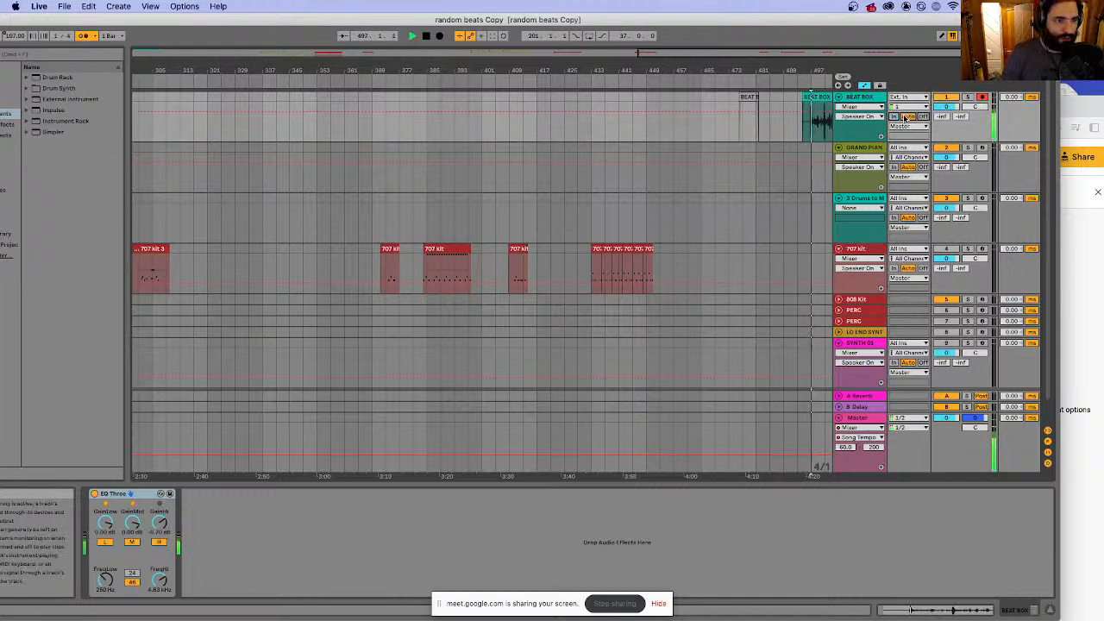
pyautogui.hscroll(2, 779, 130)
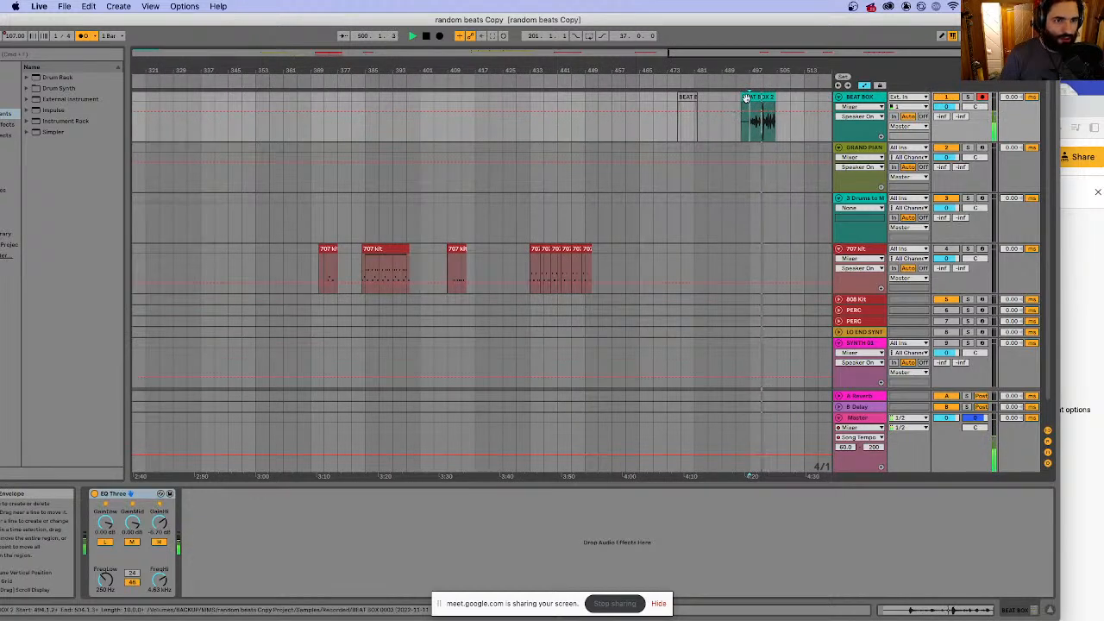
pyautogui.moveTo(742, 97); pyautogui.dragTo(750, 97)
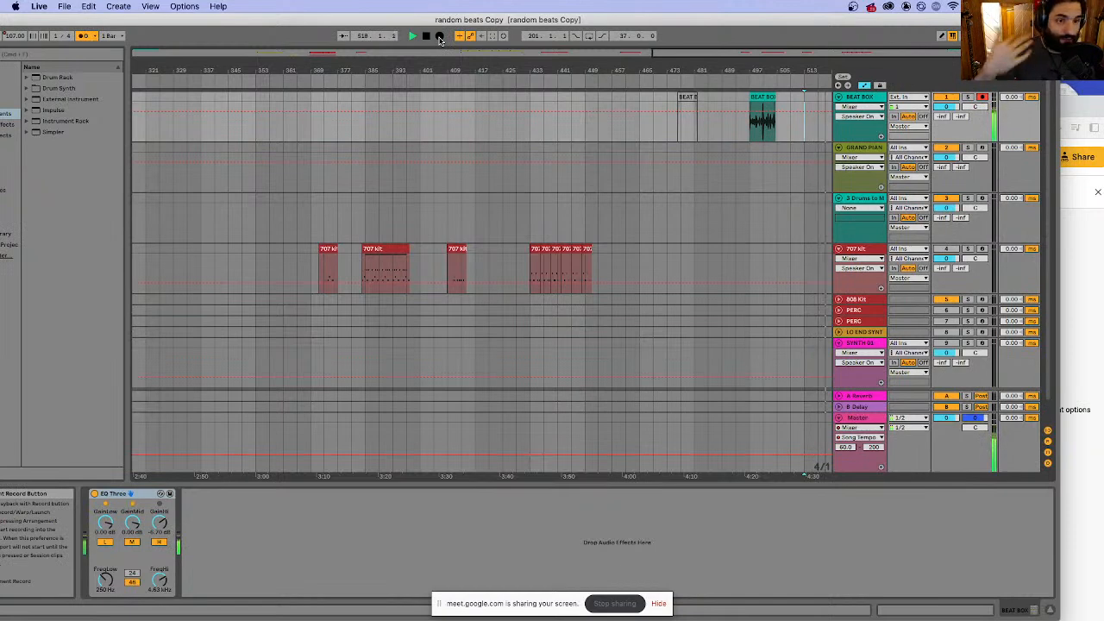
# - Record a beatbox take on the BEAT BOX track from bar 521 to 533, remove its part before bar 525 and go to bar 545
pyautogui.click(440, 38)
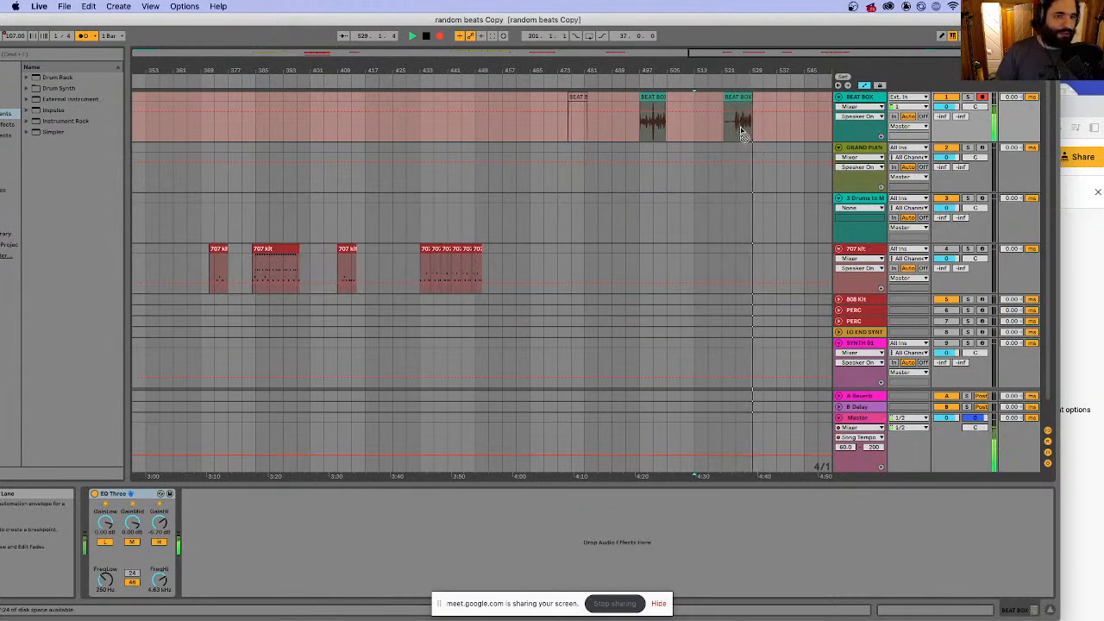
pyautogui.press('space')
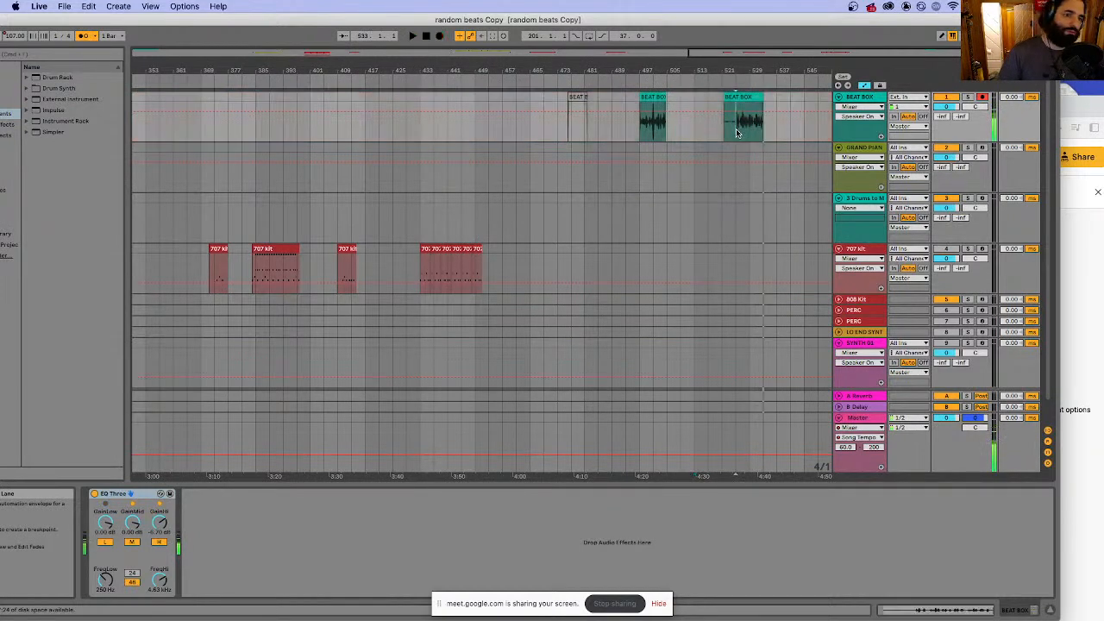
pyautogui.press('super+e')
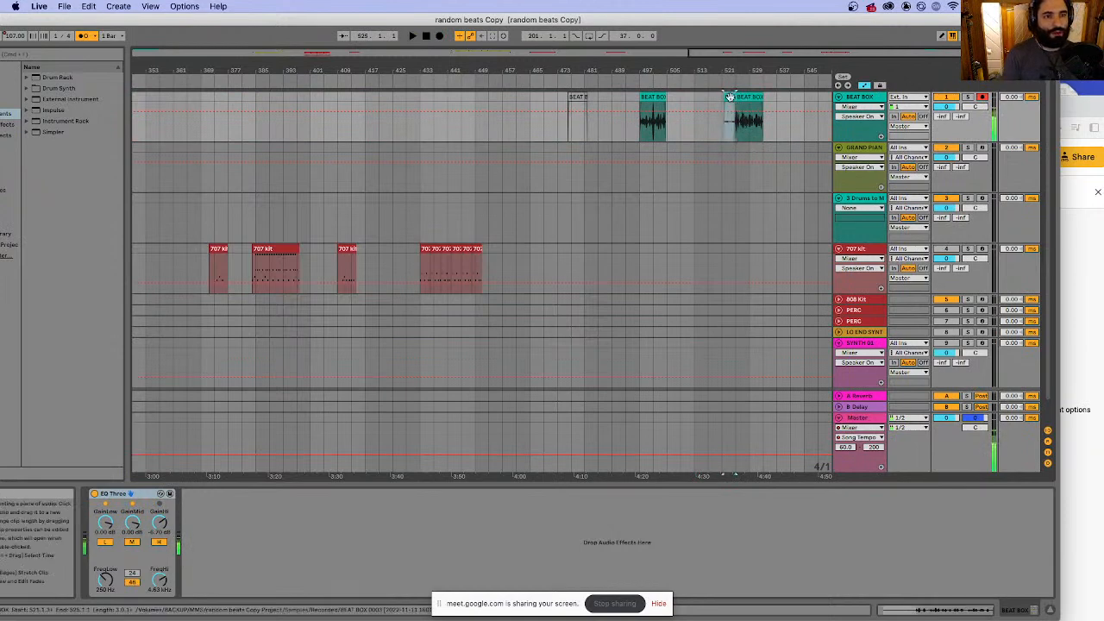
pyautogui.click(808, 126)
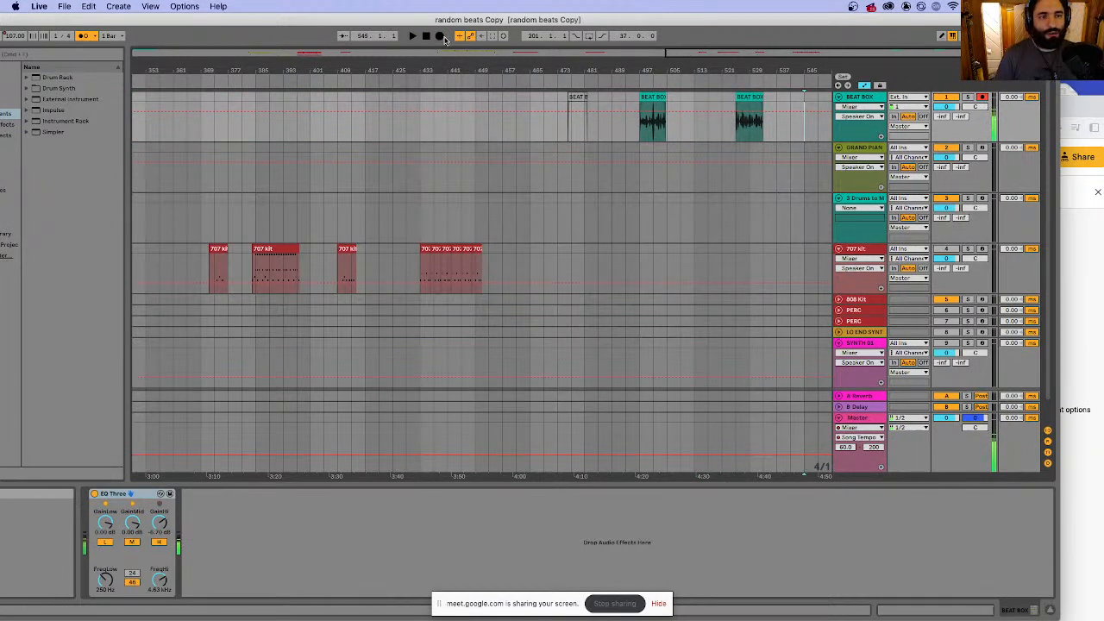
# - Try recording a beatbox take from bar 545 on the BEAT BOX track, then delete the take
pyautogui.click(440, 41)
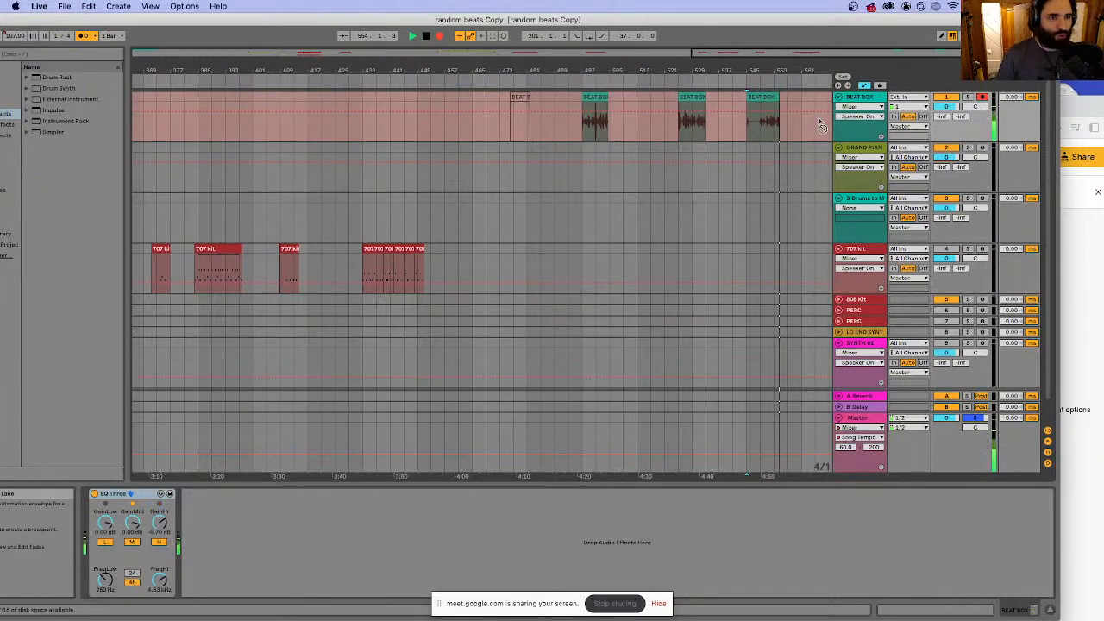
pyautogui.press('space')
pyautogui.click(758, 97)
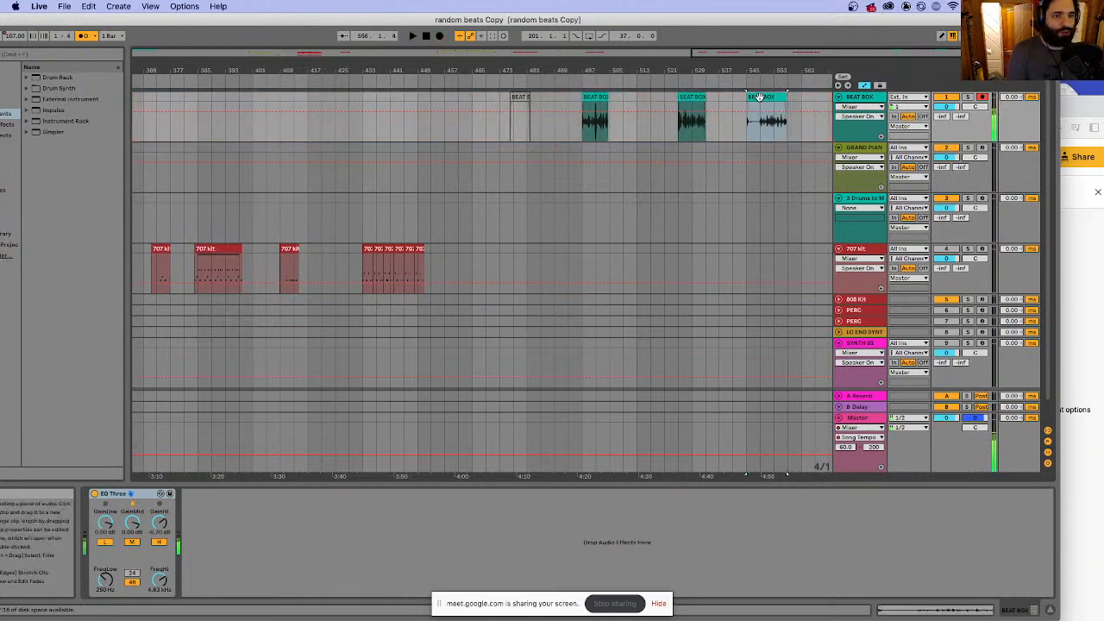
pyautogui.press('Delete')
# - Record another beatbox take up to about bar 553 and trim the clip's start to bar 549
pyautogui.click(440, 37)
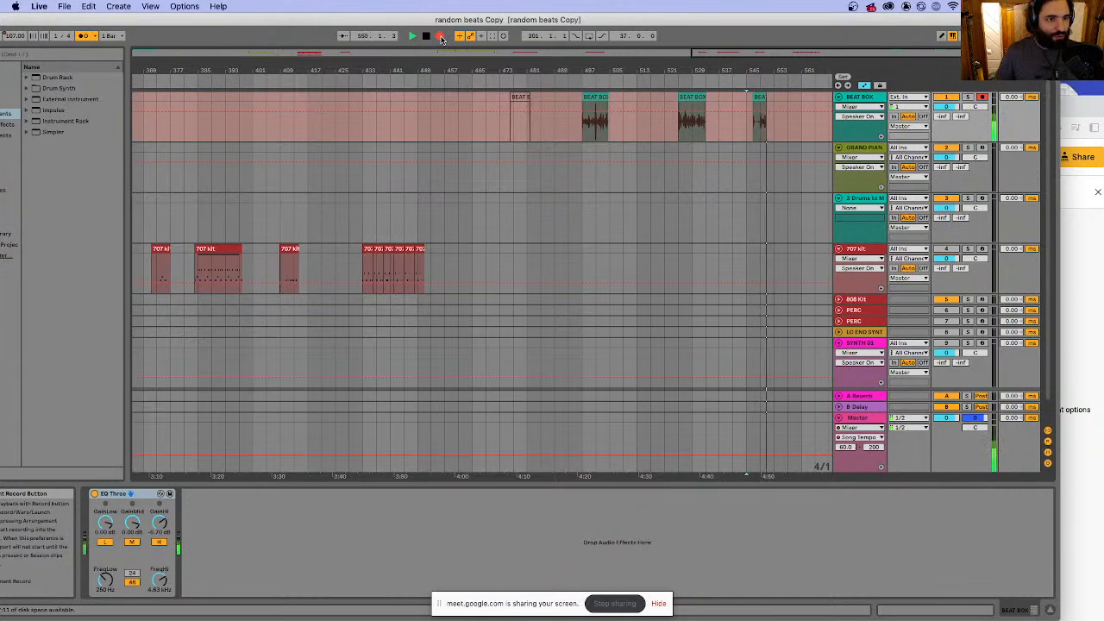
pyautogui.press('space')
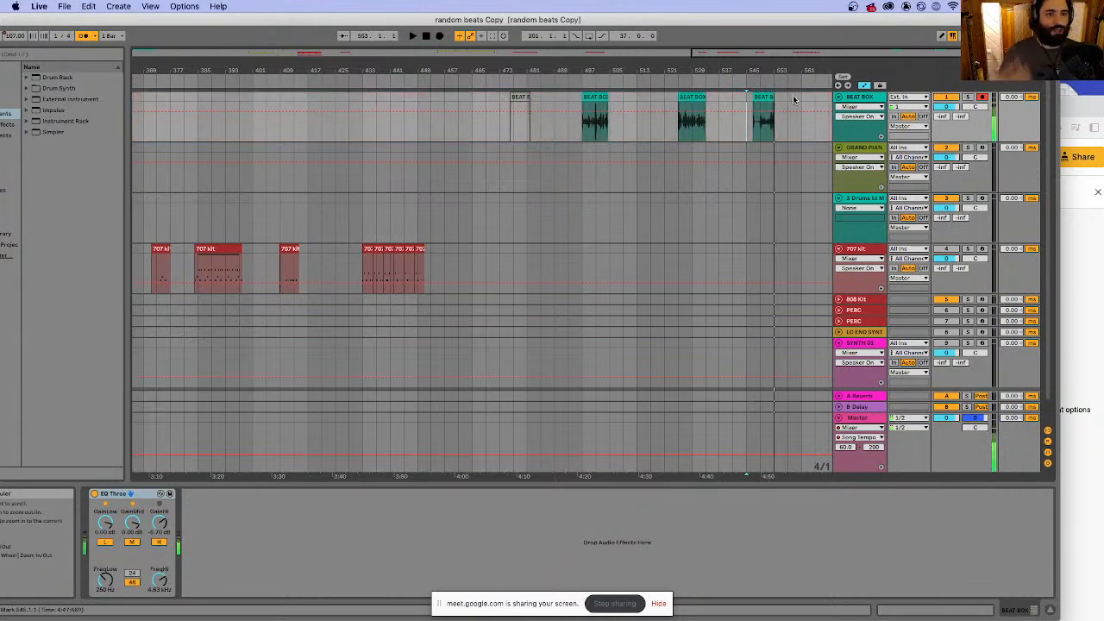
pyautogui.click(763, 98)
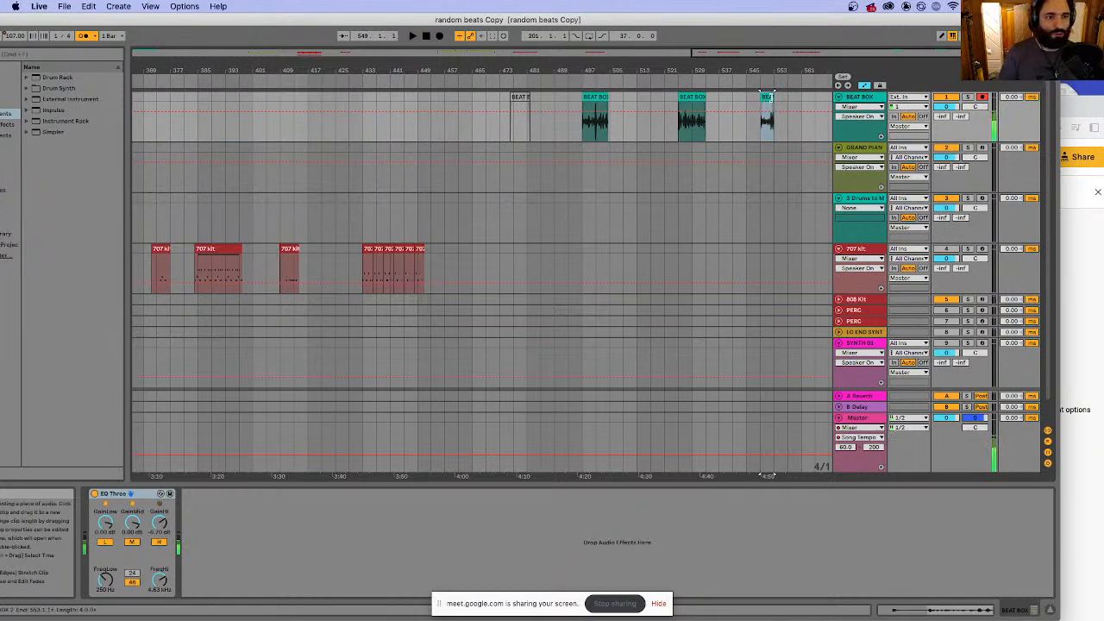
# - Play the beatbox take at bar 497 briefly, then record a new take from bar 561 to about bar 568
pyautogui.click(595, 98)
pyautogui.press('space')
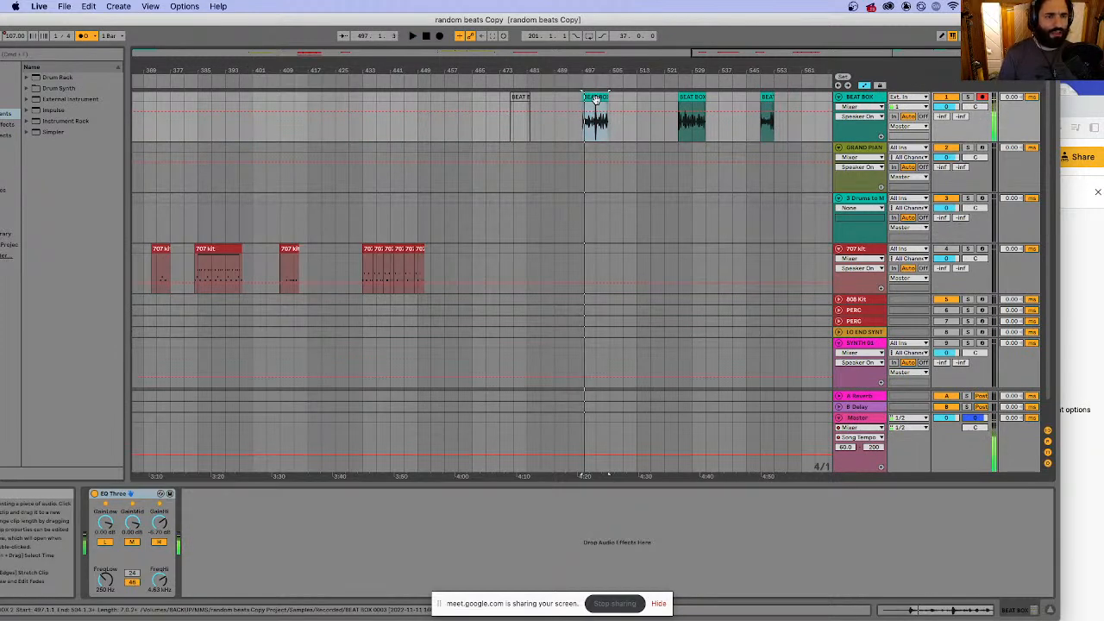
pyautogui.click(800, 127)
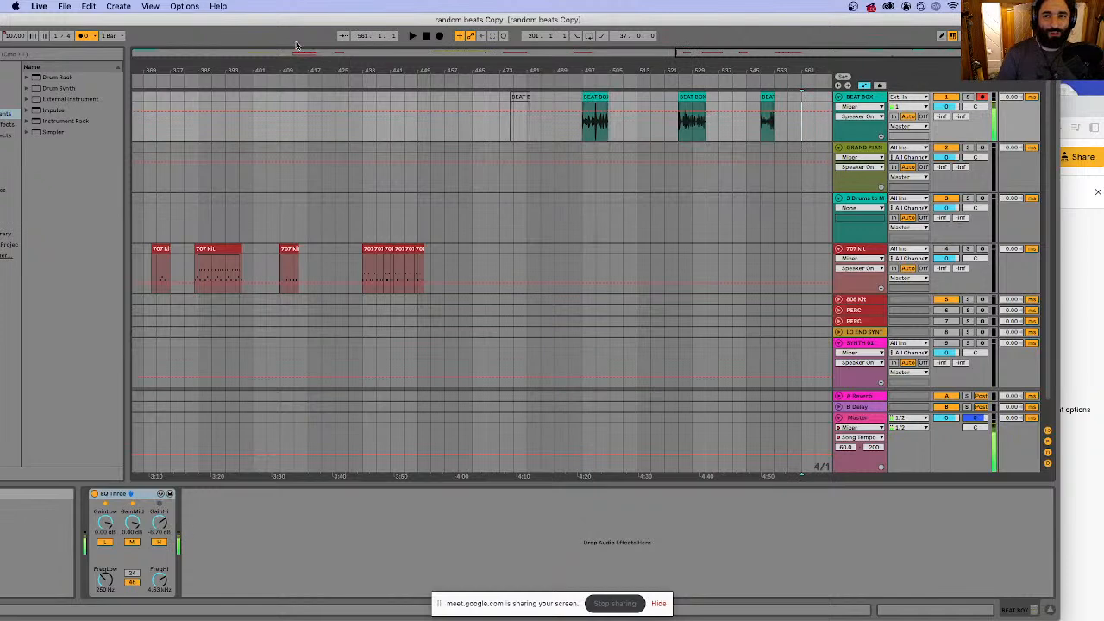
pyautogui.click(439, 36)
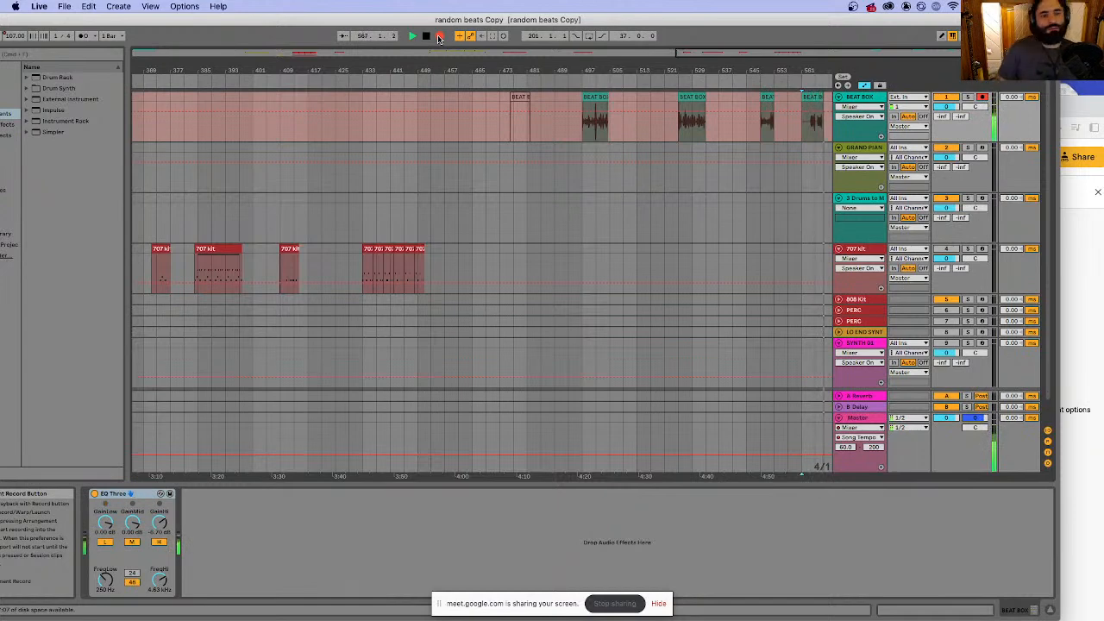
pyautogui.press('space')
pyautogui.click(809, 100)
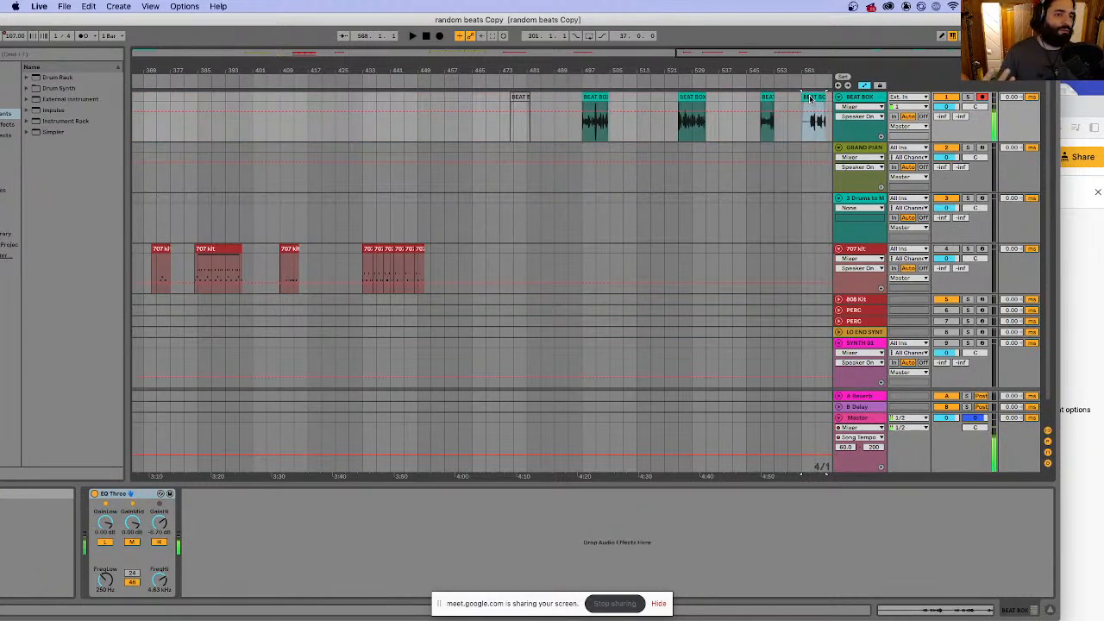
# - Arm the 707 kit track for recording and play the beatbox take from bar 497 as a reference
pyautogui.click(600, 98)
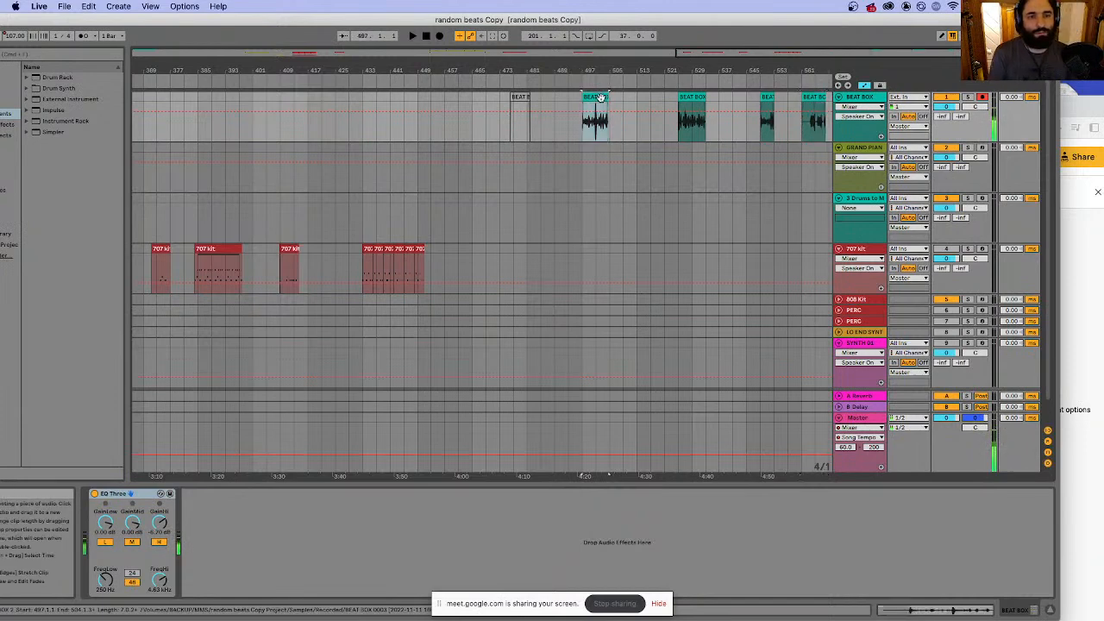
pyautogui.press('space')
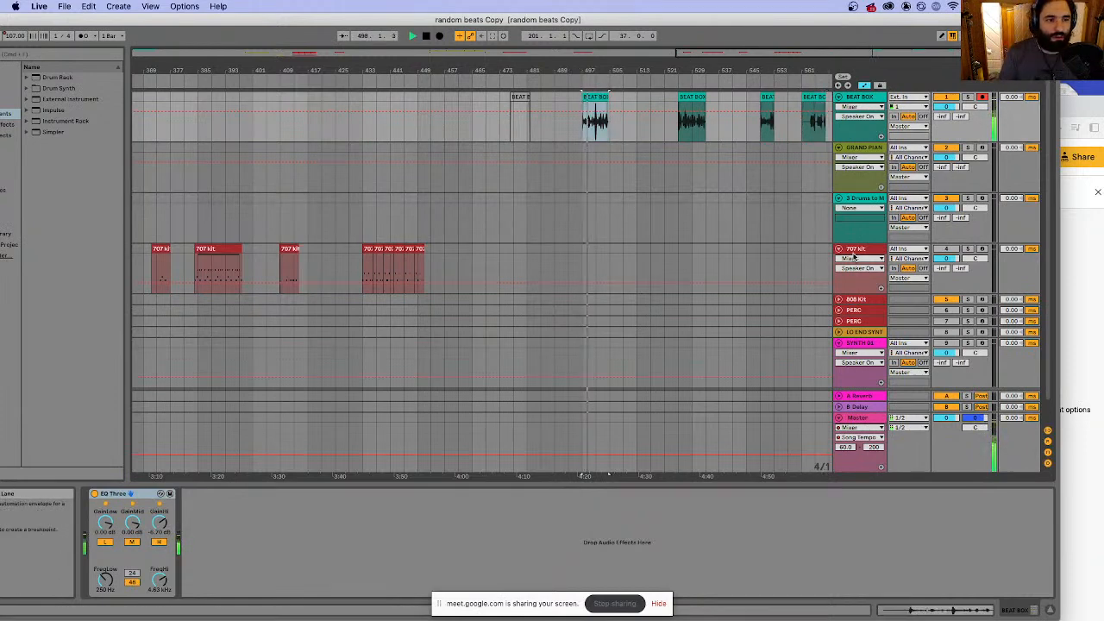
pyautogui.click(982, 249)
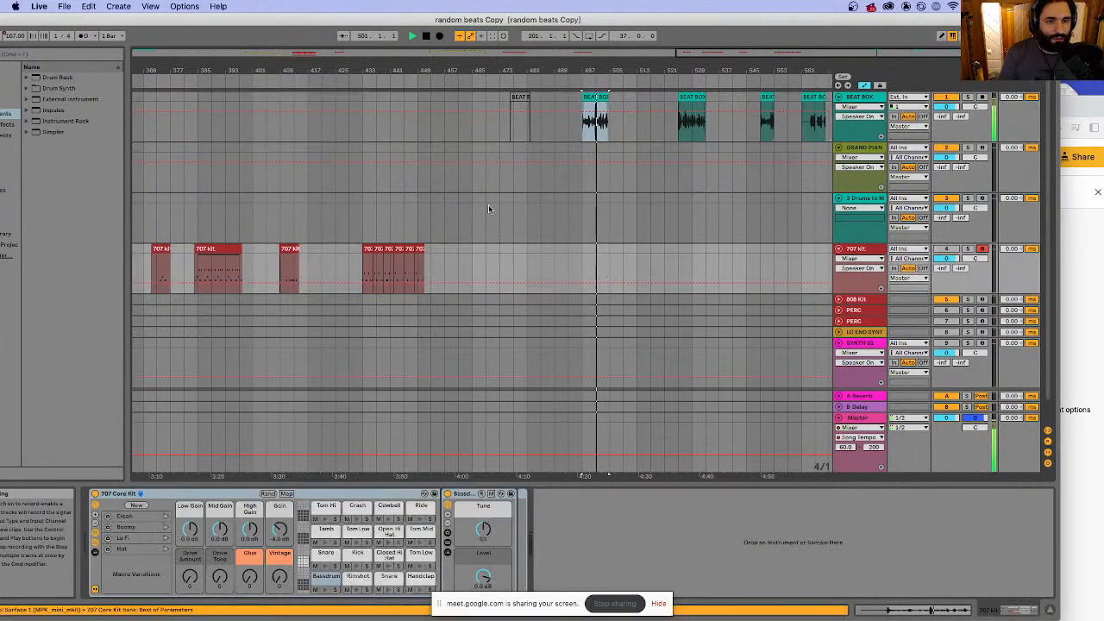
pyautogui.click(582, 270)
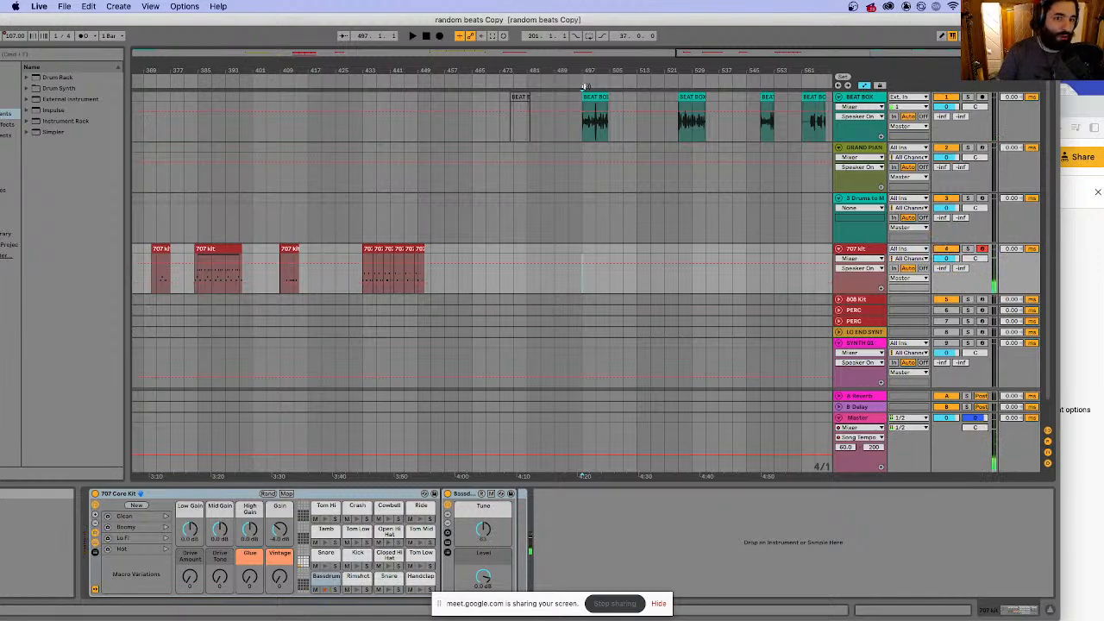
pyautogui.click(587, 96)
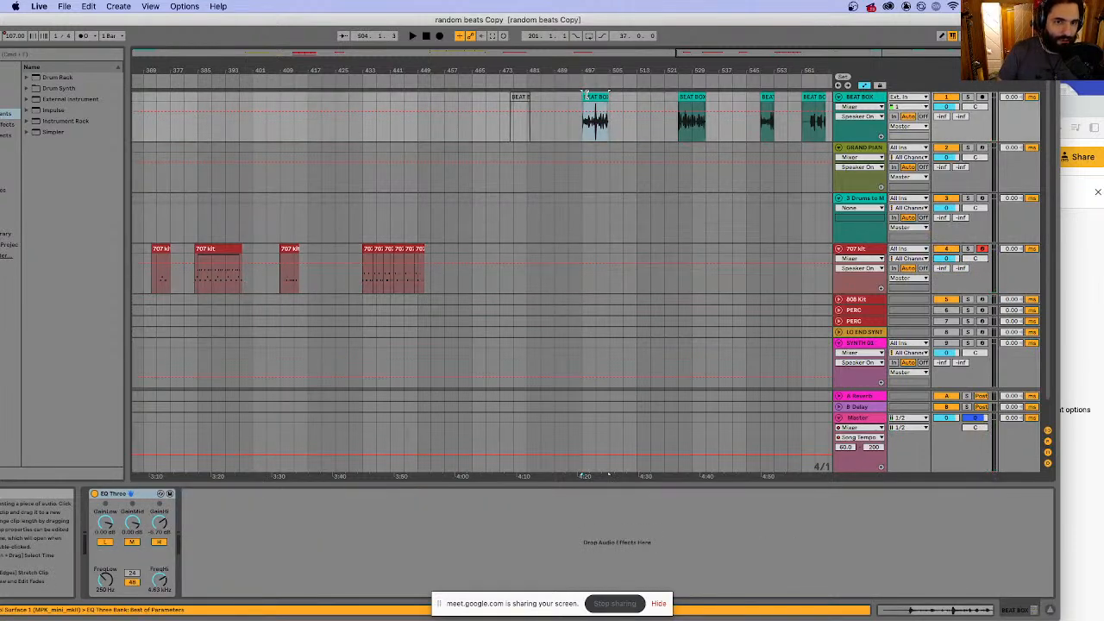
pyautogui.press('space')
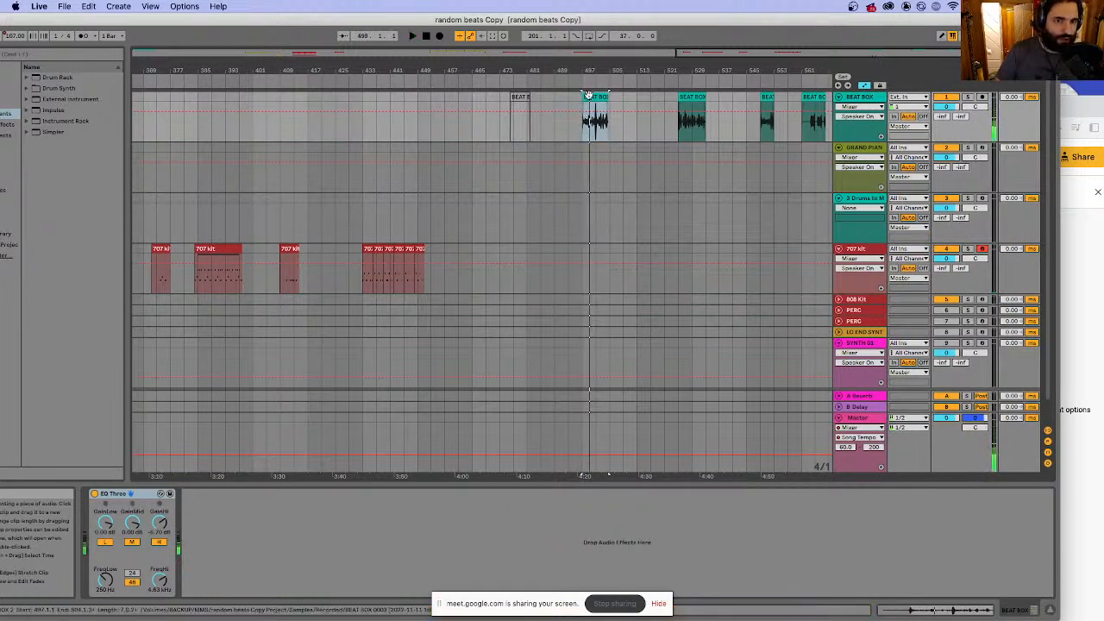
# - Record a 707 kit drum part from bar 493 to about 504 along with the beatbox take and trim its start to bar 497
pyautogui.click(567, 99)
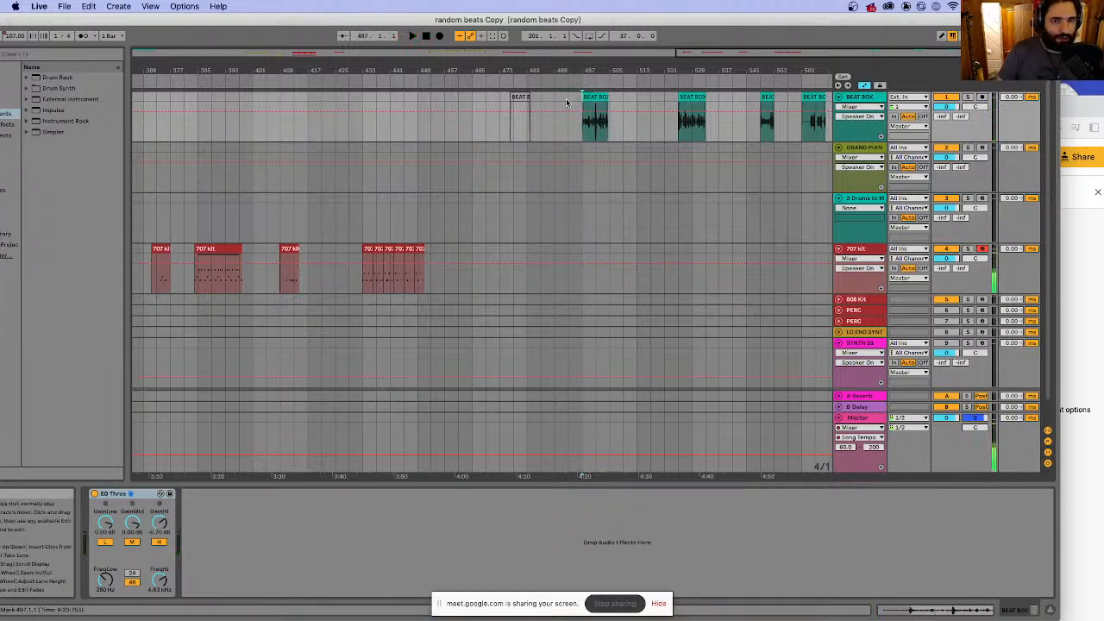
pyautogui.press('space')
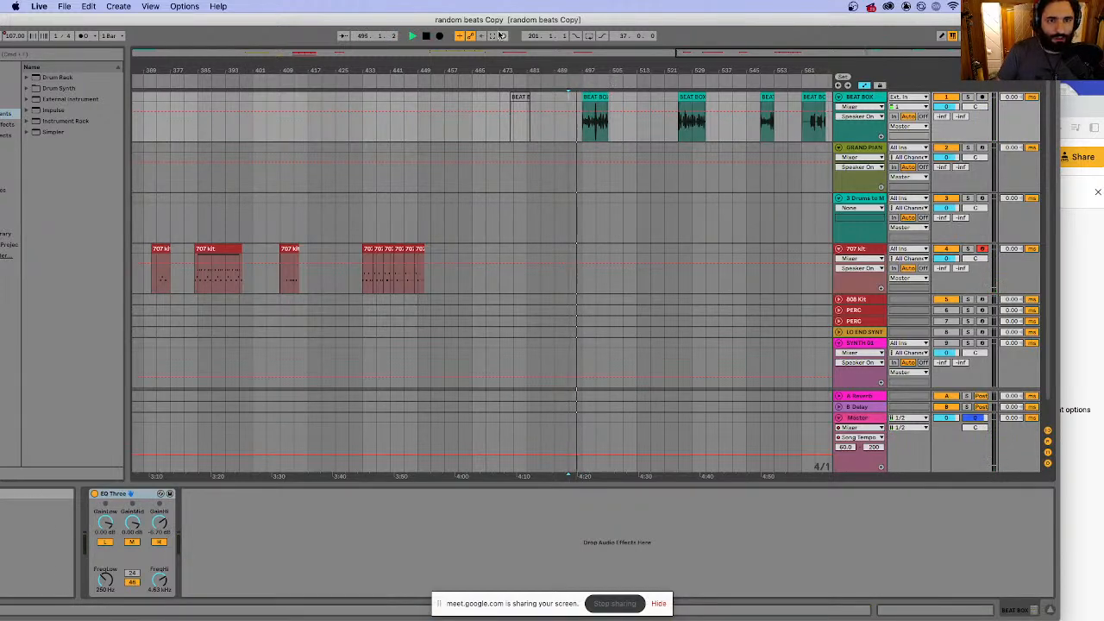
pyautogui.press('space')
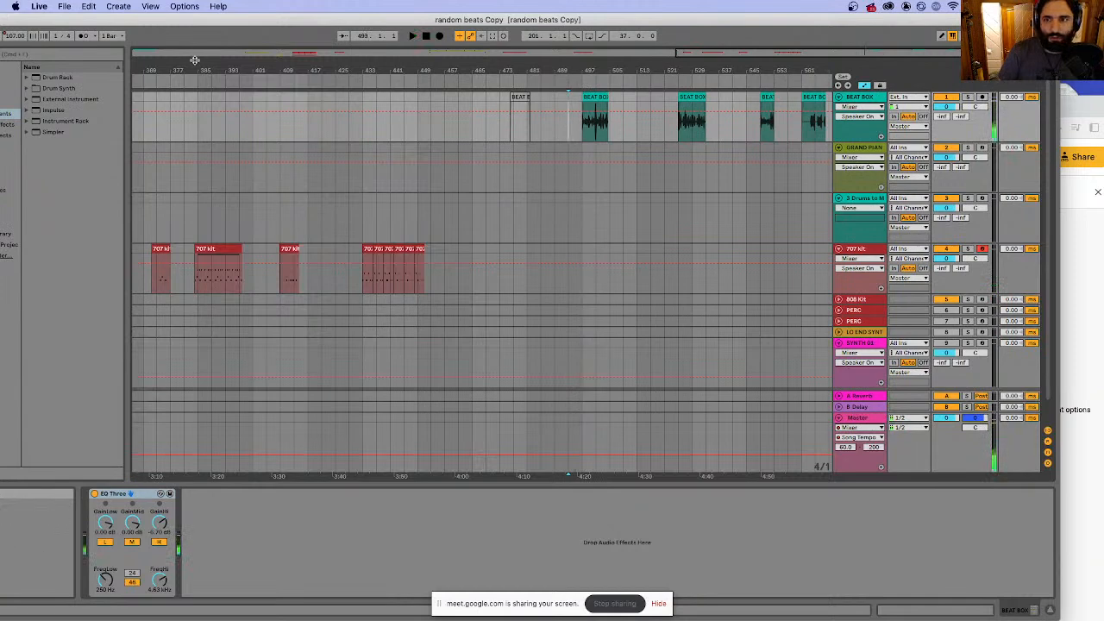
pyautogui.click(80, 37)
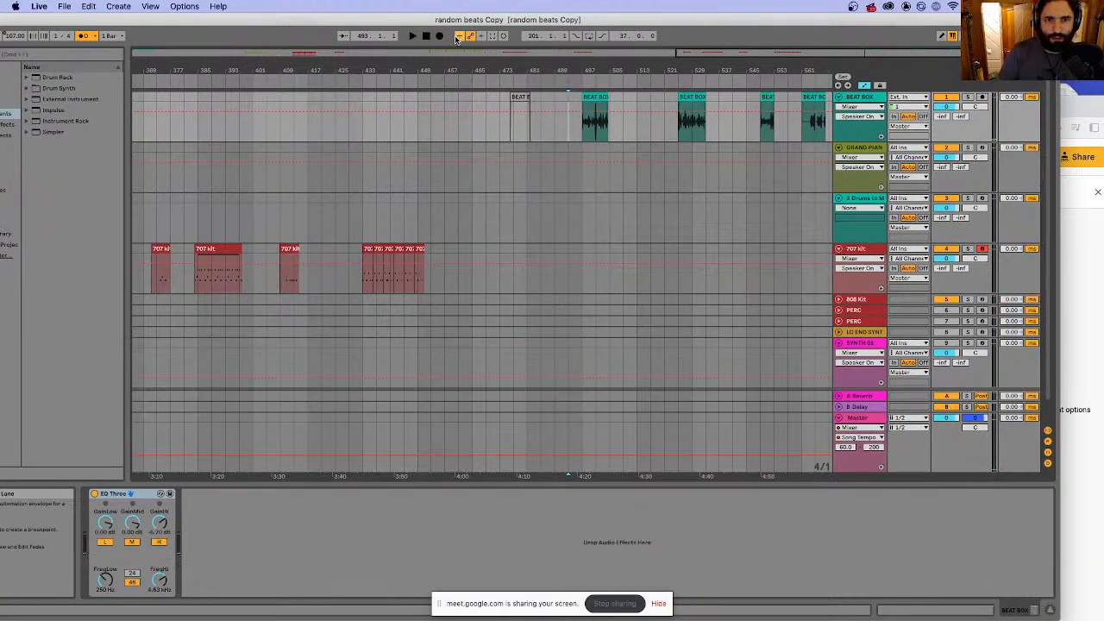
pyautogui.click(440, 37)
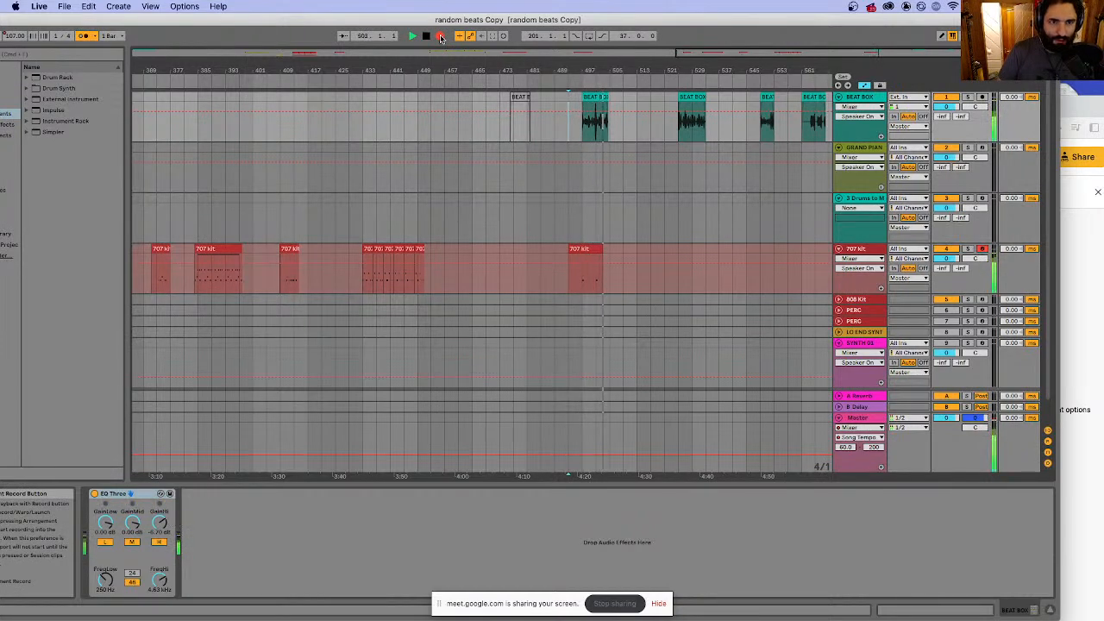
pyautogui.press('space')
pyautogui.click(579, 282)
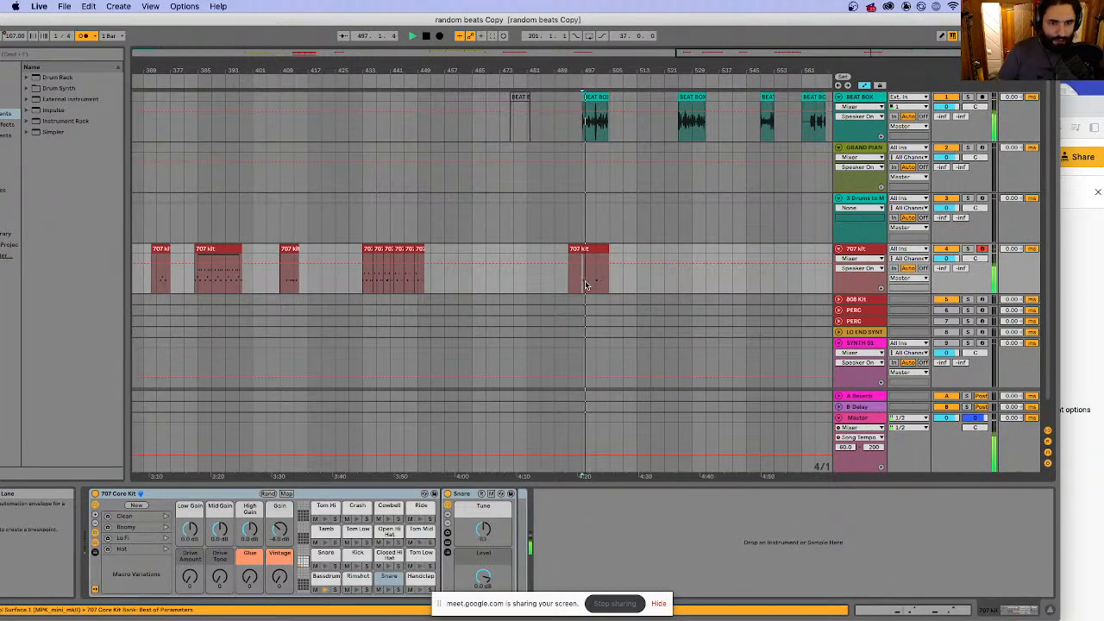
pyautogui.press('space')
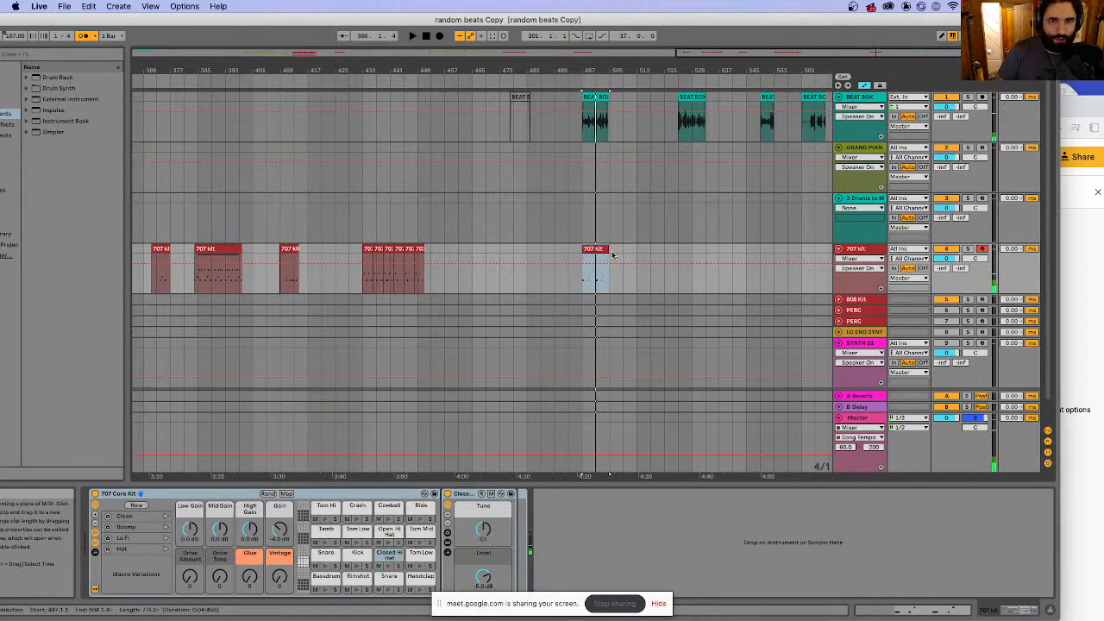
# - Overdub Tamb and Closed Hi Hat hits onto the 707 kit clip at bar 497 and open its notes for editing
pyautogui.click(439, 36)
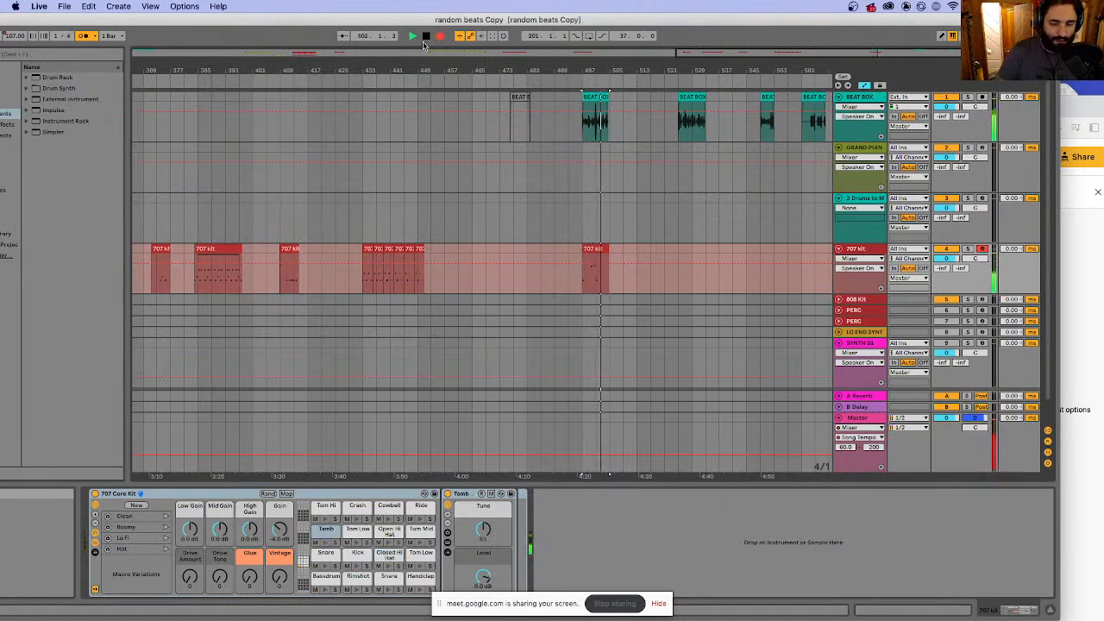
pyautogui.click(426, 36)
pyautogui.click(598, 249)
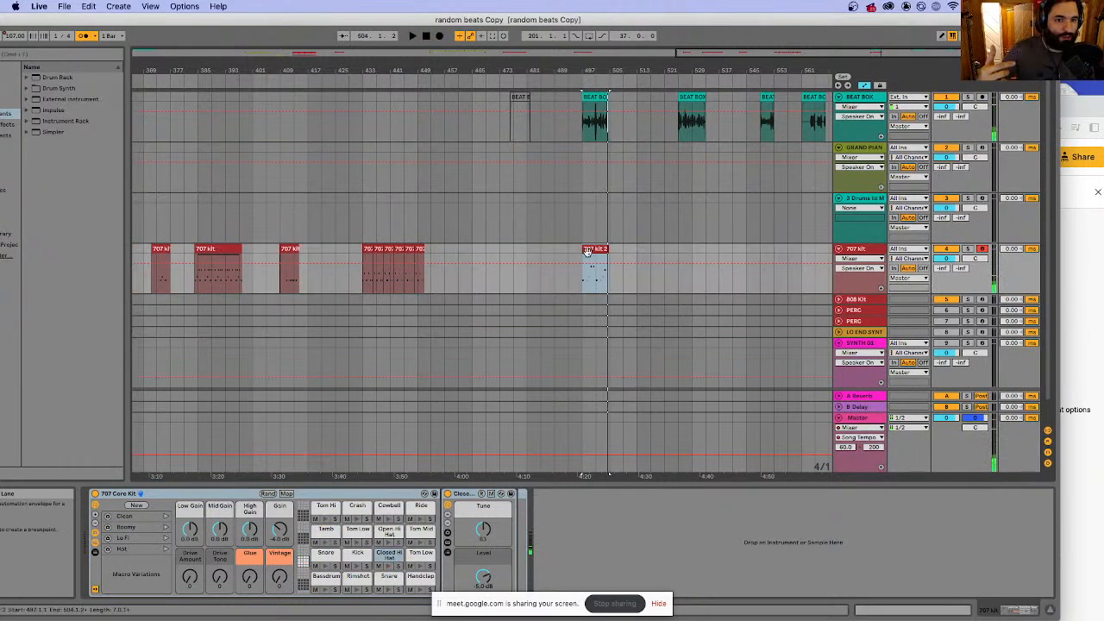
pyautogui.doubleClick(598, 249)
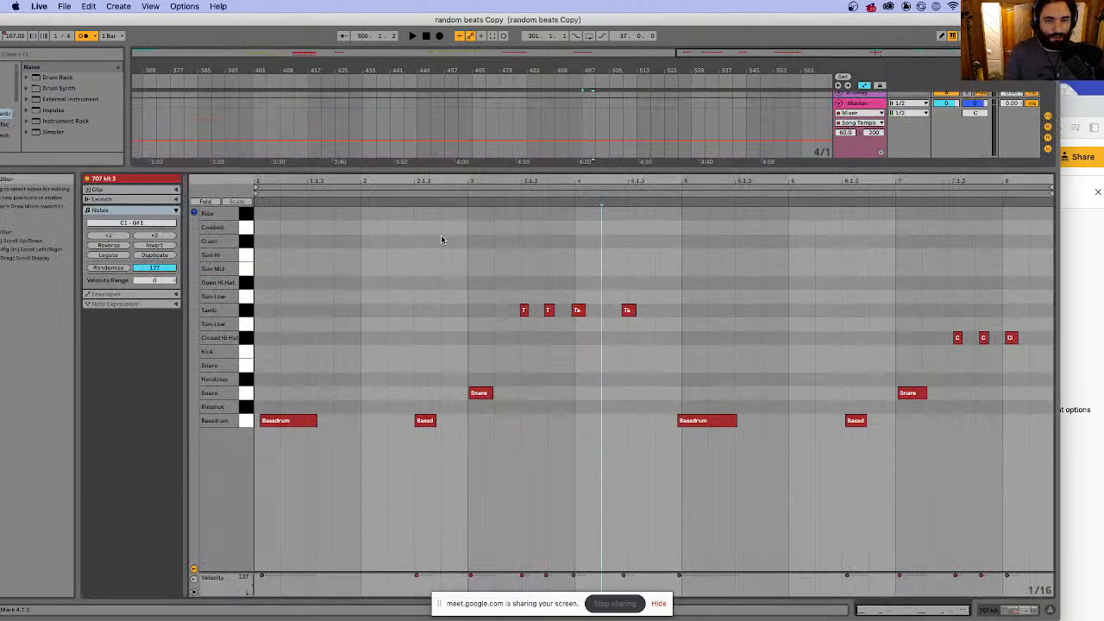
# - Play the clip and move the four Tamb notes around bars 3 and 4 to the Closed Hi Hat row
pyautogui.click(415, 242)
pyautogui.press('space')
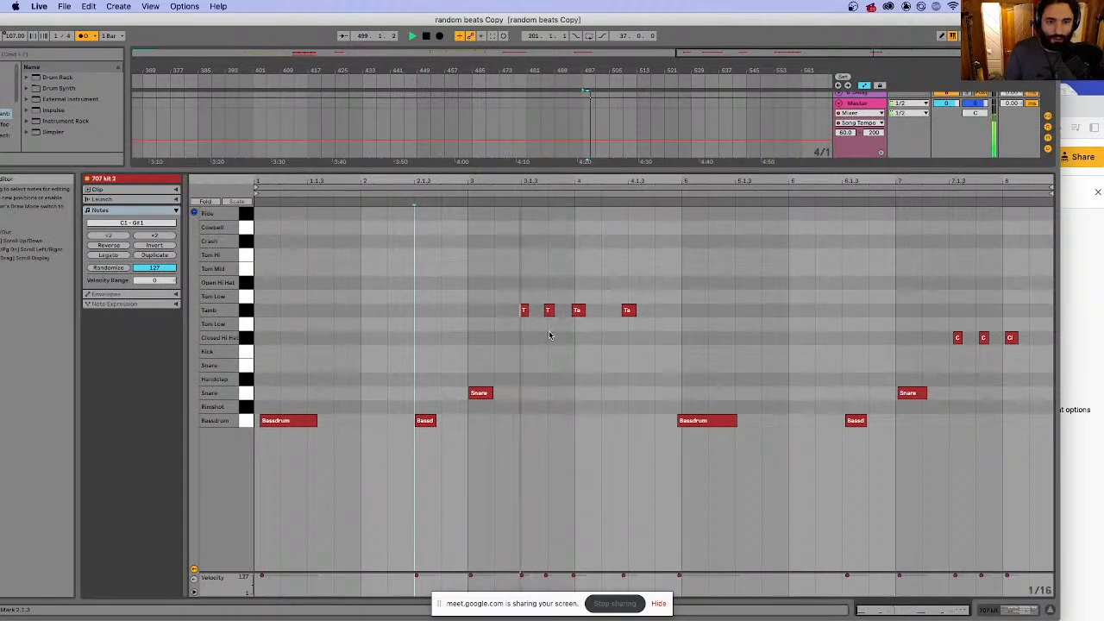
pyautogui.press('space')
pyautogui.moveTo(505, 296); pyautogui.dragTo(630, 338)
pyautogui.press('space')
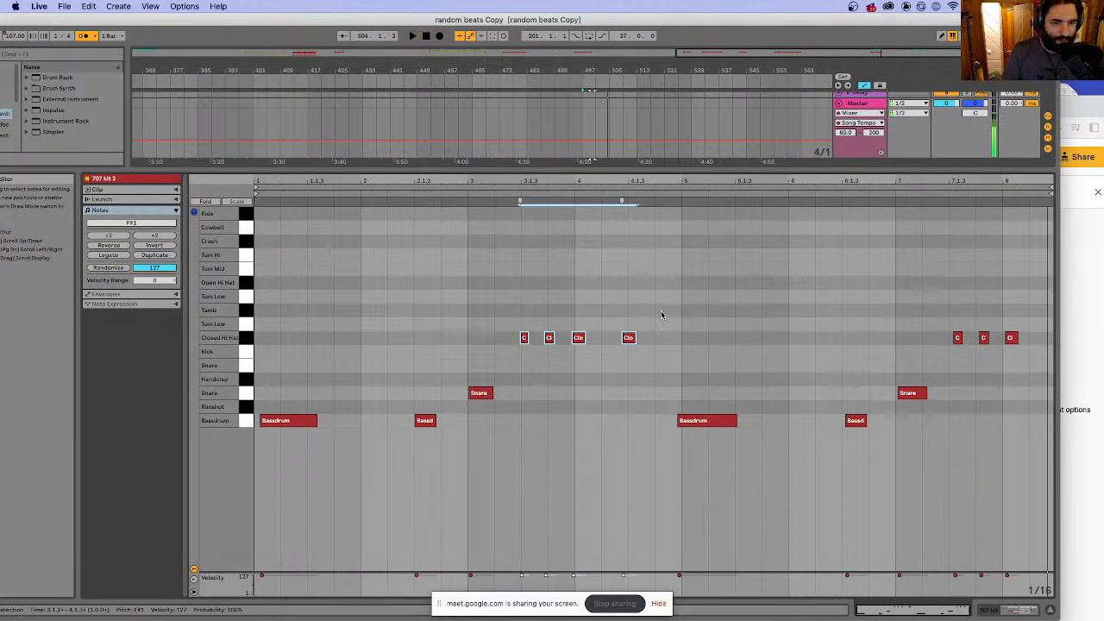
# - Move the first Bassdrum note to the clip's start, add a Closed Hi Hat note at bar 2 and play the result
pyautogui.click(298, 423)
pyautogui.press('space')
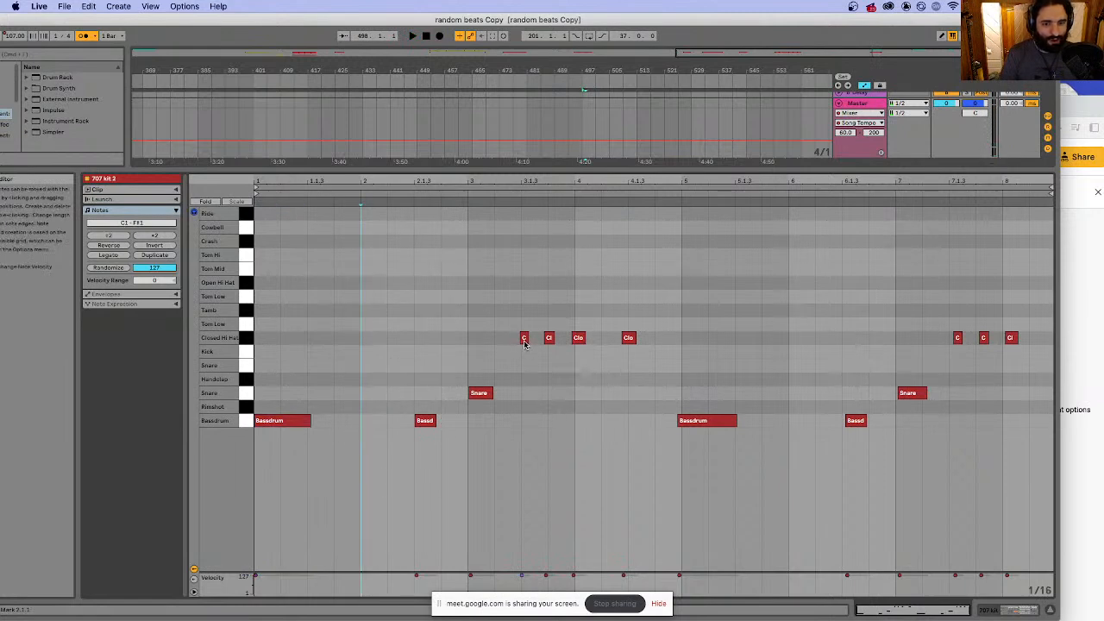
pyautogui.doubleClick(366, 338)
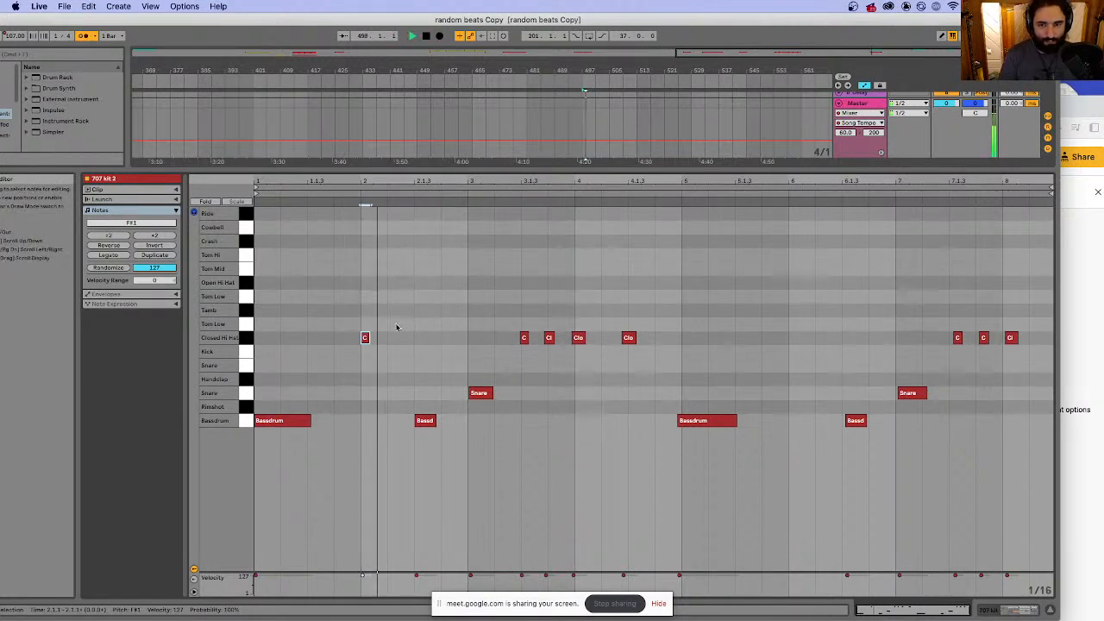
pyautogui.press('space')
pyautogui.press('space')
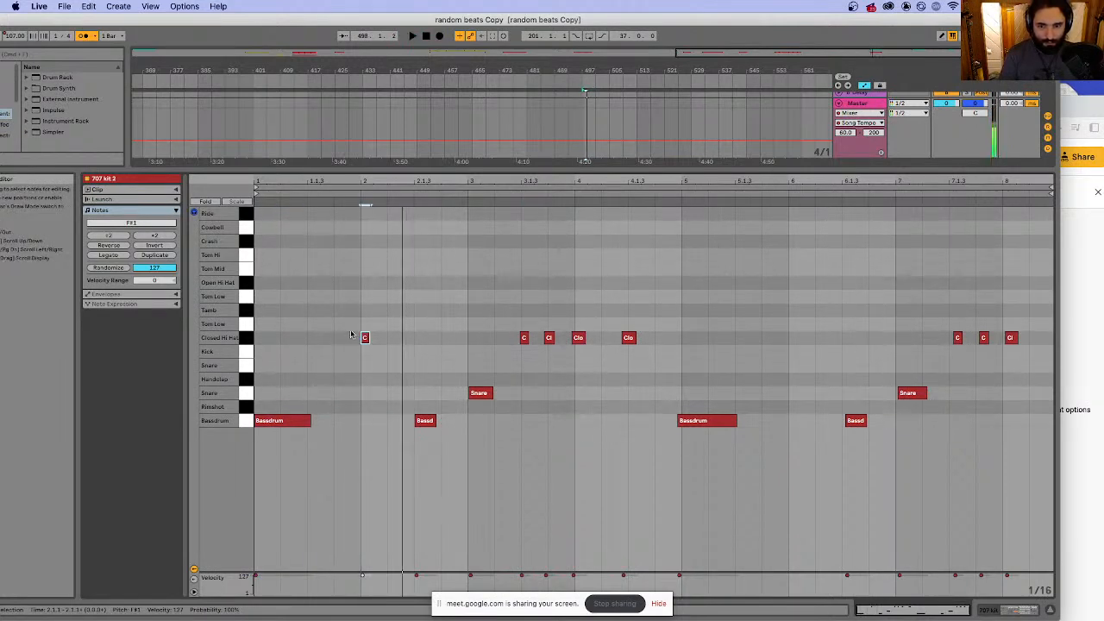
pyautogui.moveTo(366, 343); pyautogui.dragTo(372, 346)
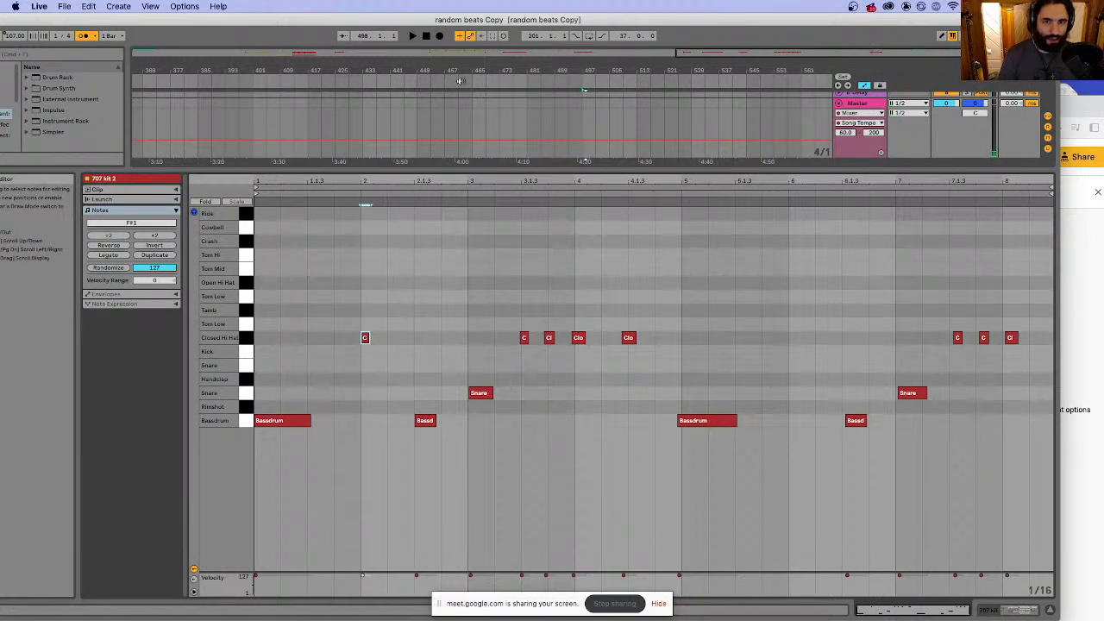
# - Set the note grid to 1/32, copy the bar 2 Closed Hi Hat note to 2.1.2 and play the clip
pyautogui.rightClick(456, 280)
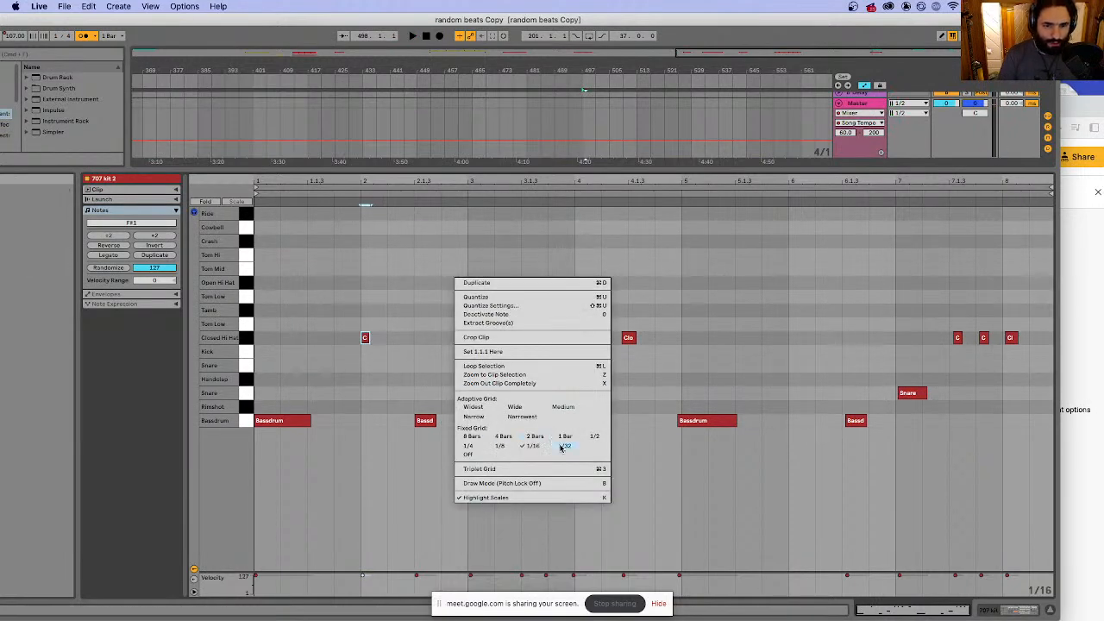
pyautogui.click(565, 446)
pyautogui.press('space')
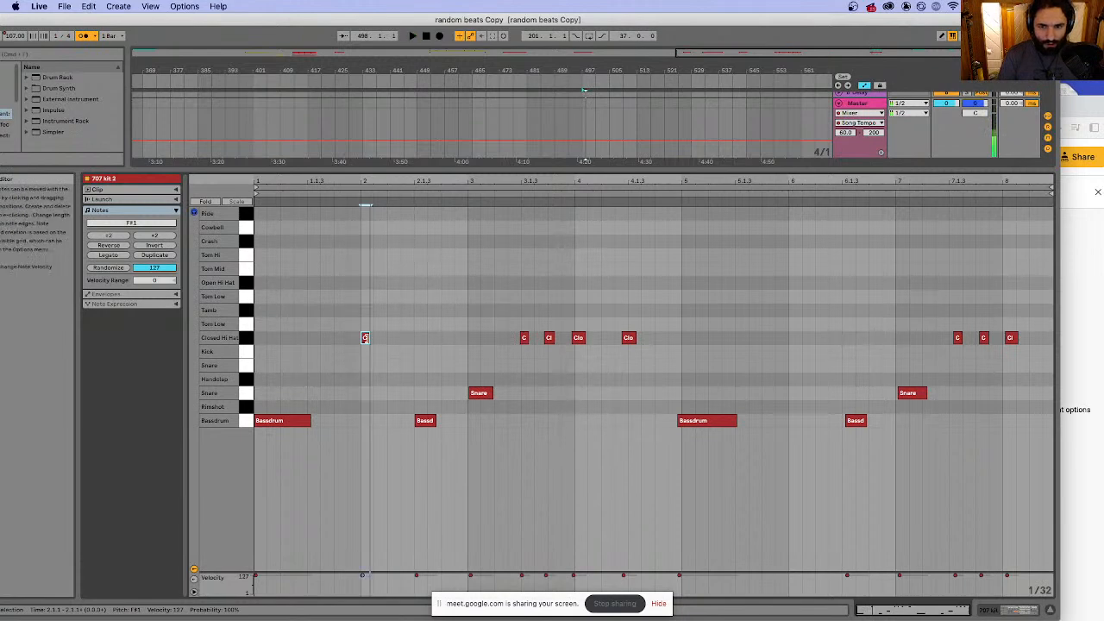
pyautogui.moveTo(364, 339); pyautogui.dragTo(377, 343)
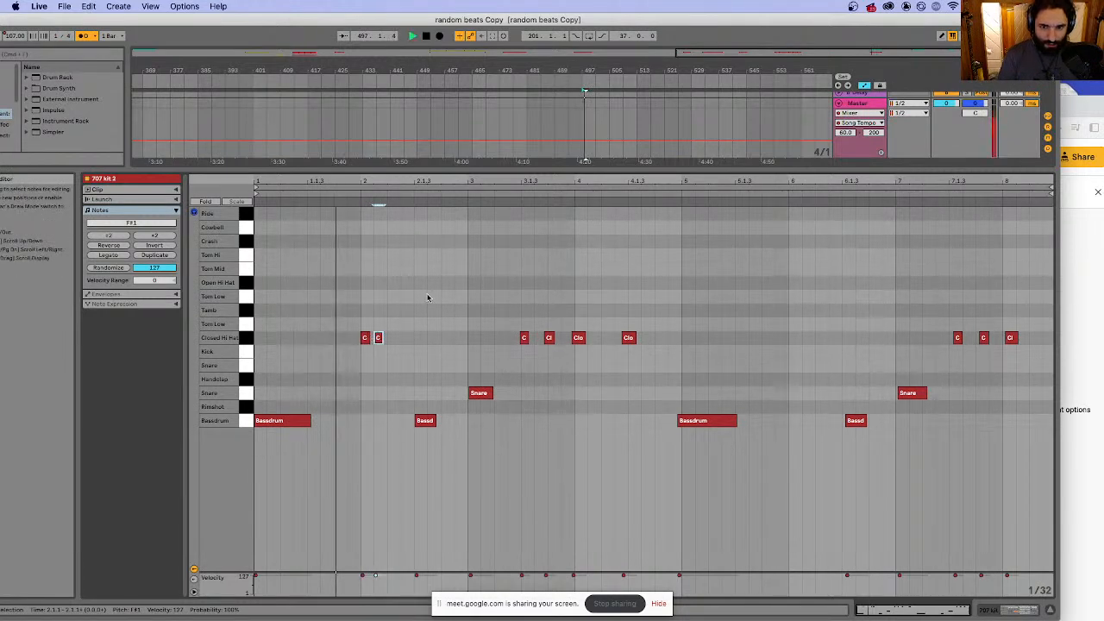
pyautogui.moveTo(377, 340); pyautogui.dragTo(395, 351)
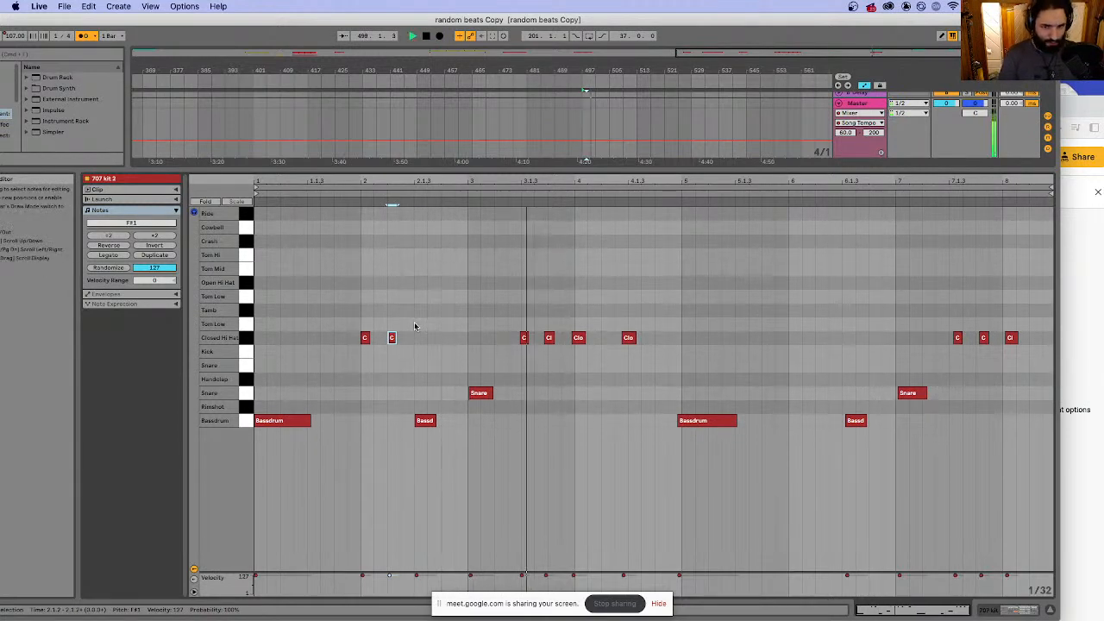
pyautogui.press('space')
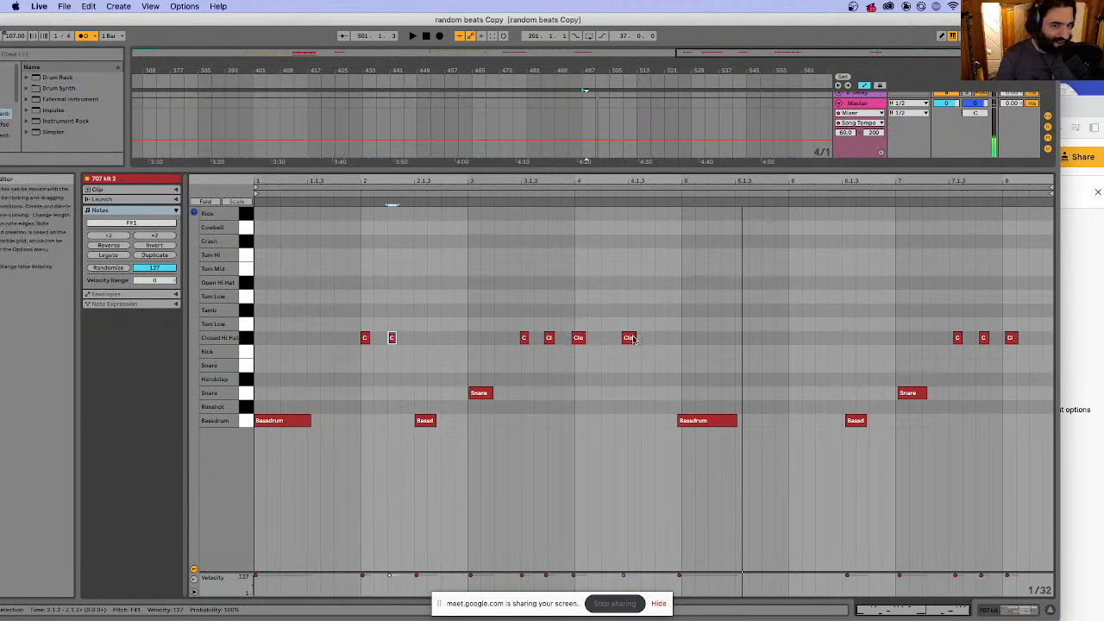
# - Align the Closed Hi Hat notes at bar 4 and 4.1.3 with the grid and play the clip
pyautogui.moveTo(630, 338); pyautogui.dragTo(636, 339)
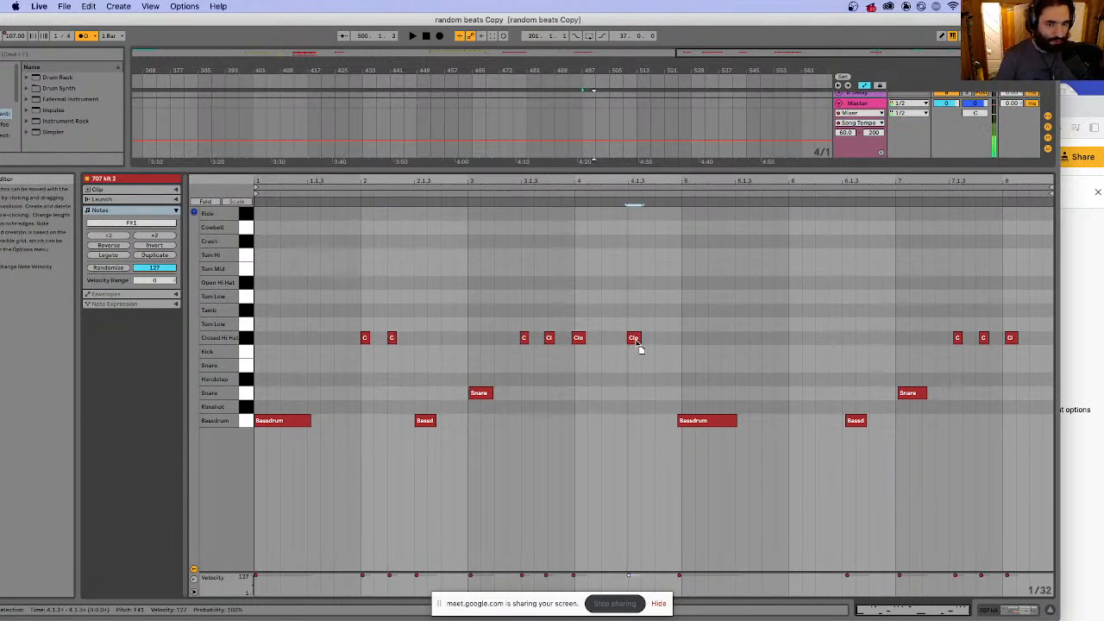
pyautogui.click(580, 338)
pyautogui.press('space')
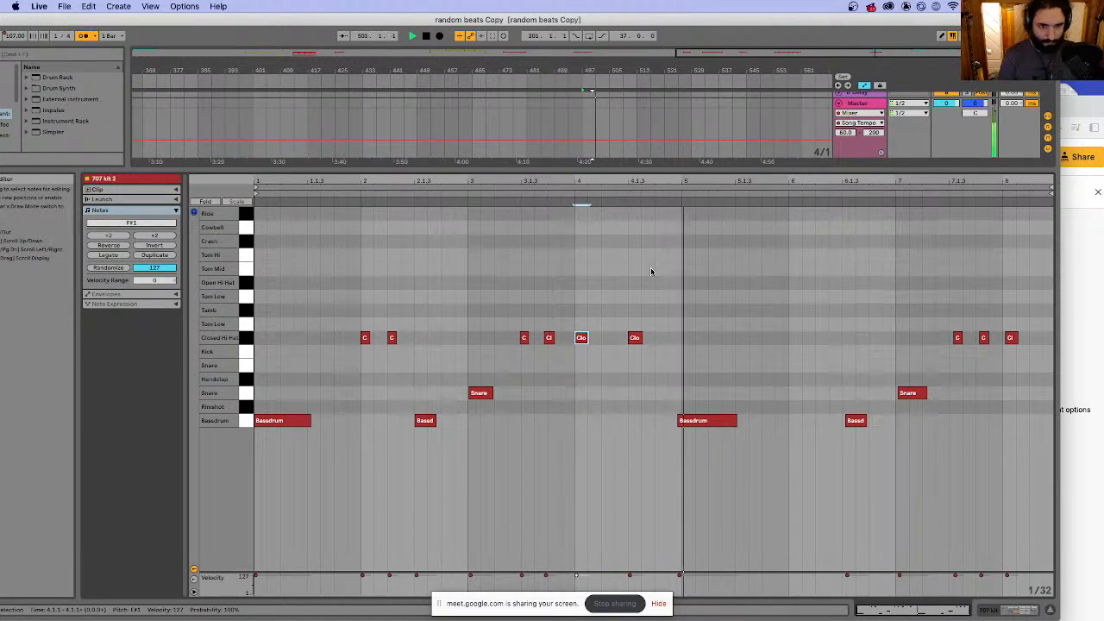
pyautogui.press('space')
# - Add a Closed Hi Hat note near the end of bar 4, shift it to 4.1.4 and play the clip
pyautogui.doubleClick(651, 338)
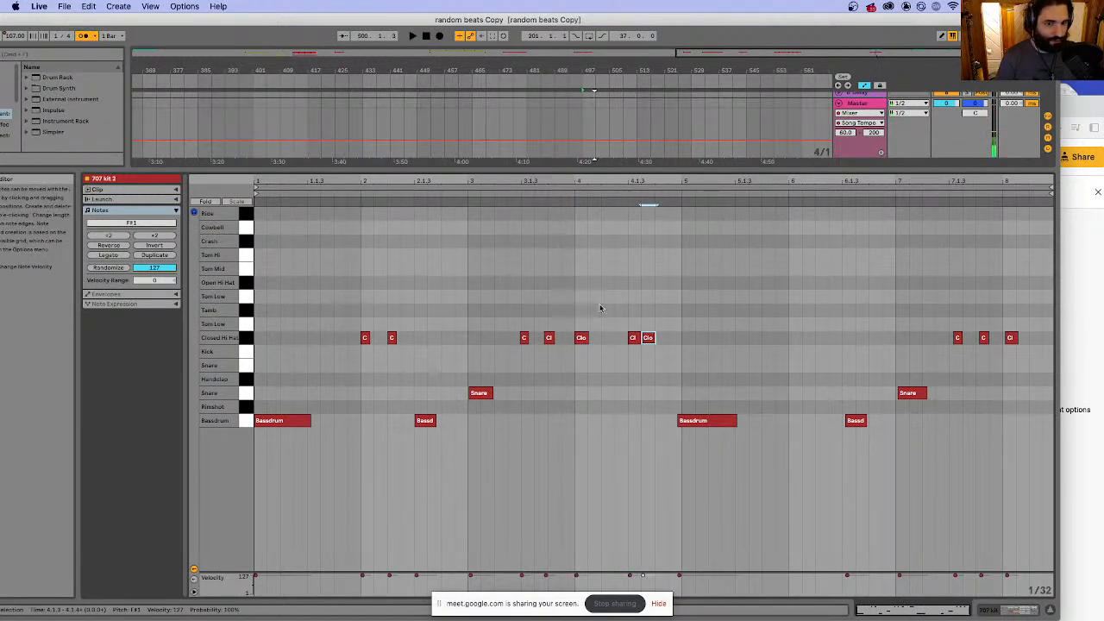
pyautogui.click(474, 270)
pyautogui.press('space')
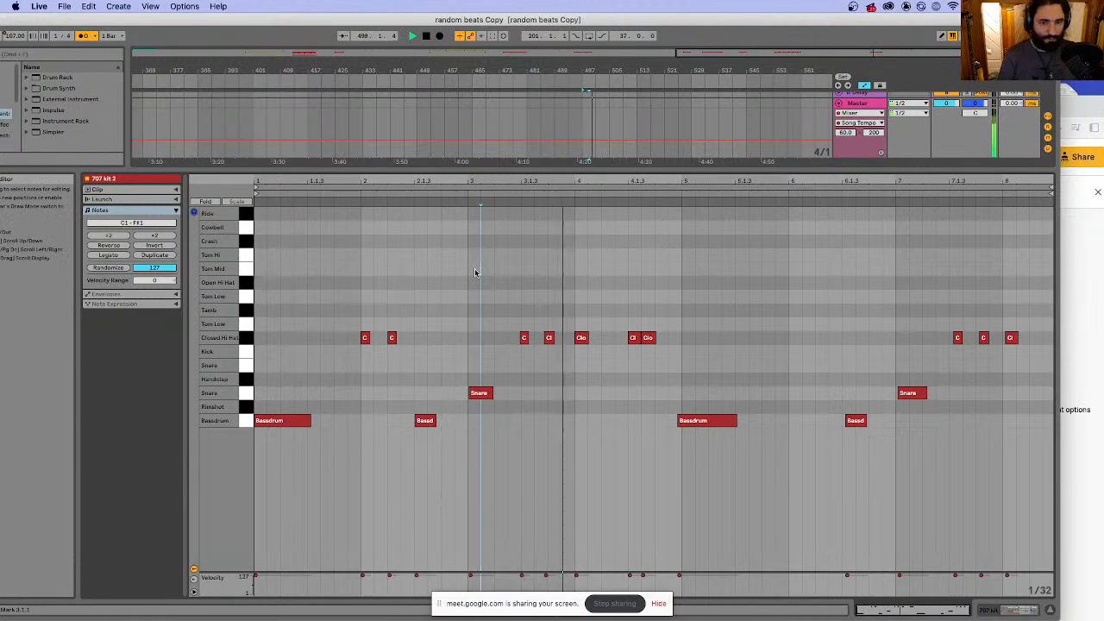
pyautogui.press('space')
pyautogui.moveTo(648, 338); pyautogui.dragTo(662, 343)
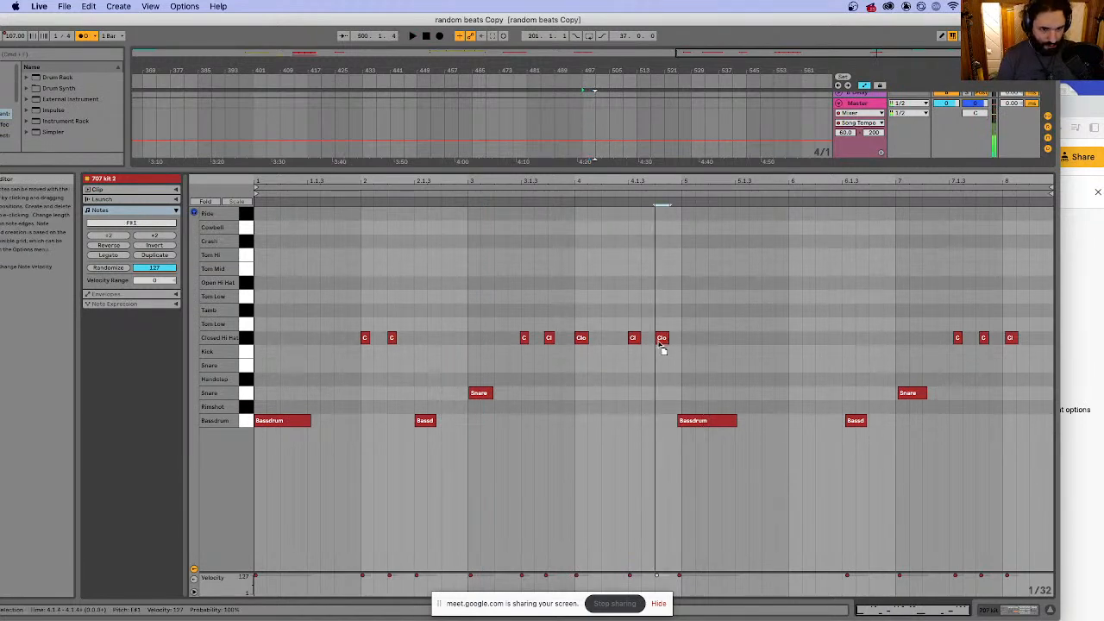
pyautogui.click(612, 298)
pyautogui.press('space')
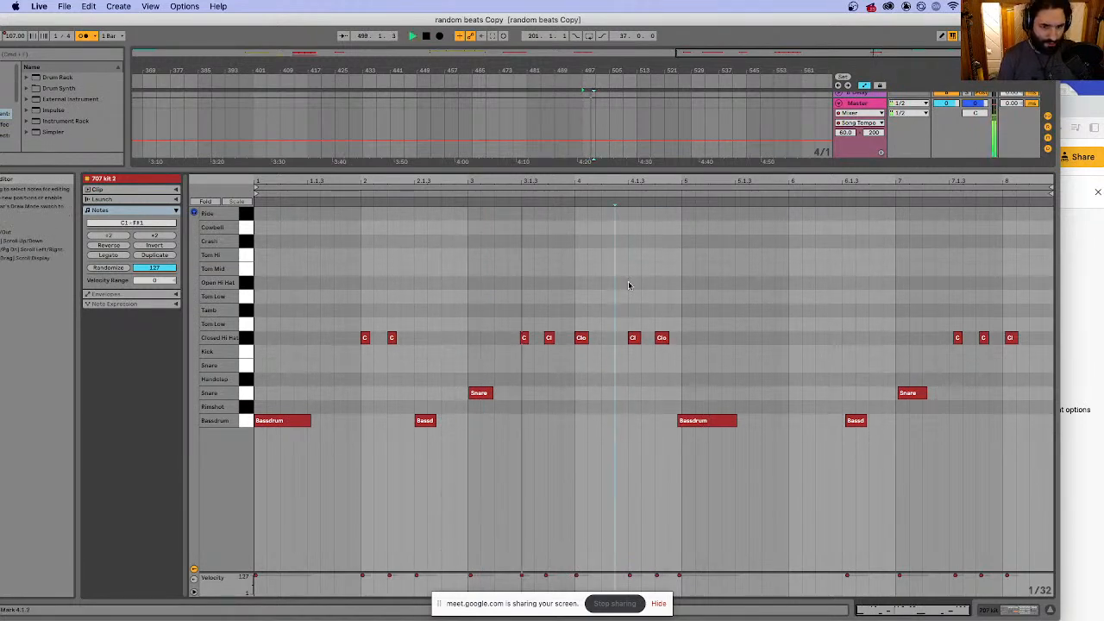
pyautogui.press('space')
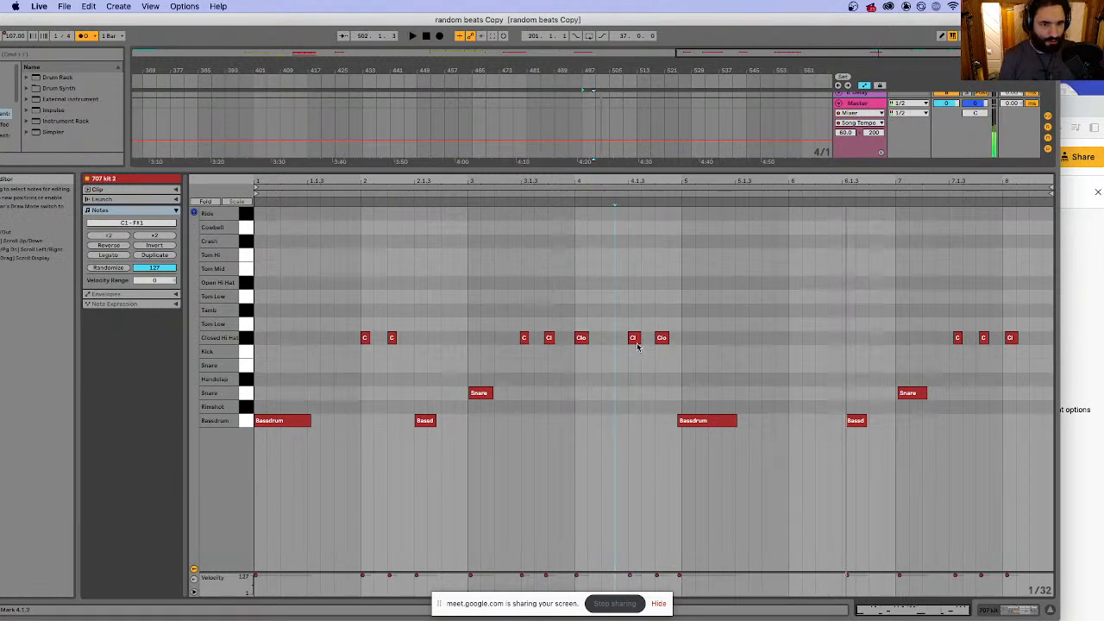
# - Copy the two bar 2 Closed Hi Hat notes to 5.1.4 and the start of bar 6, playing the clip to check their timing
pyautogui.moveTo(370, 304)
pyautogui.mouseDown()
pyautogui.moveTo(417, 340)
pyautogui.moveTo(774, 370)
pyautogui.moveTo(755, 346)
pyautogui.mouseUp()
pyautogui.click(259, 261)
pyautogui.press('space')
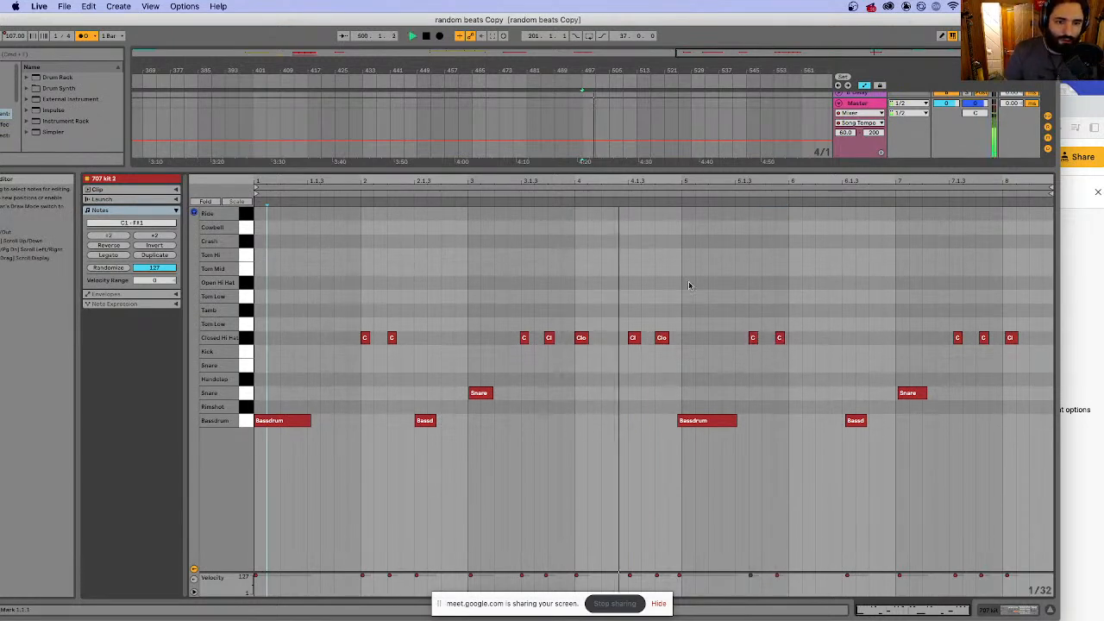
pyautogui.press('space')
pyautogui.moveTo(734, 308); pyautogui.dragTo(797, 348)
pyautogui.click(641, 279)
pyautogui.press('space')
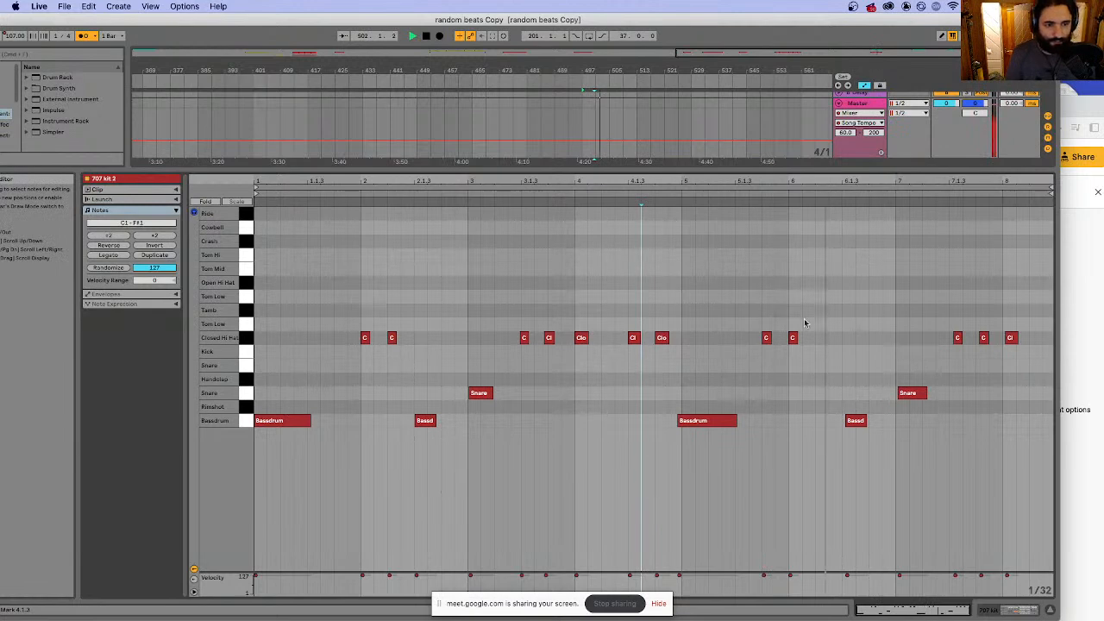
pyautogui.press('space')
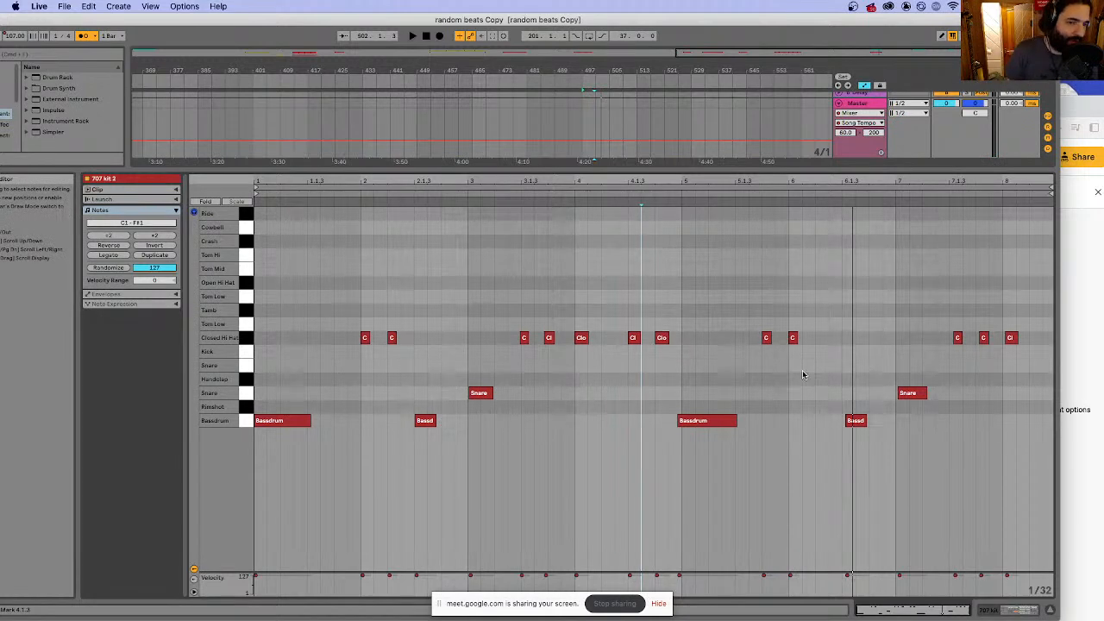
pyautogui.press('space')
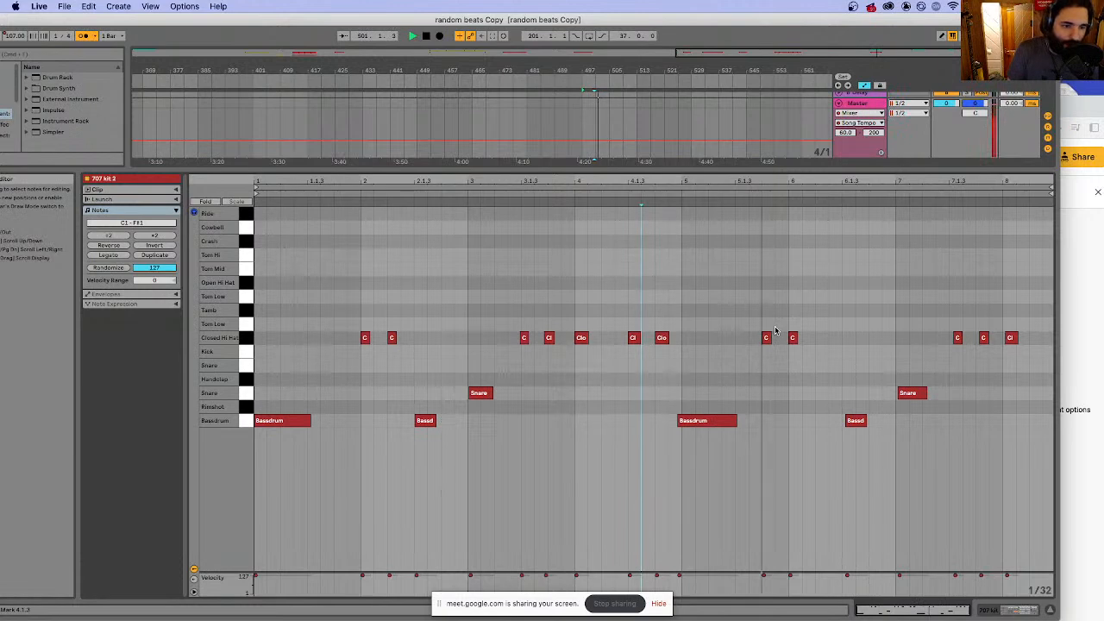
# - Shift the copied Closed Hi Hat pair around bar 6 one 1/32 step later and play the clip
pyautogui.click(668, 296)
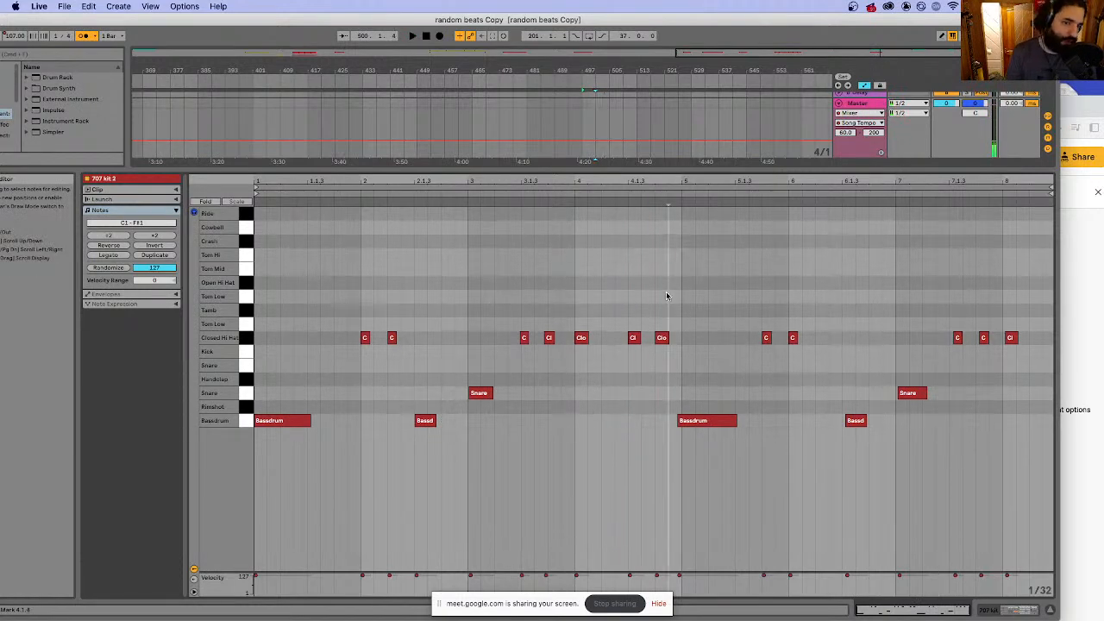
pyautogui.press('space')
pyautogui.moveTo(739, 314)
pyautogui.mouseDown()
pyautogui.moveTo(815, 343)
pyautogui.moveTo(780, 345)
pyautogui.mouseUp()
pyautogui.press('space')
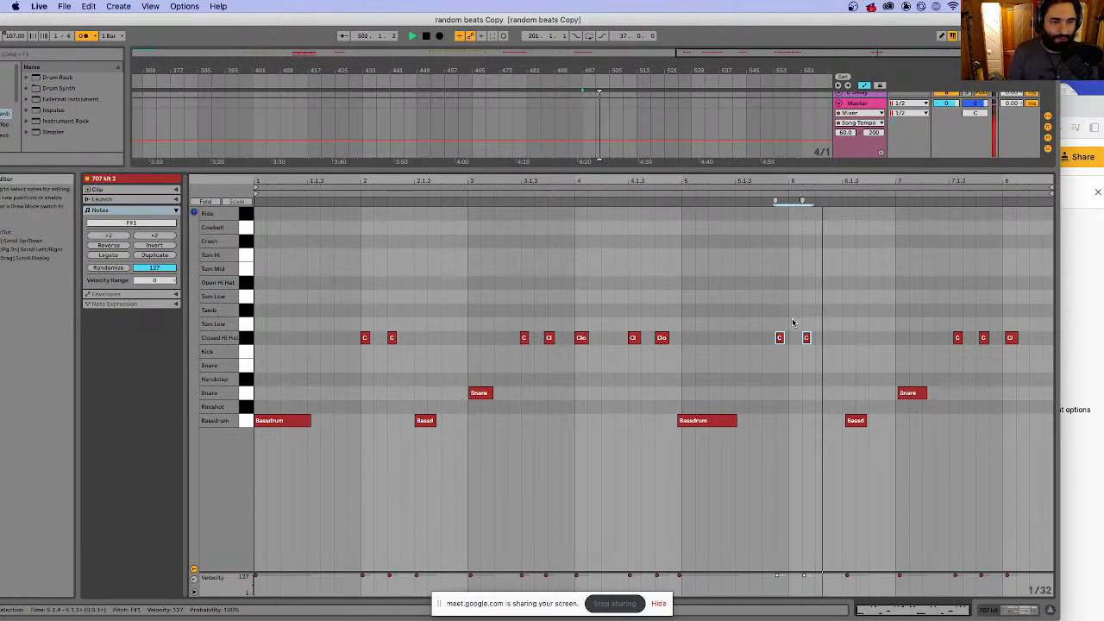
pyautogui.press('space')
# - Align the second Snare note with the start of bar 7, copy it to the Open Hi Hat row and play the clip
pyautogui.click(906, 395)
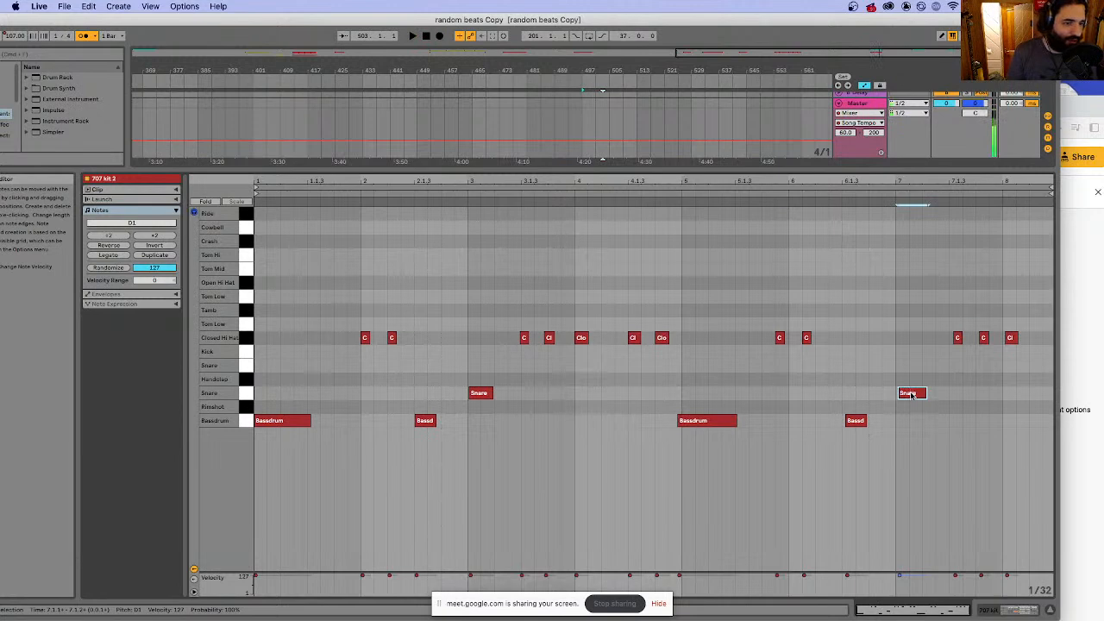
pyautogui.moveTo(908, 395); pyautogui.dragTo(909, 282)
pyautogui.press('space')
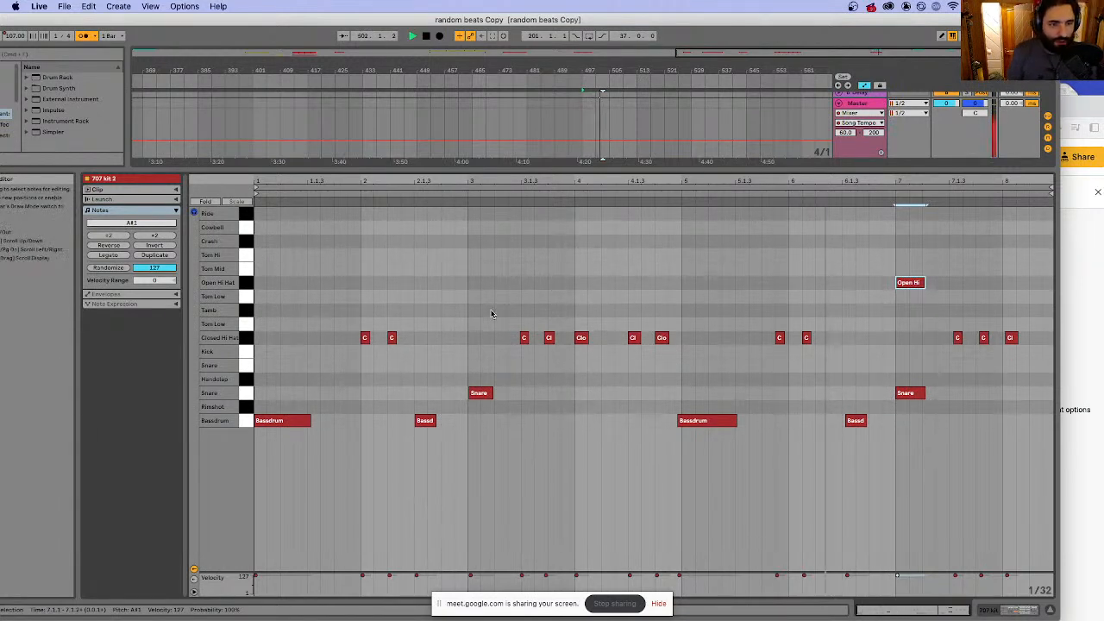
# - Move the copied Closed Hi Hat pair to the start of bar 6 and 6.1.2 and play the clip
pyautogui.press('space')
pyautogui.moveTo(775, 315); pyautogui.dragTo(796, 339)
pyautogui.press('space')
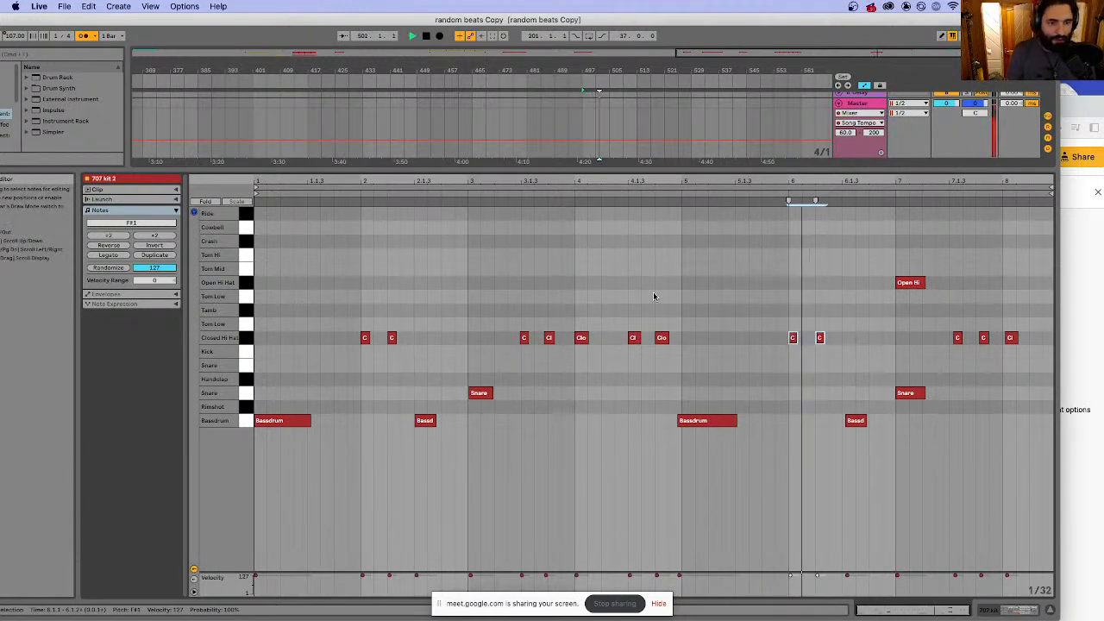
pyautogui.press('space')
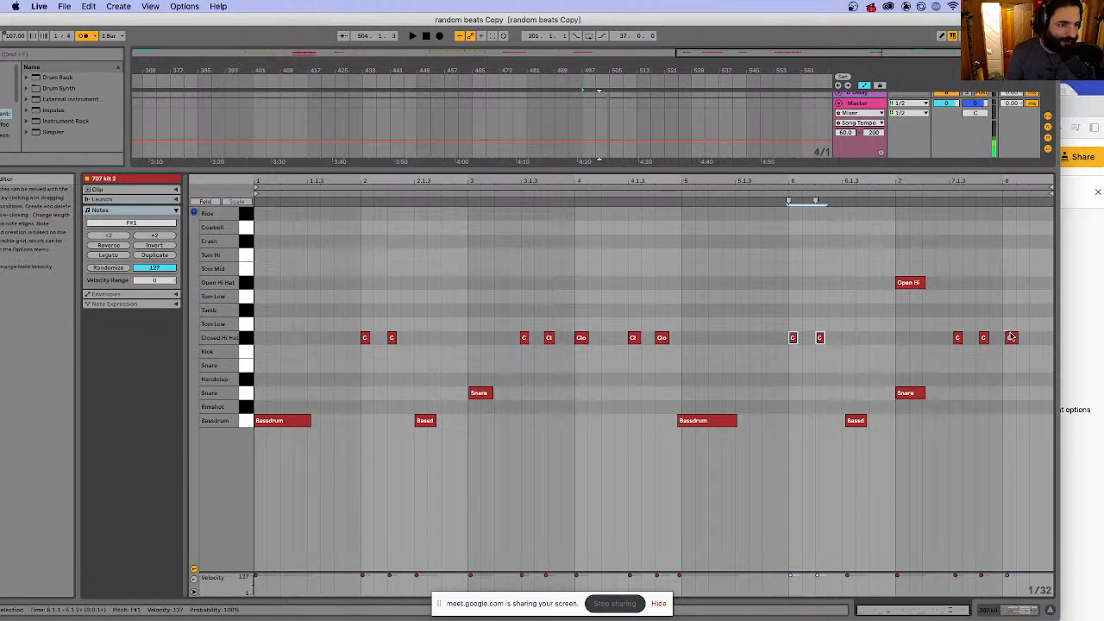
# - Align the last Closed Hi Hat note with the start of bar 8, copy it to the Handclap row and play the clip
pyautogui.click(1012, 337)
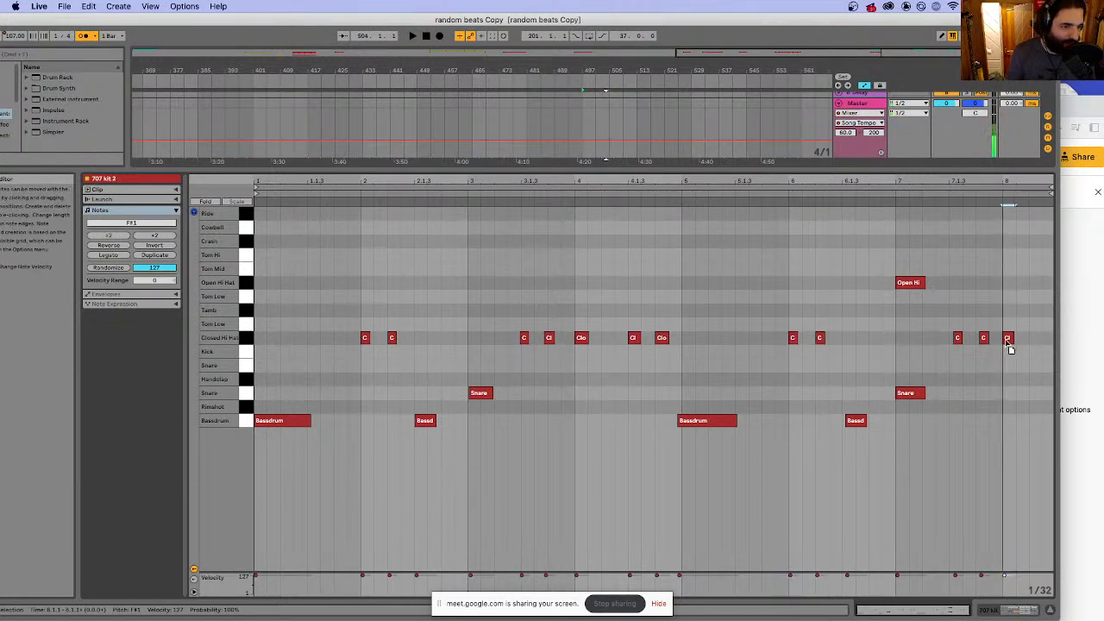
pyautogui.moveTo(1008, 337); pyautogui.dragTo(1008, 377)
pyautogui.press('space')
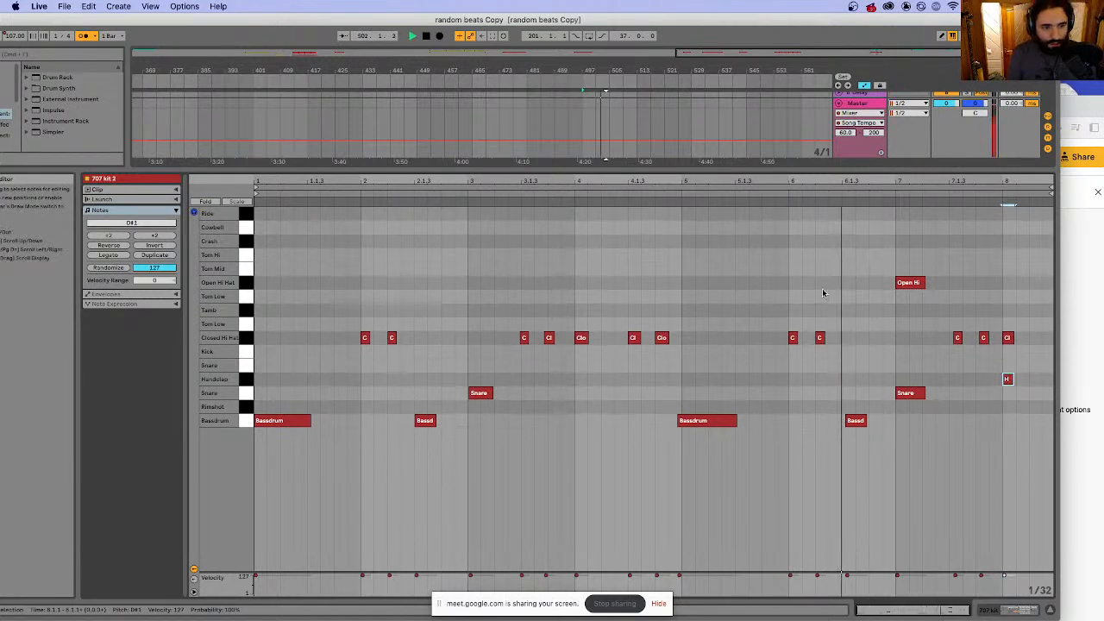
pyautogui.press('space')
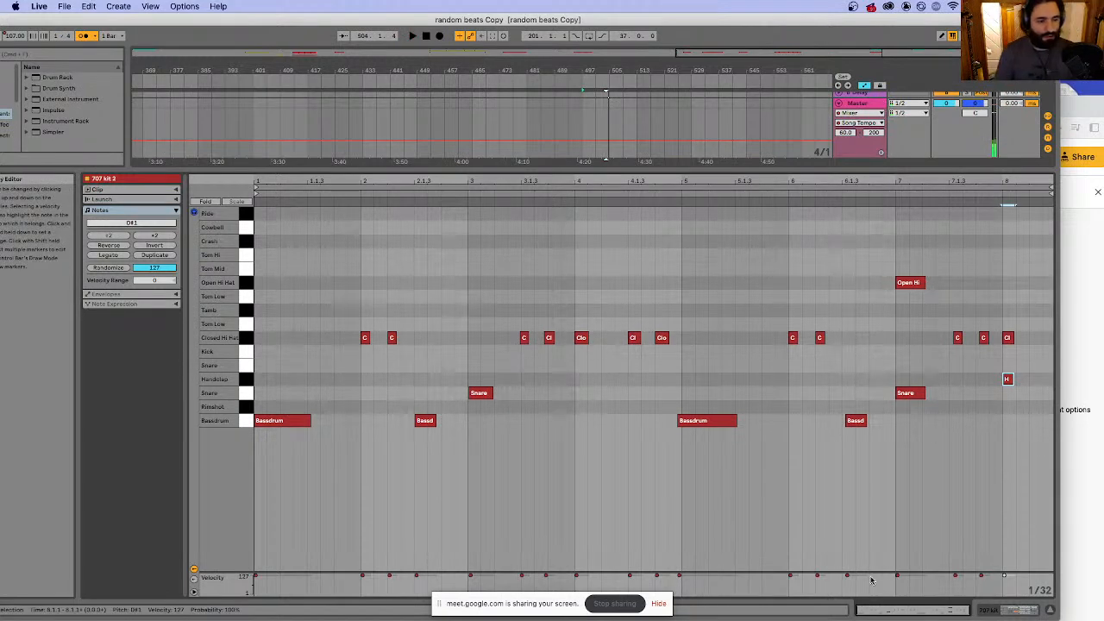
# - Try halving the timing of all notes in the 707 kit clip at bar 497, play it, and double the timing back
pyautogui.click(1001, 610)
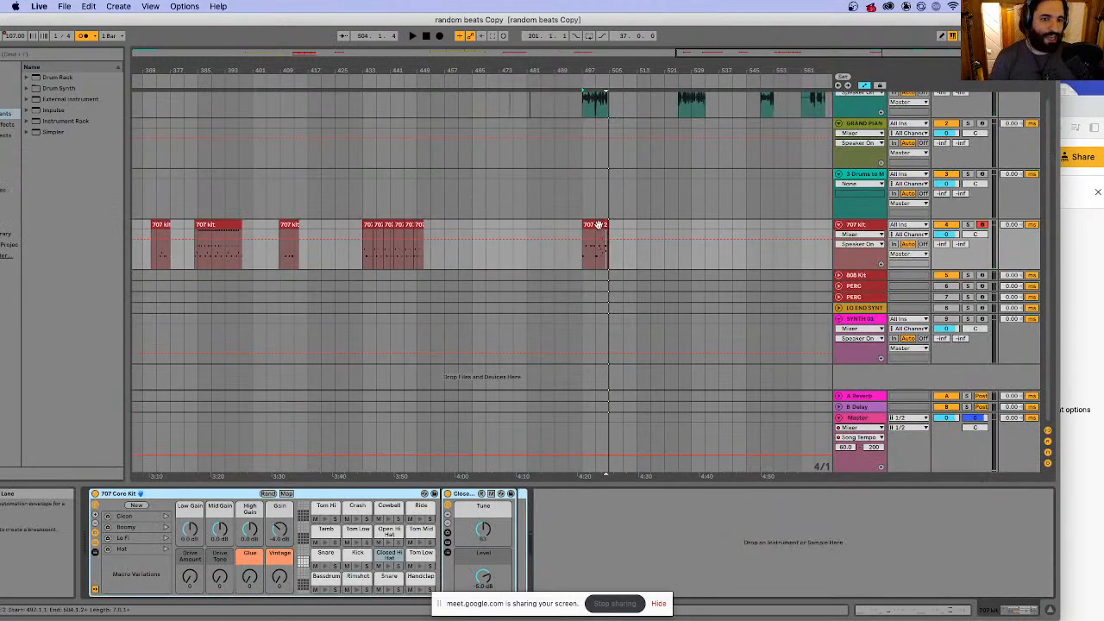
pyautogui.doubleClick(595, 226)
pyautogui.click(521, 457)
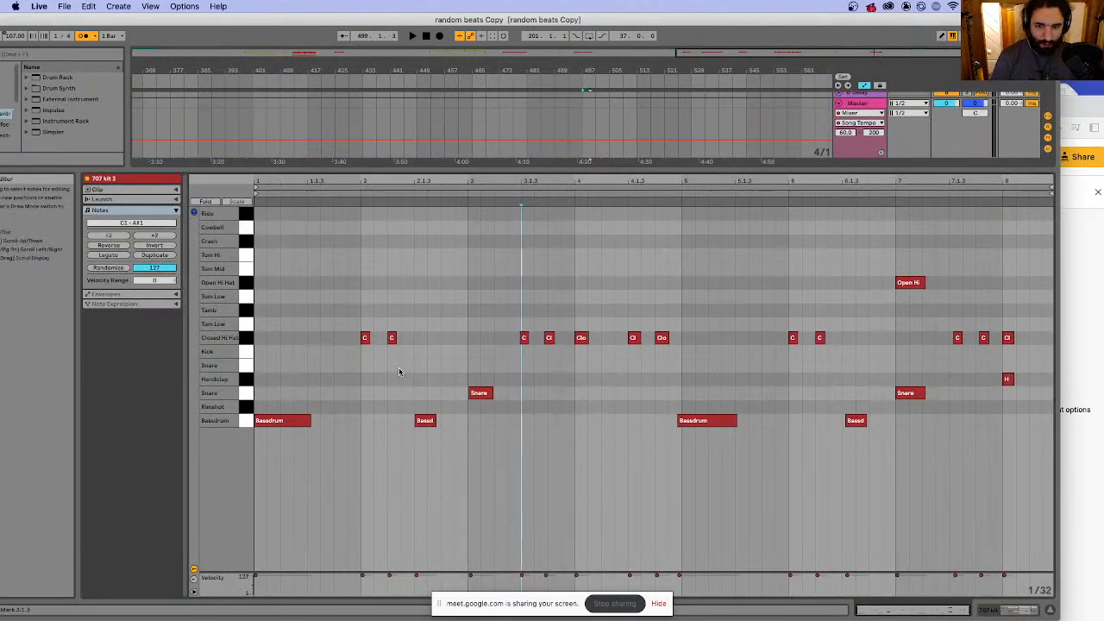
pyautogui.click(386, 388)
pyautogui.click(361, 398)
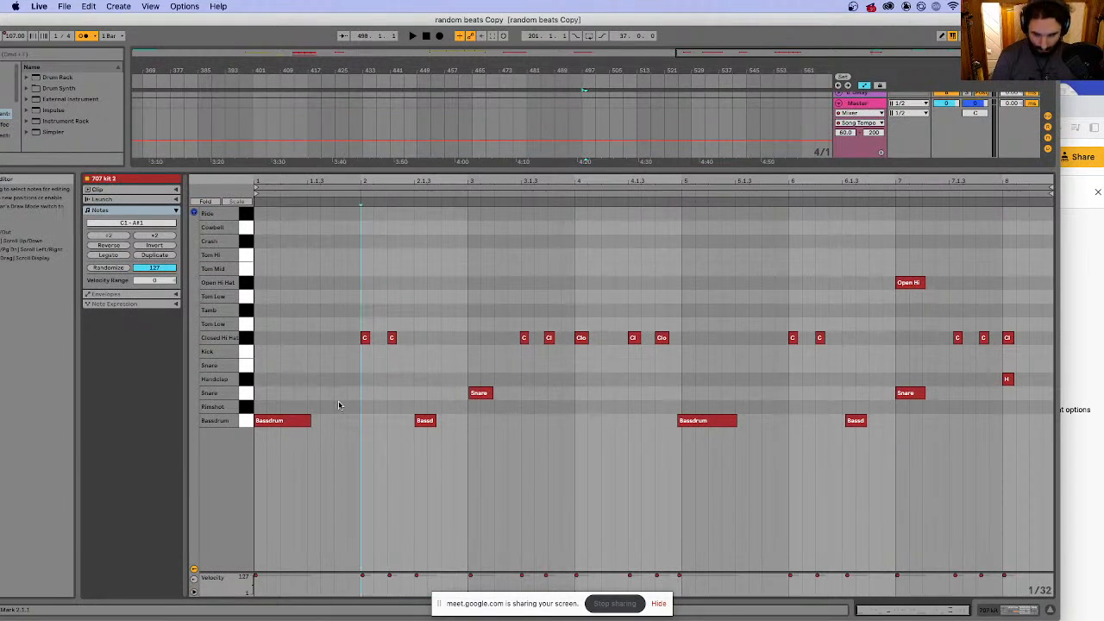
pyautogui.press('super+a')
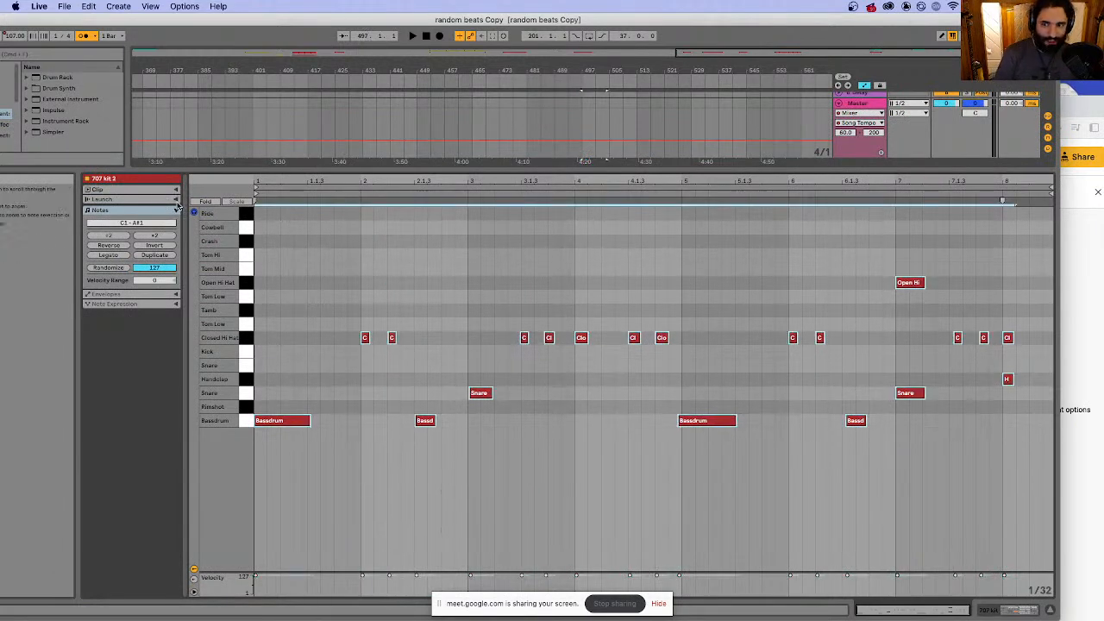
pyautogui.click(112, 236)
pyautogui.press('space')
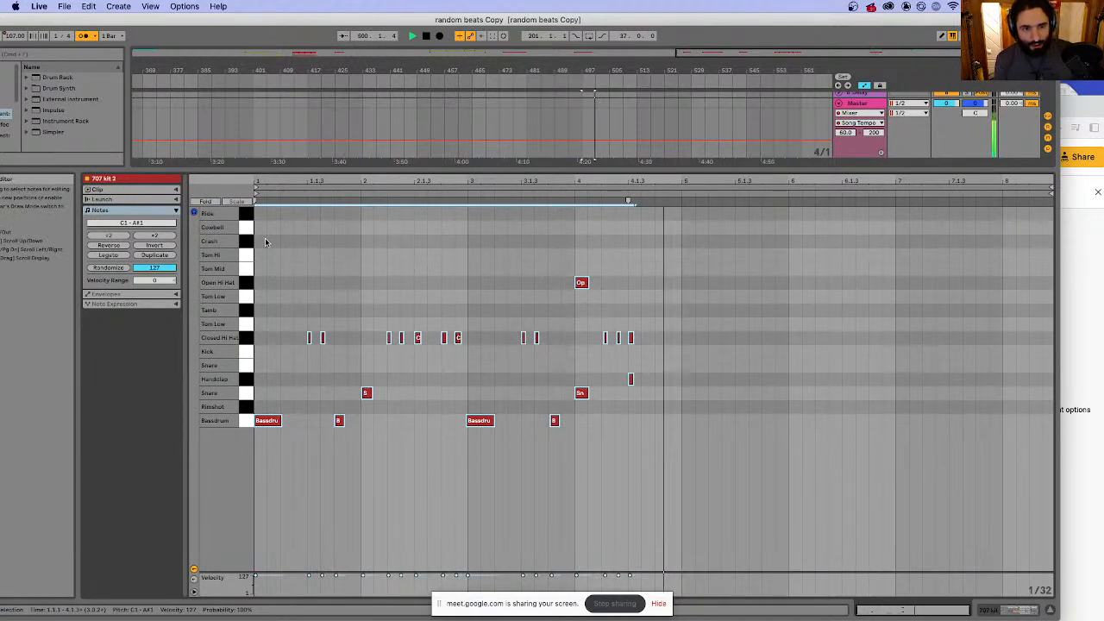
pyautogui.click(154, 236)
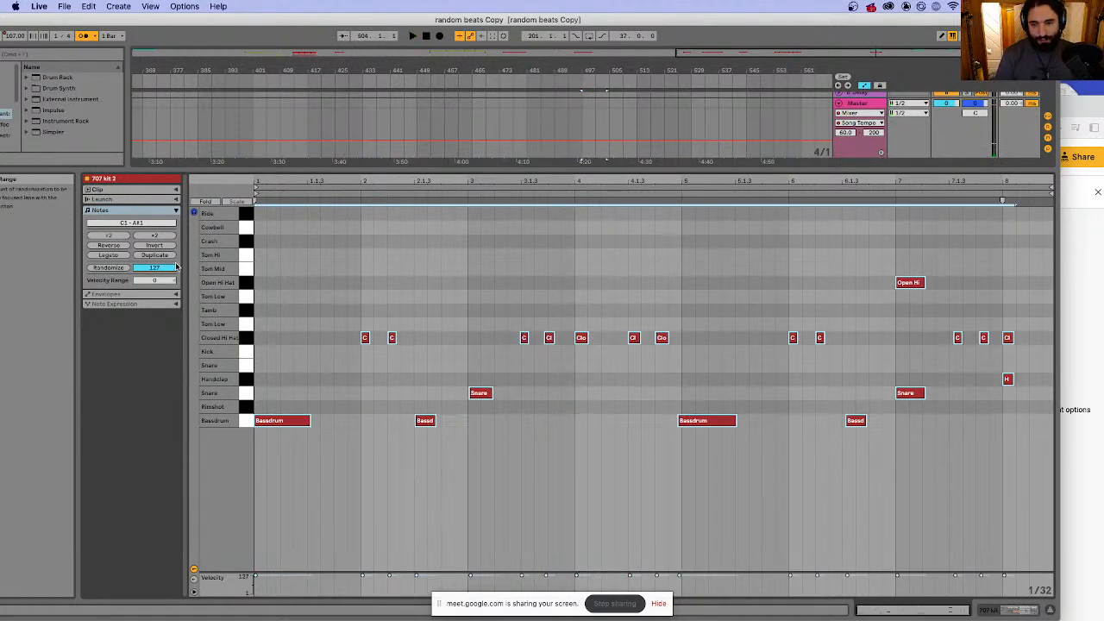
# - Return to the arrangement, deactivate the BEAT BOX clip at bar 497 and play the BEAT BOX clip at bar 525
pyautogui.click(1050, 610)
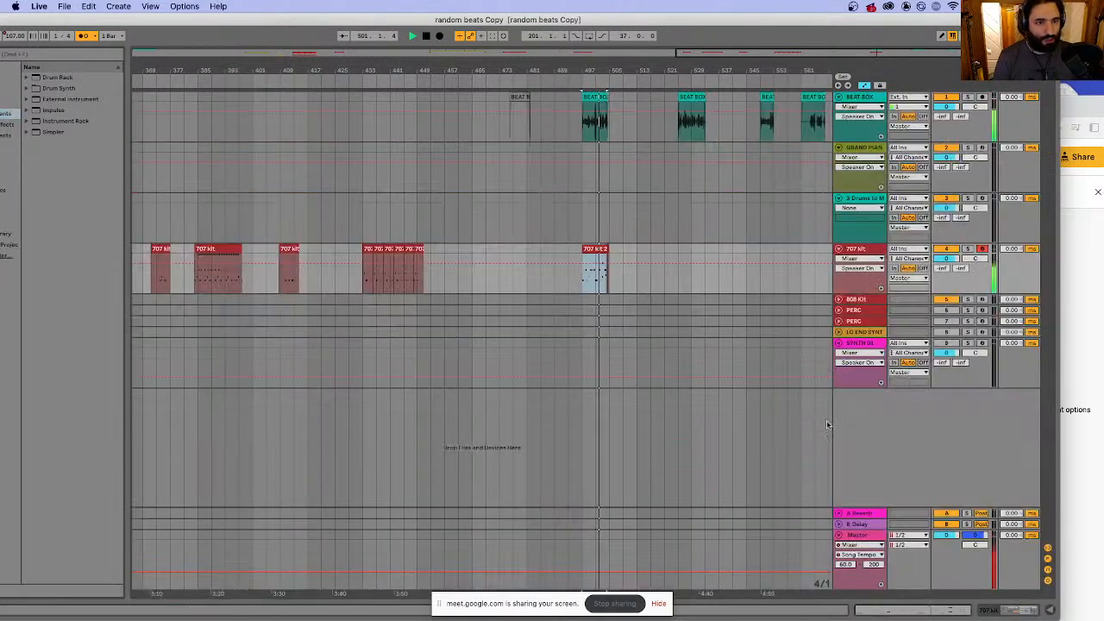
pyautogui.click(593, 98)
pyautogui.moveTo(593, 97); pyautogui.dragTo(695, 97)
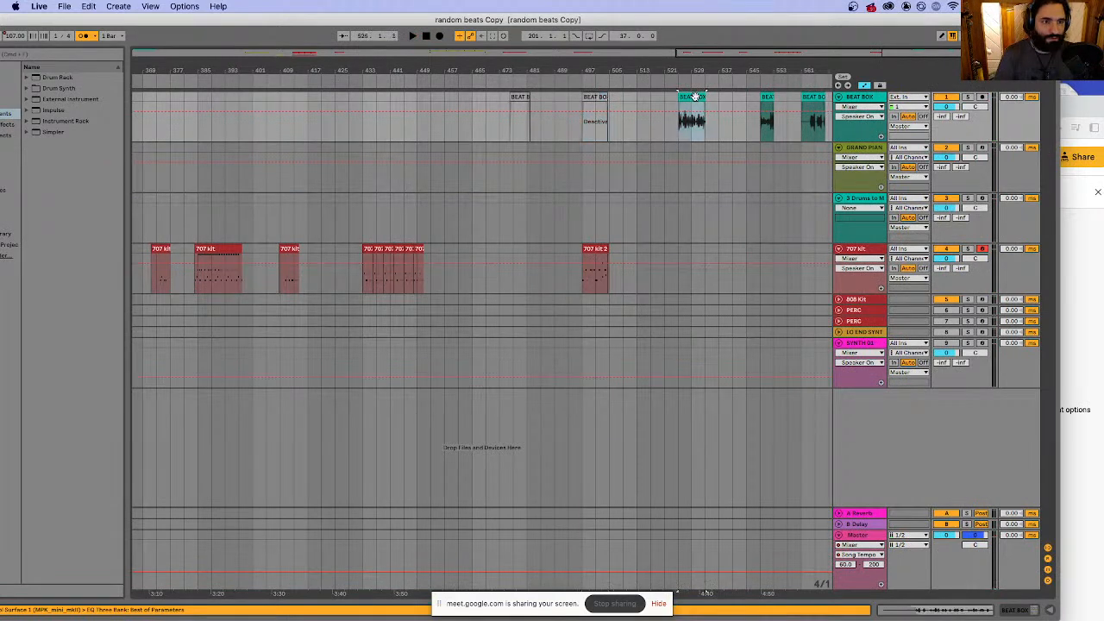
pyautogui.press('space')
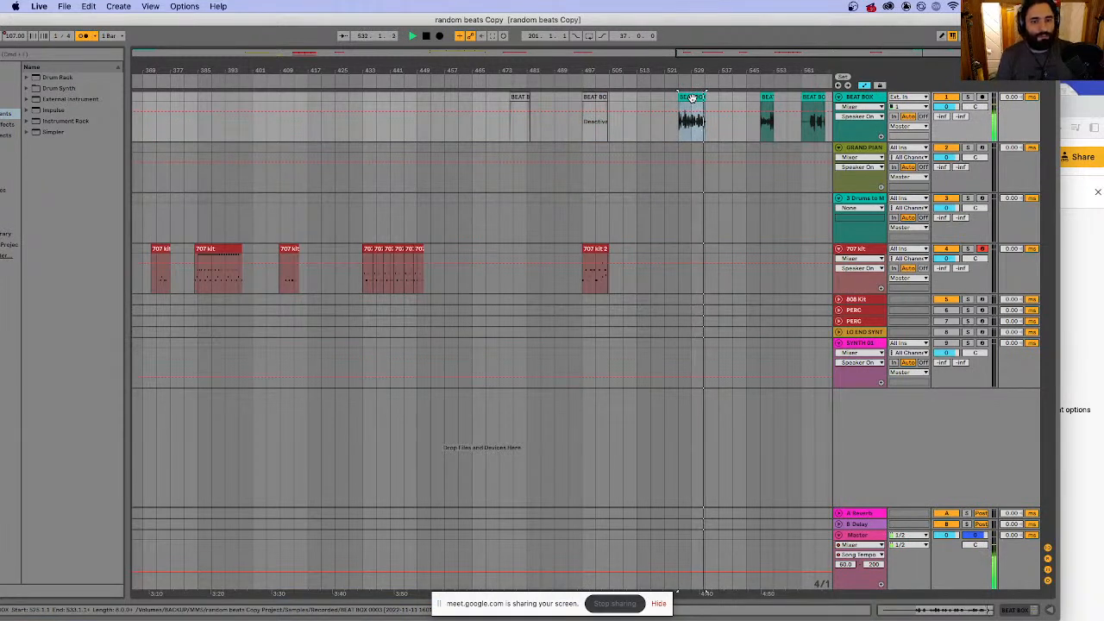
pyautogui.press('space')
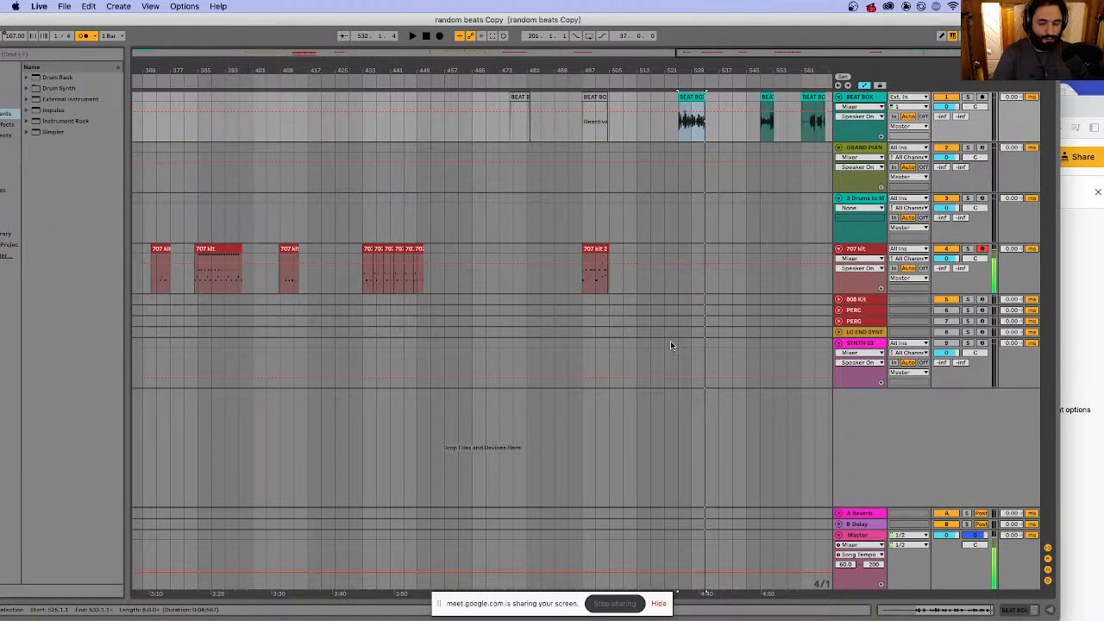
# - Arm the 808 Kit track and start a brief test recording from bar 493
pyautogui.click(982, 301)
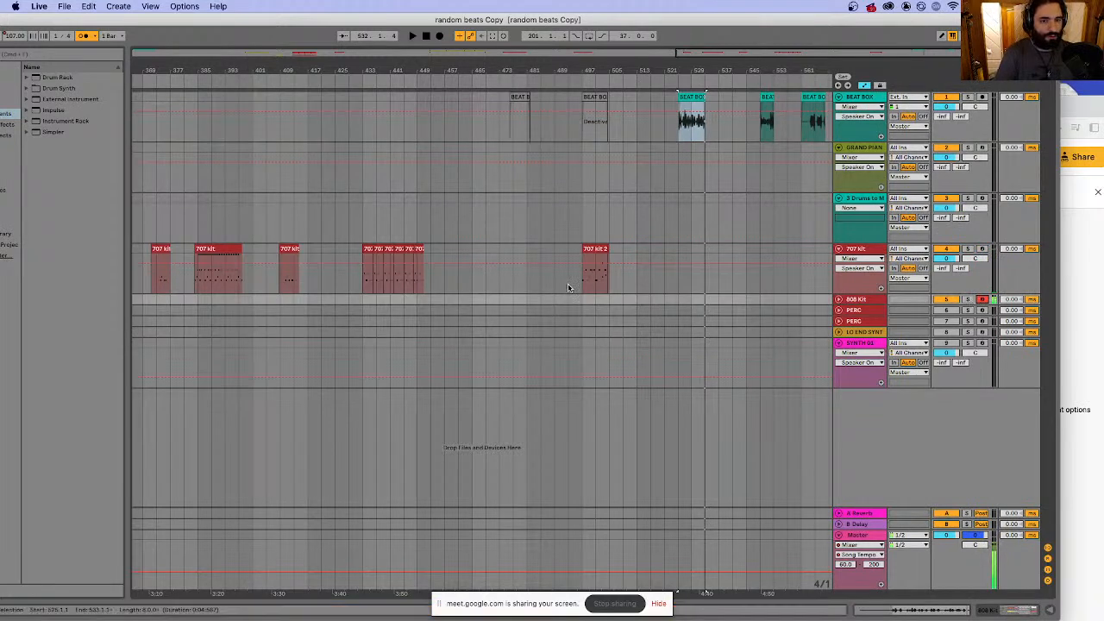
pyautogui.click(569, 299)
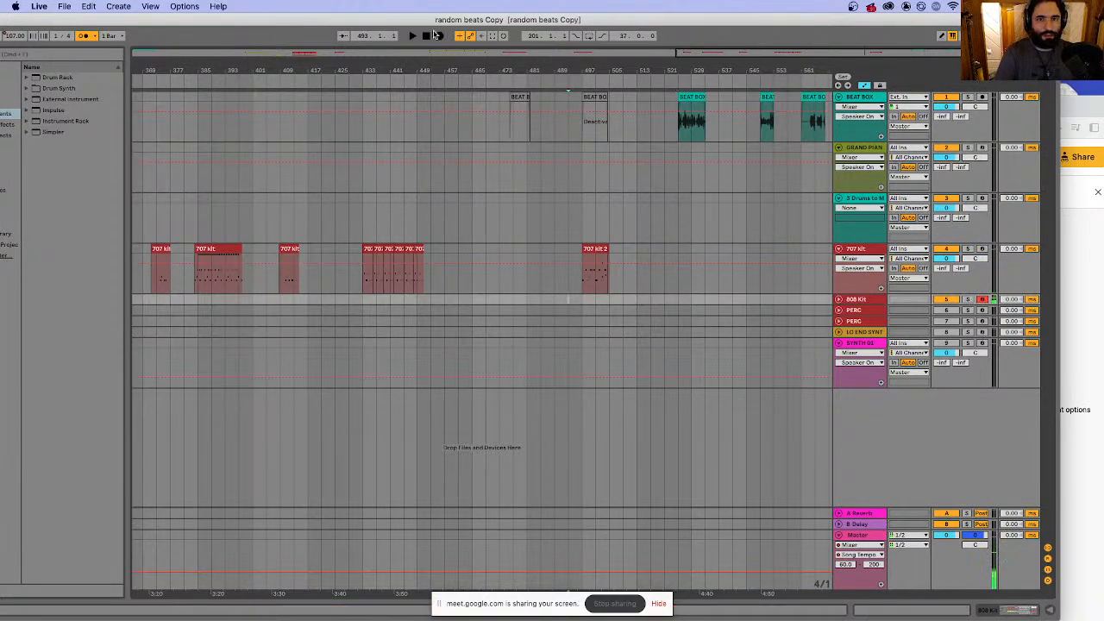
pyautogui.click(440, 37)
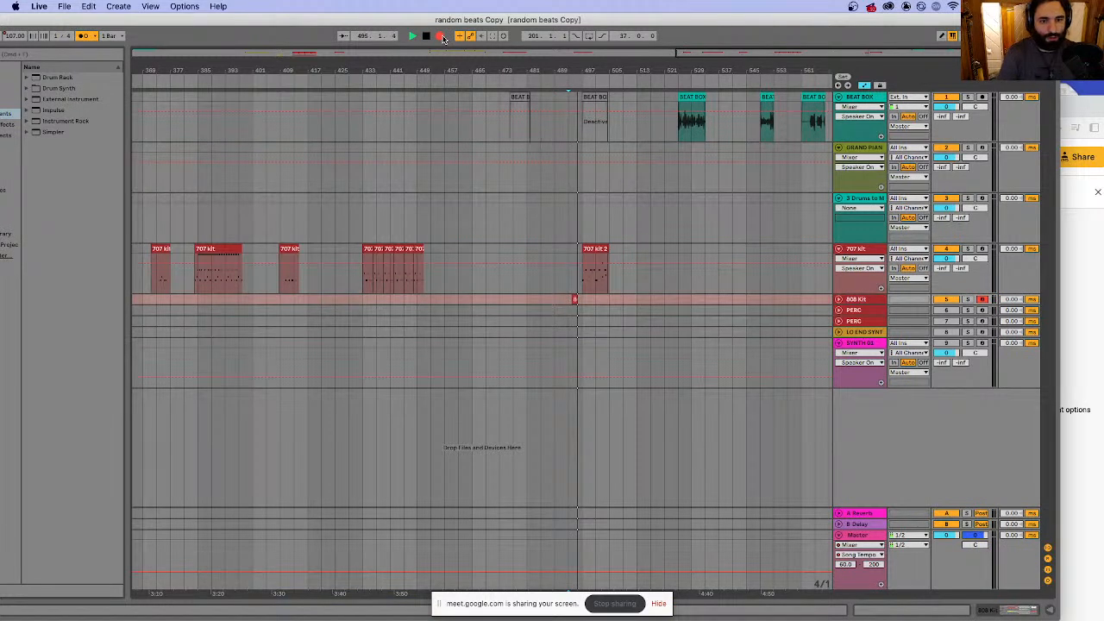
pyautogui.click(441, 36)
# - Deactivate the 707 kit clip at bar 497, unfold the 808 Kit track and set the insert point at bar 493
pyautogui.click(592, 251)
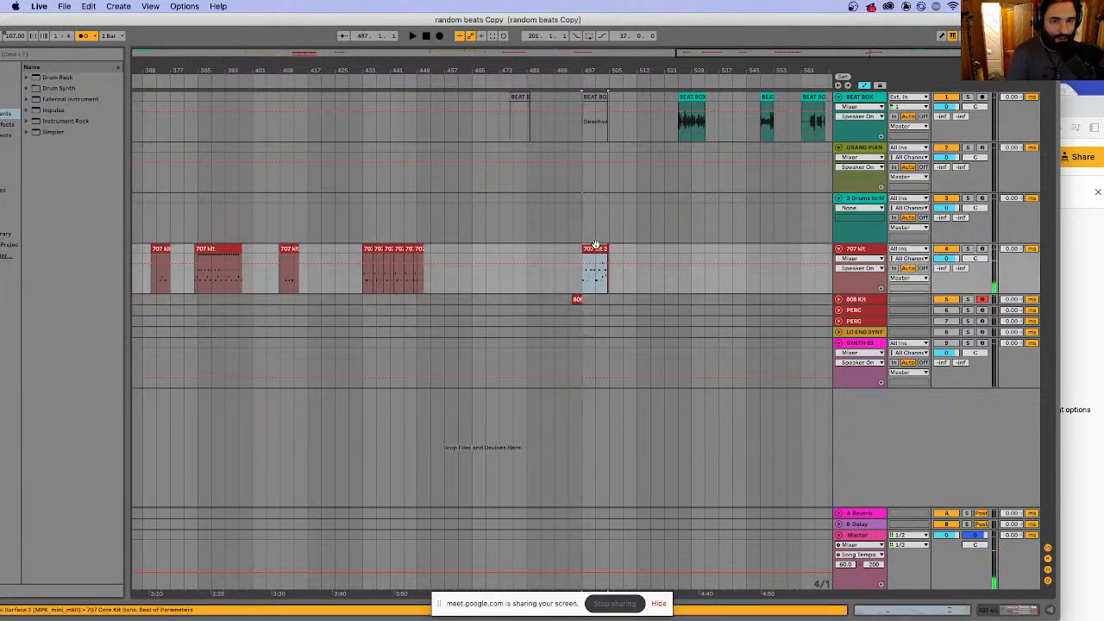
pyautogui.click(839, 299)
pyautogui.click(574, 300)
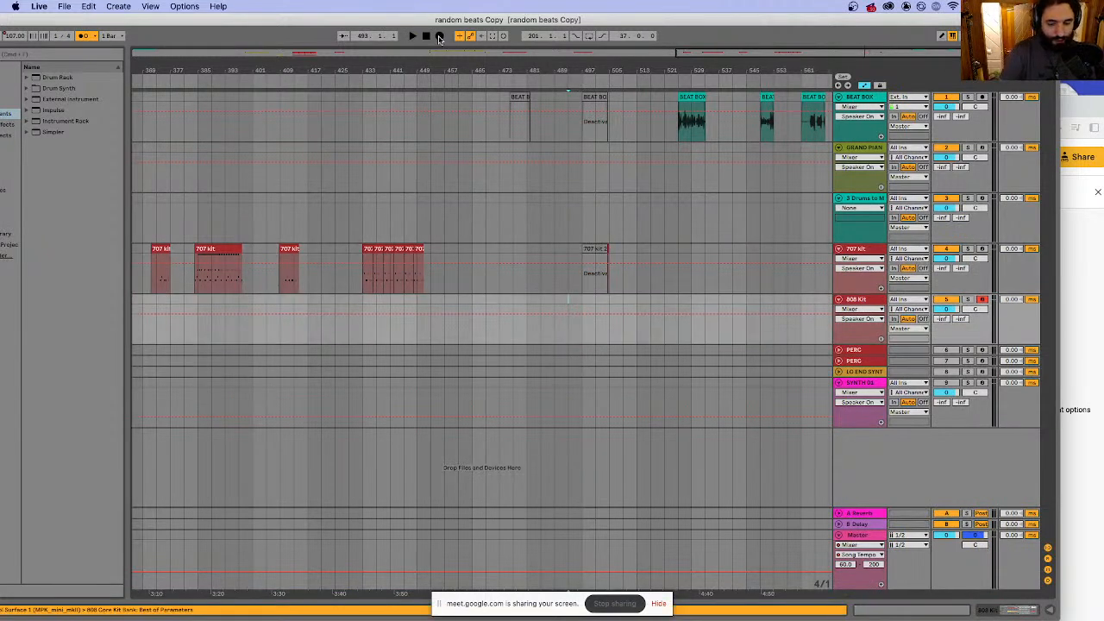
pyautogui.click(439, 36)
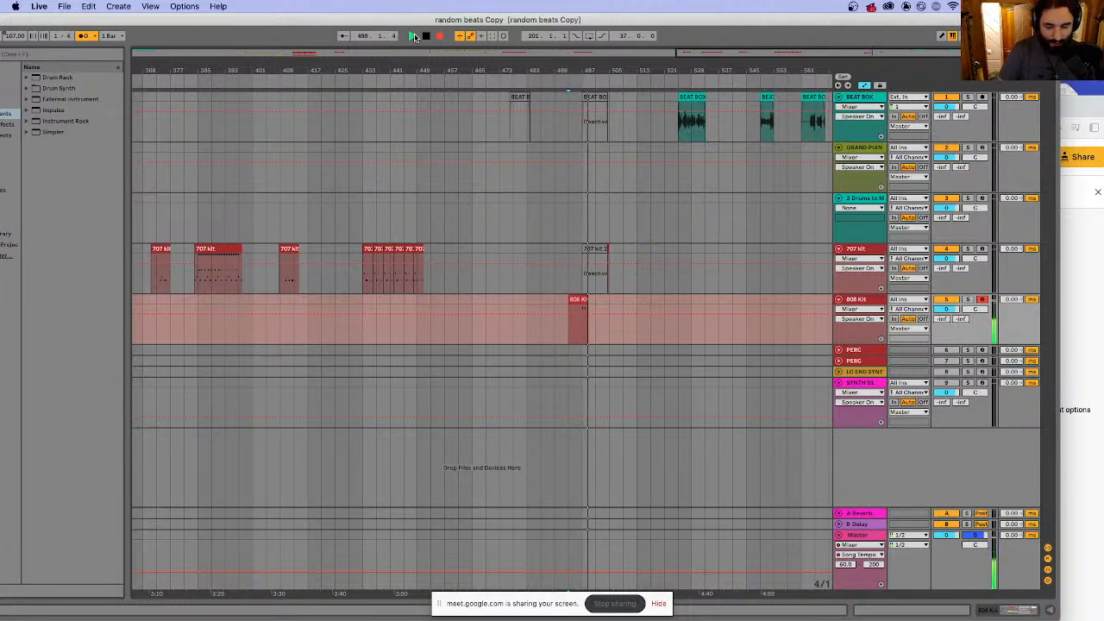
pyautogui.press('space')
pyautogui.press('super+z')
pyautogui.click(414, 36)
pyautogui.click(440, 36)
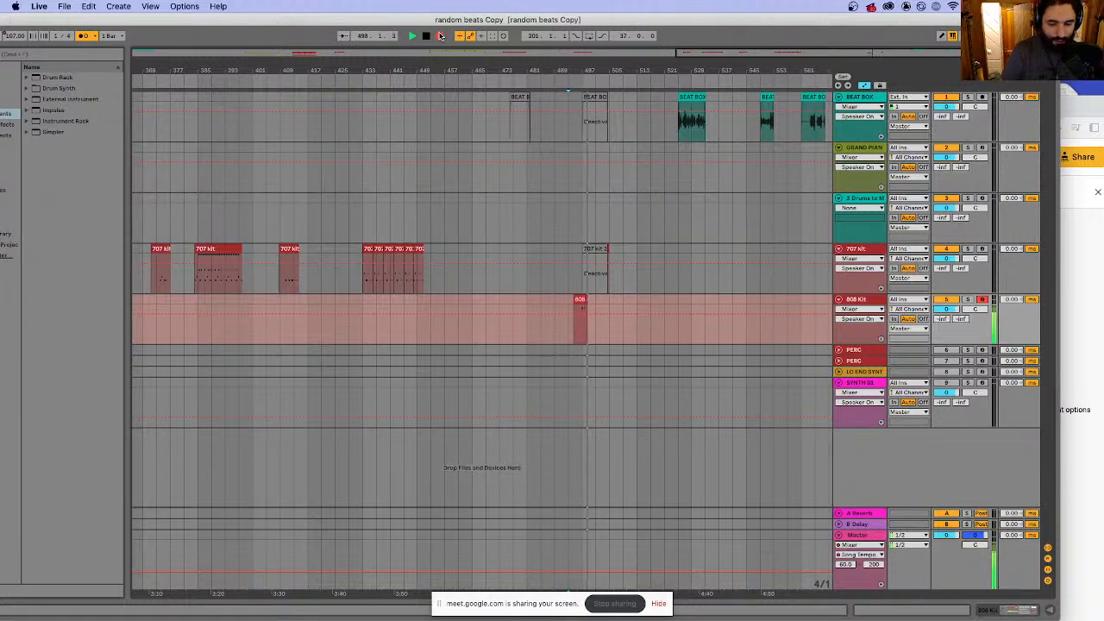
pyautogui.press('space')
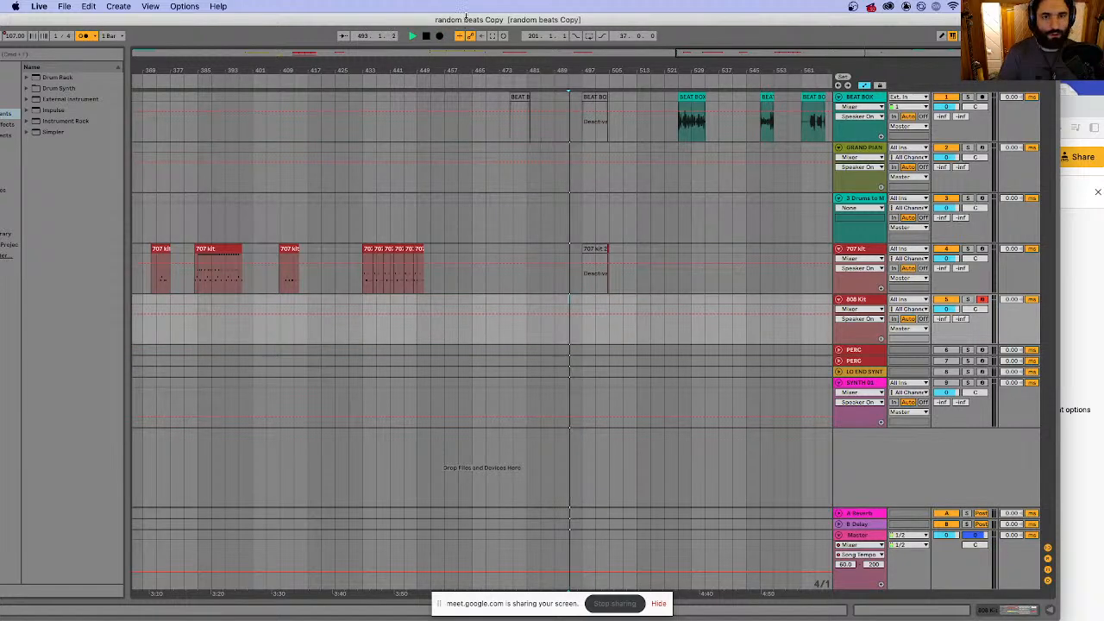
# - Record an 808 Kit tom pattern from bar 493 and trim the clip to bars 497 to 501
pyautogui.click(440, 36)
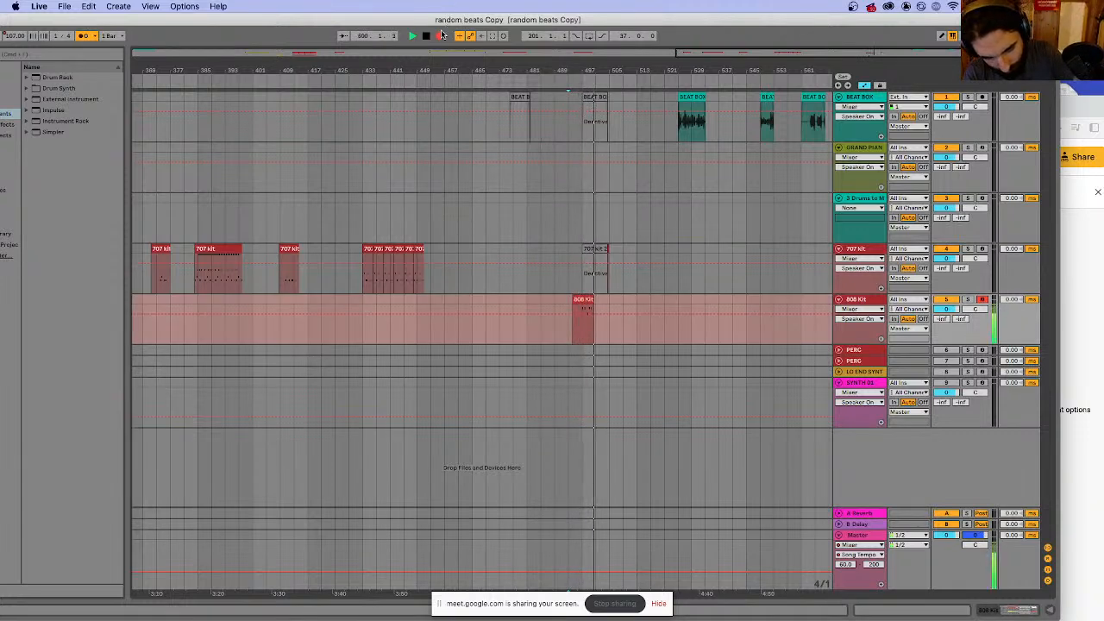
pyautogui.press('space')
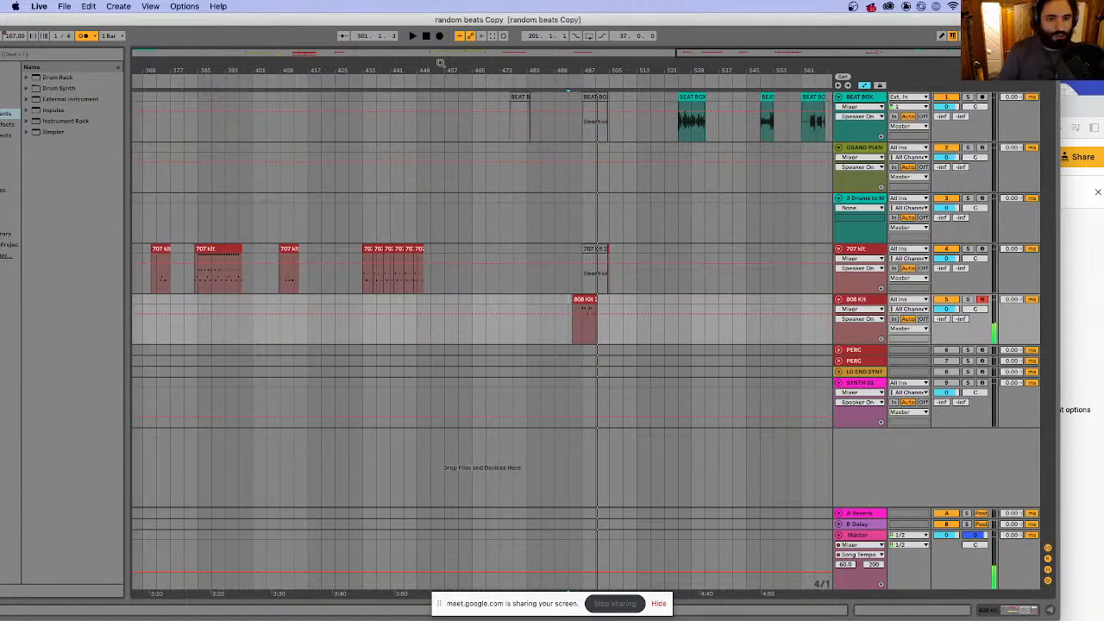
pyautogui.click(575, 301)
pyautogui.press('space')
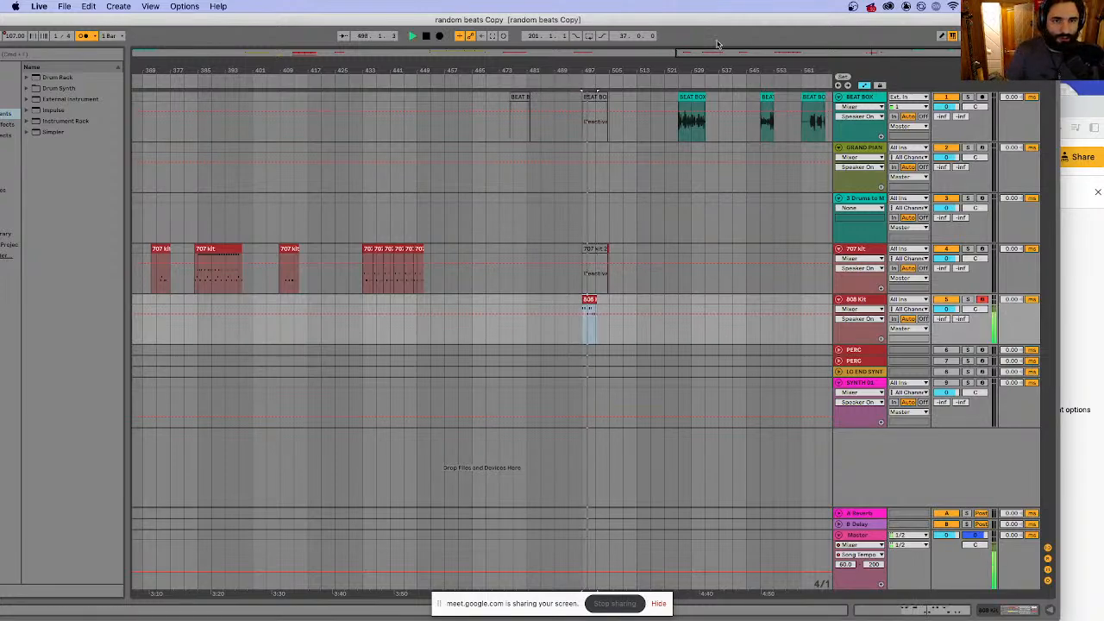
pyautogui.moveTo(723, 52); pyautogui.dragTo(841, 109)
pyautogui.press('space')
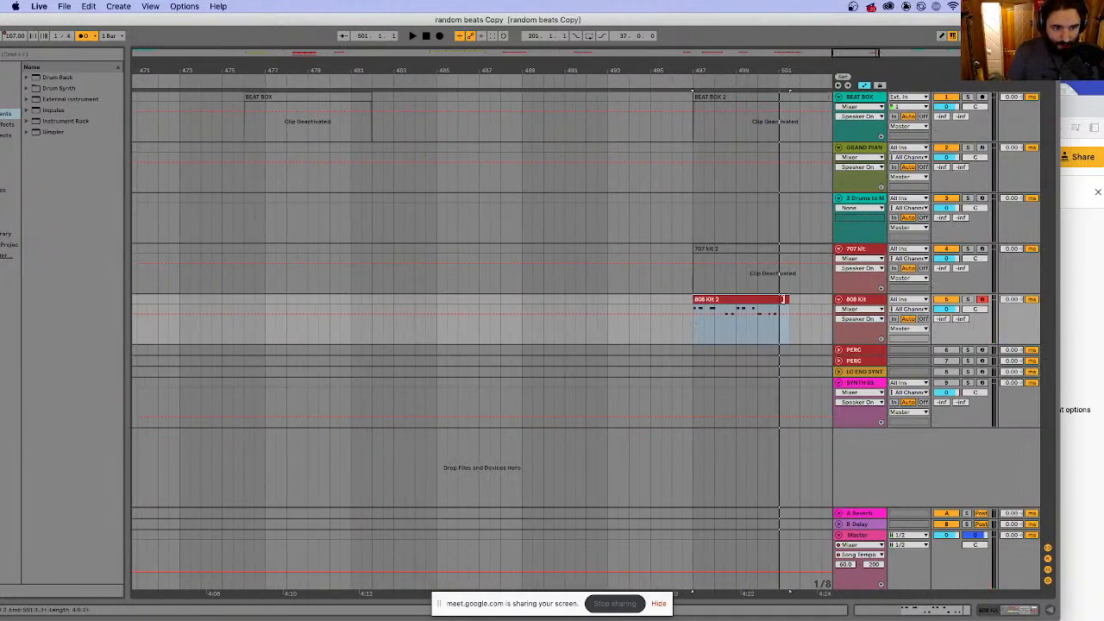
pyautogui.moveTo(784, 301); pyautogui.dragTo(779, 301)
# - Duplicate the trimmed 808 Kit clip and consolidate both copies into one clip ending at bar 505
pyautogui.press('super+d')
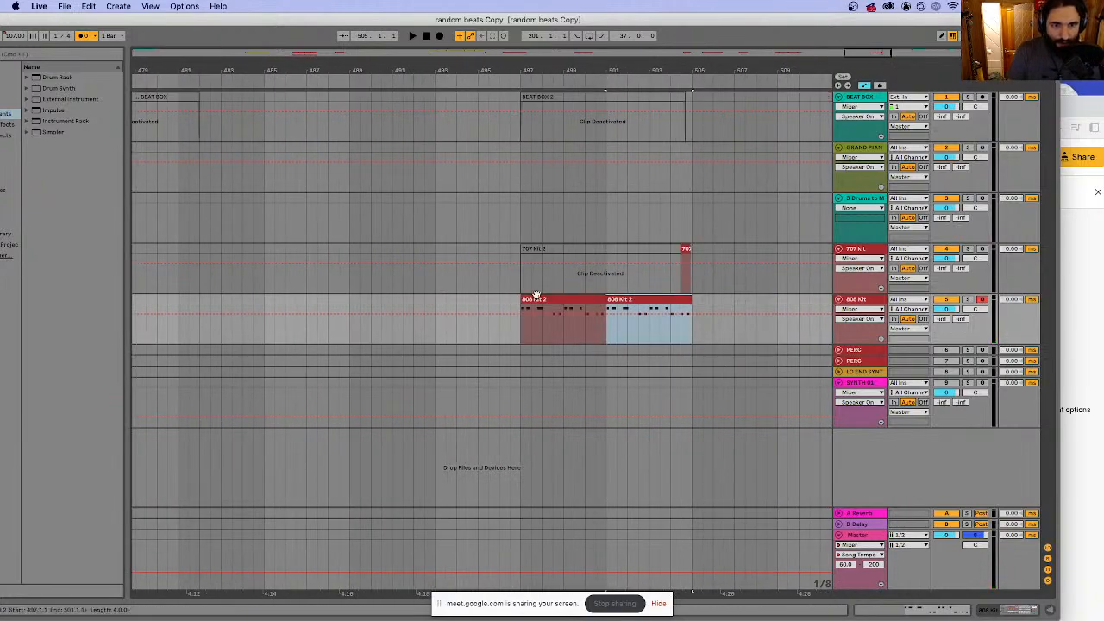
pyautogui.keyDown('shift'); pyautogui.click(537, 299); pyautogui.keyUp('shift')
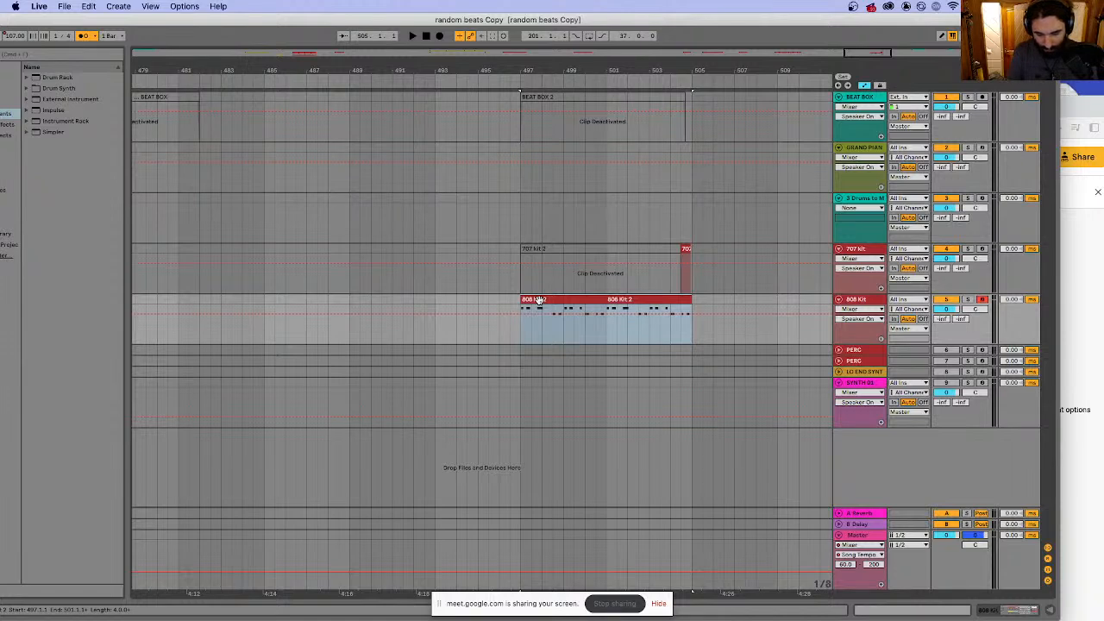
pyautogui.press('space')
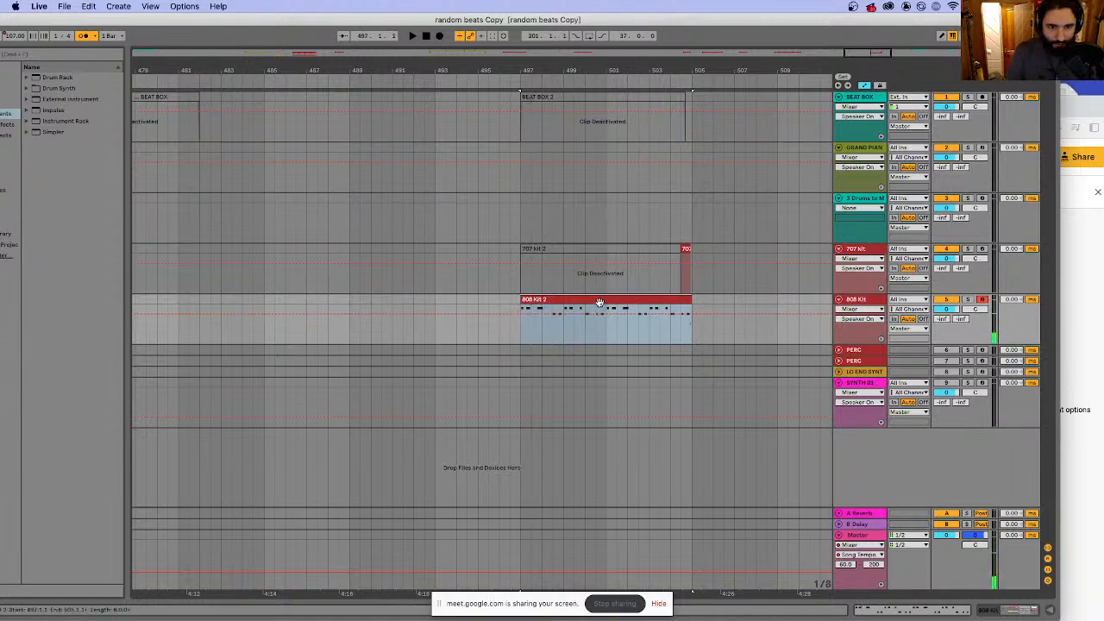
# - Quantize all notes of the 808 Kit clip to 1/16 at 70% and align the Hi Tom notes at 3 and 7 with the bar starts
pyautogui.doubleClick(600, 302)
pyautogui.press('super+a')
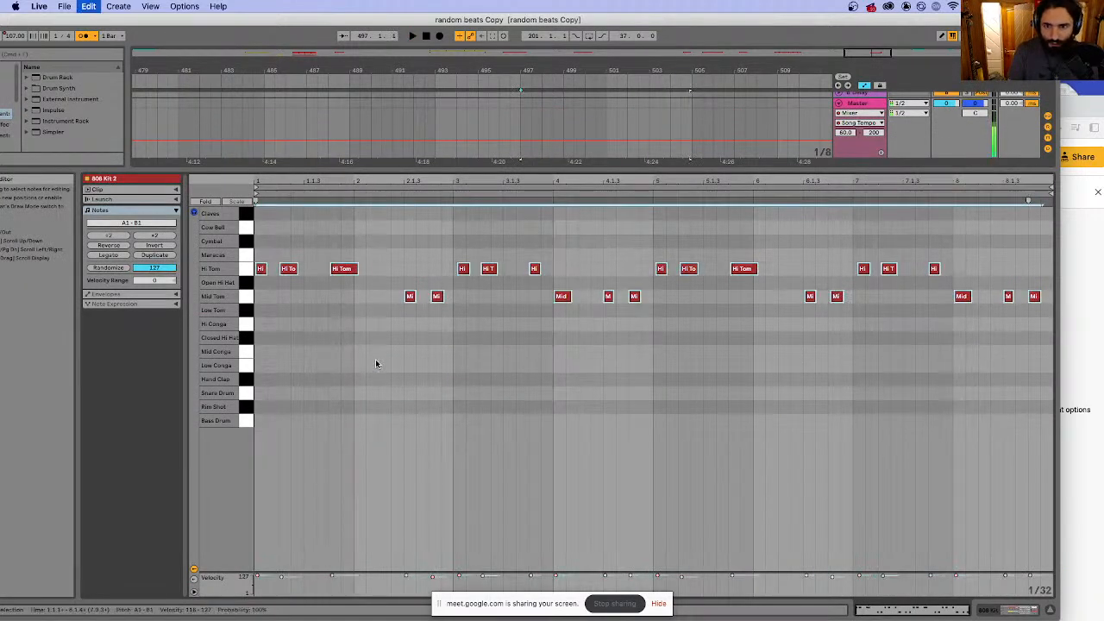
pyautogui.rightClick(346, 271)
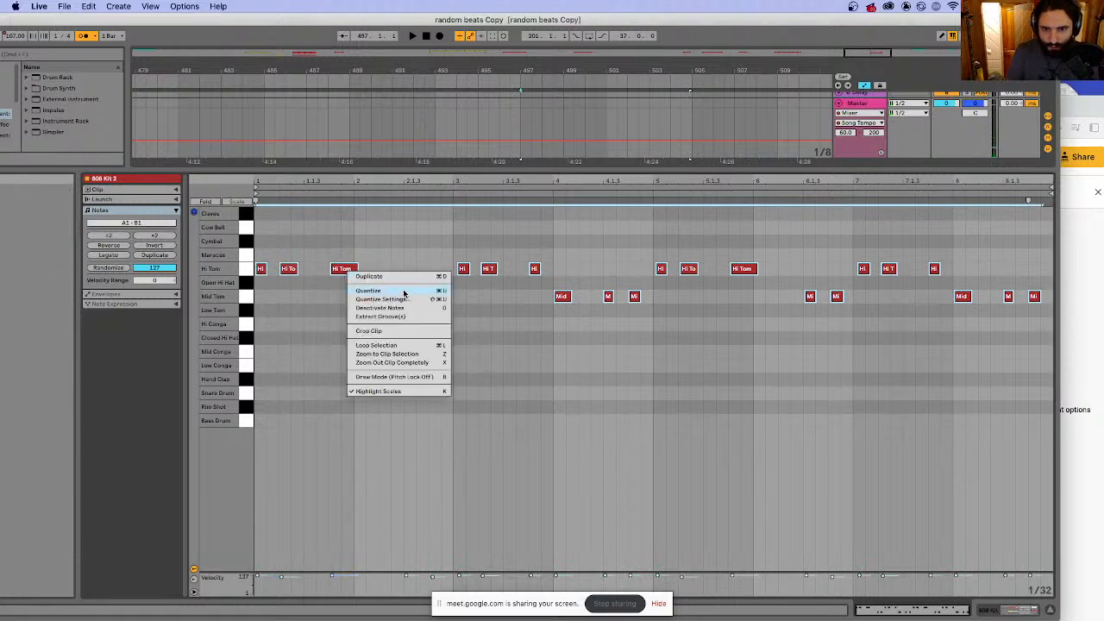
pyautogui.click(402, 301)
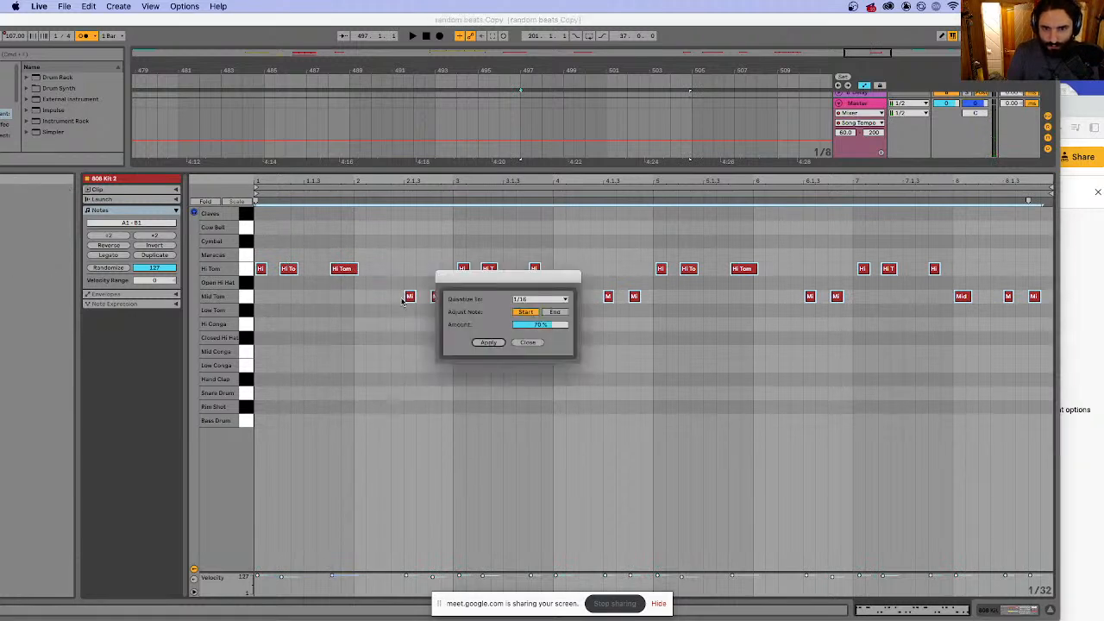
pyautogui.click(489, 343)
pyautogui.press('space')
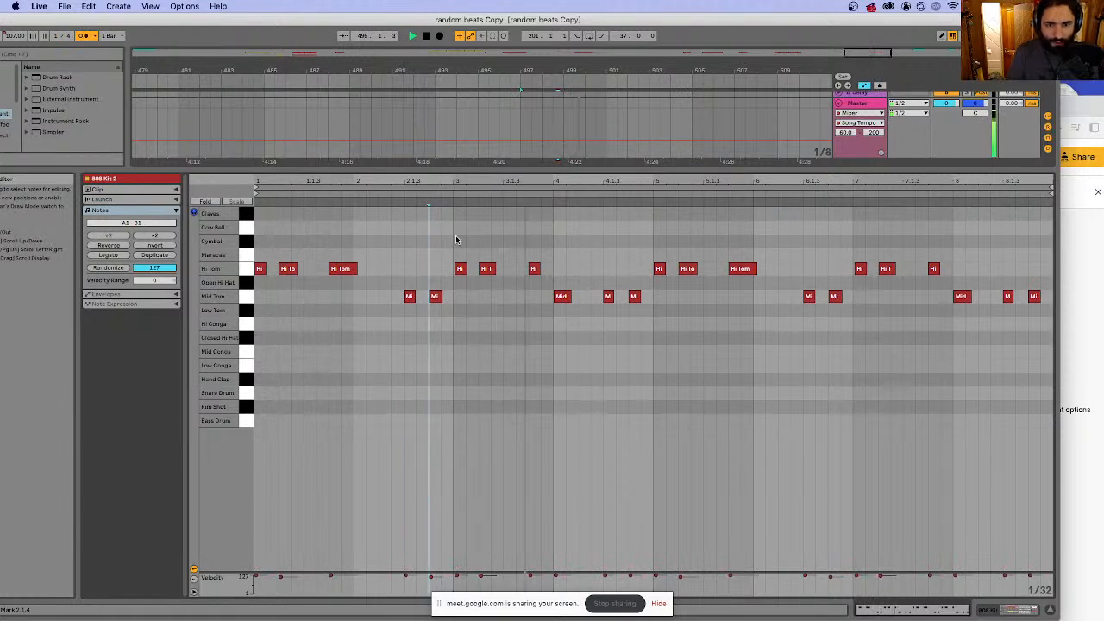
pyautogui.click(459, 268)
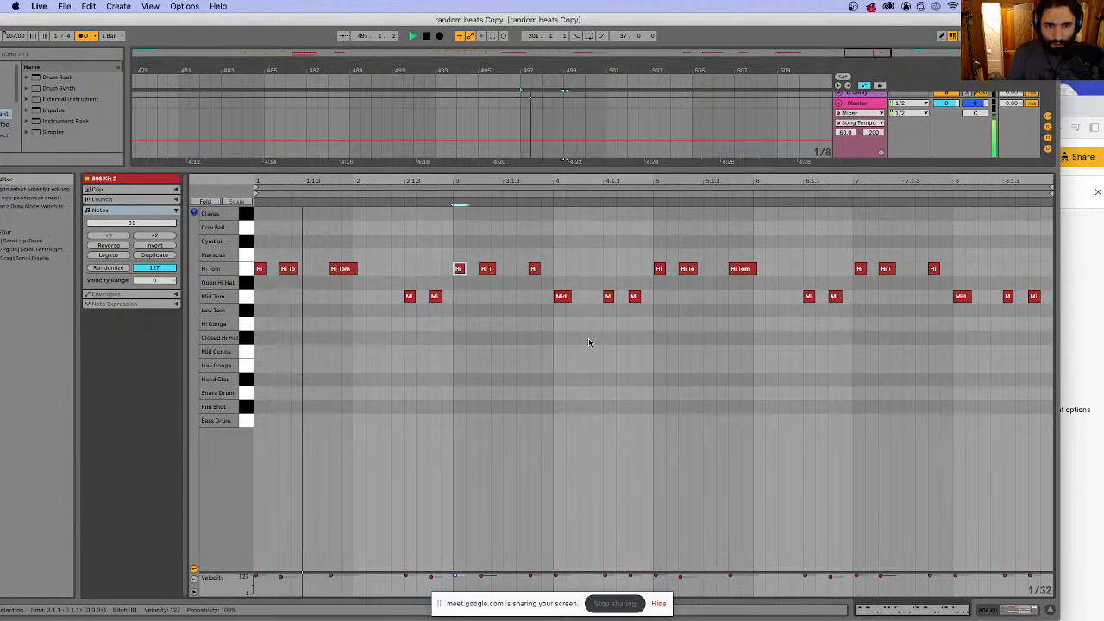
pyautogui.click(860, 269)
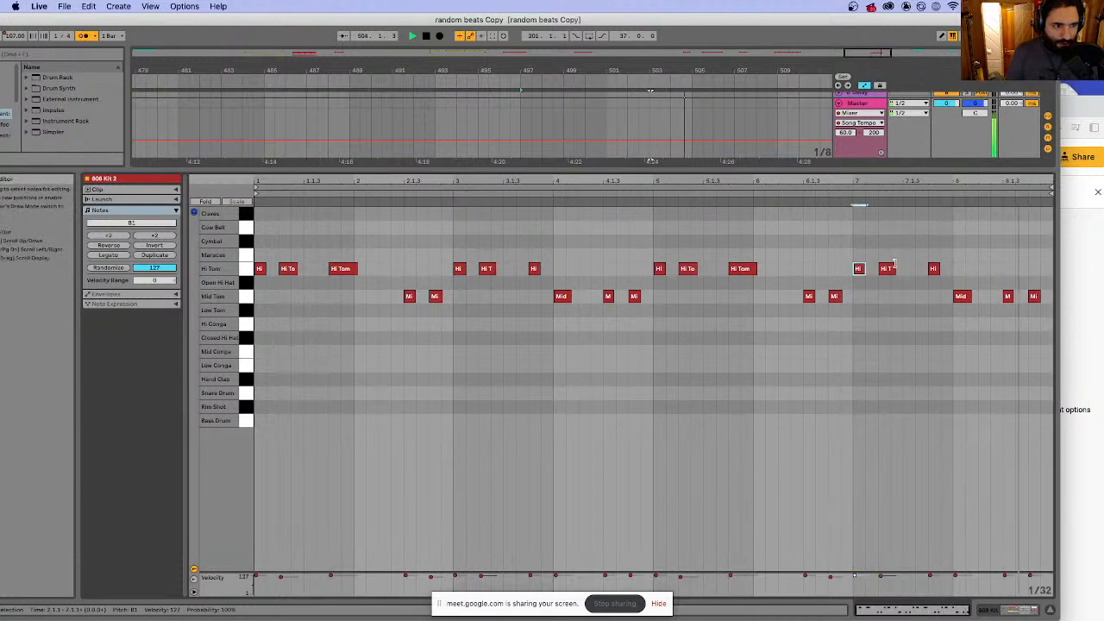
# - Try moving all Hi Tom notes to the Bass Drum row and all Mid Tom notes to Hand Clap, and play the clip
pyautogui.moveTo(971, 245); pyautogui.dragTo(256, 275)
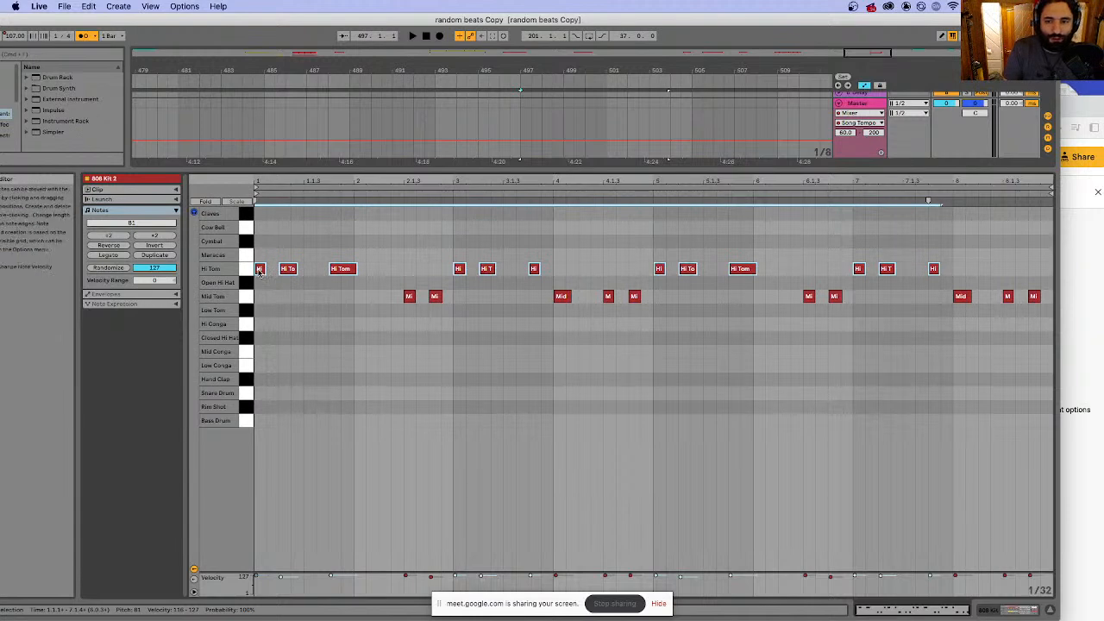
pyautogui.moveTo(259, 274); pyautogui.dragTo(265, 426)
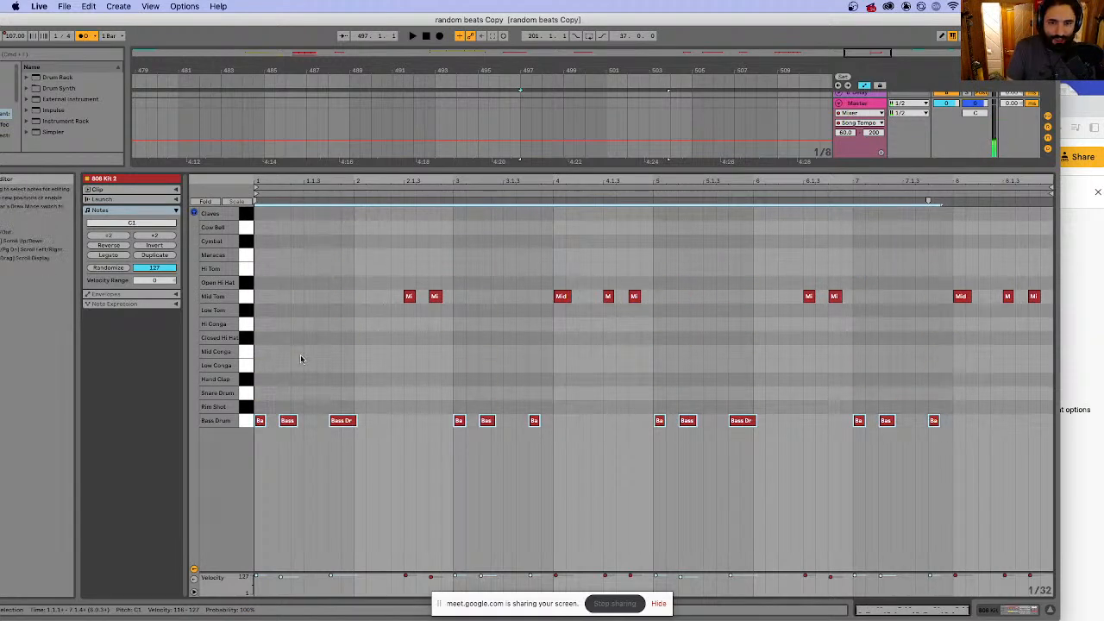
pyautogui.click(247, 298)
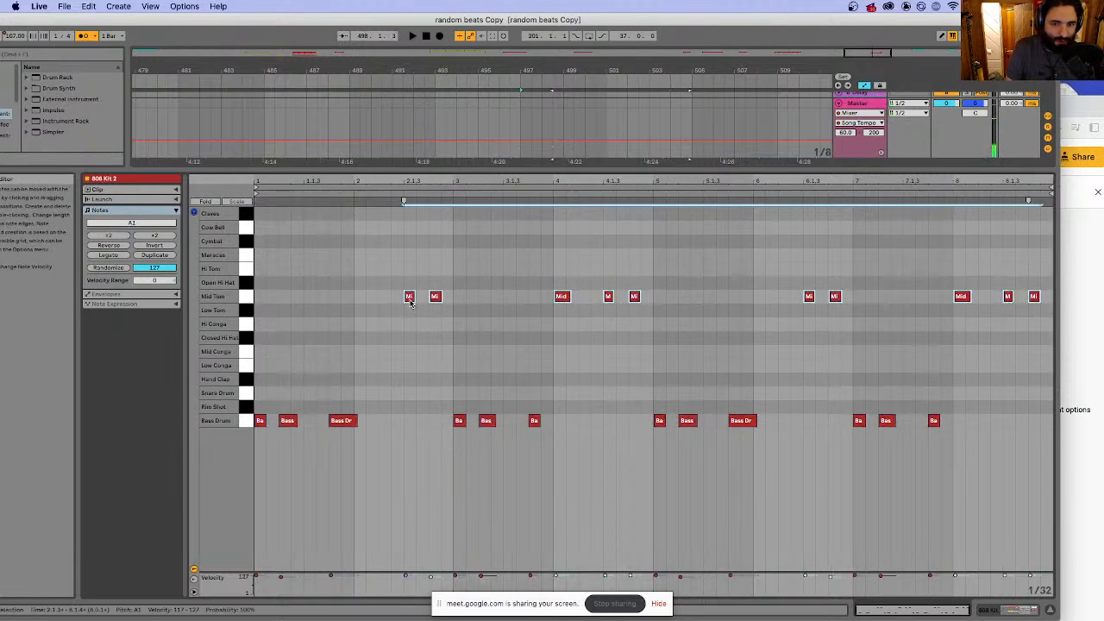
pyautogui.moveTo(410, 297); pyautogui.dragTo(406, 387)
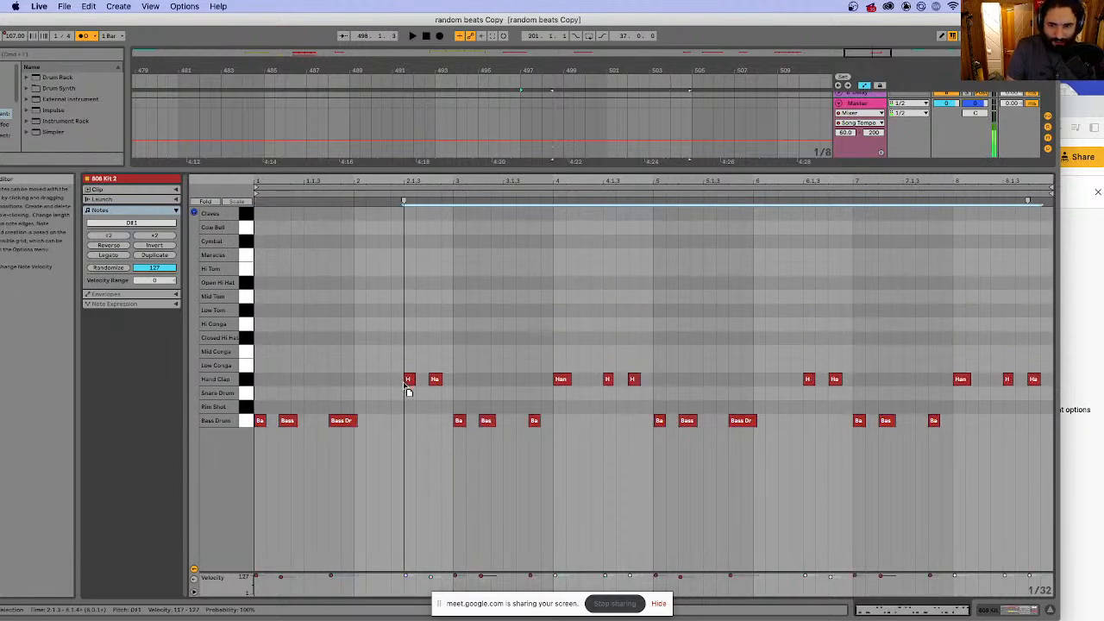
pyautogui.press('space')
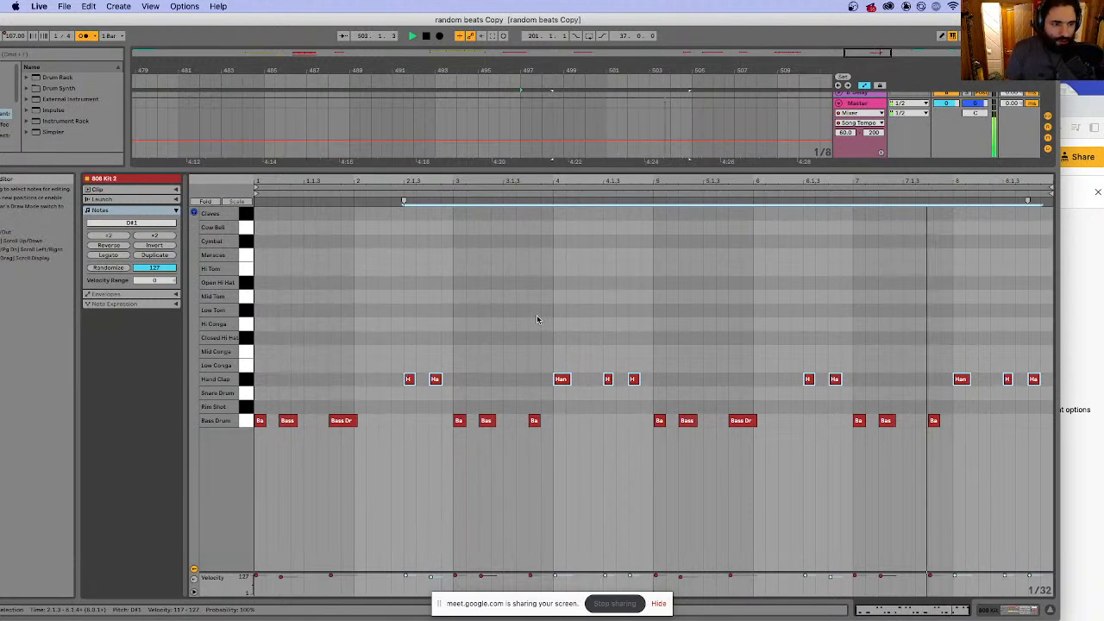
pyautogui.press('space')
# - Try the Hand Clap notes on the Snare Drum row, undo the row moves back to the original toms and play the clip
pyautogui.moveTo(409, 382); pyautogui.dragTo(411, 395)
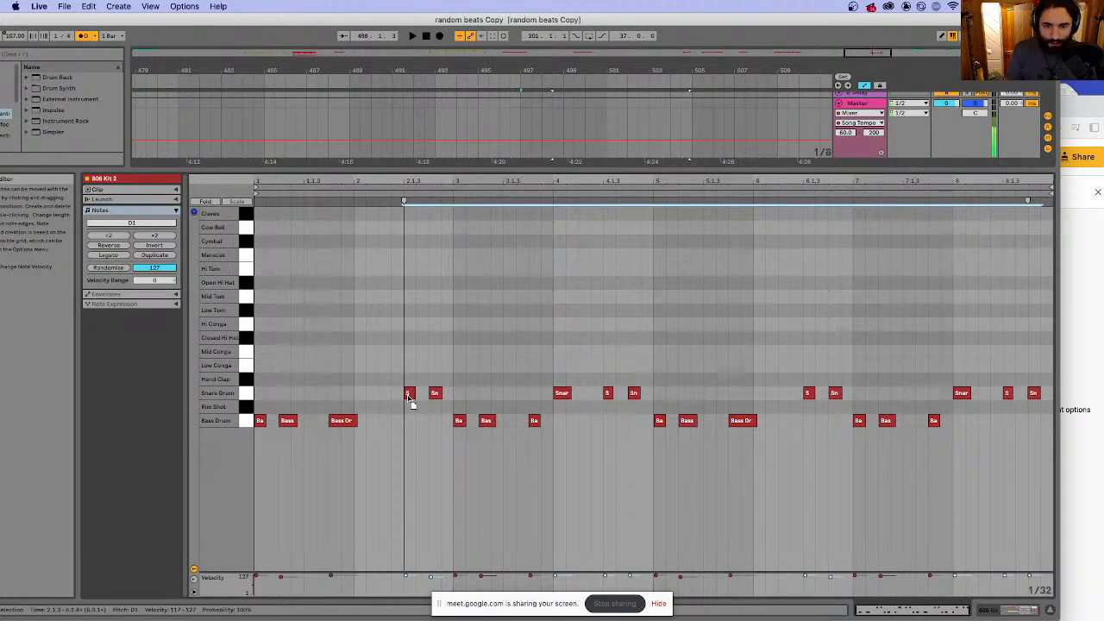
pyautogui.press('space')
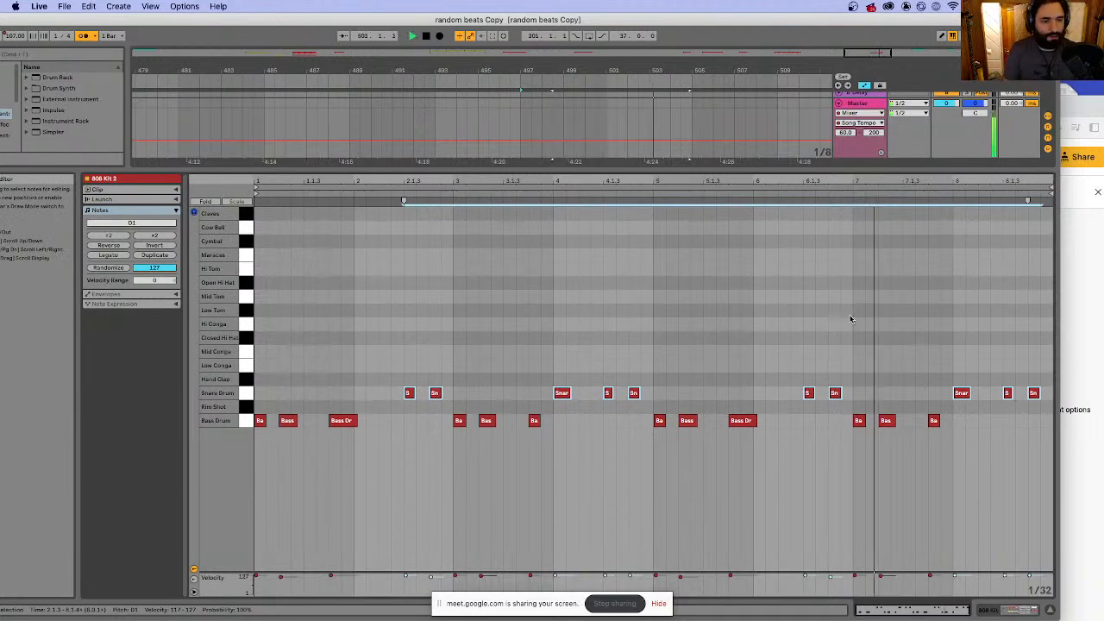
pyautogui.press('space')
pyautogui.press('super+z')
pyautogui.press('super+z')
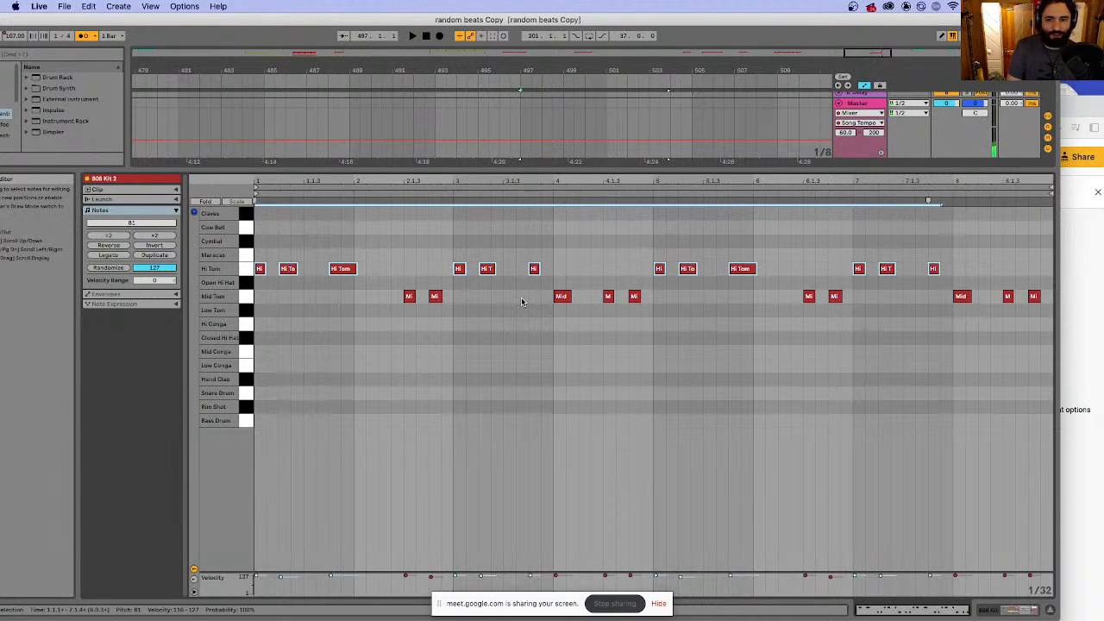
pyautogui.press('space')
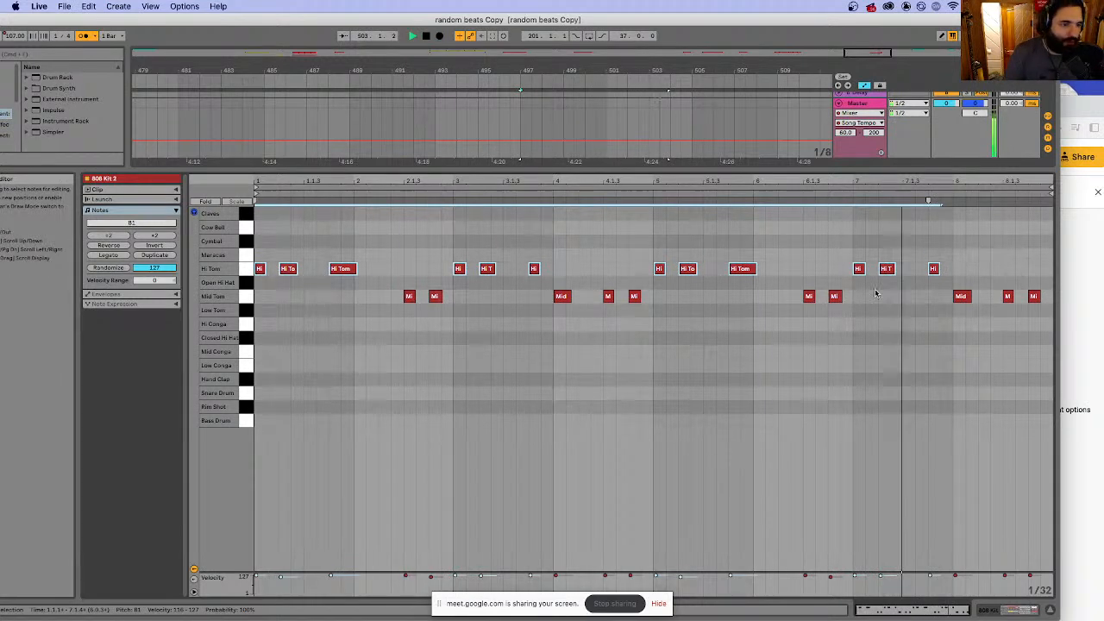
# - Return to the arrangement and extend the 707 kit clip at bar 497 over the leftover fragment at its end, leaving the clip deactivated
pyautogui.click(1052, 611)
pyautogui.click(663, 257)
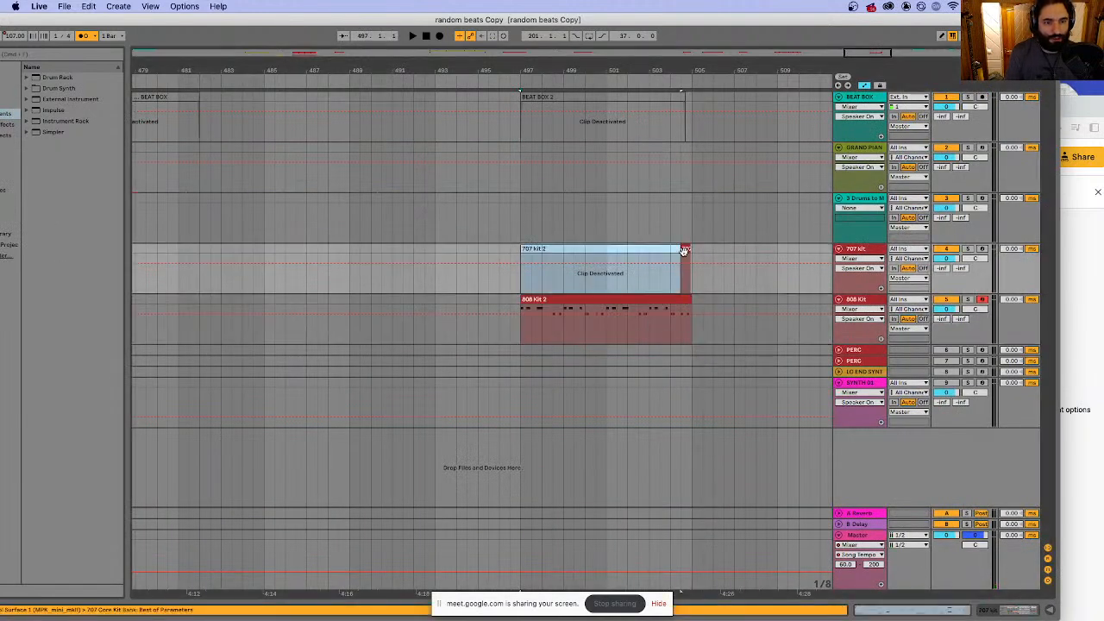
pyautogui.moveTo(683, 250); pyautogui.dragTo(568, 250)
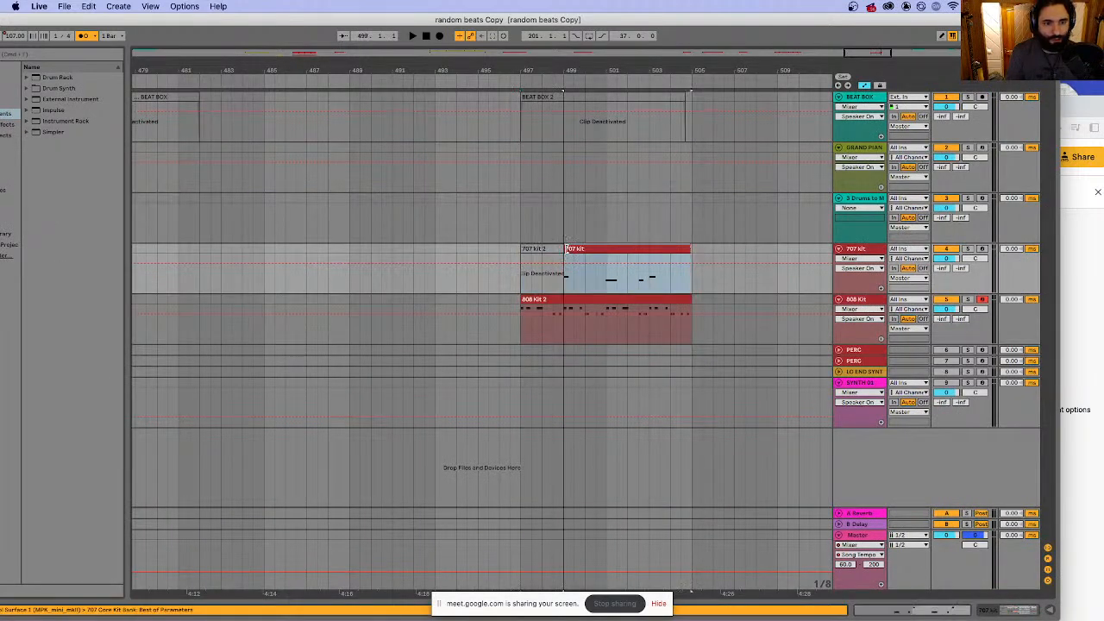
pyautogui.press('super+z')
pyautogui.click(635, 251)
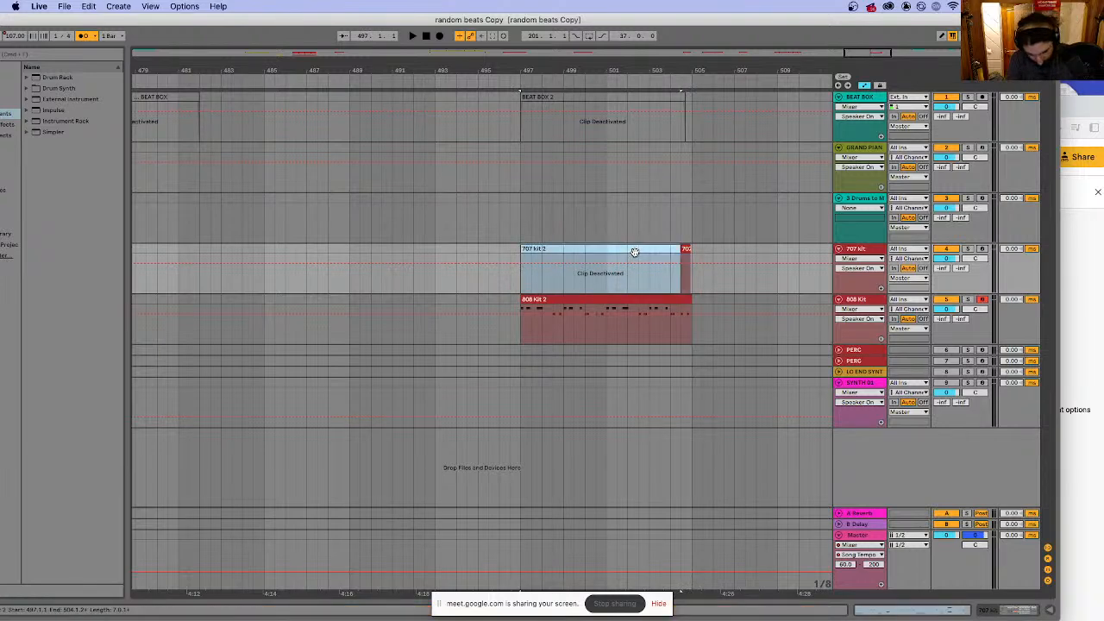
pyautogui.press('0')
pyautogui.moveTo(679, 249); pyautogui.dragTo(690, 250)
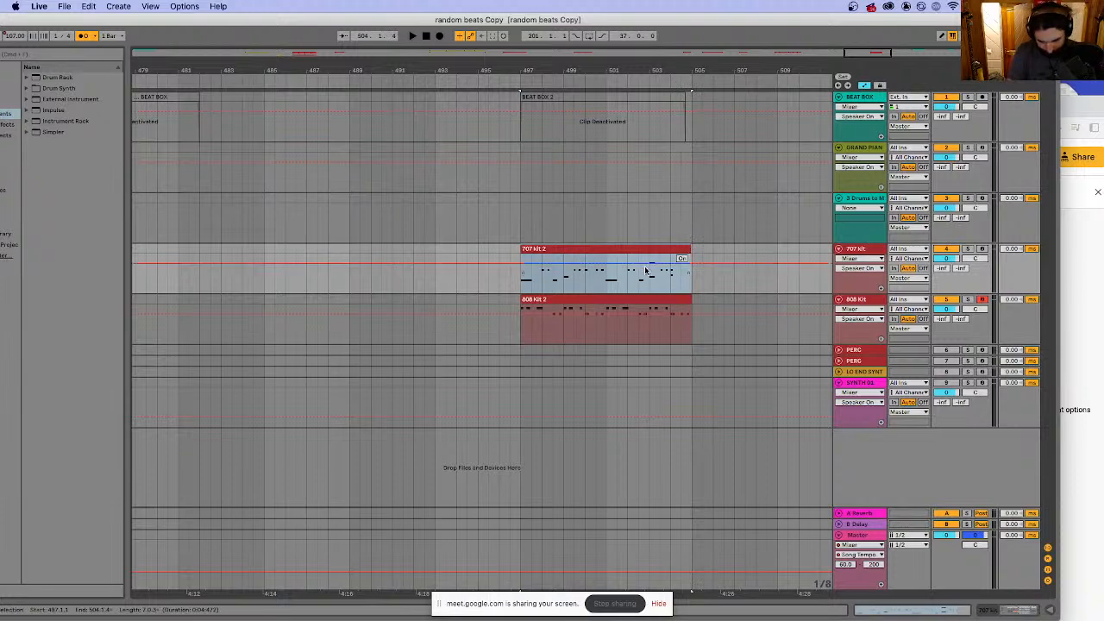
pyautogui.press('0')
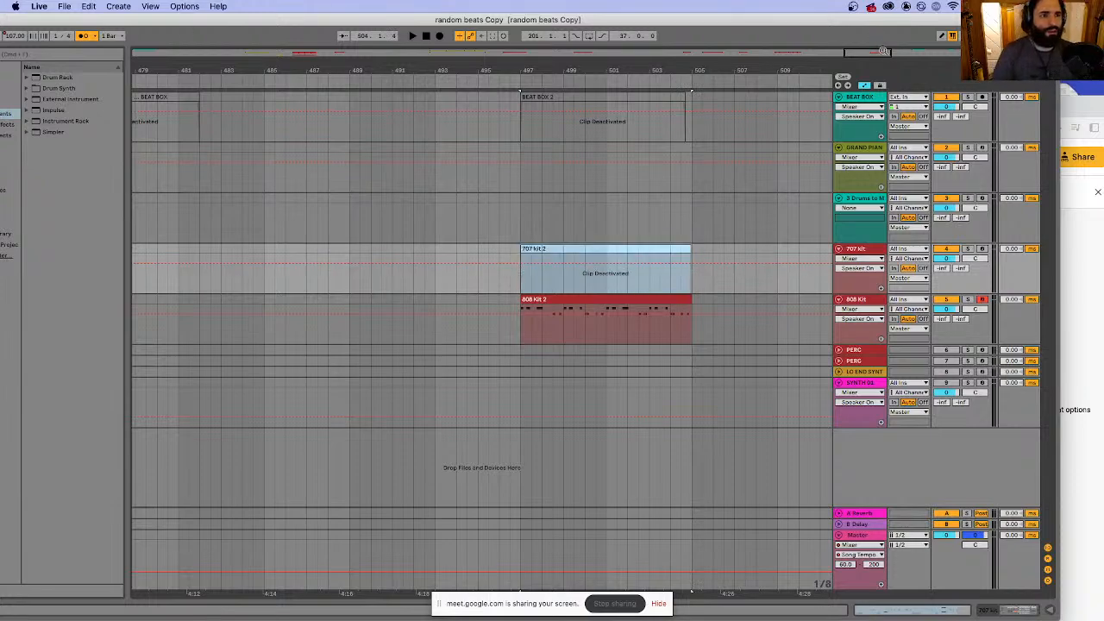
# - Play the beatbox clip on the BEAT BOX track near bar 549 as a reference
pyautogui.moveTo(882, 51); pyautogui.dragTo(871, 5)
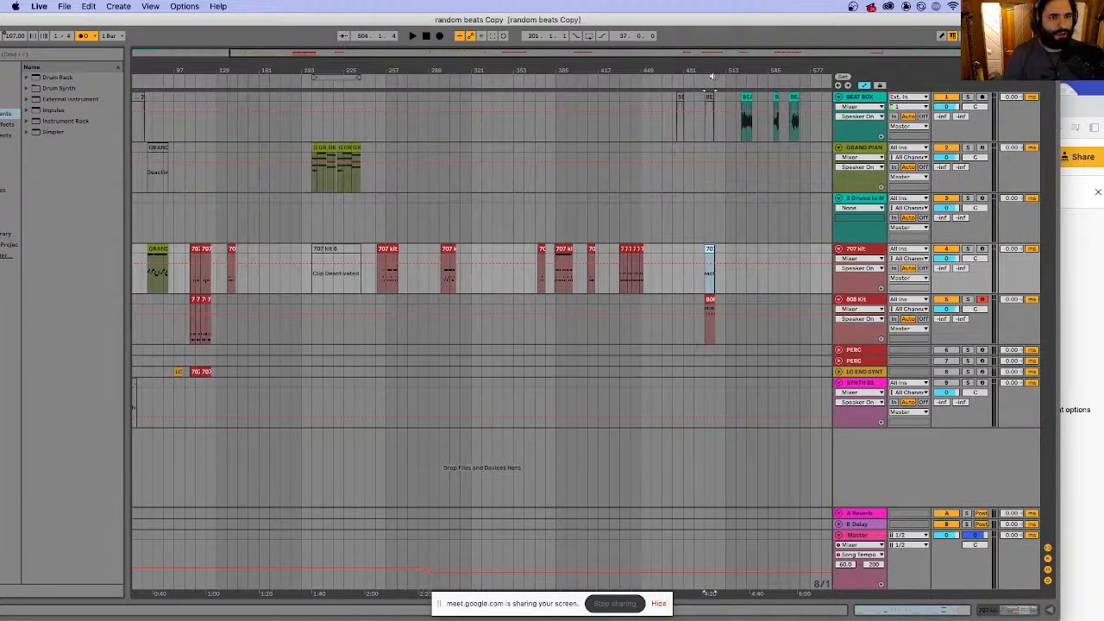
pyautogui.click(778, 99)
pyautogui.press('space')
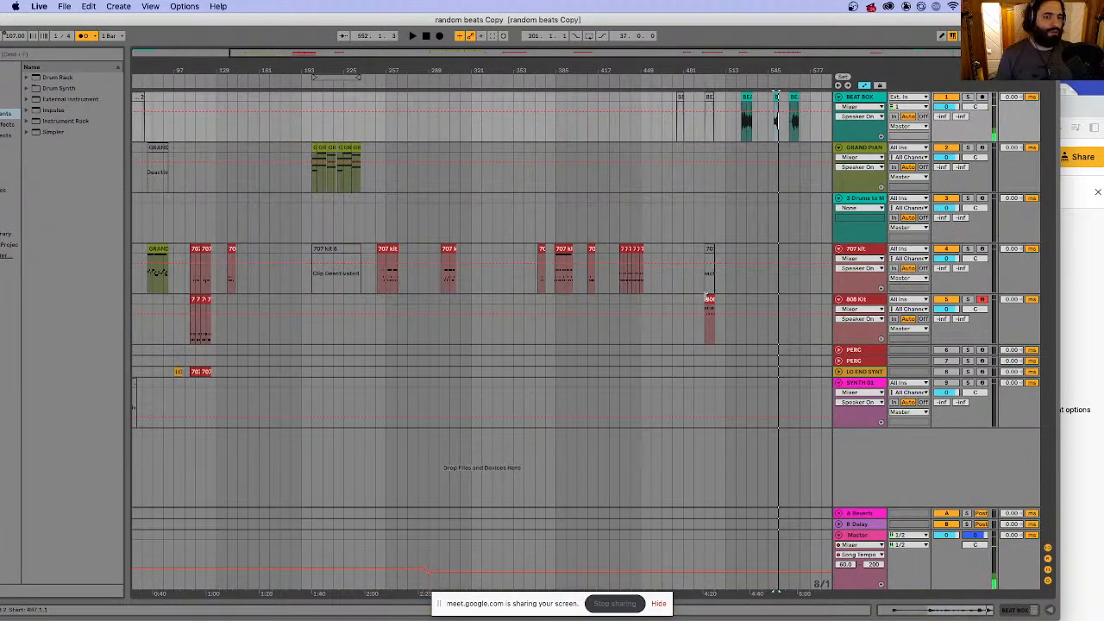
# - Arm the first PERC track for recording, turn it on, and deactivate the 808 Kit clip at bar 497
pyautogui.click(709, 299)
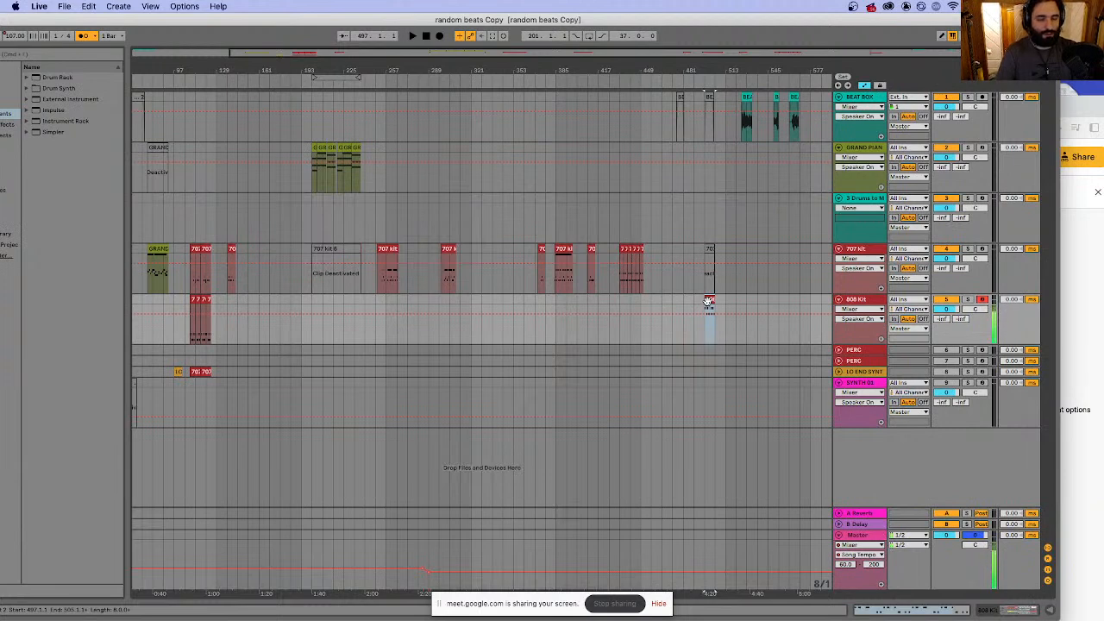
pyautogui.click(982, 350)
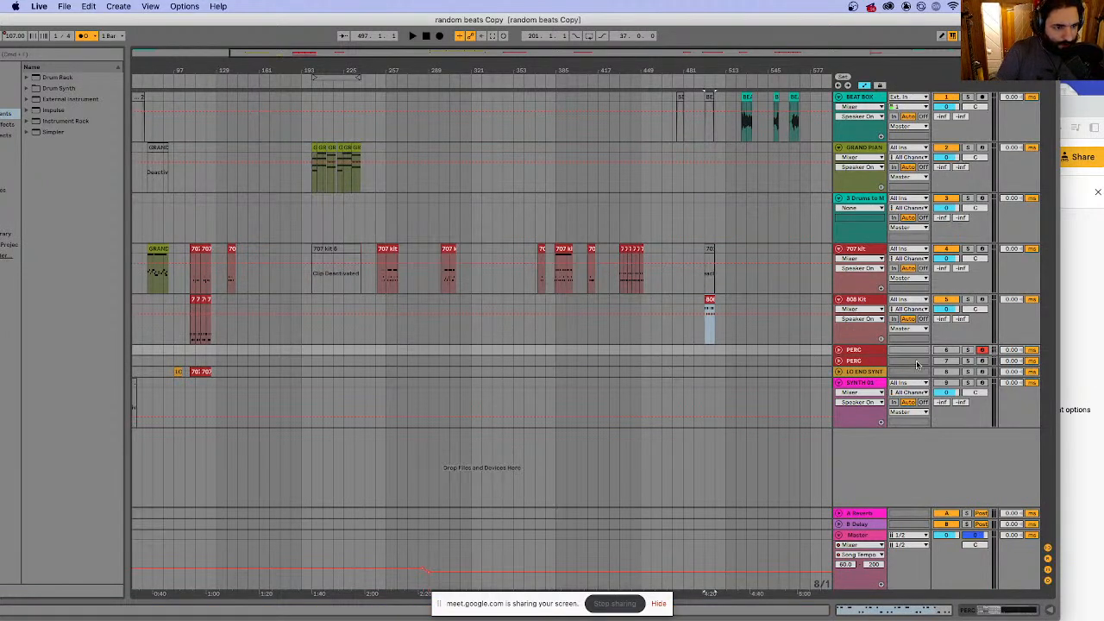
pyautogui.click(955, 351)
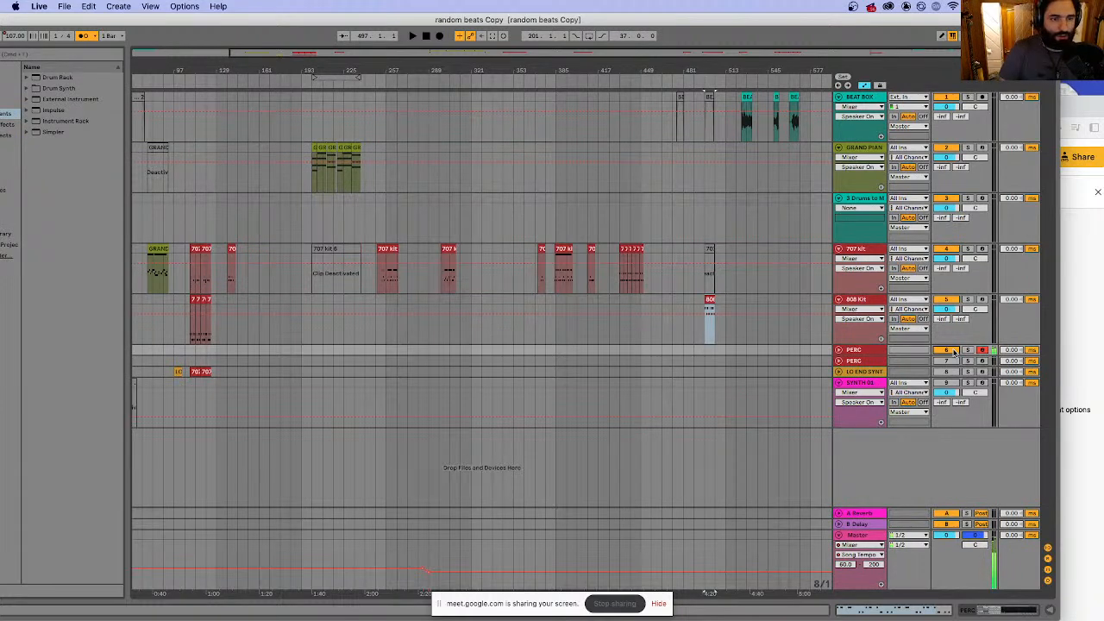
pyautogui.click(775, 97)
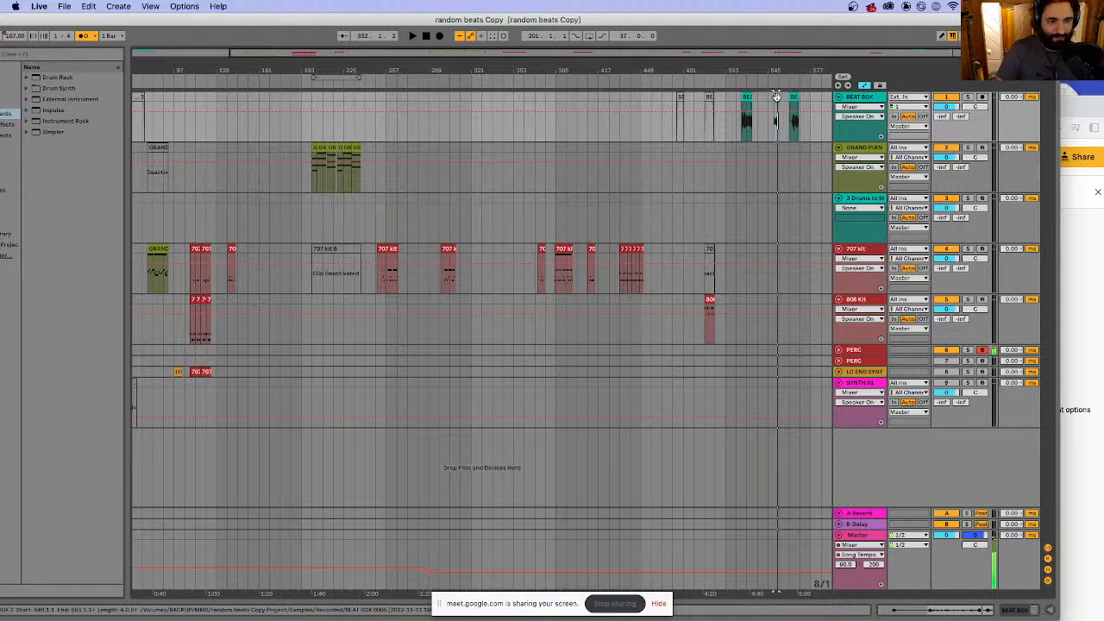
pyautogui.click(709, 300)
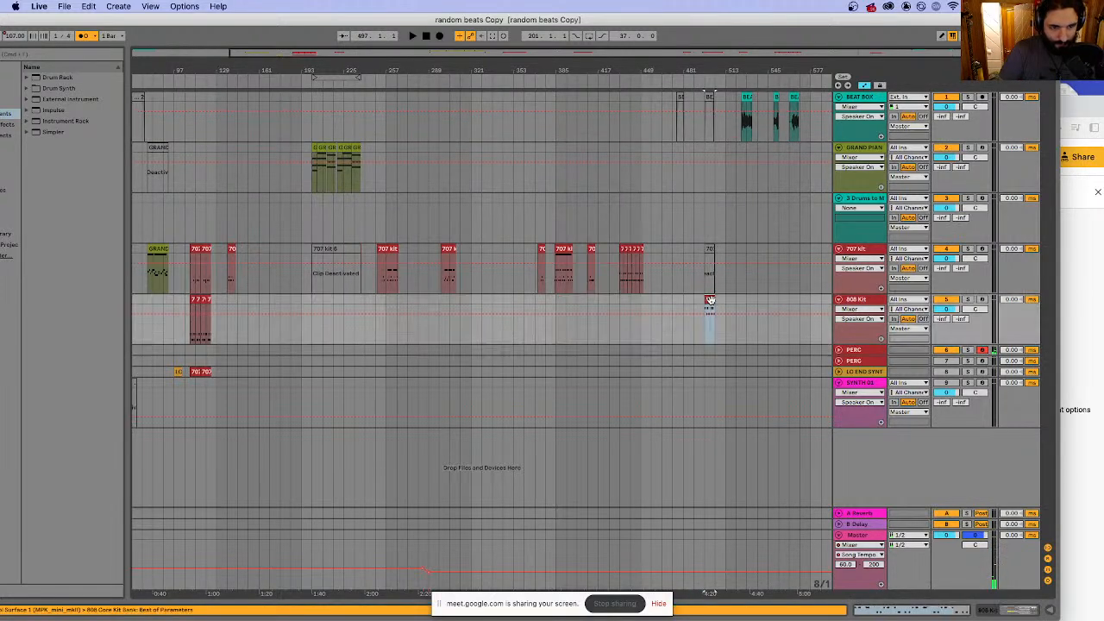
pyautogui.press('0')
# - Record a percussion take on the first PERC track from bar 489, unfold the track and trim the clip's start to 499.1.3
pyautogui.click(691, 350)
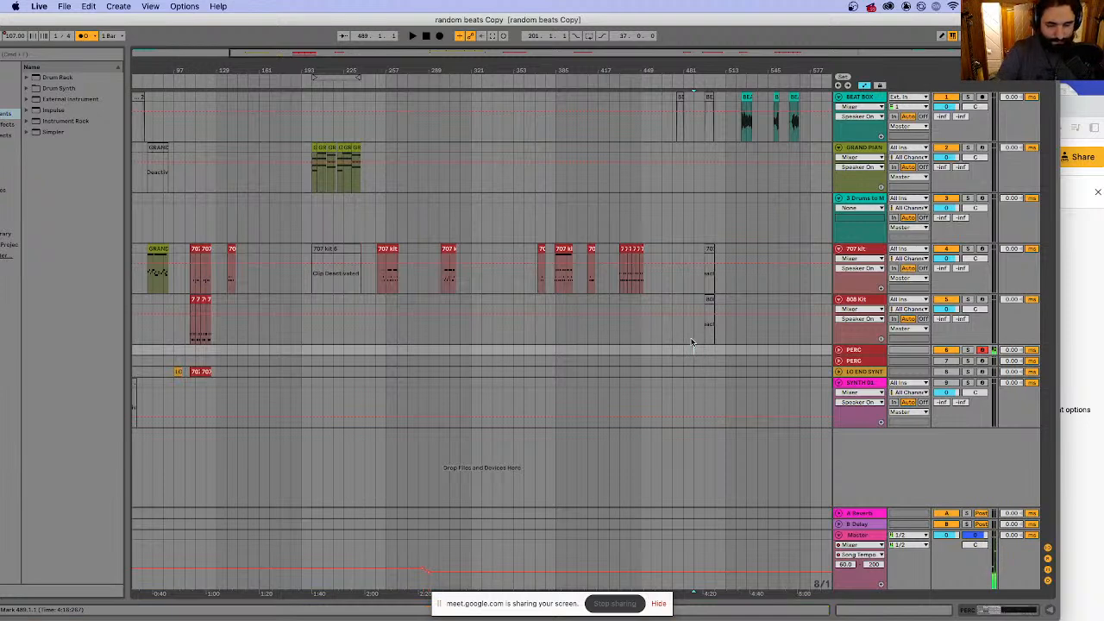
pyautogui.click(439, 36)
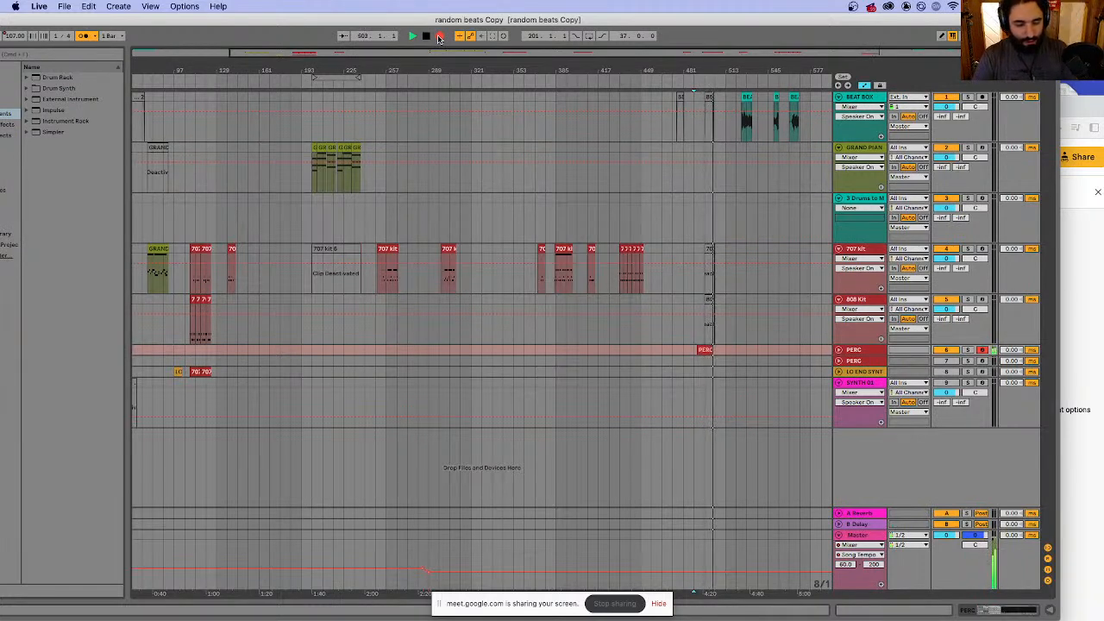
pyautogui.press('space')
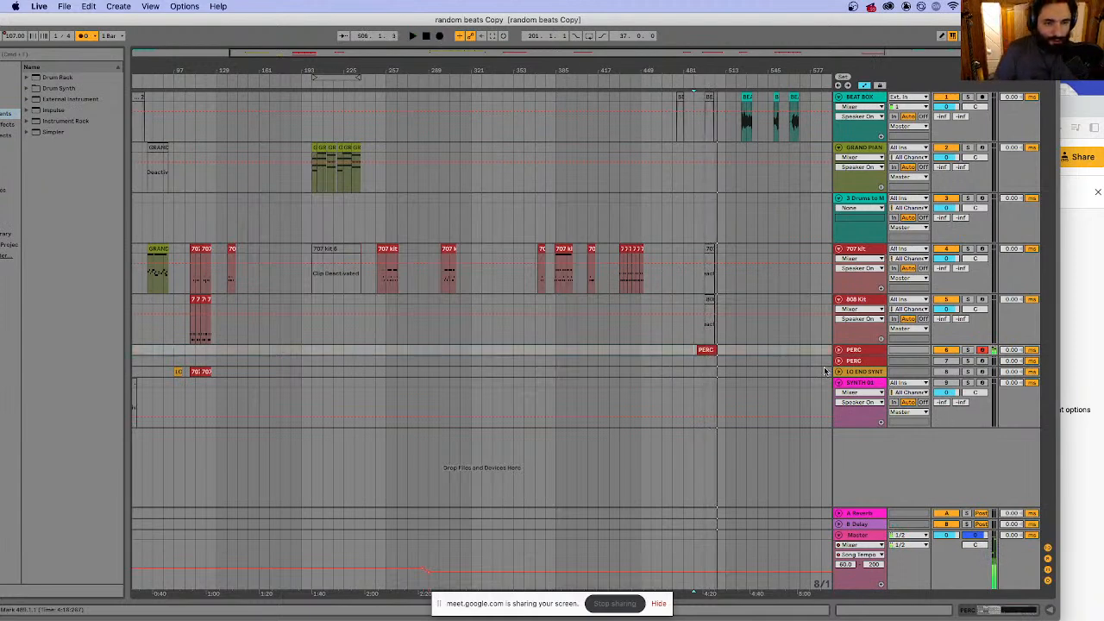
pyautogui.click(838, 349)
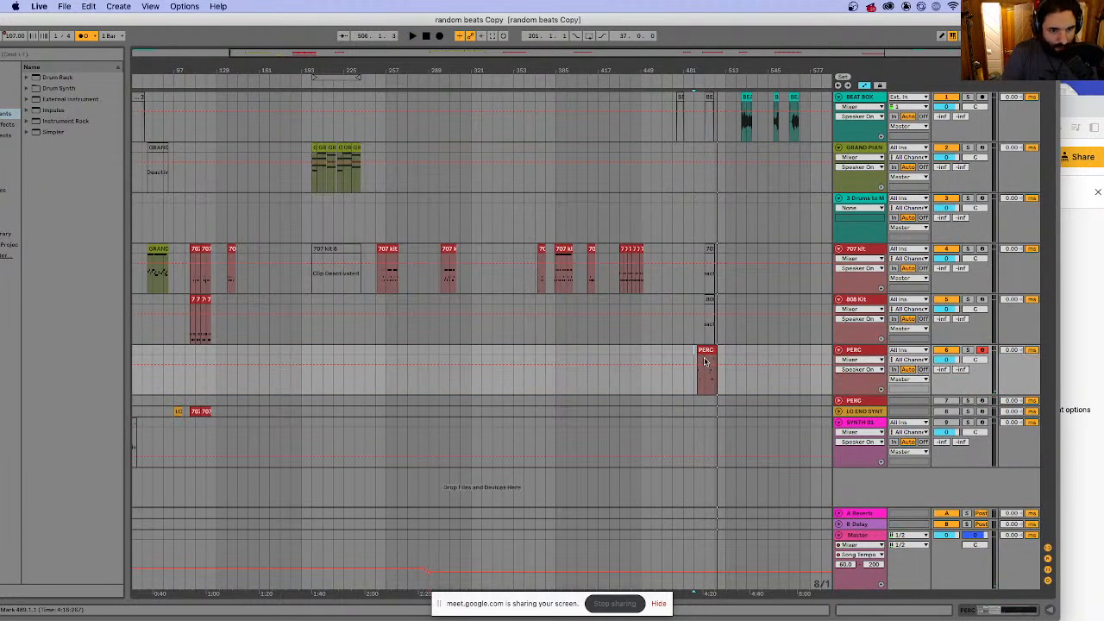
pyautogui.moveTo(698, 350); pyautogui.dragTo(710, 350)
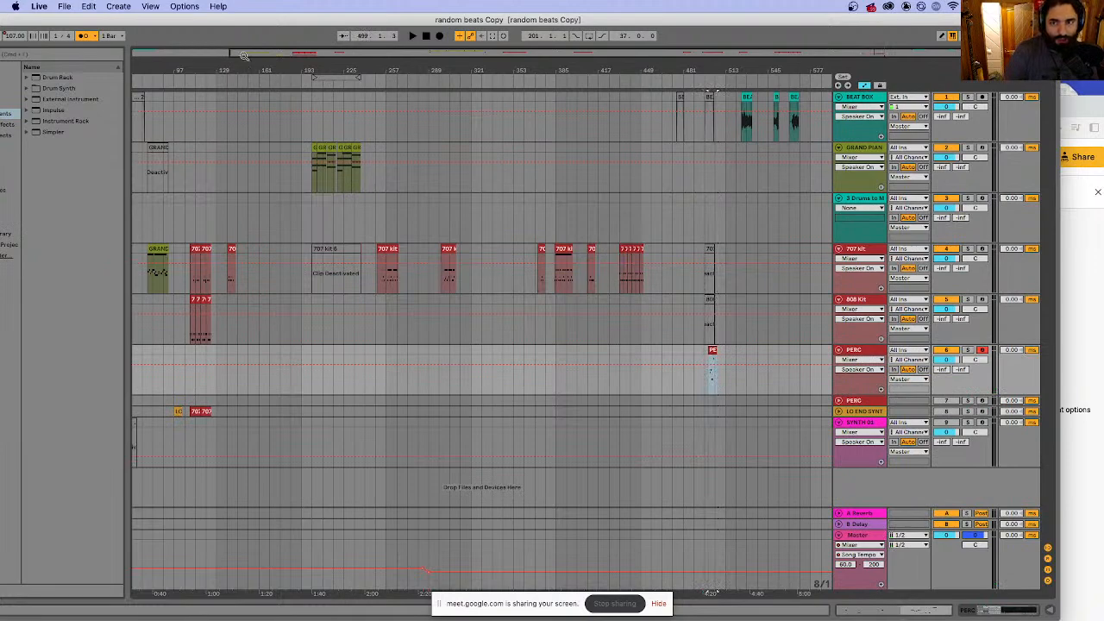
# - Unfold the second PERC and LO END SYNT tracks and play the 707 kit 2 clips from bar 117
pyautogui.moveTo(244, 56); pyautogui.dragTo(309, 93)
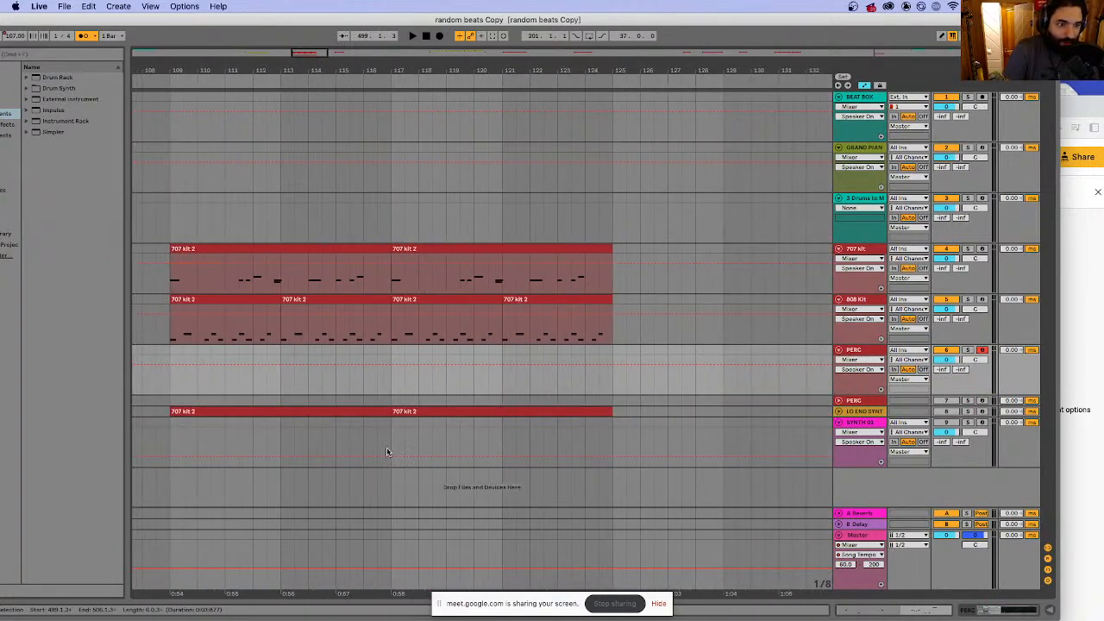
pyautogui.click(838, 400)
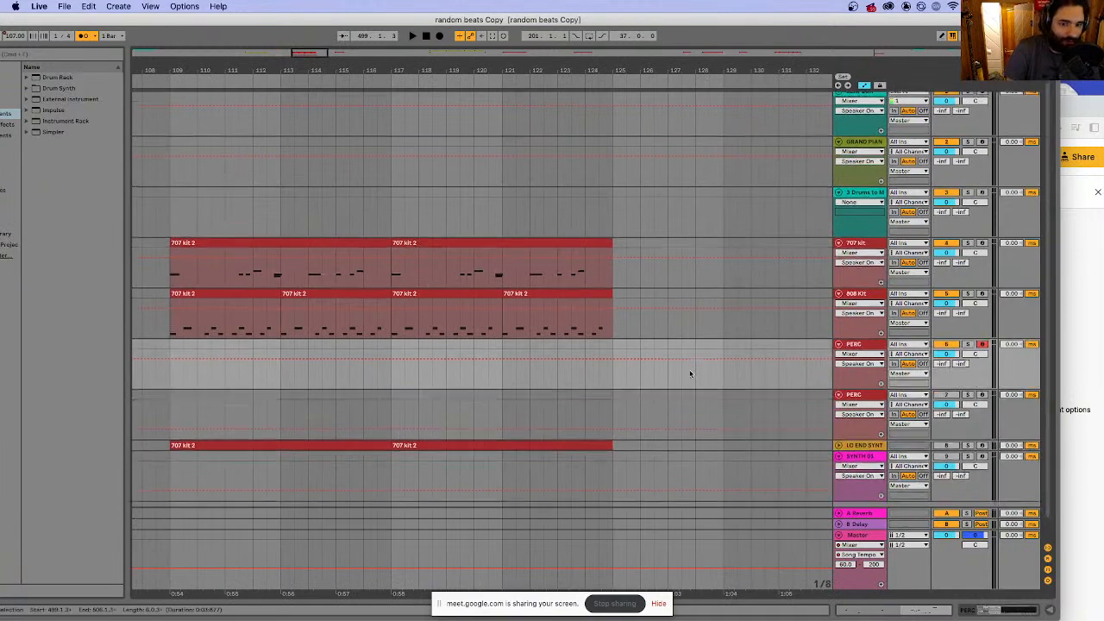
pyautogui.scroll(-2, 690, 373)
pyautogui.click(838, 429)
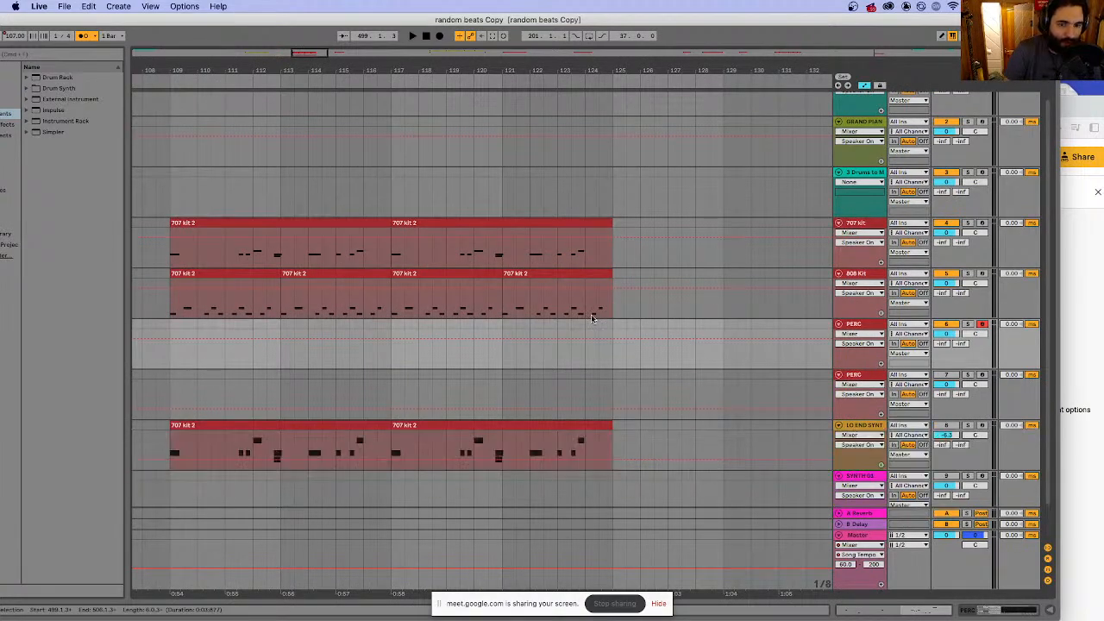
pyautogui.scroll(-3, 592, 316)
pyautogui.click(505, 399)
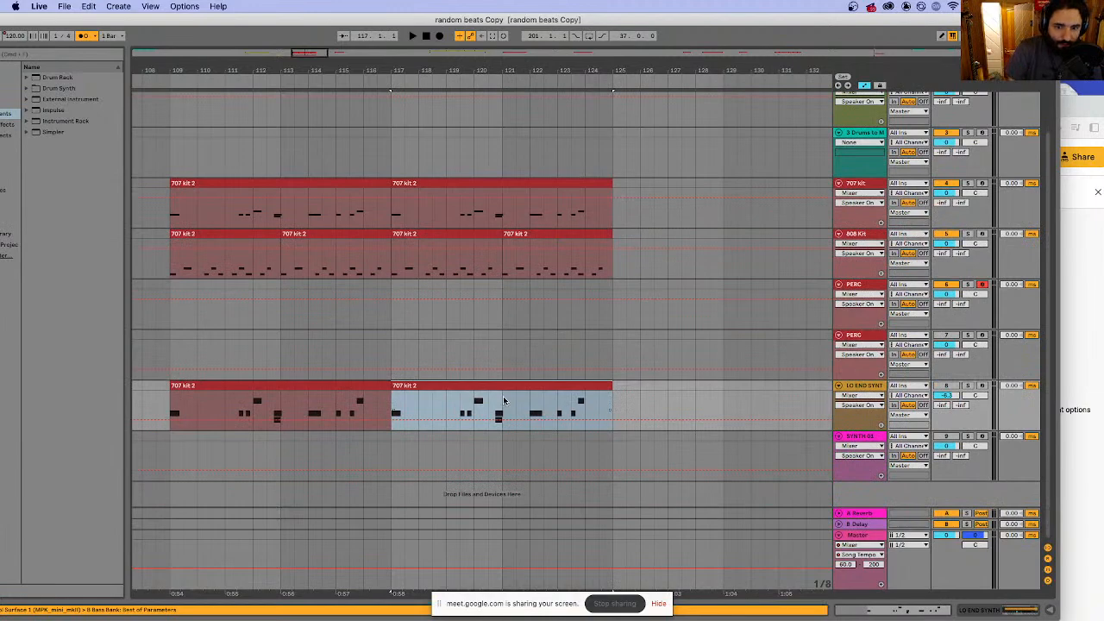
pyautogui.press('space')
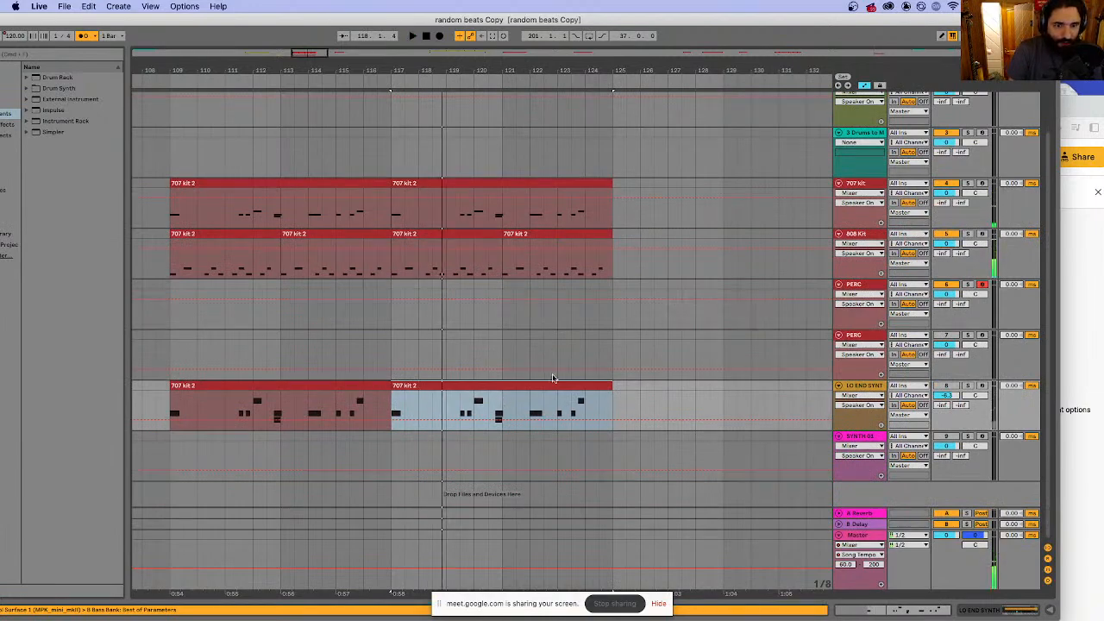
# - Return to the newly recorded PERC clip, trim its start further and move it to start at 496.1.3
pyautogui.moveTo(317, 52); pyautogui.dragTo(318, 3)
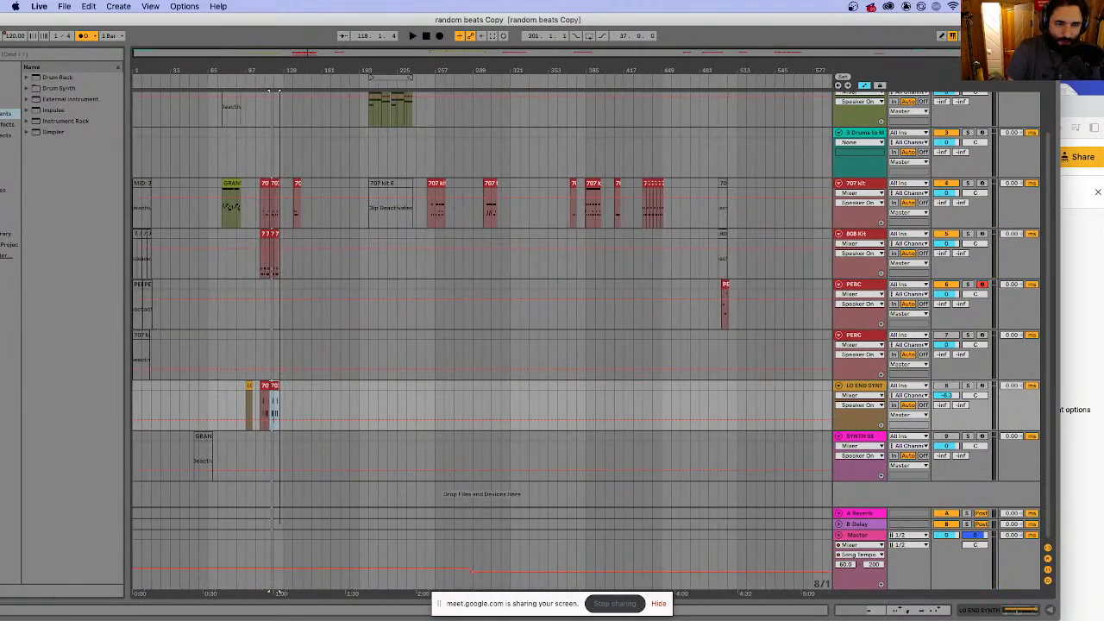
pyautogui.click(725, 290)
pyautogui.moveTo(527, 57); pyautogui.dragTo(345, 157)
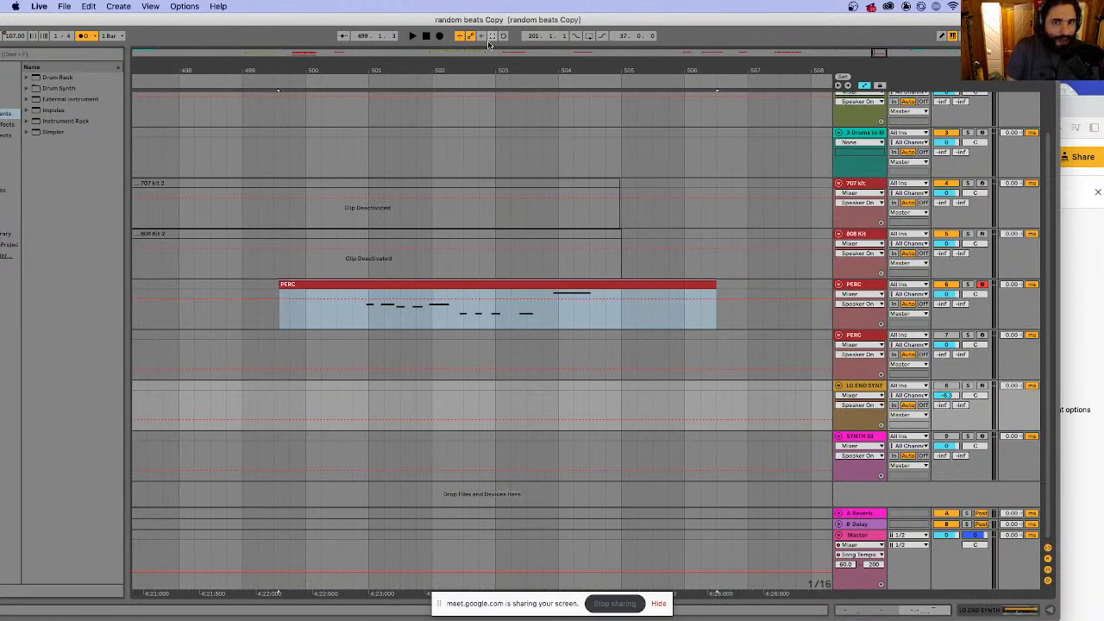
pyautogui.moveTo(890, 56); pyautogui.dragTo(885, 20)
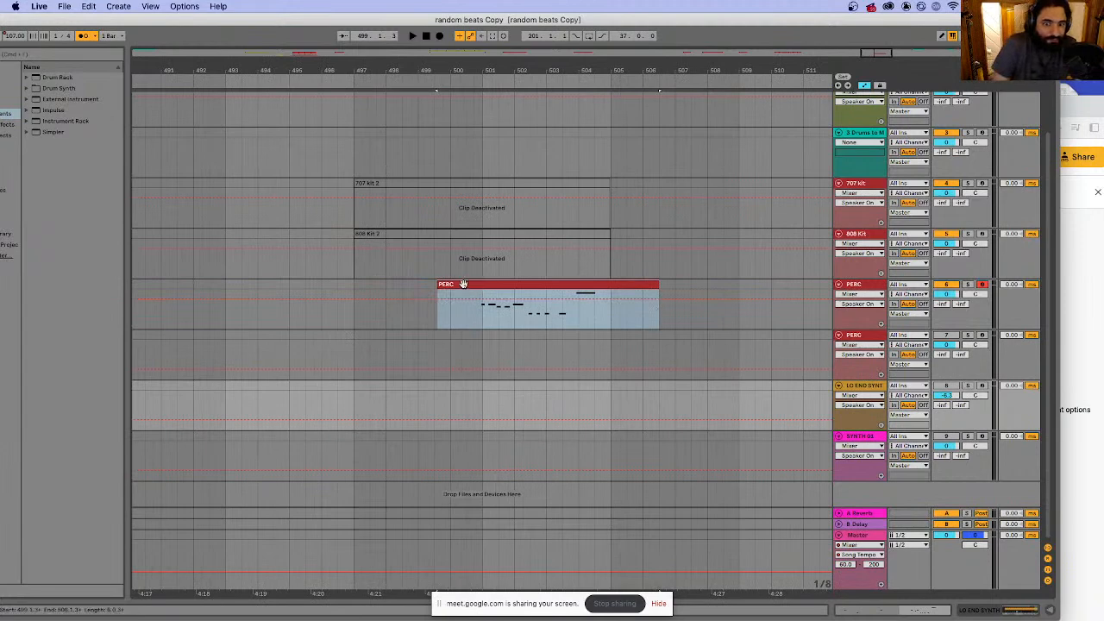
pyautogui.moveTo(442, 287); pyautogui.dragTo(377, 285)
# - Open the PERC clip's notes, align the Bongo High and Triangle Mute notes to the grid between 11 and 12, and play the clip
pyautogui.doubleClick(395, 283)
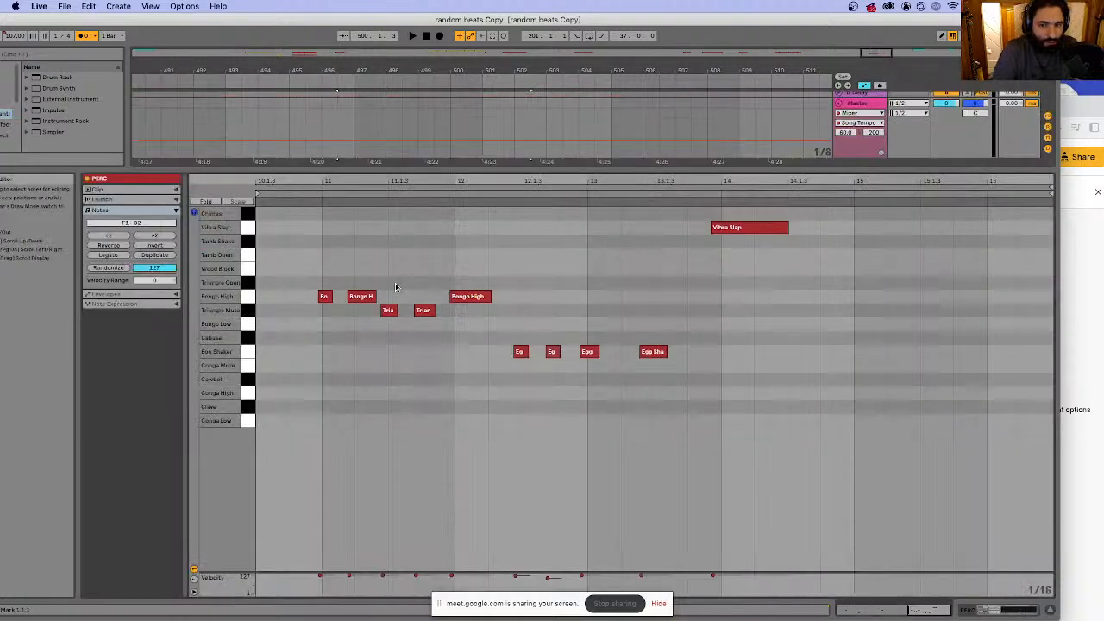
pyautogui.moveTo(312, 255); pyautogui.dragTo(433, 320)
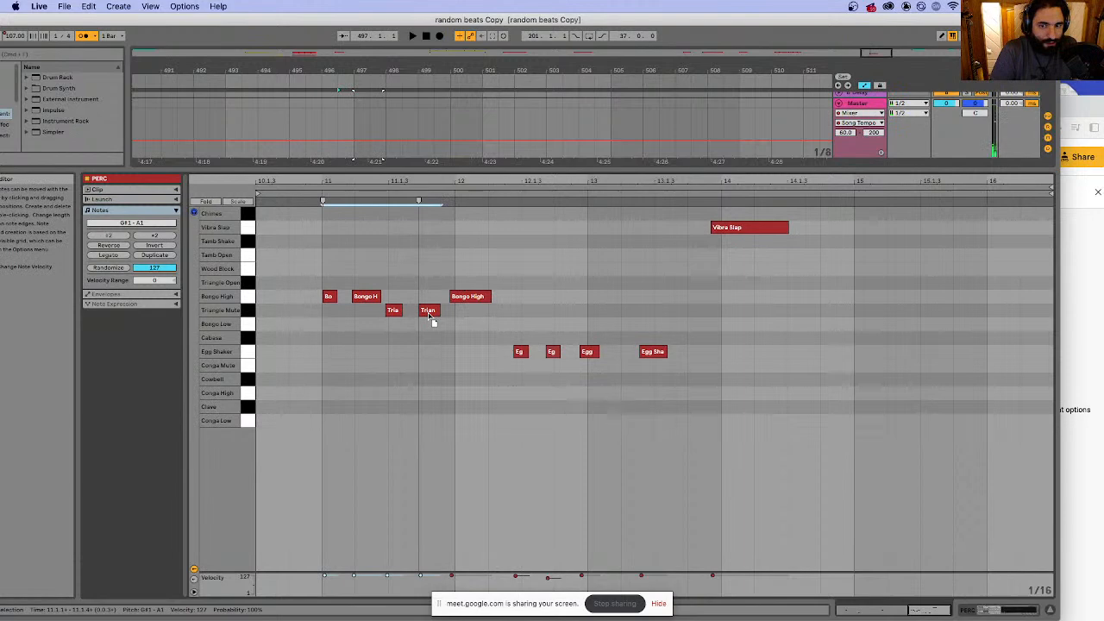
pyautogui.click(371, 299)
pyautogui.click(394, 310)
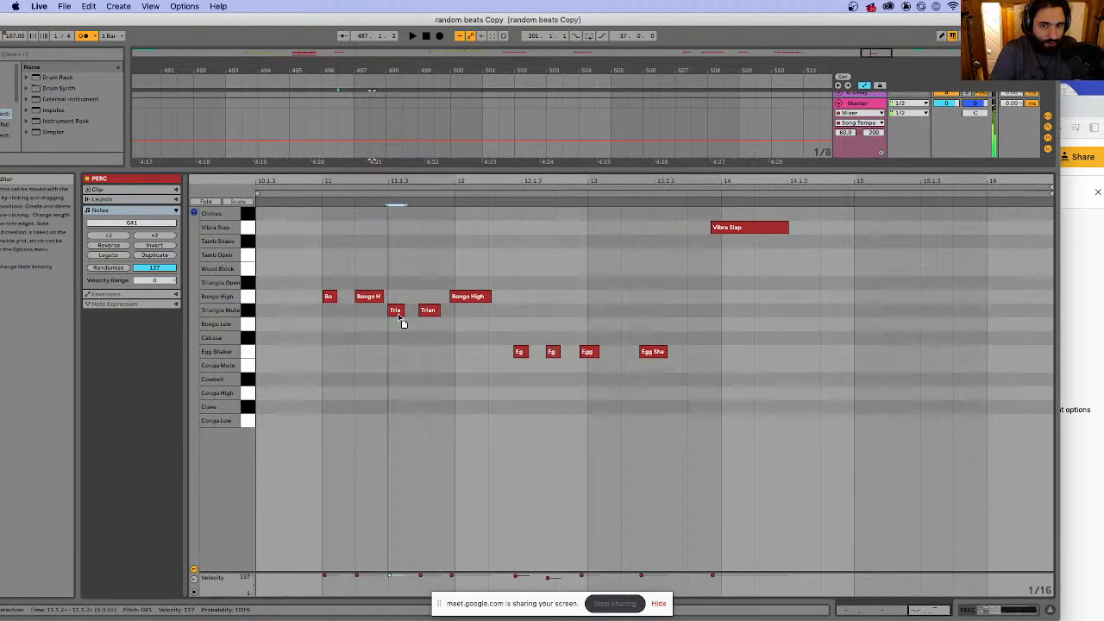
pyautogui.click(436, 314)
pyautogui.moveTo(458, 298); pyautogui.dragTo(476, 306)
pyautogui.press('space')
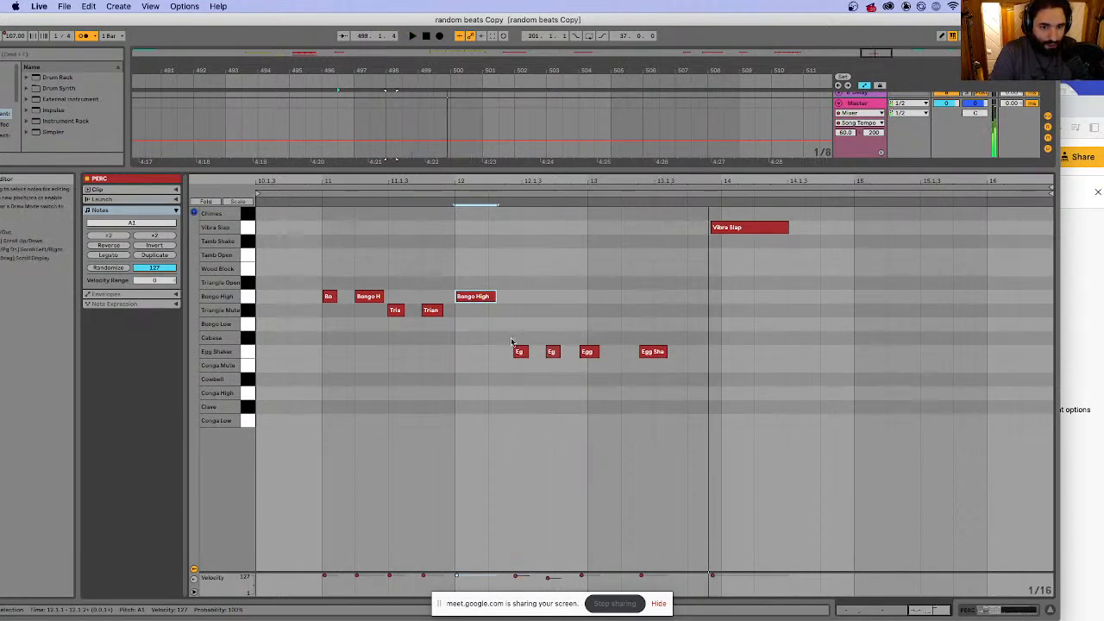
# - Move the four Egg Shaker notes together so the first starts at 12.1.3, and play the clip
pyautogui.moveTo(511, 337)
pyautogui.mouseDown()
pyautogui.moveTo(596, 364)
pyautogui.moveTo(535, 361)
pyautogui.moveTo(517, 323)
pyautogui.moveTo(676, 376)
pyautogui.mouseUp()
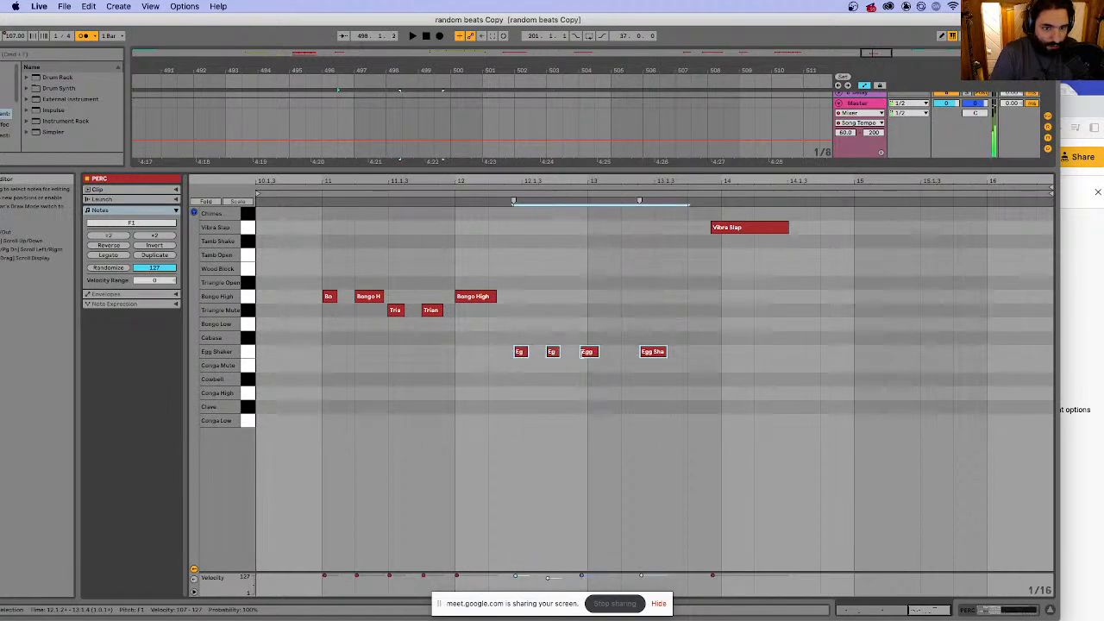
pyautogui.moveTo(522, 354); pyautogui.dragTo(535, 362)
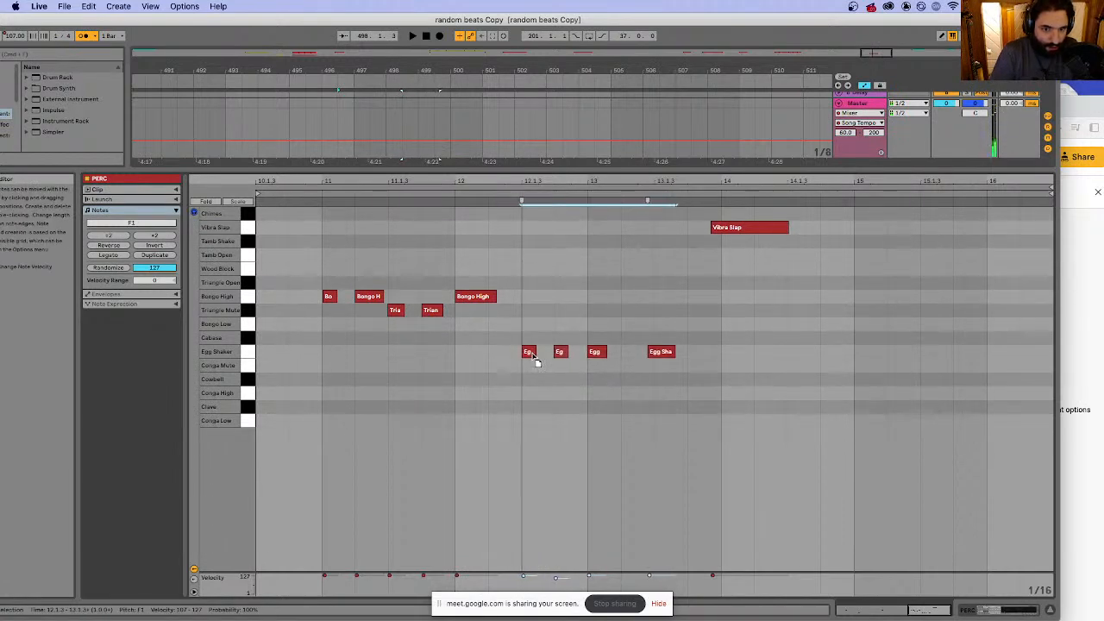
pyautogui.press('space')
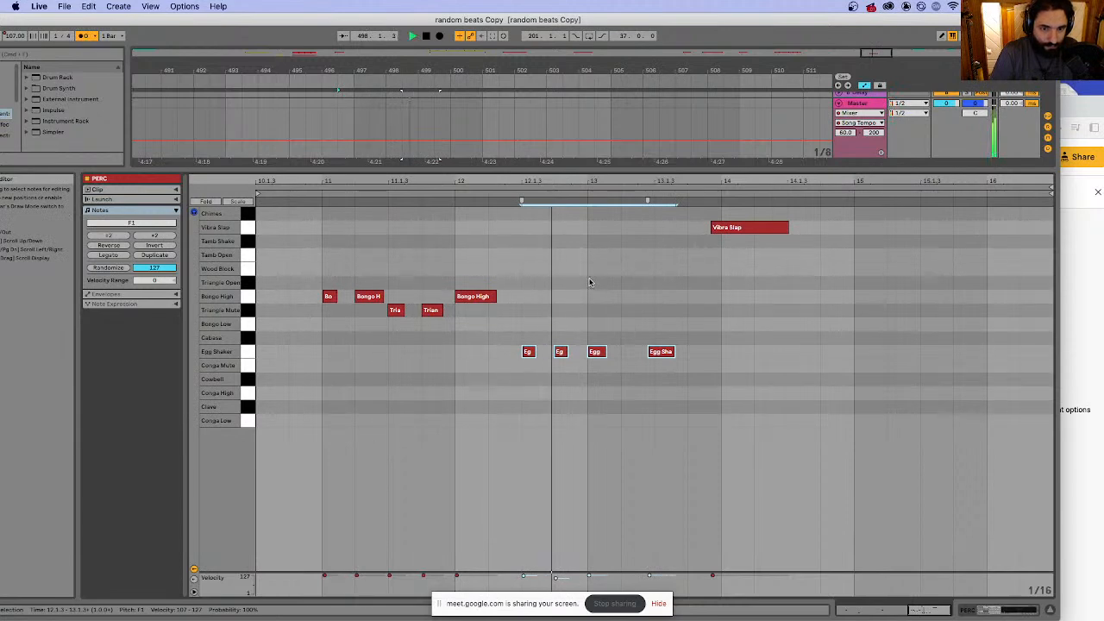
pyautogui.press('space')
# - Align the last Egg Shaker note with 13.1.3 and the Vibra Slap note with 14, and play the pattern
pyautogui.click(691, 328)
pyautogui.moveTo(662, 355); pyautogui.dragTo(671, 358)
pyautogui.moveTo(738, 231); pyautogui.dragTo(747, 233)
pyautogui.press('space')
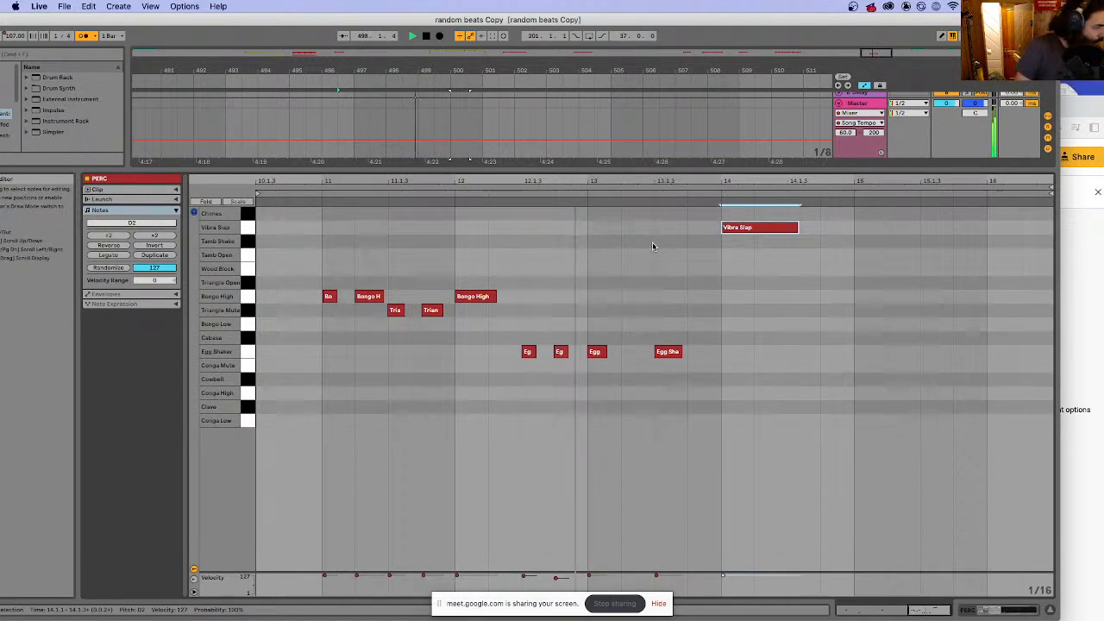
pyautogui.press('space')
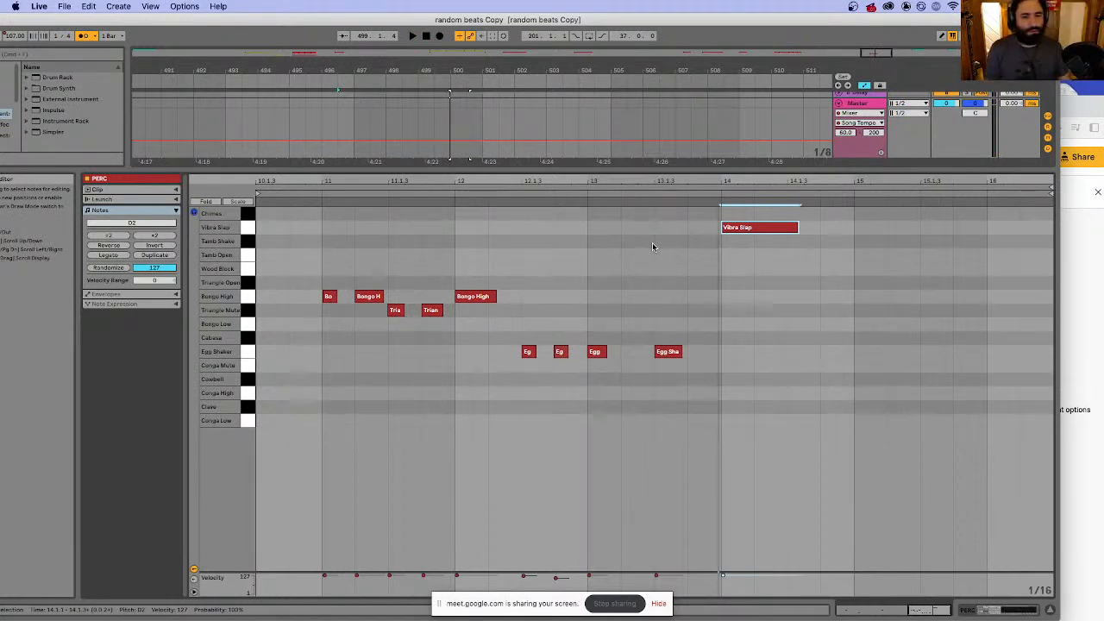
pyautogui.press('space')
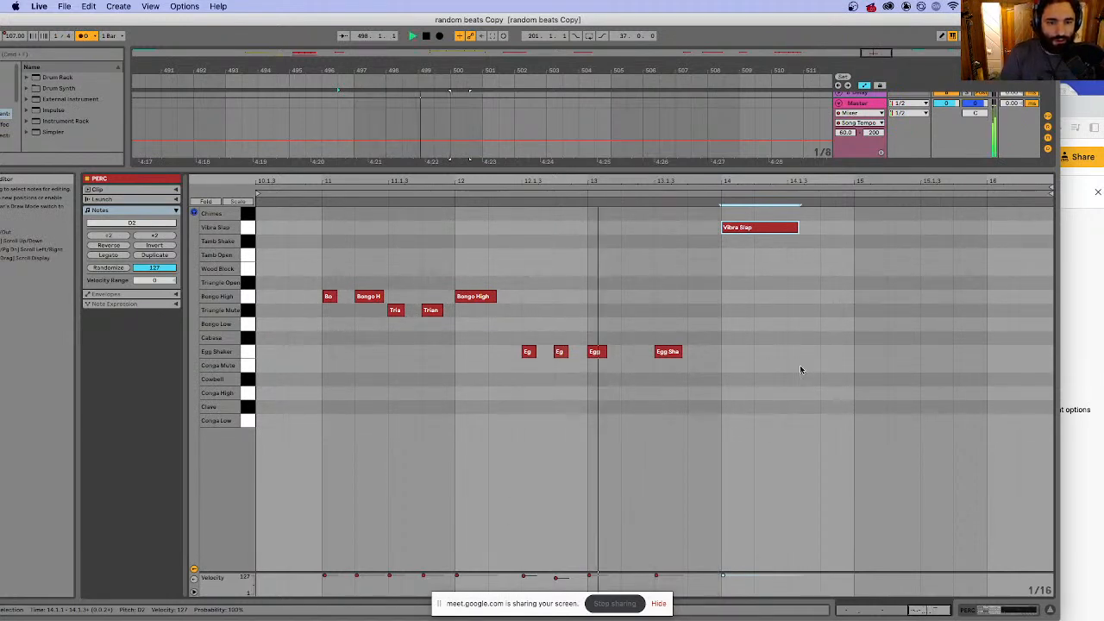
pyautogui.press('space')
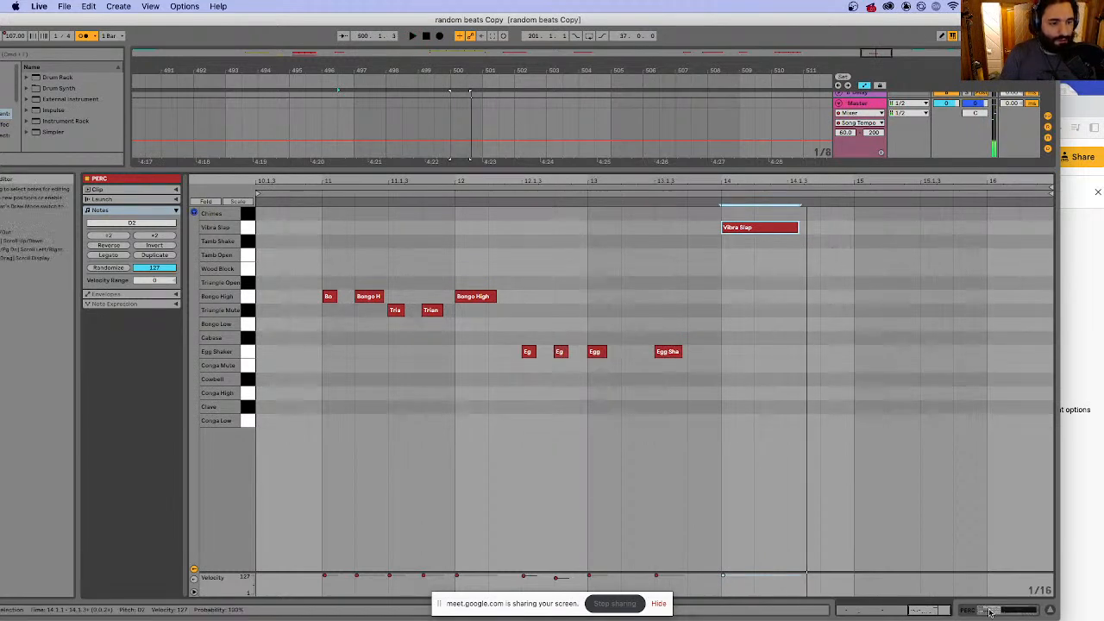
# - Return to the arrangement, split the PERC clip at bar 497, delete the piece before it and play the result
pyautogui.click(1050, 611)
pyautogui.click(395, 284)
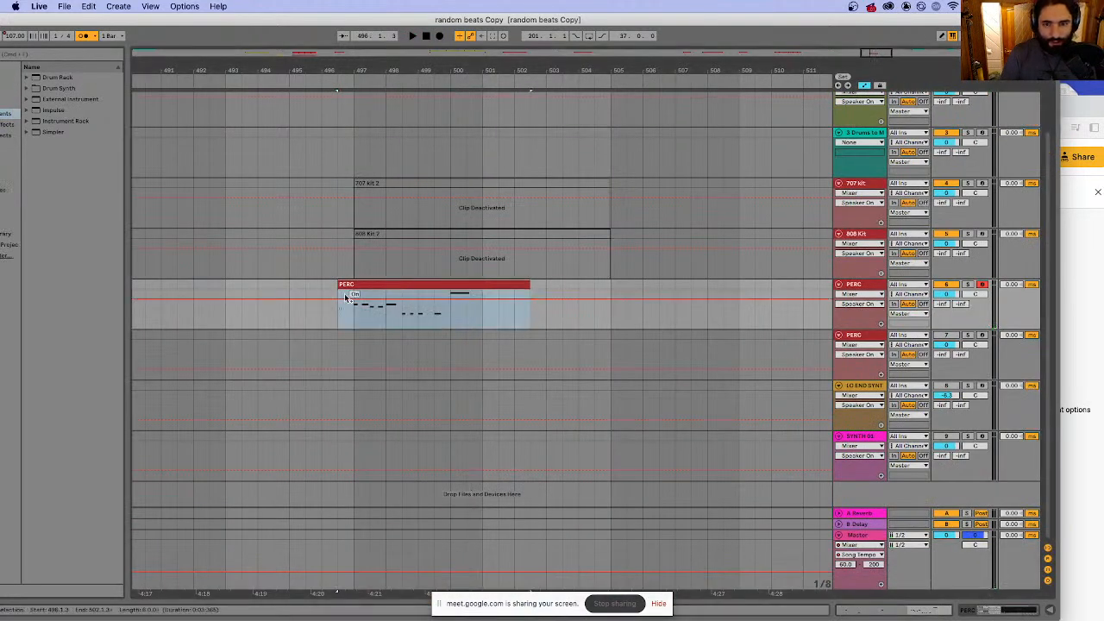
pyautogui.click(353, 305)
pyautogui.press('super+e')
pyautogui.click(343, 284)
pyautogui.press('Delete')
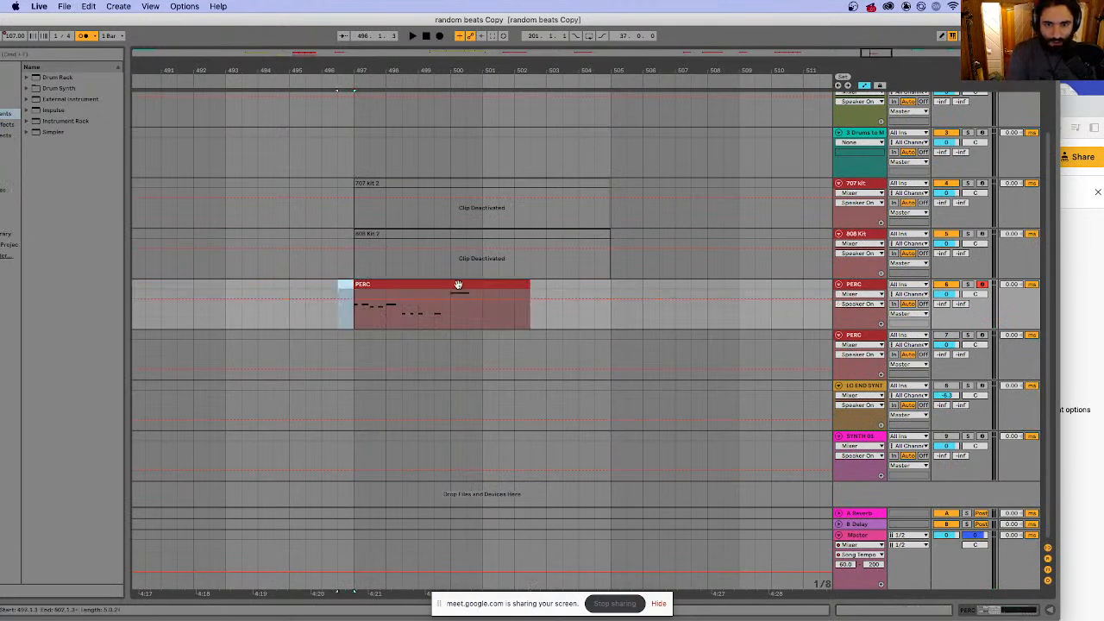
pyautogui.press('space')
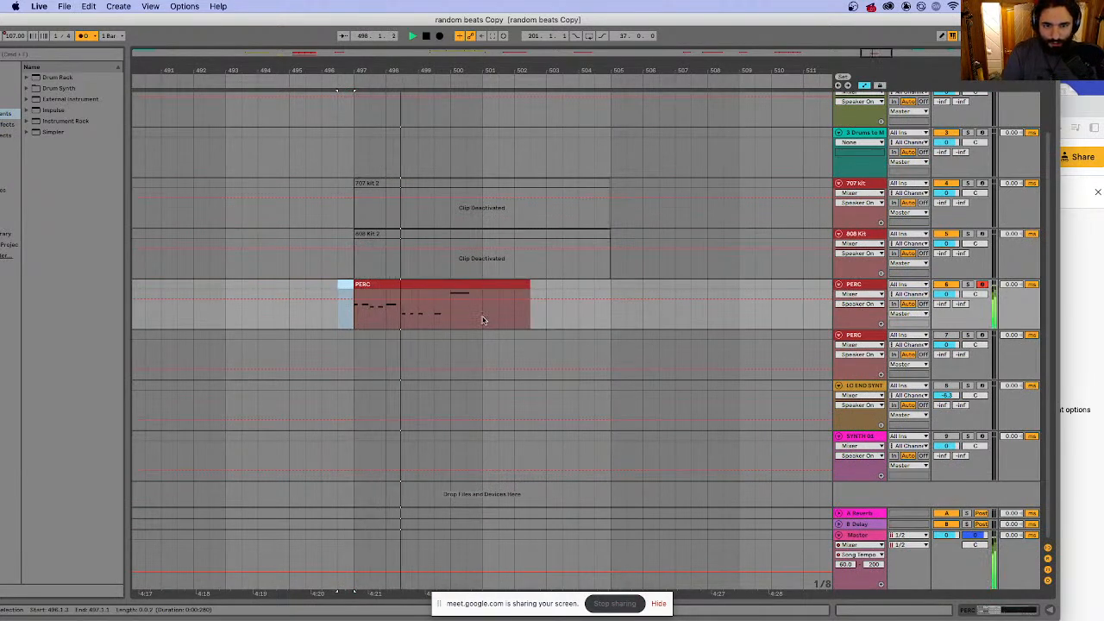
# - Split the PERC clip at bar 501, delete the piece after it and select the remaining clip
pyautogui.click(482, 319)
pyautogui.press('super+e')
pyautogui.click(496, 285)
pyautogui.press('Delete')
pyautogui.click(433, 286)
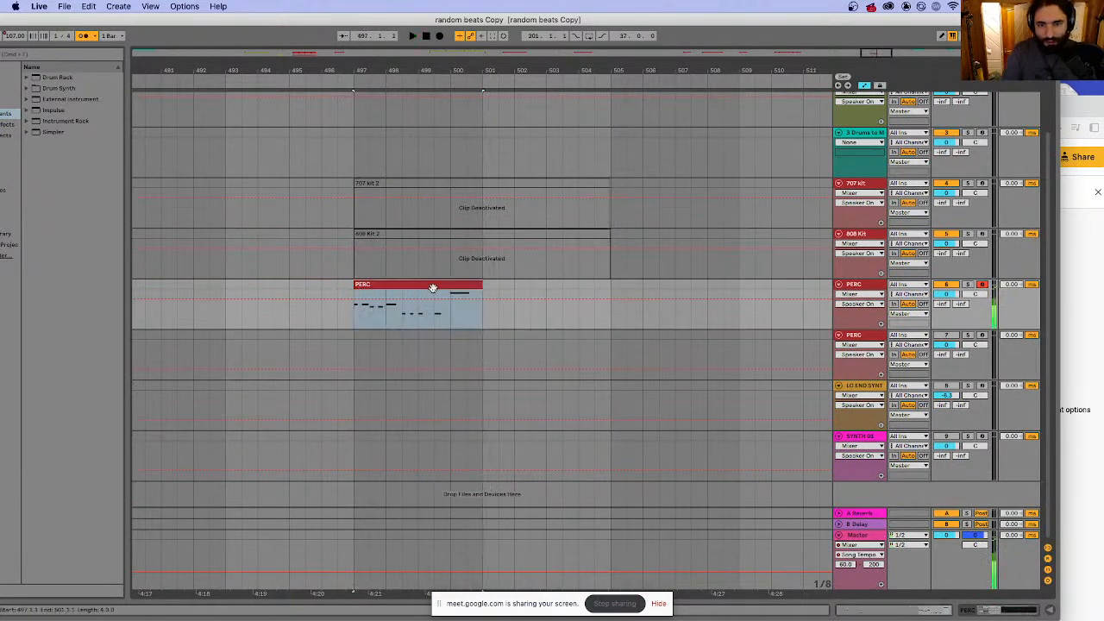
# - Duplicate the selected PERC clip directly after itself and play the pattern from bar 497
pyautogui.press('super+d')
pyautogui.press('space')
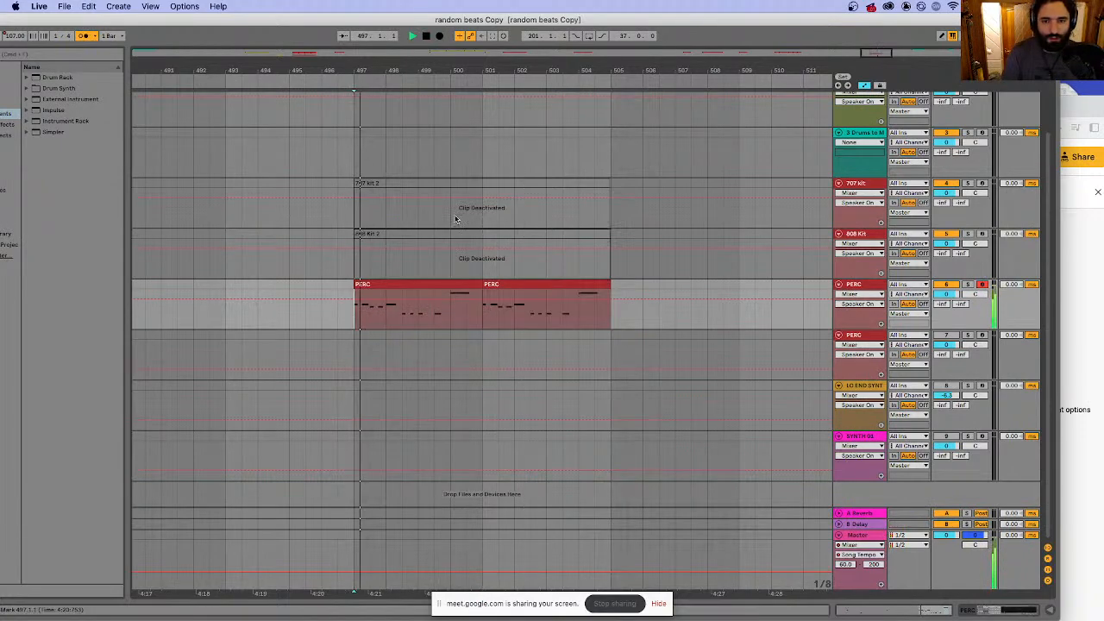
# - Zoom out the arrangement and play the last clip on the BEAT BOX track
pyautogui.moveTo(367, 70); pyautogui.dragTo(633, 31)
pyautogui.scroll(1, 817, 239)
pyautogui.scroll(3, 816, 233)
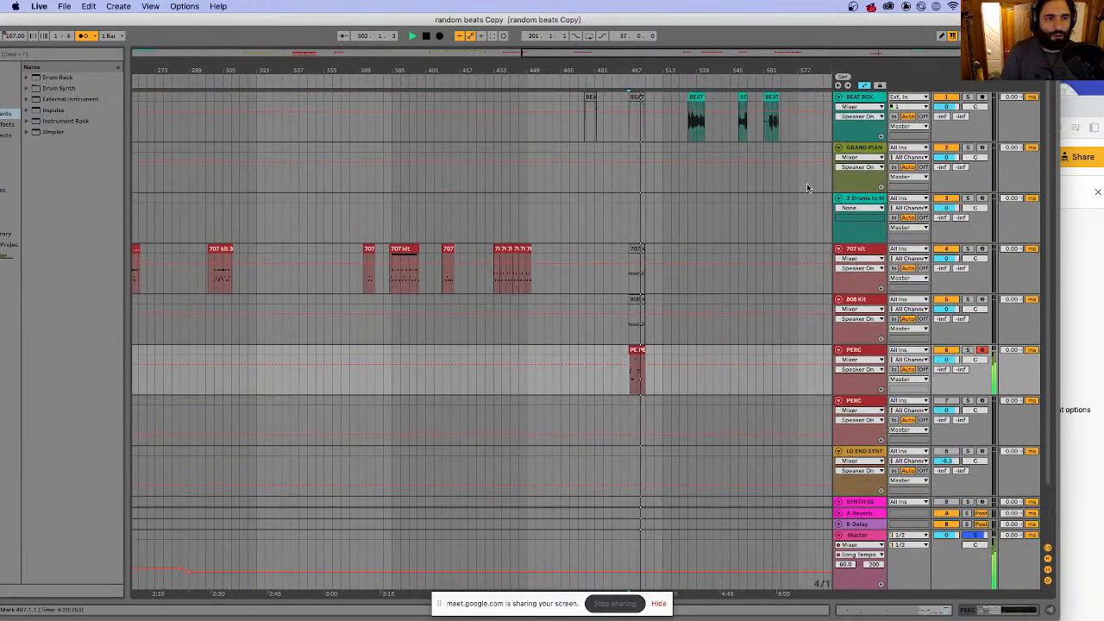
pyautogui.click(772, 97)
pyautogui.press('space')
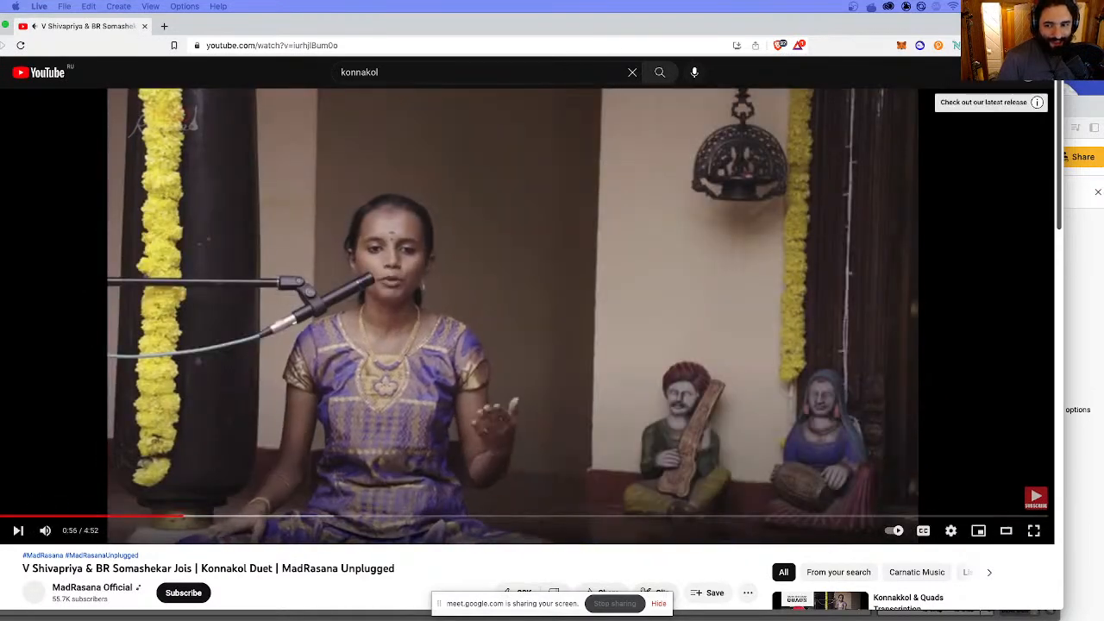
# - Minimize the browser window with the Konnakol Duet video and play the last BEAT BOX clip again in Live
pyautogui.moveTo(441, 14); pyautogui.dragTo(477, 15)
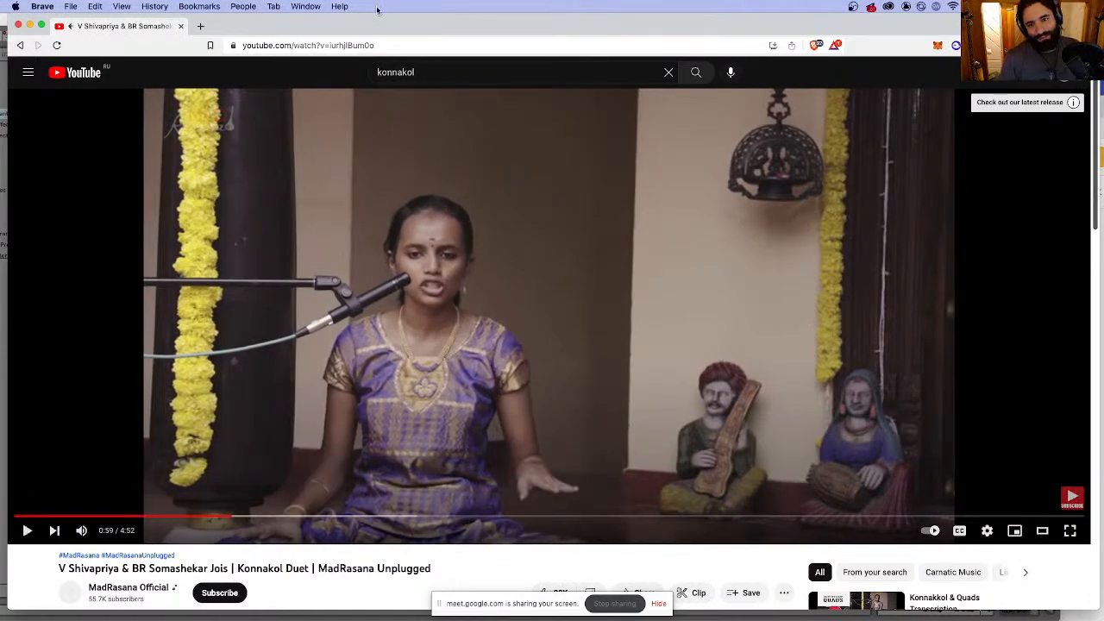
pyautogui.click(29, 24)
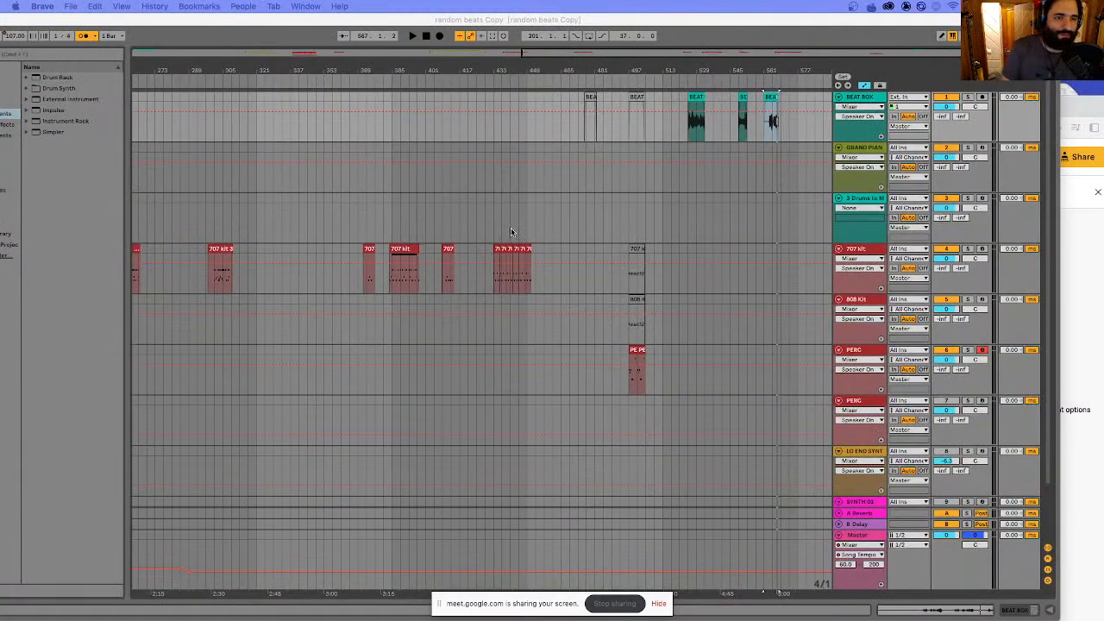
pyautogui.click(770, 98)
pyautogui.press('space')
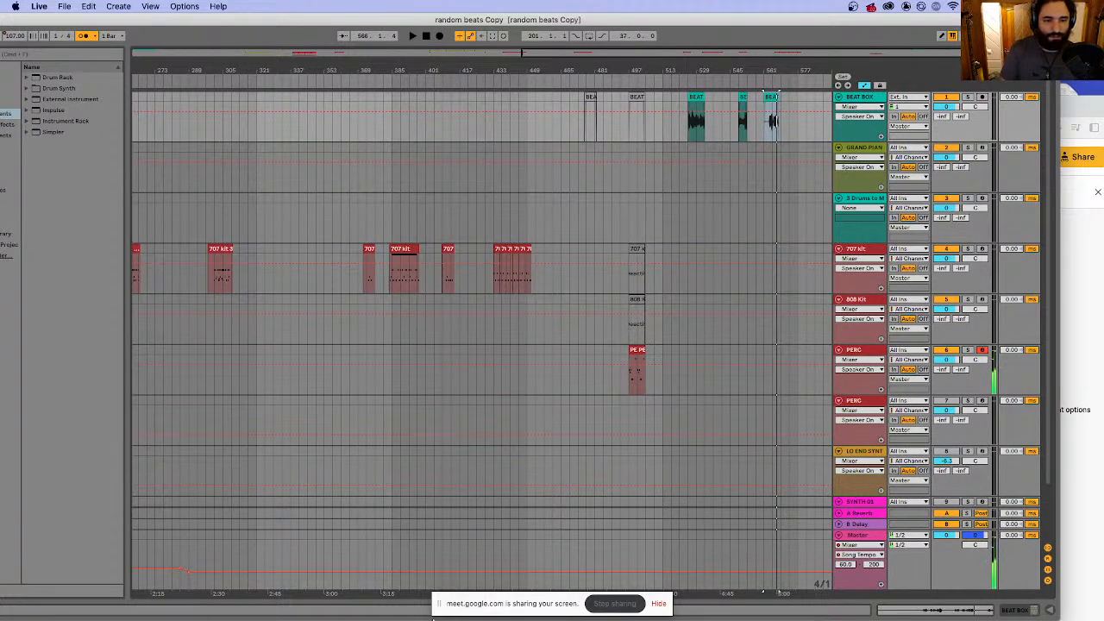
# - Activate the second PERC track and record a bongo take on it starting at bar 493
pyautogui.click(617, 413)
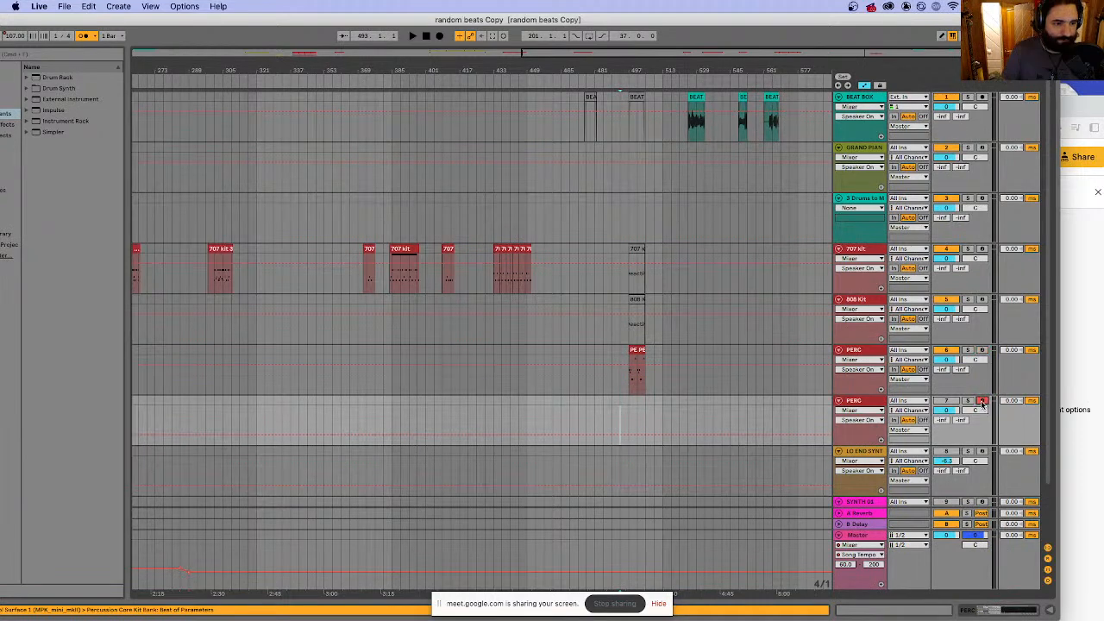
pyautogui.click(945, 401)
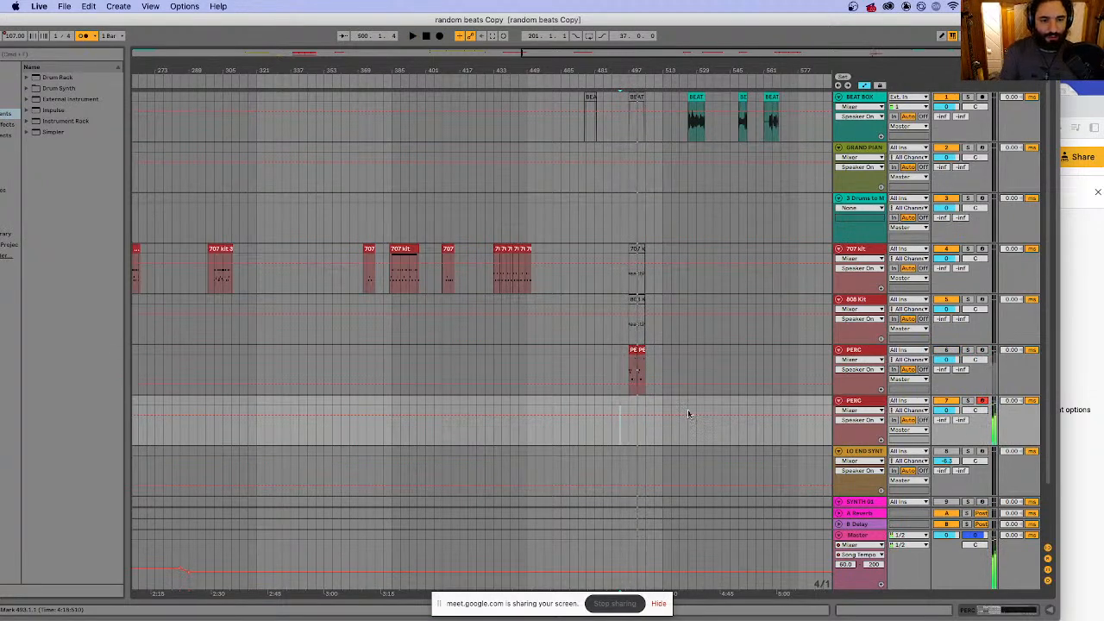
pyautogui.press('space')
pyautogui.click(440, 36)
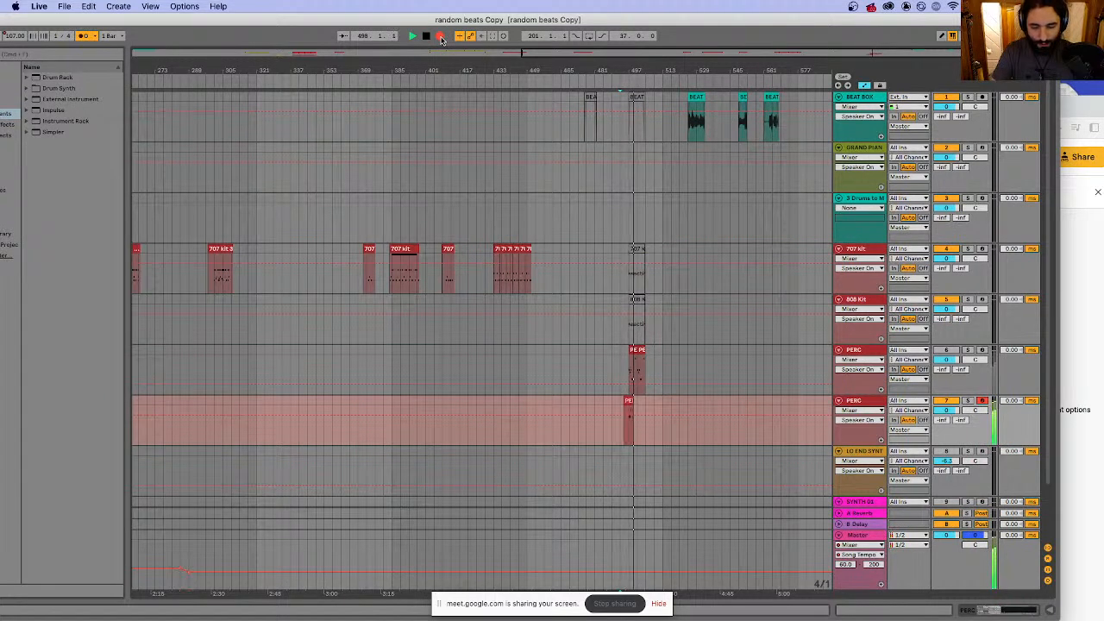
pyautogui.press('space')
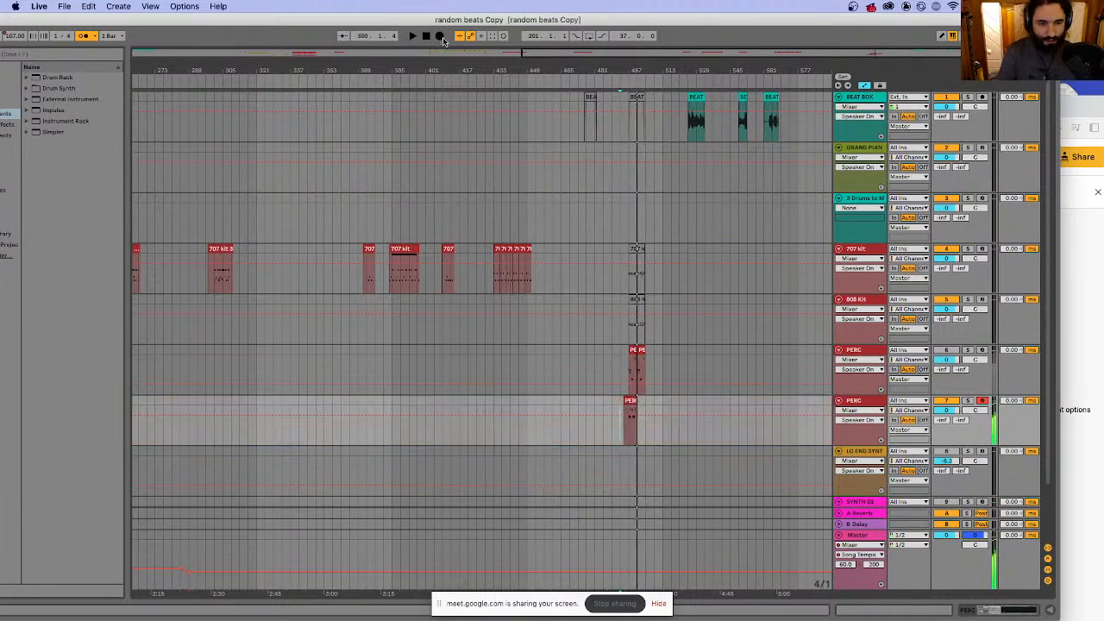
# - Split the recorded bongo clip at bar 497, remove the piece before it and select the remaining clip
pyautogui.click(627, 436)
pyautogui.click(628, 436)
pyautogui.press('super+e')
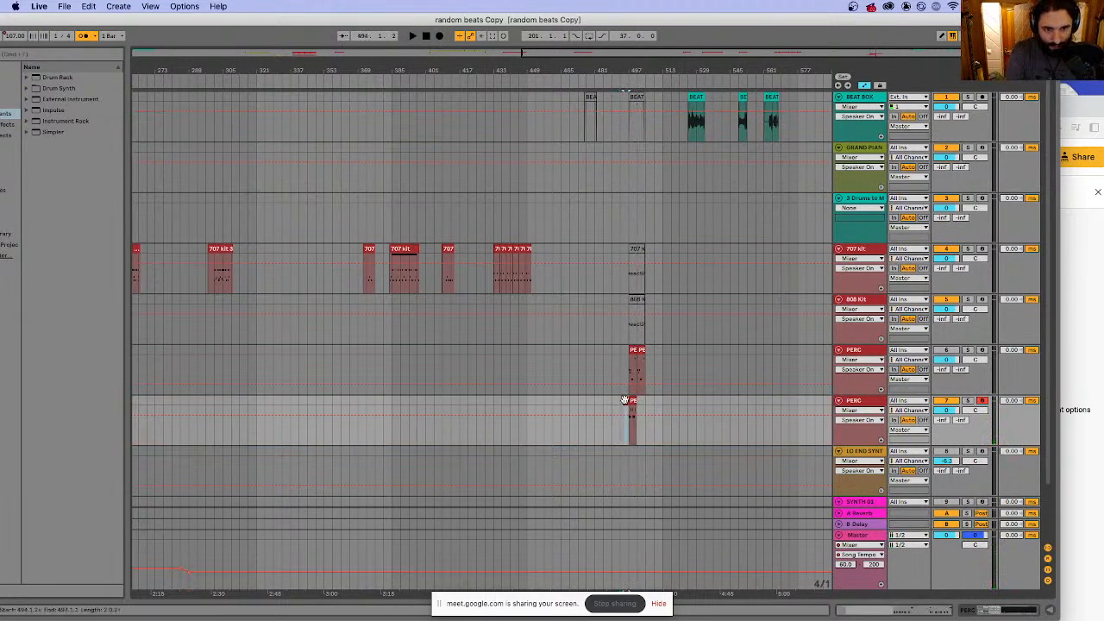
pyautogui.click(633, 401)
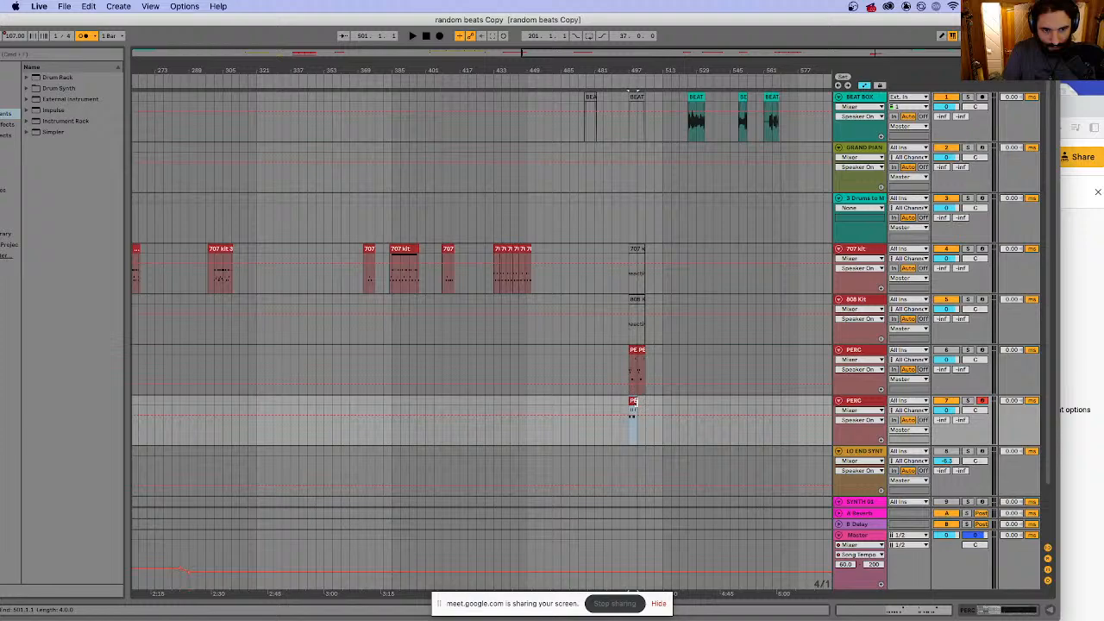
# - Open the bongo clip's notes, play them and set the note grid to fixed 1/32 with triplets
pyautogui.doubleClick(635, 401)
pyautogui.click(404, 362)
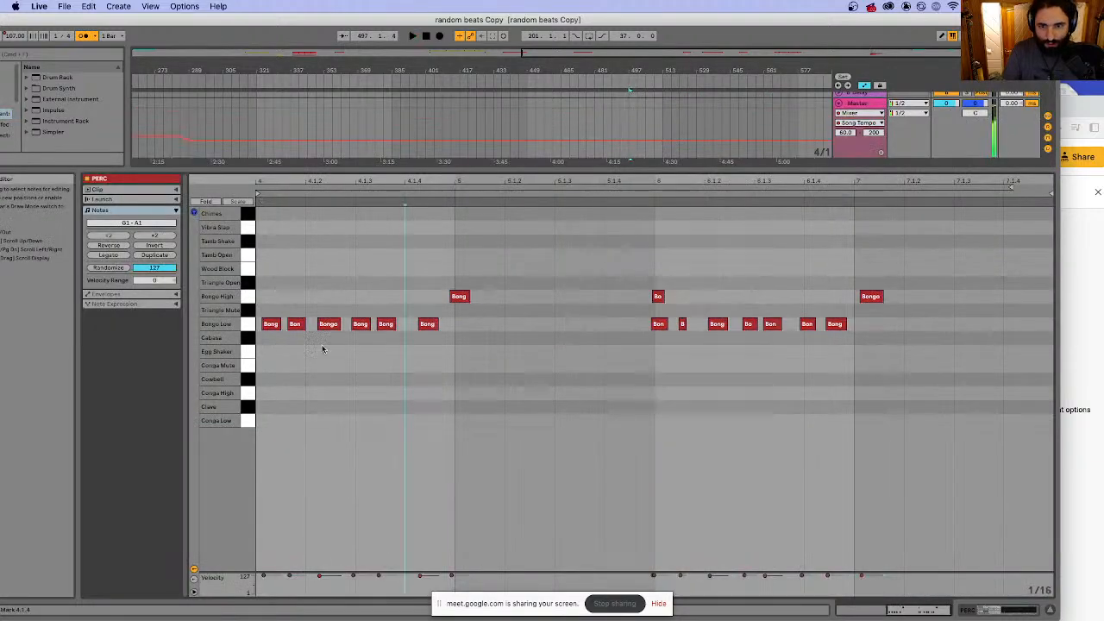
pyautogui.rightClick(336, 391)
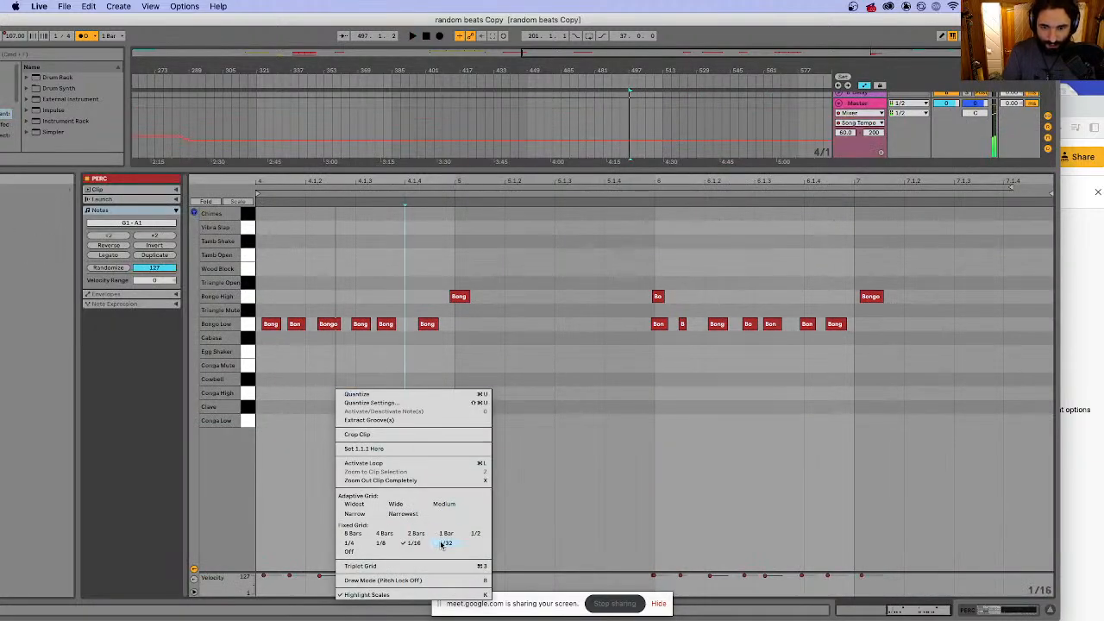
pyautogui.click(442, 543)
pyautogui.click(305, 386)
pyautogui.press('space')
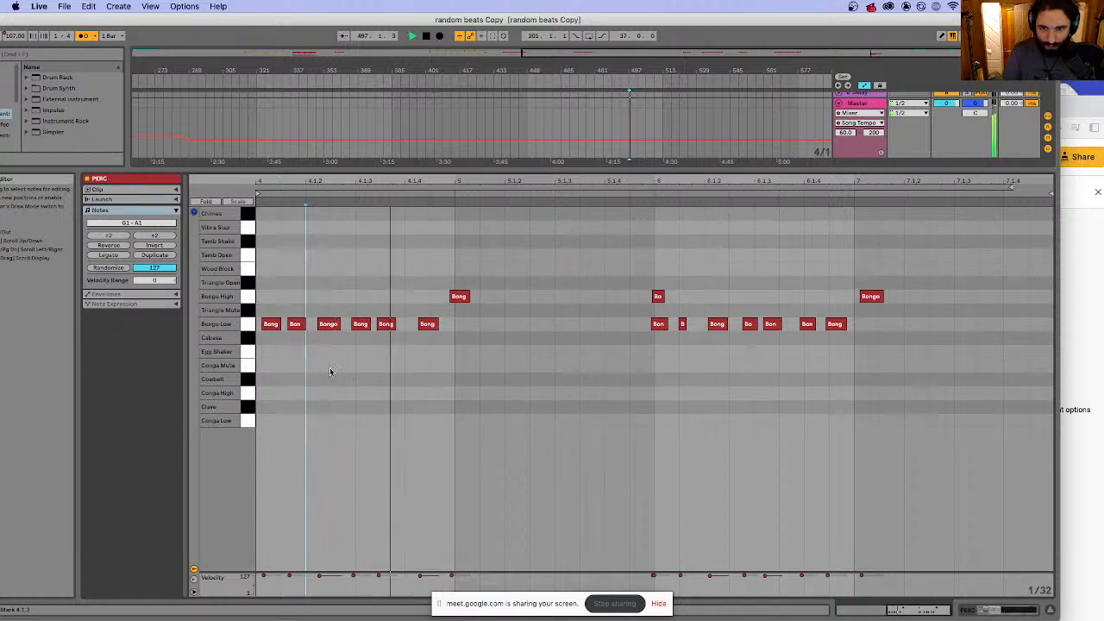
pyautogui.rightClick(329, 371)
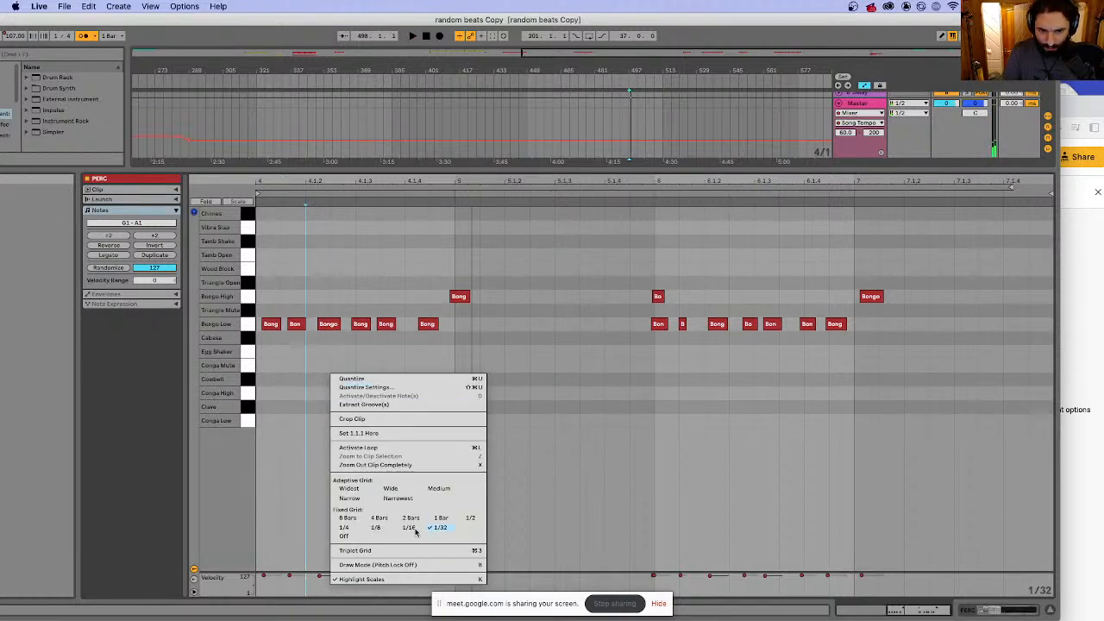
pyautogui.click(364, 552)
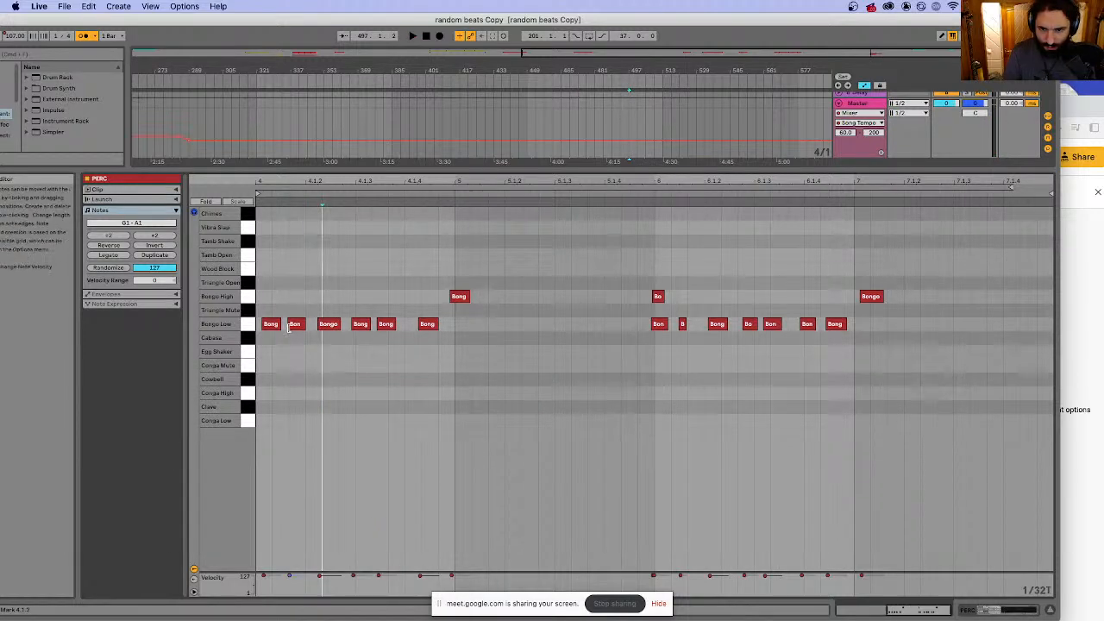
# - Align the six opening Bongo Low notes to the triplet grid and the first Bongo High note with bar 5, and play
pyautogui.moveTo(265, 328); pyautogui.dragTo(433, 334)
pyautogui.press('space')
pyautogui.press('space')
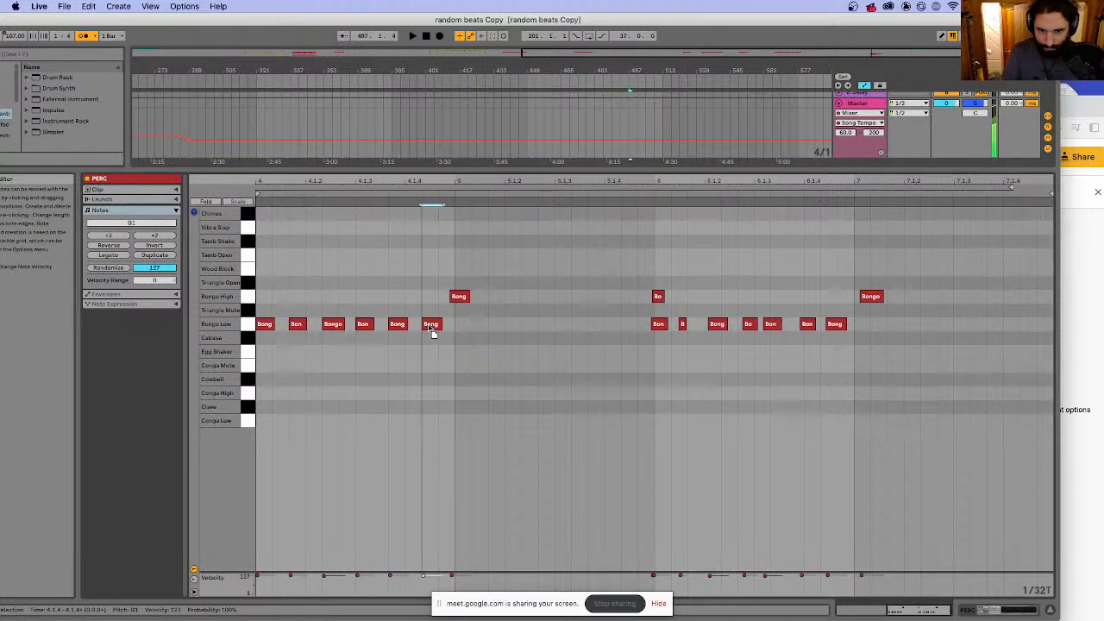
pyautogui.moveTo(458, 297); pyautogui.dragTo(462, 295)
pyautogui.press('space')
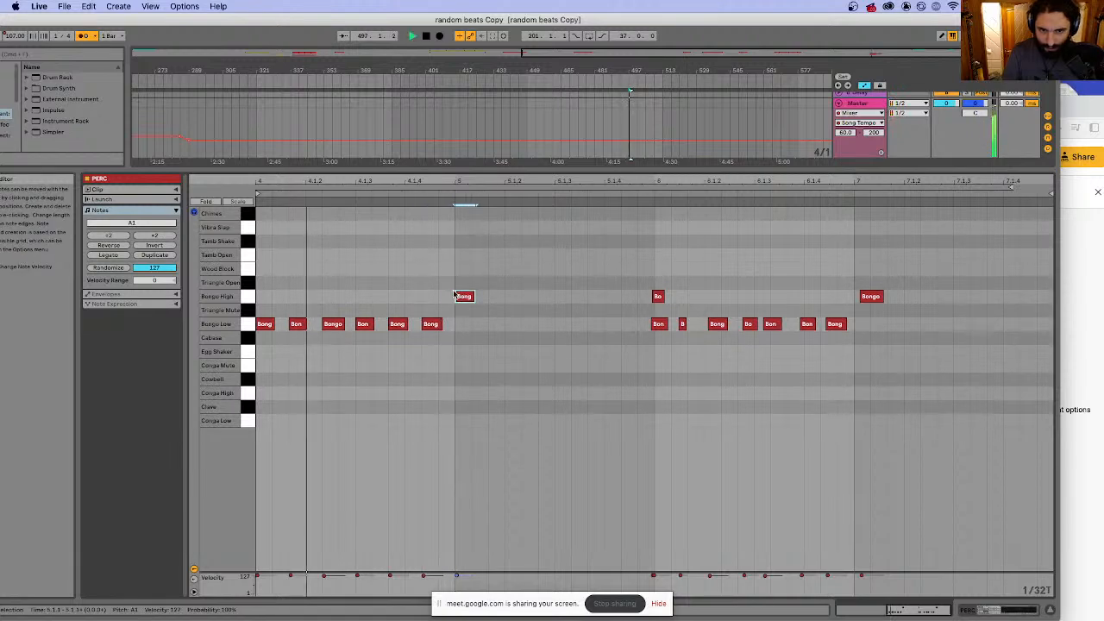
# - Delete all bongo notes from bar 6 onward, return to the arrangement and play from bar 497
pyautogui.moveTo(628, 251); pyautogui.dragTo(958, 396)
pyautogui.press('Delete')
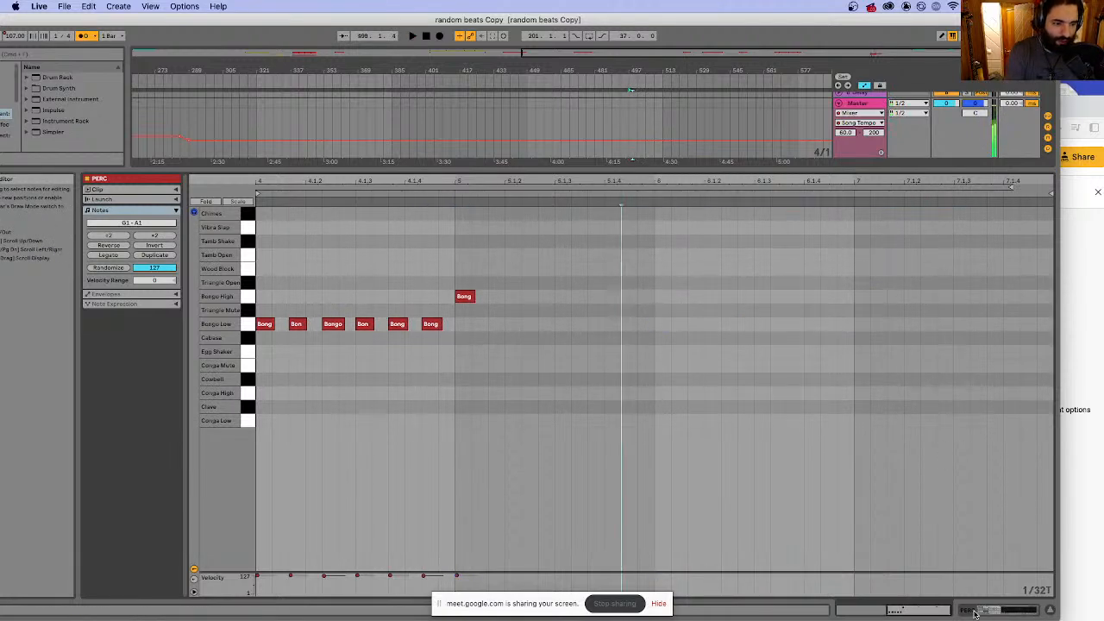
pyautogui.click(1047, 610)
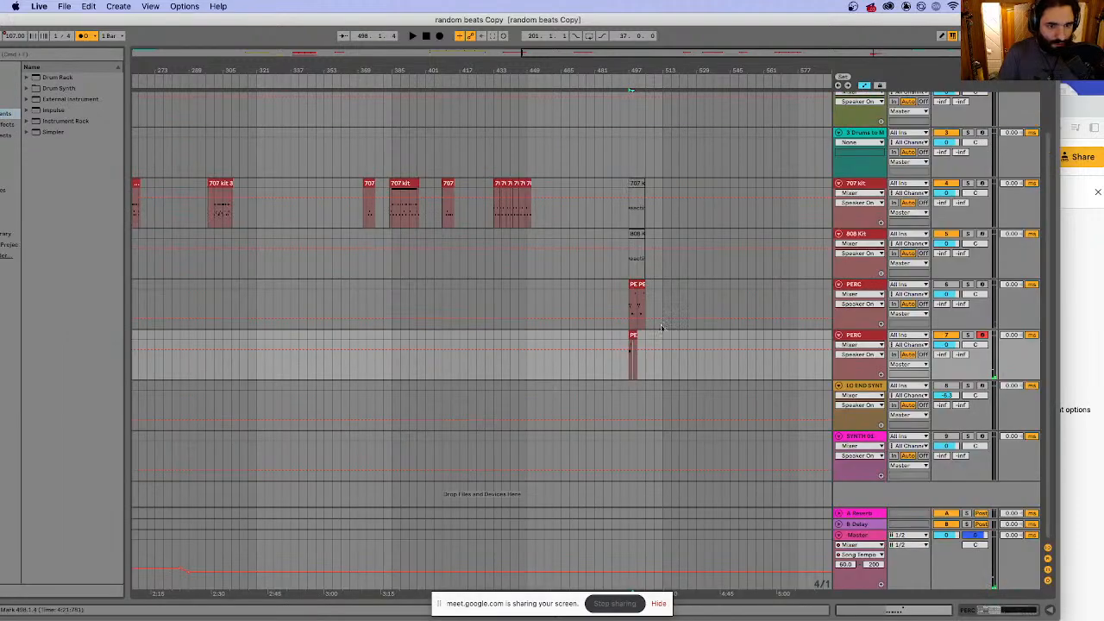
pyautogui.click(628, 357)
pyautogui.press('space')
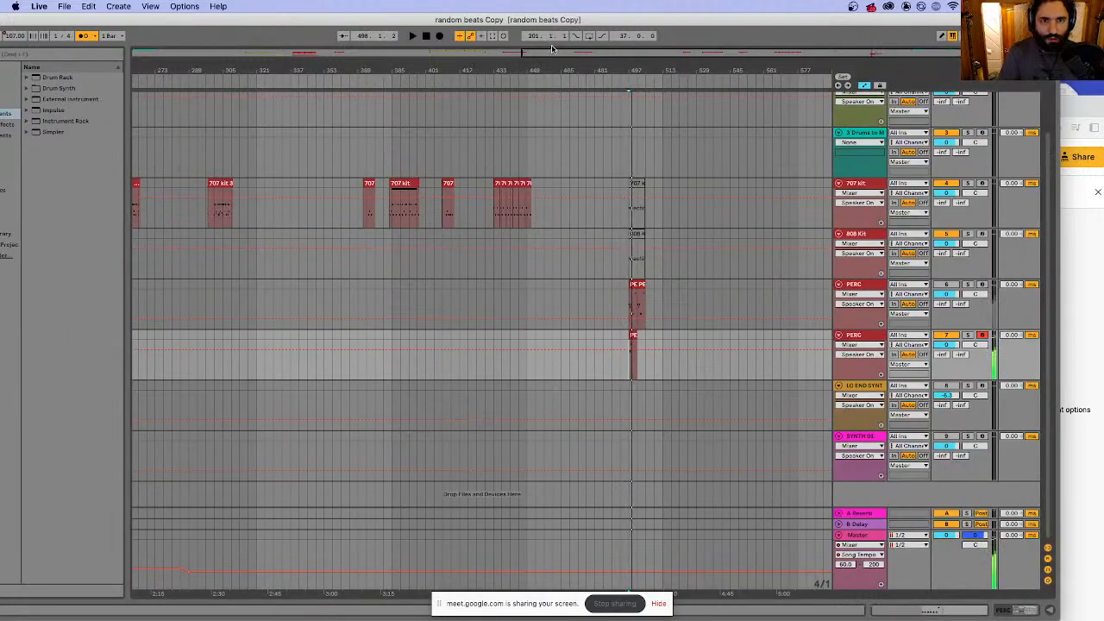
# - Enlarge the arrangement overview, zoom in around bar 497 and play both PERC tracks together
pyautogui.moveTo(566, 59); pyautogui.dragTo(770, 211)
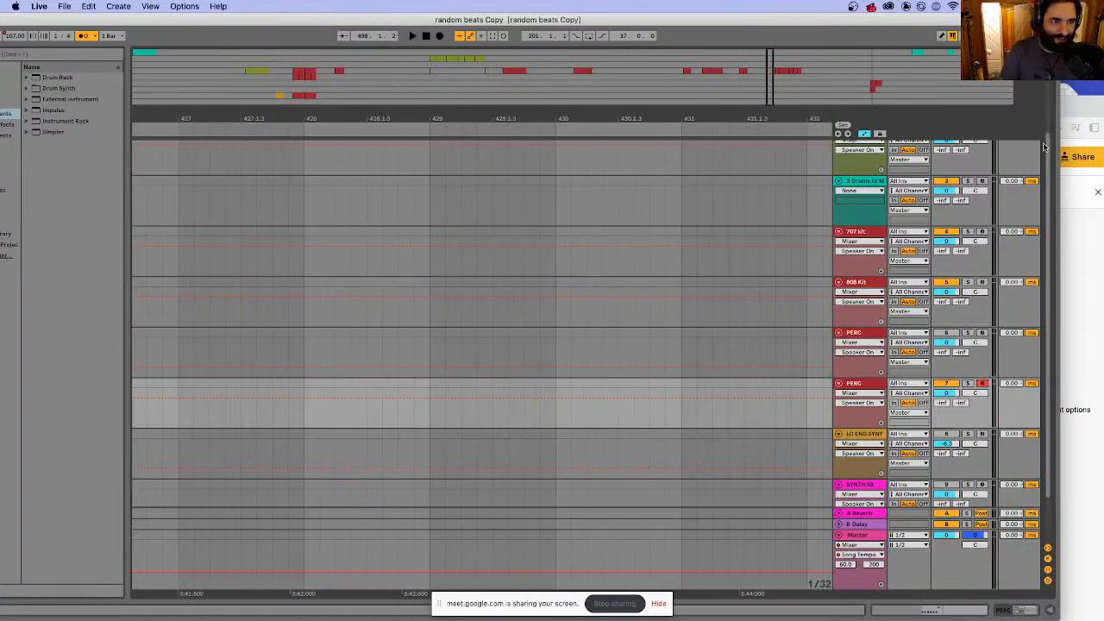
pyautogui.moveTo(865, 85); pyautogui.dragTo(874, 84)
pyautogui.hscroll(1, 564, 490)
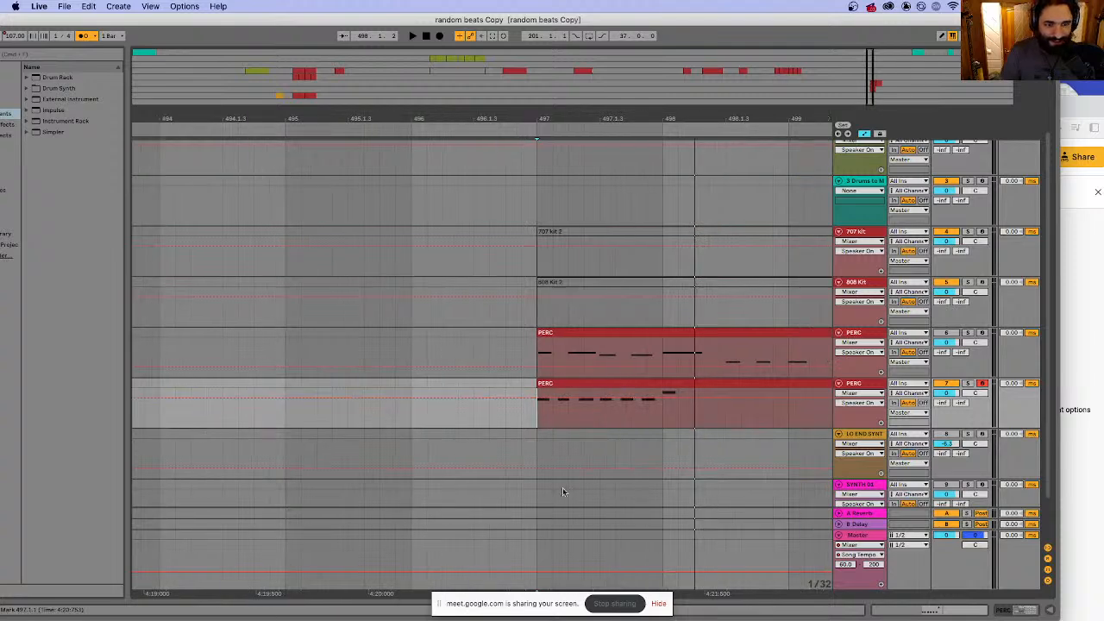
pyautogui.press('space')
pyautogui.press('space')
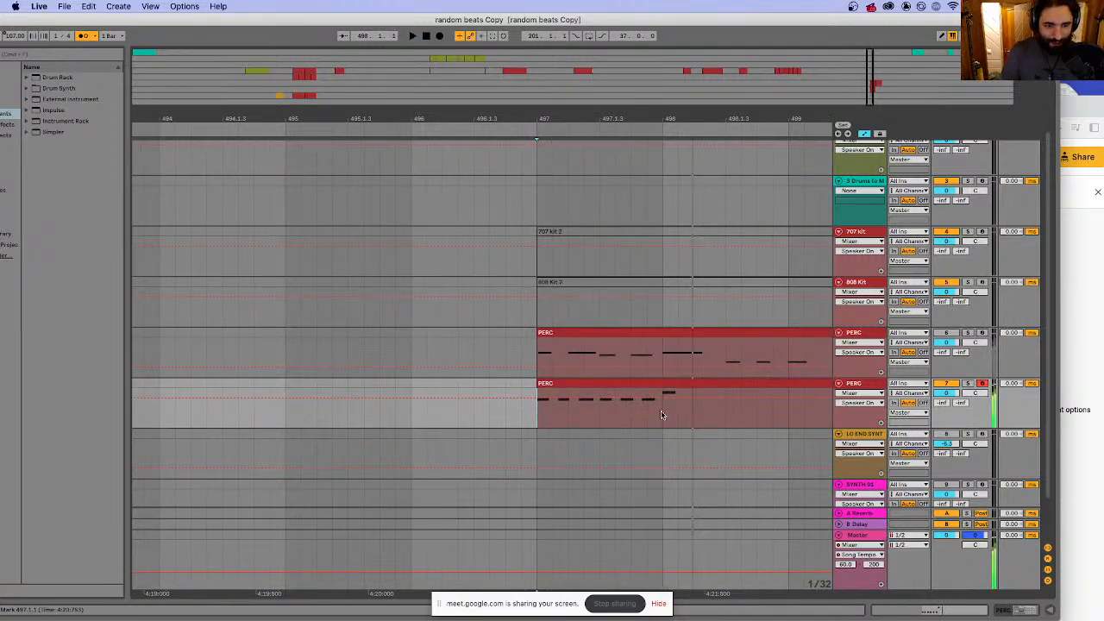
# - Split the bongo clip at bar 499, delete the piece after it and play from bar 497
pyautogui.click(790, 395)
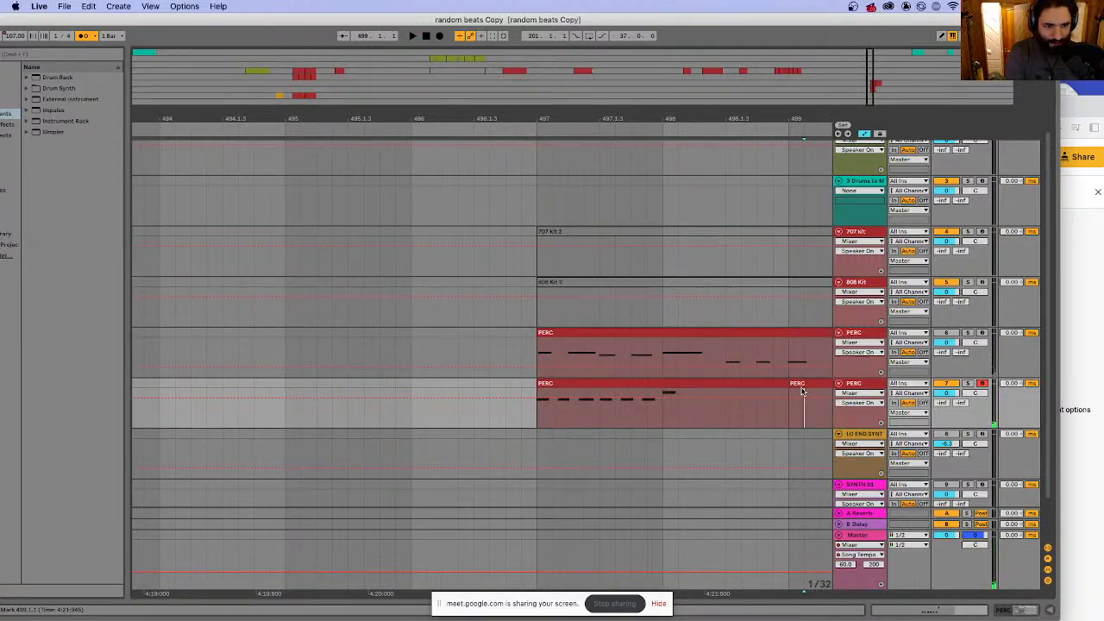
pyautogui.click(797, 384)
pyautogui.press('Delete')
pyautogui.click(523, 415)
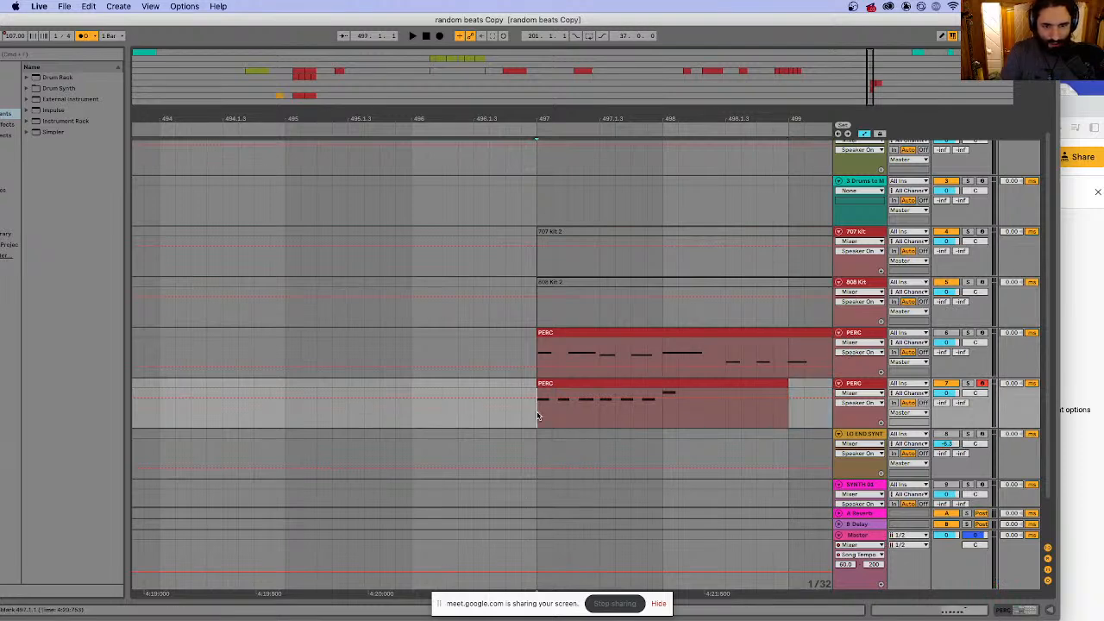
pyautogui.press('space')
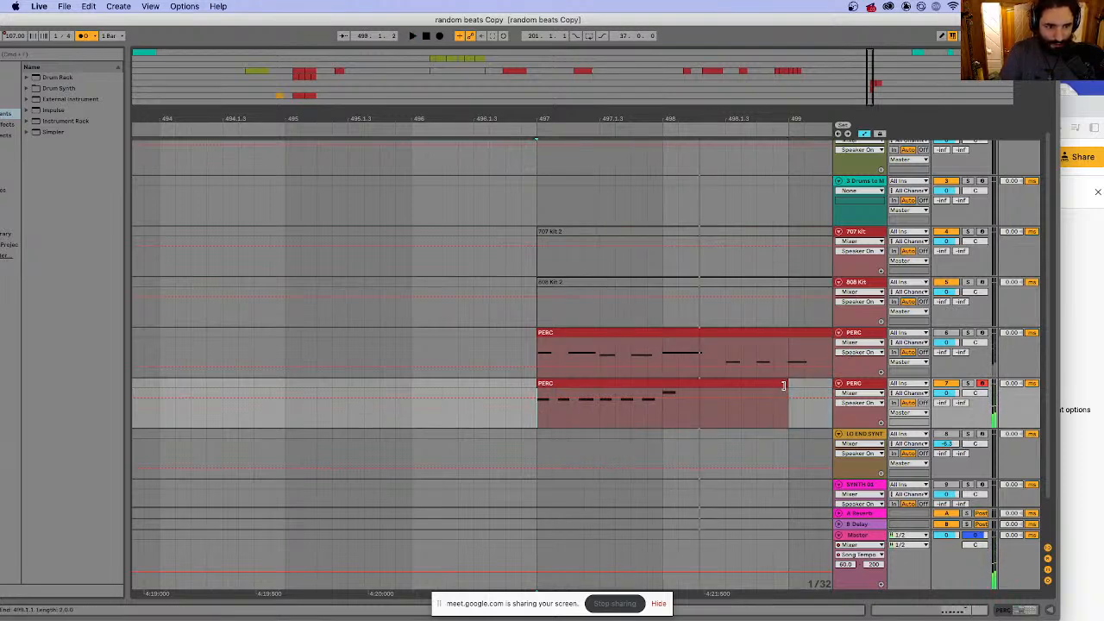
# - Shorten the bongo clip to end just past bar 498, place a copy shortly before bar 499 and play
pyautogui.moveTo(784, 386); pyautogui.dragTo(679, 386)
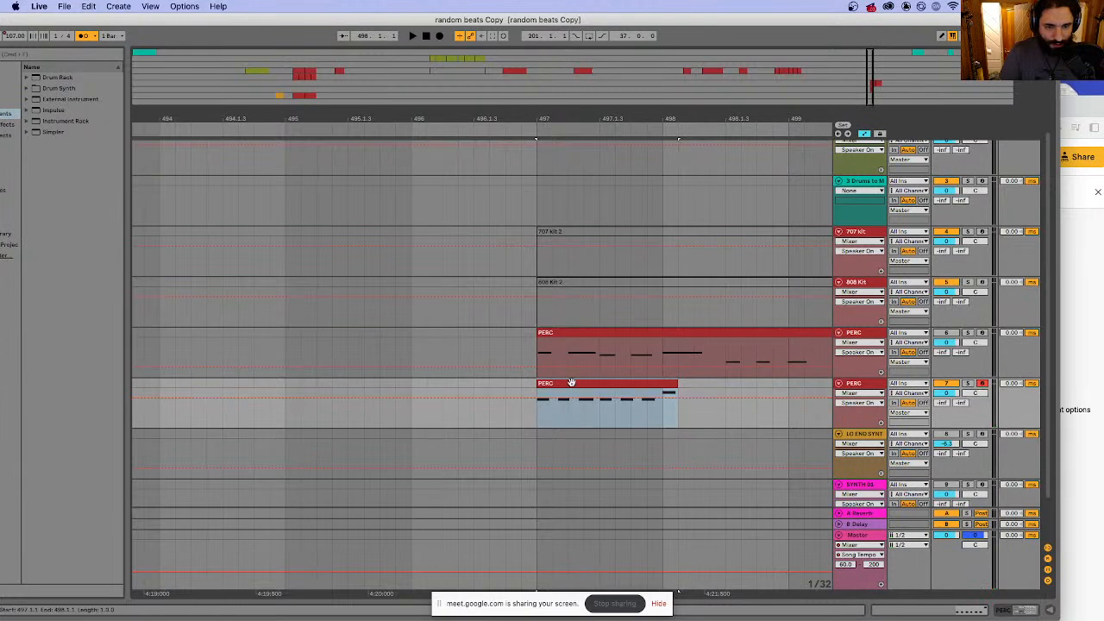
pyautogui.moveTo(571, 382); pyautogui.dragTo(799, 399)
pyautogui.click(510, 419)
pyautogui.press('space')
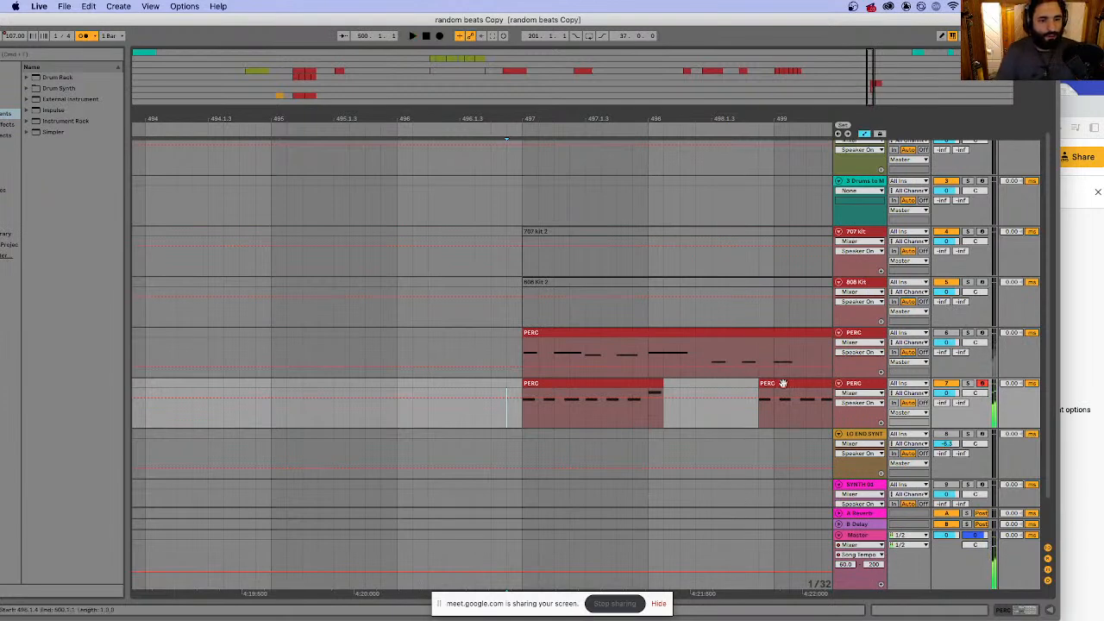
# - Move the copied bongo clip to start at bar 499 and play both PERC tracks from bar 497
pyautogui.moveTo(783, 383); pyautogui.dragTo(797, 383)
pyautogui.click(521, 421)
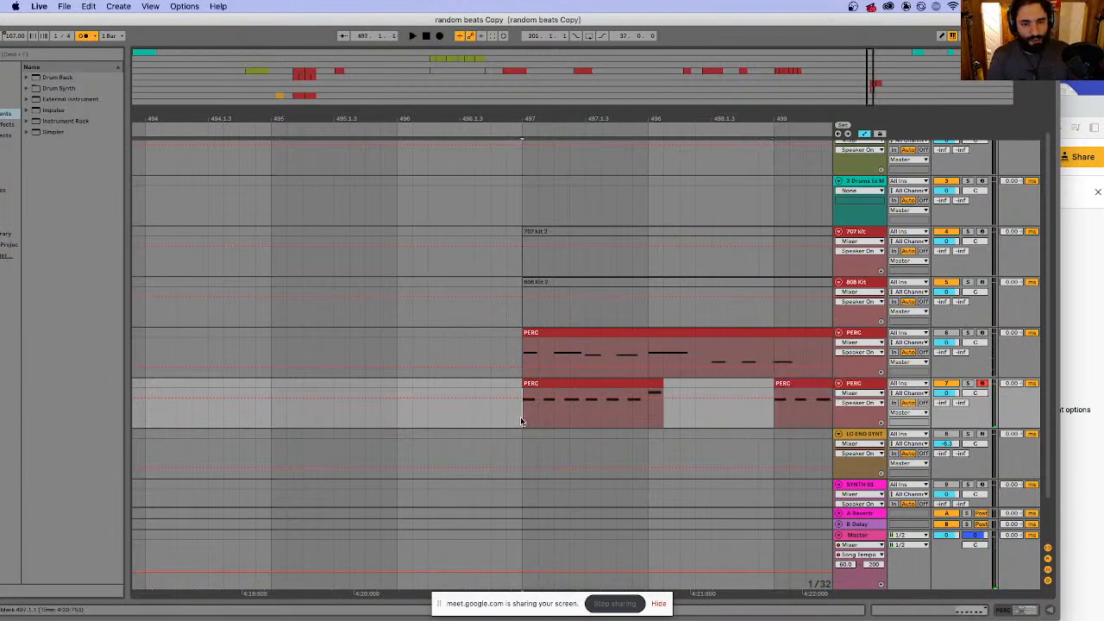
pyautogui.press('space')
pyautogui.scroll(-10, 441, 412)
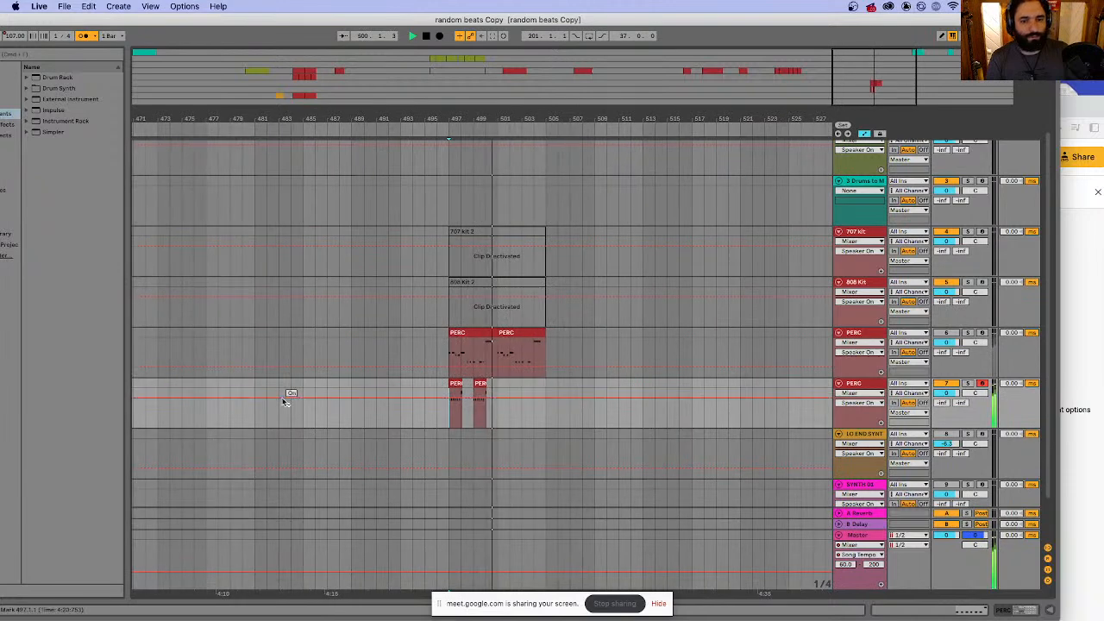
pyautogui.press('space')
# - Reactivate the 808 Kit 2 and 707 kit 2 clips and set the playback start to bar 497
pyautogui.click(517, 283)
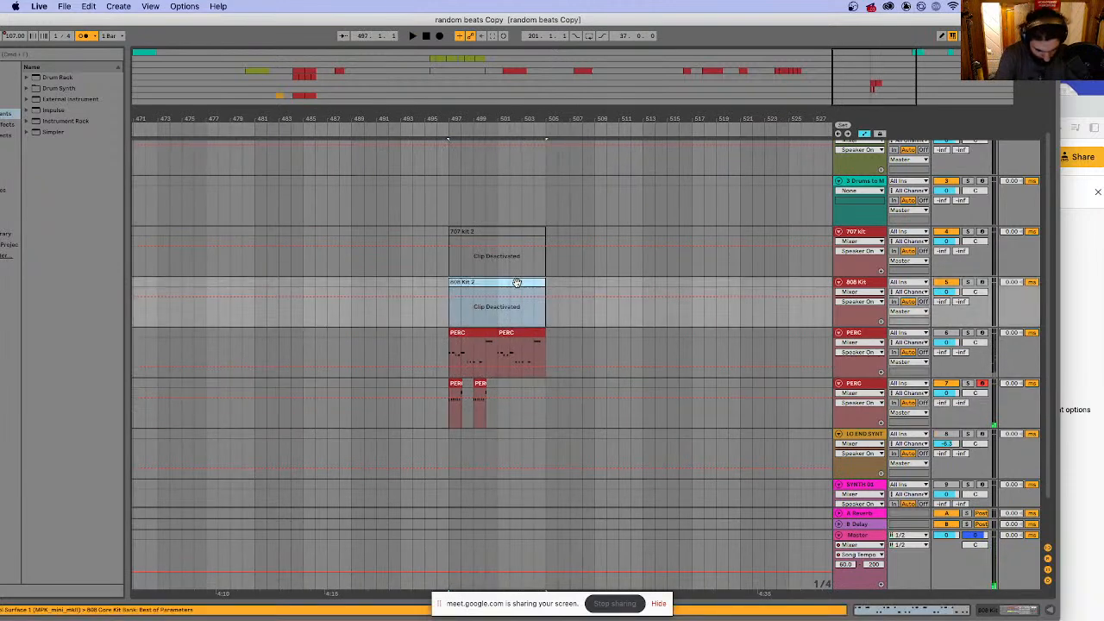
pyautogui.press('0')
pyautogui.click(497, 230)
pyautogui.press('0')
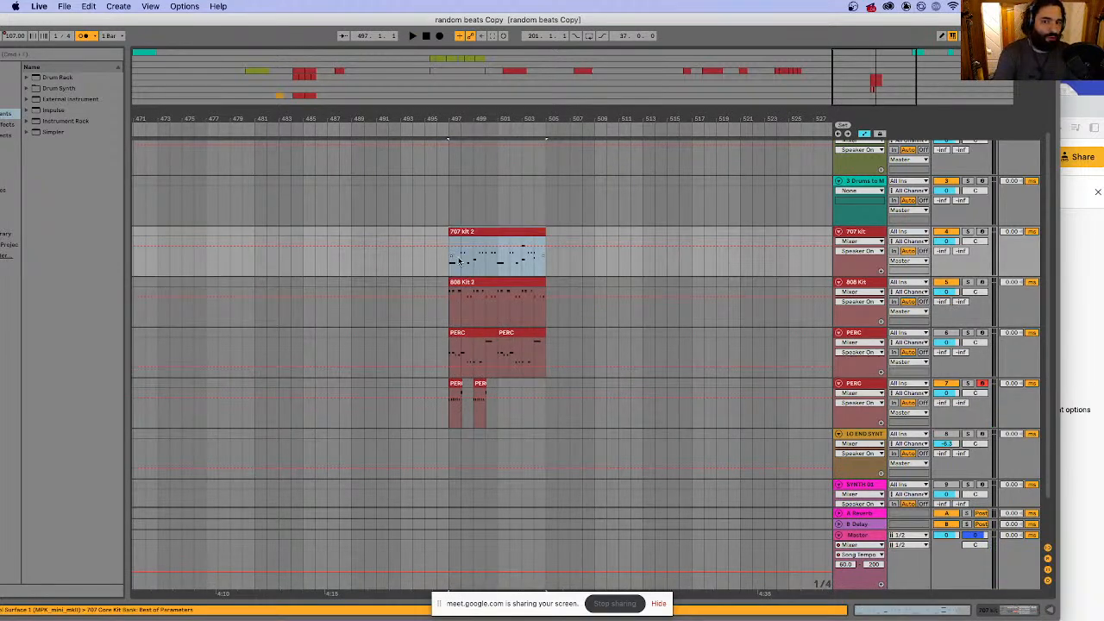
pyautogui.click(446, 275)
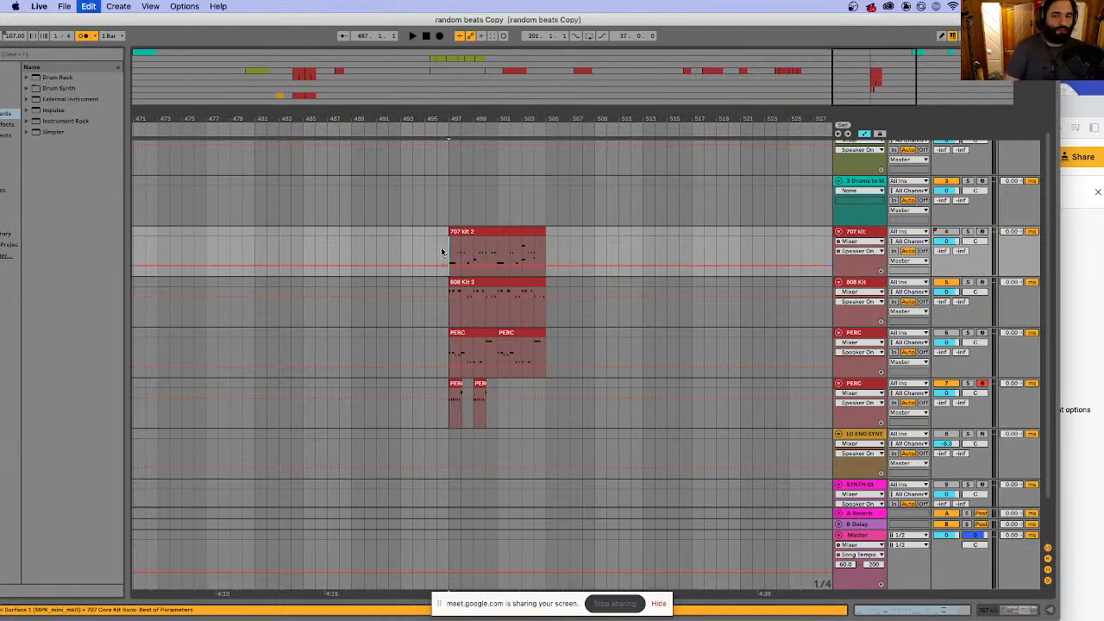
# - Play back the four drum and percussion parts from bar 496
pyautogui.click(438, 263)
pyautogui.press('space')
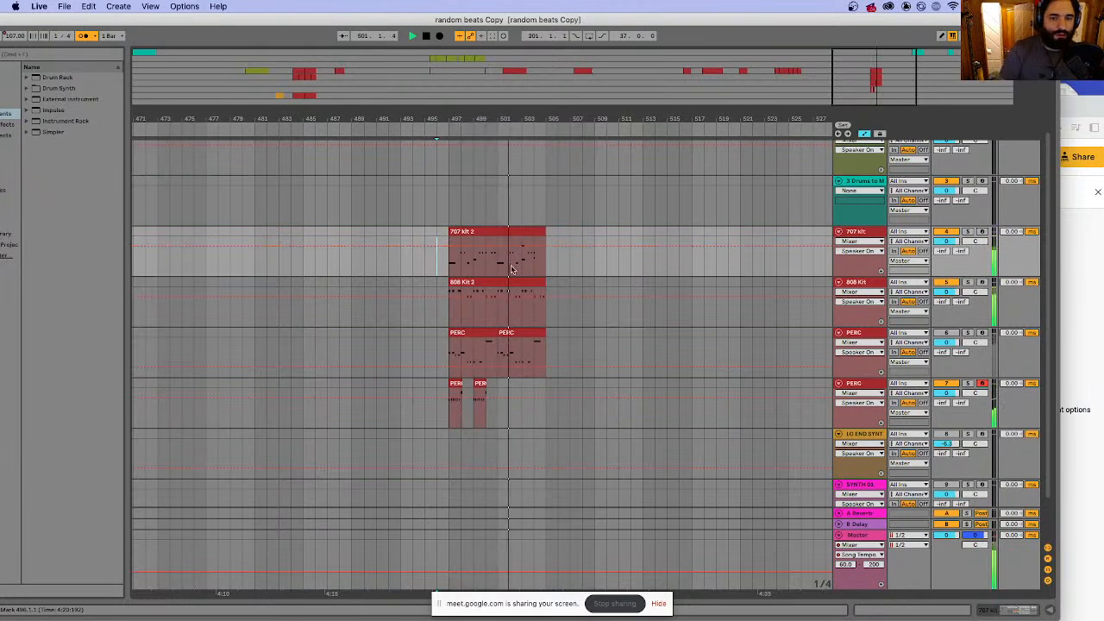
pyautogui.press('space')
# - Duplicate the short clip on the lower PERC track so its pattern repeats at bars 501 and 503
pyautogui.click(481, 385)
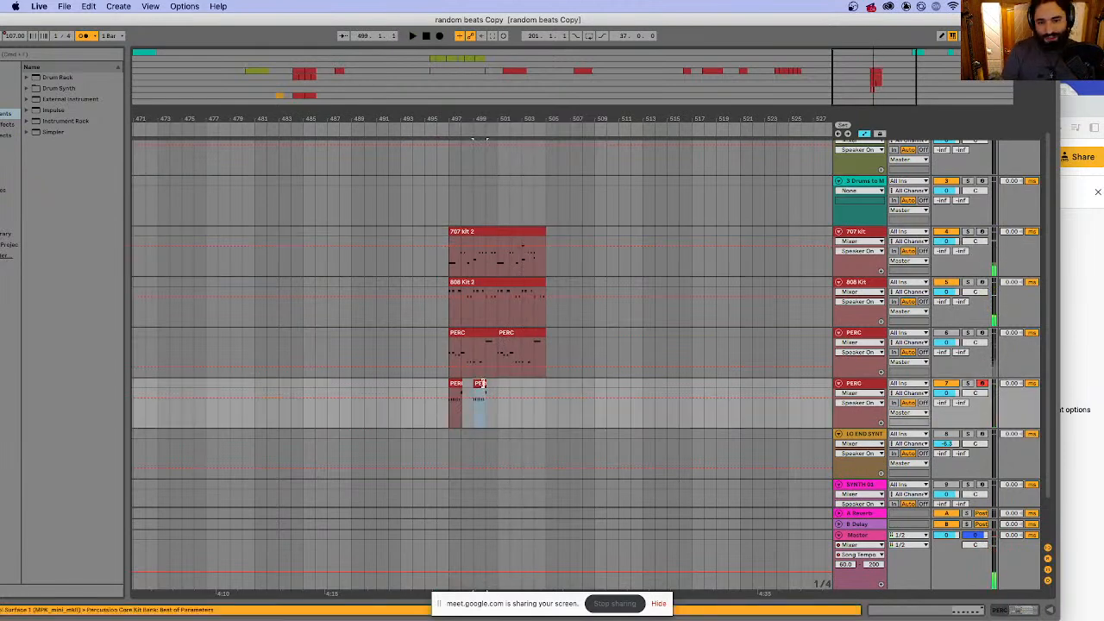
pyautogui.press('super+d')
pyautogui.moveTo(493, 385); pyautogui.dragTo(531, 388)
# - Duplicate the eight-bar block of clips on the 707 Kit, 808 Kit and both PERC tracks to bar 505
pyautogui.click(505, 254)
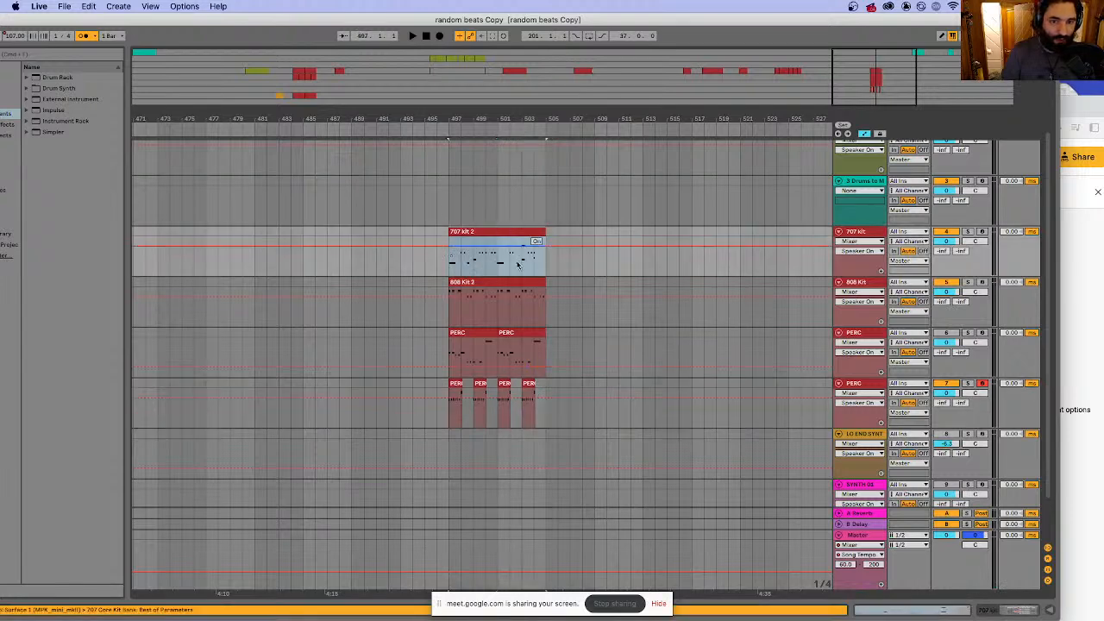
pyautogui.keyDown('shift'); pyautogui.click(517, 289); pyautogui.keyUp('shift')
pyautogui.keyDown('shift'); pyautogui.click(523, 333); pyautogui.keyUp('shift')
pyautogui.keyDown('shift'); pyautogui.click(524, 388); pyautogui.keyUp('shift')
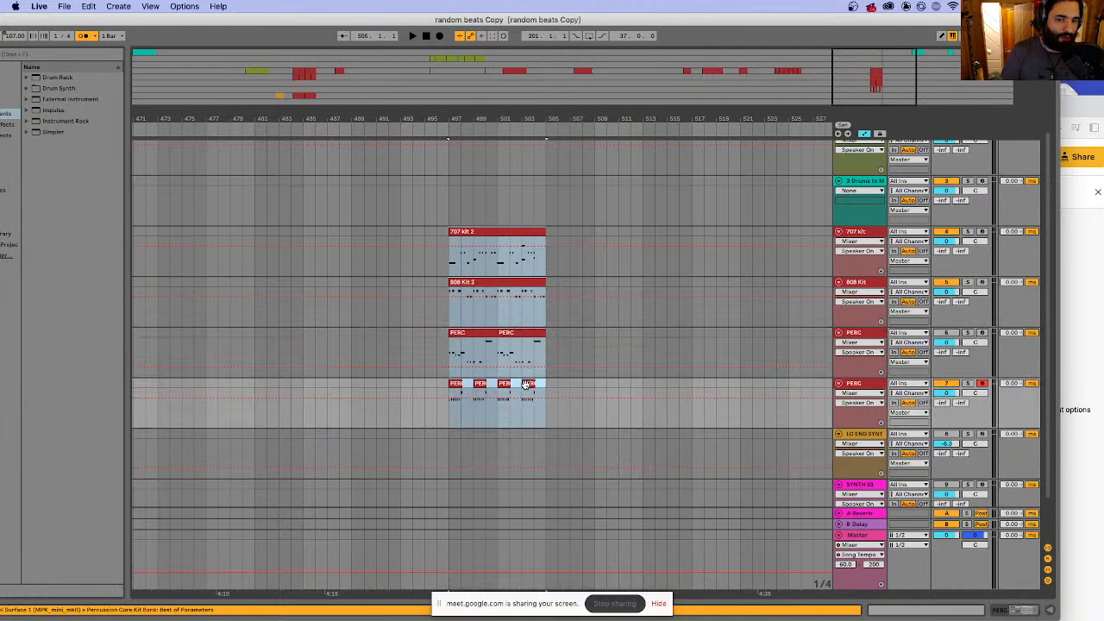
pyautogui.press('super+d')
# - Play back the 16-bar drum section from bar 497 and review its individual clips
pyautogui.click(448, 263)
pyautogui.press('space')
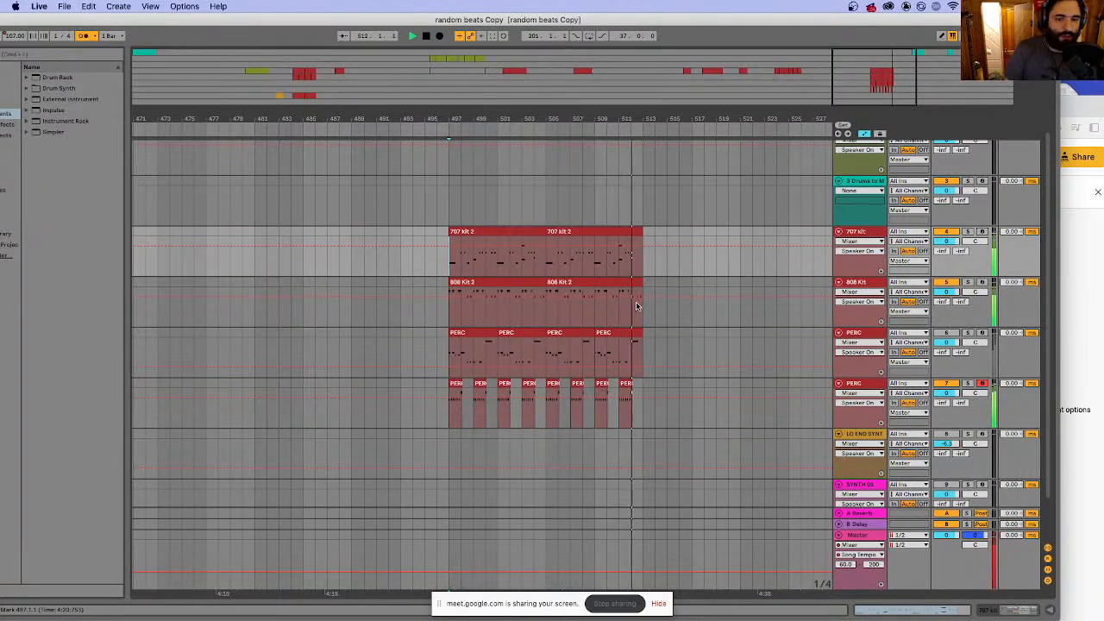
pyautogui.press('space')
pyautogui.click(506, 235)
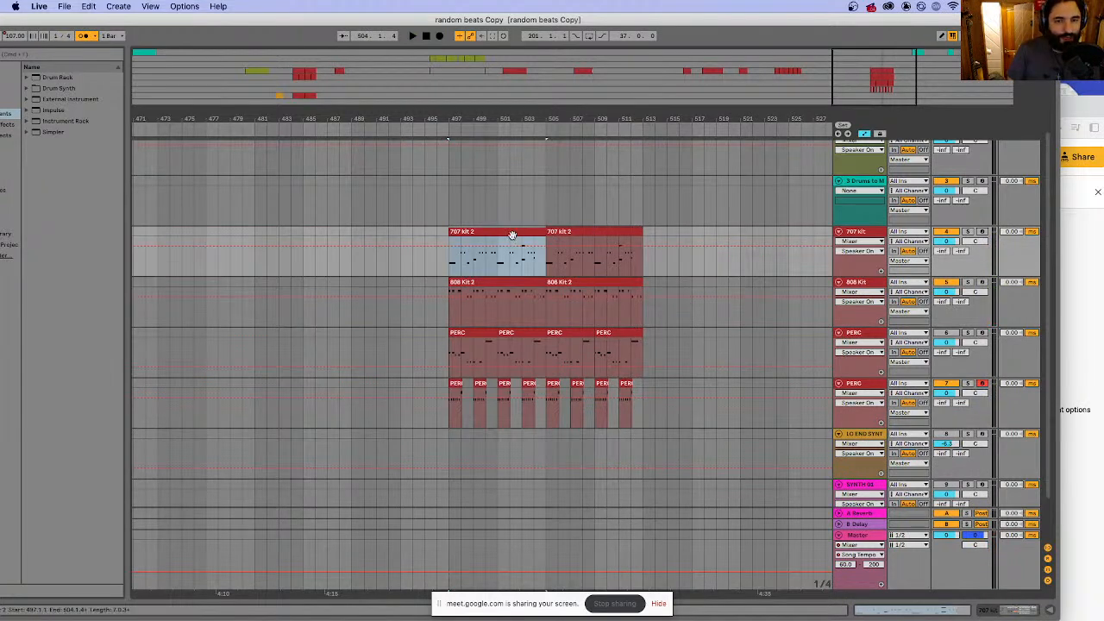
pyautogui.click(526, 284)
pyautogui.click(518, 338)
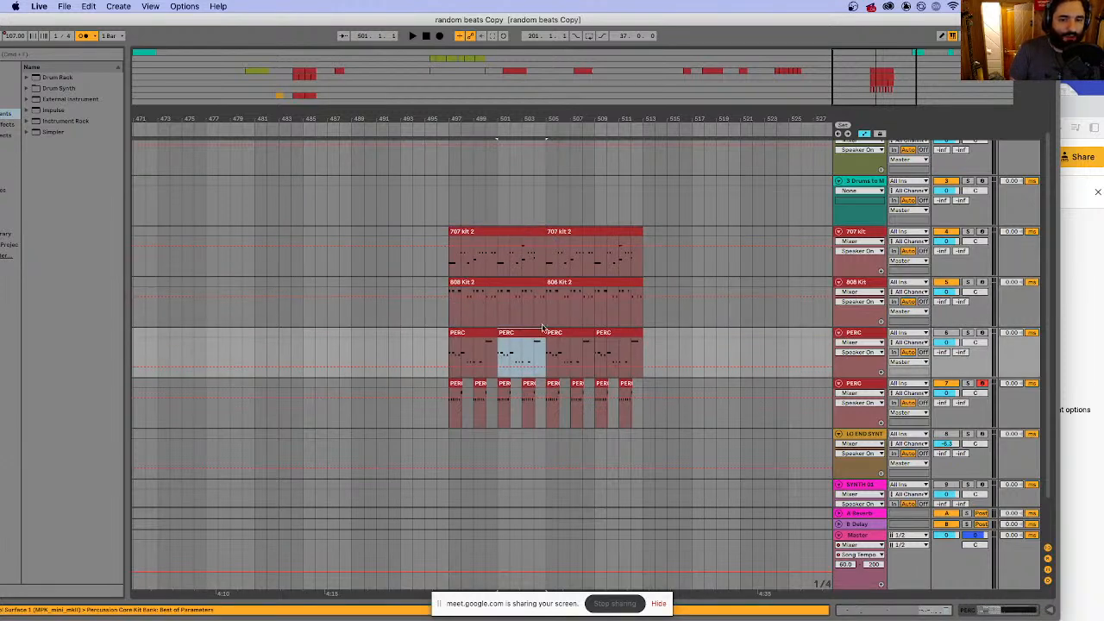
# - Duplicate the second eight-bar block on all four drum tracks twice, extending the arrangement to bar 529
pyautogui.moveTo(555, 229); pyautogui.dragTo(625, 389)
pyautogui.press('Delete')
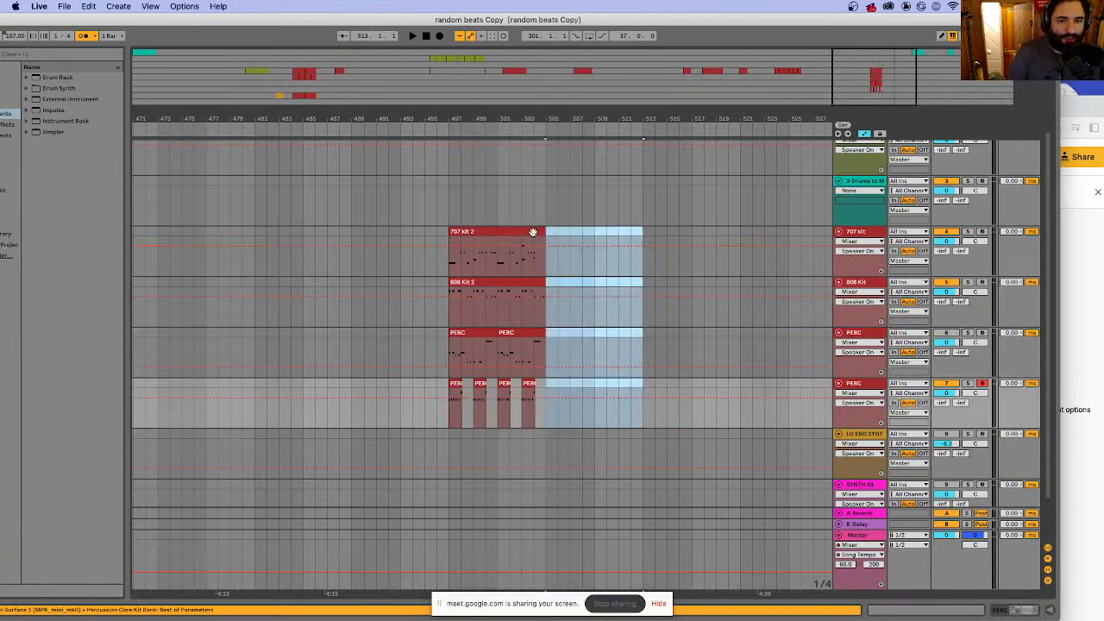
pyautogui.press('super+z')
pyautogui.press('super+d')
pyautogui.press('super+d')
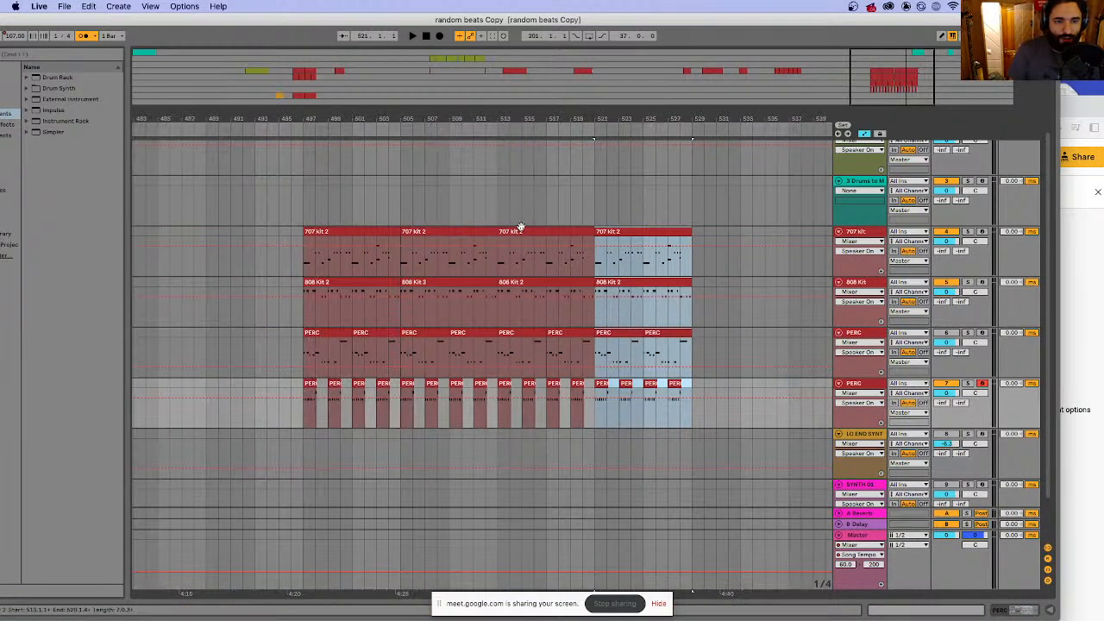
# - Deactivate the 808 Kit clip and all clips on both PERC tracks in bars 497 to 505
pyautogui.click(384, 297)
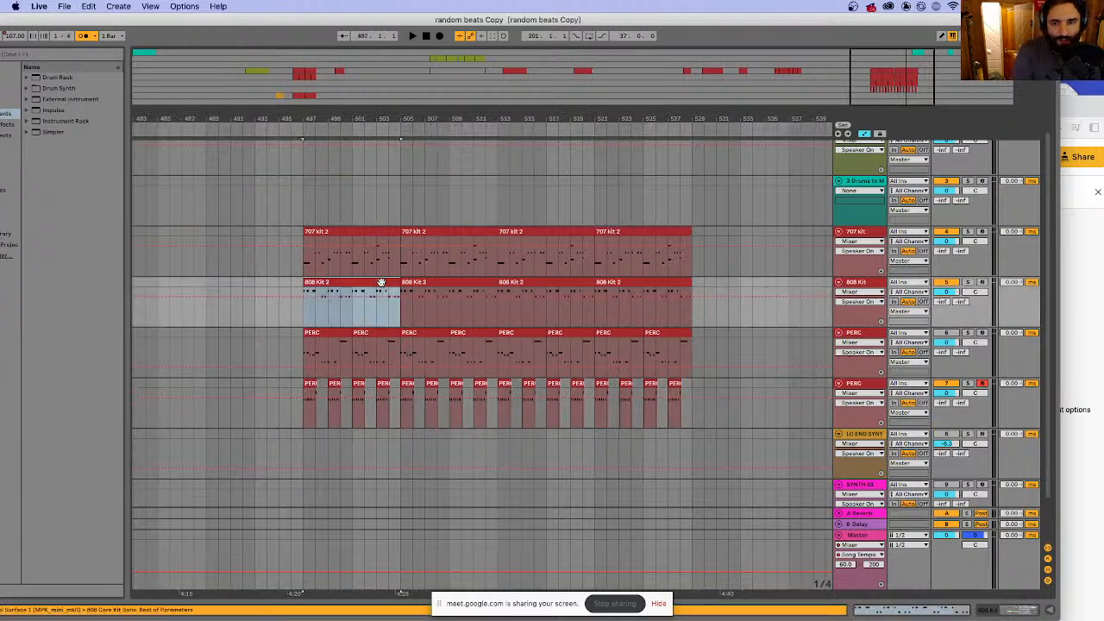
pyautogui.press('0')
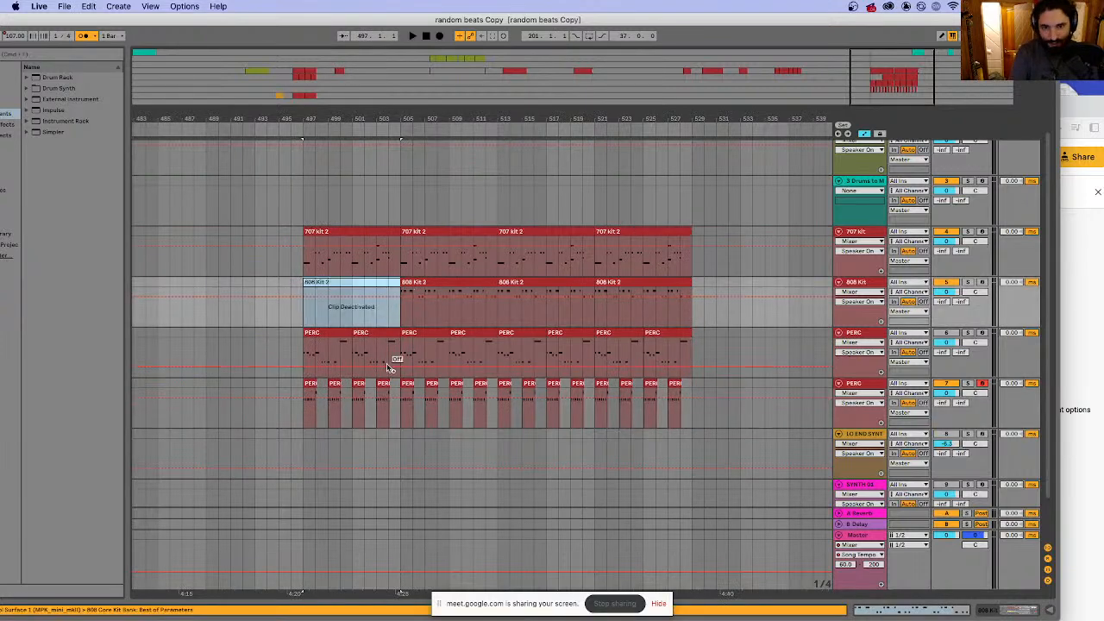
pyautogui.click(390, 334)
pyautogui.press('0')
pyautogui.click(342, 334)
pyautogui.press('0')
pyautogui.click(316, 388)
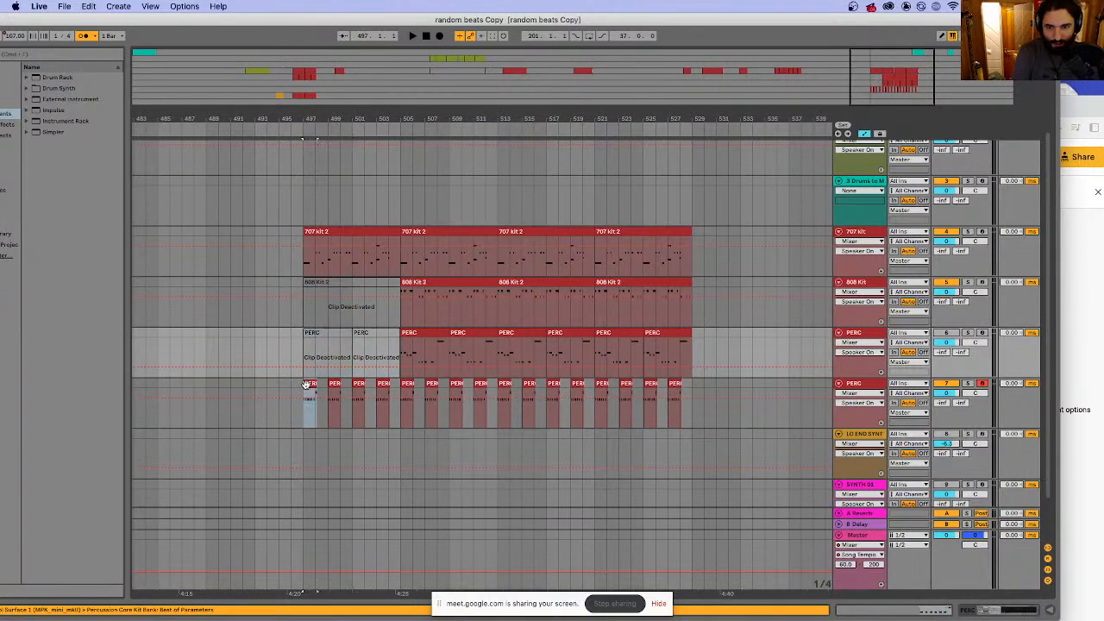
pyautogui.keyDown('shift'); pyautogui.click(384, 386); pyautogui.keyUp('shift')
pyautogui.press('0')
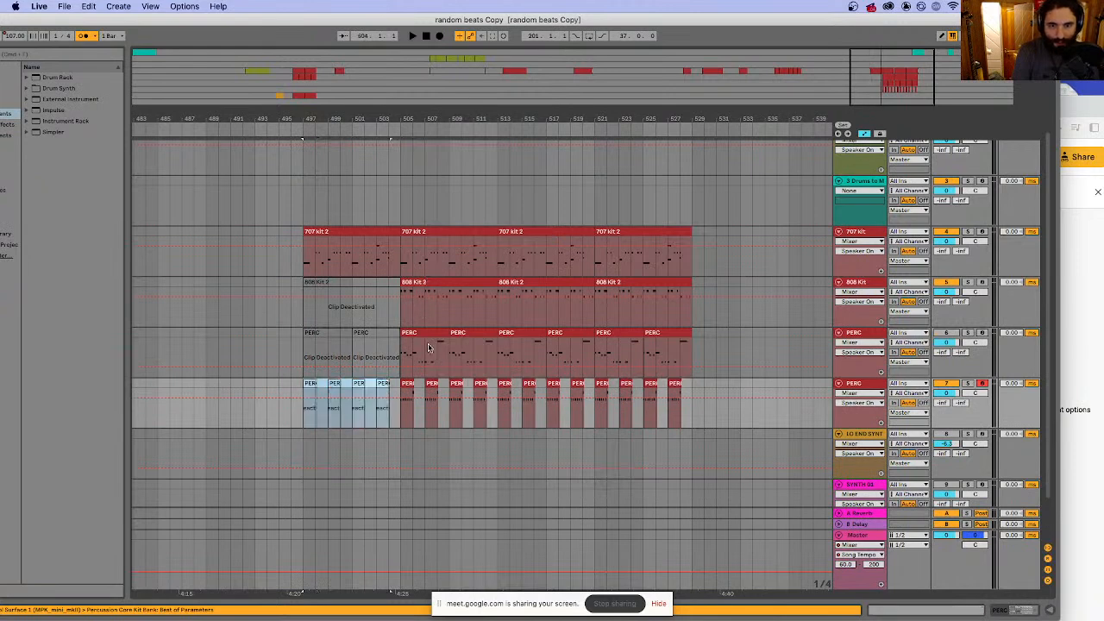
# - Deactivate the clips on both PERC tracks in the second block, bars 505 to 513
pyautogui.click(429, 348)
pyautogui.keyDown('shift'); pyautogui.click(471, 345); pyautogui.keyUp('shift')
pyautogui.press('0')
pyautogui.click(479, 390)
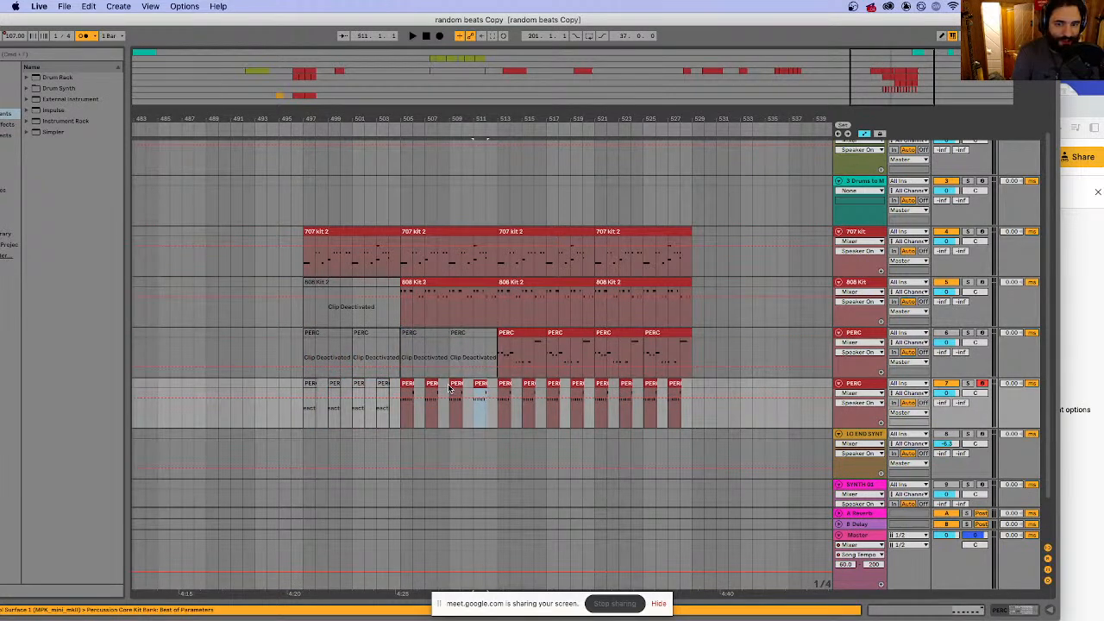
pyautogui.keyDown('shift'); pyautogui.click(455, 385); pyautogui.keyUp('shift')
pyautogui.keyDown('shift'); pyautogui.click(428, 384); pyautogui.keyUp('shift')
pyautogui.keyDown('shift'); pyautogui.click(409, 383); pyautogui.keyUp('shift')
pyautogui.press('0')
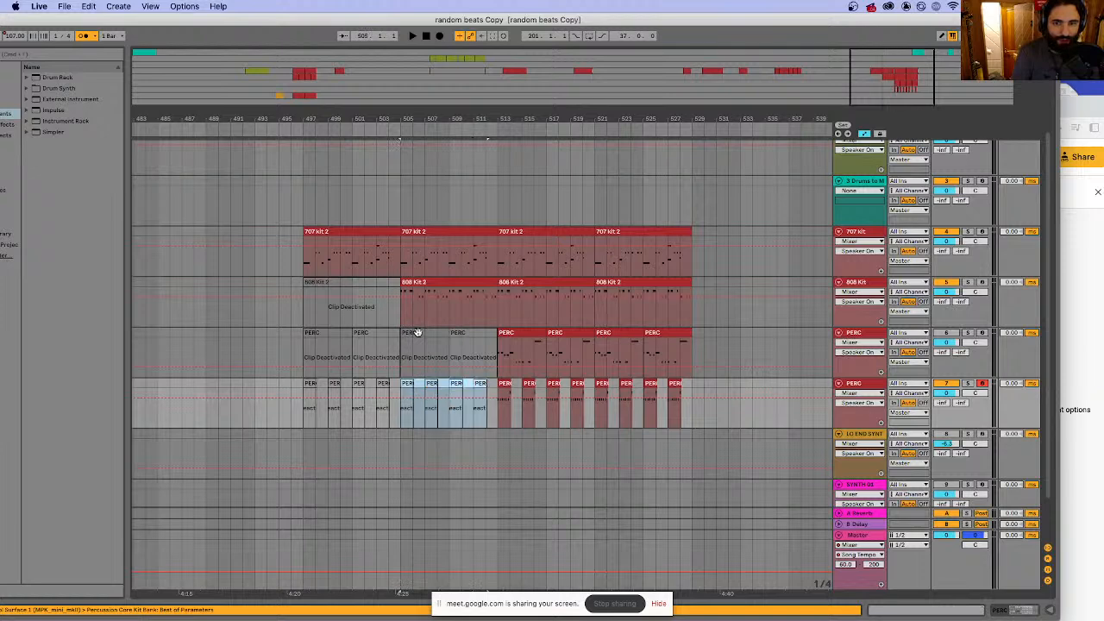
# - Deactivate the four lower PERC track clips in the third block, bars 513 to 521
pyautogui.click(357, 231)
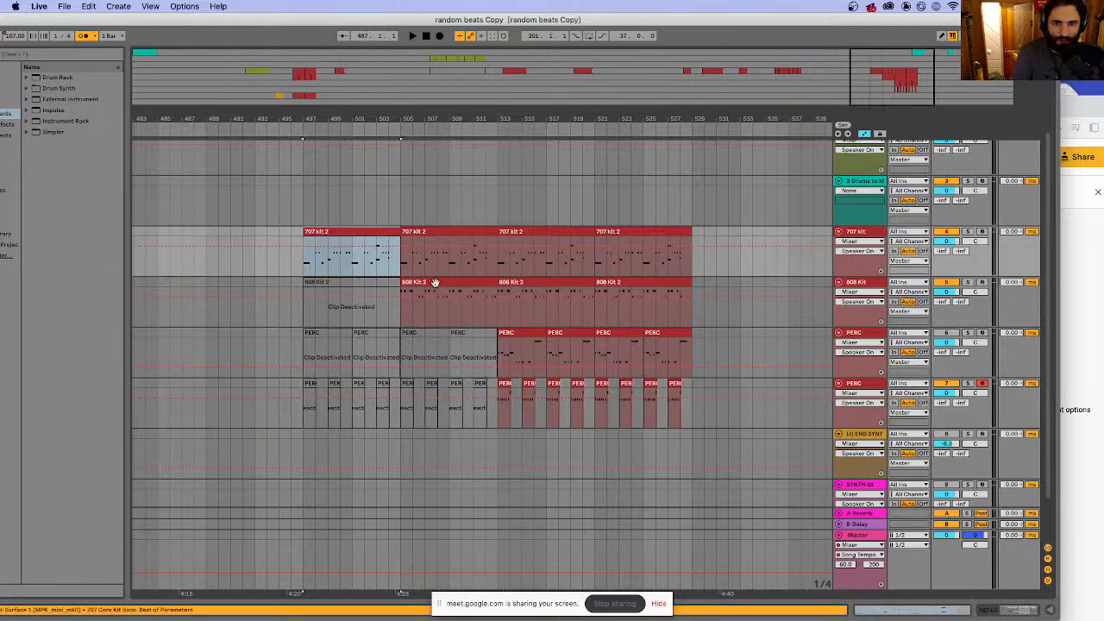
pyautogui.click(433, 284)
pyautogui.click(506, 384)
pyautogui.press('0')
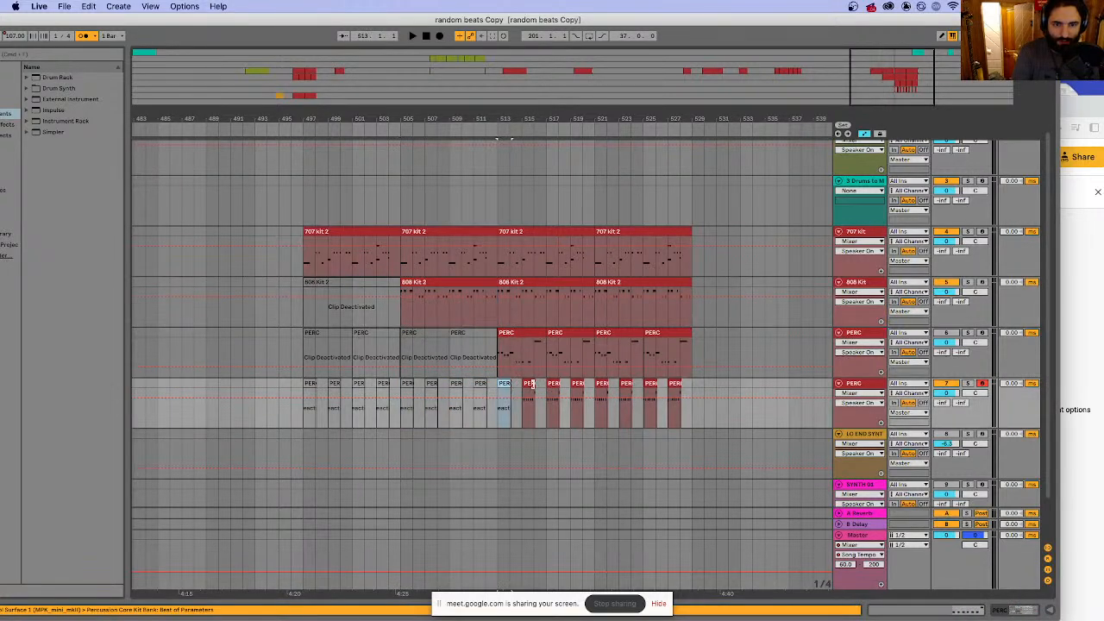
pyautogui.click(528, 384)
pyautogui.press('0')
pyautogui.click(552, 385)
pyautogui.press('0')
pyautogui.click(580, 385)
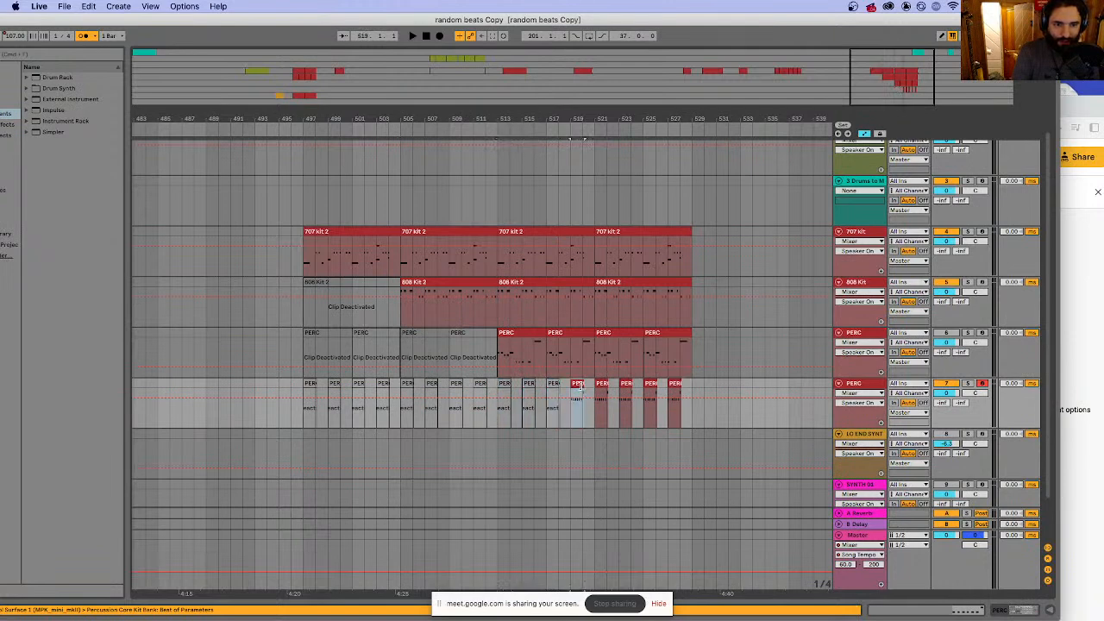
# - Loop the whole drum section from bar 497 to bar 529 and start playback
pyautogui.click(369, 221)
pyautogui.click(371, 231)
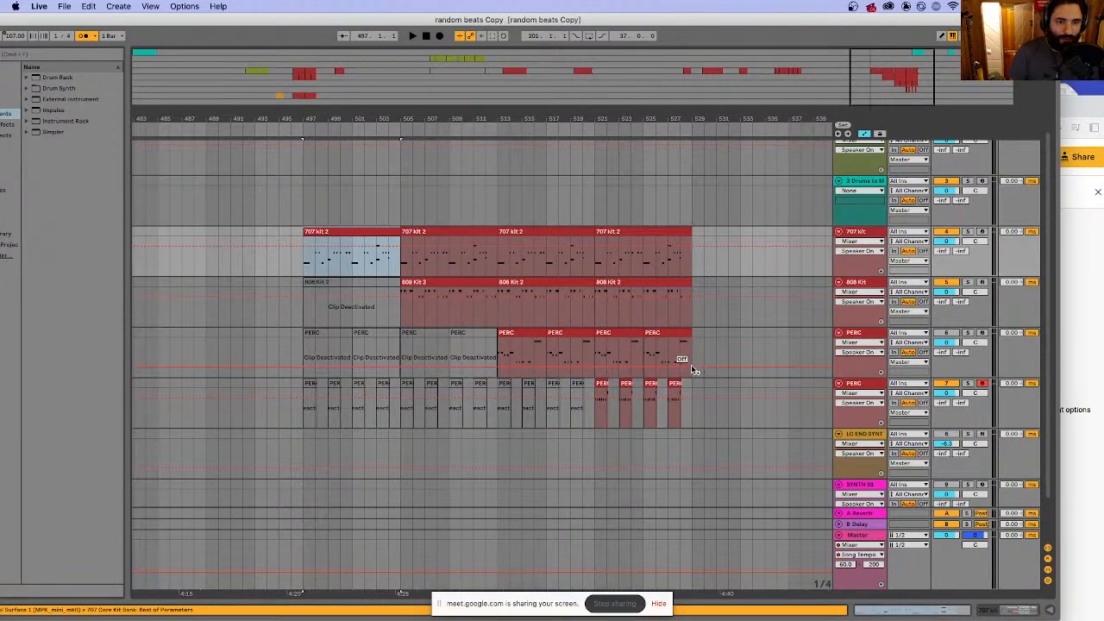
pyautogui.keyDown('shift'); pyautogui.click(691, 343); pyautogui.keyUp('shift')
pyautogui.press('super+l')
pyautogui.press('space')
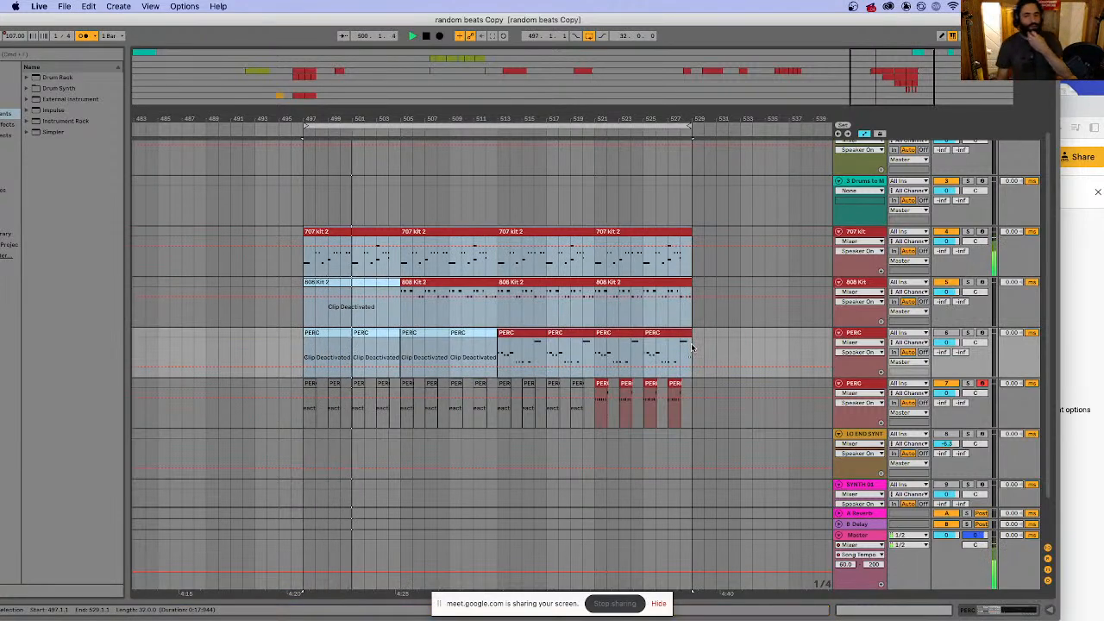
# - Listen to the layered build-up, restarting playback from bar 509 on the 808 Kit track
pyautogui.click(417, 308)
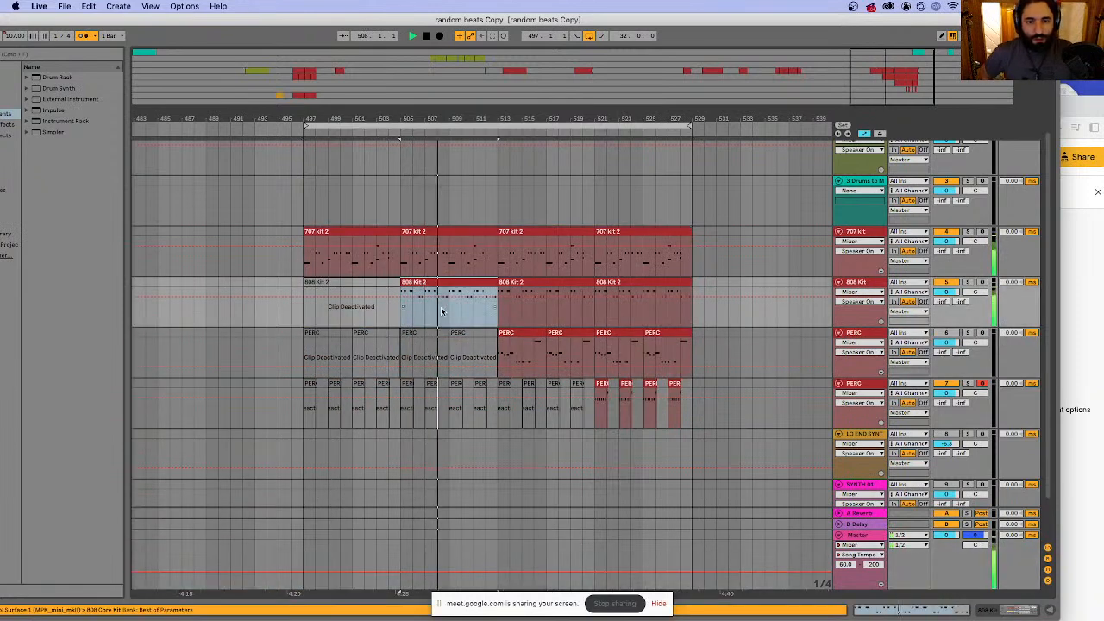
pyautogui.click(449, 318)
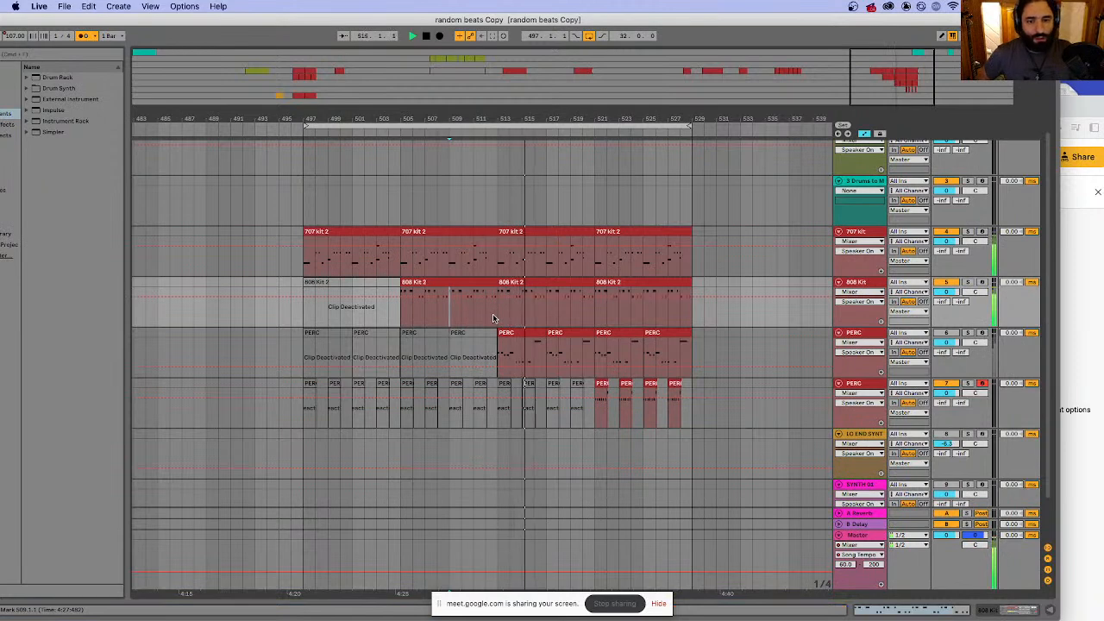
pyautogui.press('space')
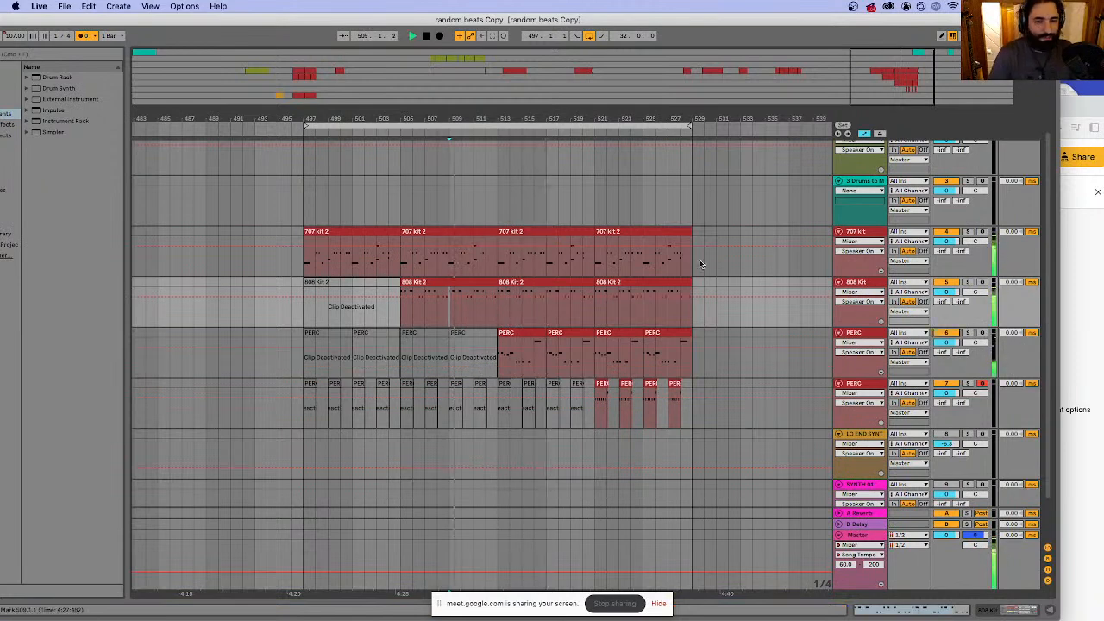
pyautogui.press('space')
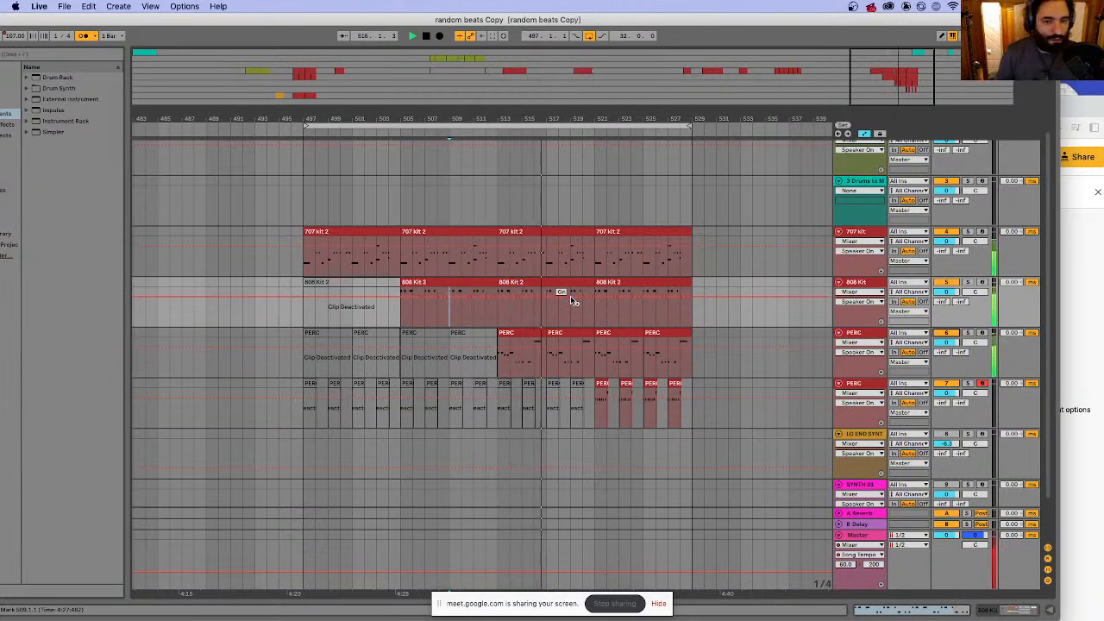
pyautogui.click(582, 360)
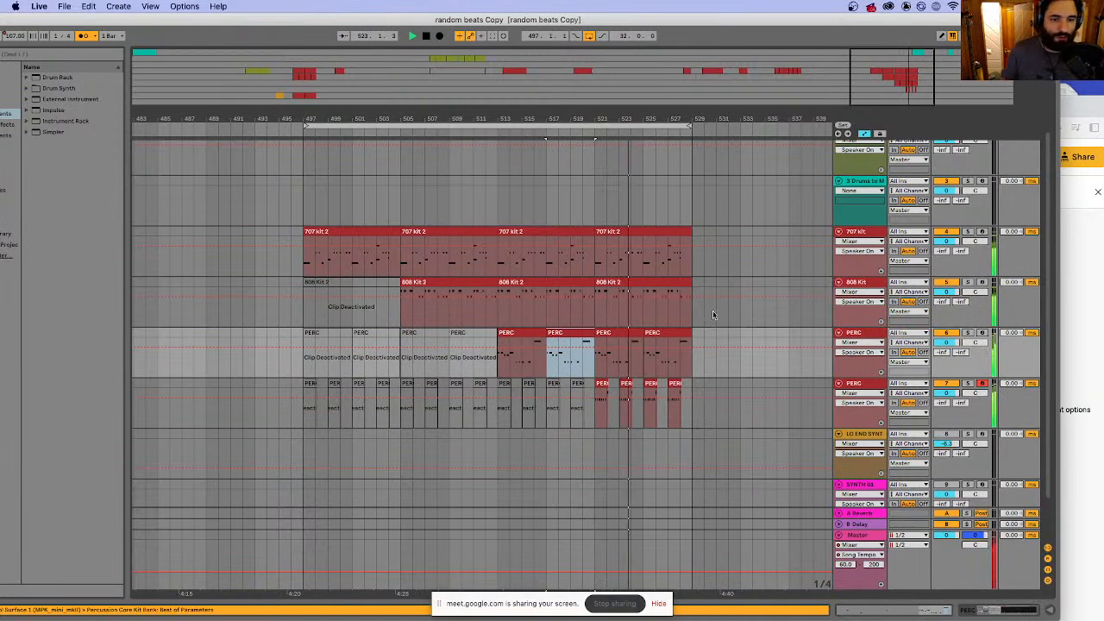
# - Stop playback and duplicate the last four active clips on the lower PERC track into bars 529 to 537
pyautogui.moveTo(699, 392); pyautogui.dragTo(596, 395)
pyautogui.press('space')
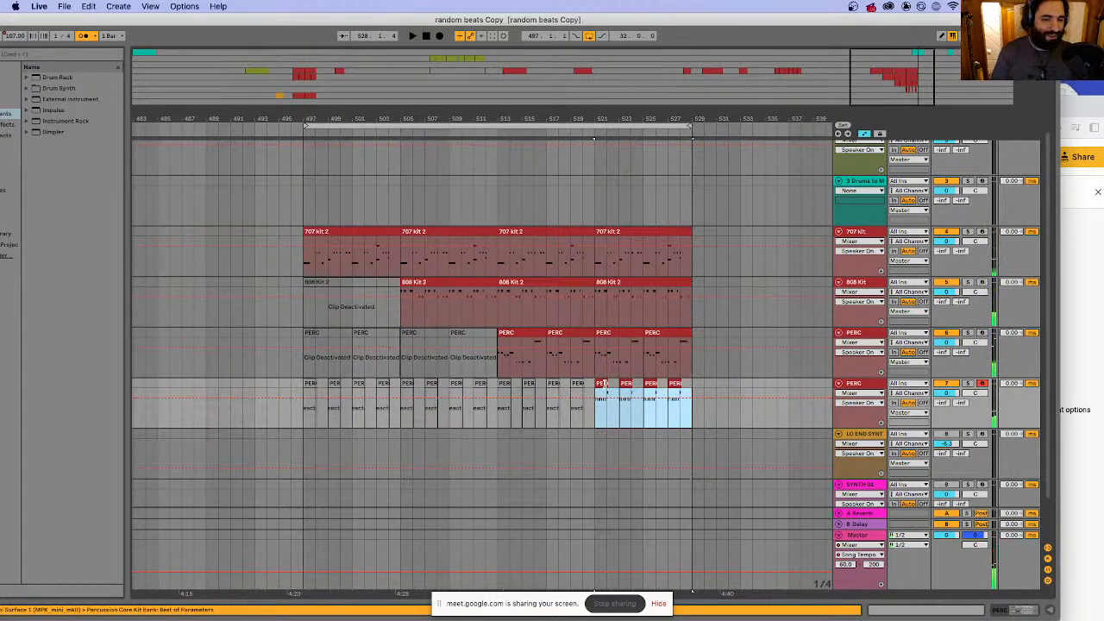
pyautogui.press('super+d')
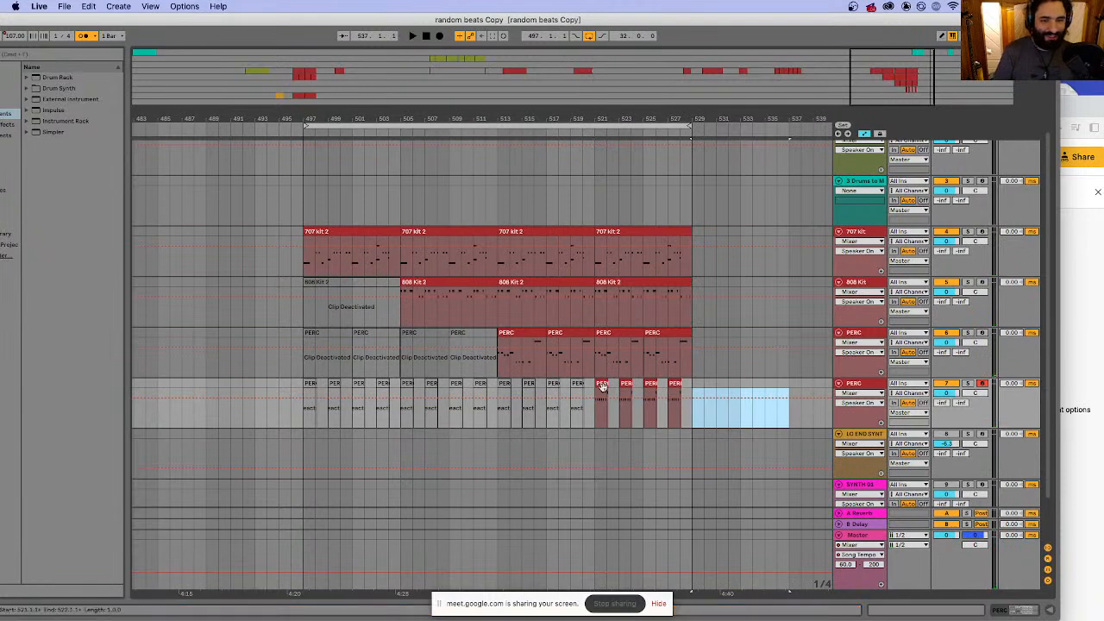
pyautogui.moveTo(602, 387); pyautogui.dragTo(688, 387)
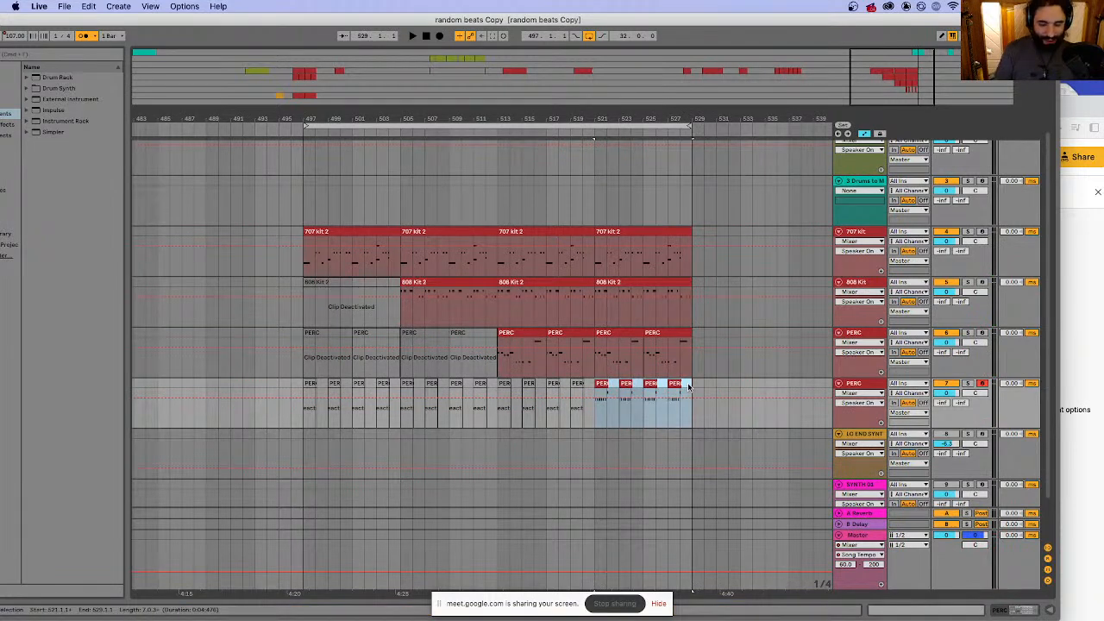
pyautogui.press('super+d')
# - Extend the loop's end to bar 537 and play through the arrangement to the percussion-only ending
pyautogui.click(595, 209)
pyautogui.press('space')
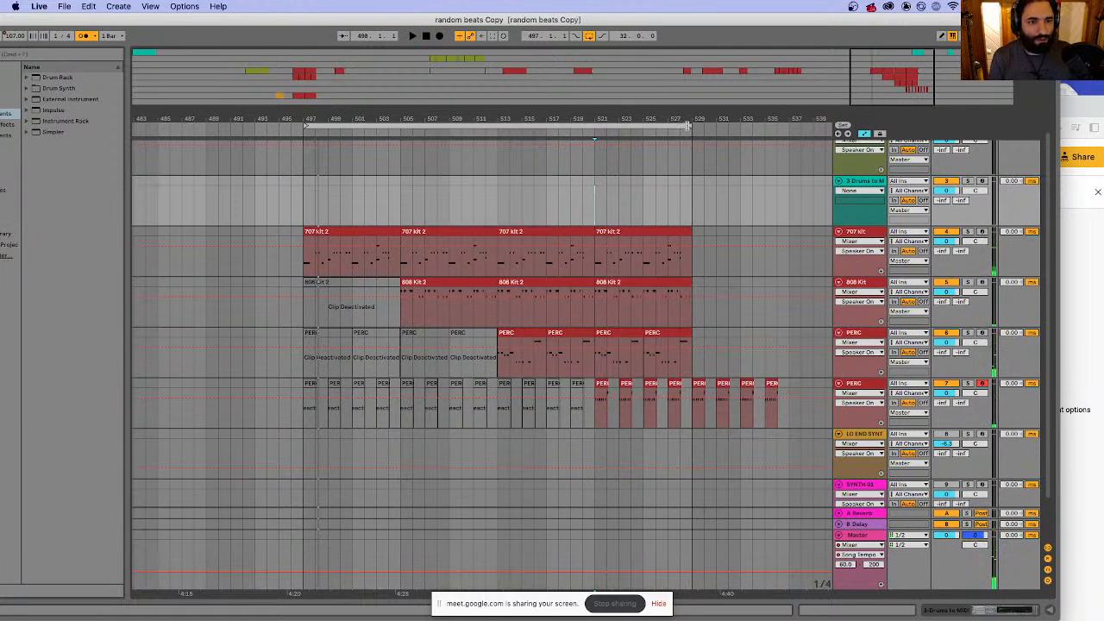
pyautogui.moveTo(688, 126); pyautogui.dragTo(789, 126)
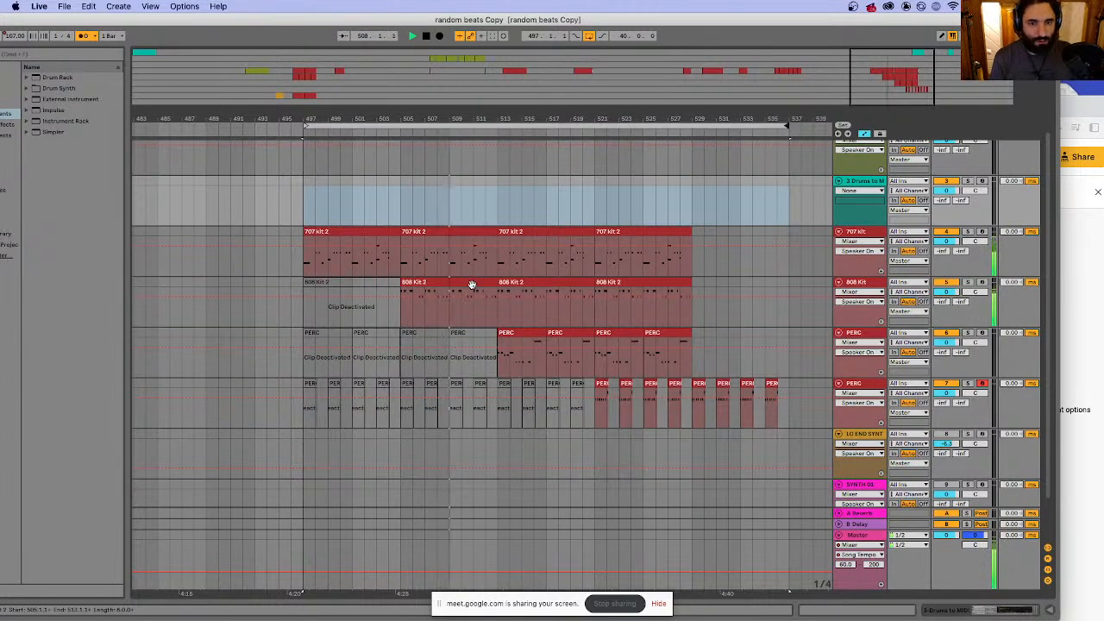
pyautogui.click(496, 369)
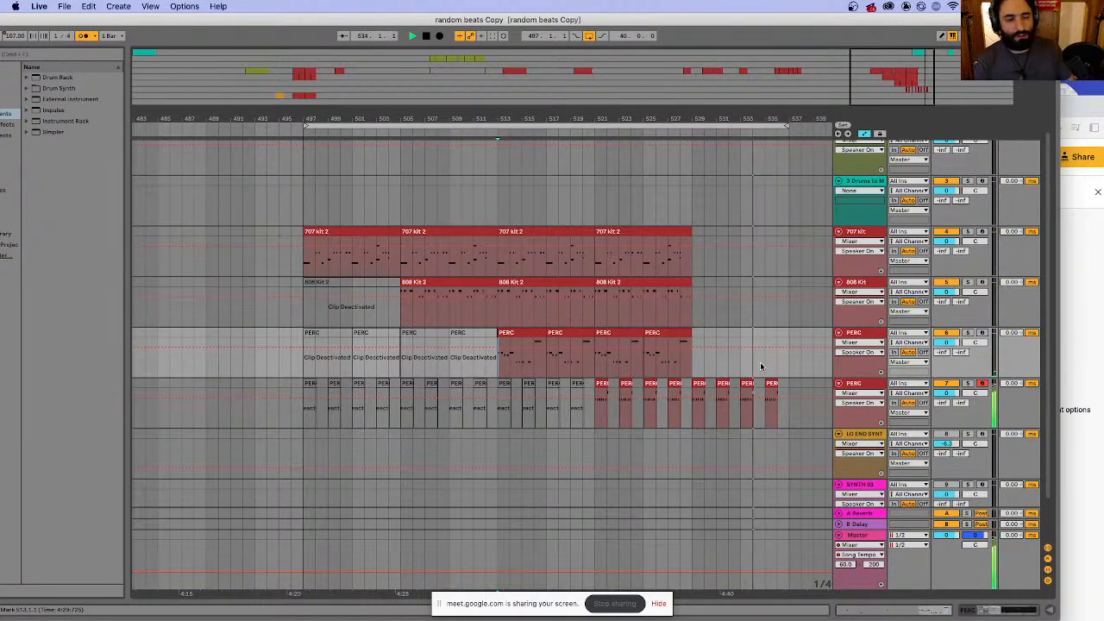
pyautogui.press('space')
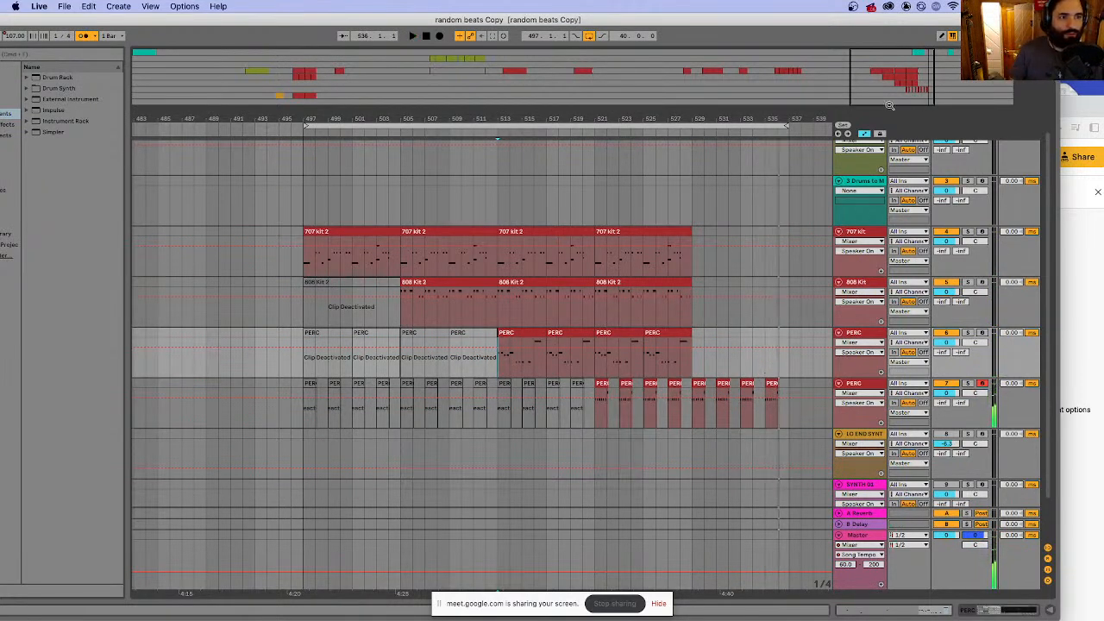
pyautogui.moveTo(884, 105); pyautogui.dragTo(885, 128)
pyautogui.moveTo(717, 106); pyautogui.dragTo(758, 2)
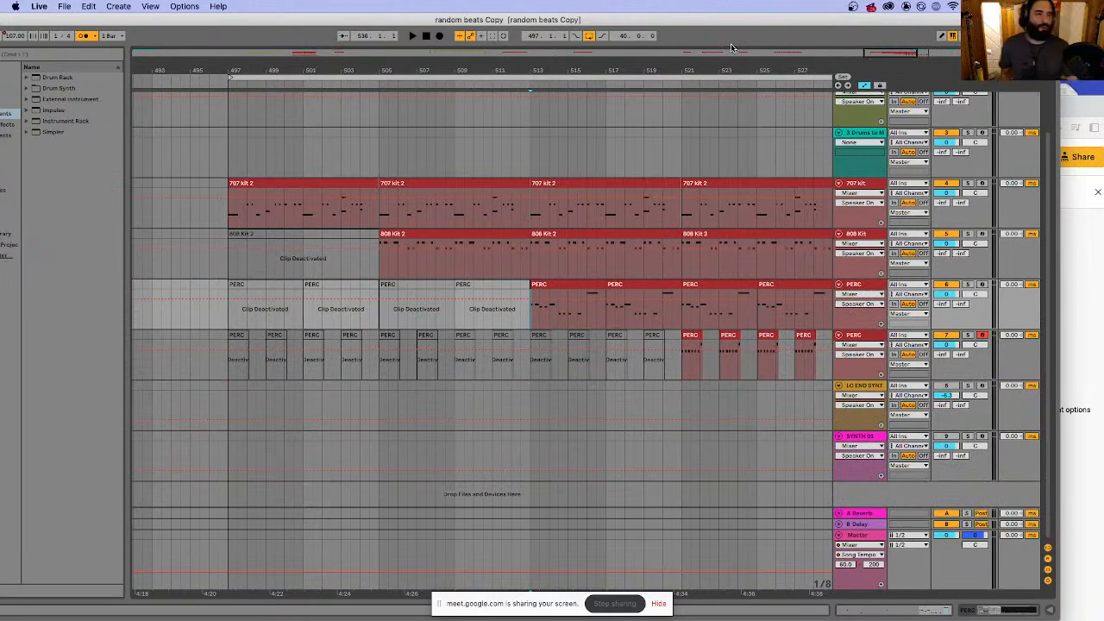
# - Switch to the Growing Beats slide presentation in Brave and maximize its window
pyautogui.press('super+Tab')
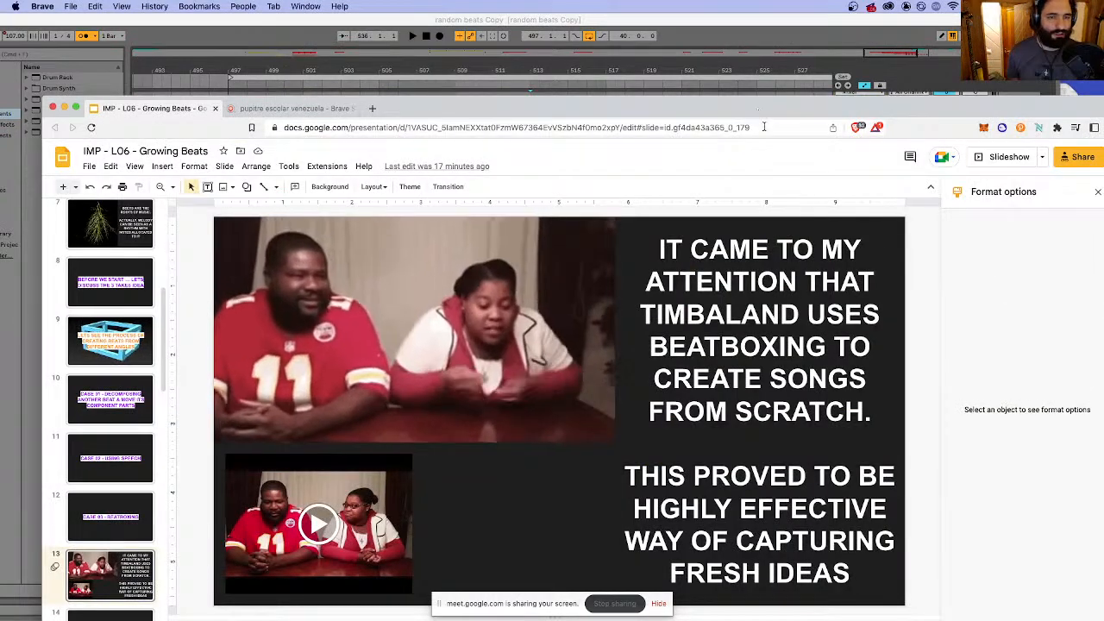
pyautogui.doubleClick(740, 109)
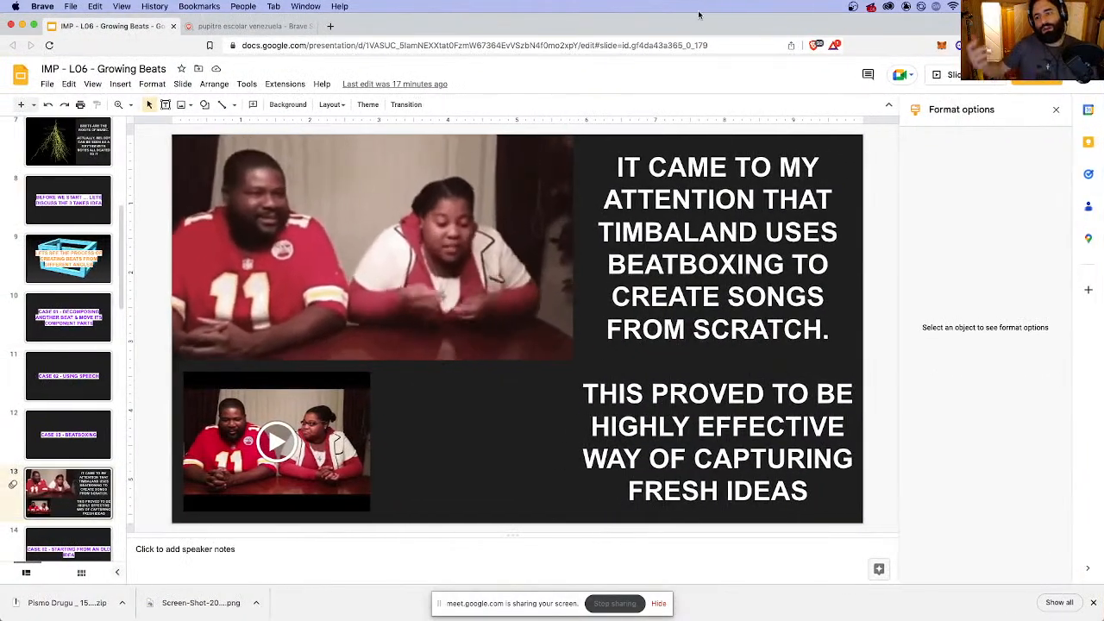
# - Show slide 14, "CASE 02 - STARTING FROM AN OLD IDEA", of the presentation
pyautogui.scroll(-5, 111, 393)
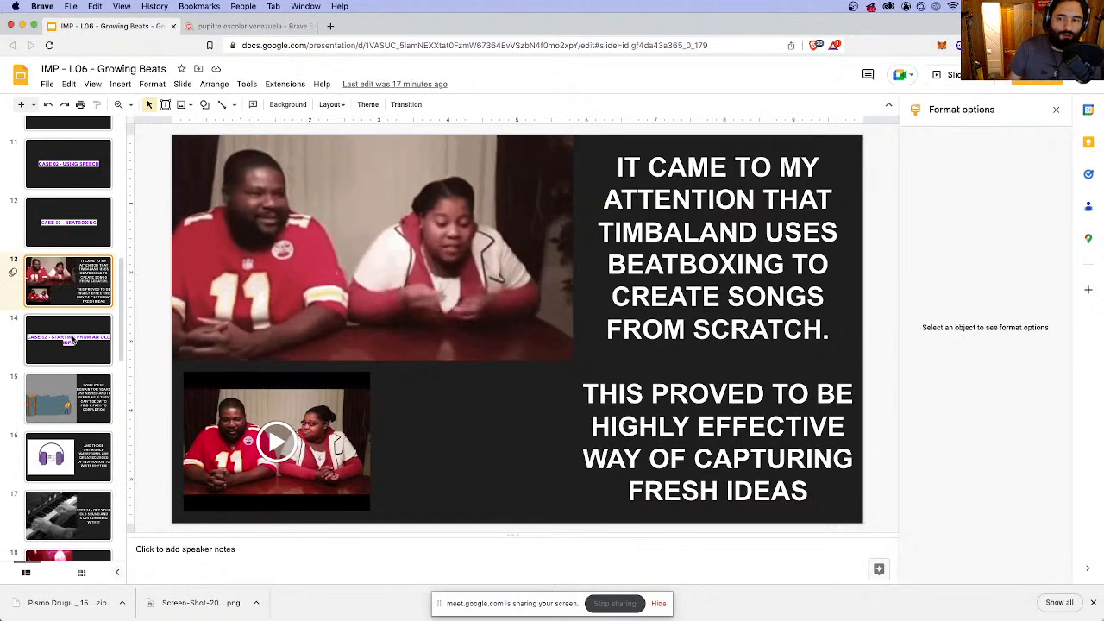
pyautogui.click(105, 338)
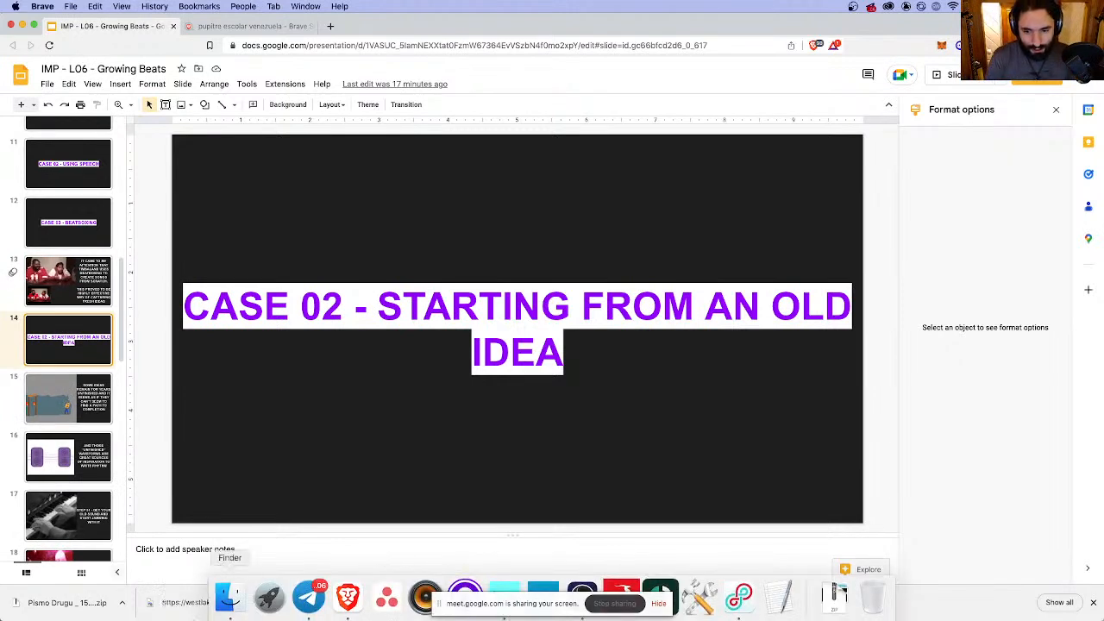
# - Switch to Finder, search this Mac for "markiza" and widen the results column to show the full file names
pyautogui.click(226, 598)
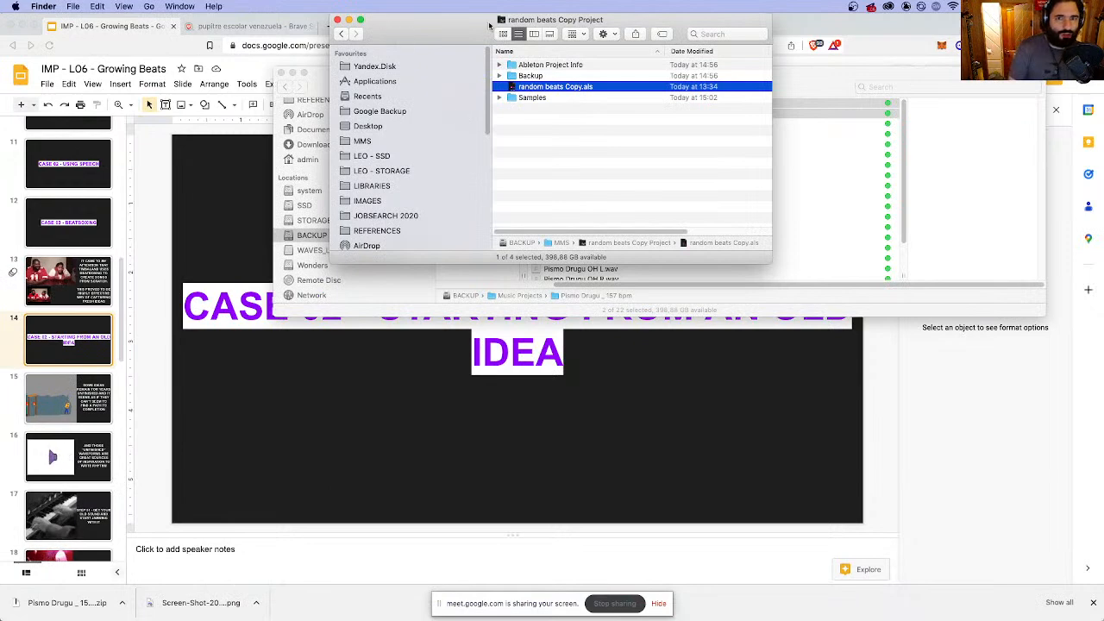
pyautogui.click(339, 36)
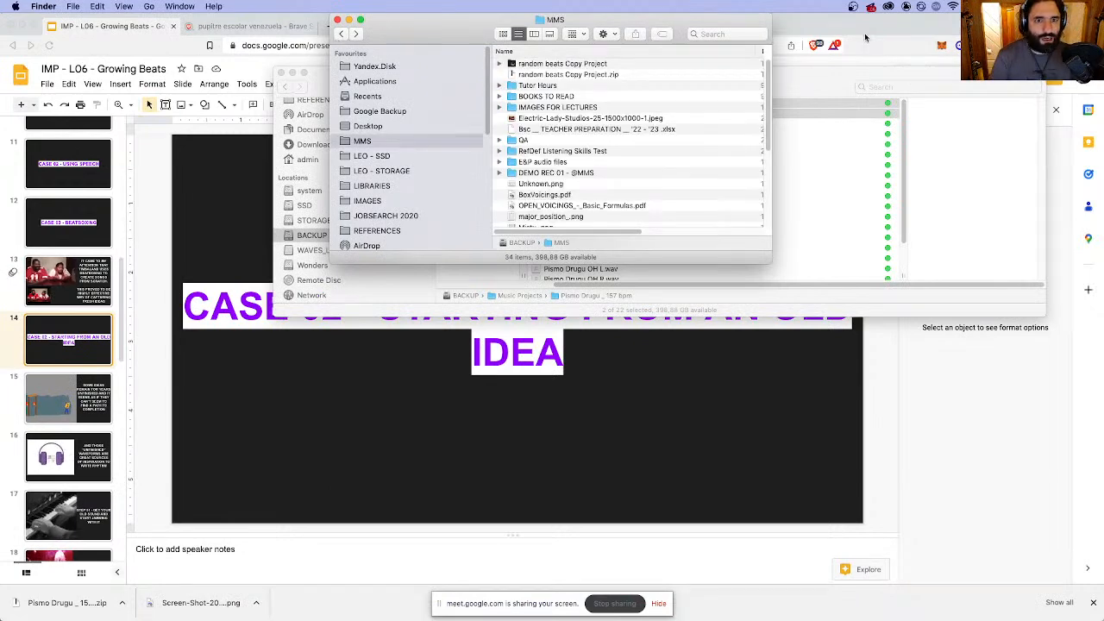
pyautogui.click(722, 35)
pyautogui.write('markiza')
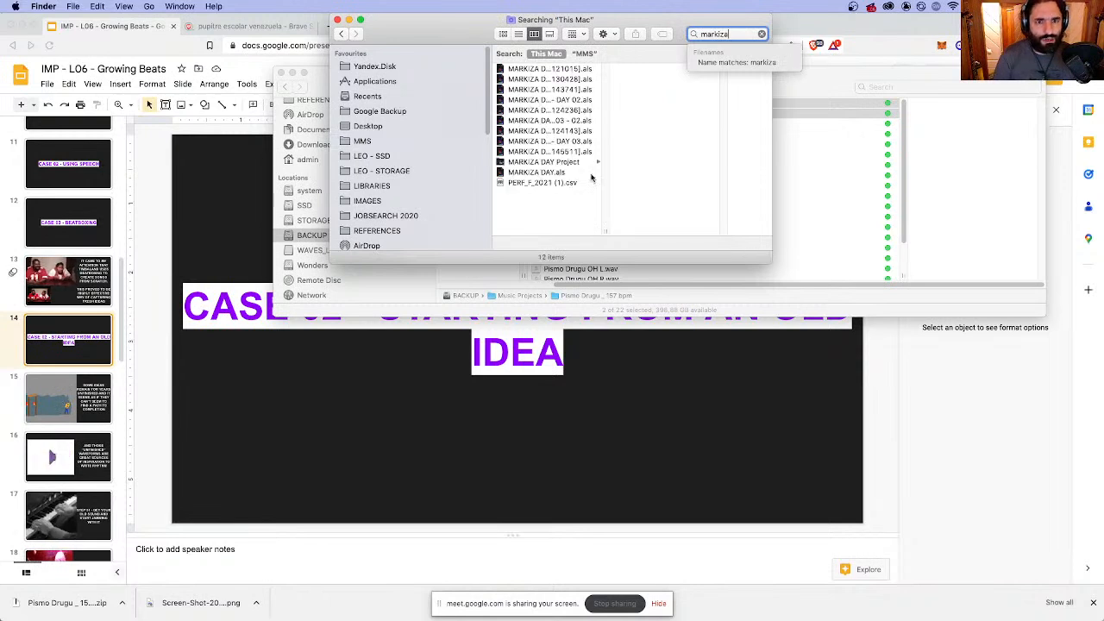
pyautogui.moveTo(610, 233); pyautogui.dragTo(699, 231)
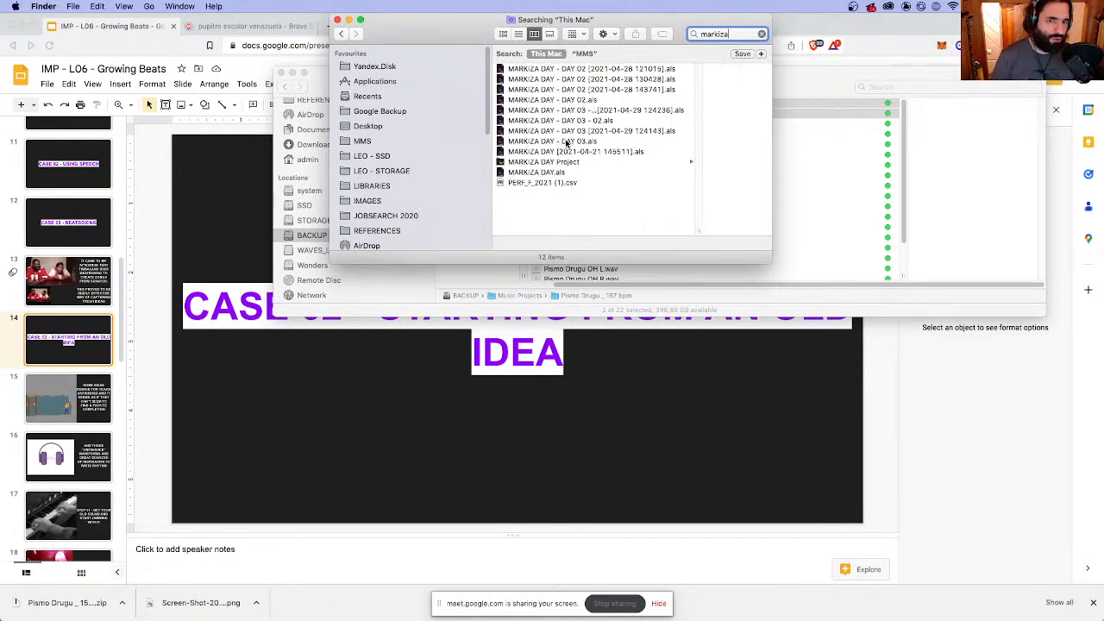
# - Check the contents of MARKIZA DAY Project and select MARKIZA DAY - DAY 02.als in the search results
pyautogui.click(569, 163)
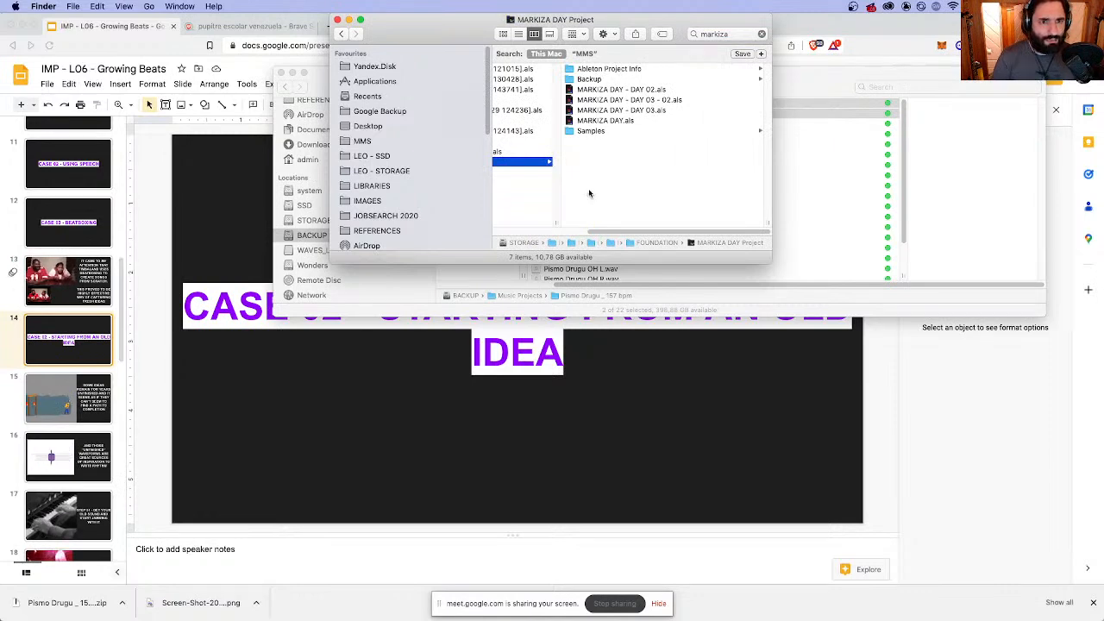
pyautogui.hscroll(-5, 589, 194)
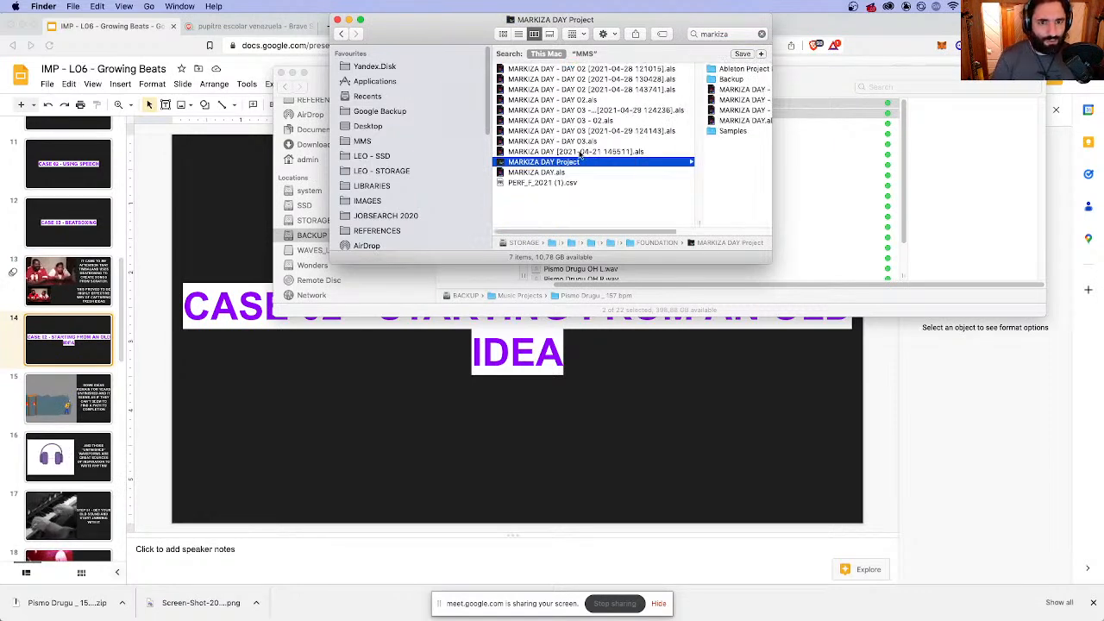
pyautogui.click(556, 172)
pyautogui.click(570, 162)
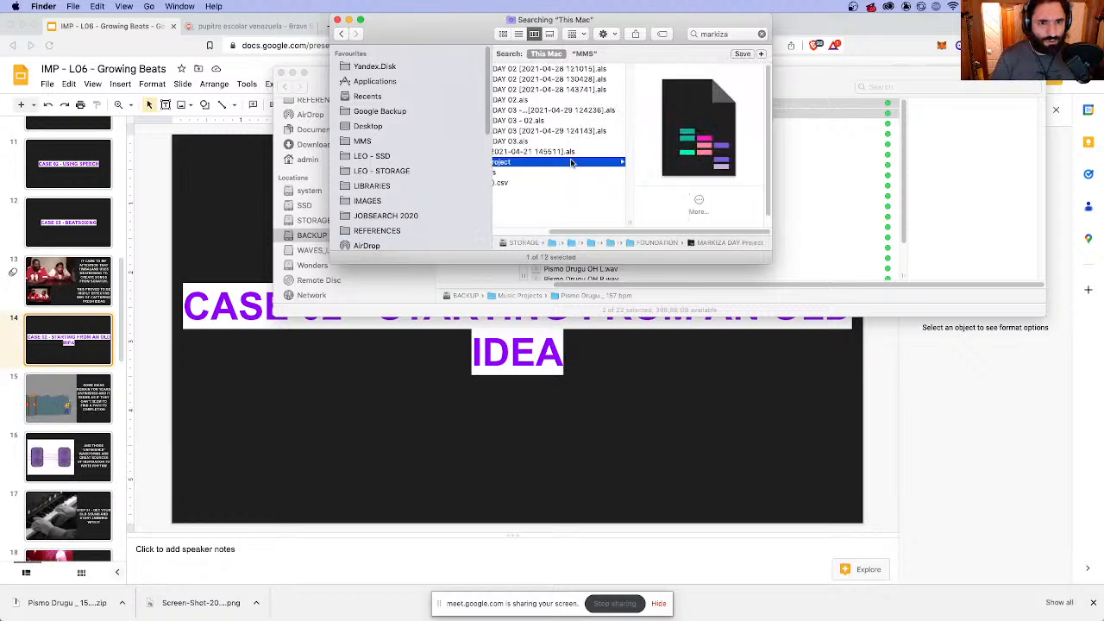
pyautogui.click(601, 103)
pyautogui.hscroll(-3, 555, 104)
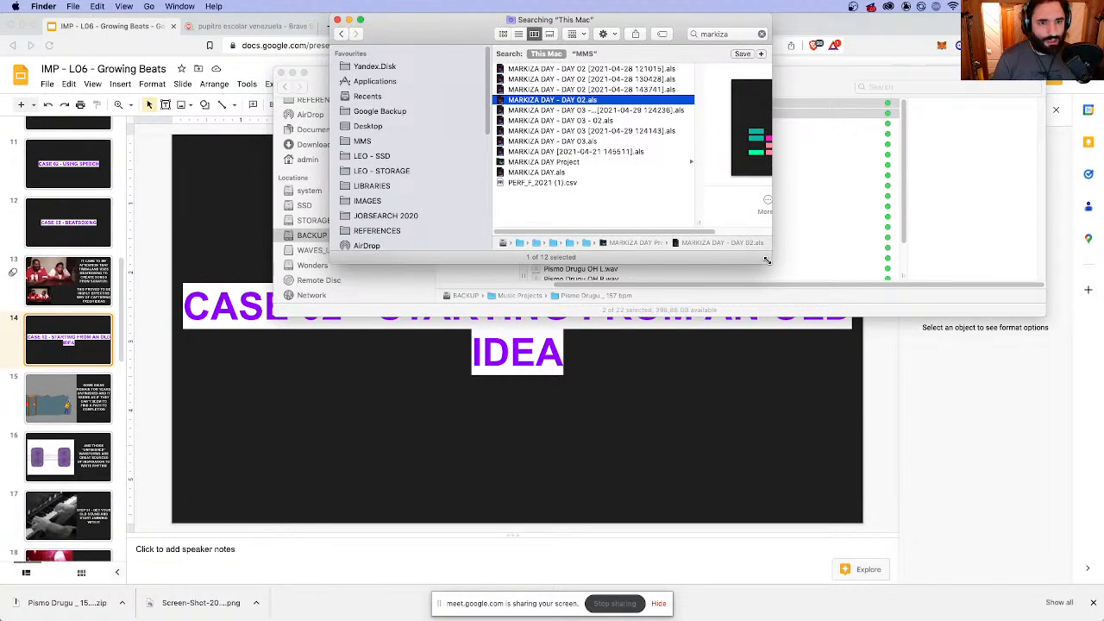
# - Enlarge the search window and reveal MARKIZA DAY - DAY 02.als in its enclosing folder
pyautogui.moveTo(767, 260); pyautogui.dragTo(956, 533)
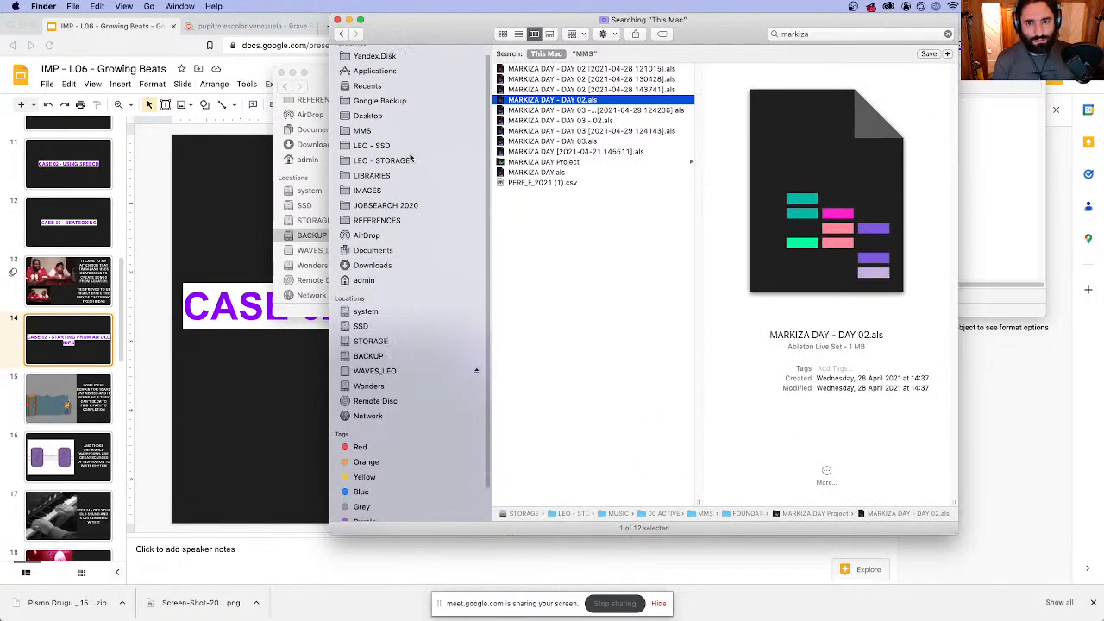
pyautogui.scroll(-2, 401, 207)
pyautogui.scroll(2, 446, 173)
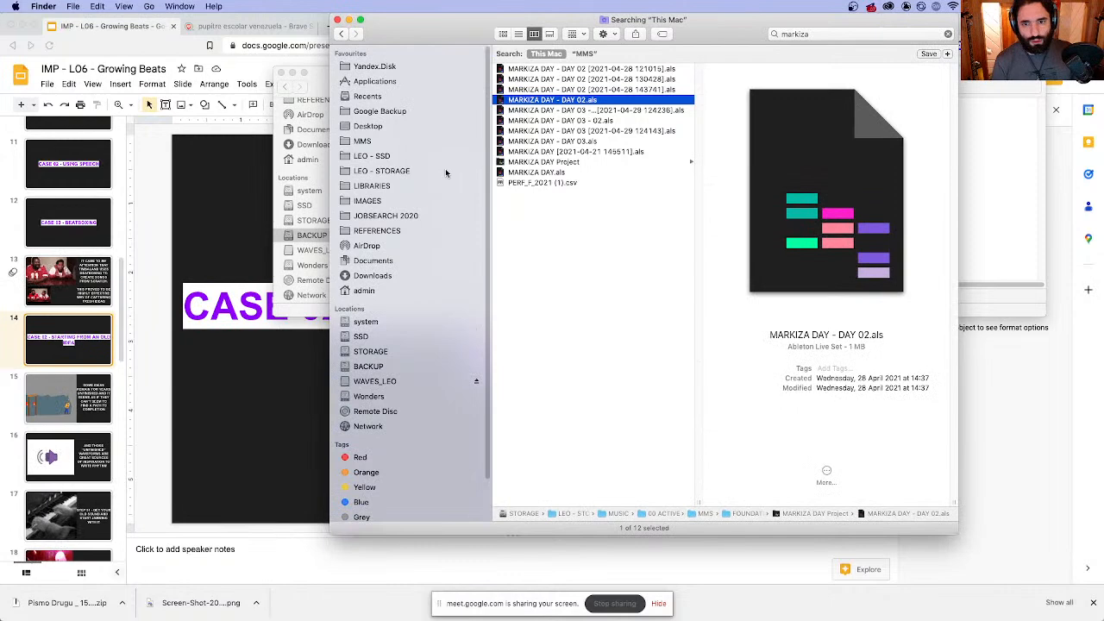
pyautogui.rightClick(590, 102)
pyautogui.click(678, 130)
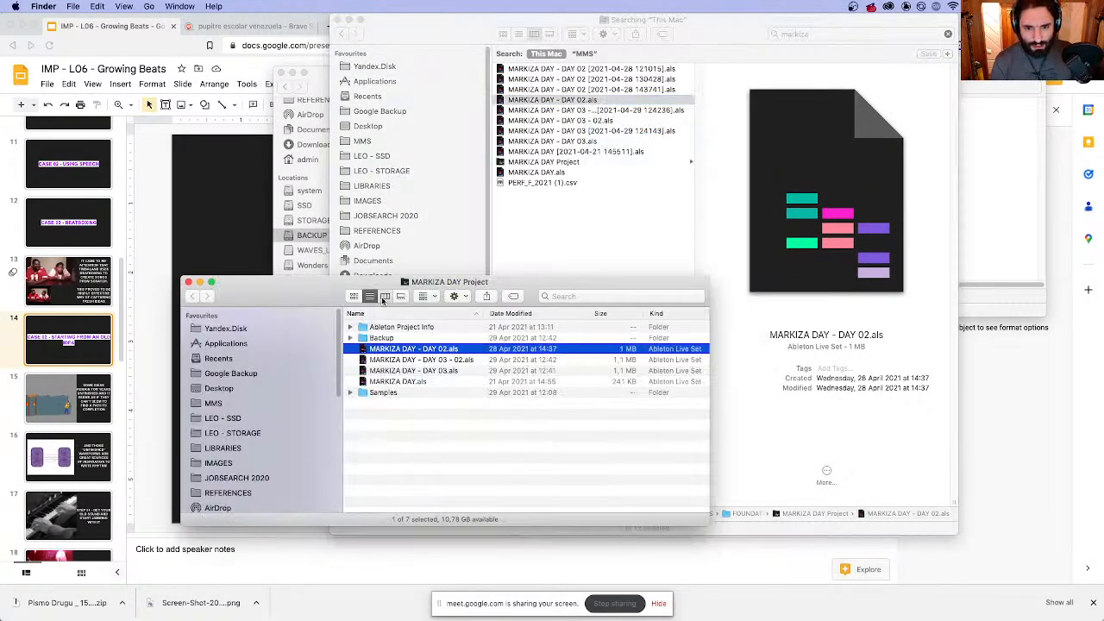
# - Browse the neighbouring projects in column view, including both OLD SCHOOL HIP HOP A and B, TIMBLANDIA and RUSSIAN CONGAS, then switch to Telegram
pyautogui.click(383, 297)
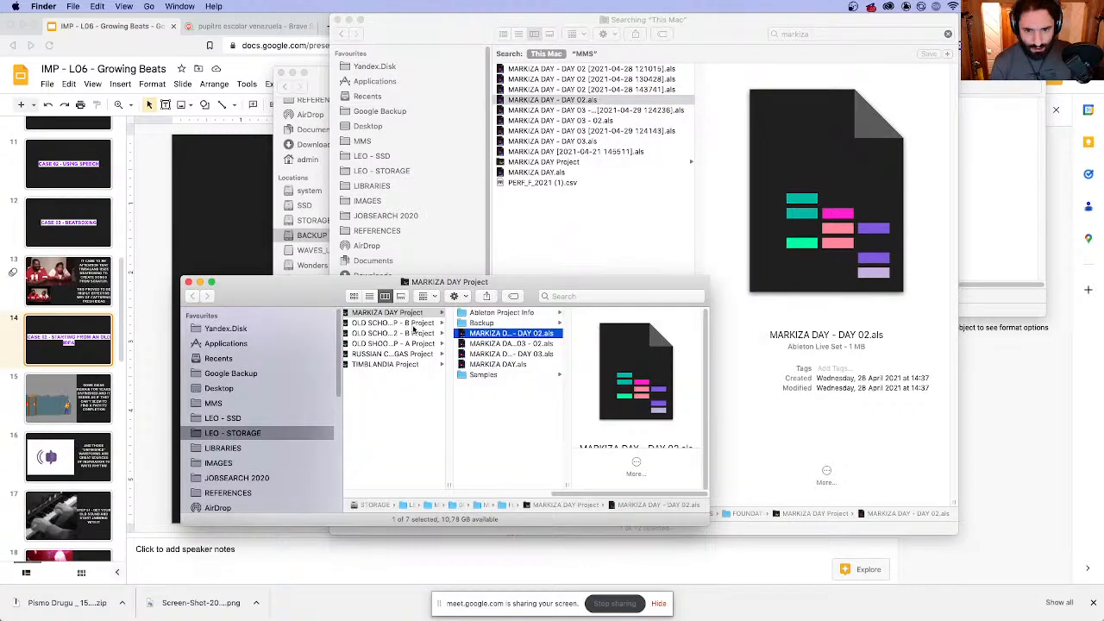
pyautogui.click(415, 324)
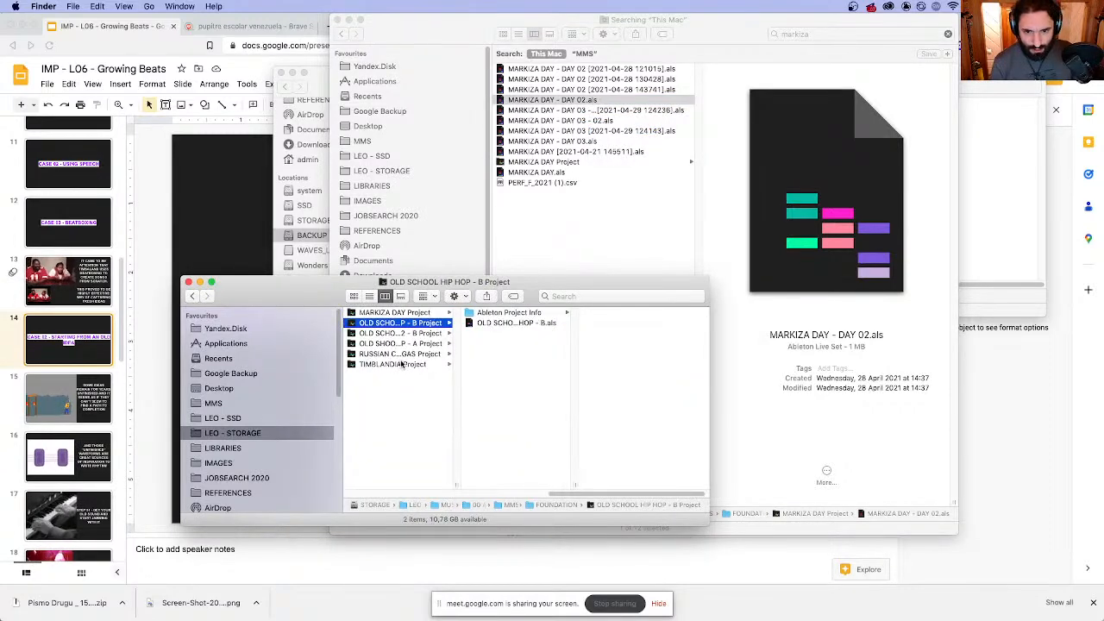
pyautogui.click(403, 365)
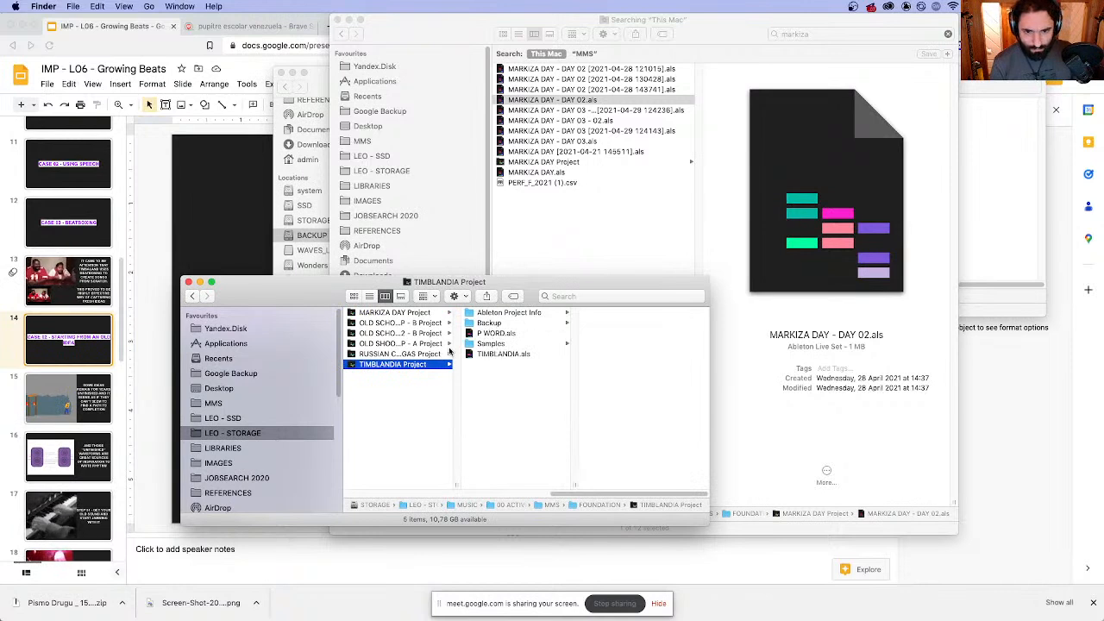
pyautogui.click(423, 355)
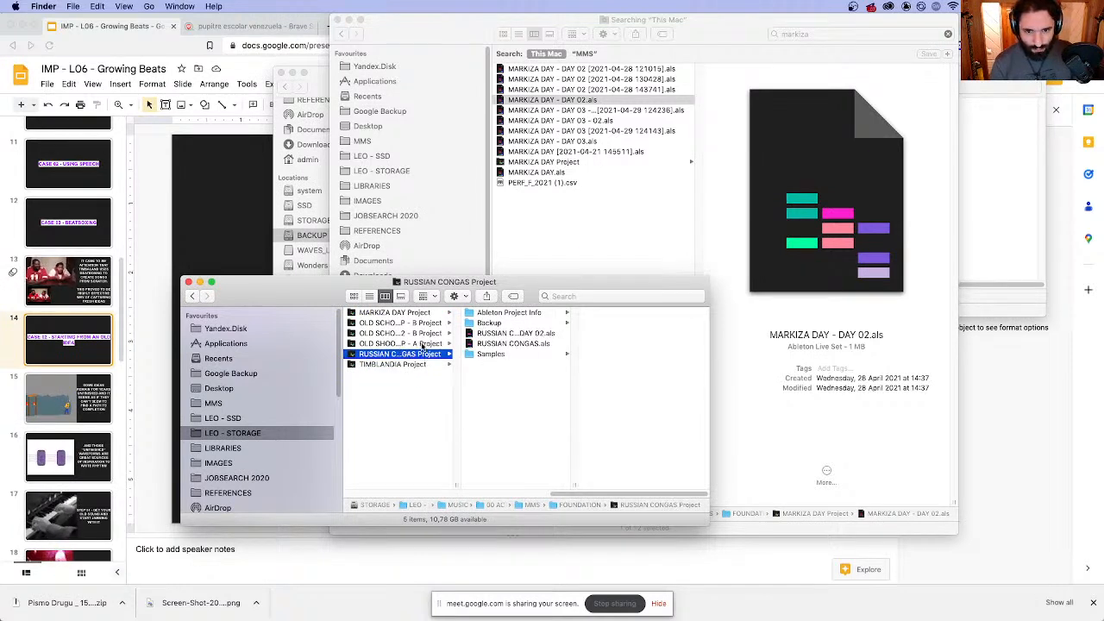
pyautogui.click(423, 344)
pyautogui.hscroll(-3, 624, 497)
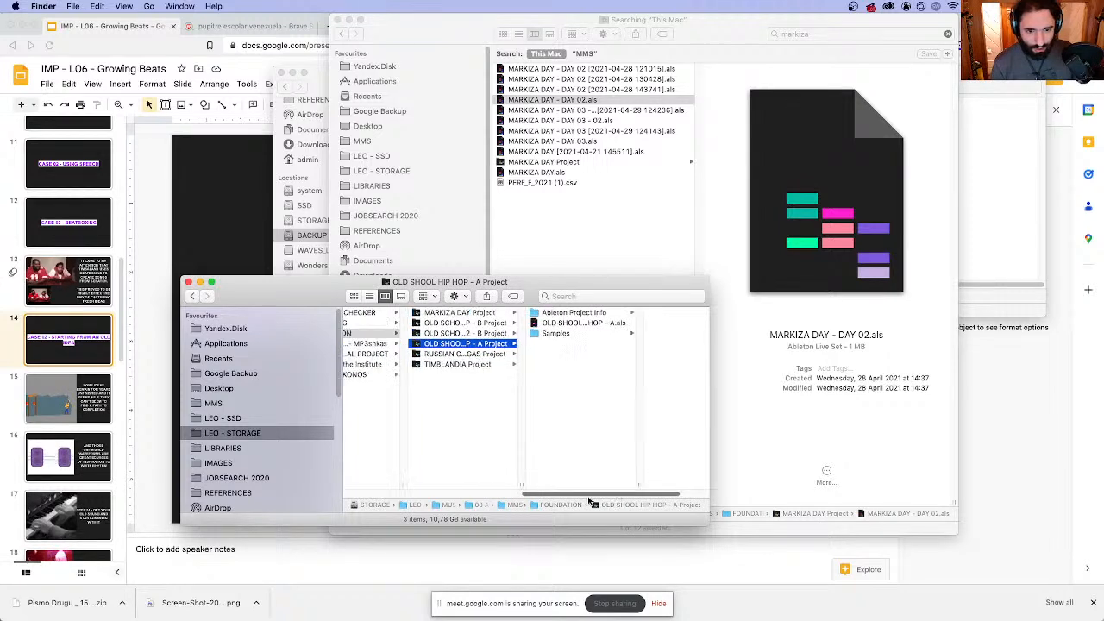
pyautogui.moveTo(464, 596)
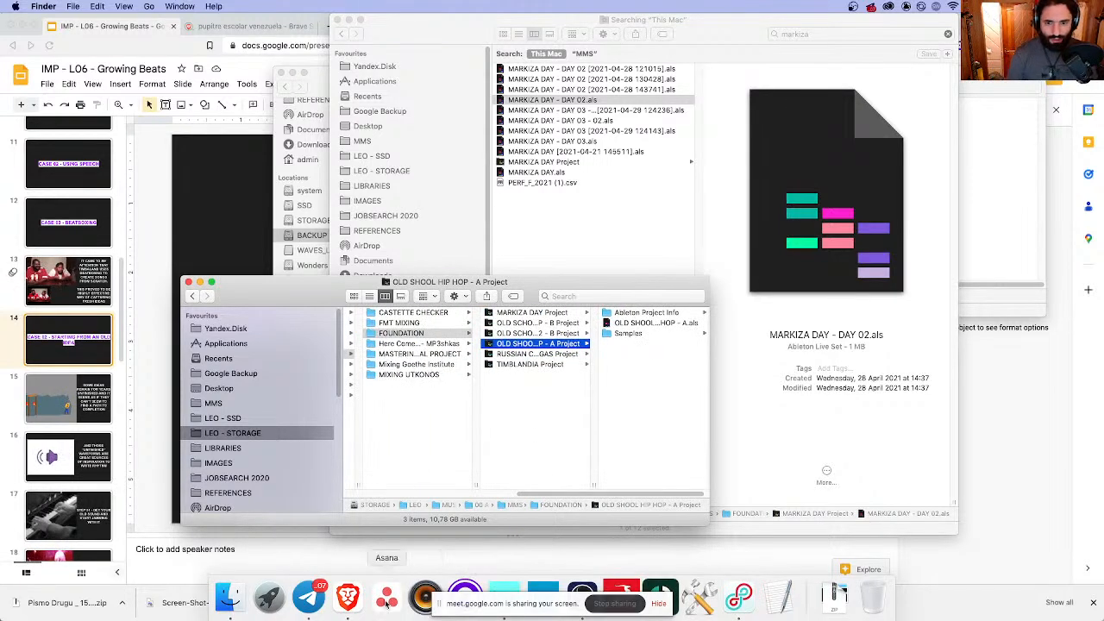
pyautogui.click(309, 596)
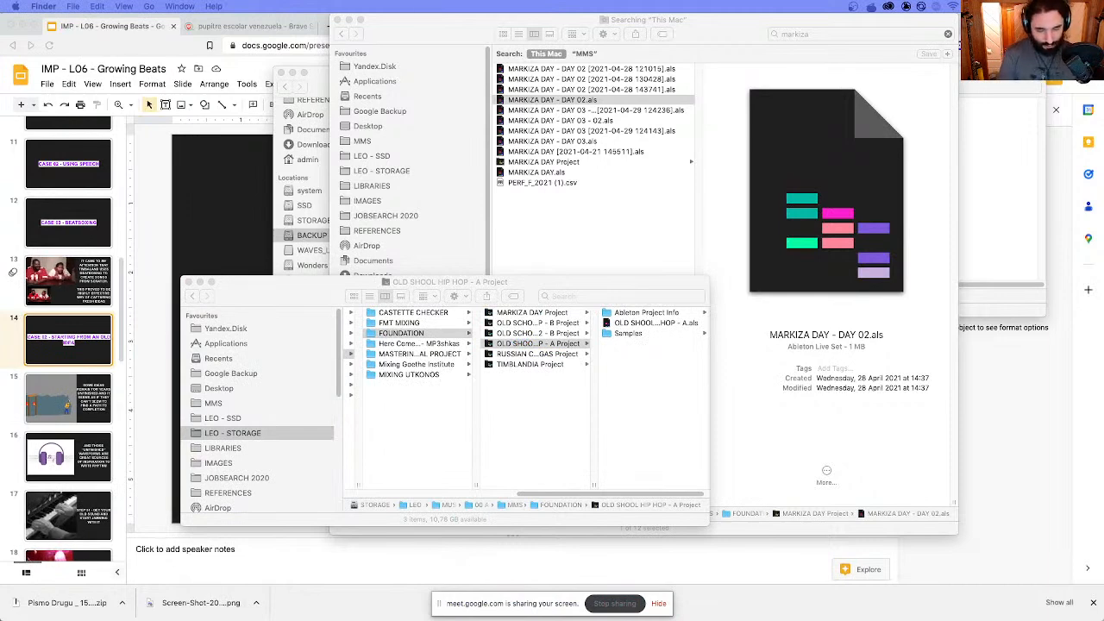
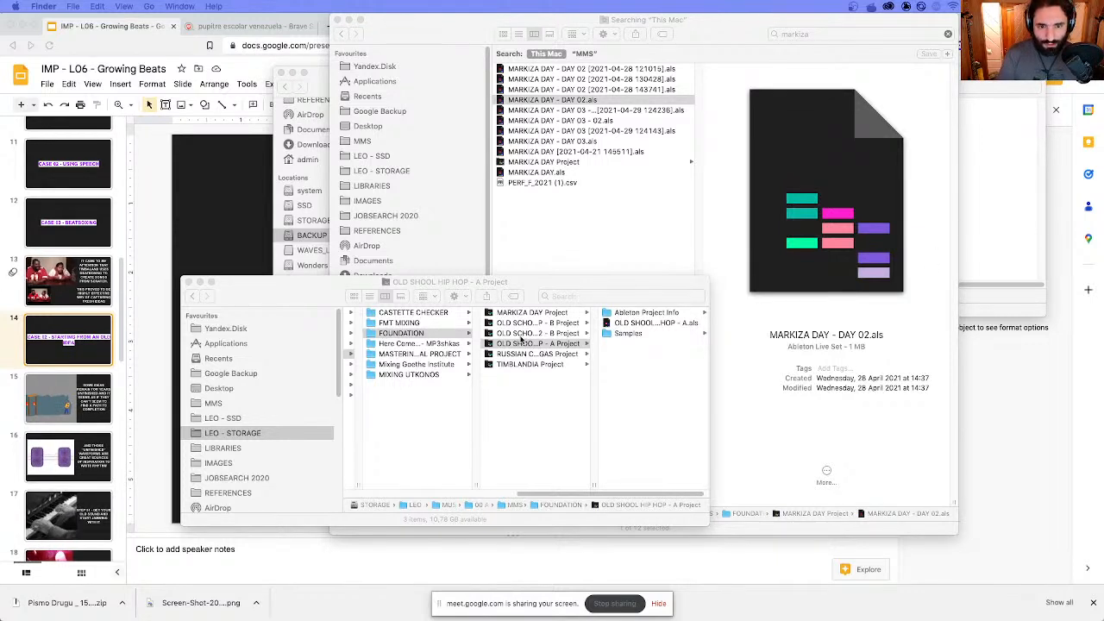
# - Return to Finder and listen to a preview of FMT MIXING GROUP A.wav in the FMT MIXING folder
pyautogui.click(530, 315)
pyautogui.click(404, 323)
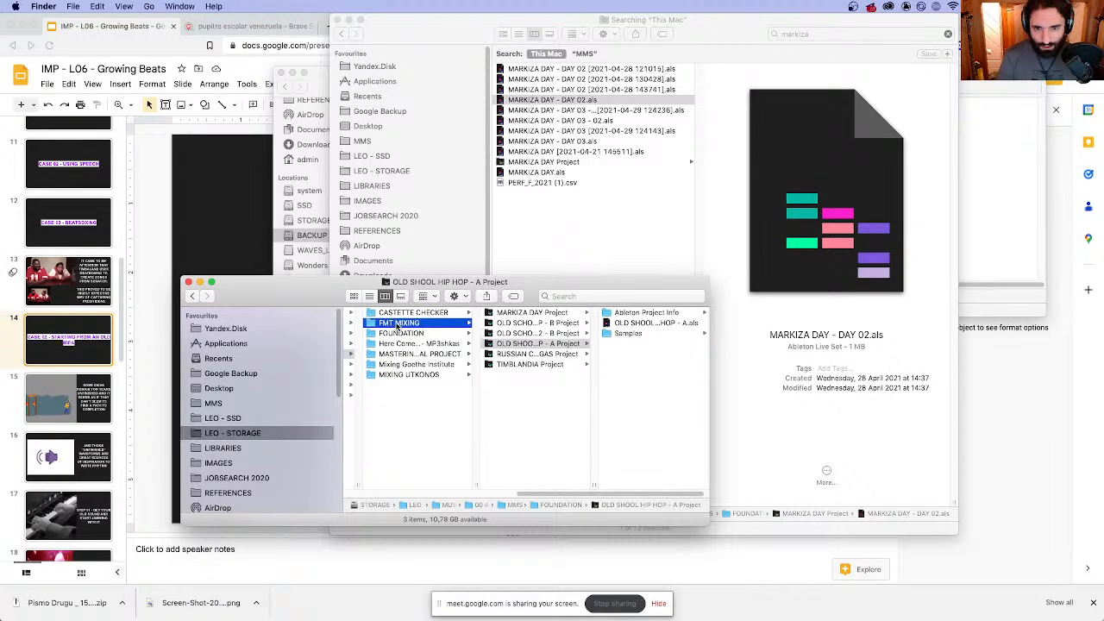
pyautogui.click(547, 323)
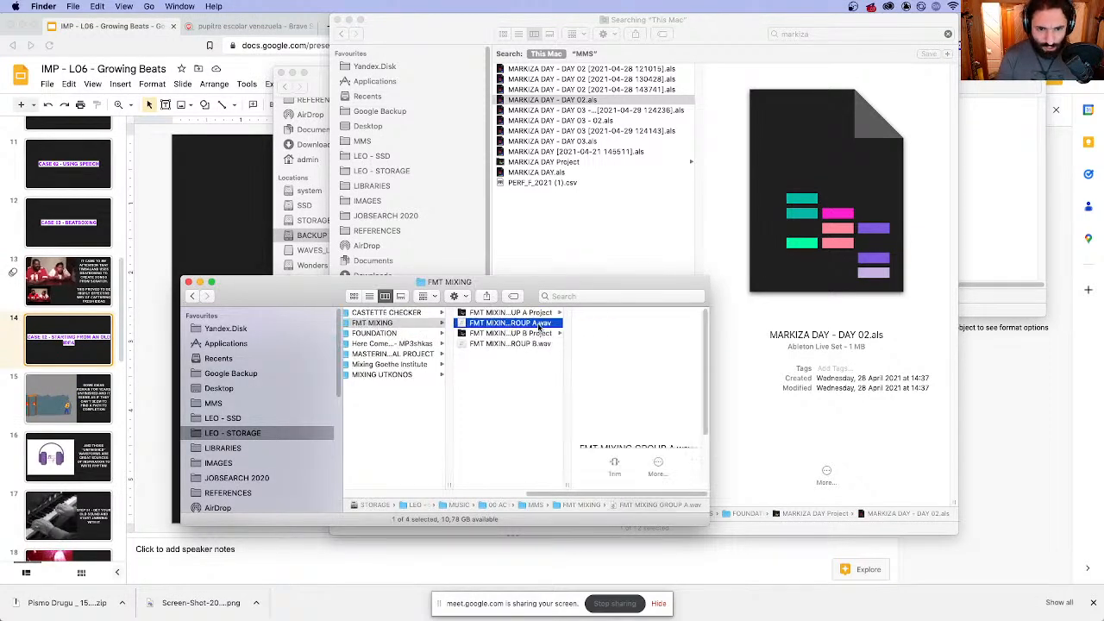
pyautogui.press('space')
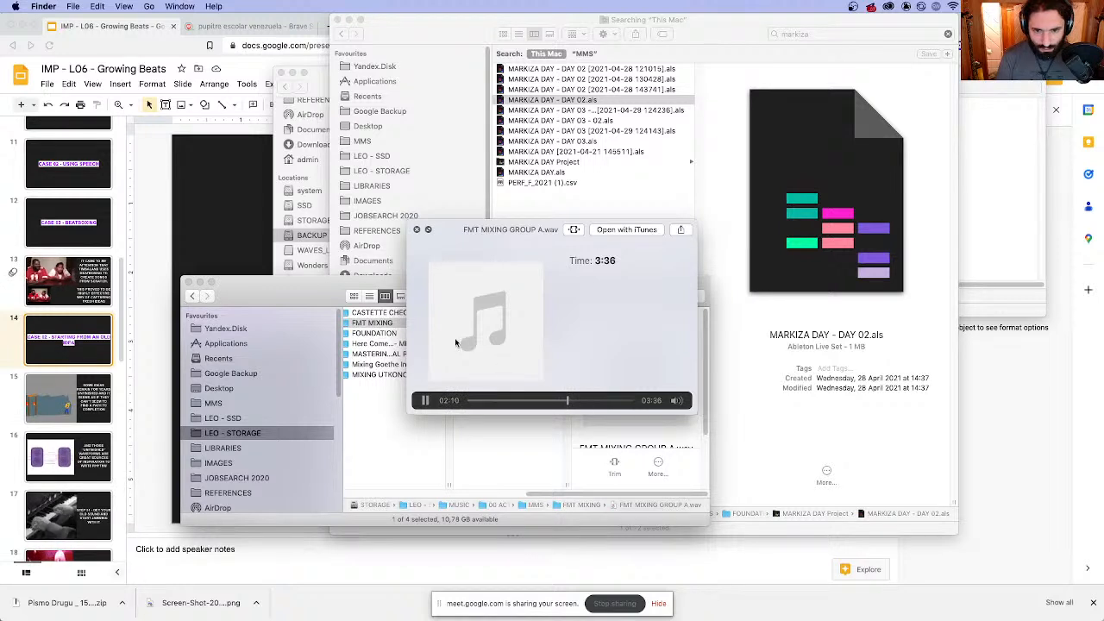
pyautogui.press('space')
# - Look through the FOUNDATION, Here Come The Philistines, MASTERING FINAL PROJECT, Mixing Goethe Institute and MIXING UTKONOS folders for an old idea
pyautogui.click(413, 335)
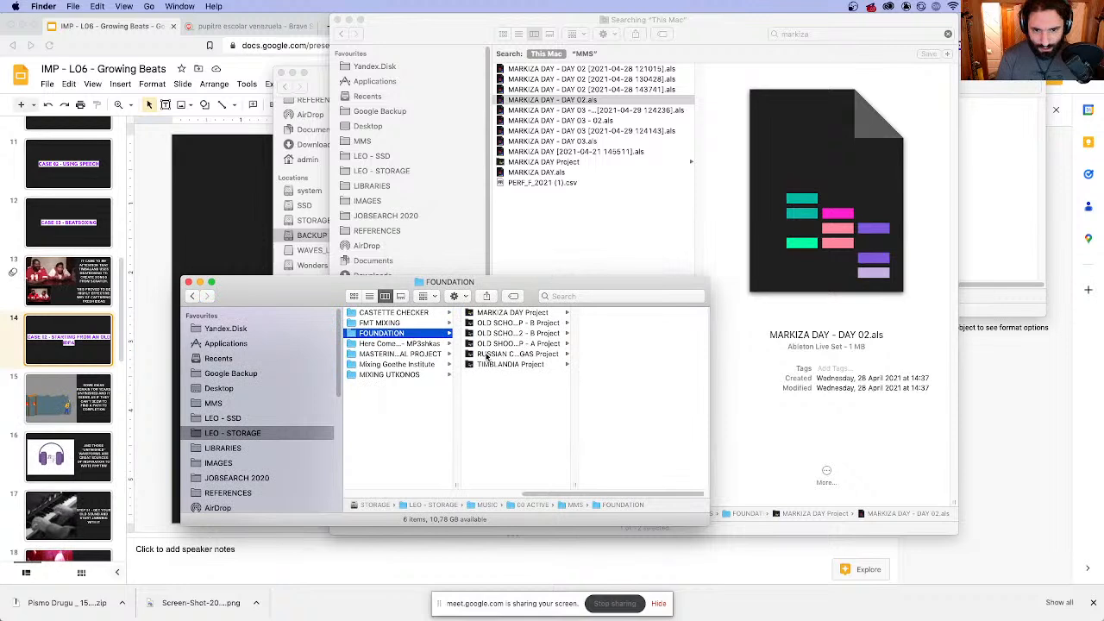
pyautogui.click(487, 354)
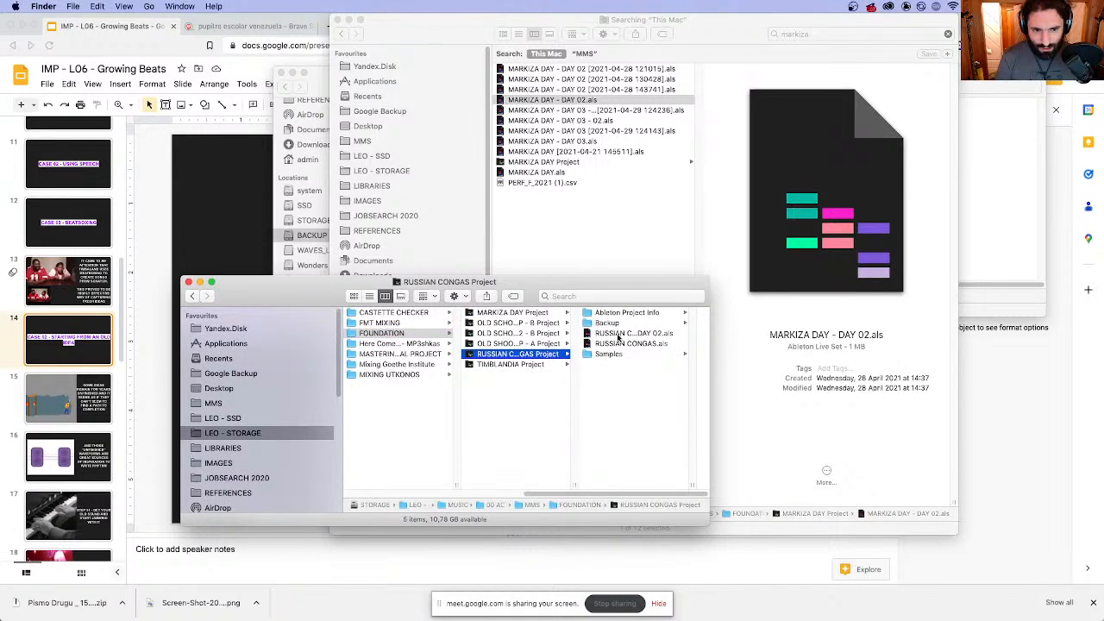
pyautogui.click(405, 345)
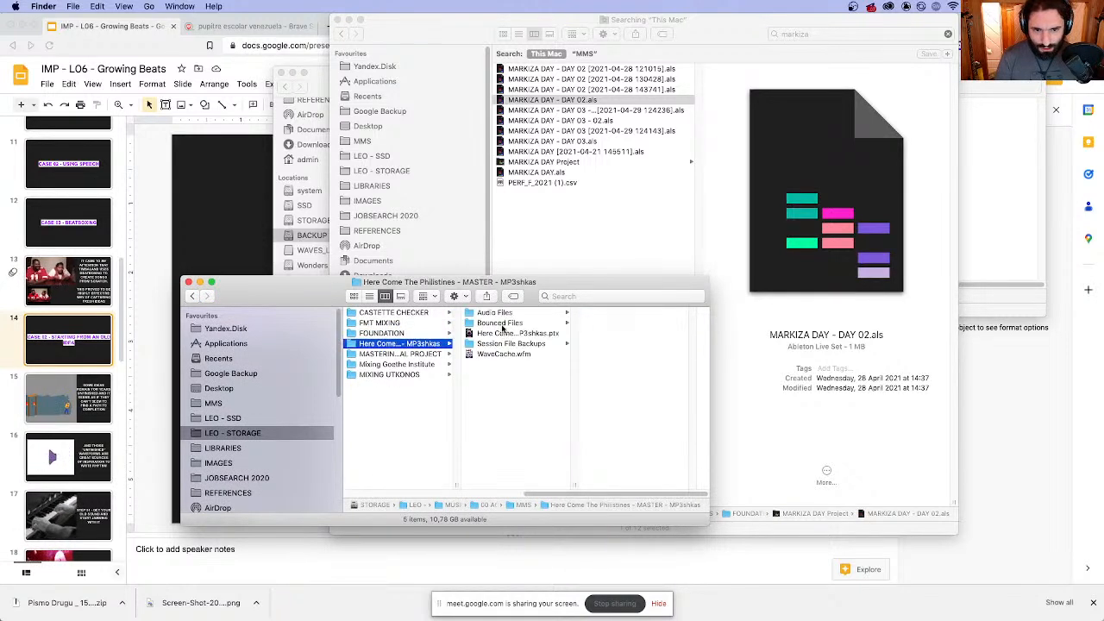
pyautogui.click(415, 354)
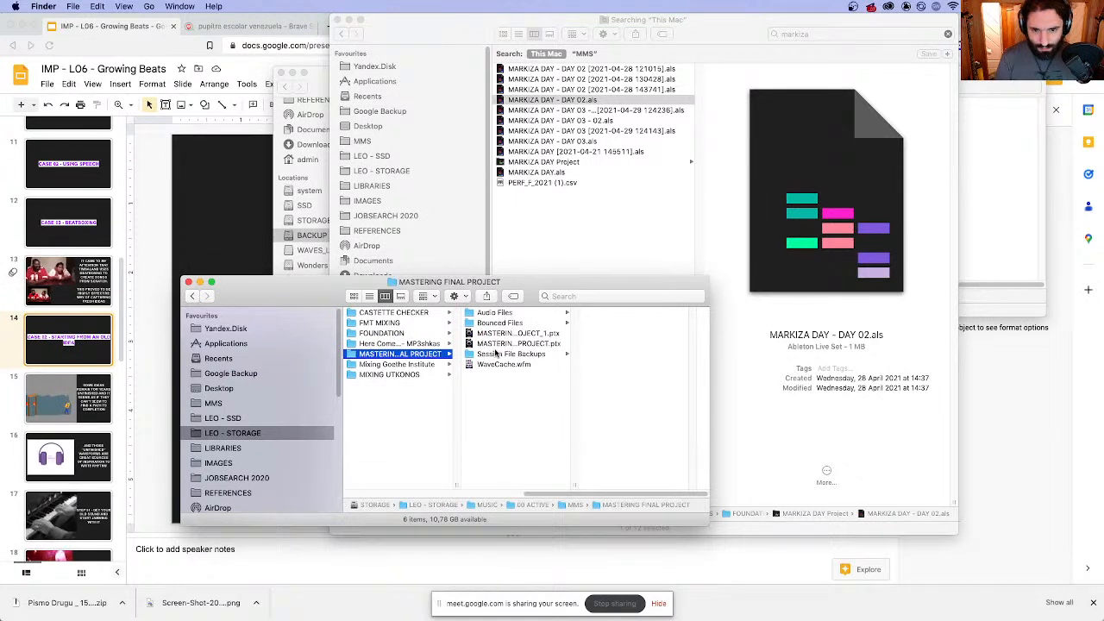
pyautogui.click(426, 365)
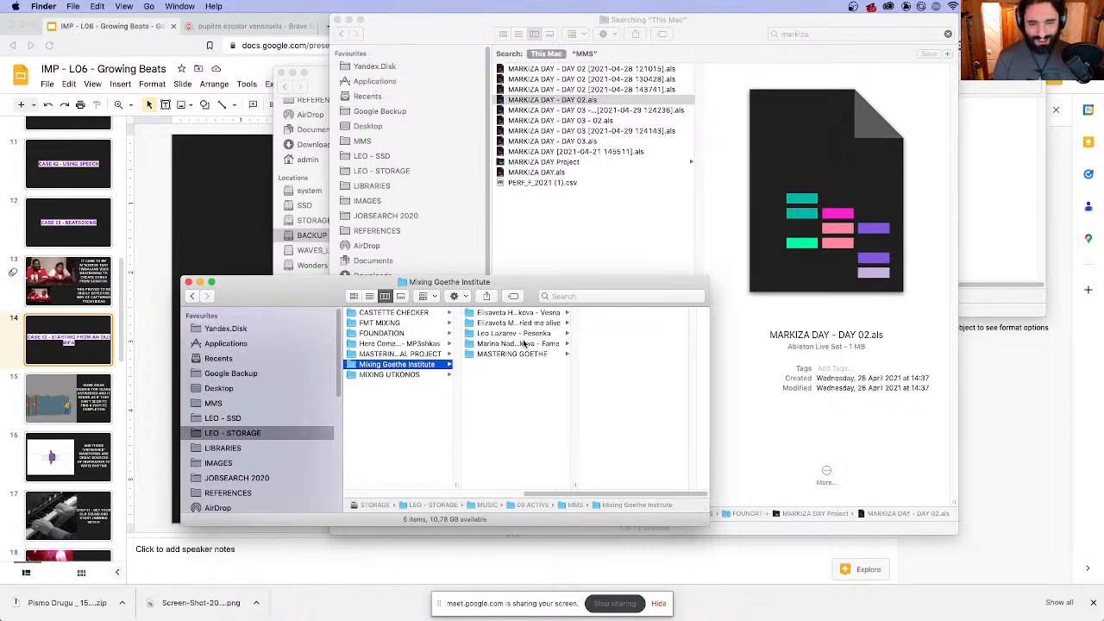
pyautogui.click(379, 375)
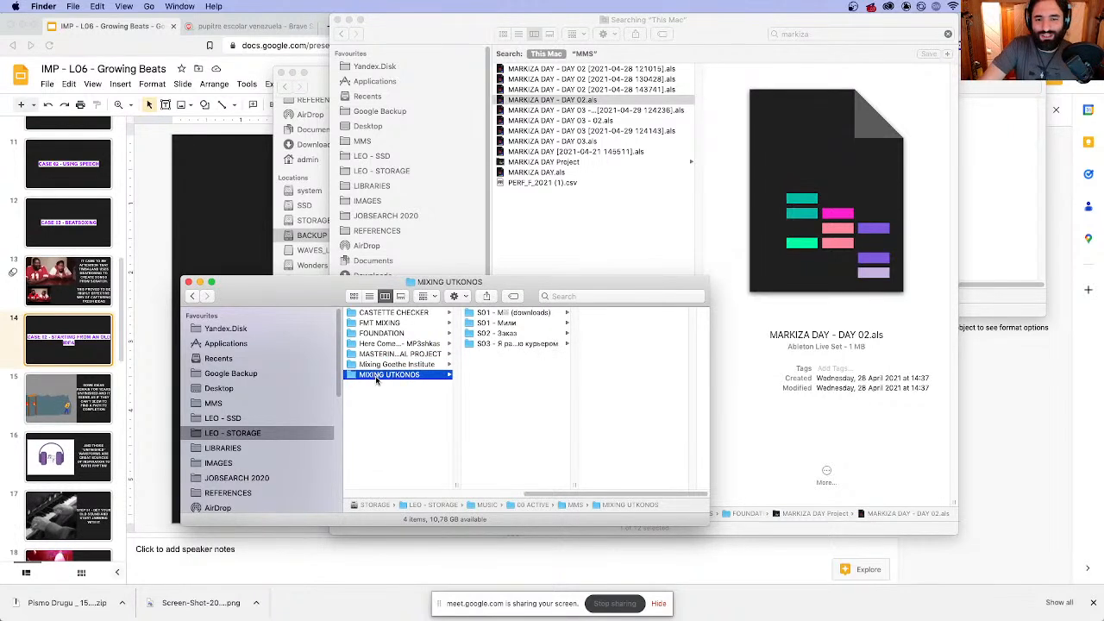
# - Listen to a preview of Заказ (demo).m4a in the S02 - Заказ folder and close it
pyautogui.click(535, 333)
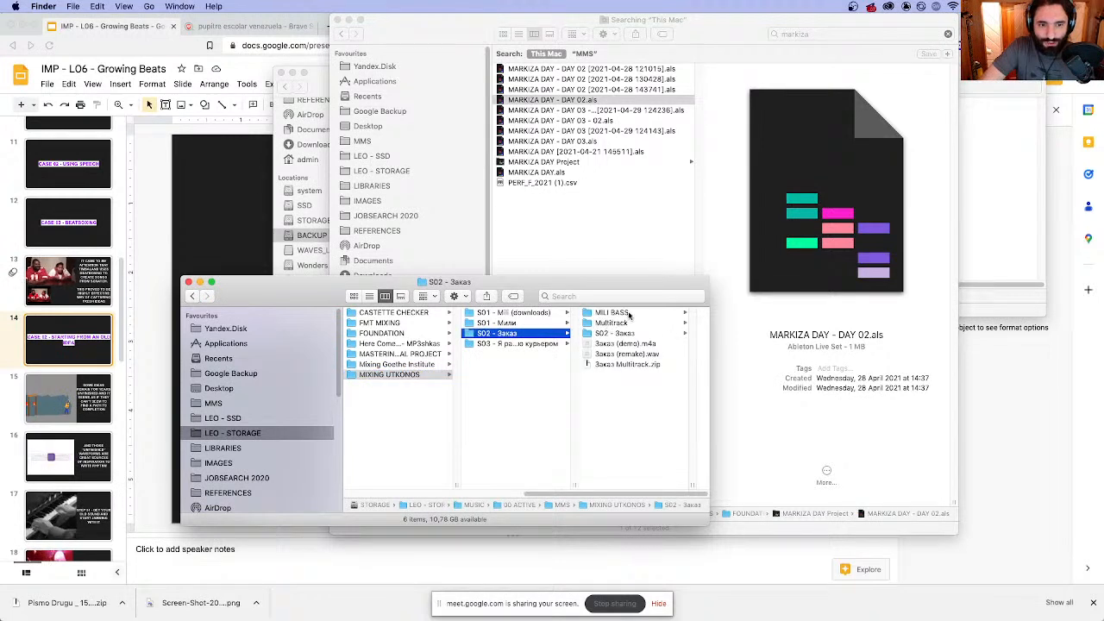
pyautogui.click(627, 344)
pyautogui.press('space')
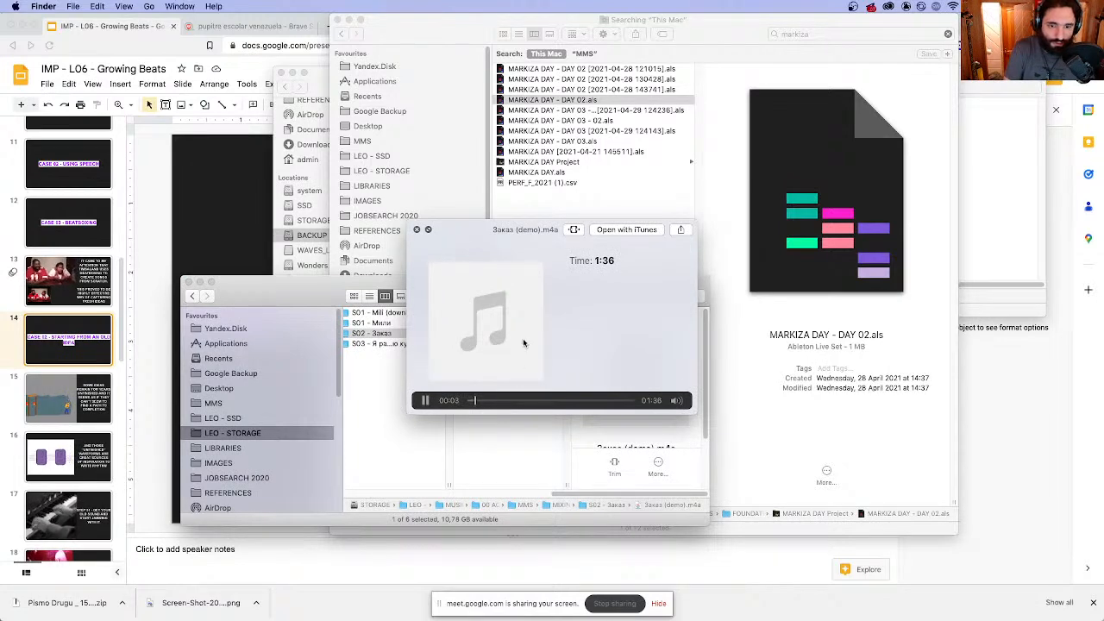
pyautogui.press('space')
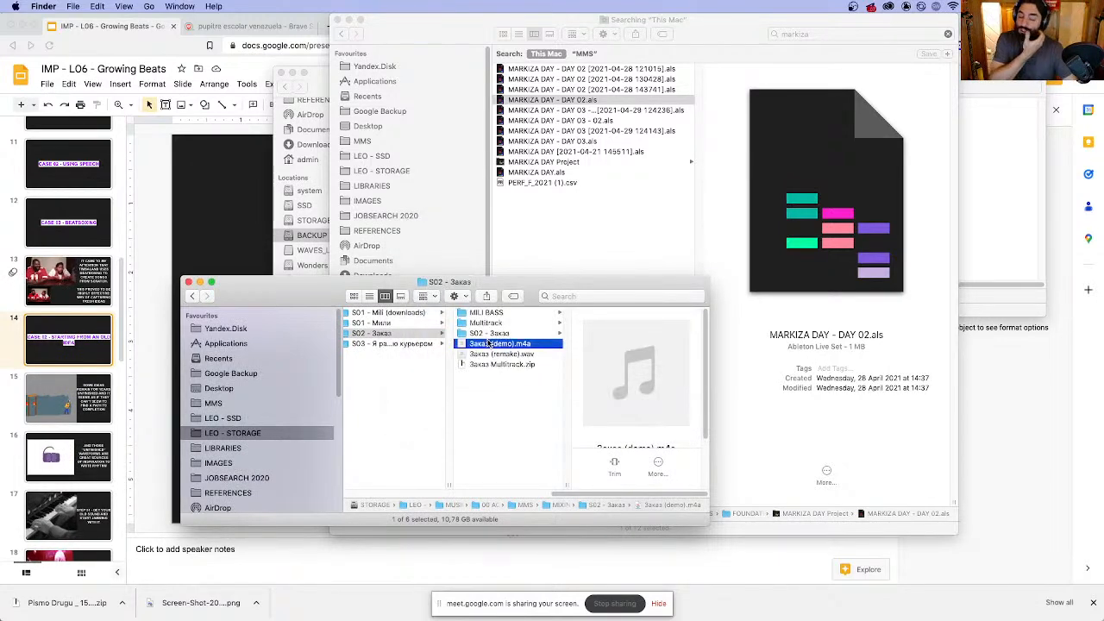
# - Switch to the random beats Copy set in Ableton Live
pyautogui.moveTo(595, 614)
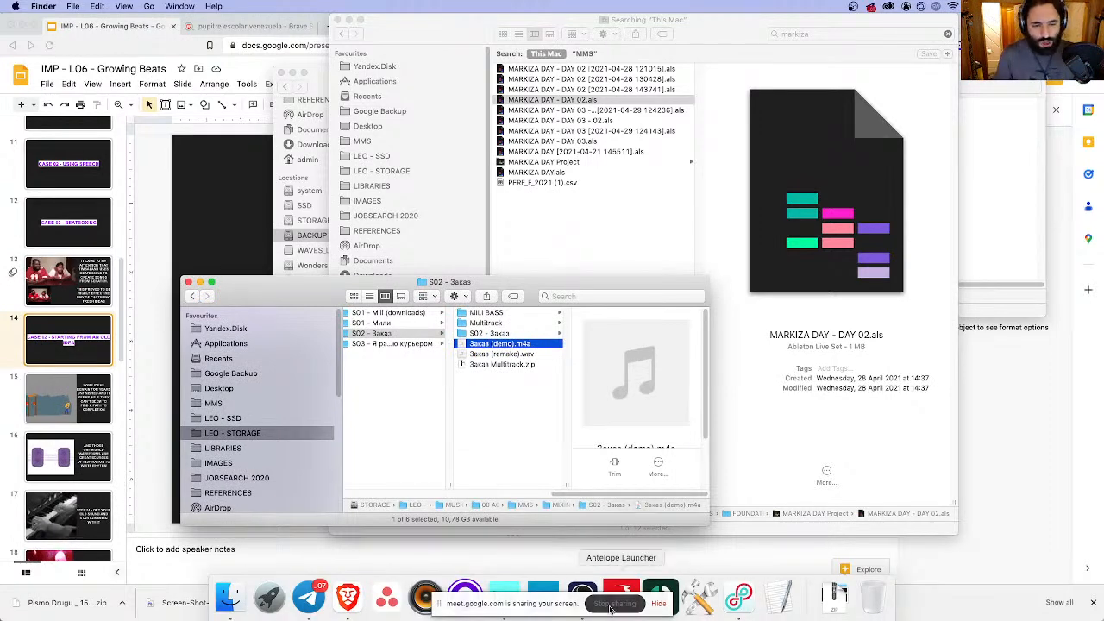
pyautogui.click(498, 591)
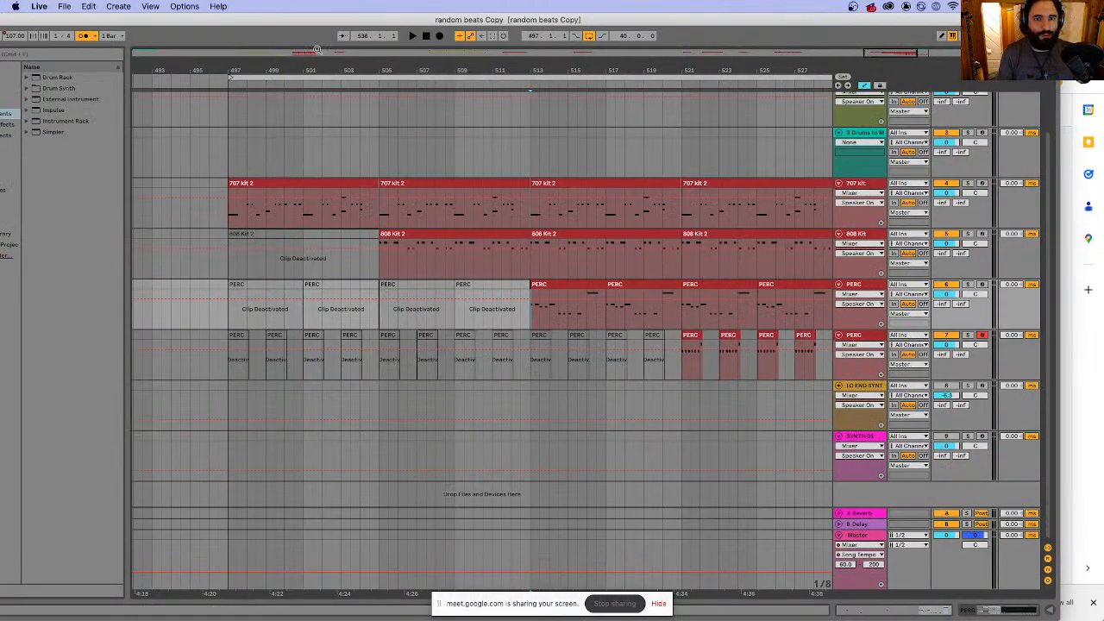
# - Bring Заказ (demo).m4a from the S02 - Заказ folder into the BEAT BOX track after the last clips, starting at bar 585
pyautogui.moveTo(296, 51); pyautogui.dragTo(296, 23)
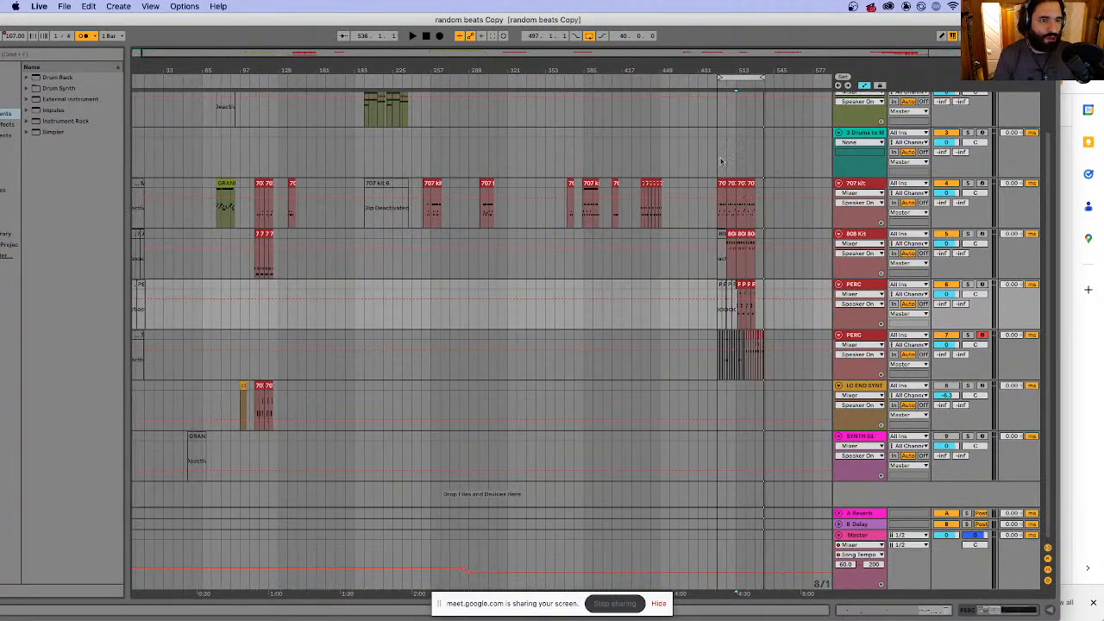
pyautogui.scroll(3, 802, 146)
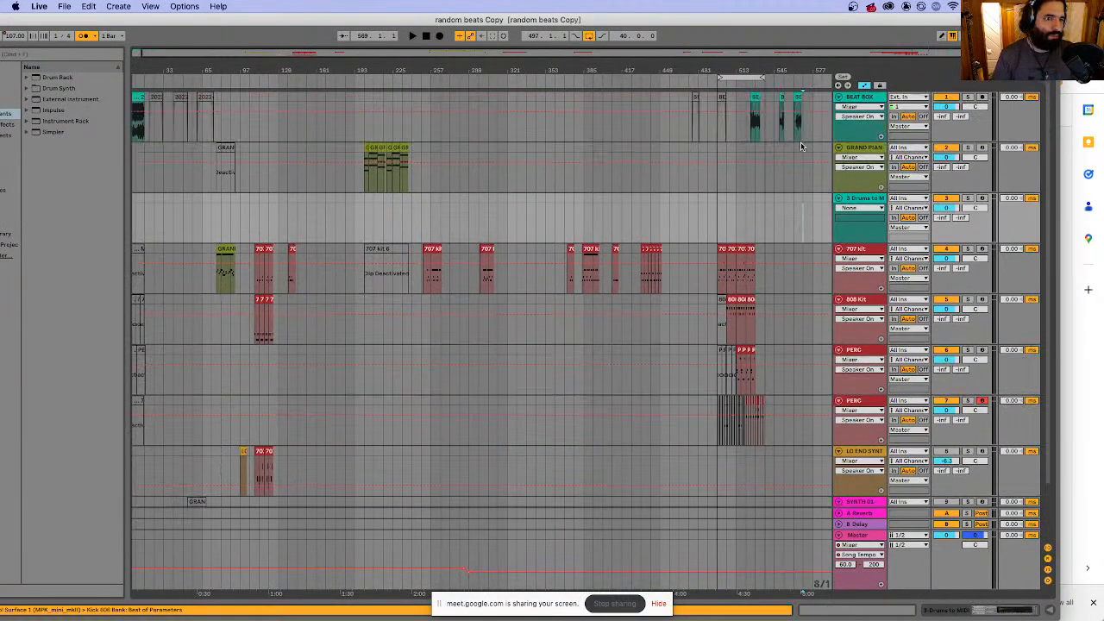
pyautogui.click(820, 126)
pyautogui.press('super+Tab')
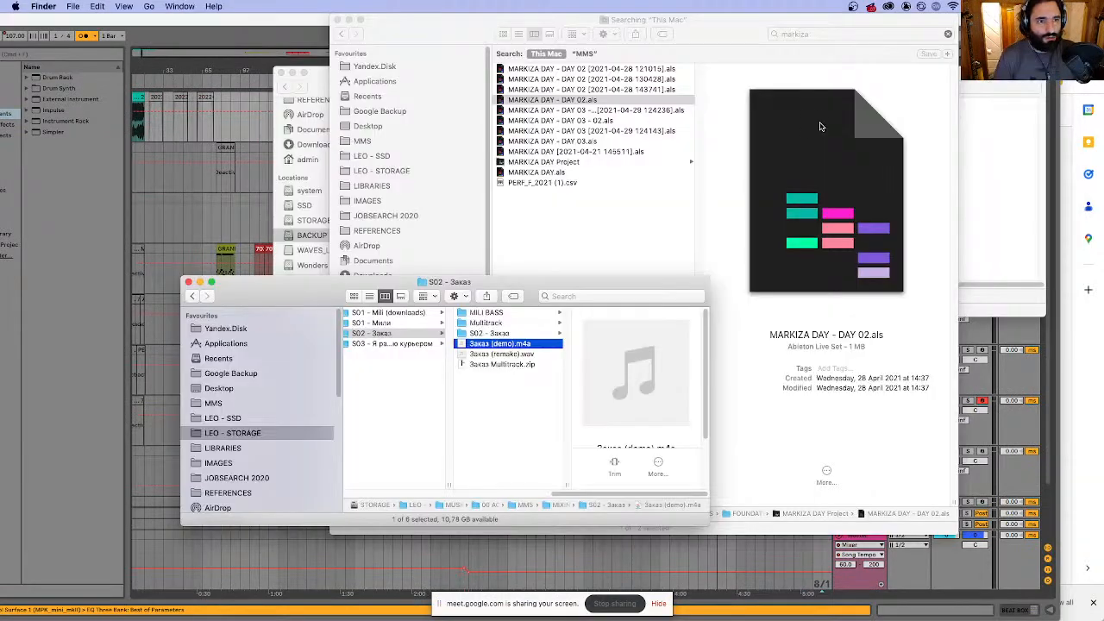
pyautogui.click(349, 18)
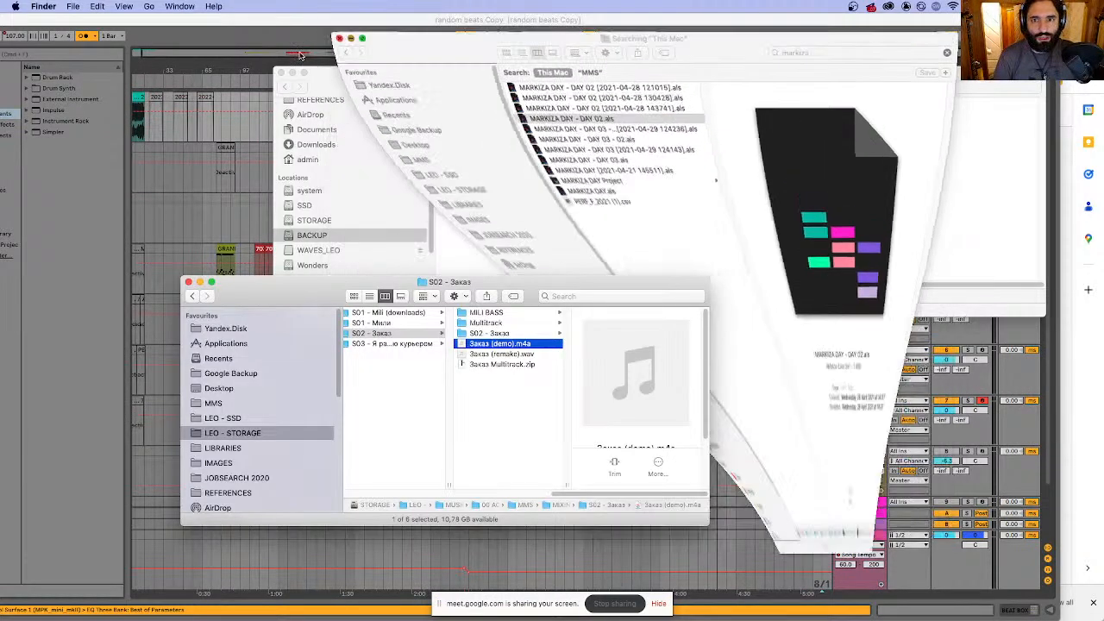
pyautogui.moveTo(507, 344); pyautogui.dragTo(785, 128)
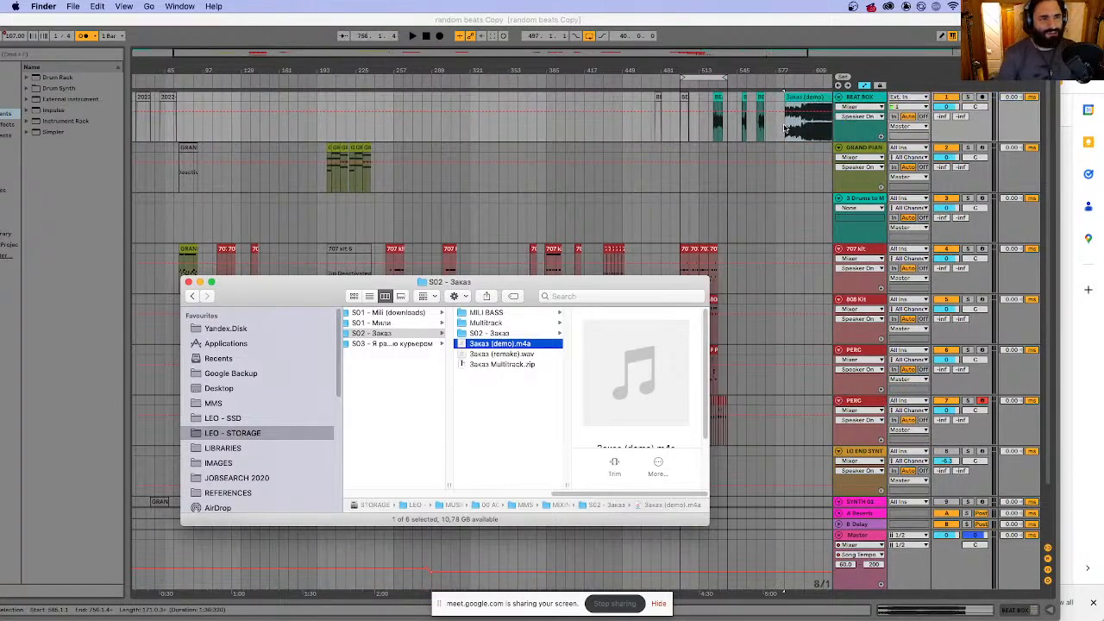
# - Inspect the waveform of the Заказ (demo) clip and listen to its opening in the arrangement
pyautogui.click(811, 102)
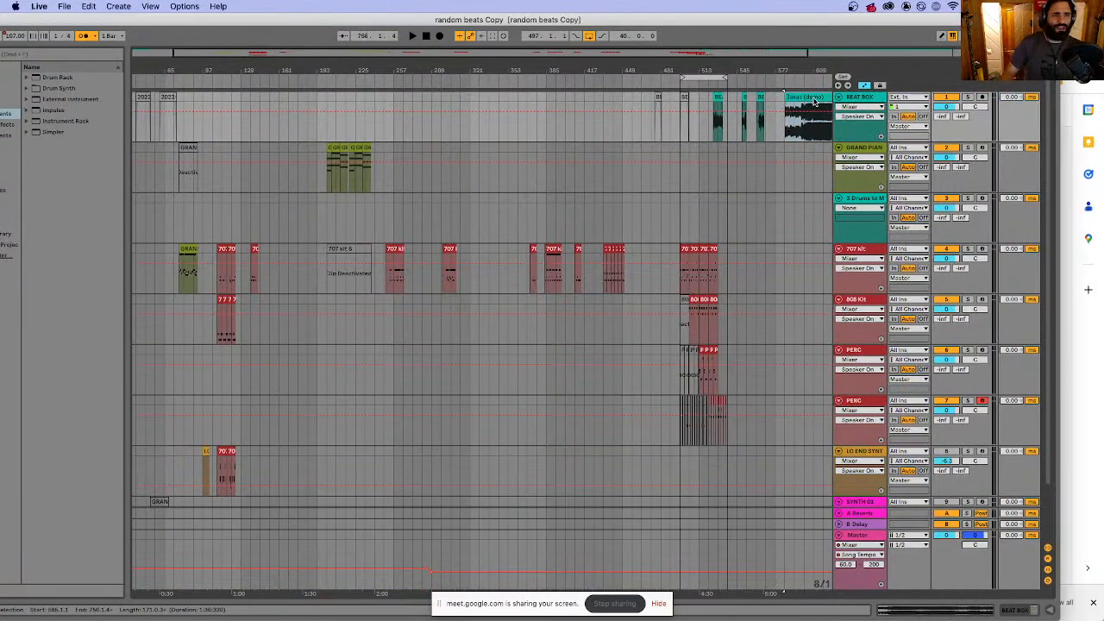
pyautogui.click(923, 610)
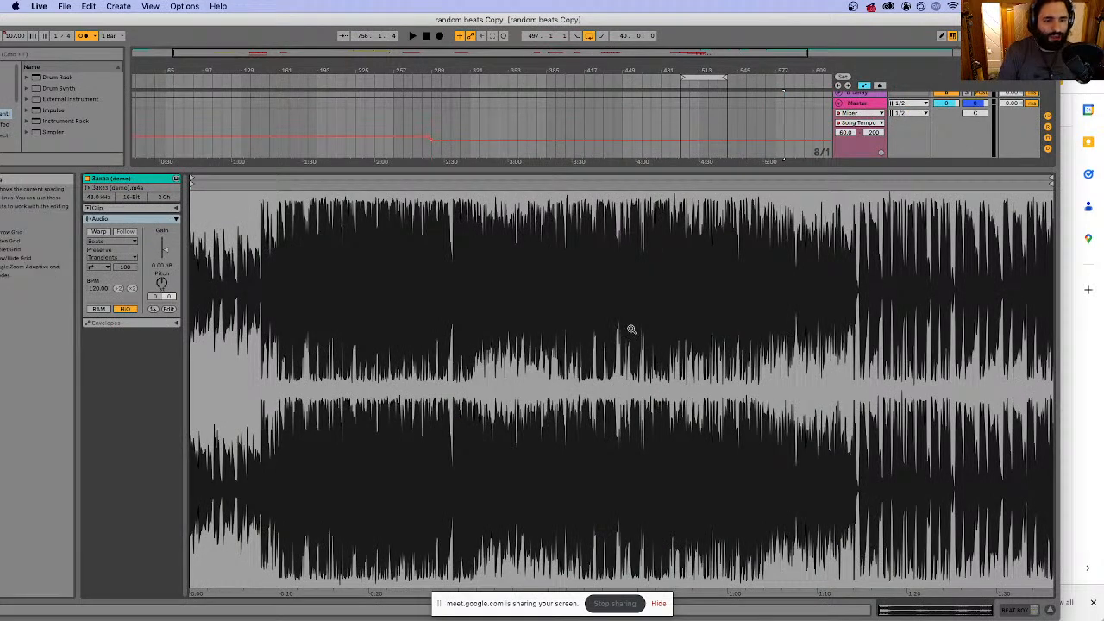
pyautogui.click(1050, 610)
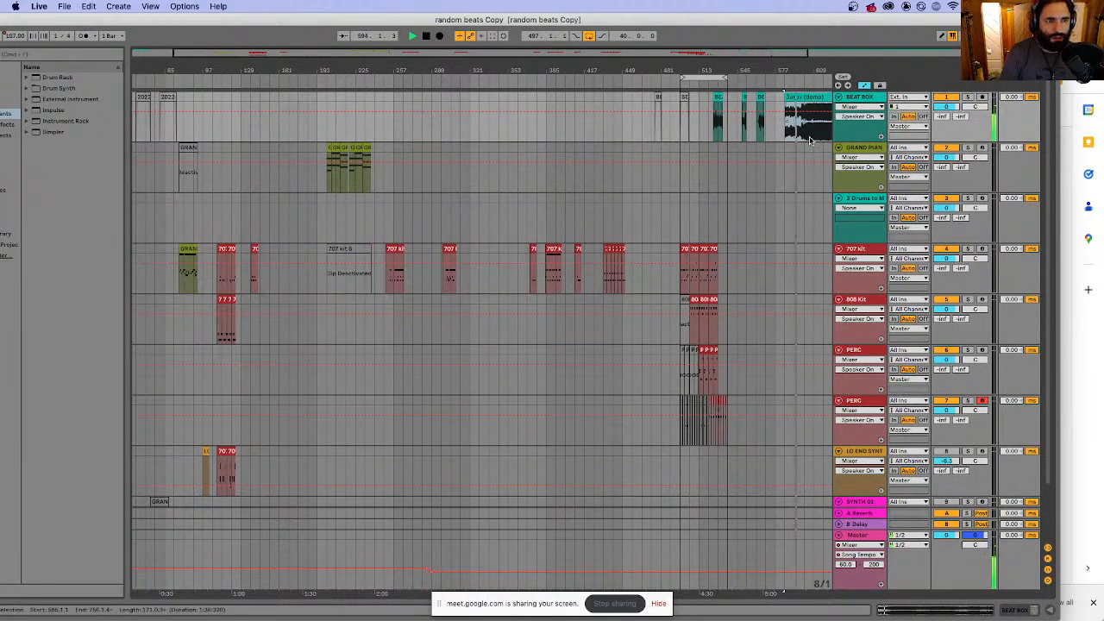
pyautogui.hscroll(2, 809, 140)
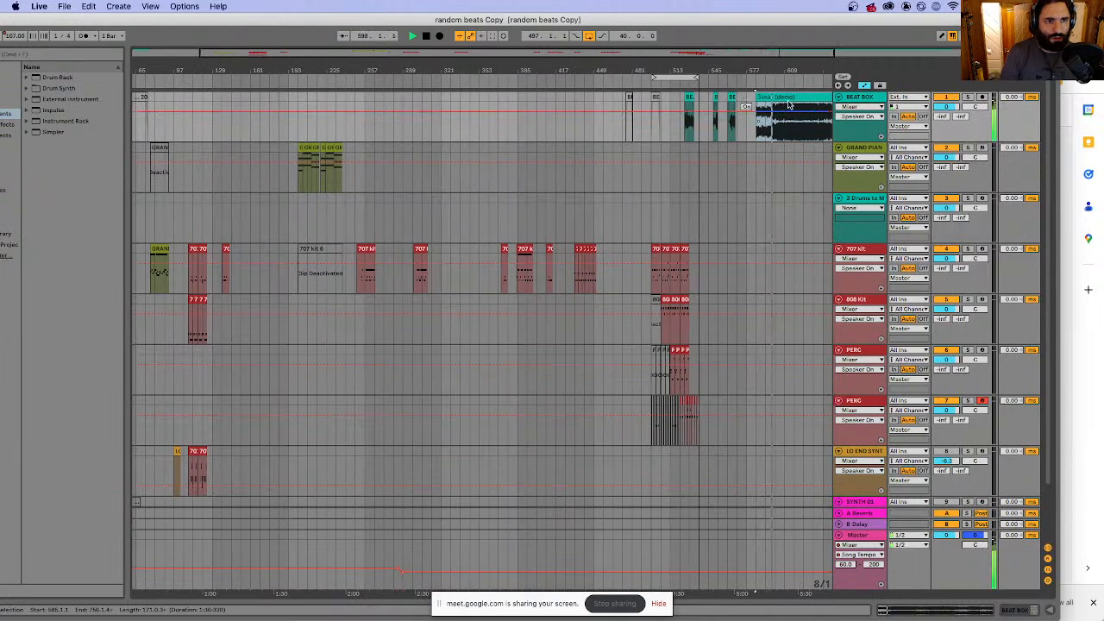
pyautogui.hscroll(1, 772, 121)
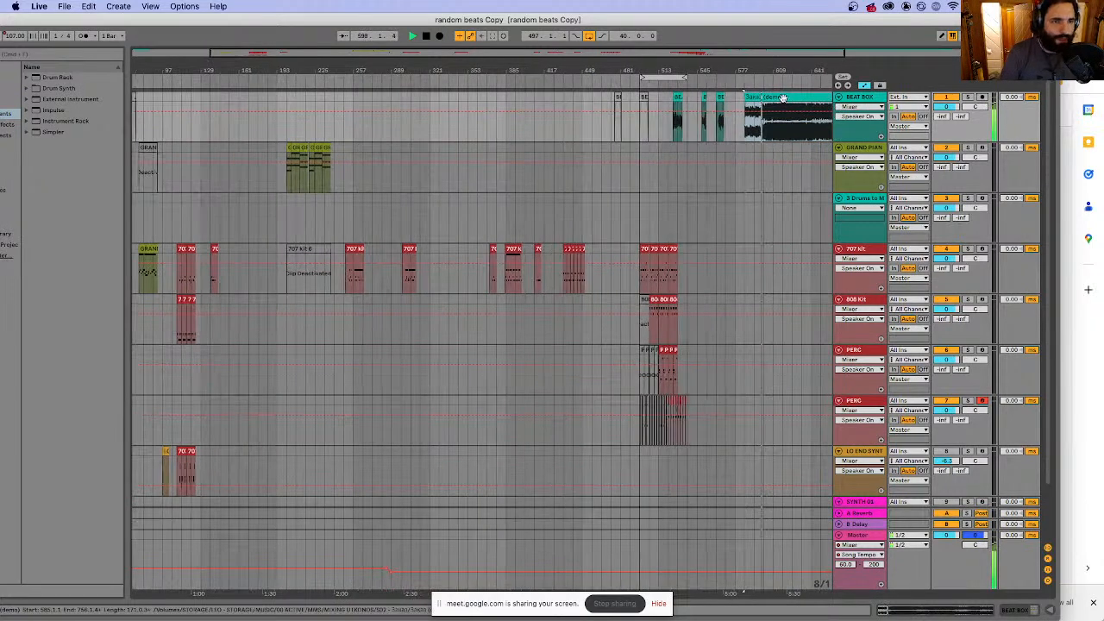
pyautogui.click(745, 130)
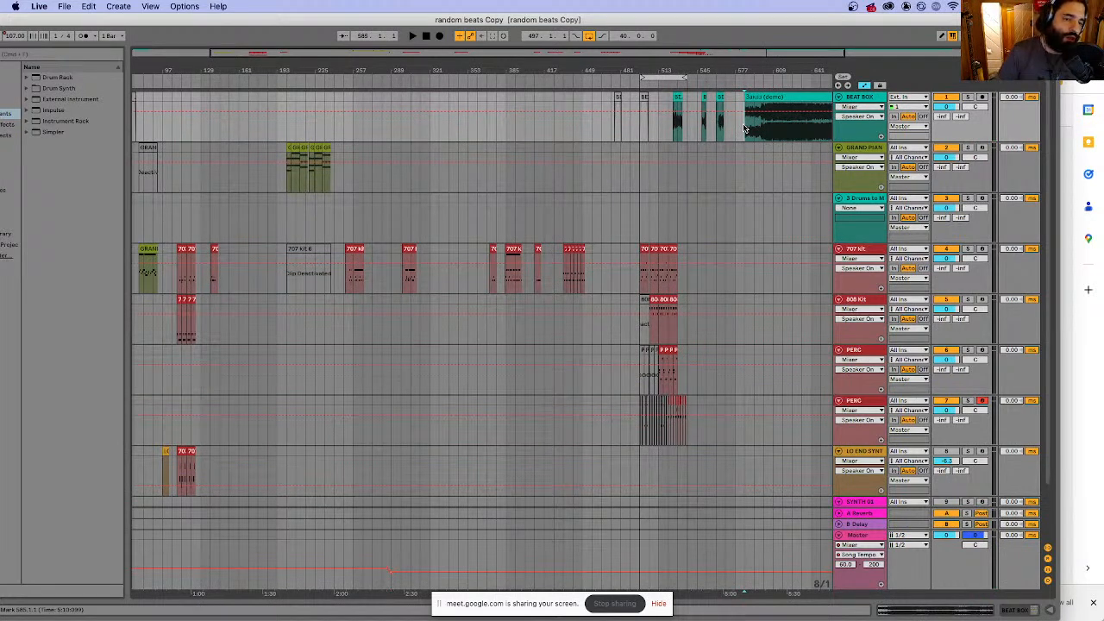
# - Arm the 707 kit track and record a bass drum and snare part over the demo from bar 585
pyautogui.click(736, 271)
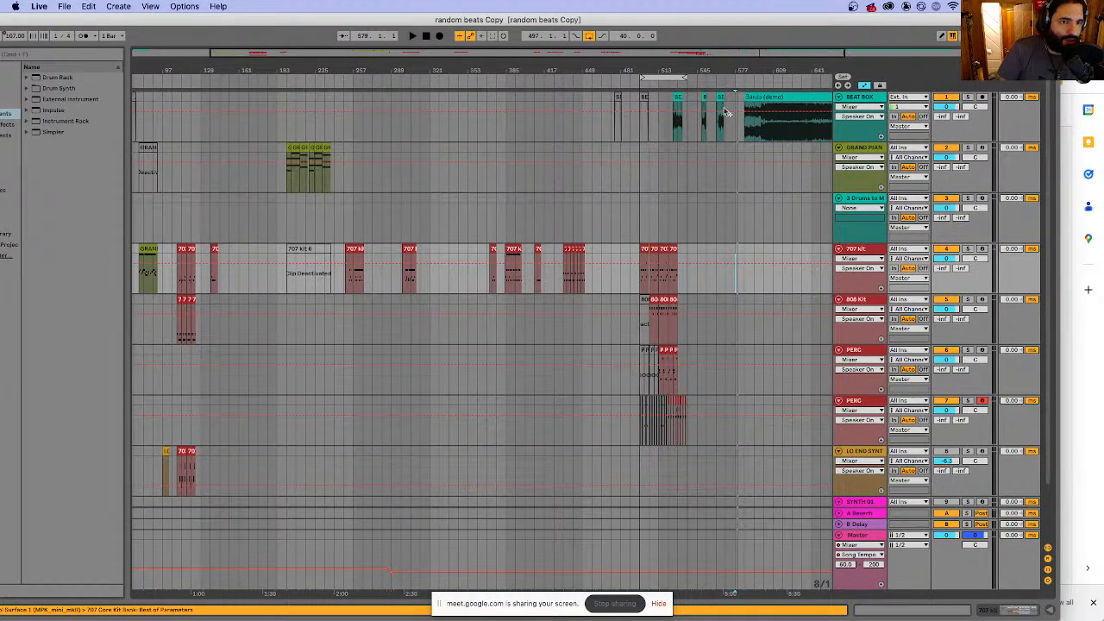
pyautogui.click(743, 134)
pyautogui.press('space')
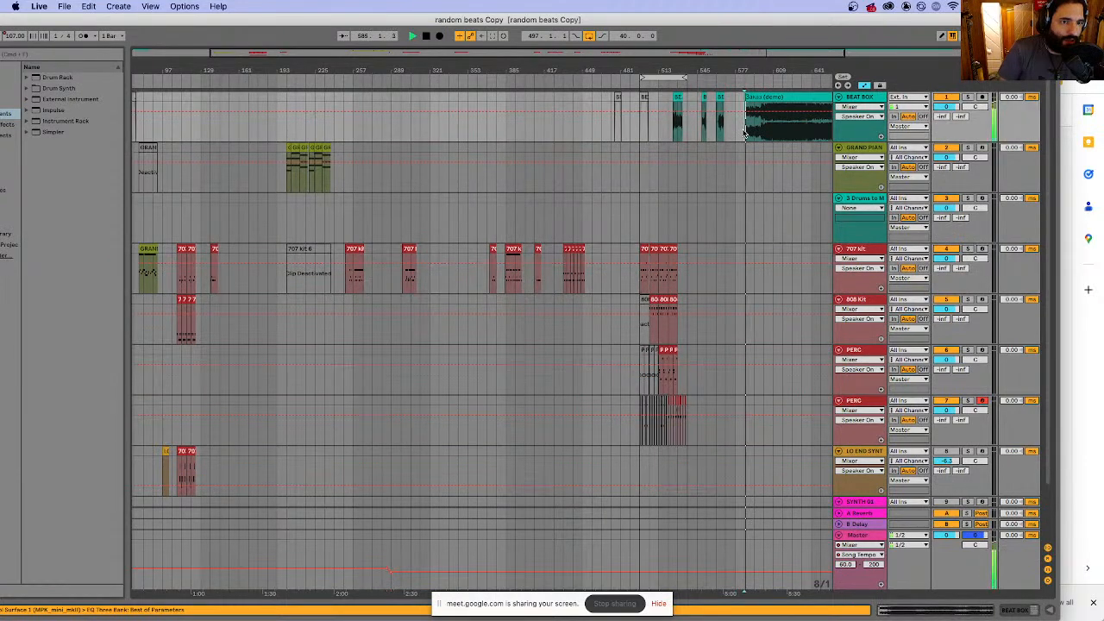
pyautogui.click(981, 251)
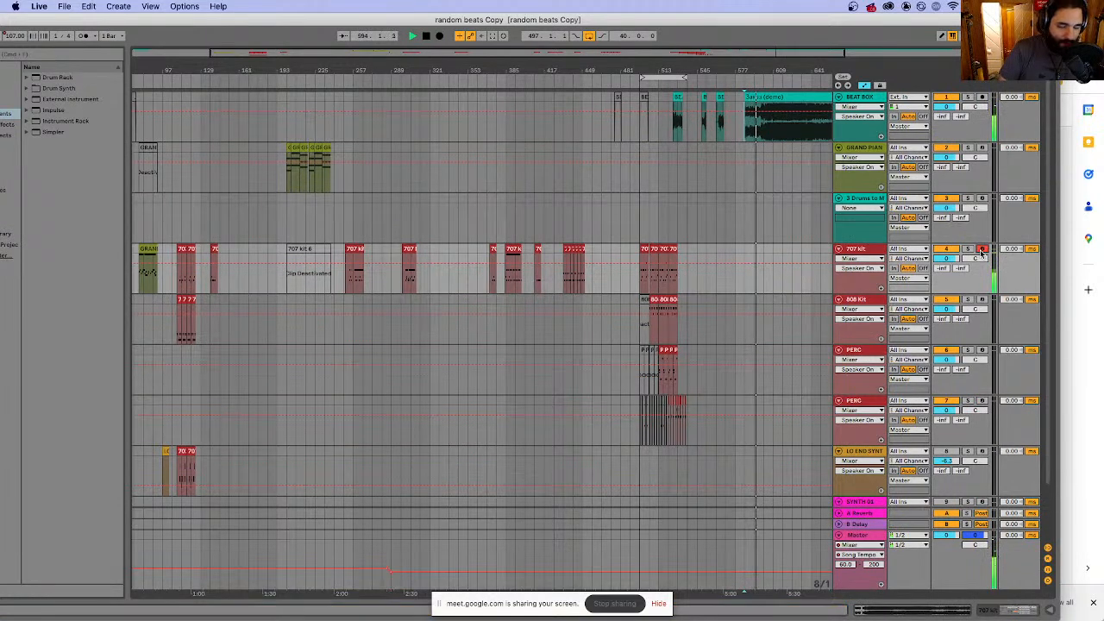
pyautogui.click(744, 131)
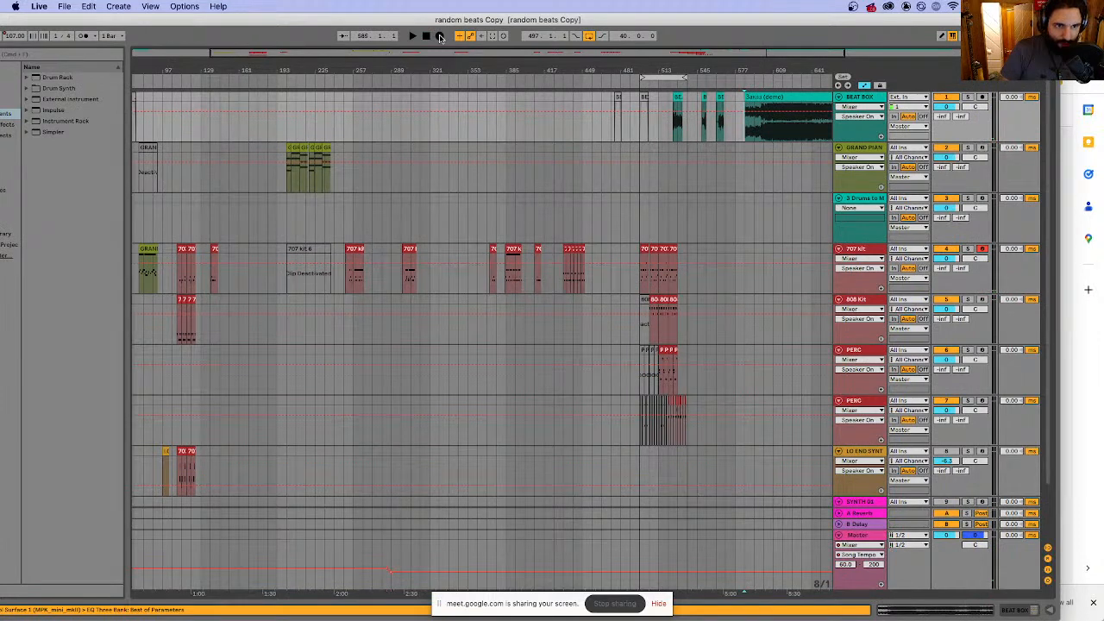
pyautogui.click(440, 36)
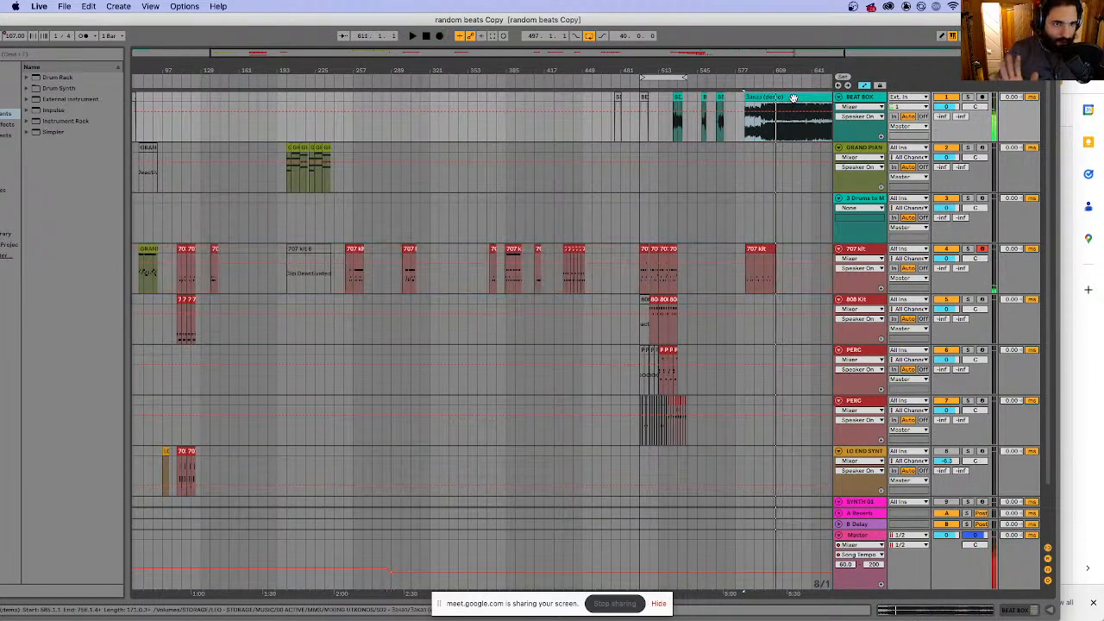
# - Delete the demo clip from the BEAT BOX track and play the recorded 707 kit clip with its notes open
pyautogui.press('Delete')
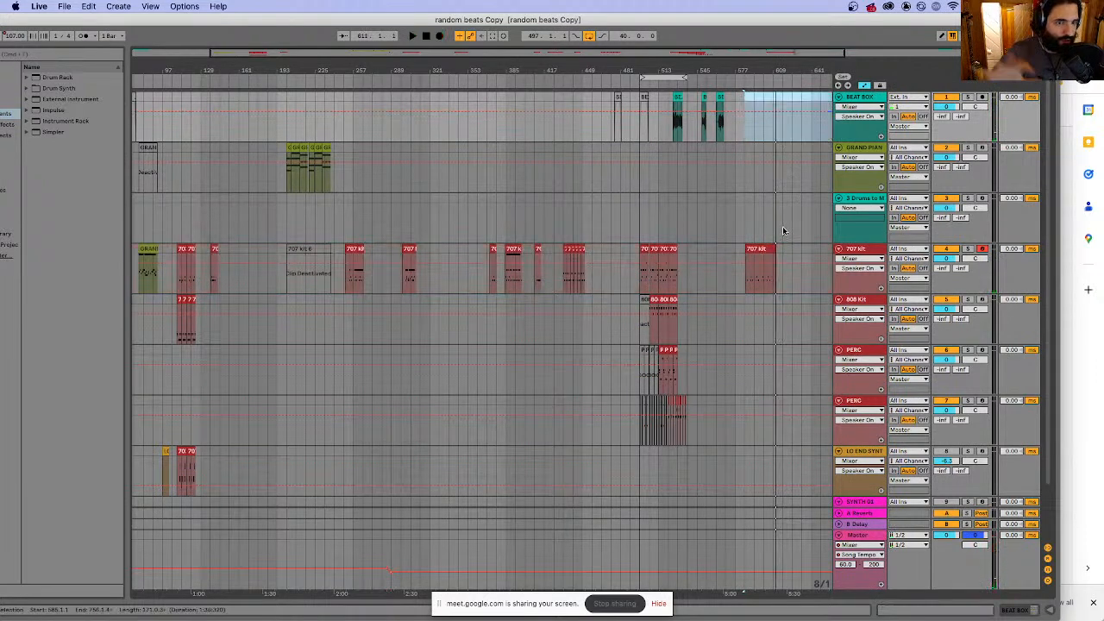
pyautogui.click(747, 250)
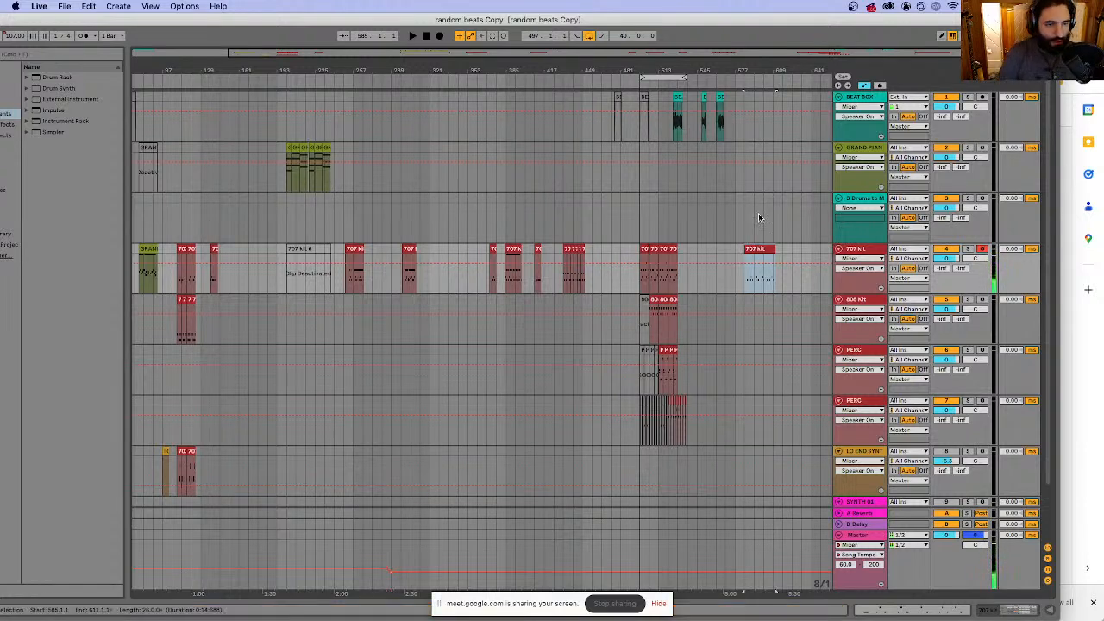
pyautogui.press('super+z')
pyautogui.doubleClick(748, 259)
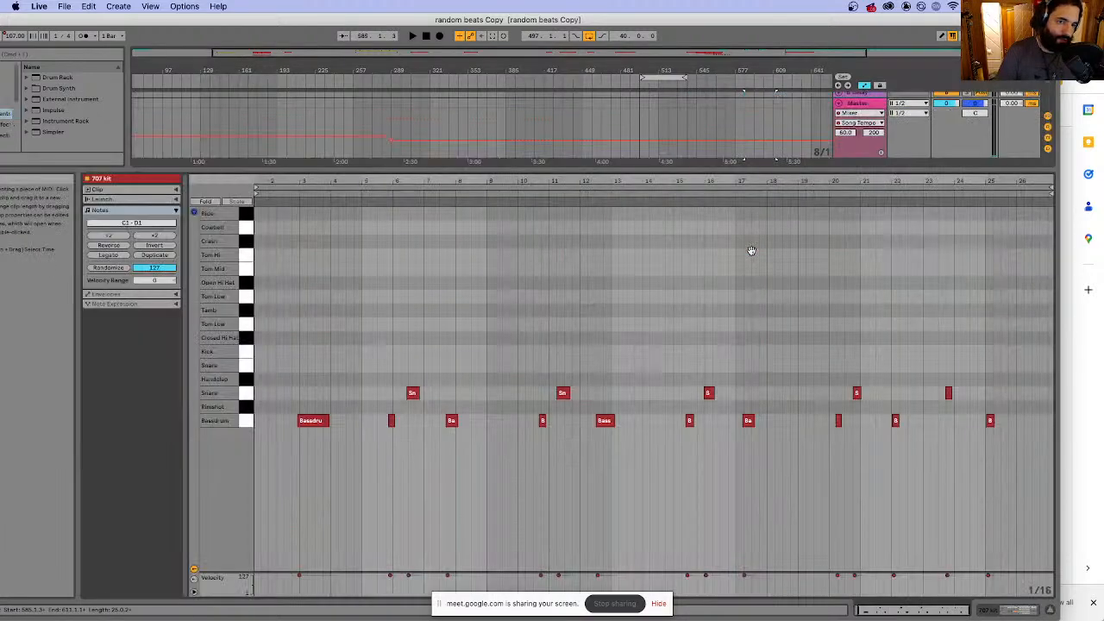
pyautogui.press('space')
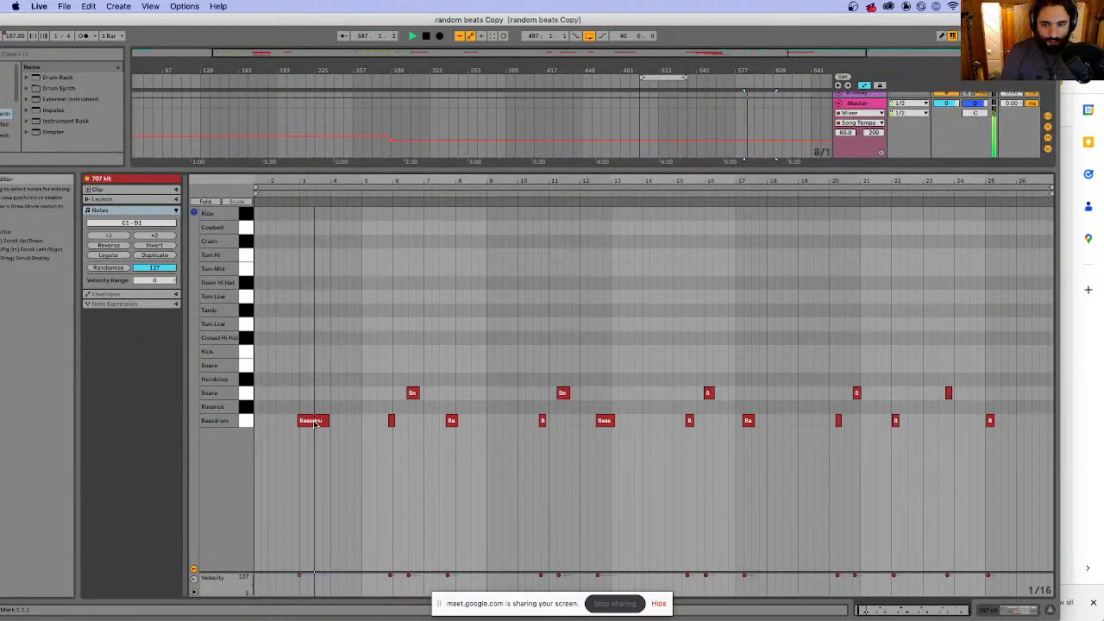
pyautogui.press('space')
# - Nudge the first Bassdrum note of the 707 kit clip slightly later and play the clip from its beginning
pyautogui.moveTo(316, 424); pyautogui.dragTo(318, 425)
pyautogui.press('space')
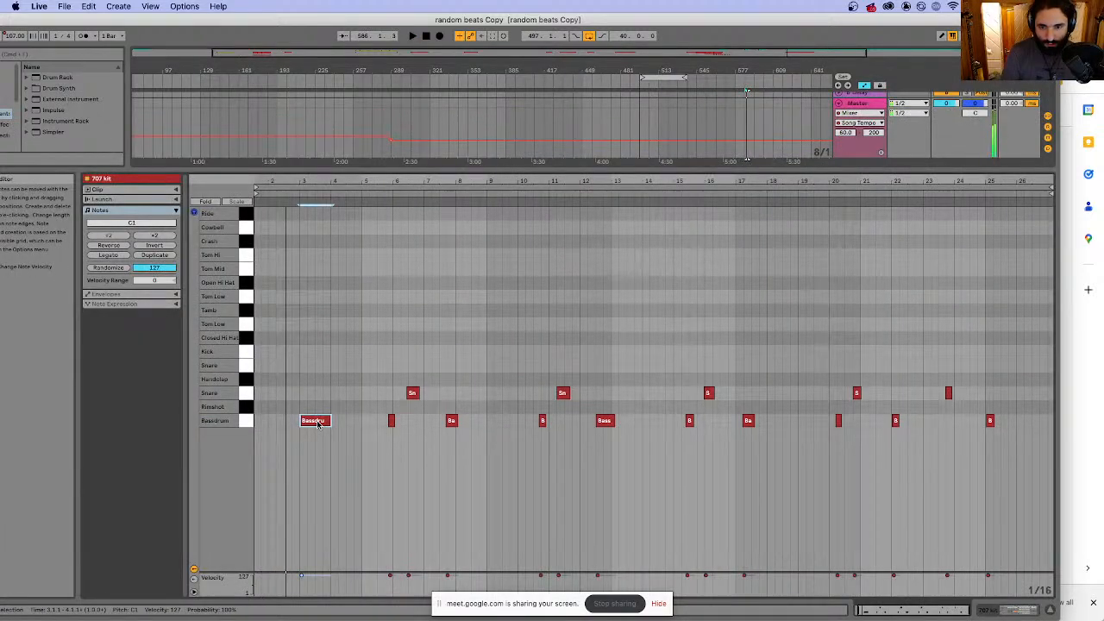
pyautogui.hscroll(-1, 317, 424)
pyautogui.press('space')
pyautogui.press('space')
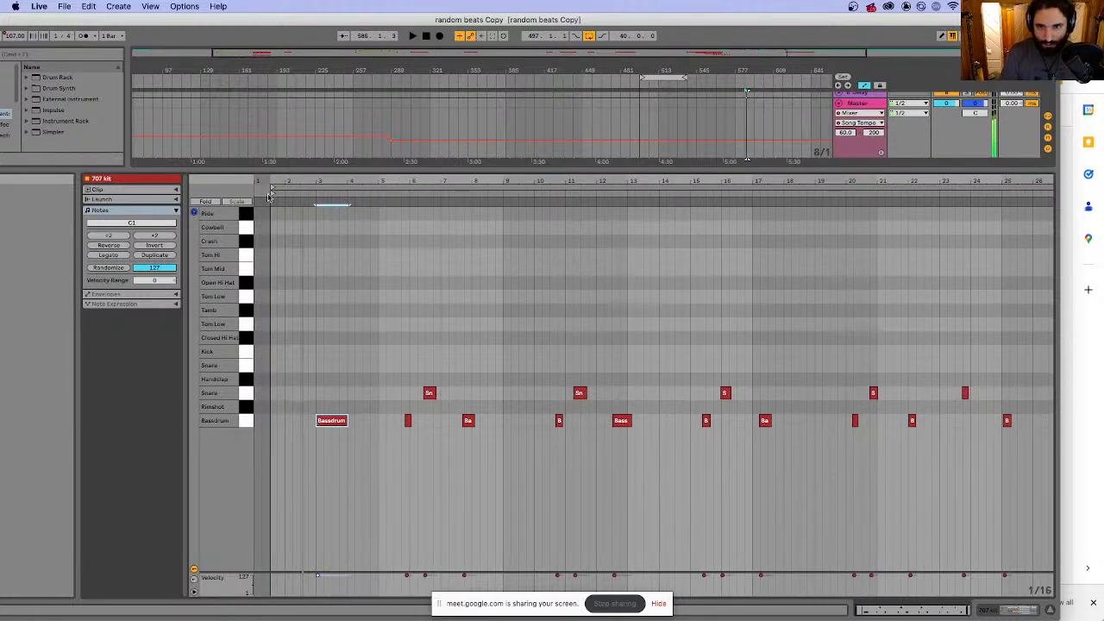
# - Try to move all the notes of the 707 kit clip earlier so the first Bassdrum hit starts the clip
pyautogui.click(274, 200)
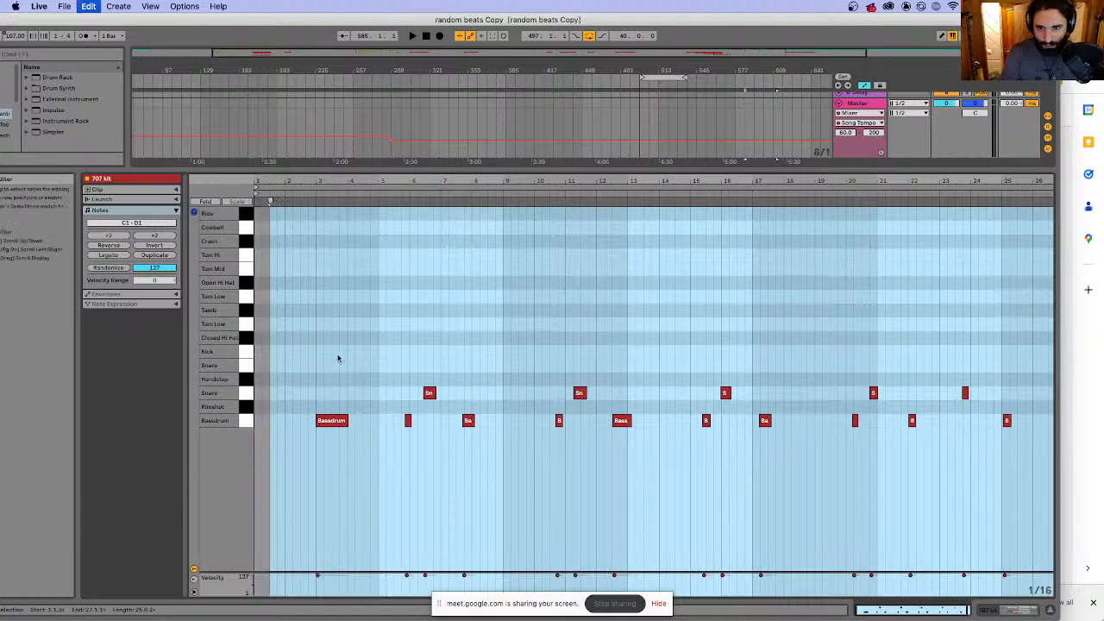
pyautogui.click(357, 355)
pyautogui.click(332, 420)
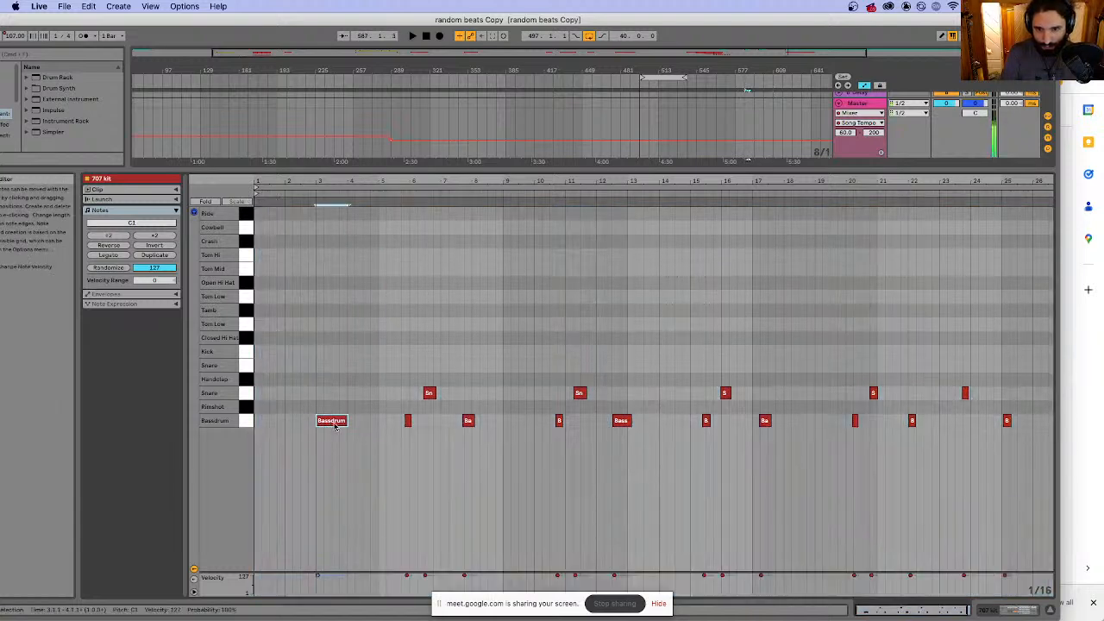
pyautogui.press('space')
pyautogui.press('super+a')
pyautogui.moveTo(322, 427); pyautogui.dragTo(270, 428)
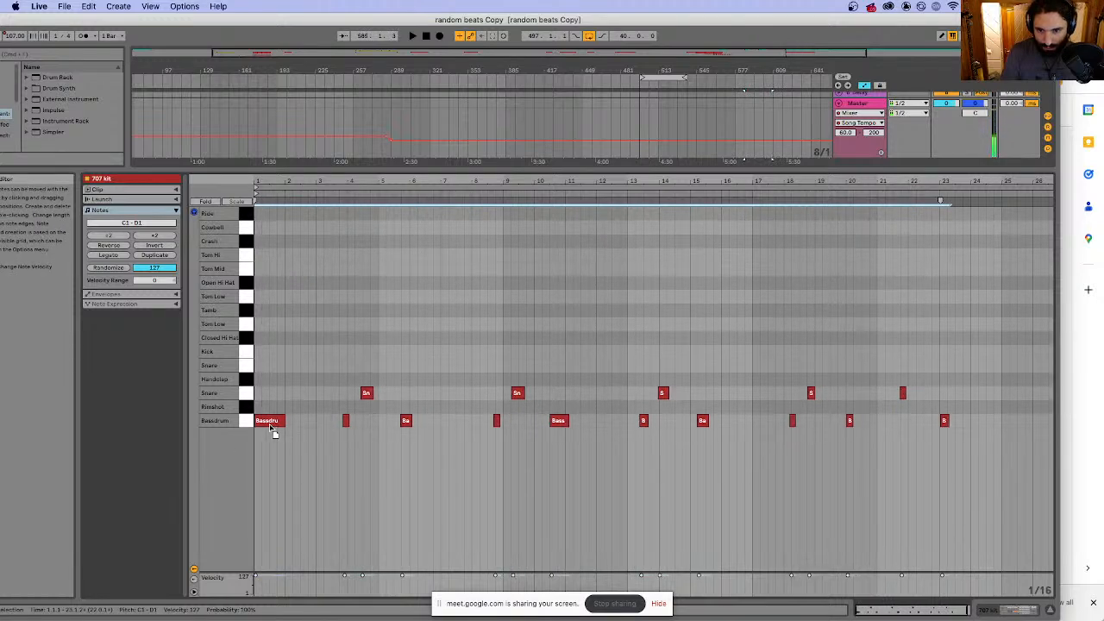
pyautogui.press('space')
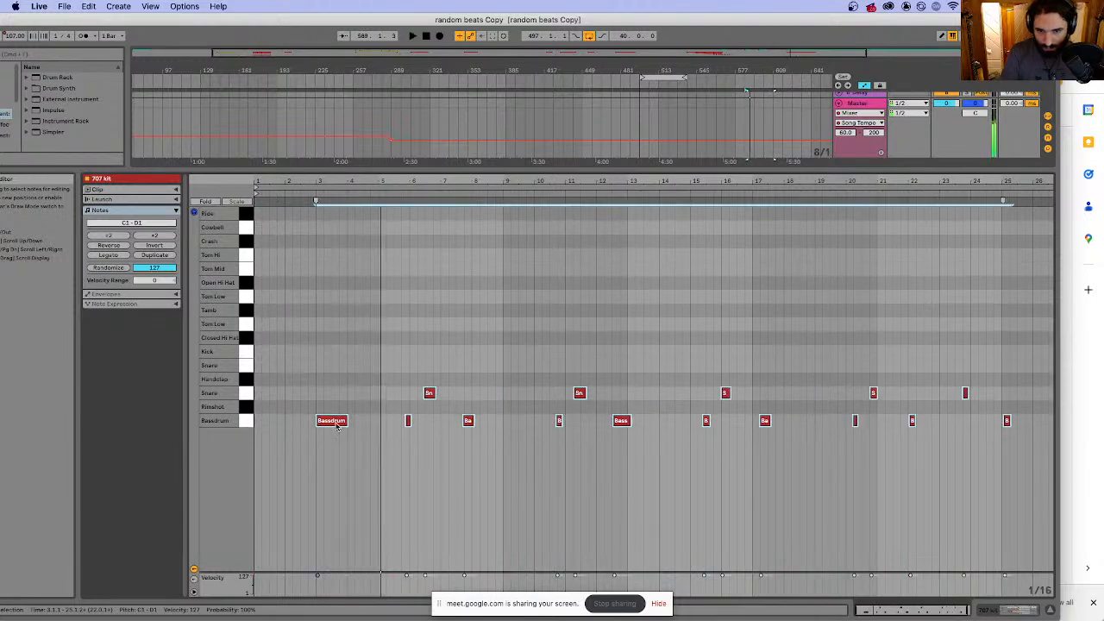
pyautogui.press('Right')
pyautogui.press('Right')
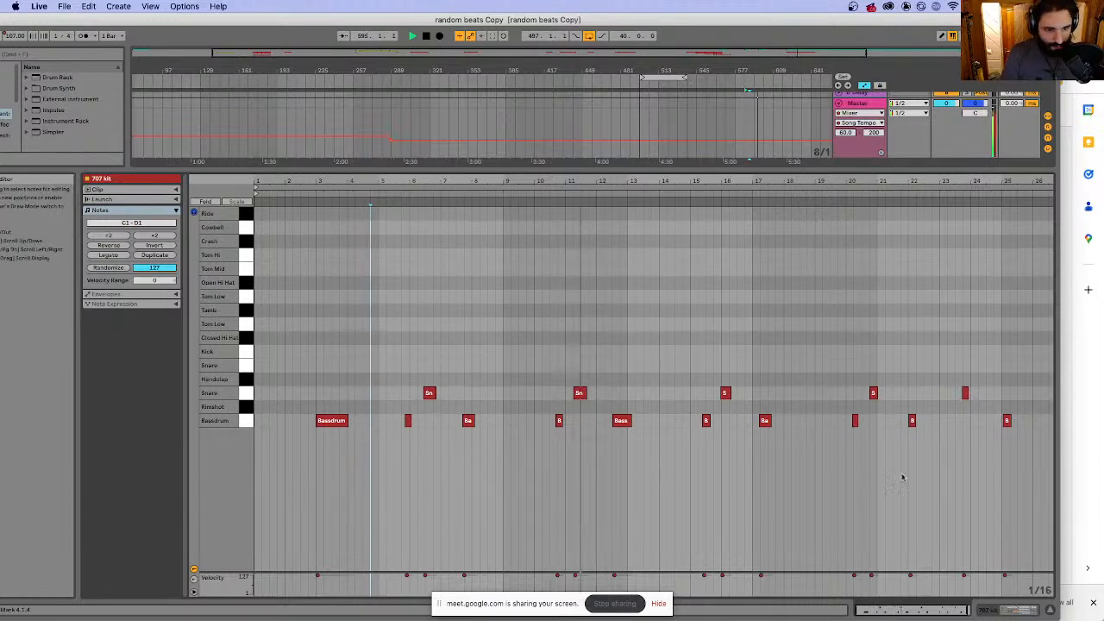
# - Undo the latest note edits, keeping the recorded 707 kit clip
pyautogui.press('super+z')
pyautogui.press('super+z')
pyautogui.press('super+z')
pyautogui.press('super+z')
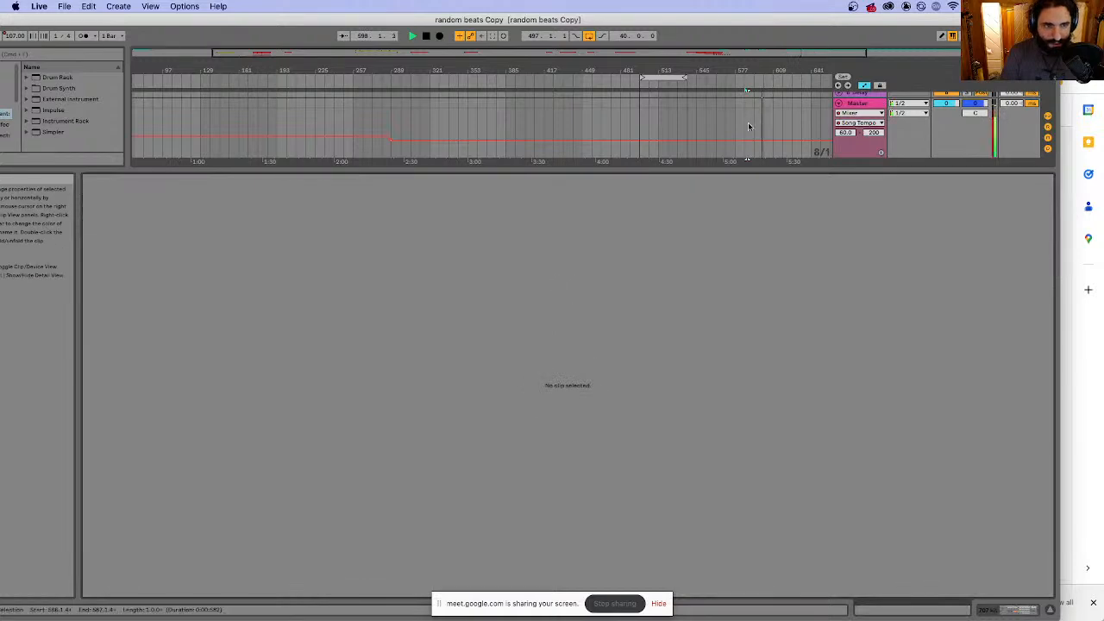
pyautogui.press('super+shift+z')
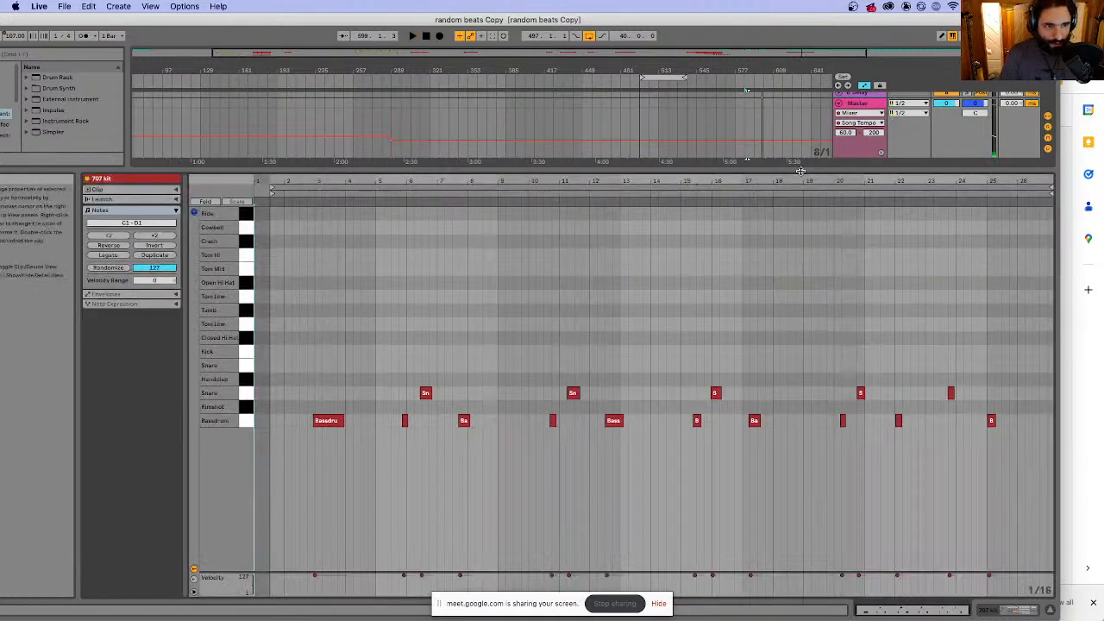
# - Deactivate the Заказ (demo) clip on the BEAT BOX track and play the recorded 707 kit clip on its own
pyautogui.moveTo(800, 171); pyautogui.dragTo(796, 561)
pyautogui.click(760, 185)
pyautogui.press('space')
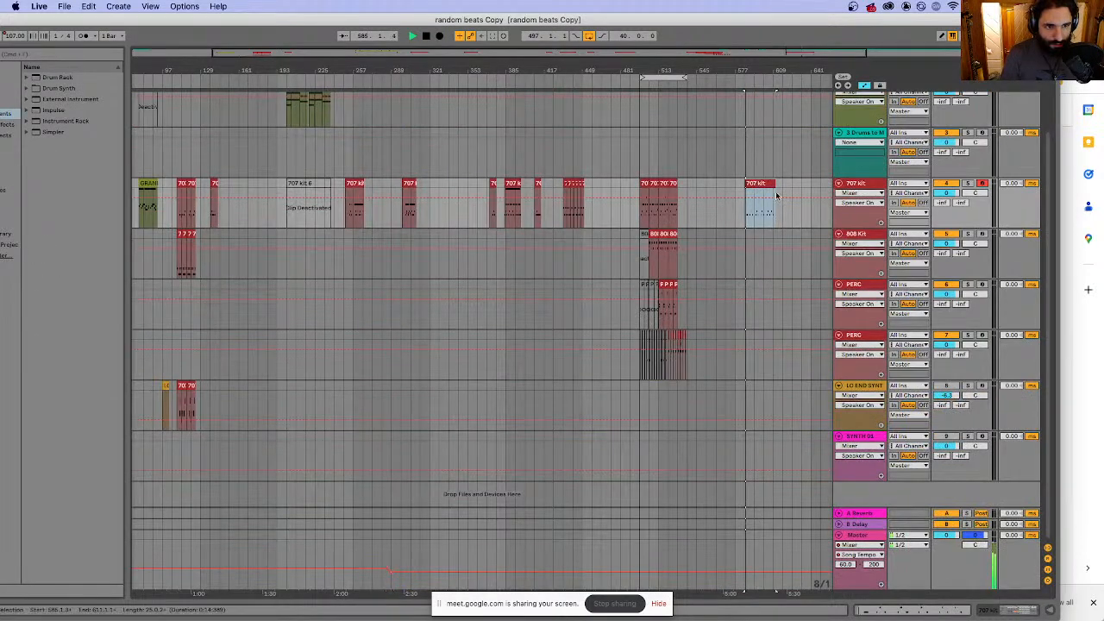
pyautogui.scroll(3, 777, 107)
pyautogui.click(777, 98)
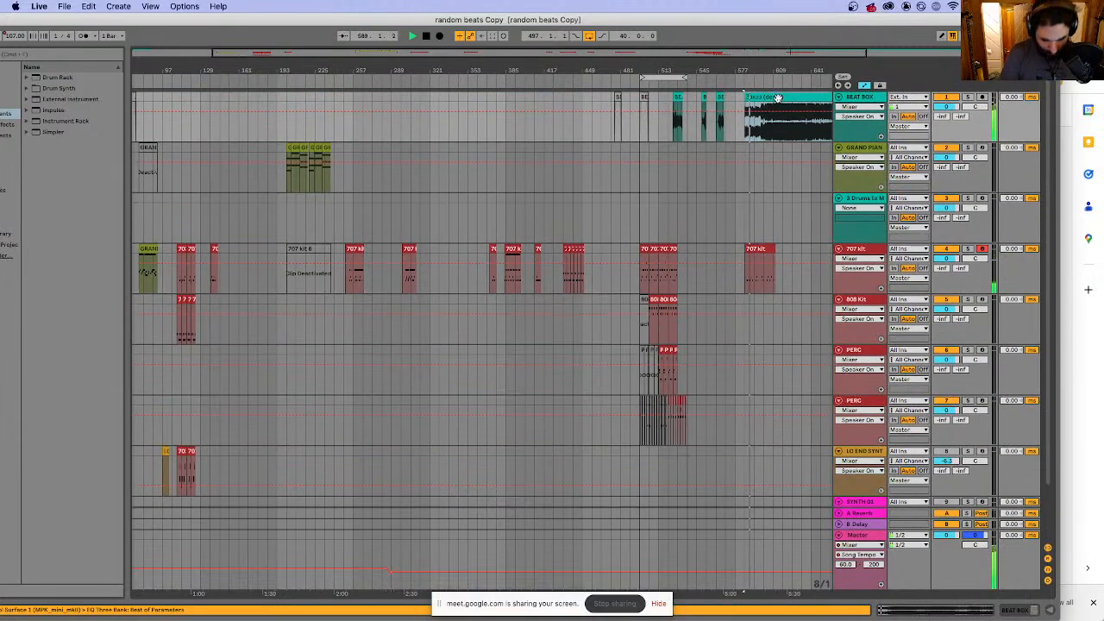
pyautogui.click(764, 247)
pyautogui.press('space')
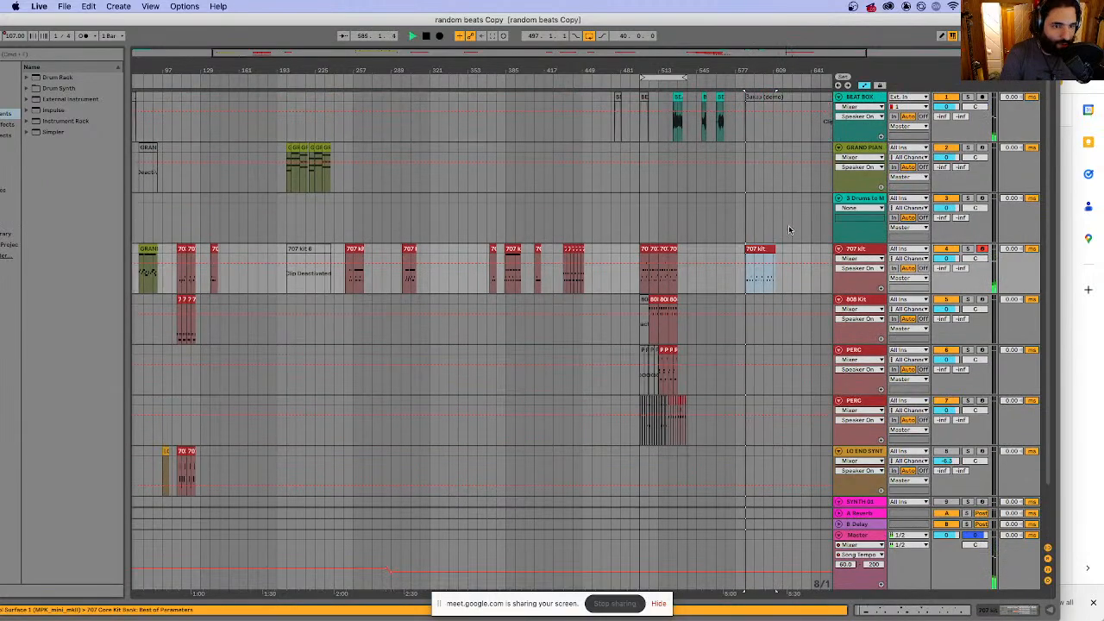
# - Shift all notes after the first Bassdrum hit in the recorded 707 kit clip slightly later and play the result
pyautogui.moveTo(536, 53); pyautogui.dragTo(775, 130)
pyautogui.hscroll(5, 613, 90)
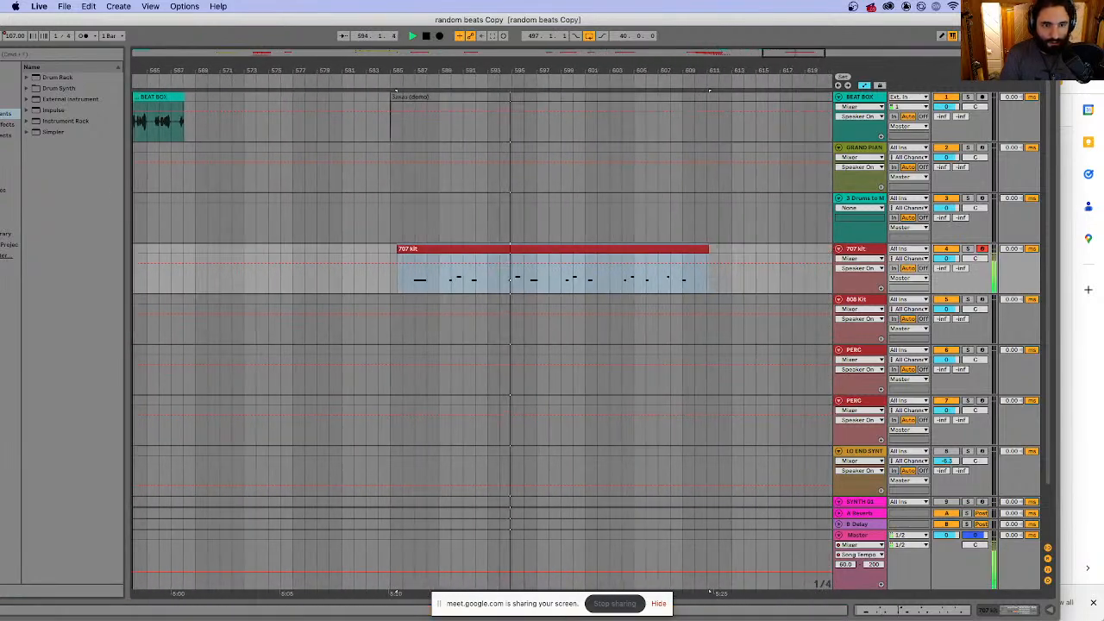
pyautogui.click(451, 284)
pyautogui.doubleClick(458, 250)
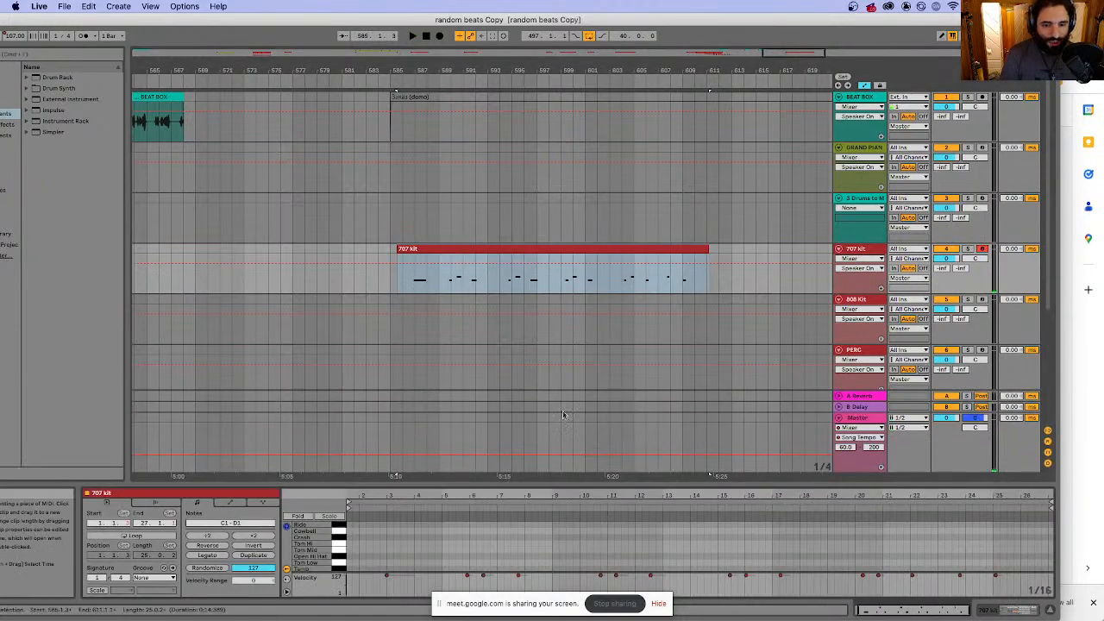
pyautogui.moveTo(595, 484); pyautogui.dragTo(578, 195)
pyautogui.moveTo(374, 377); pyautogui.dragTo(1044, 459)
pyautogui.moveTo(394, 445); pyautogui.dragTo(398, 452)
pyautogui.click(385, 393)
pyautogui.press('space')
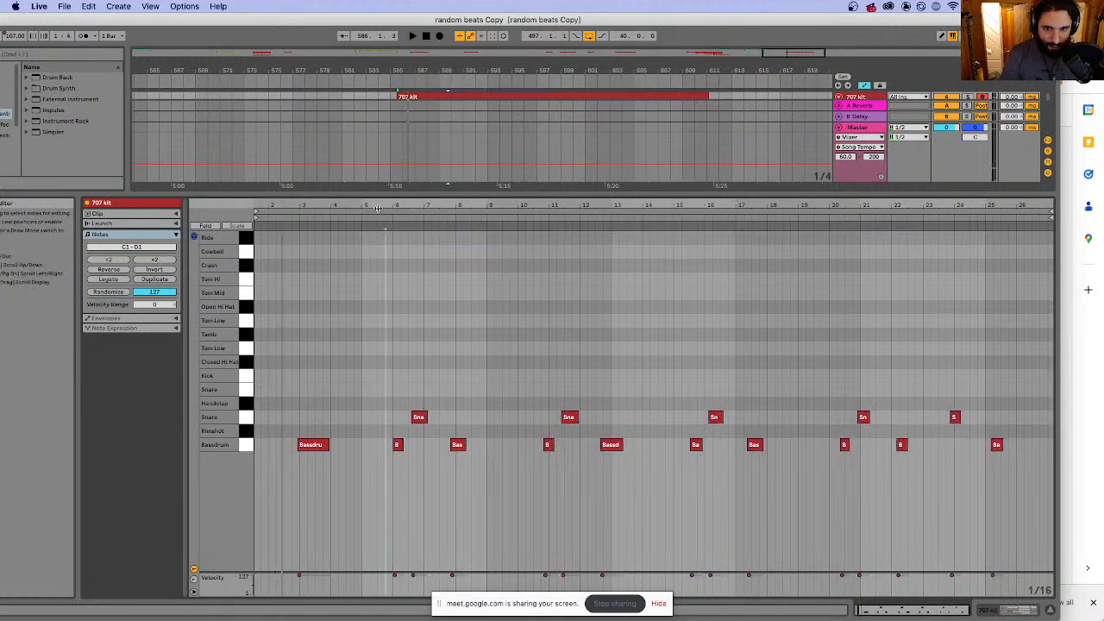
# - Move the first Snare note of the 707 kit clip slightly earlier to 6.1.3 and play the result
pyautogui.click(416, 419)
pyautogui.press('space')
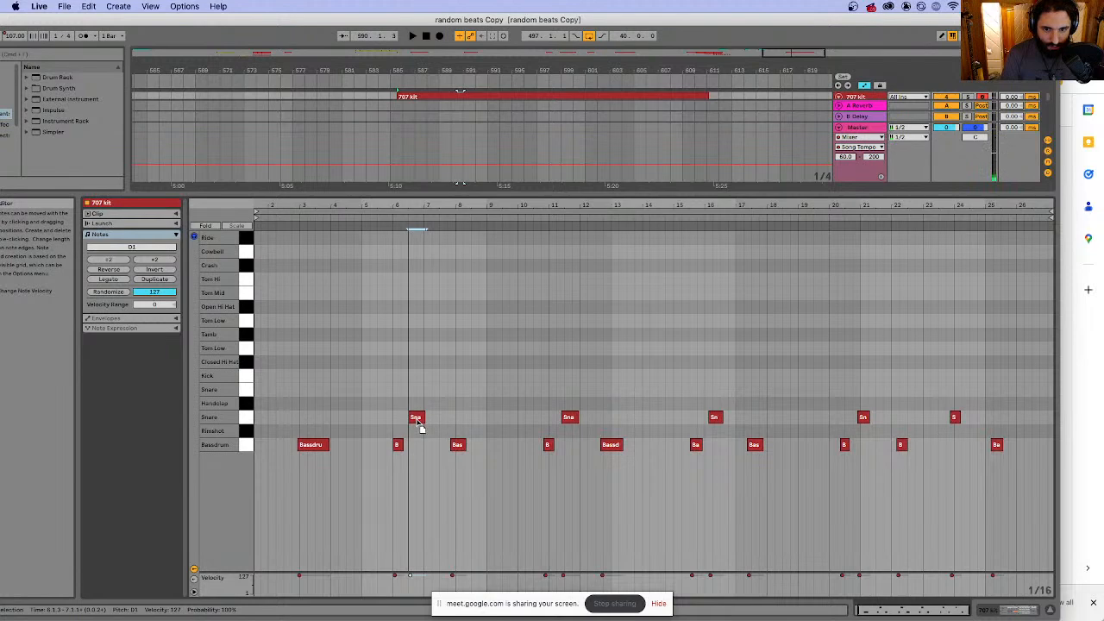
pyautogui.click(386, 341)
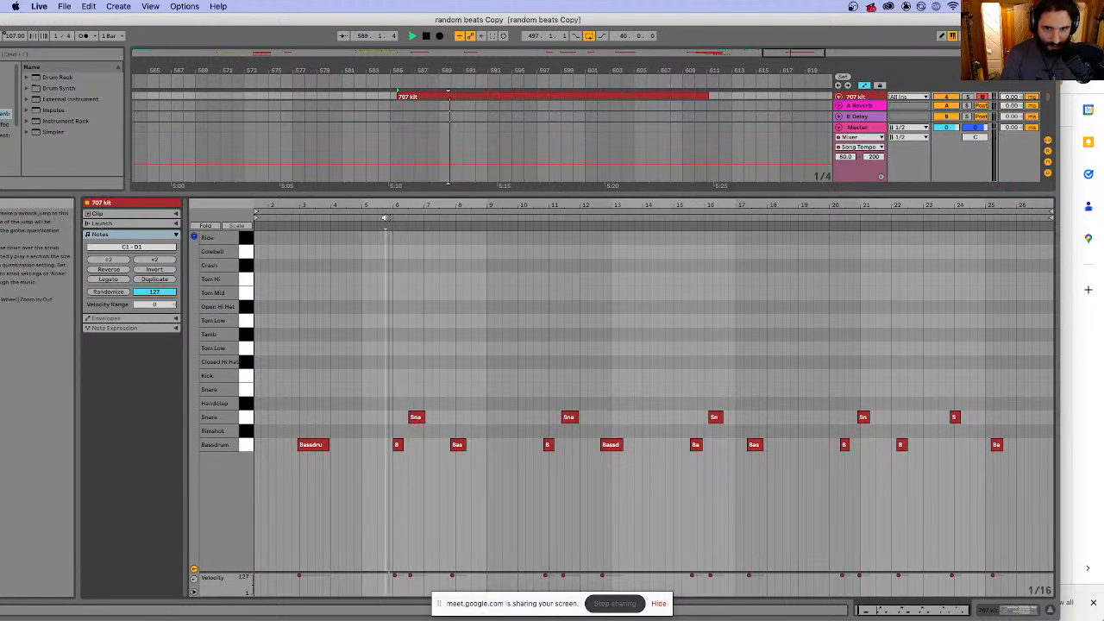
pyautogui.press('space')
pyautogui.press('space')
# - Move the Bassdrum note after the first Snare to 7.1.3 and play the pattern
pyautogui.moveTo(458, 447); pyautogui.dragTo(464, 455)
pyautogui.press('space')
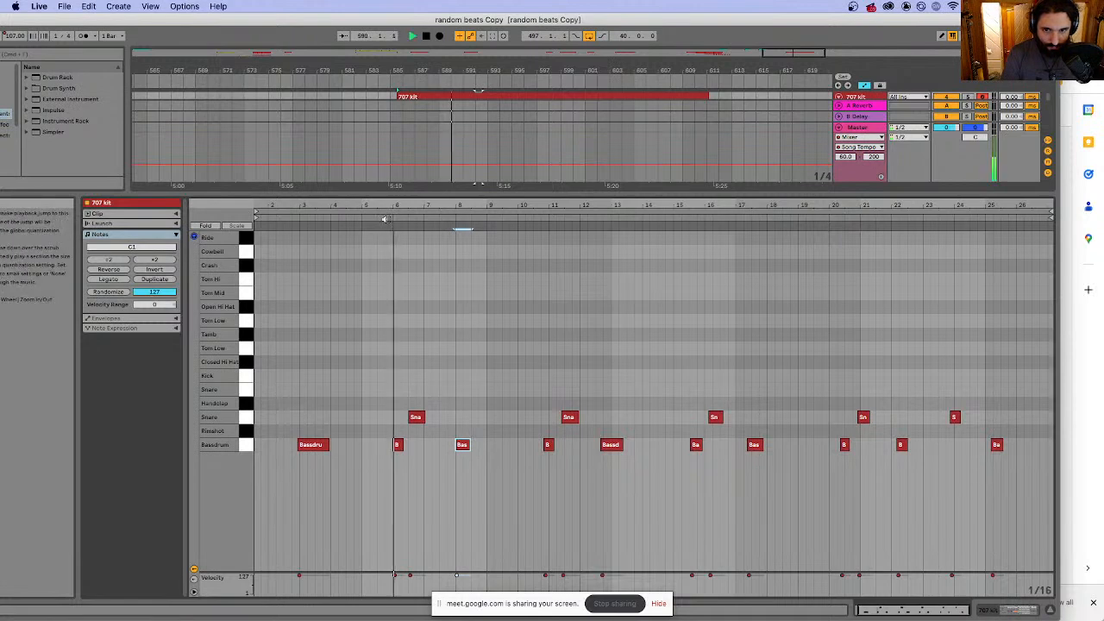
pyautogui.press('space')
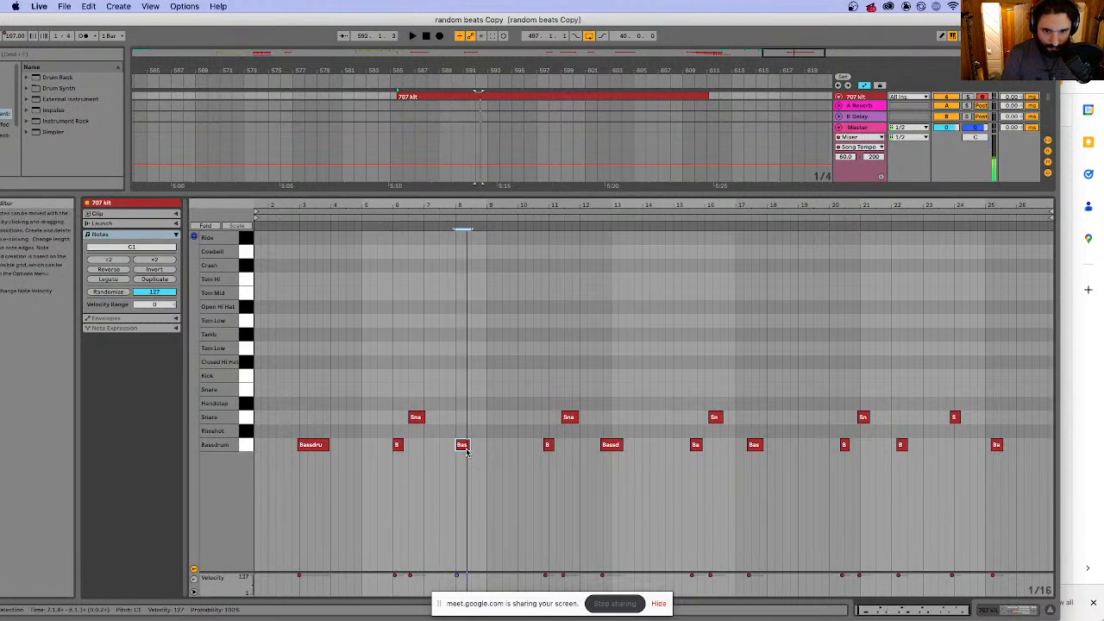
pyautogui.moveTo(464, 447); pyautogui.dragTo(451, 453)
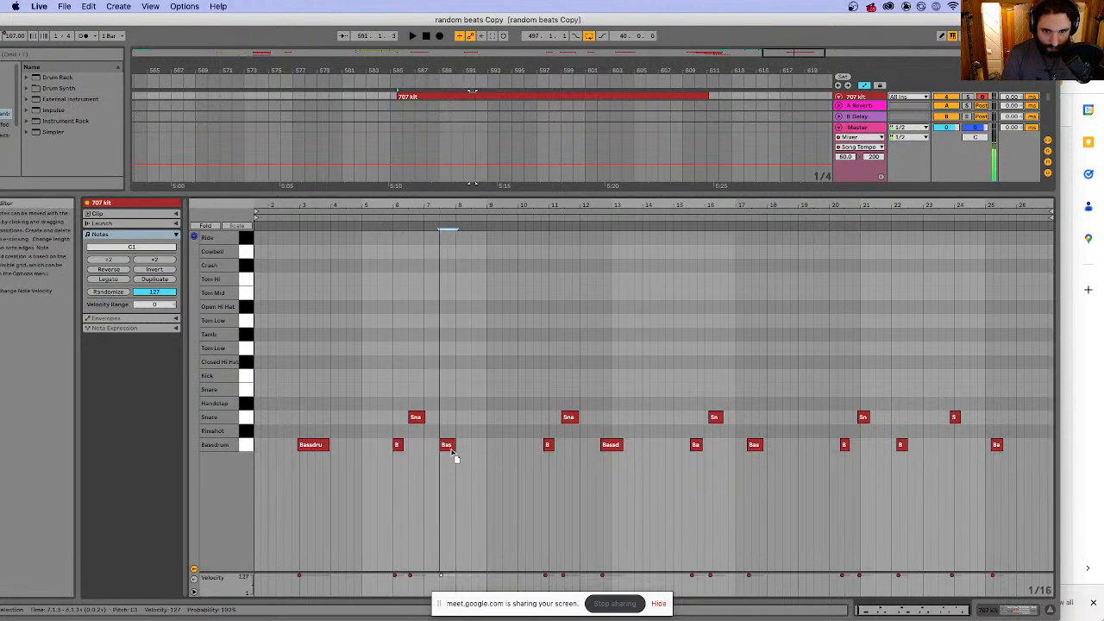
pyautogui.click(388, 218)
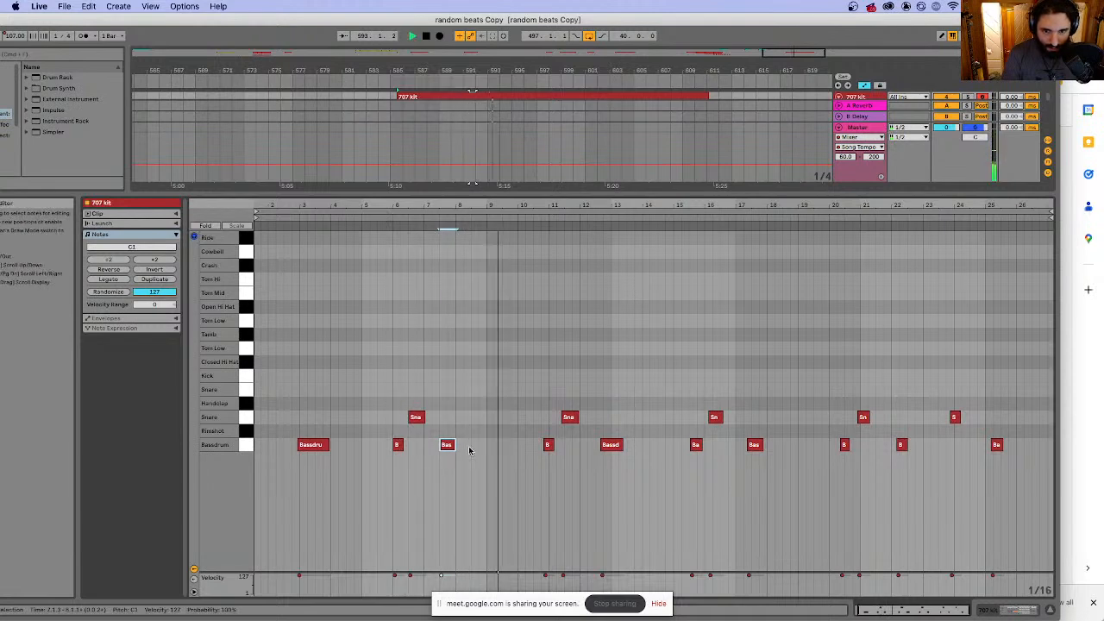
pyautogui.press('space')
# - Move the next Bassdrum note to bar 9 and the second Snare note to 9.1.3, and play the pattern
pyautogui.moveTo(546, 446); pyautogui.dragTo(491, 446)
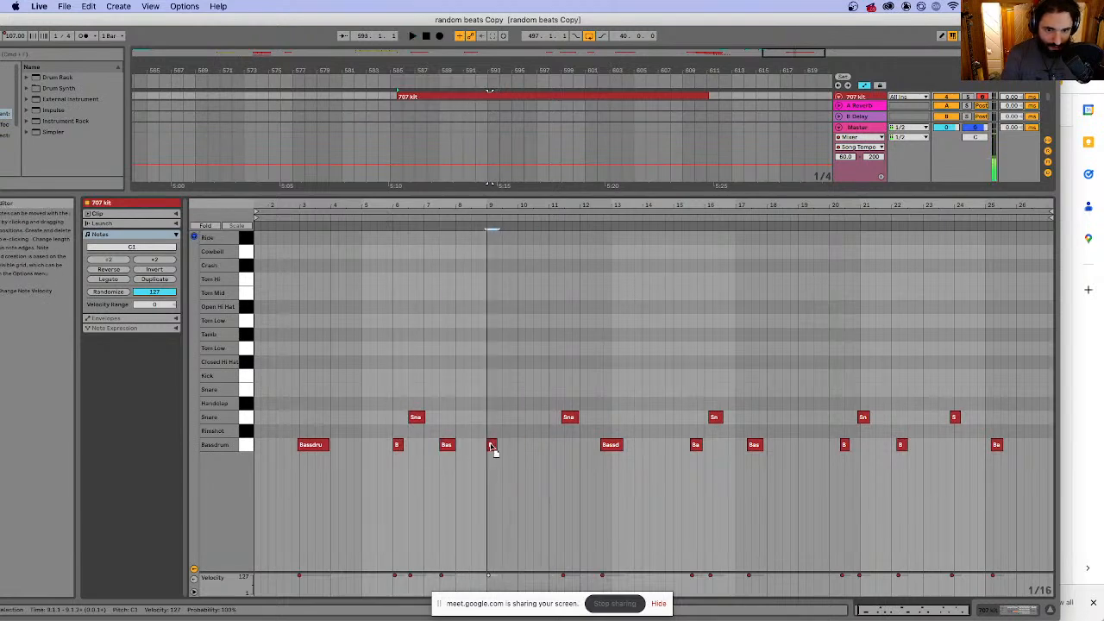
pyautogui.moveTo(571, 415); pyautogui.dragTo(511, 423)
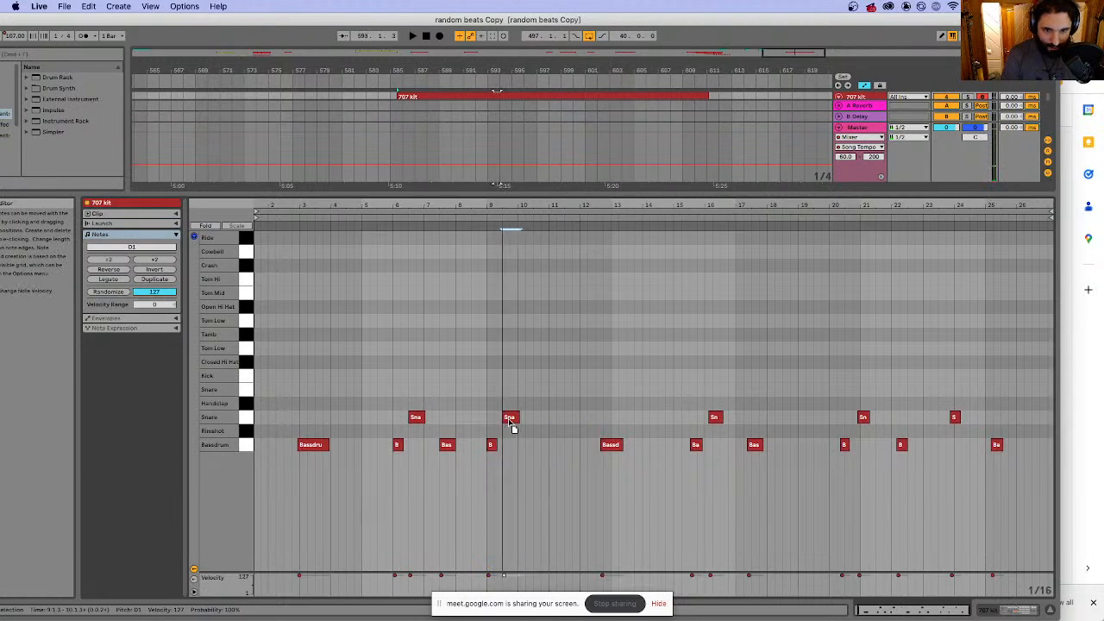
pyautogui.click(386, 216)
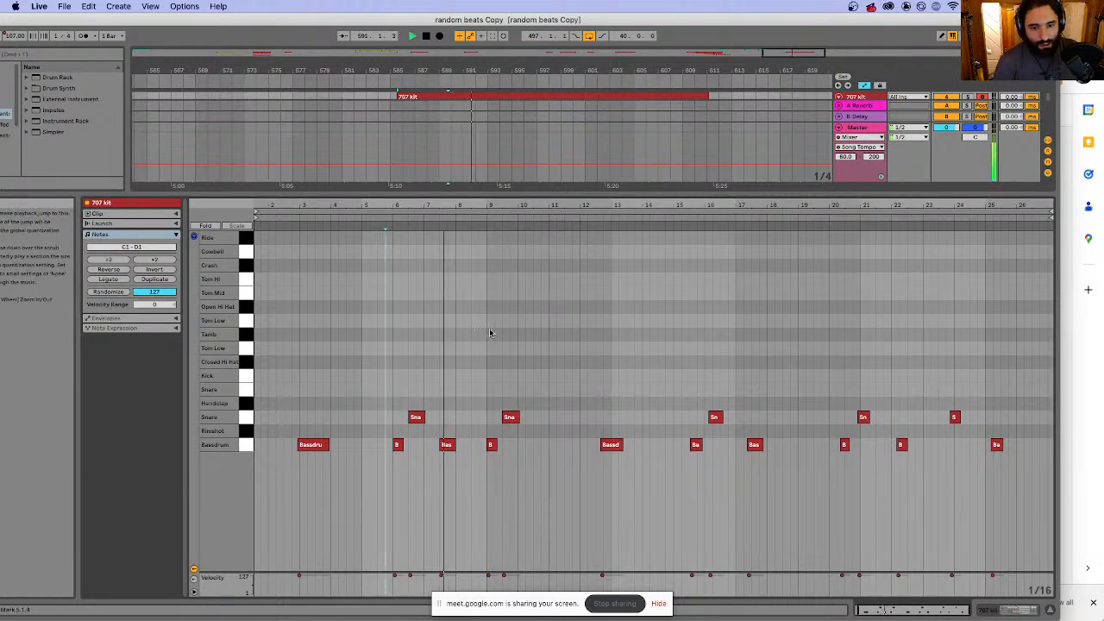
pyautogui.press('space')
# - Move the following Bassdrum note to 10.1.3, and shift the Bassdrum, Snare, Bassdrum group one bar later to start at bar 10
pyautogui.moveTo(615, 445)
pyautogui.mouseDown()
pyautogui.moveTo(532, 448)
pyautogui.moveTo(562, 459)
pyautogui.moveTo(547, 456)
pyautogui.mouseUp()
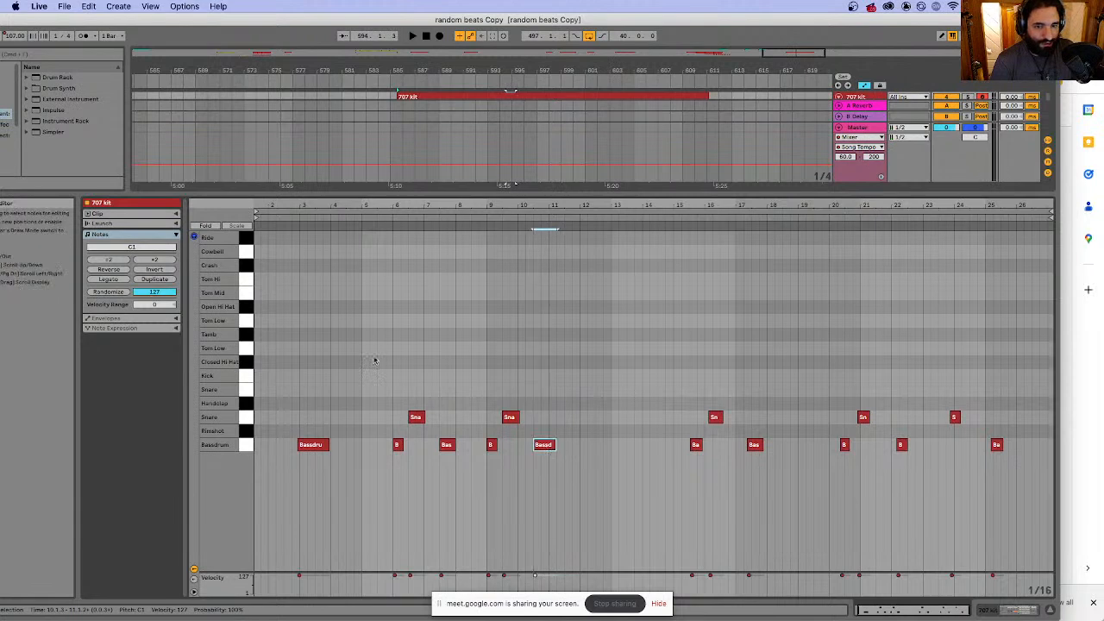
pyautogui.press('space')
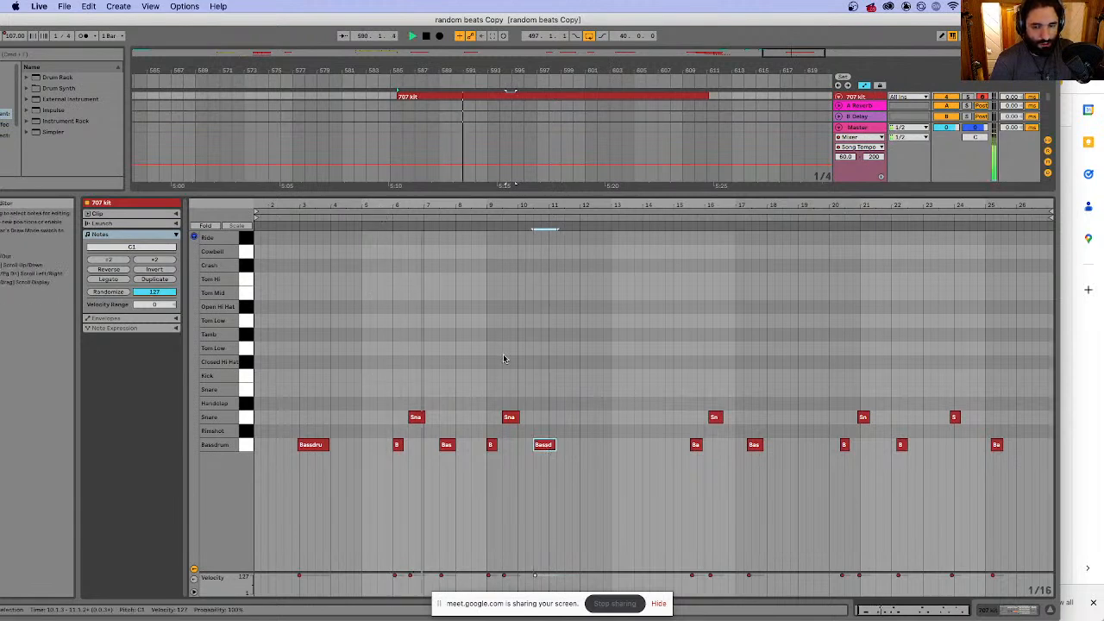
pyautogui.press('space')
pyautogui.moveTo(484, 381); pyautogui.dragTo(558, 450)
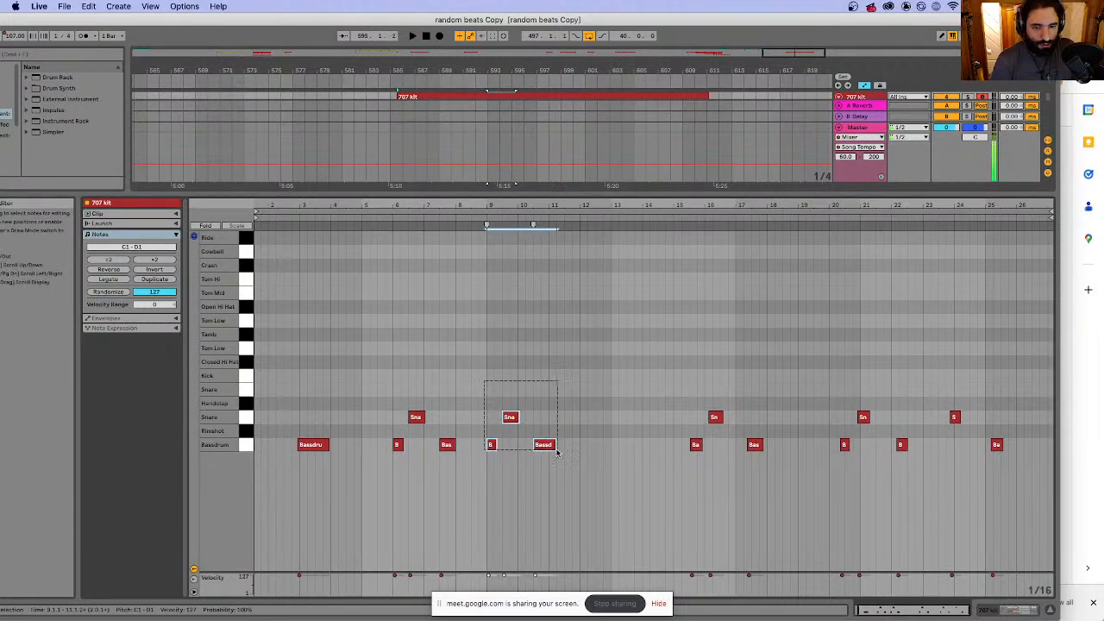
pyautogui.moveTo(492, 445); pyautogui.dragTo(522, 445)
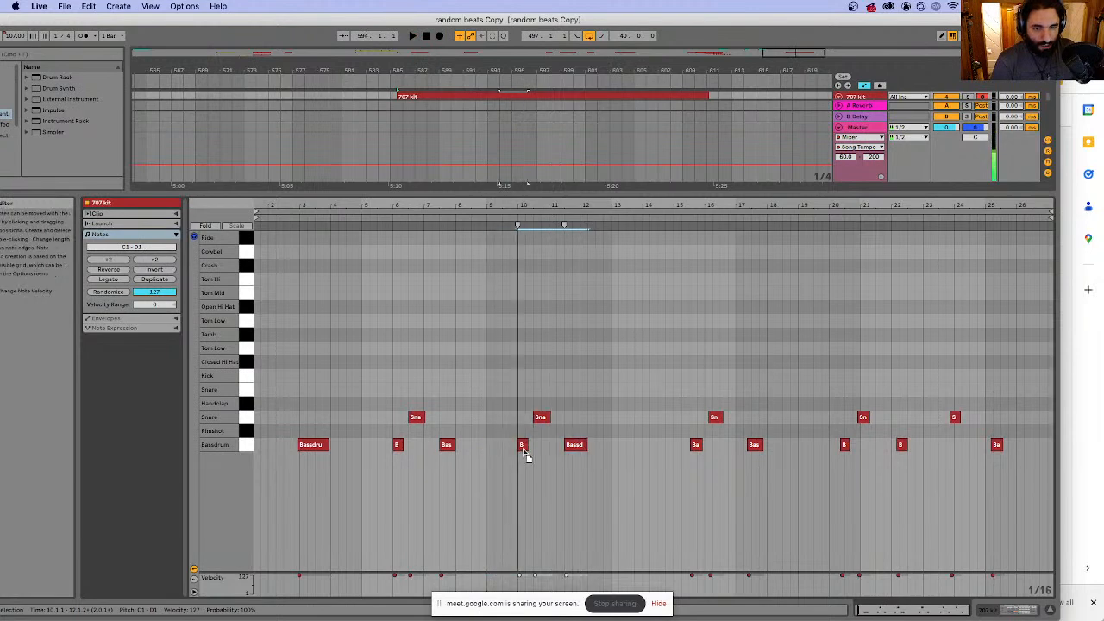
# - Play the reworked pattern and delete all the notes after bar 15 of the 707 kit clip
pyautogui.click(379, 224)
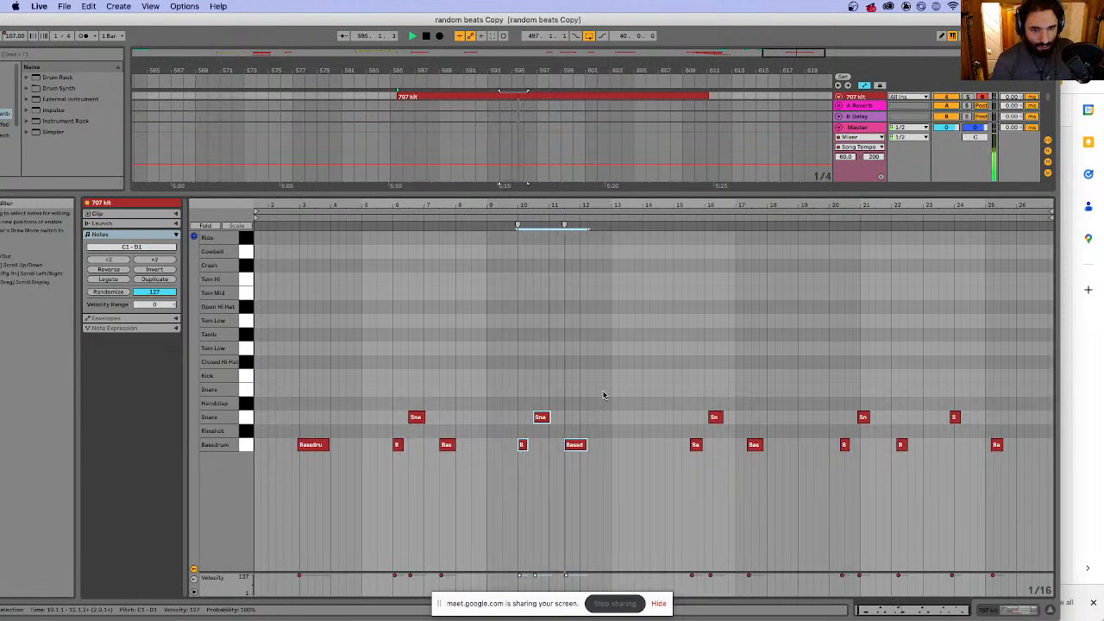
pyautogui.moveTo(685, 388); pyautogui.dragTo(1020, 480)
pyautogui.press('Delete')
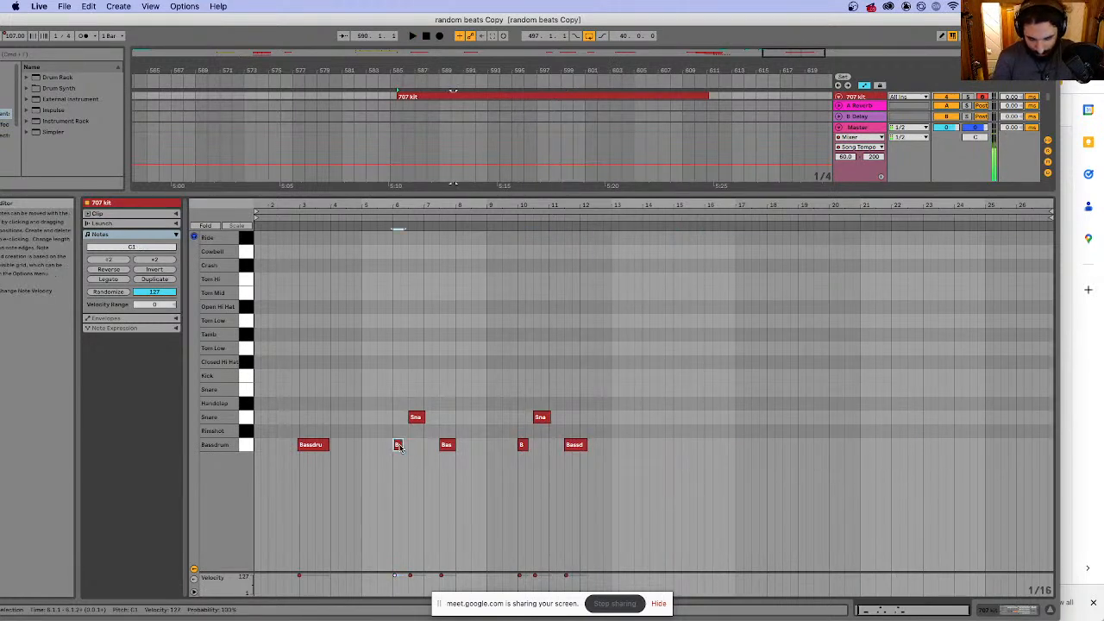
# - Copy the Bassdrum note at bar 6 onto the Cowbell row and play it
pyautogui.moveTo(399, 447); pyautogui.dragTo(402, 338)
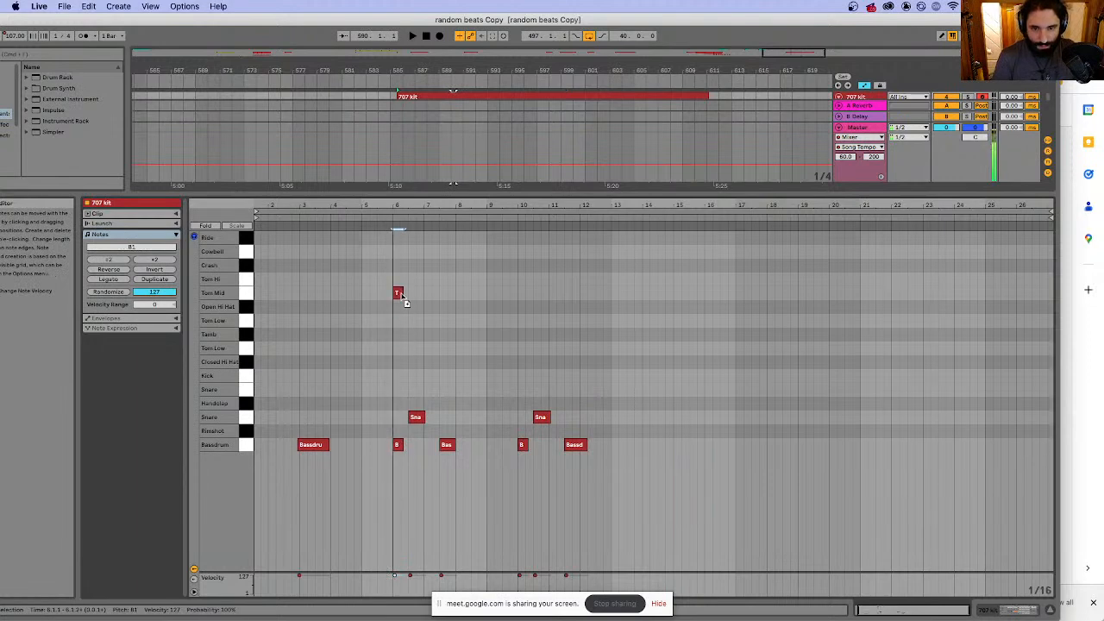
pyautogui.moveTo(401, 294); pyautogui.dragTo(399, 265)
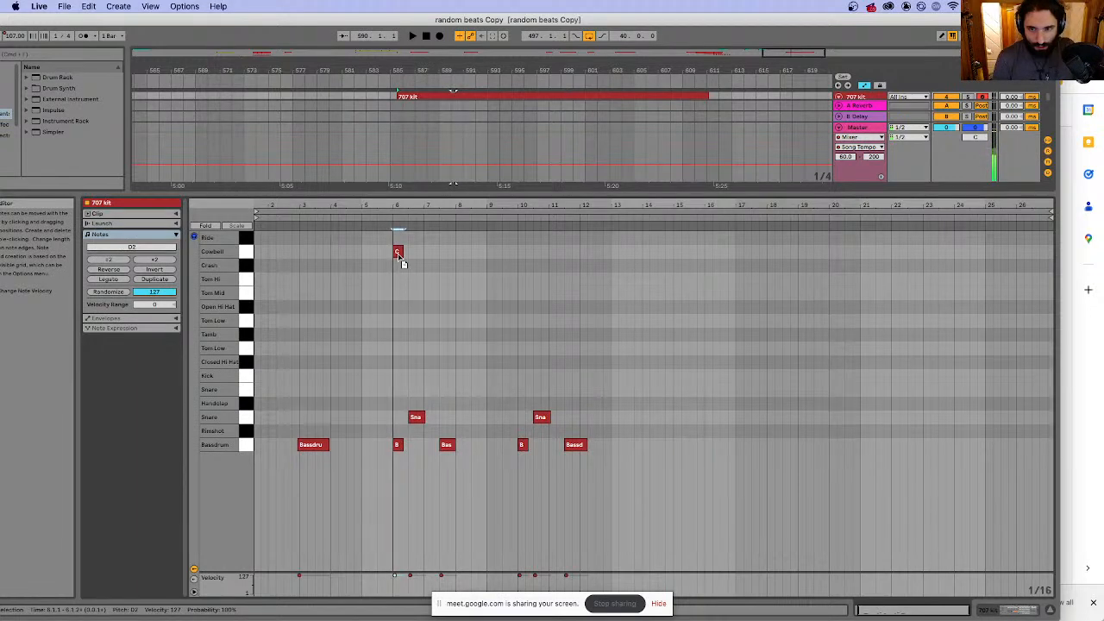
pyautogui.press('space')
pyautogui.click(378, 229)
pyautogui.press('space')
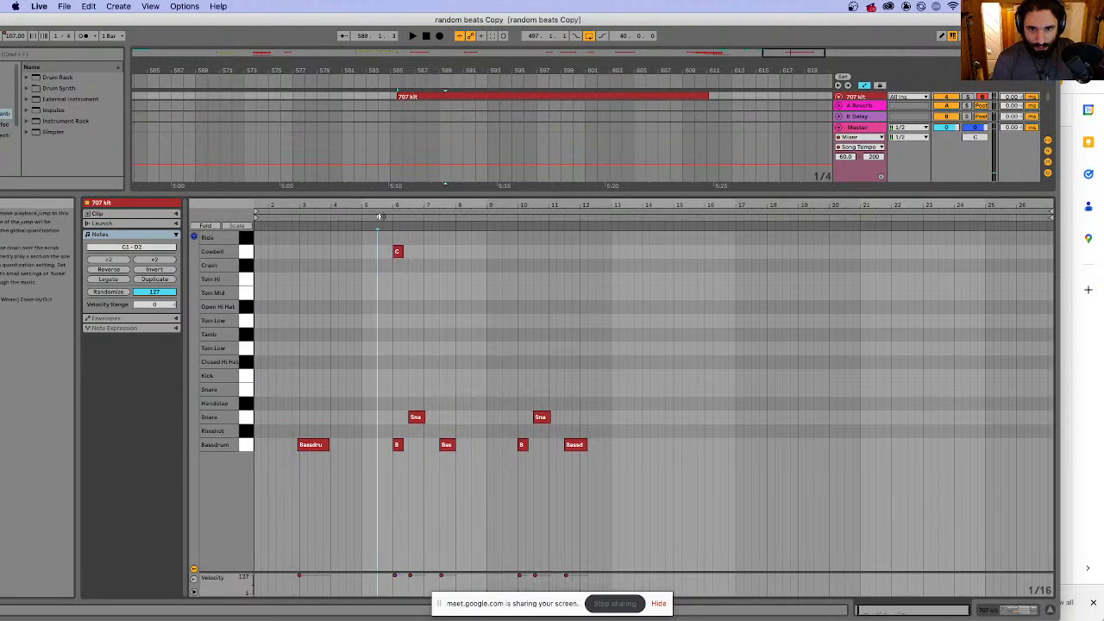
# - Move the Cowbell note to bar 7 and copy it to the Cowbell at bar 9 and the Open Hi Hat at bar 12
pyautogui.moveTo(401, 253); pyautogui.dragTo(434, 255)
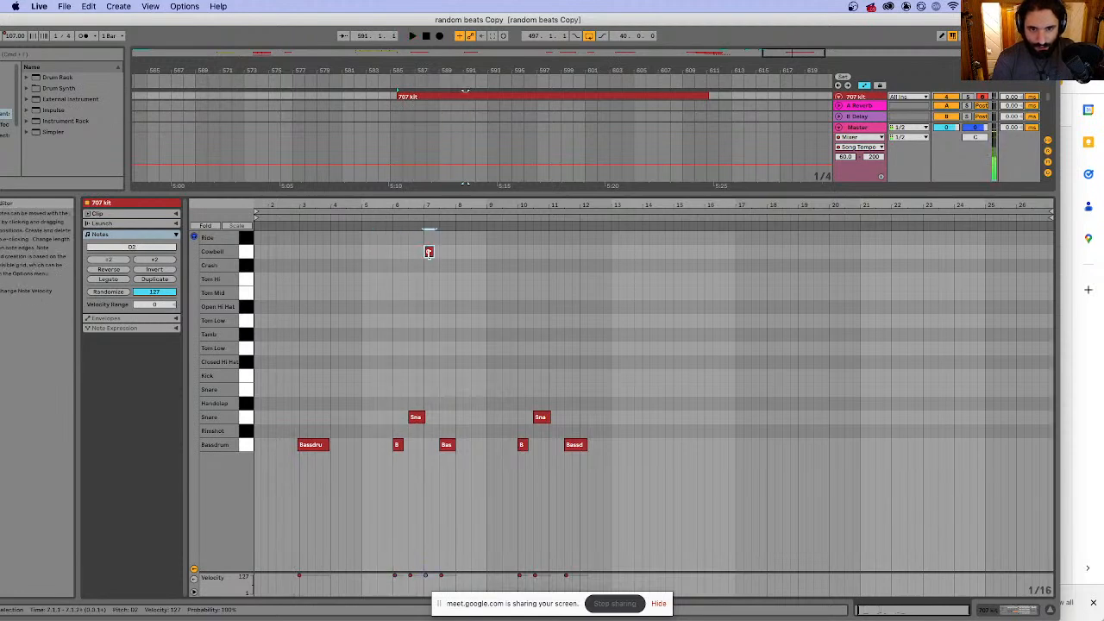
pyautogui.press('space')
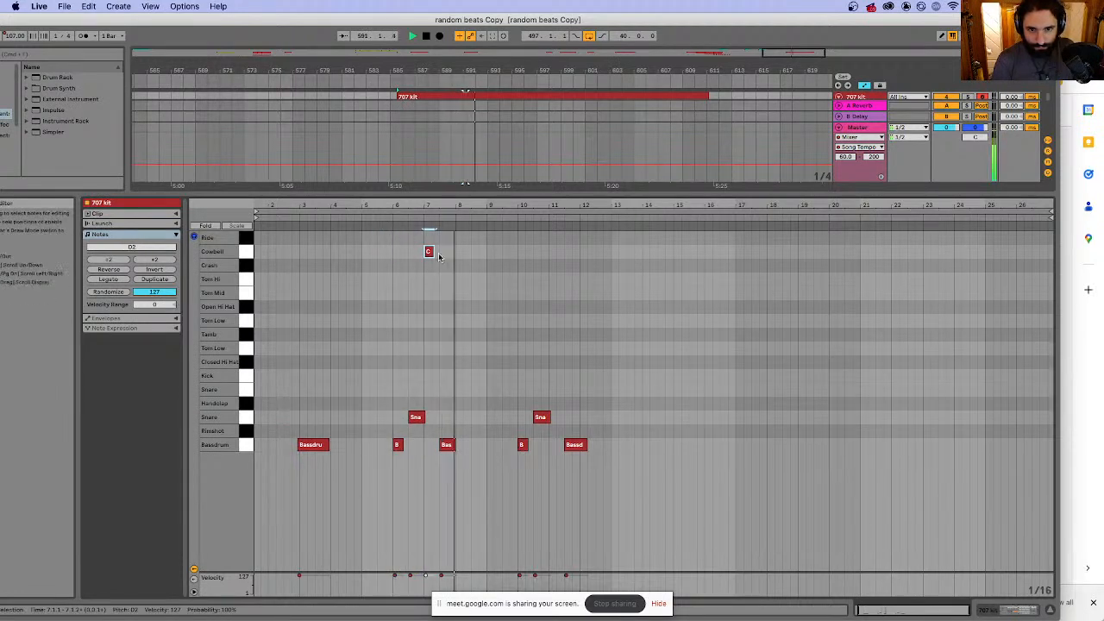
pyautogui.keyDown('alt'); pyautogui.moveTo(428, 254); pyautogui.dragTo(581, 301); pyautogui.keyUp('alt')
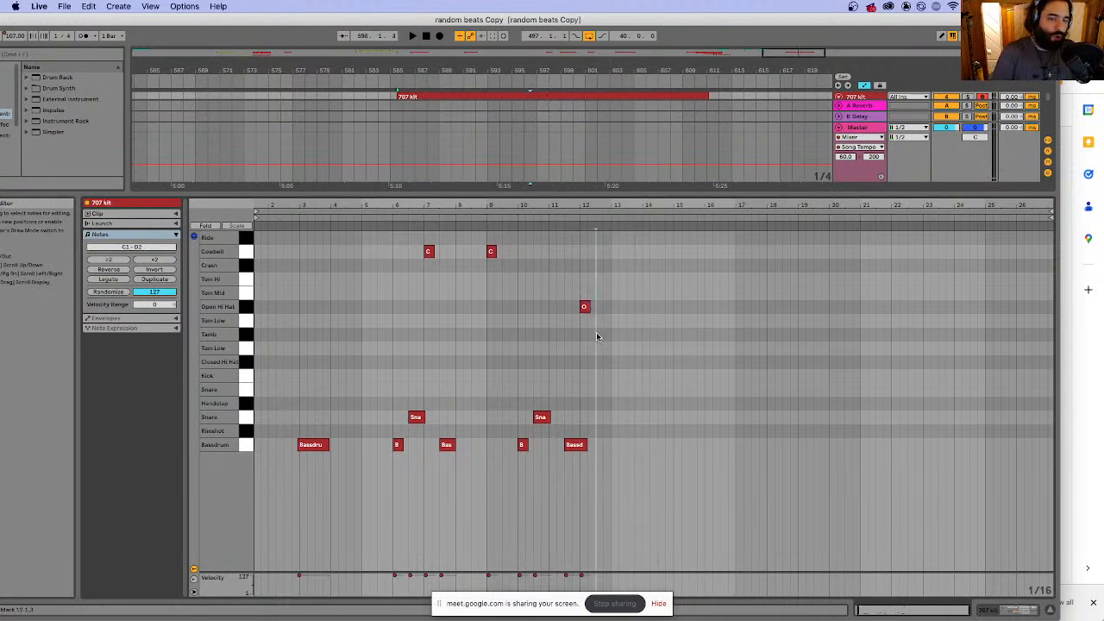
# - Split the 707 kit clip in the arrangement at bars 597 and 590
pyautogui.click(1002, 612)
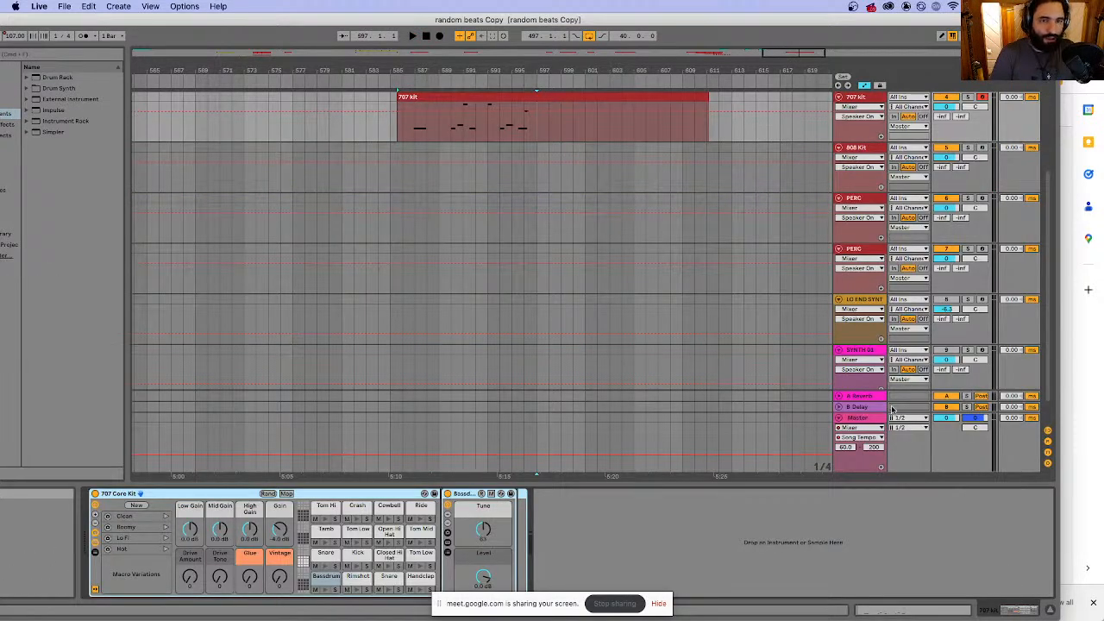
pyautogui.press('super+e')
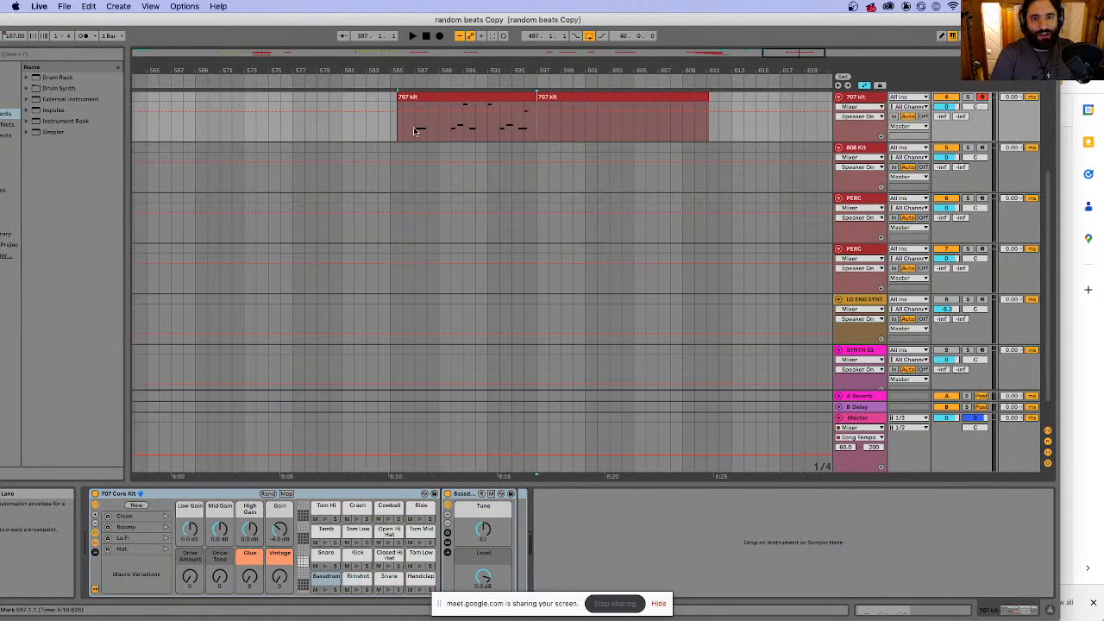
pyautogui.click(415, 130)
pyautogui.press('super+e')
# - Delete the pieces of the 707 kit clip before bar 590 and after bar 597, and save the set
pyautogui.click(473, 96)
pyautogui.click(547, 97)
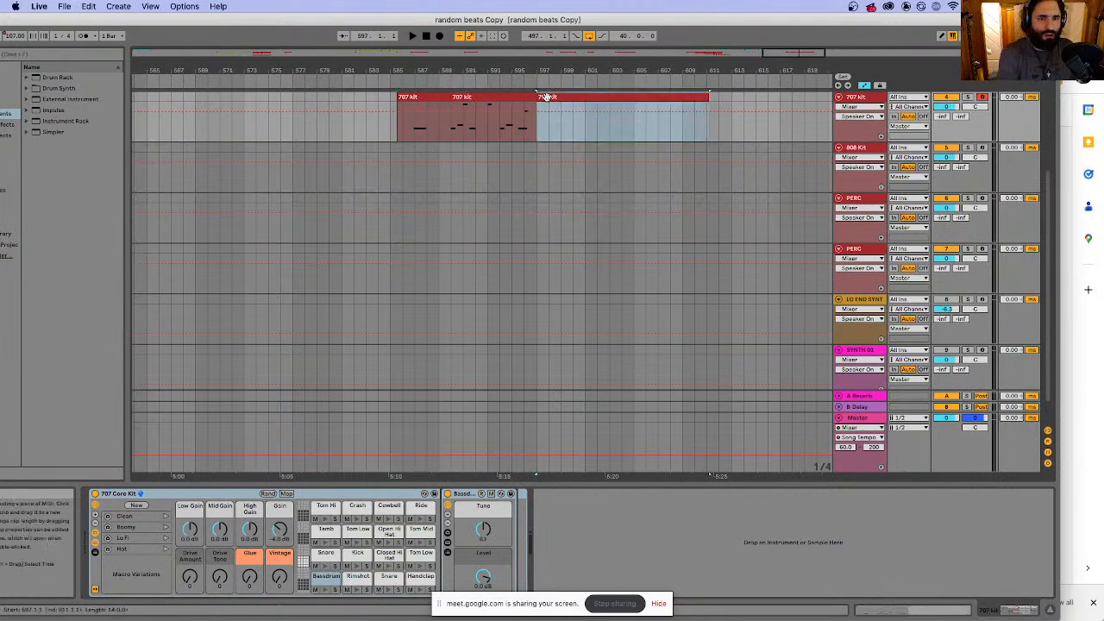
pyautogui.press('Delete')
pyautogui.click(443, 98)
pyautogui.press('Delete')
pyautogui.click(491, 98)
pyautogui.press('super+s')
pyautogui.press('Escape')
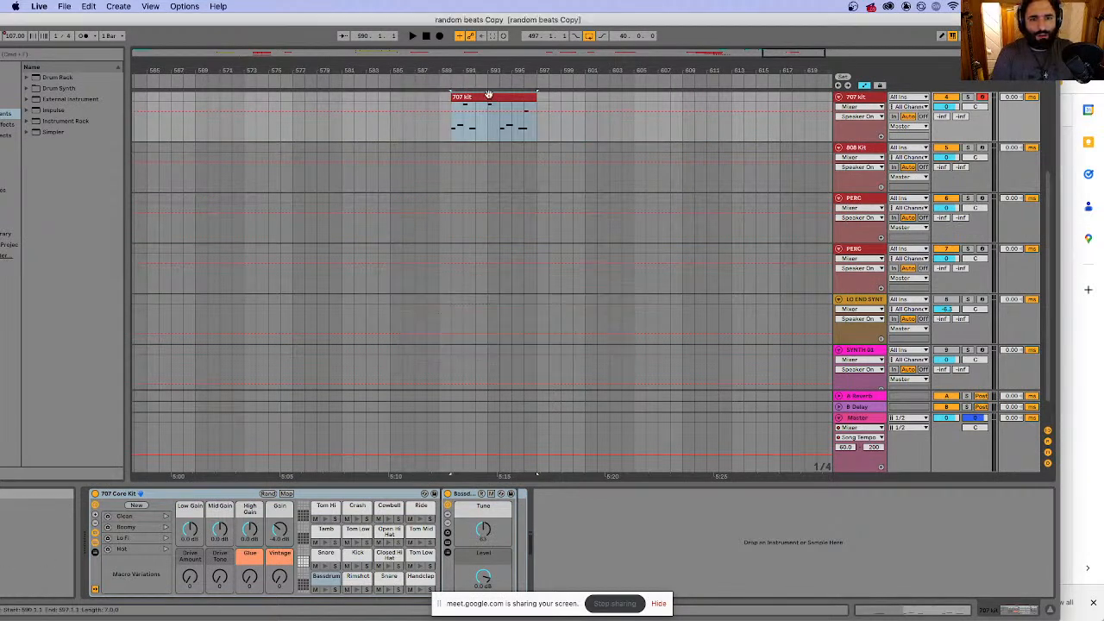
# - Duplicate the trimmed 707 kit clip, play both copies, and place the second copy at bar 598
pyautogui.press('super+d')
pyautogui.press('space')
pyautogui.click(451, 102)
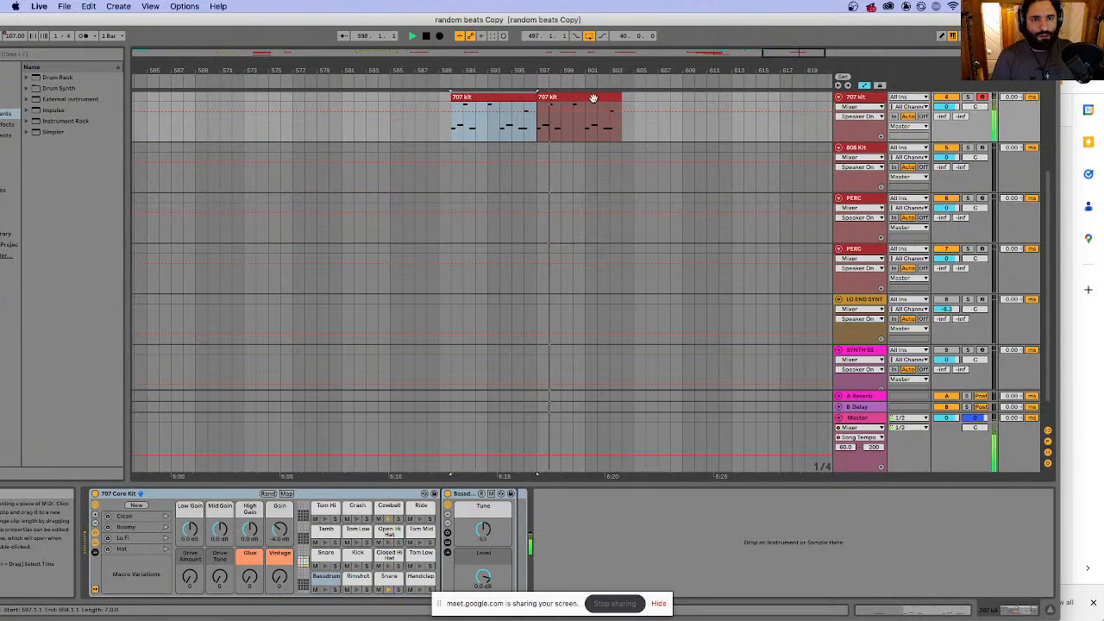
pyautogui.press('space')
pyautogui.moveTo(559, 101)
pyautogui.mouseDown()
pyautogui.moveTo(578, 102)
pyautogui.moveTo(567, 108)
pyautogui.moveTo(579, 124)
pyautogui.moveTo(566, 128)
pyautogui.mouseUp()
pyautogui.press('super+z')
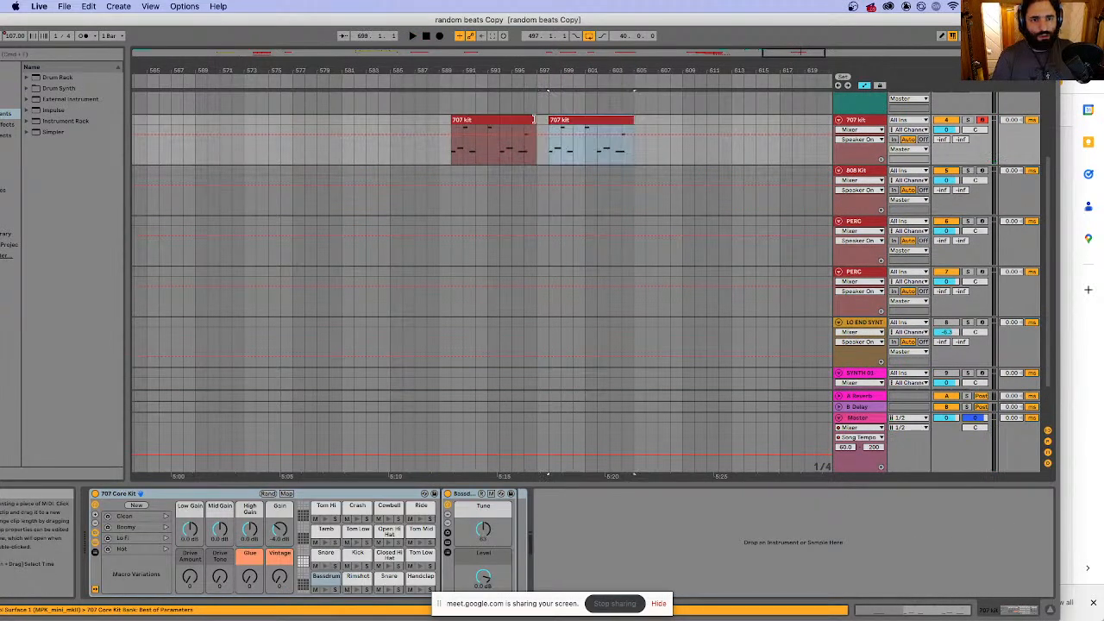
# - Audition the Handclap and Closed Hi Hat pads and try recording a Closed Hi Hat part over the clips from bar 590
pyautogui.click(454, 160)
pyautogui.press('e')
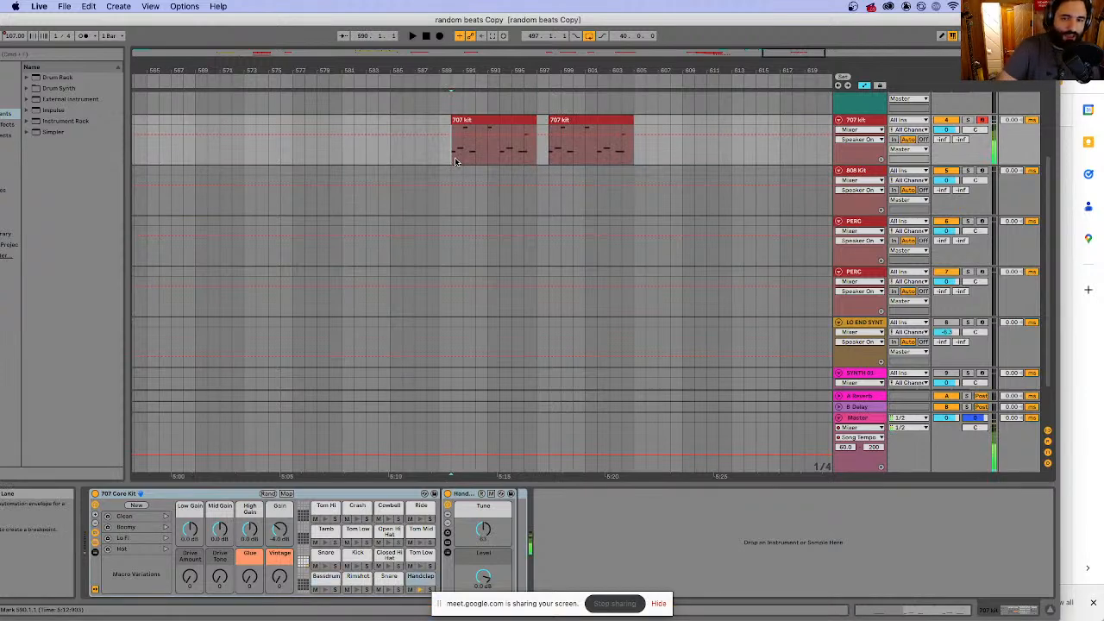
pyautogui.press('t')
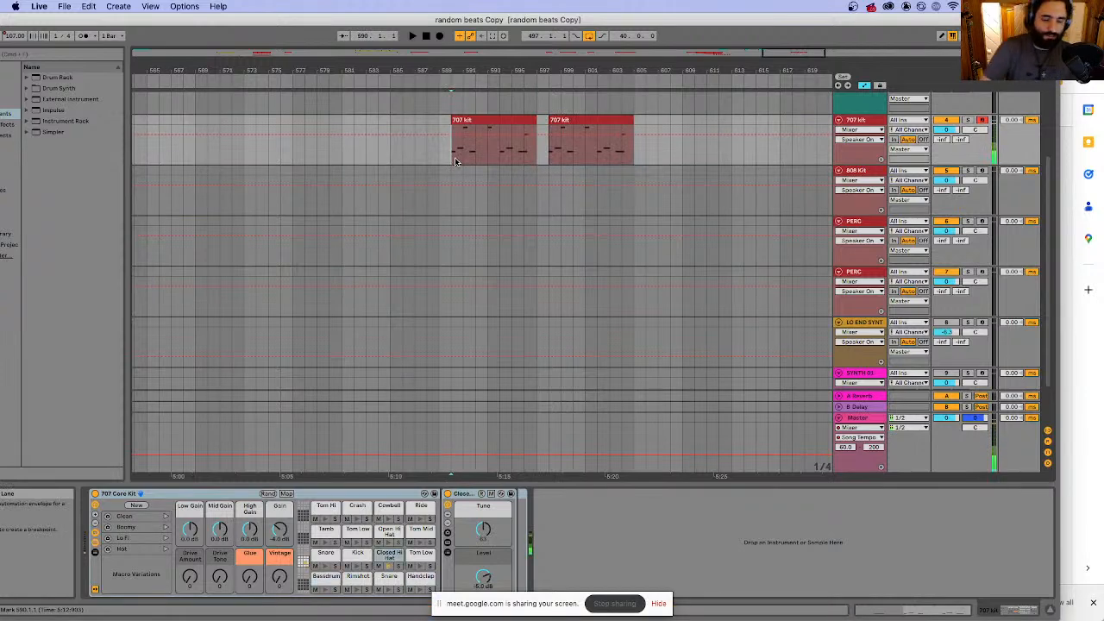
pyautogui.click(440, 37)
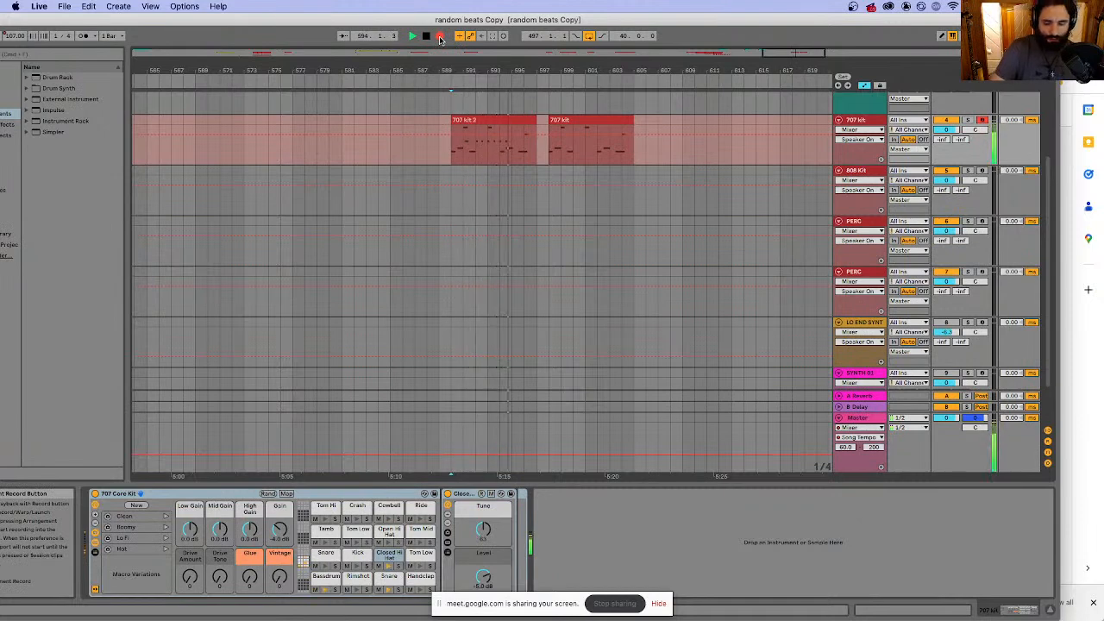
pyautogui.click(440, 36)
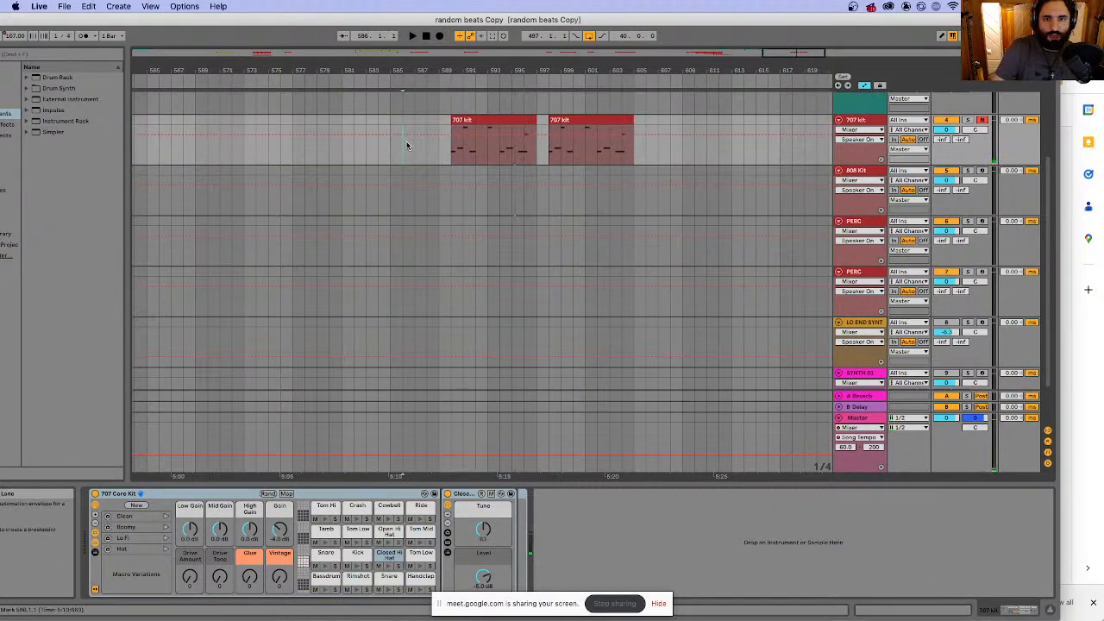
# - Record a Closed Hi Hat part over both 707 kit clips with the metronome on, and trim the recorded clip's start to bar 590
pyautogui.click(95, 37)
pyautogui.click(86, 37)
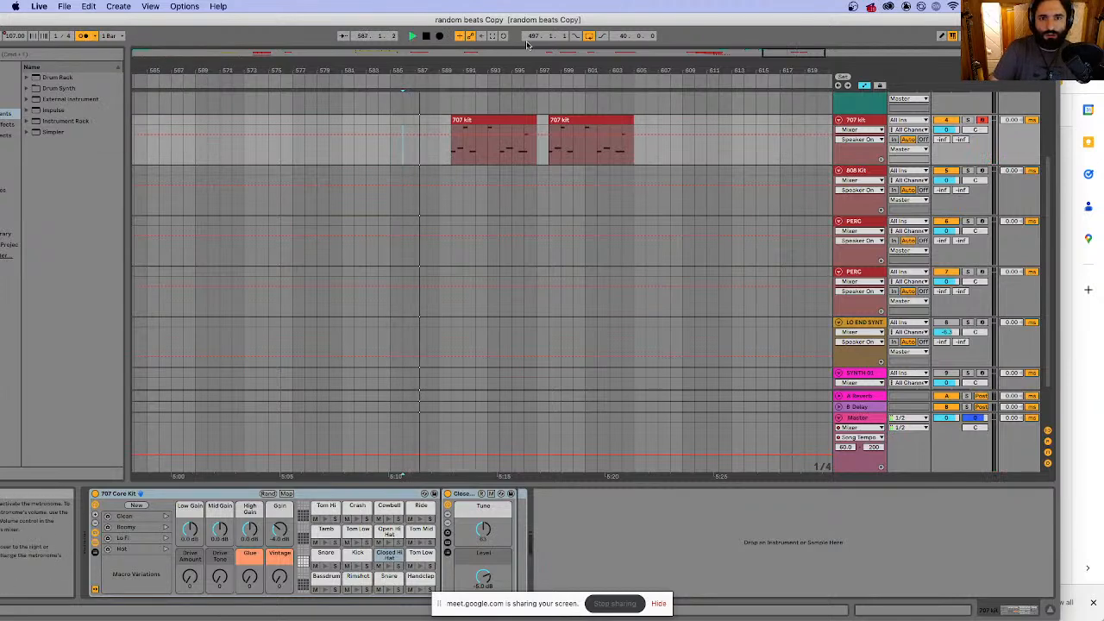
pyautogui.click(439, 37)
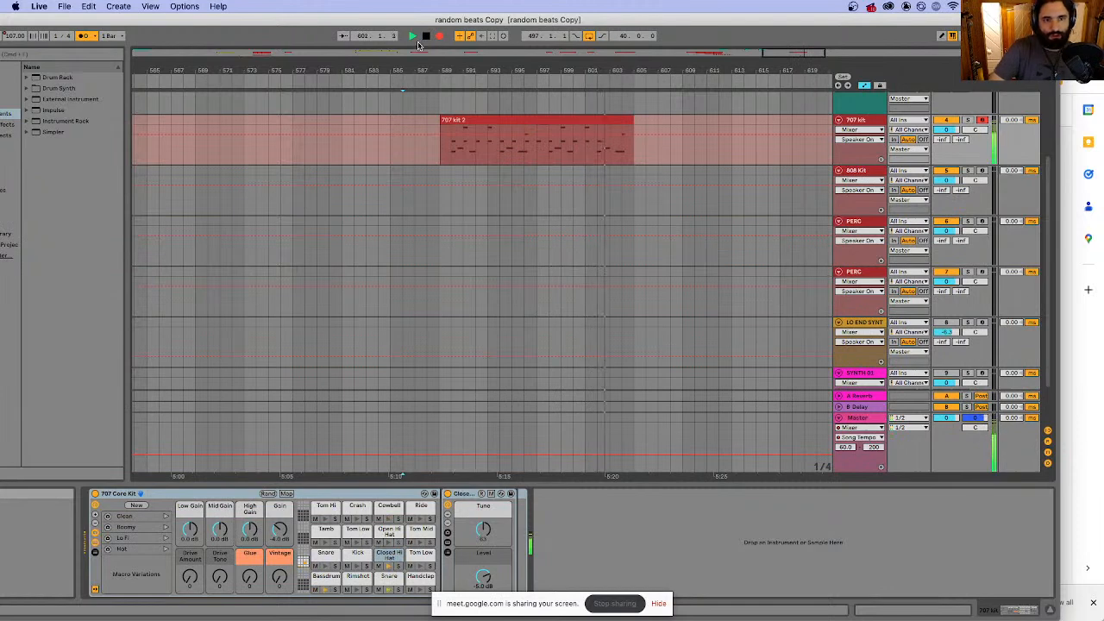
pyautogui.click(413, 38)
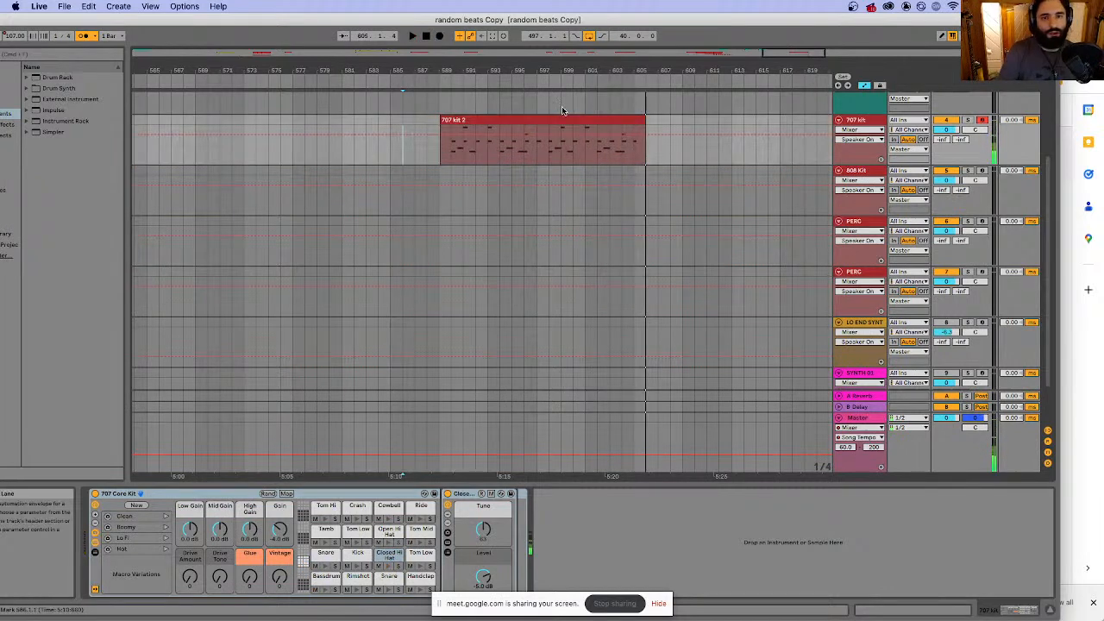
pyautogui.moveTo(442, 121); pyautogui.dragTo(452, 121)
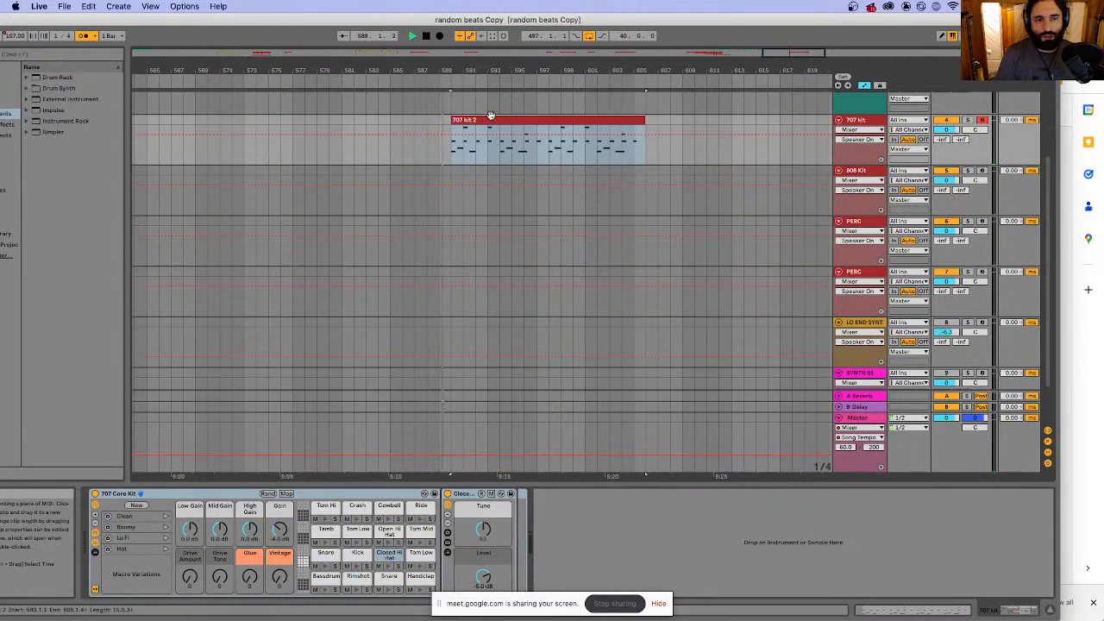
# - Trim the end of the recorded 707 kit clip to bar 605 and play it back
pyautogui.doubleClick(638, 120)
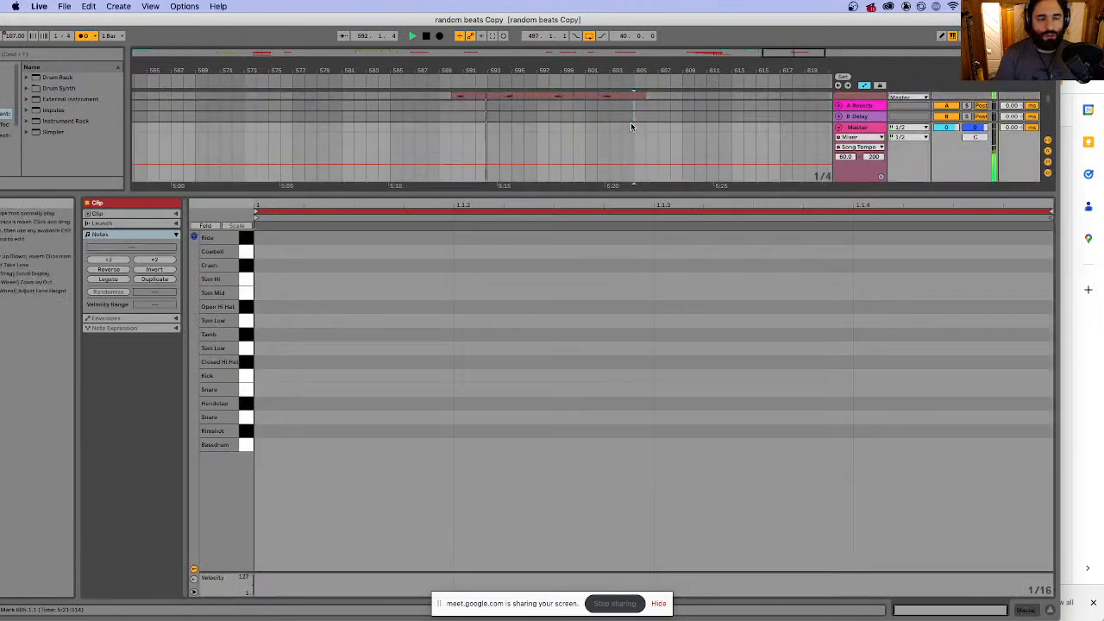
pyautogui.click(1048, 612)
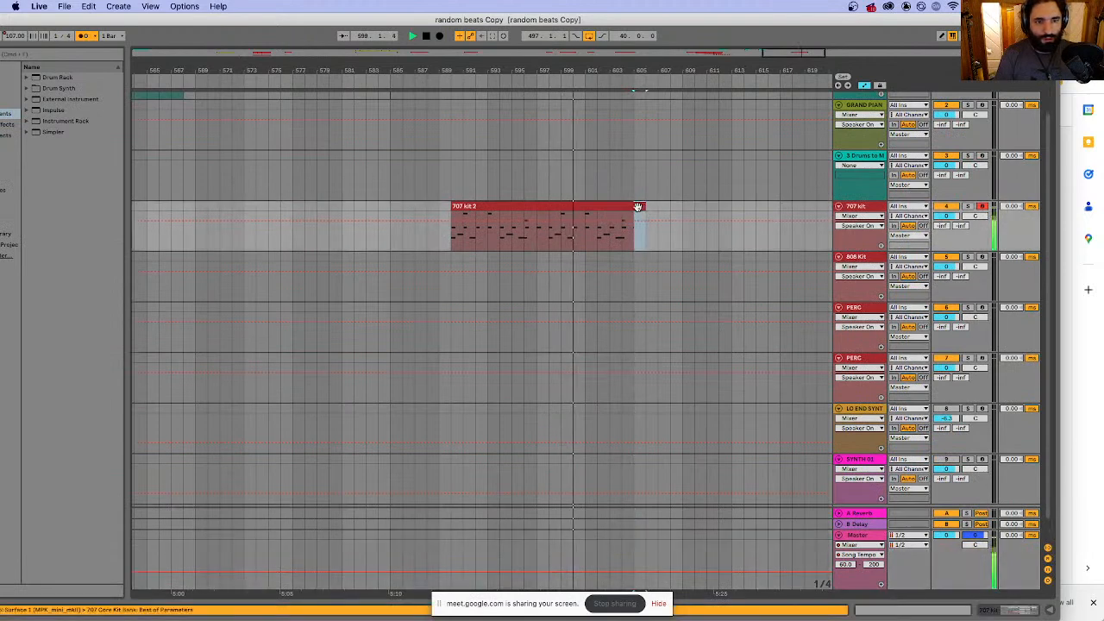
pyautogui.click(539, 207)
pyautogui.press('space')
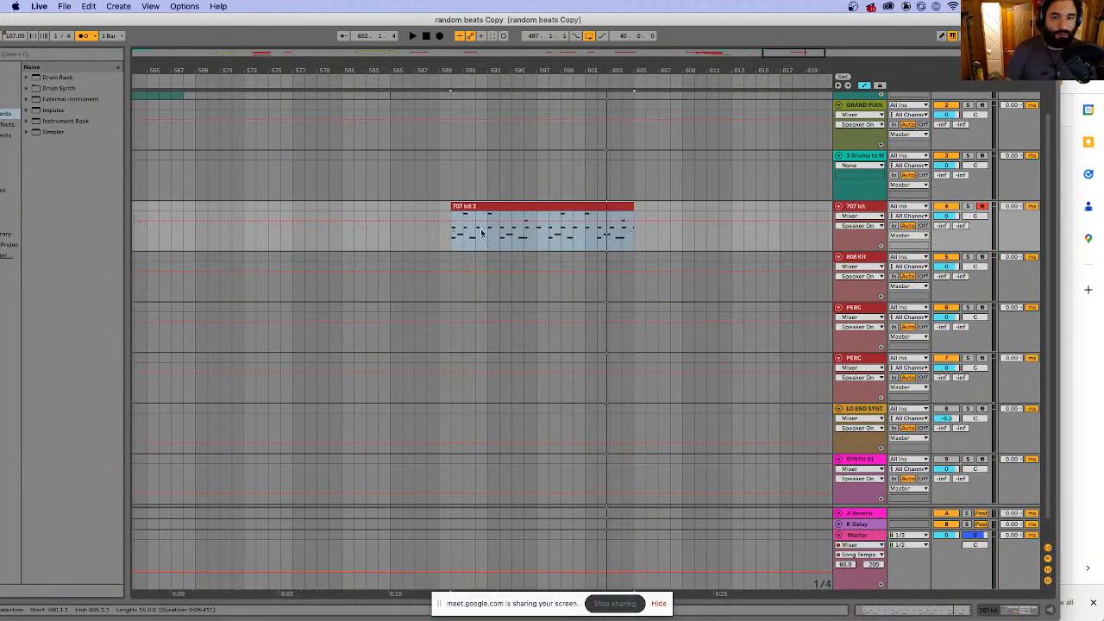
# - Switch to the Growing Beats presentation in Google Slides and go through slides 15 to 18 on starting from an old idea
pyautogui.moveTo(425, 619)
pyautogui.click(308, 615)
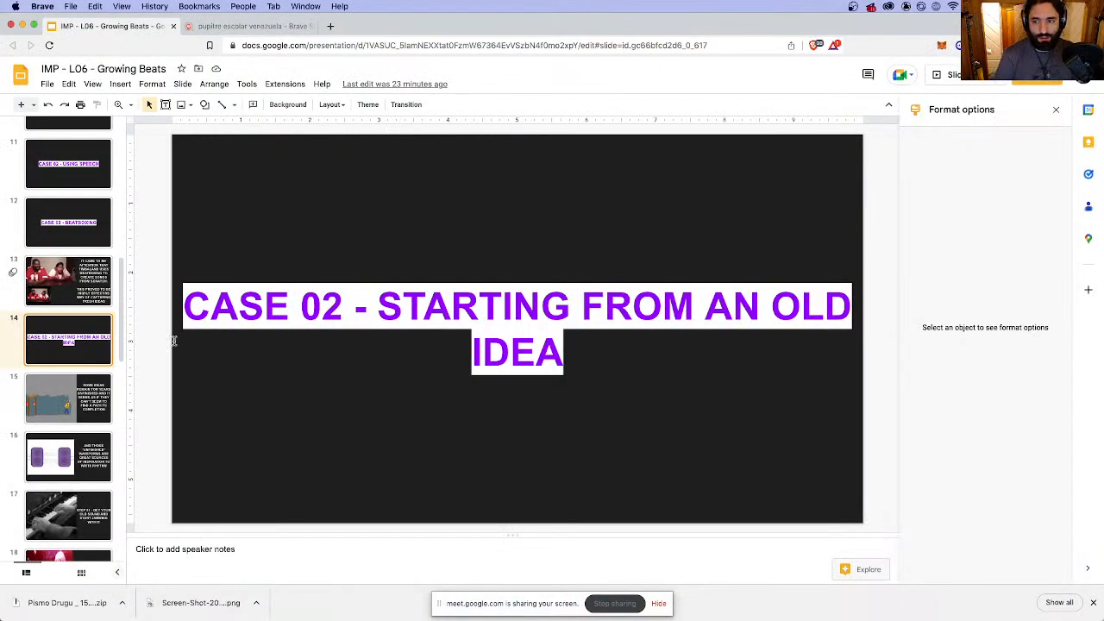
pyautogui.click(45, 413)
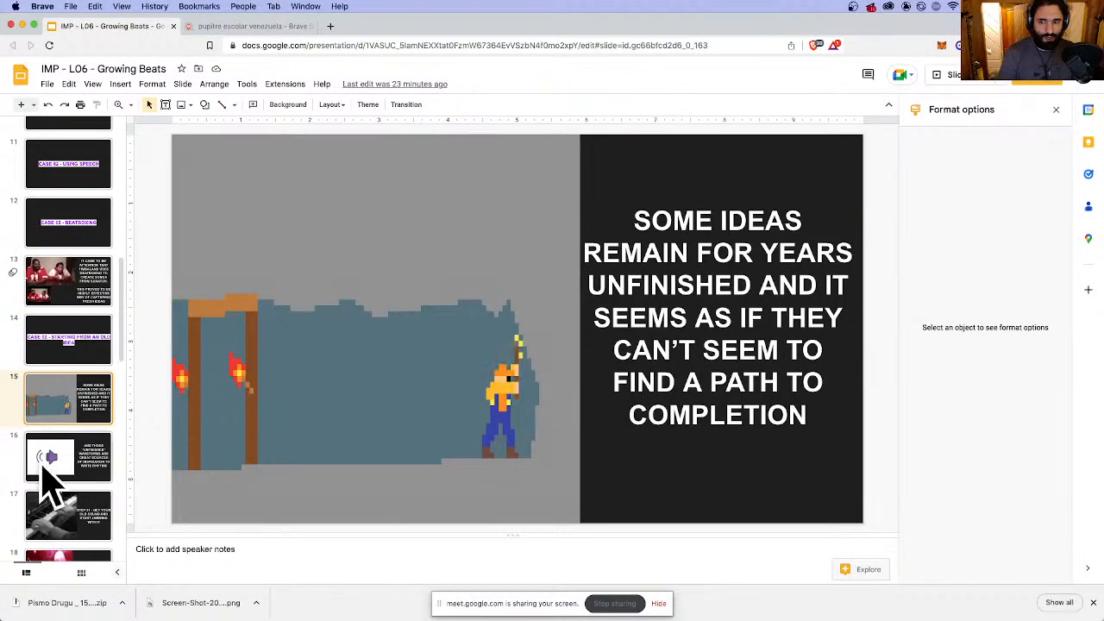
pyautogui.click(76, 454)
pyautogui.click(702, 236)
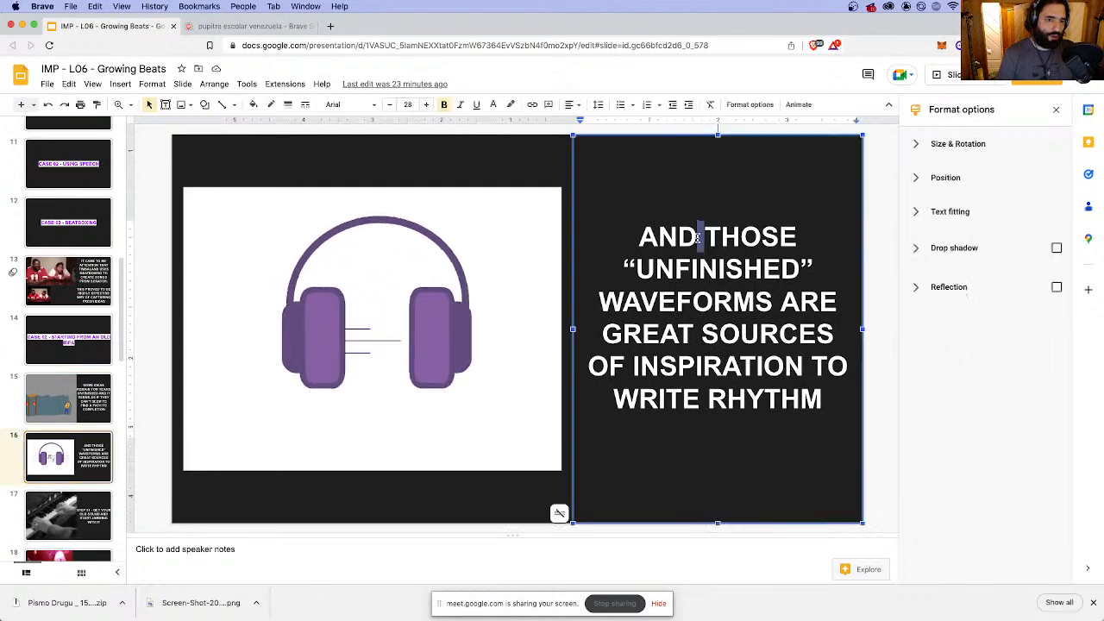
pyautogui.tripleClick(713, 301)
pyautogui.click(713, 301)
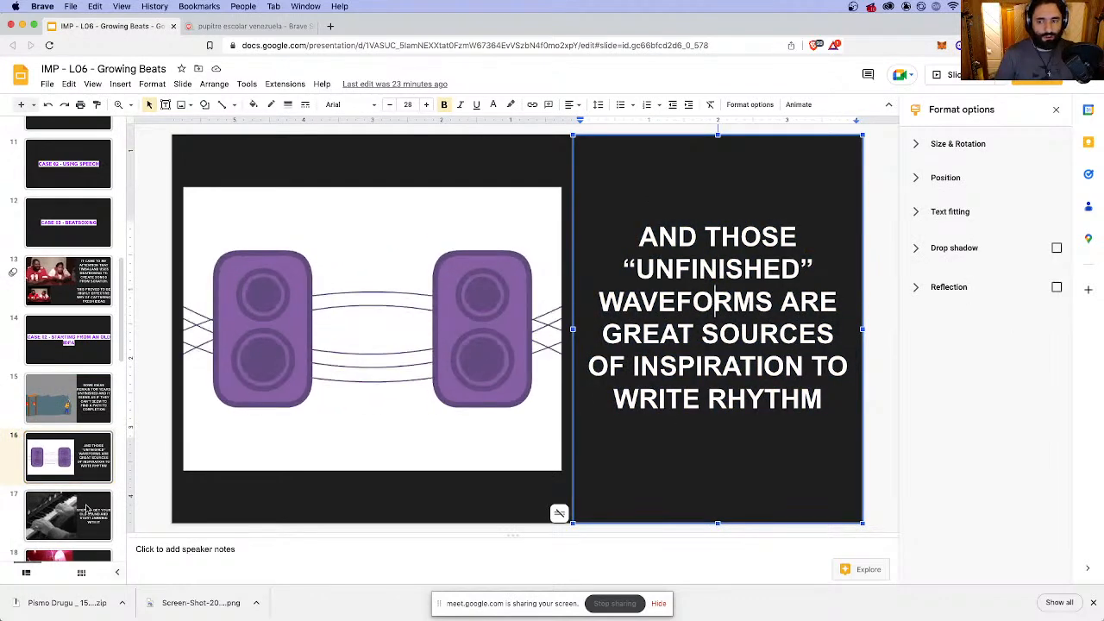
pyautogui.click(74, 513)
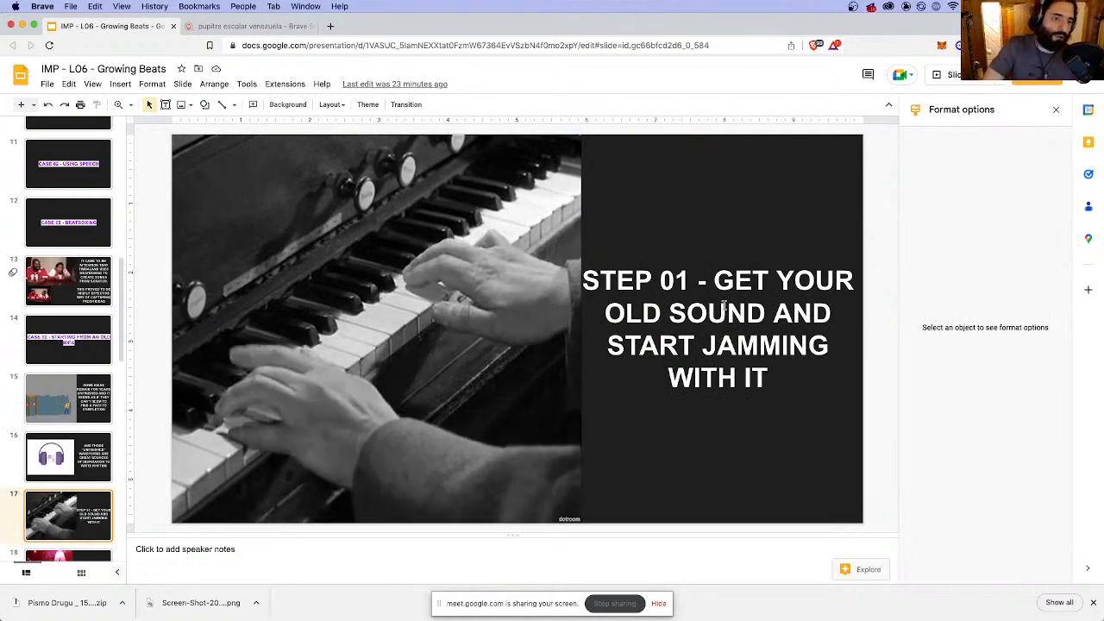
pyautogui.press('Down')
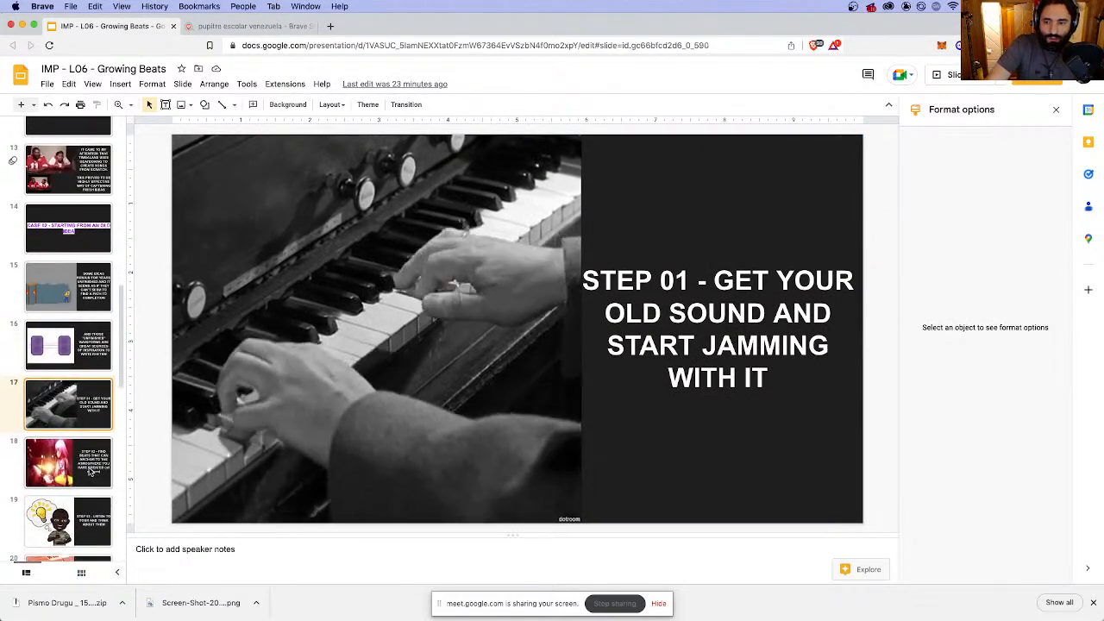
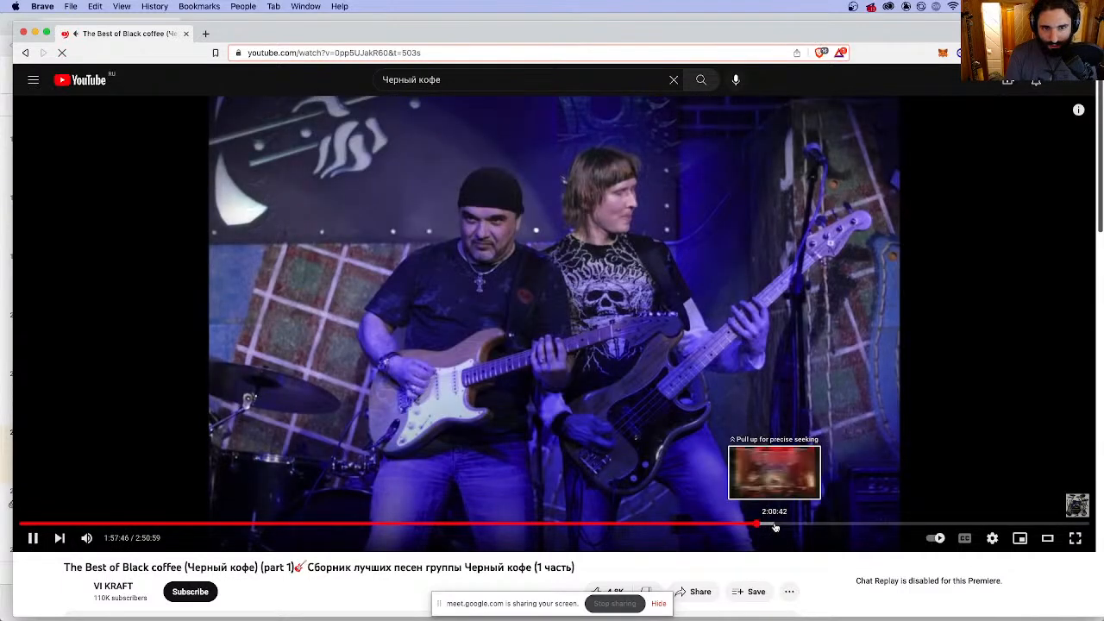
# - Move the browser windows out of the way and switch back to the Ableton Live set
pyautogui.doubleClick(291, 38)
pyautogui.moveTo(421, 27); pyautogui.dragTo(433, 292)
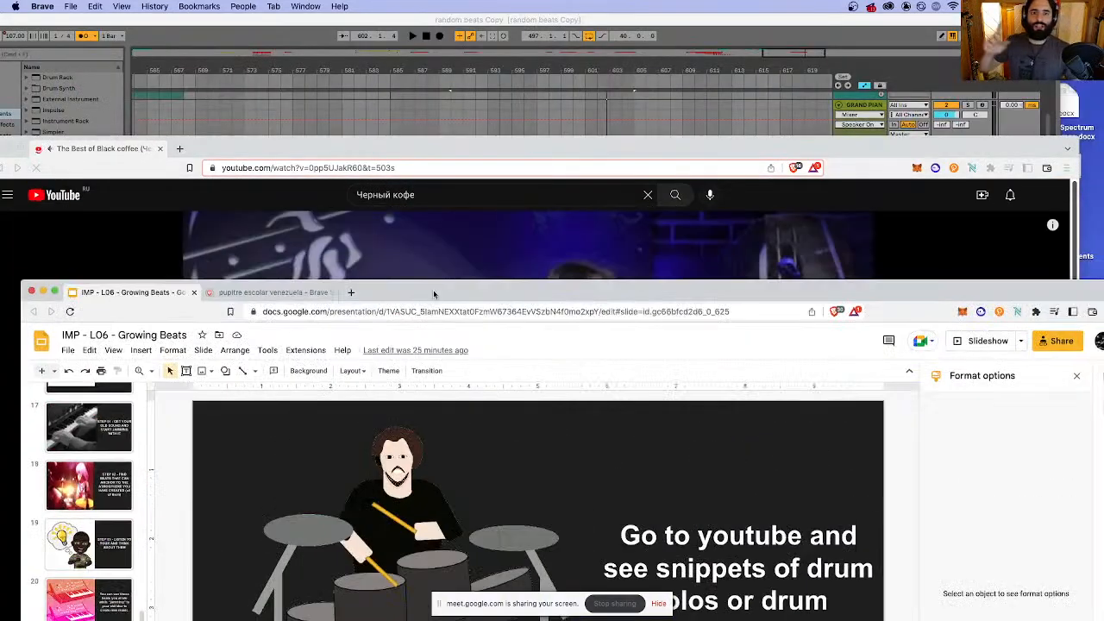
pyautogui.click(573, 20)
# - Record a new Bassdrum and Snare pattern on the 707 kit track from bar 609 and trim the clip's start to bar 611
pyautogui.click(684, 231)
pyautogui.click(440, 37)
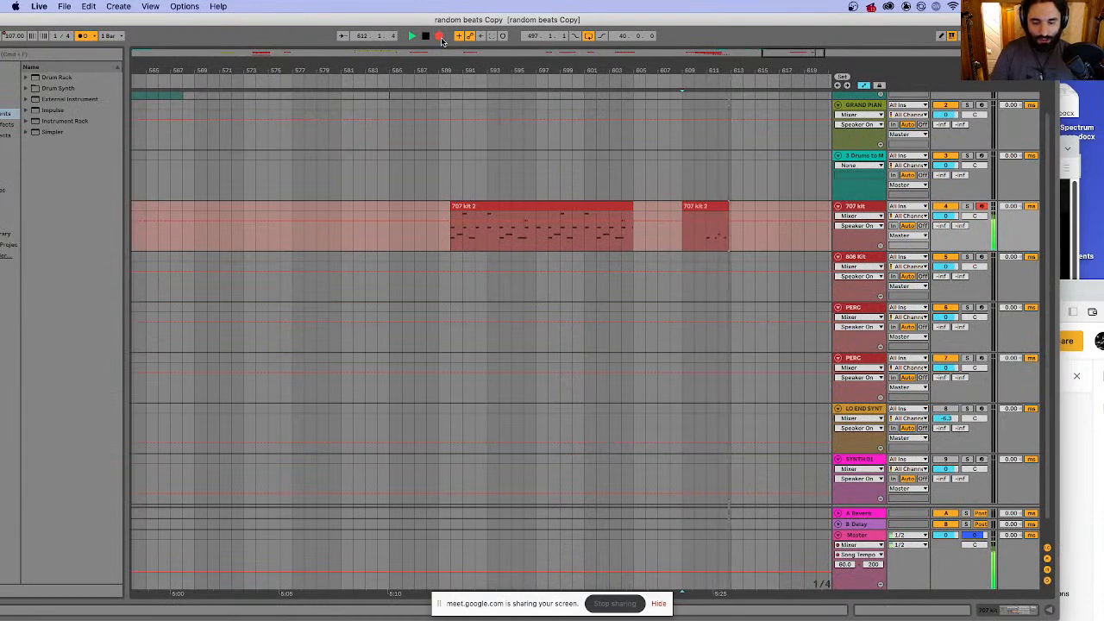
pyautogui.press('space')
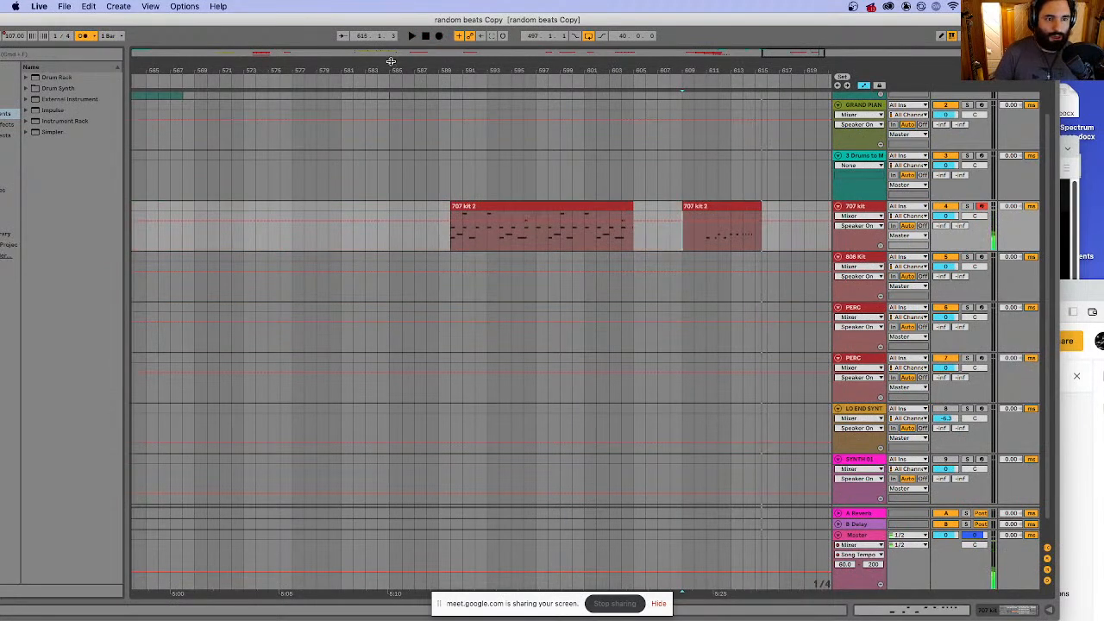
pyautogui.moveTo(685, 208); pyautogui.dragTo(698, 207)
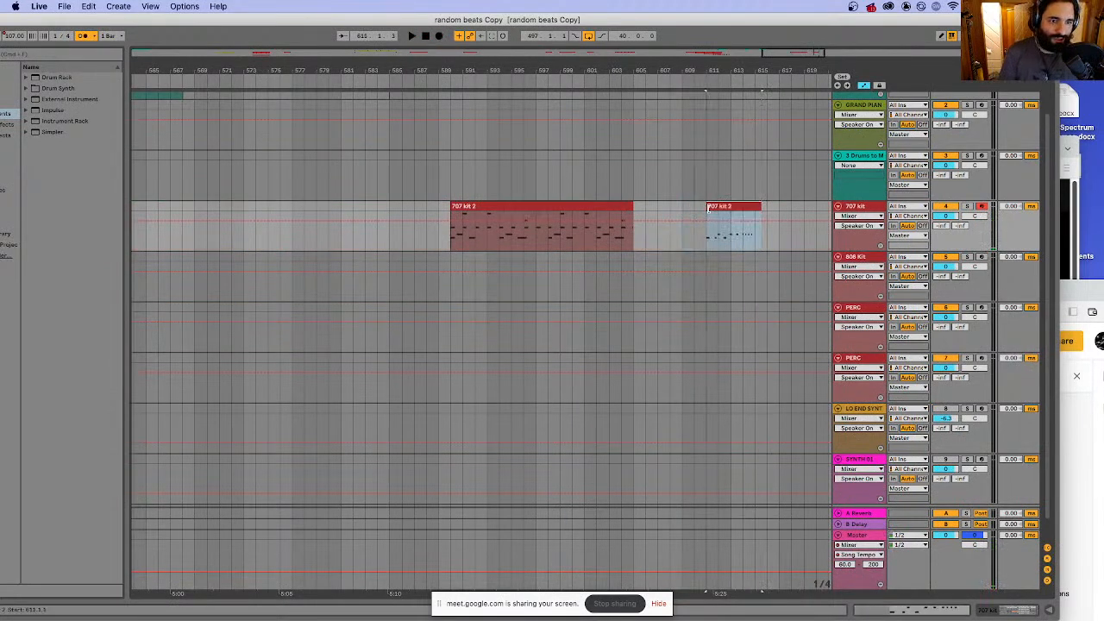
# - Open the new clip's notes and shift the second Bassdrum to 3.1.4 together with the first Snare near 4
pyautogui.doubleClick(713, 207)
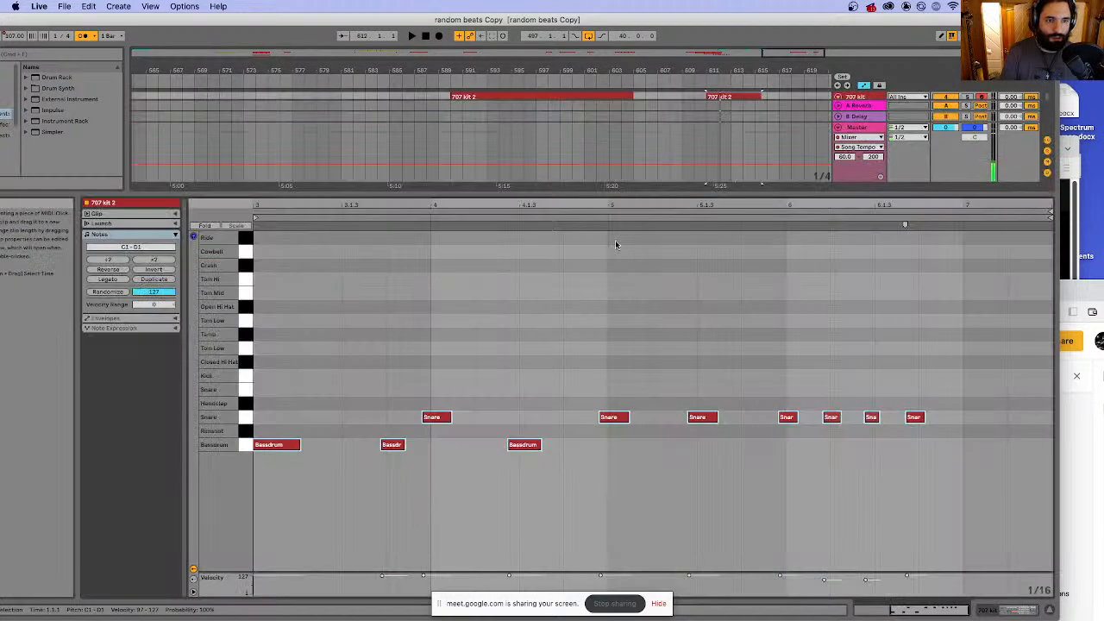
pyautogui.click(276, 446)
pyautogui.moveTo(289, 447); pyautogui.dragTo(268, 445)
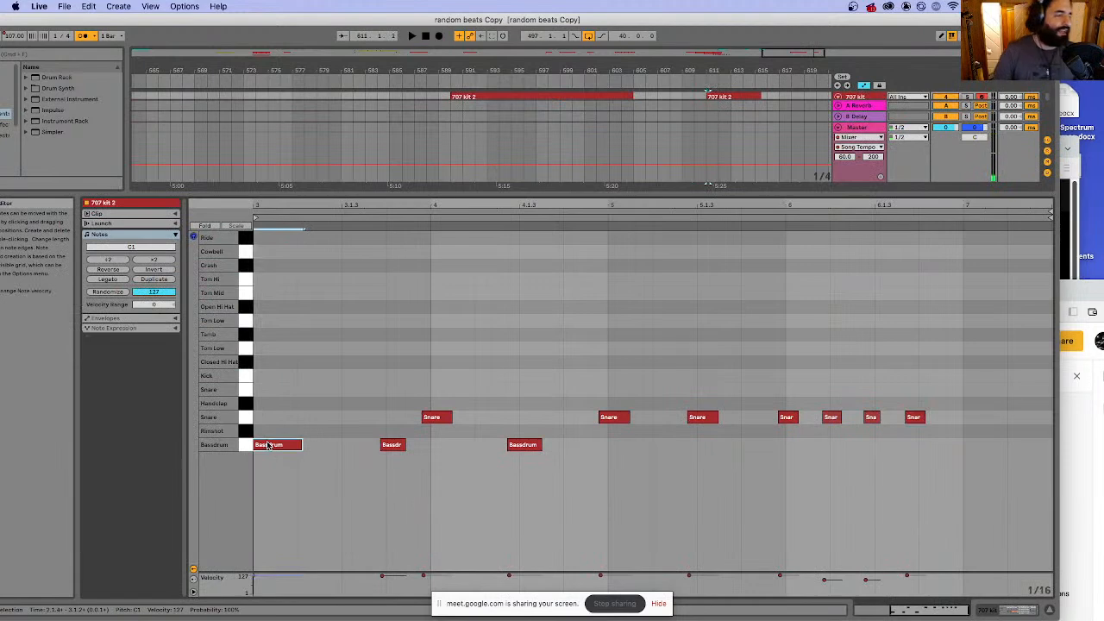
pyautogui.moveTo(406, 382); pyautogui.dragTo(462, 440)
pyautogui.moveTo(353, 355); pyautogui.dragTo(483, 488)
pyautogui.moveTo(399, 449); pyautogui.dragTo(408, 458)
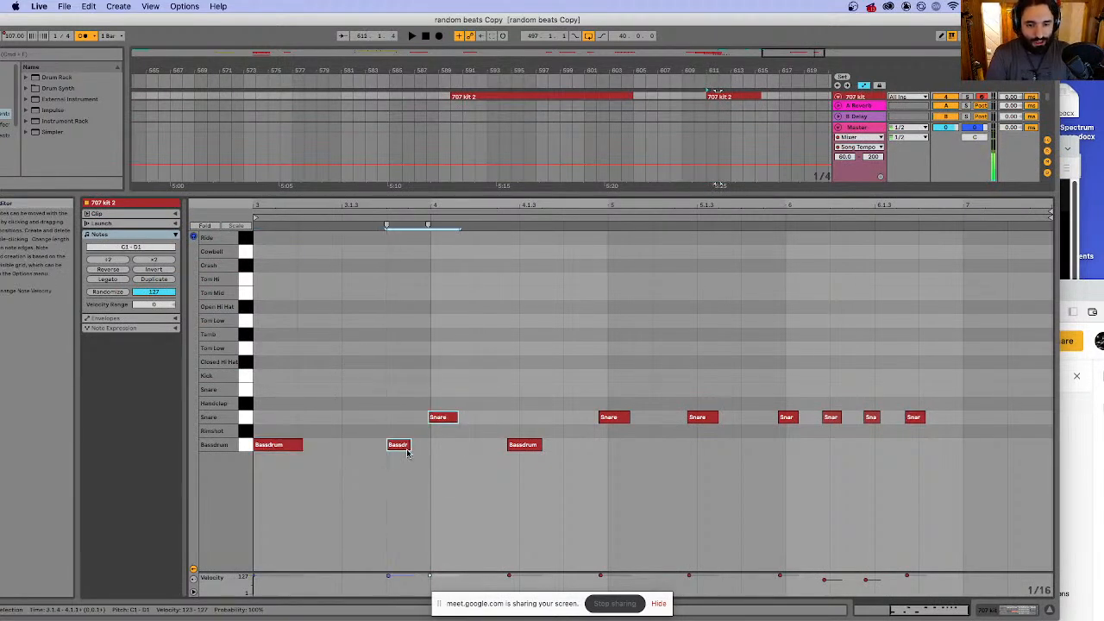
# - Adjust the first Bassdrum note at the clip's start and play the pattern
pyautogui.click(283, 447)
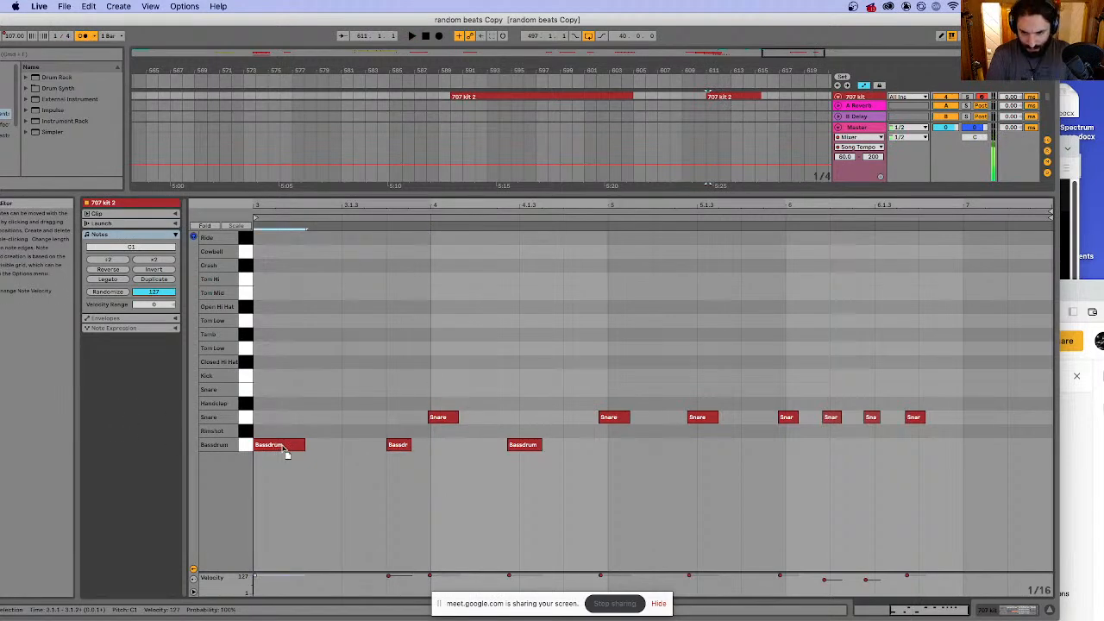
pyautogui.moveTo(292, 446)
pyautogui.mouseDown()
pyautogui.moveTo(267, 450)
pyautogui.moveTo(294, 455)
pyautogui.mouseUp()
pyautogui.press('space')
pyautogui.press('space')
pyautogui.press('space')
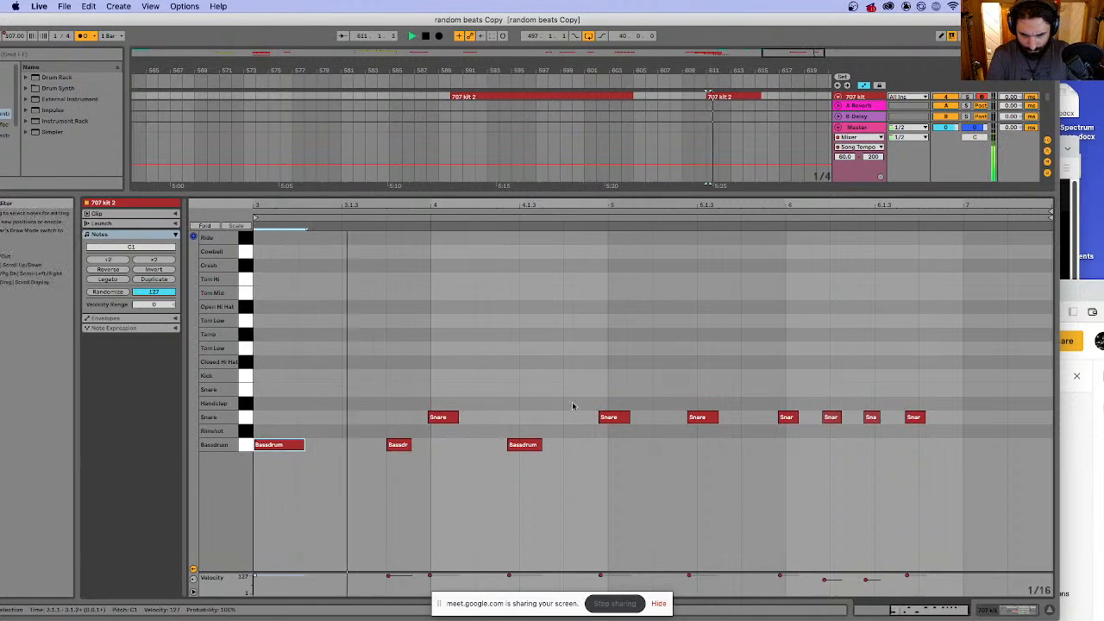
# - Align the third Bassdrum to 4.1.3, the next Snares to 5 and 5.1.3, and the last four Snares to sixteenths from 6
pyautogui.moveTo(525, 456); pyautogui.dragTo(550, 456)
pyautogui.moveTo(616, 419); pyautogui.dragTo(625, 420)
pyautogui.moveTo(704, 421); pyautogui.dragTo(715, 427)
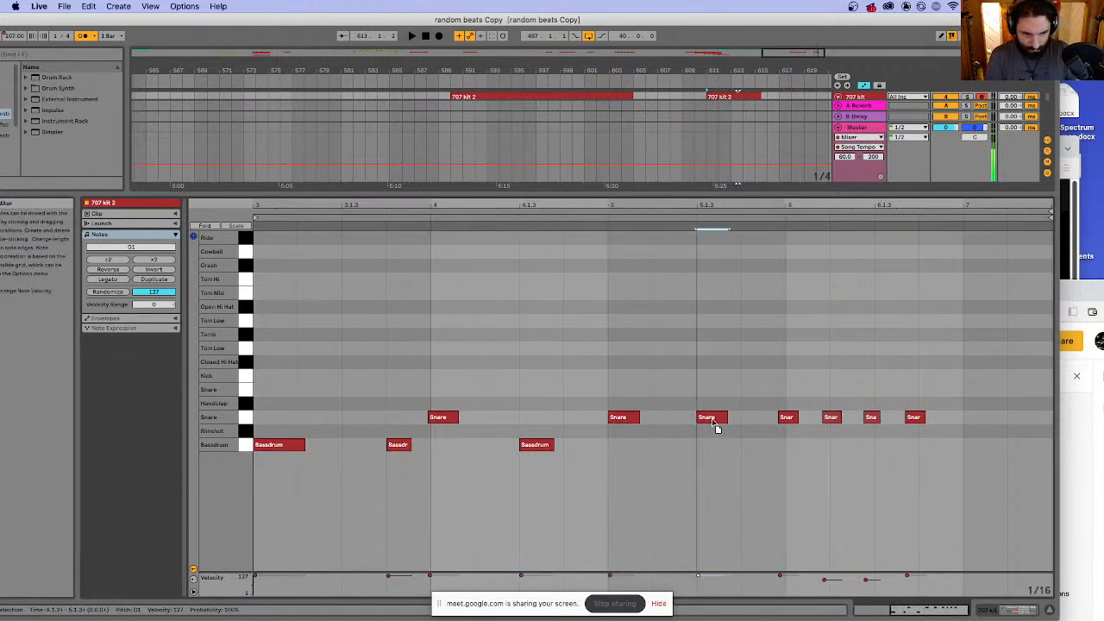
pyautogui.moveTo(746, 369); pyautogui.dragTo(874, 411)
pyautogui.moveTo(786, 419); pyautogui.dragTo(795, 419)
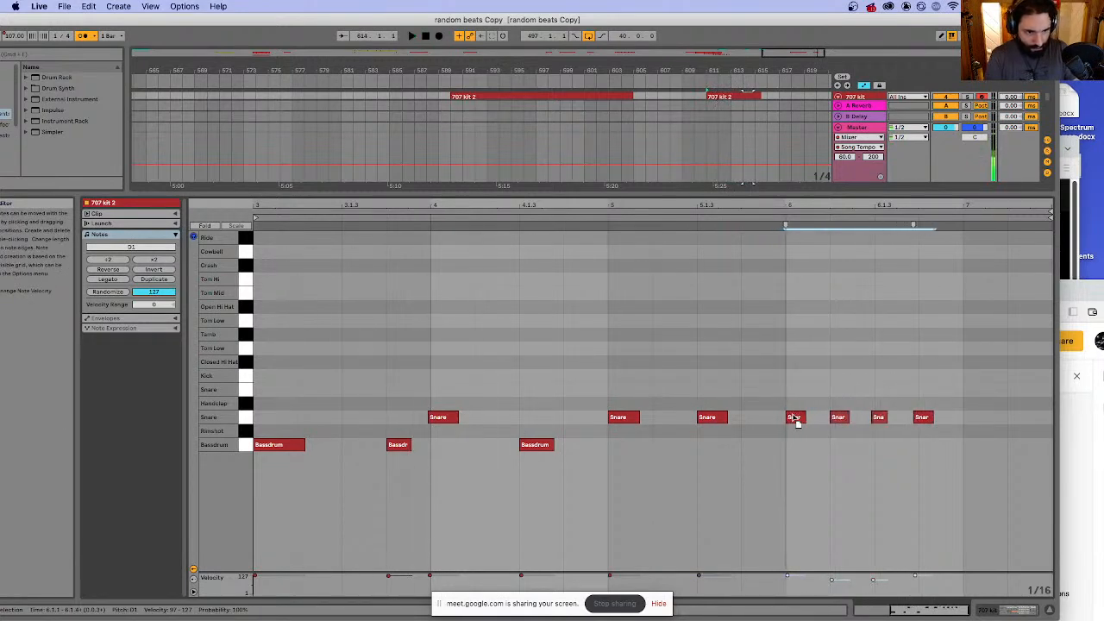
pyautogui.moveTo(879, 418); pyautogui.dragTo(935, 431)
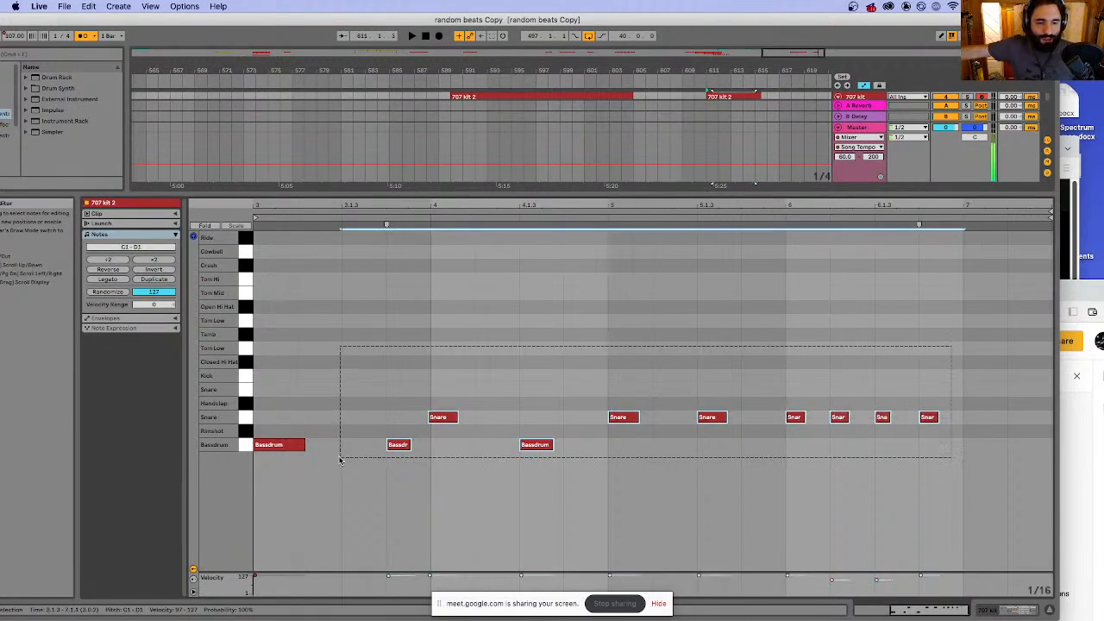
# - Shorten the first Bassdrum note to a sixteenth, trim the first Snare's start to 4, and play the pattern
pyautogui.click(285, 445)
pyautogui.click(286, 520)
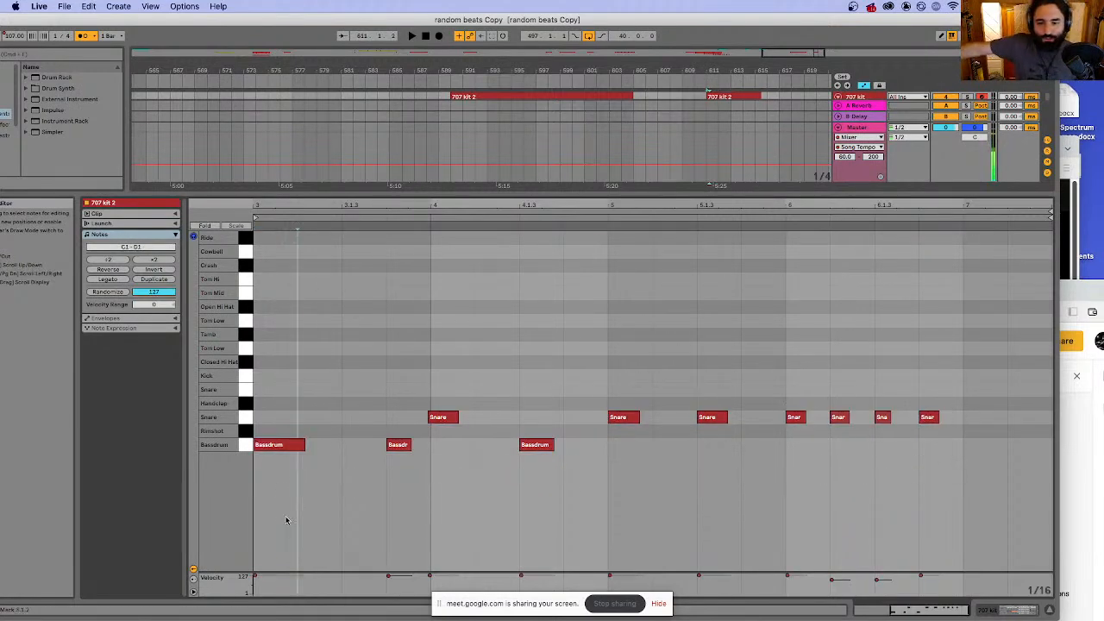
pyautogui.click(261, 514)
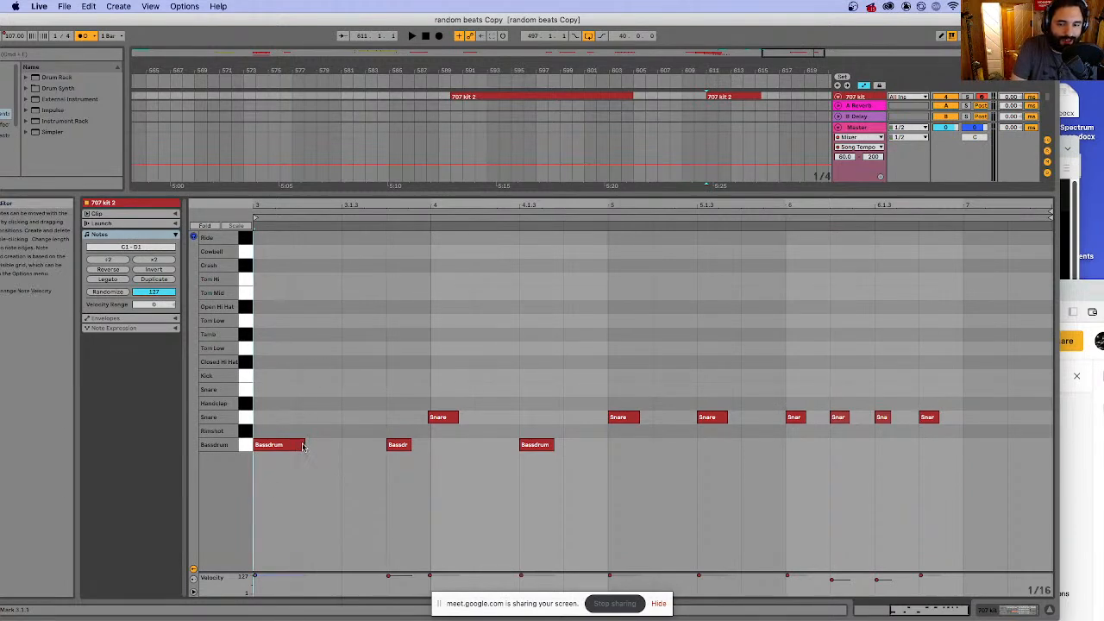
pyautogui.moveTo(301, 452); pyautogui.dragTo(295, 450)
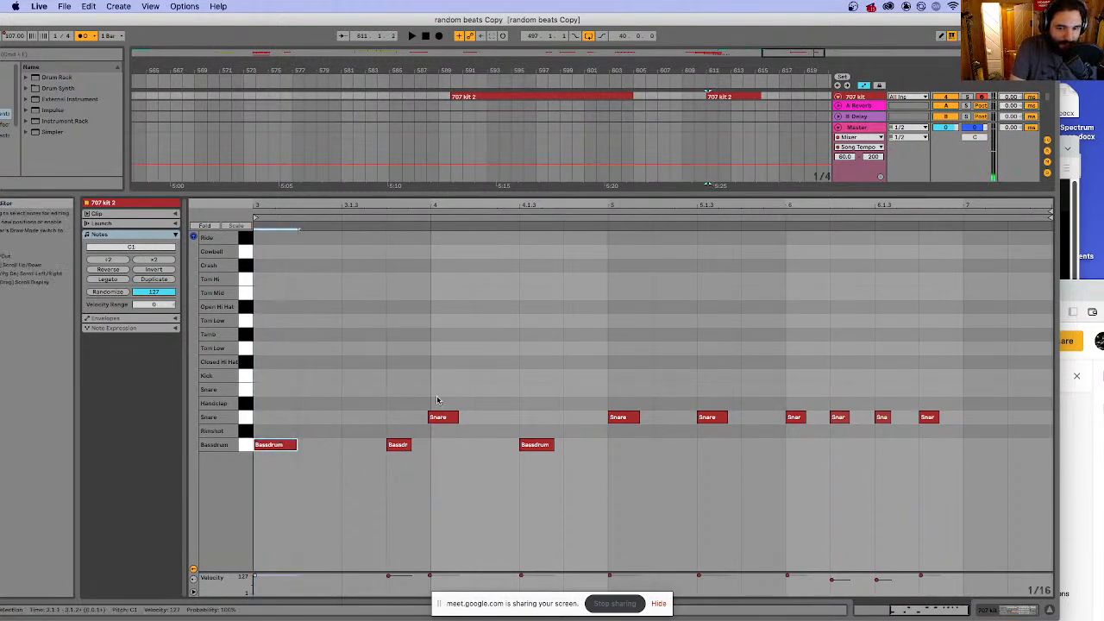
pyautogui.moveTo(428, 417); pyautogui.dragTo(431, 417)
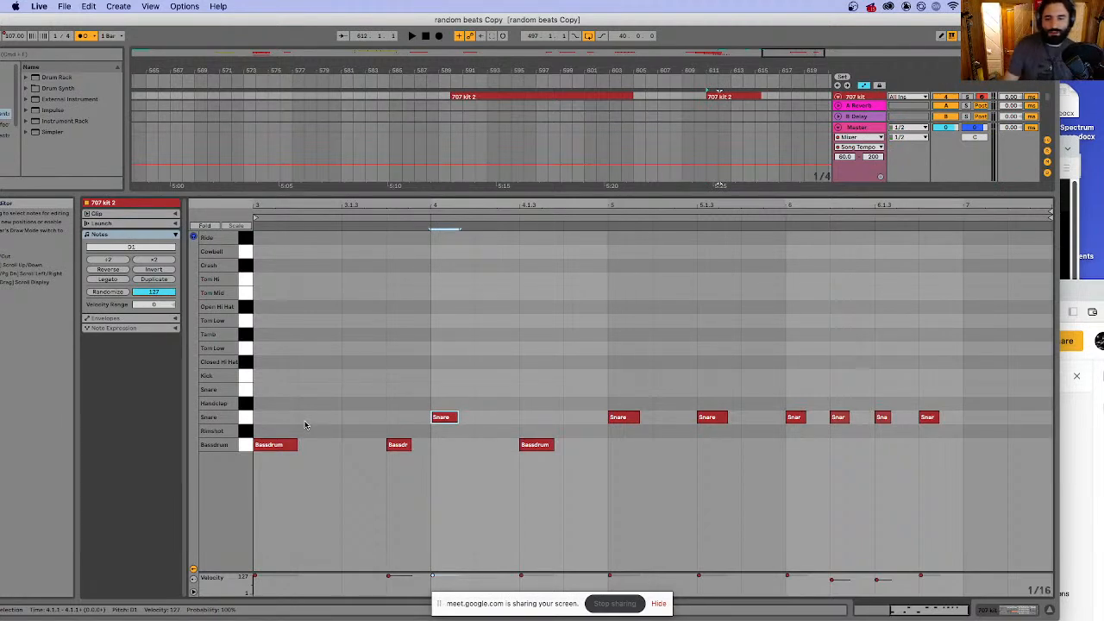
pyautogui.press('space')
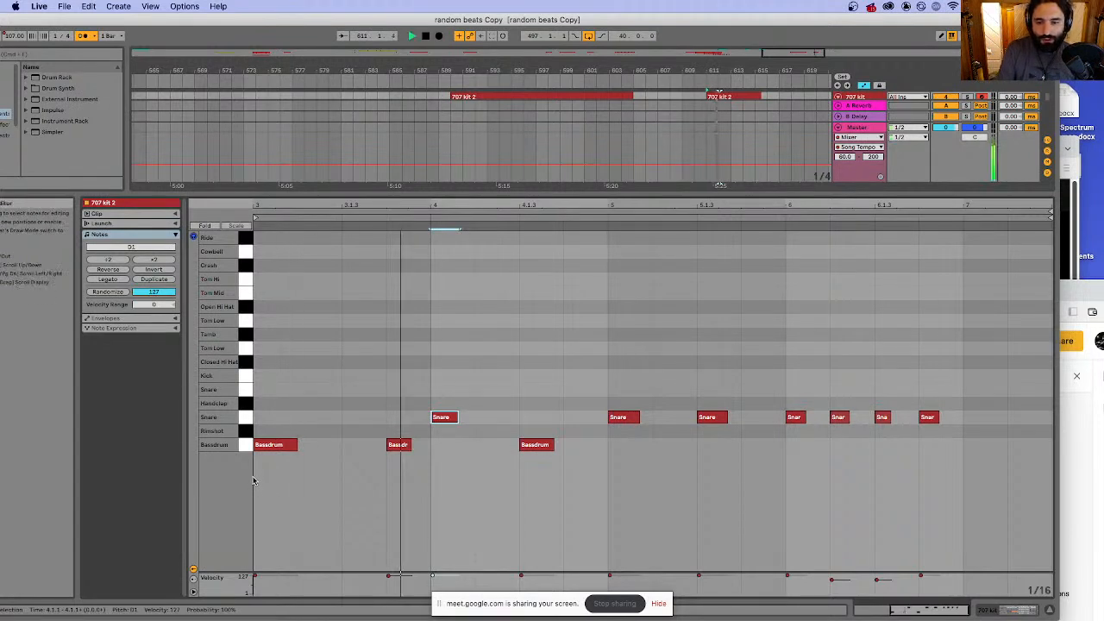
pyautogui.press('space')
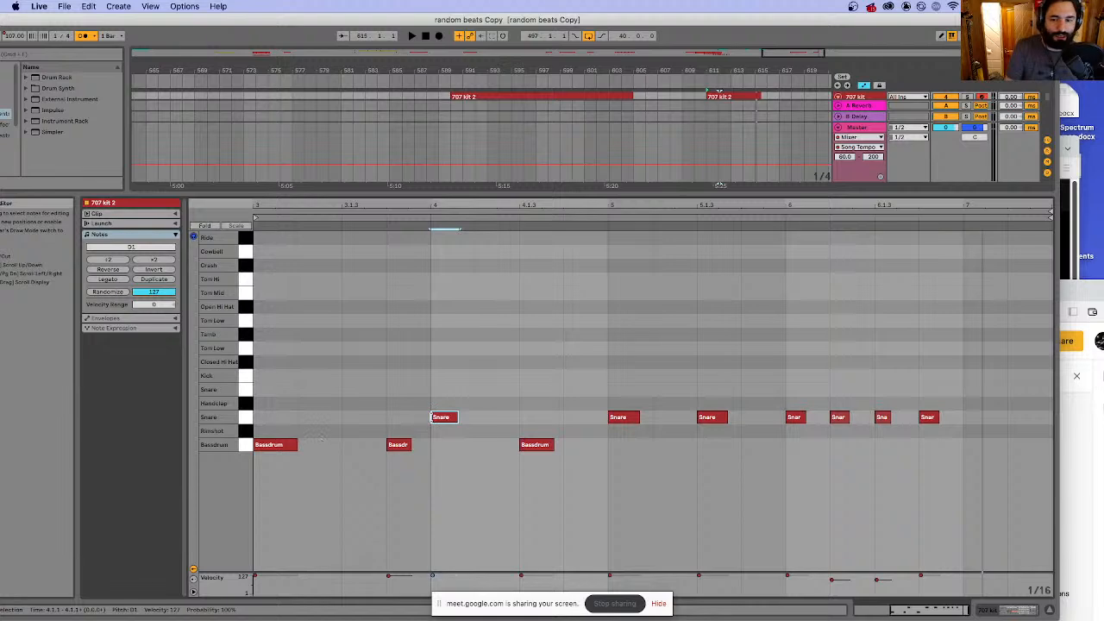
# - Copy the first Bassdrum note to the Ride row, change it to Tamb, place Tamb notes at 3, 4, 5 and 6, and play them
pyautogui.click(285, 445)
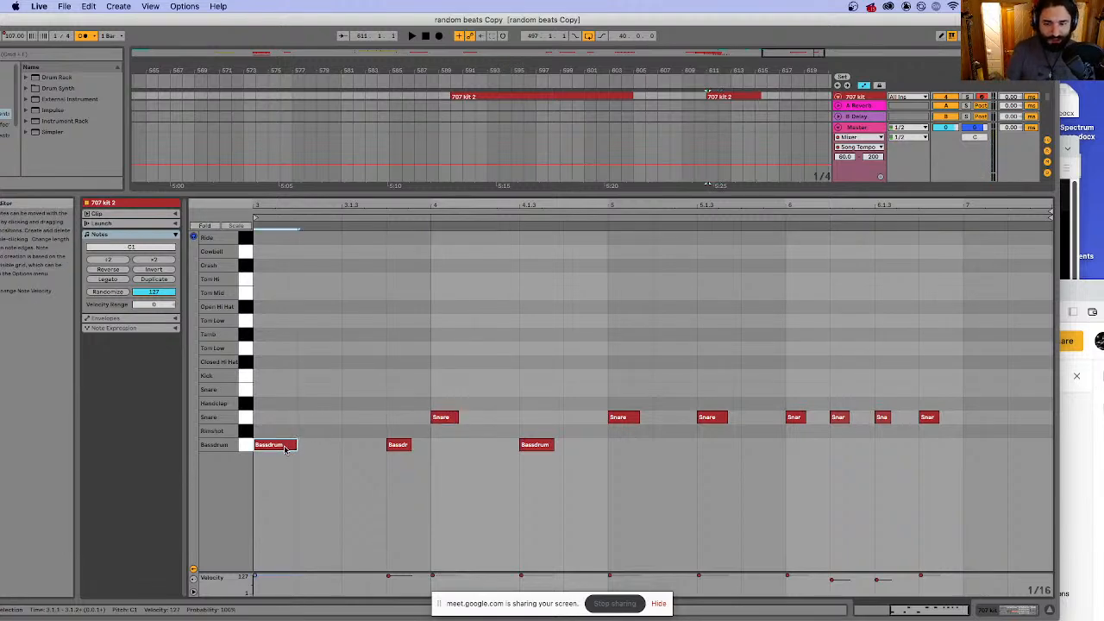
pyautogui.moveTo(285, 449); pyautogui.dragTo(276, 244)
pyautogui.press('space')
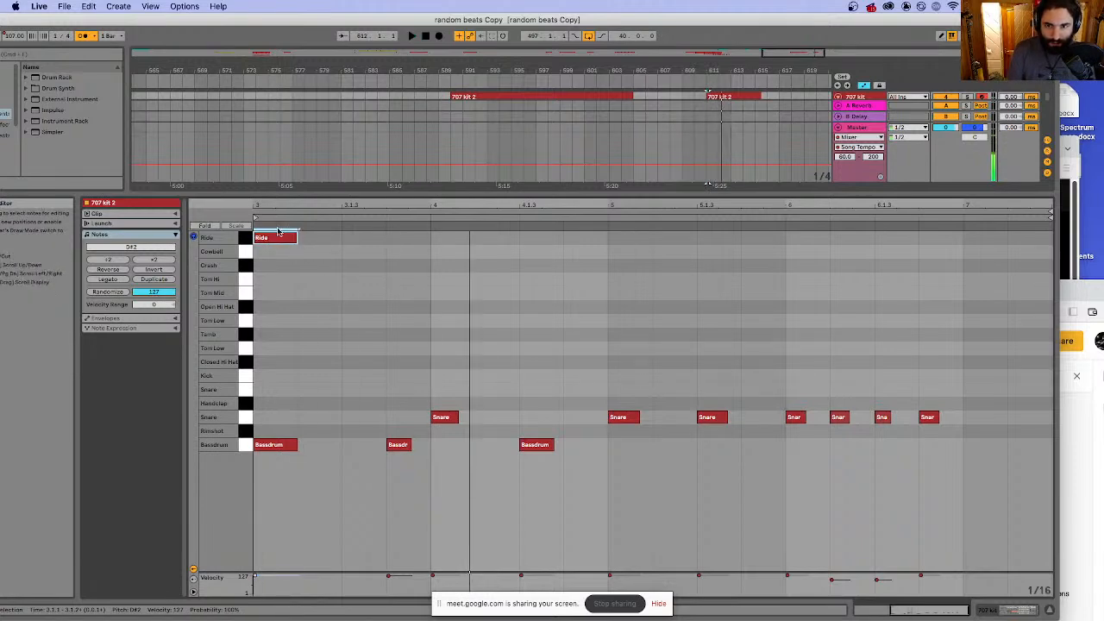
pyautogui.moveTo(280, 242); pyautogui.dragTo(460, 245)
pyautogui.press('super+z')
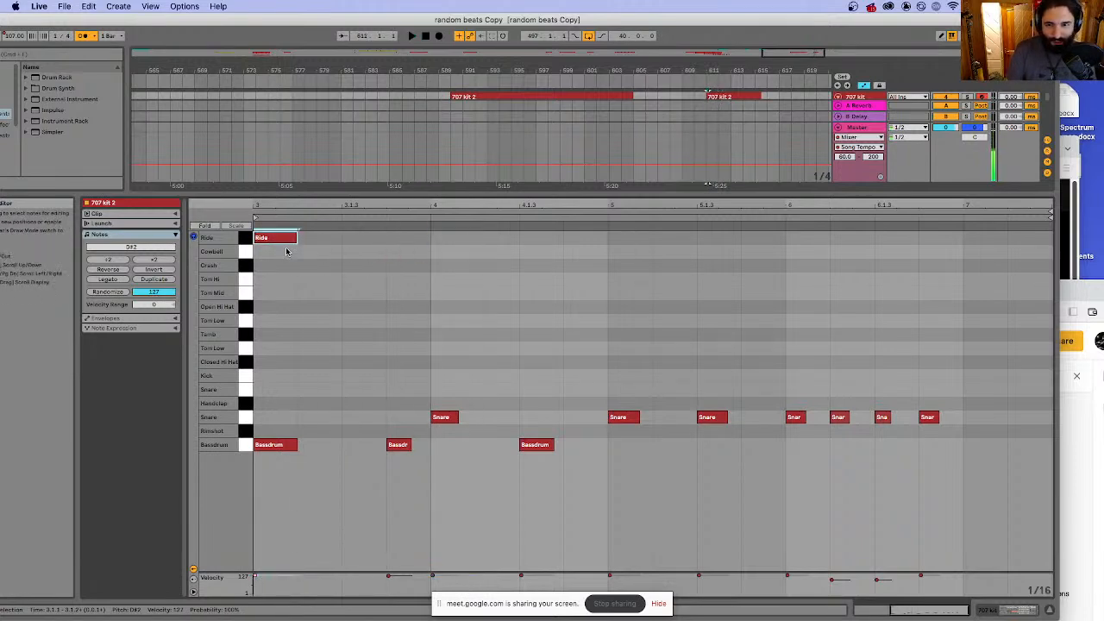
pyautogui.moveTo(279, 240); pyautogui.dragTo(799, 336)
pyautogui.press('space')
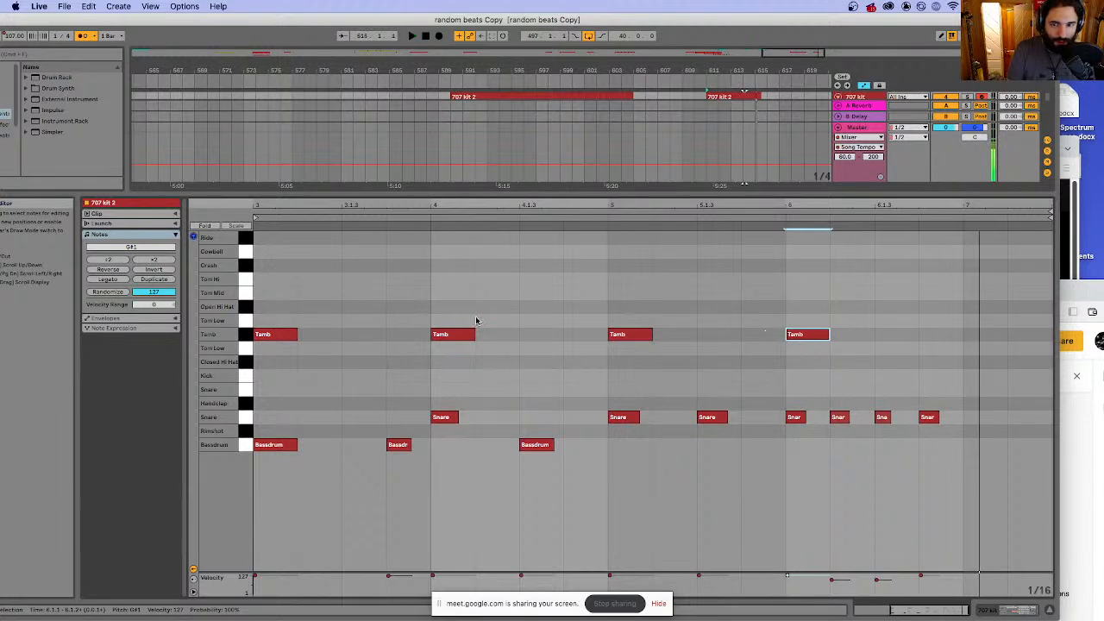
# - Copy the first Tamb note to Open Hi Hat at 3.1.2, add Open Hi Hat notes at 4.1.2, 5.1.2 and 6.1.2, and play the pattern
pyautogui.click(276, 341)
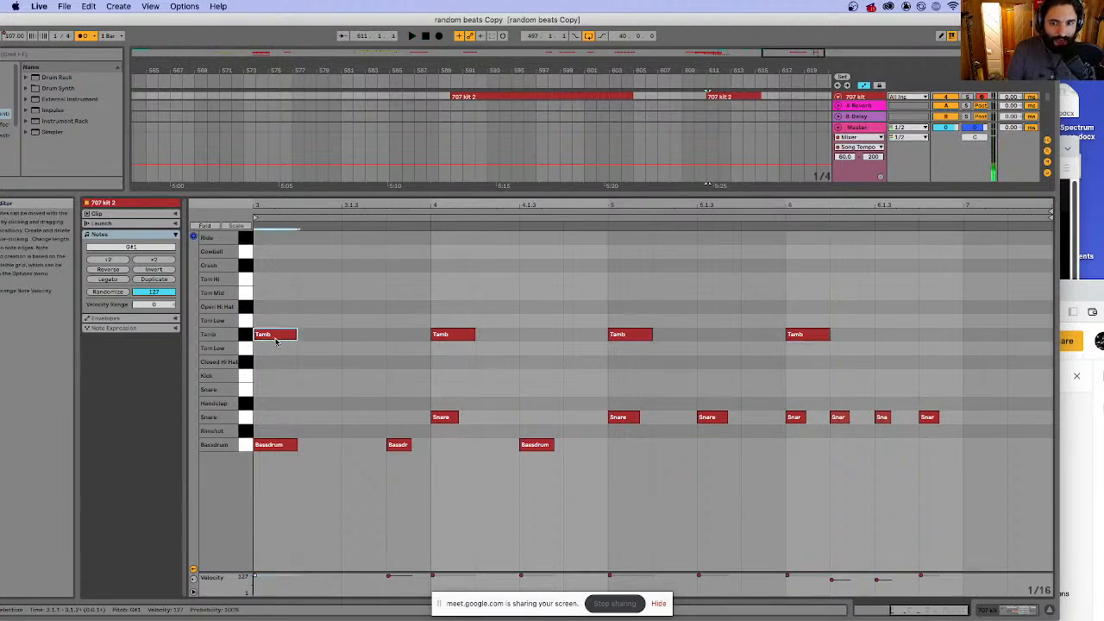
pyautogui.moveTo(289, 337); pyautogui.dragTo(332, 311)
pyautogui.press('space')
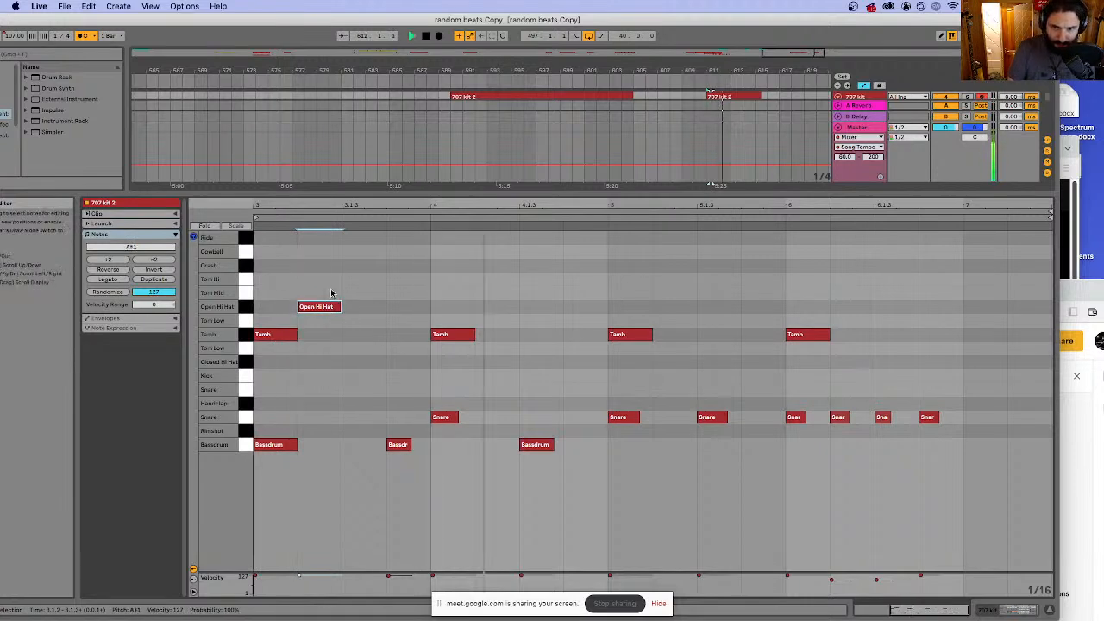
pyautogui.doubleClick(499, 309)
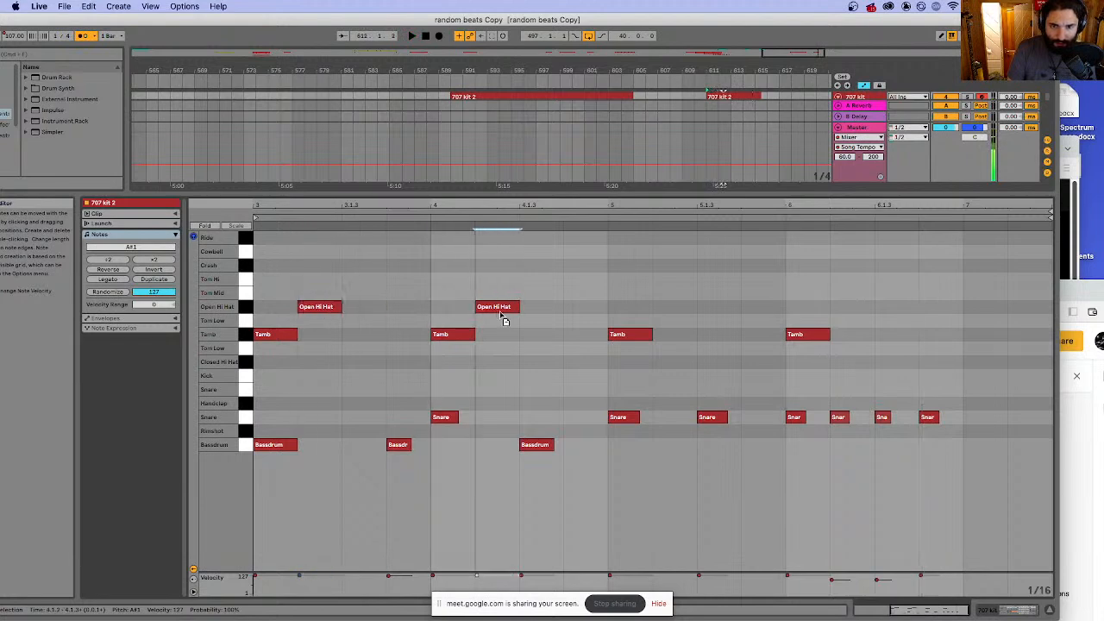
pyautogui.doubleClick(677, 309)
pyautogui.doubleClick(859, 310)
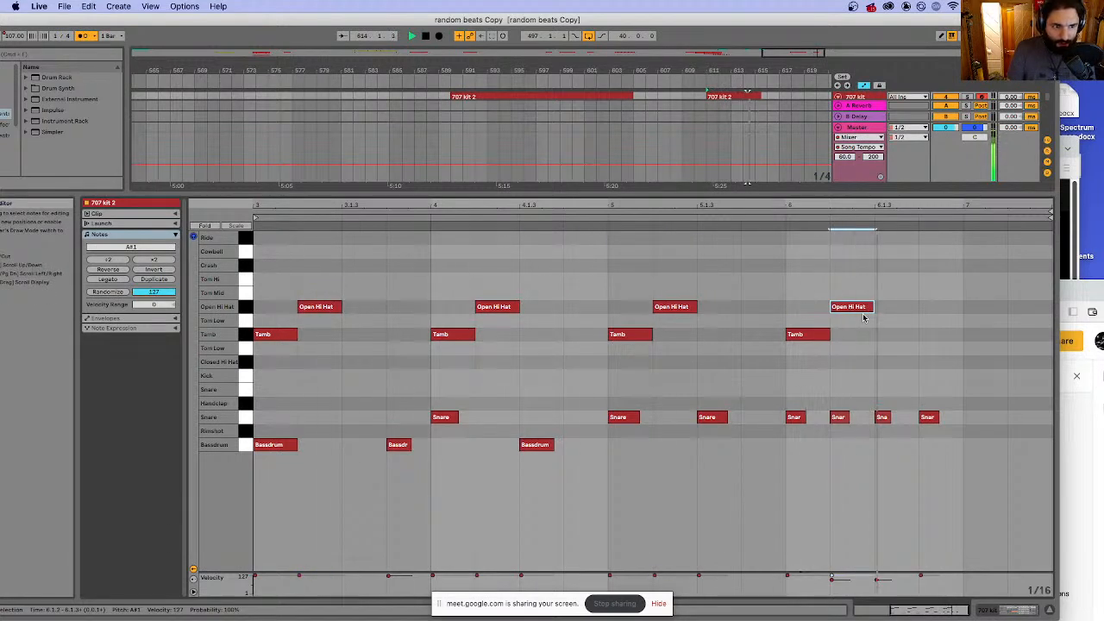
pyautogui.press('space')
# - Try the last three Open Hi Hat notes on the Kick row during playback and settle them on the Handclap row
pyautogui.moveTo(449, 253); pyautogui.dragTo(893, 332)
pyautogui.moveTo(850, 254); pyautogui.dragTo(489, 379)
pyautogui.press('space')
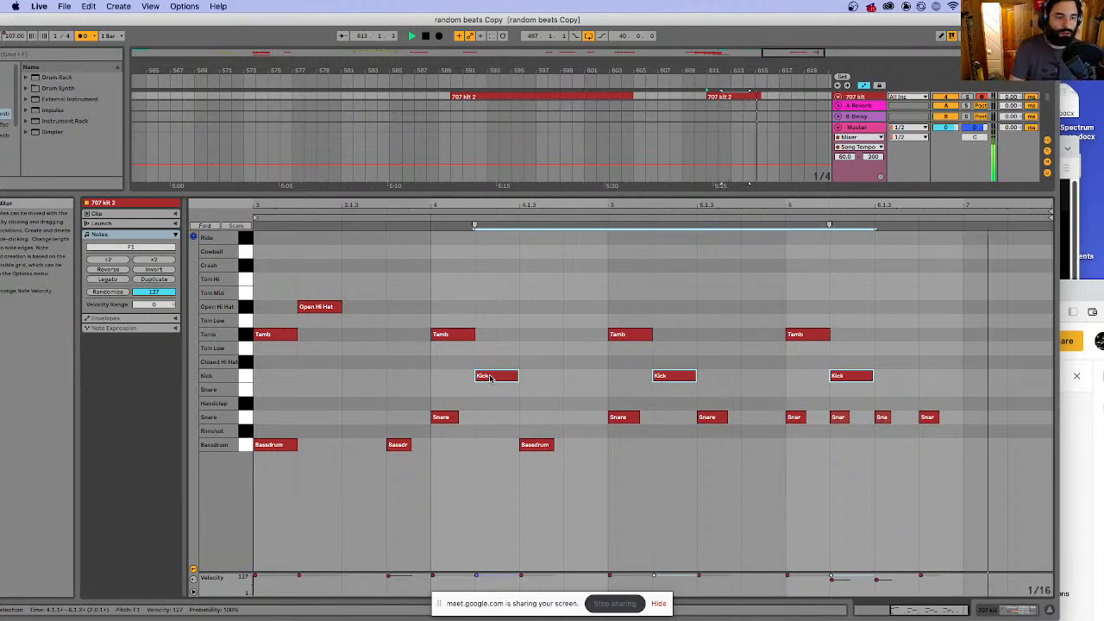
pyautogui.moveTo(494, 381); pyautogui.dragTo(499, 406)
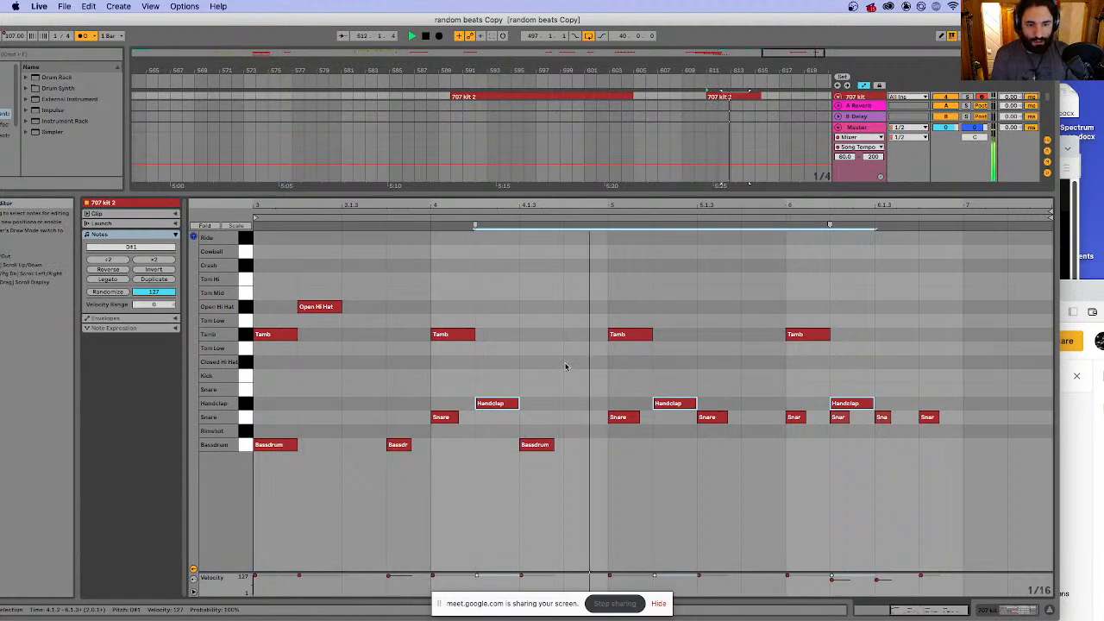
# - Move the Handclap at 5.1.2 to Closed Hi Hat and the one at 6.1.2 to Tom Mid, and play the pattern
pyautogui.click(689, 405)
pyautogui.moveTo(689, 406); pyautogui.dragTo(696, 375)
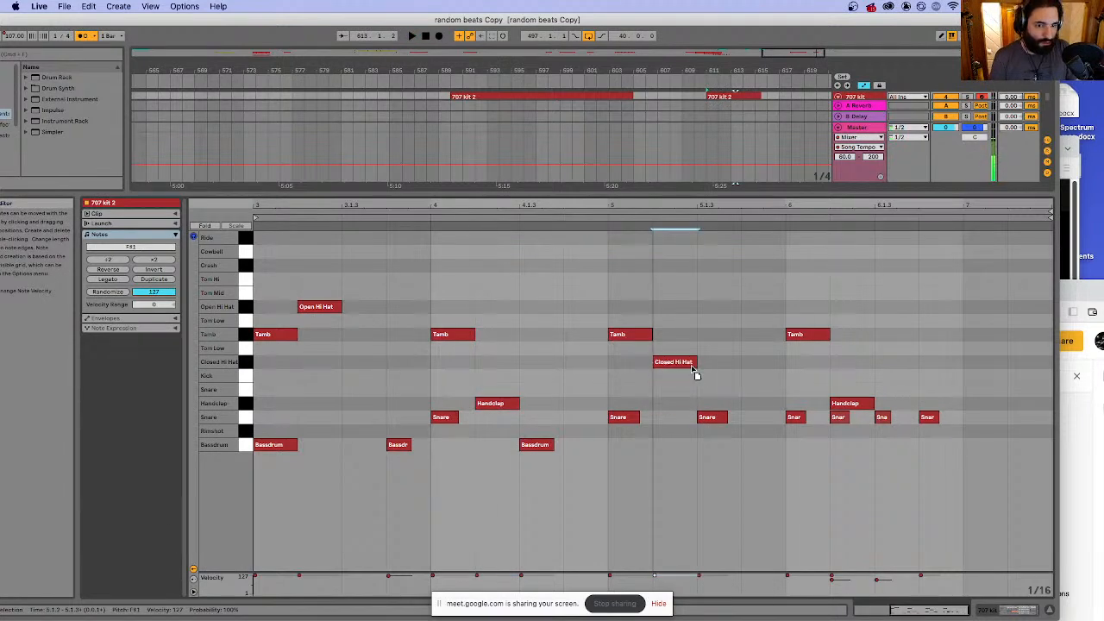
pyautogui.moveTo(852, 409); pyautogui.dragTo(857, 298)
pyautogui.press('space')
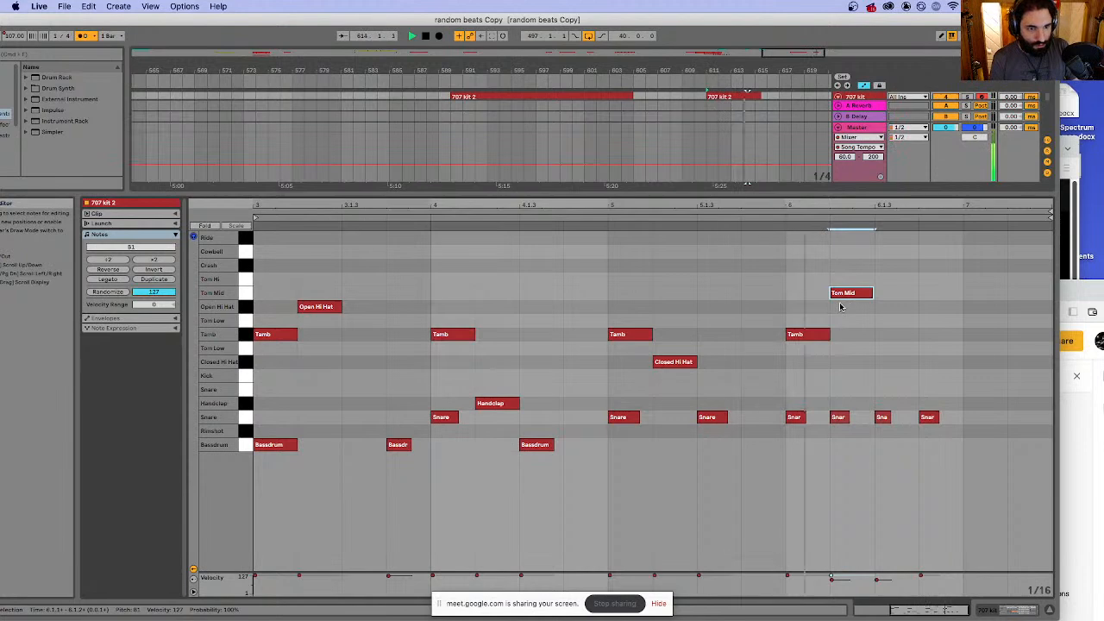
pyautogui.press('space')
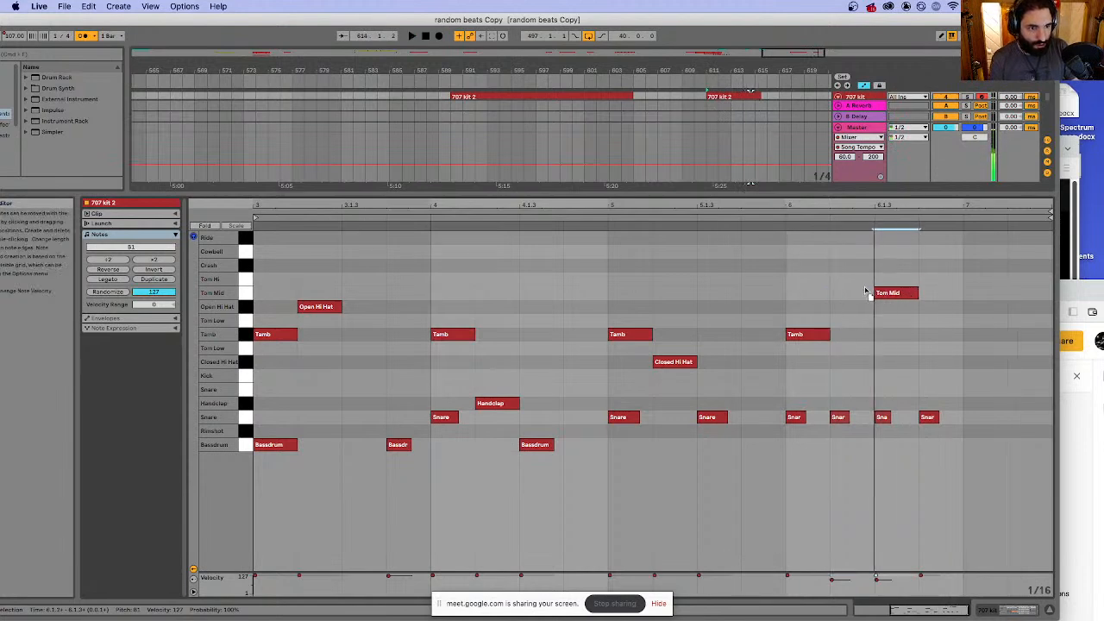
# - Set the note grid to 1/32, shift the Tom Mid note a thirty-second later than 6.1.2, and play from the start
pyautogui.rightClick(867, 336)
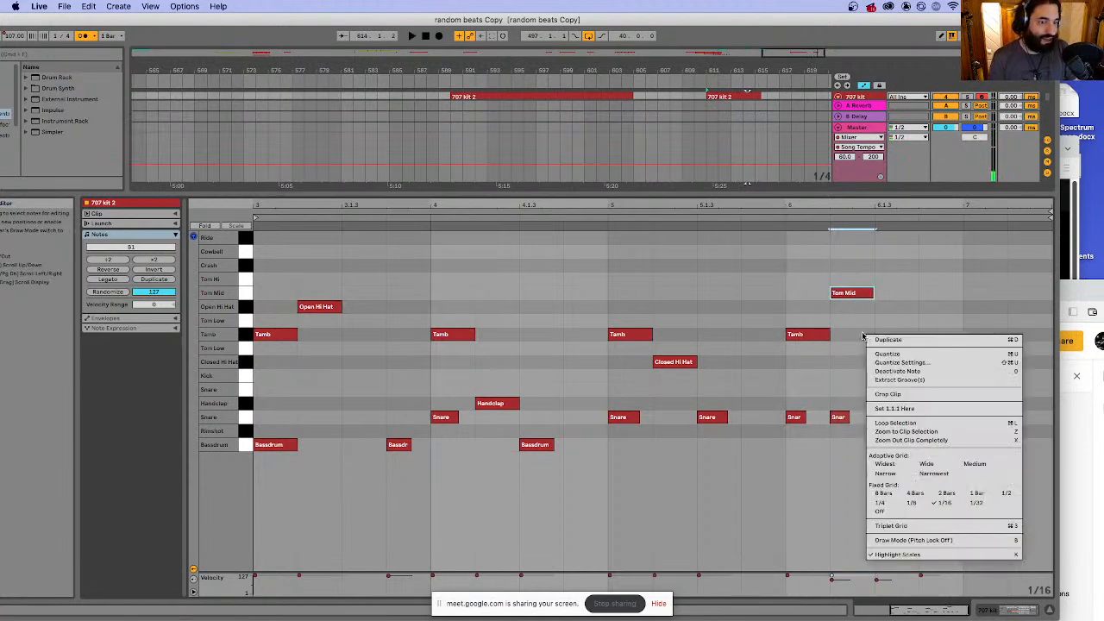
pyautogui.click(978, 503)
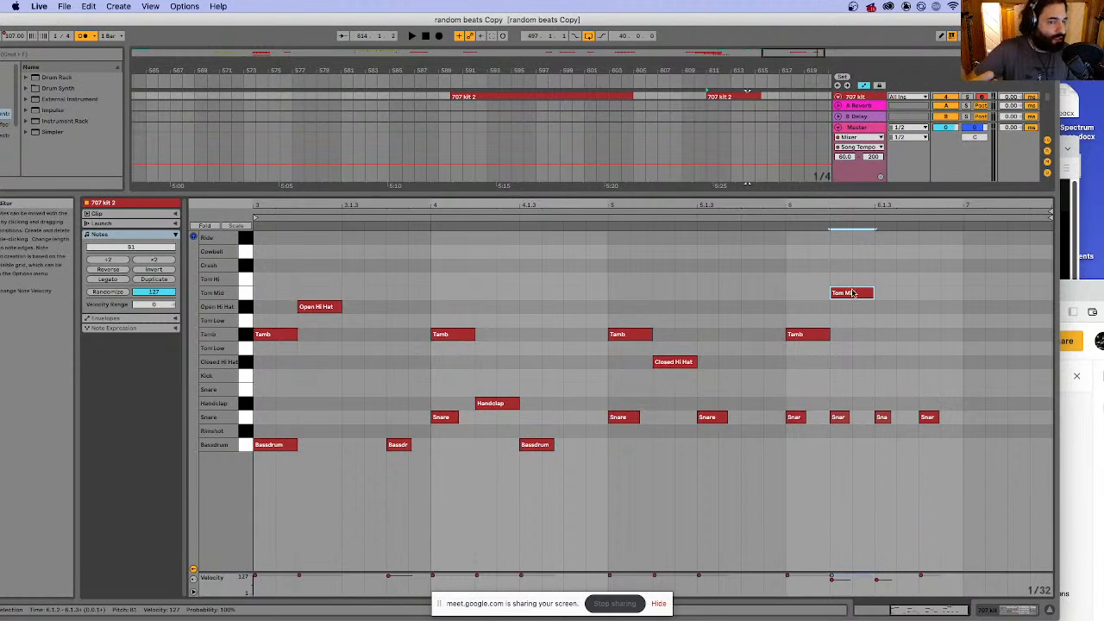
pyautogui.moveTo(854, 294); pyautogui.dragTo(872, 295)
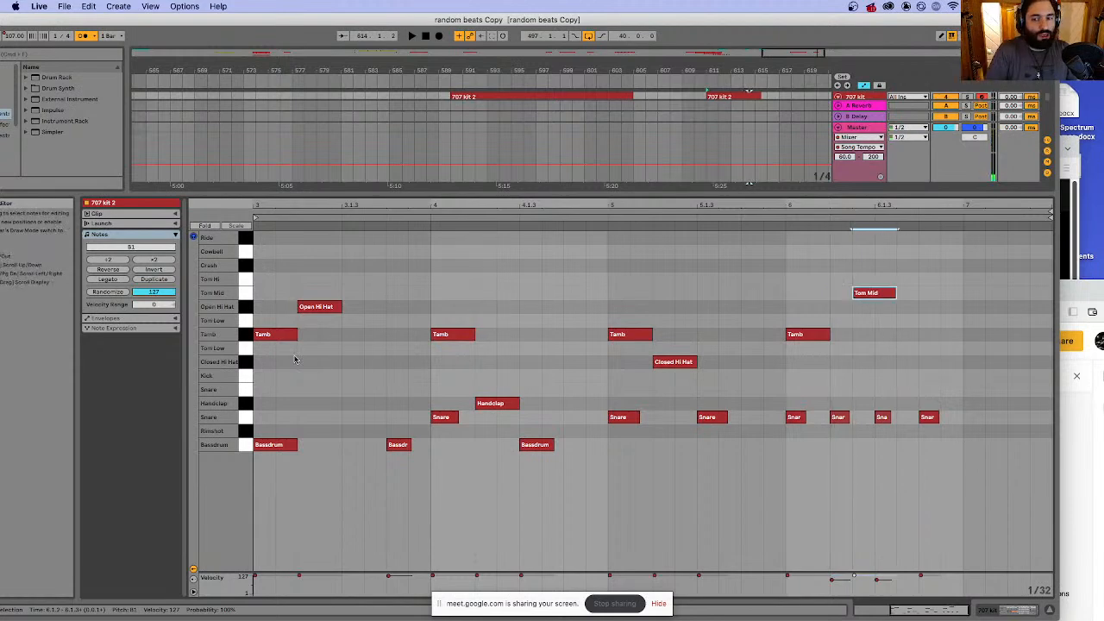
pyautogui.click(262, 387)
pyautogui.press('space')
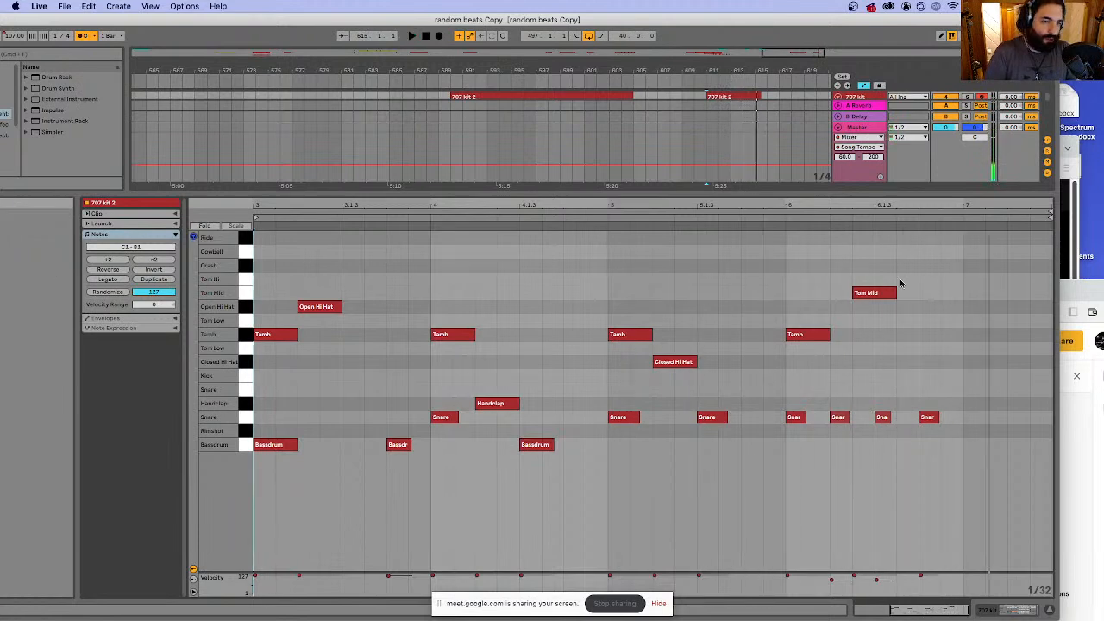
# - Move the Tom Mid note to 6.1.3 and play the pattern from the start
pyautogui.moveTo(869, 296); pyautogui.dragTo(892, 295)
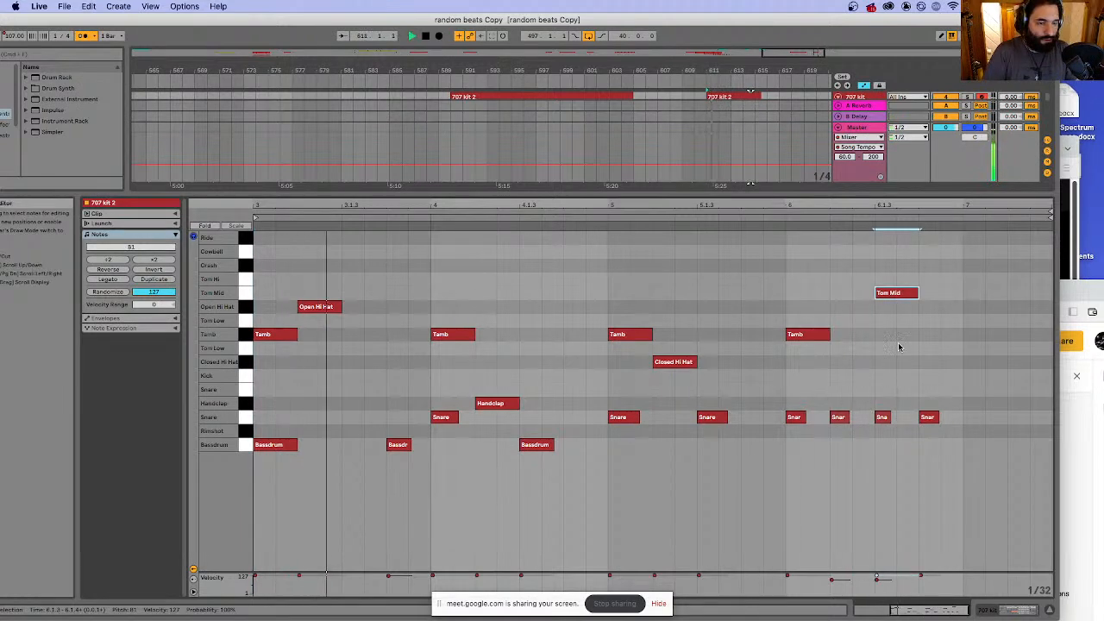
pyautogui.press('space')
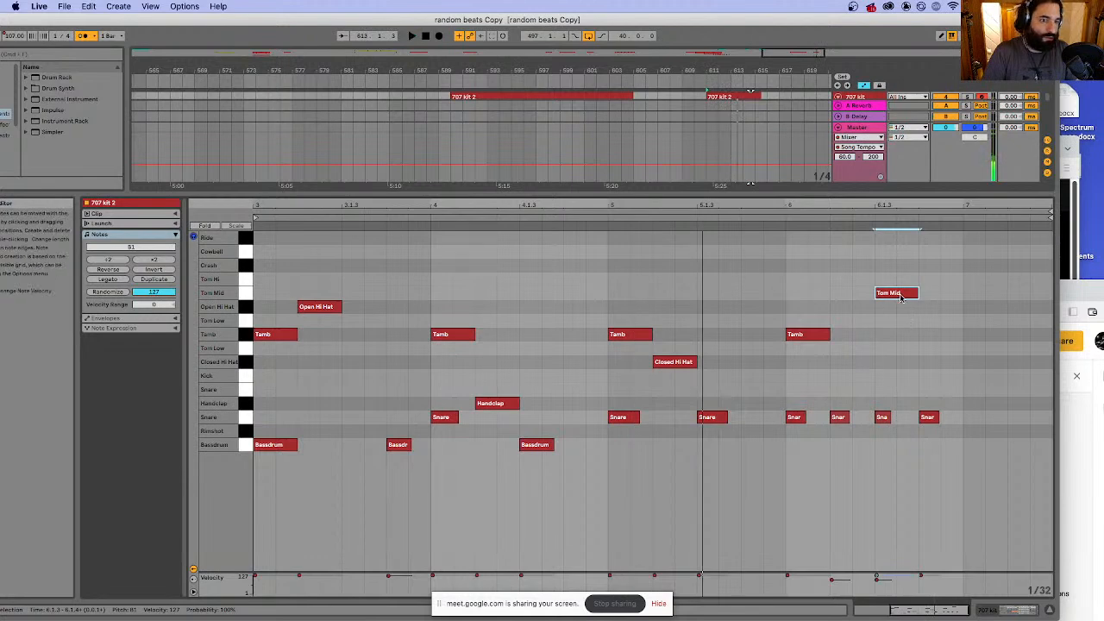
pyautogui.click(257, 388)
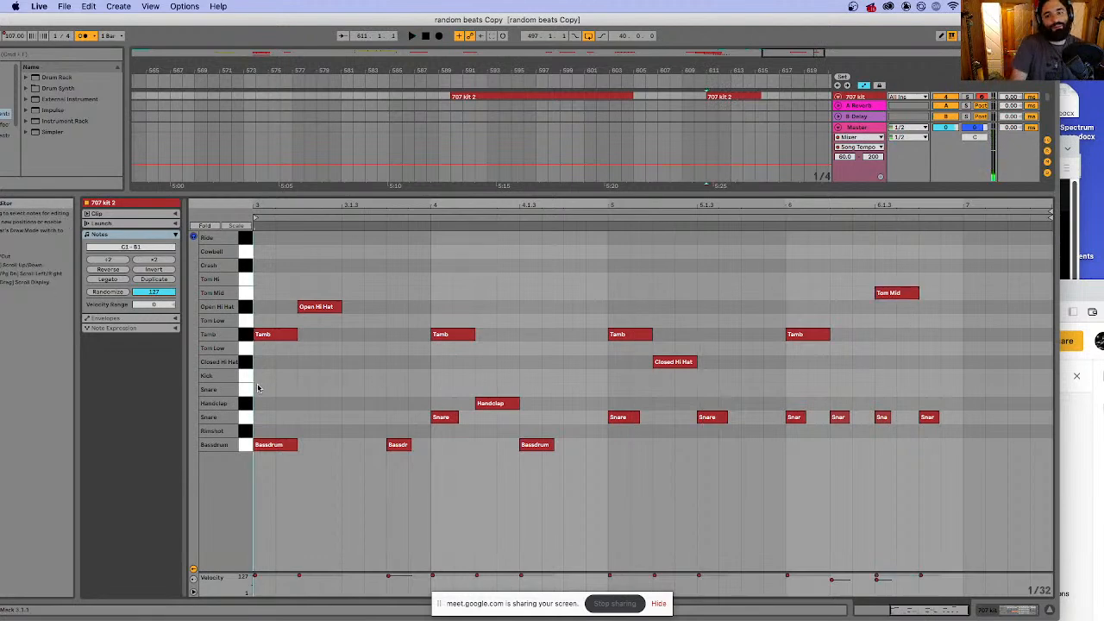
pyautogui.press('space')
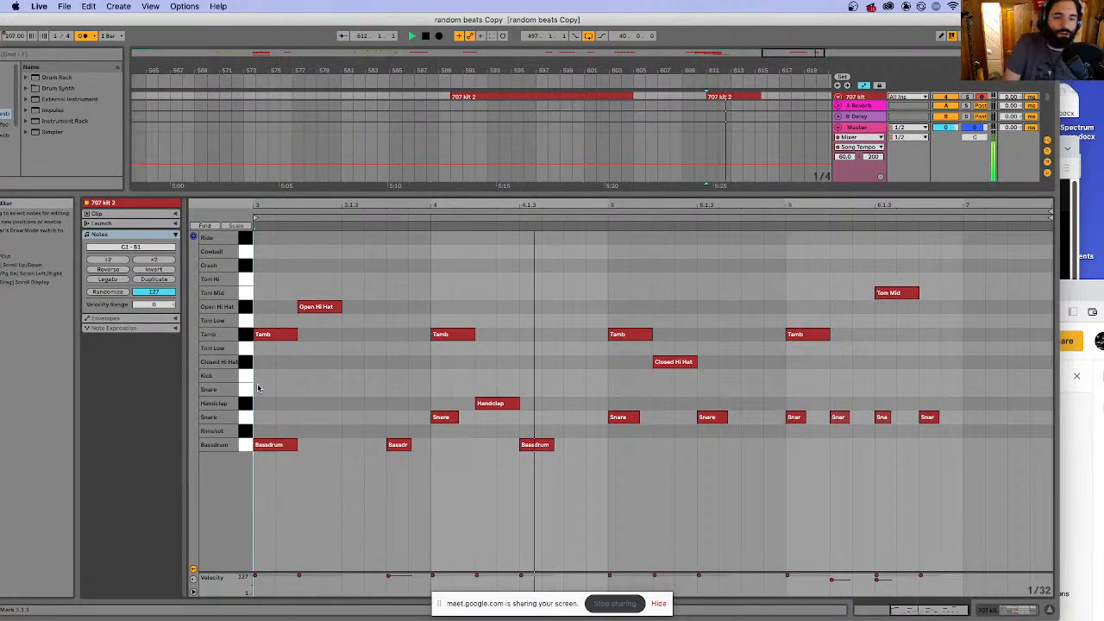
pyautogui.press('space')
# - Try the Tom Mid note a thirty-second after 6, settle it at 6.1.2, and play the pattern
pyautogui.moveTo(905, 293); pyautogui.dragTo(843, 295)
pyautogui.press('space')
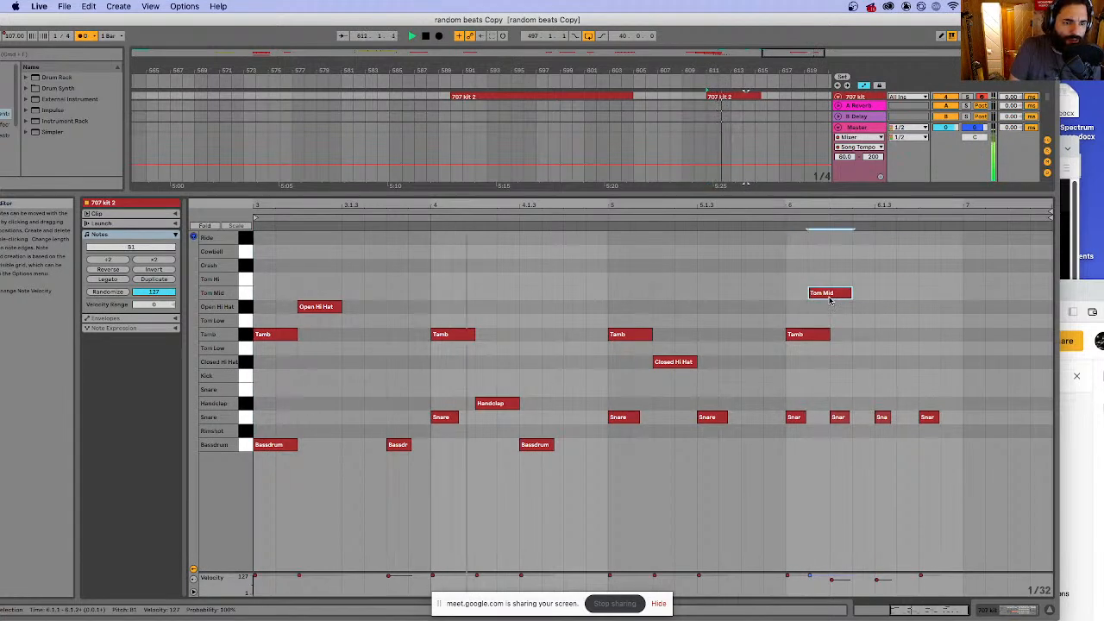
pyautogui.moveTo(830, 300); pyautogui.dragTo(848, 296)
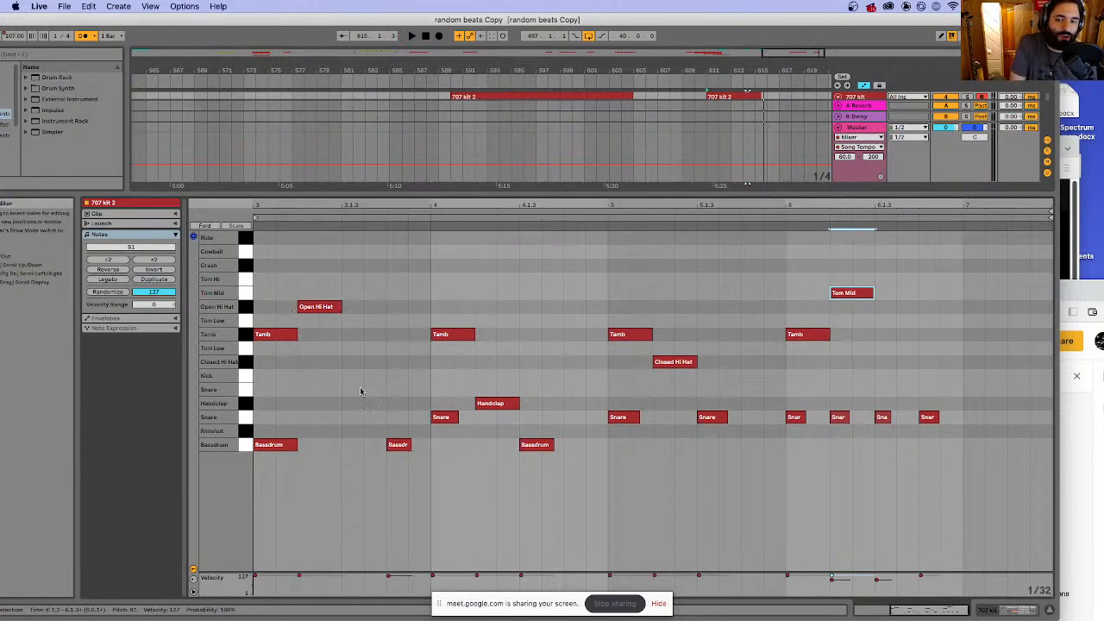
pyautogui.press('space')
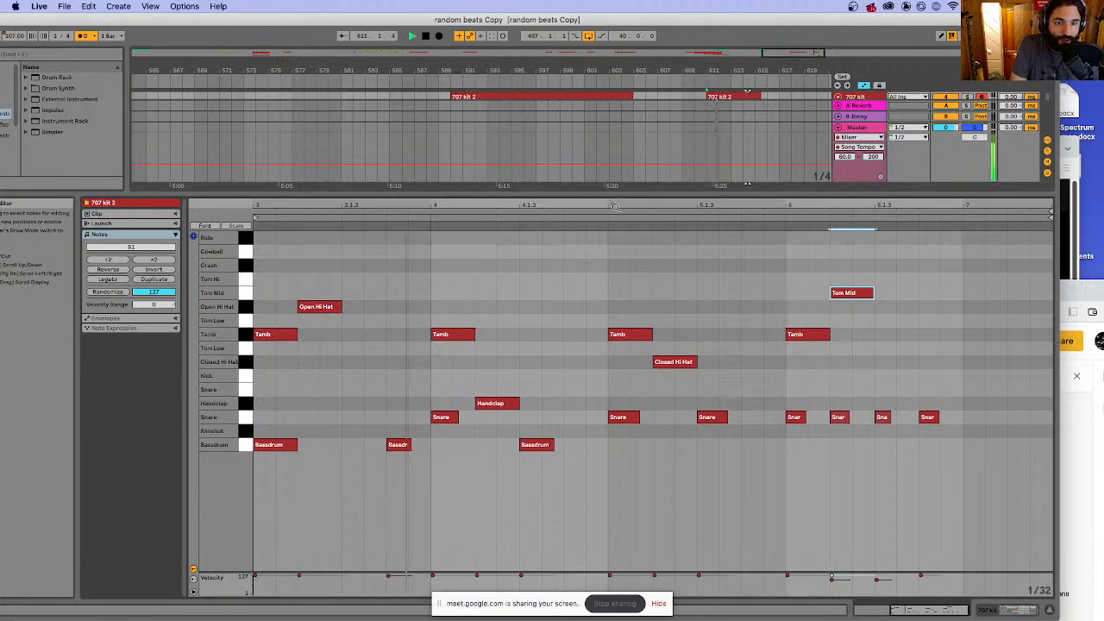
pyautogui.scroll(-3, 849, 118)
pyautogui.press('space')
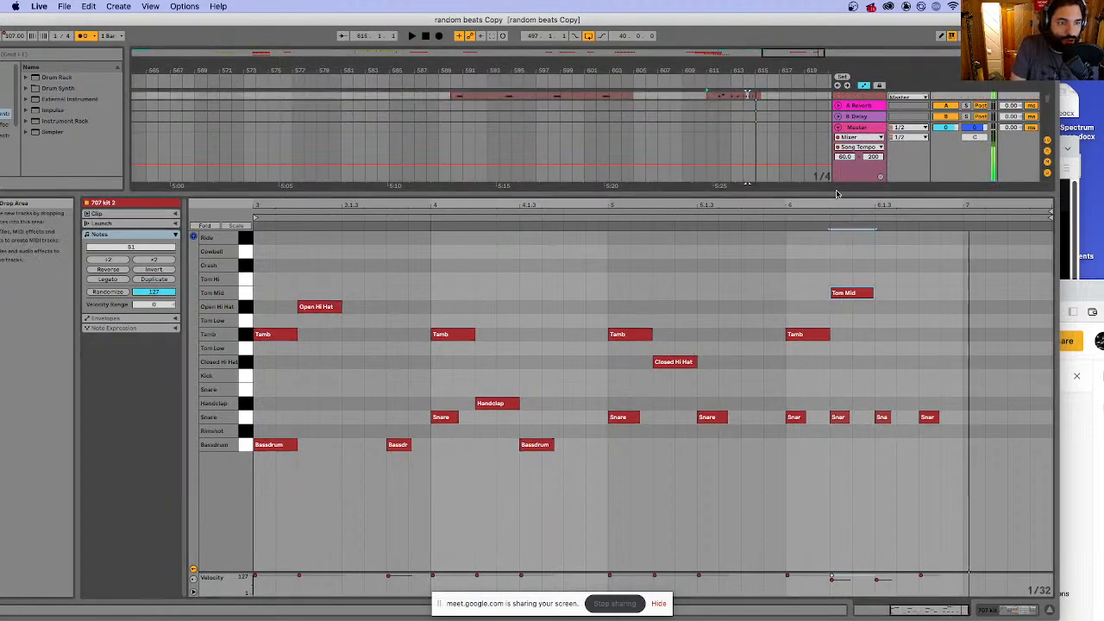
# - Enlarge the arrangement, play the second 707 kit 2 clip, and duplicate it until four copies sit back to back
pyautogui.moveTo(836, 191); pyautogui.dragTo(828, 526)
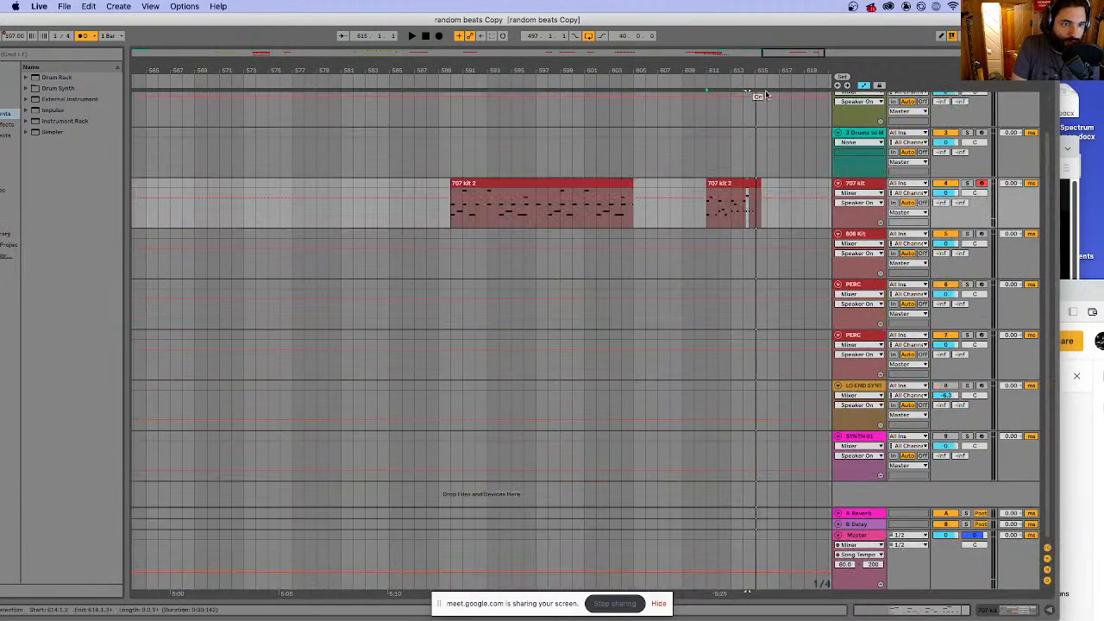
pyautogui.click(729, 182)
pyautogui.press('space')
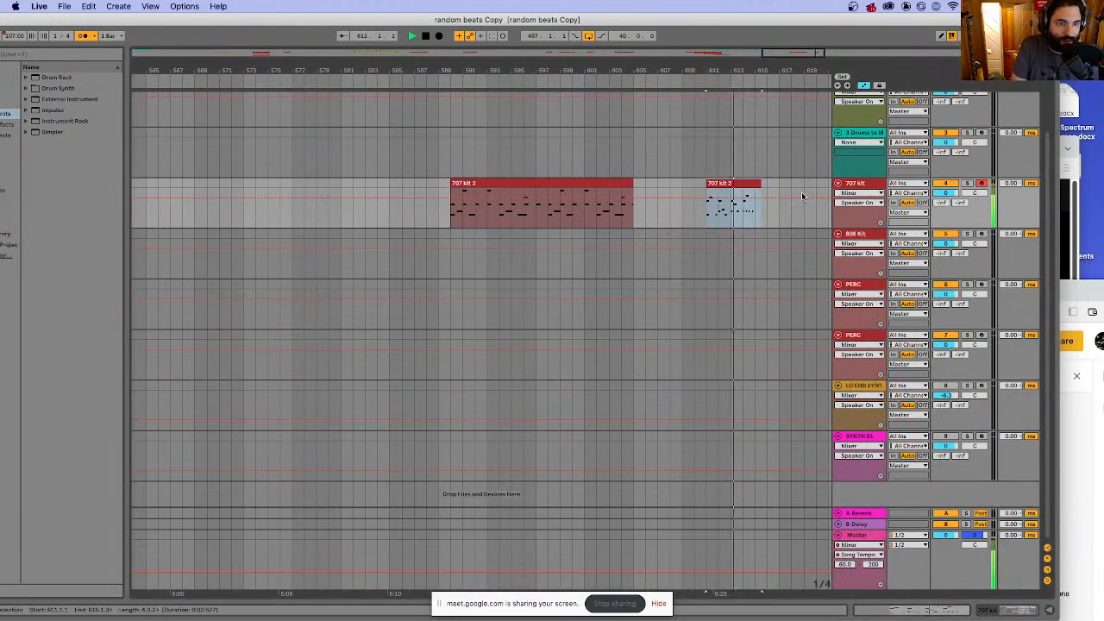
pyautogui.press('space')
pyautogui.press('super+d')
pyautogui.press('super+d')
pyautogui.click(569, 184)
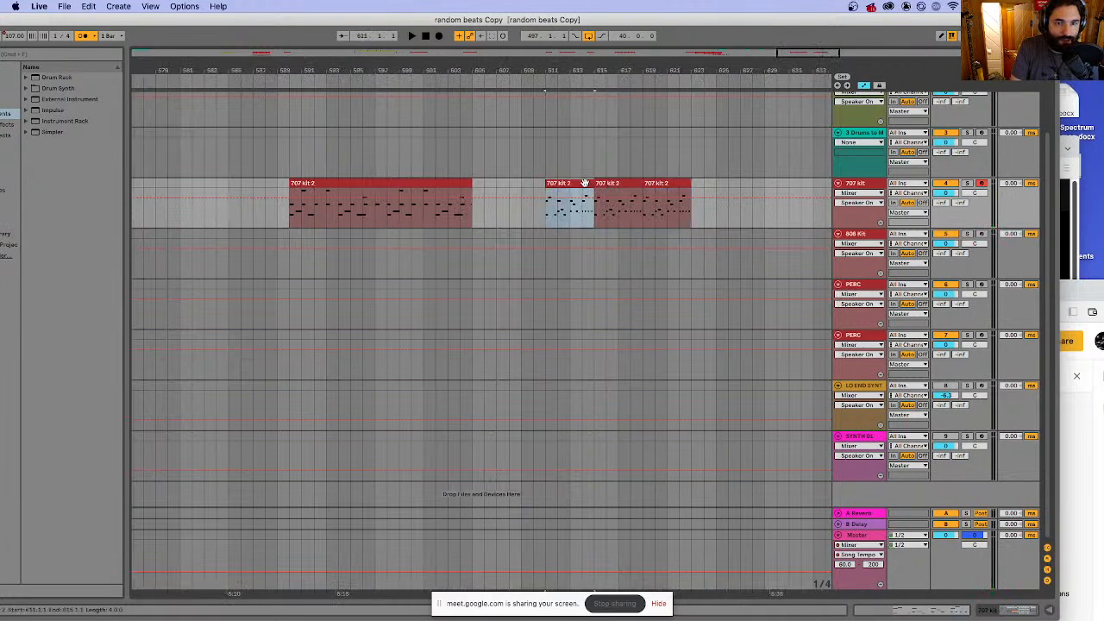
pyautogui.click(675, 186)
pyautogui.press('super+d')
# - Consolidate the four adjacent 707 kit 2 clips into one and open it in an enlarged note editor
pyautogui.keyDown('shift'); pyautogui.click(582, 183); pyautogui.keyUp('shift')
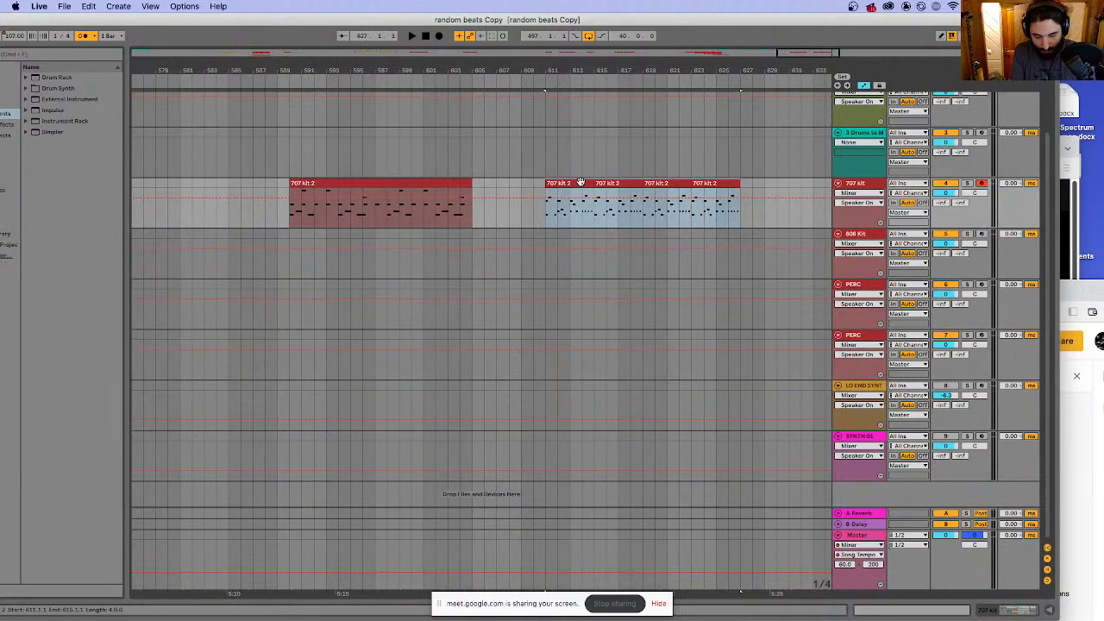
pyautogui.doubleClick(582, 183)
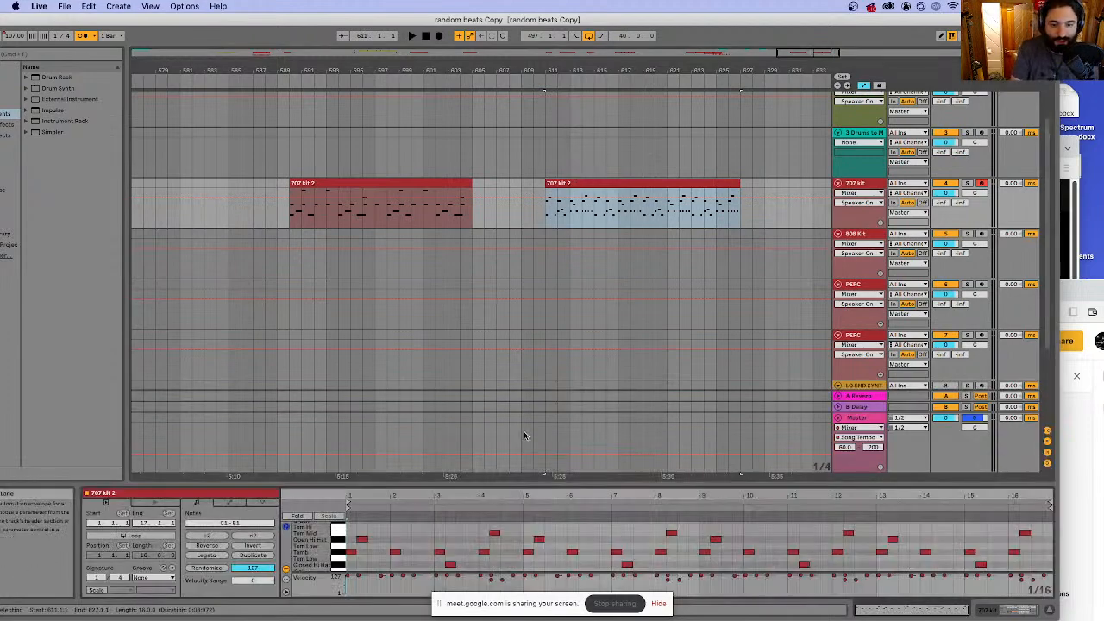
pyautogui.moveTo(521, 483); pyautogui.dragTo(520, 207)
pyautogui.moveTo(519, 176); pyautogui.dragTo(510, 308)
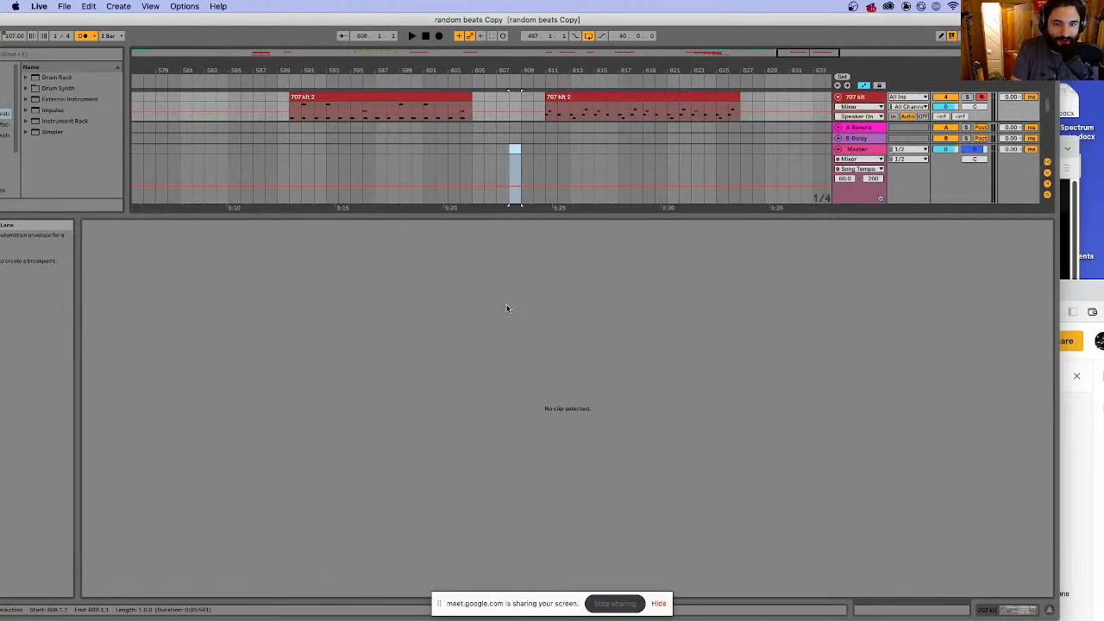
pyautogui.click(610, 112)
pyautogui.click(605, 95)
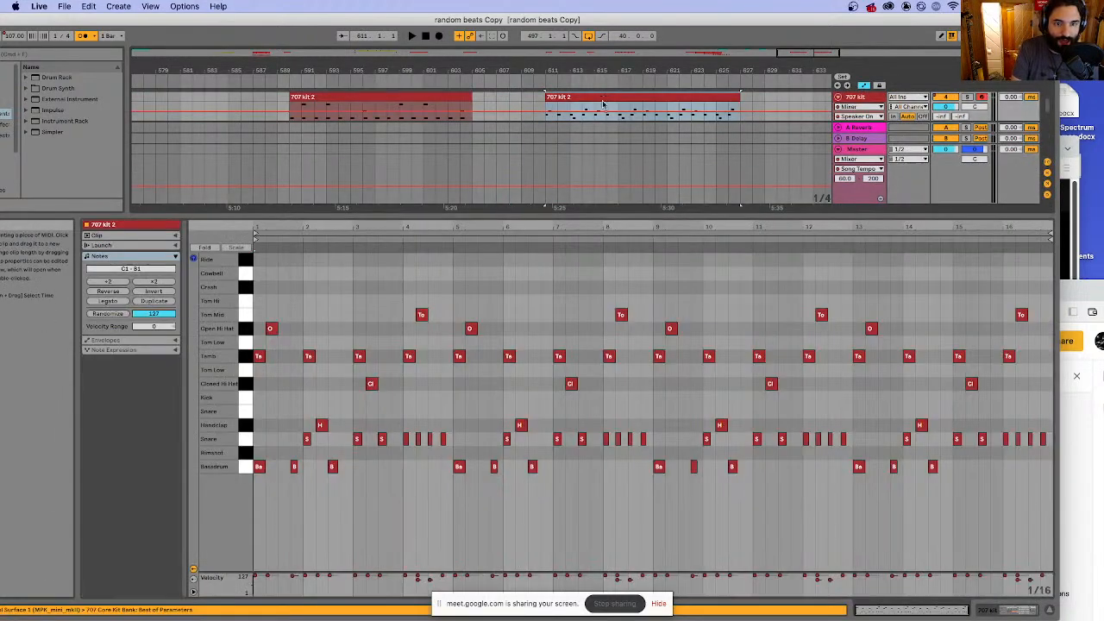
# - Play the consolidated clip from 3.1.3
pyautogui.click(392, 321)
pyautogui.click(379, 278)
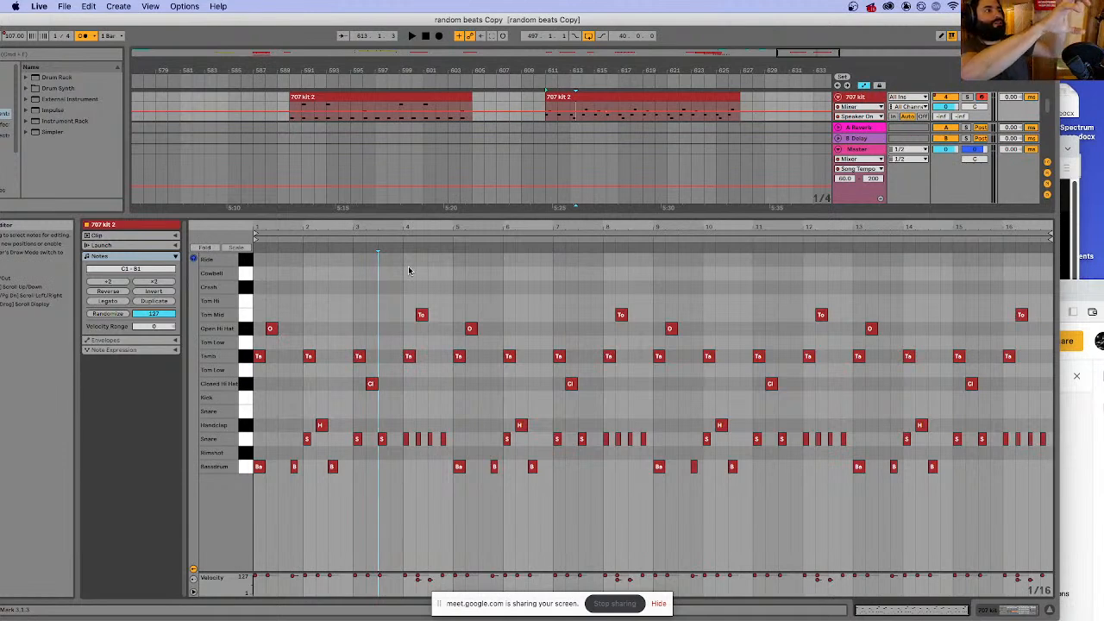
pyautogui.press('space')
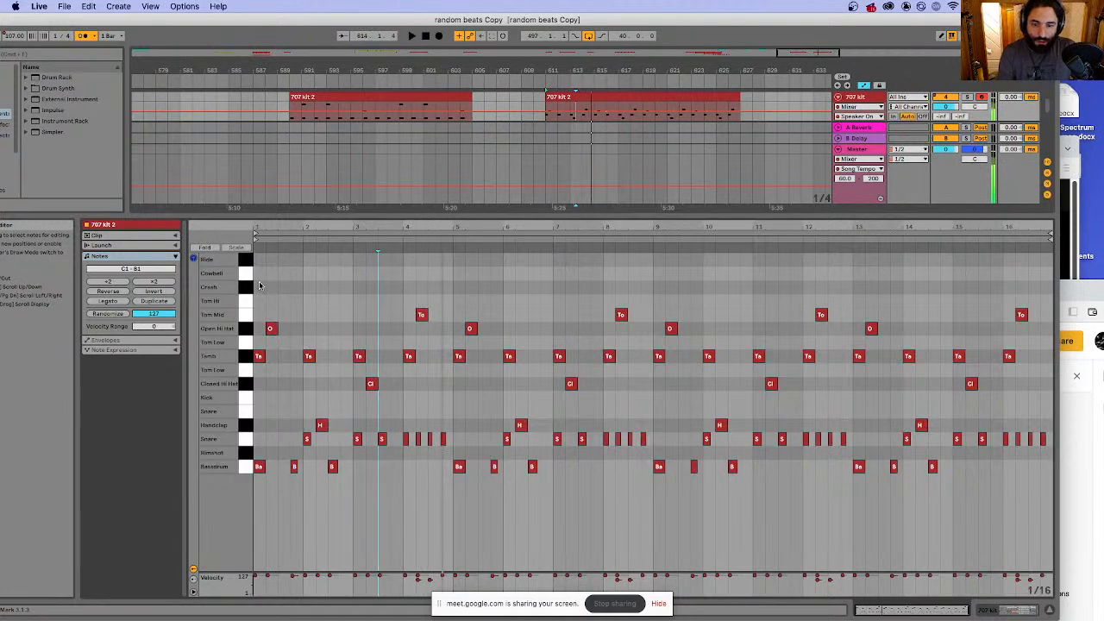
pyautogui.press('space')
pyautogui.moveTo(259, 286); pyautogui.dragTo(462, 426)
pyautogui.moveTo(440, 278); pyautogui.dragTo(255, 440)
pyautogui.keyDown('shift'); pyautogui.click(443, 440); pyautogui.keyUp('shift')
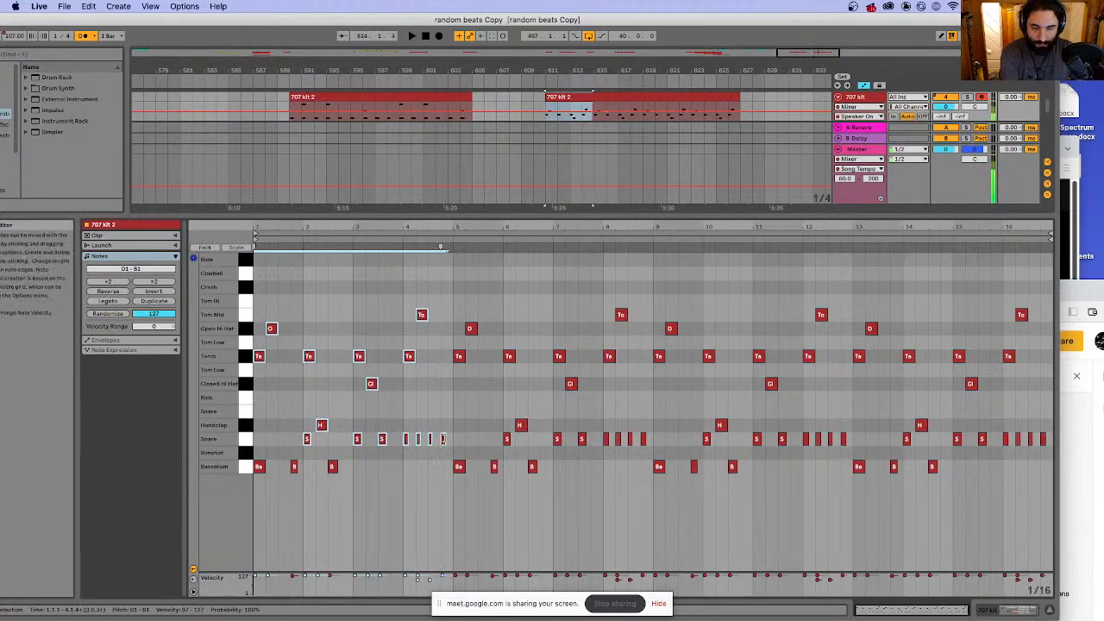
pyautogui.press('super+m')
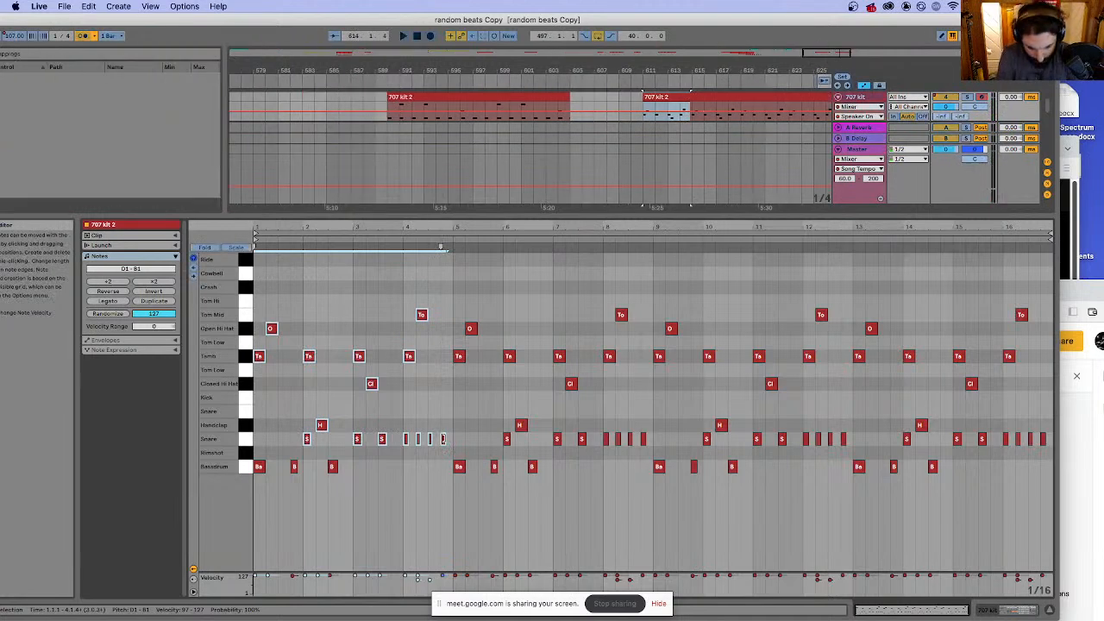
pyautogui.press('super+m')
pyautogui.click(373, 284)
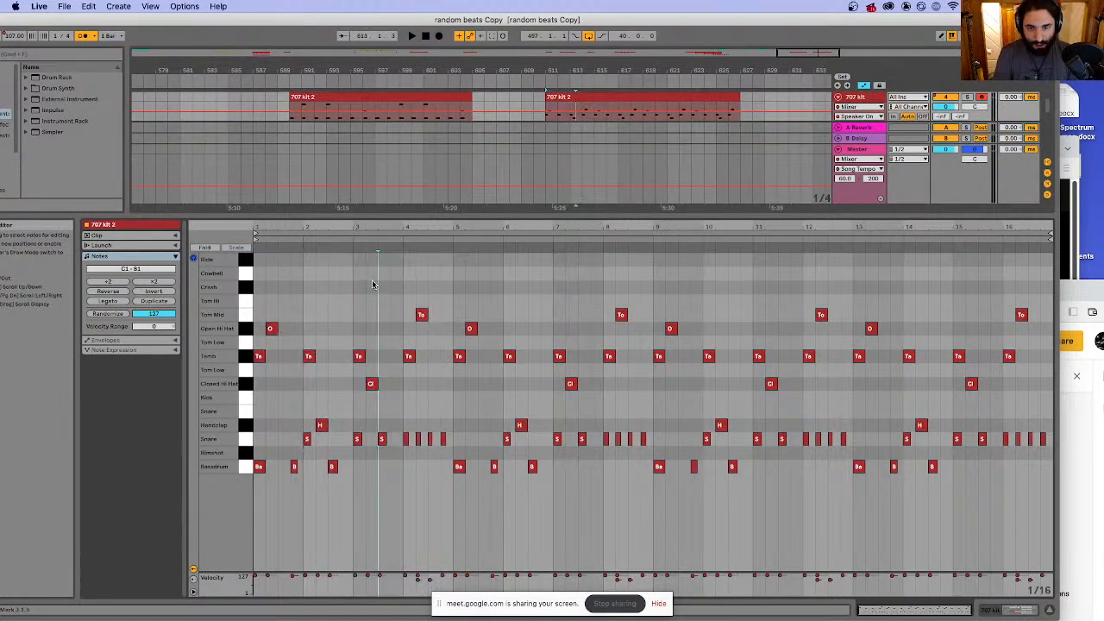
# - Deactivate every note except the Bassdrums in the clip's first four bars and play that section
pyautogui.moveTo(448, 278); pyautogui.dragTo(250, 439)
pyautogui.press('space')
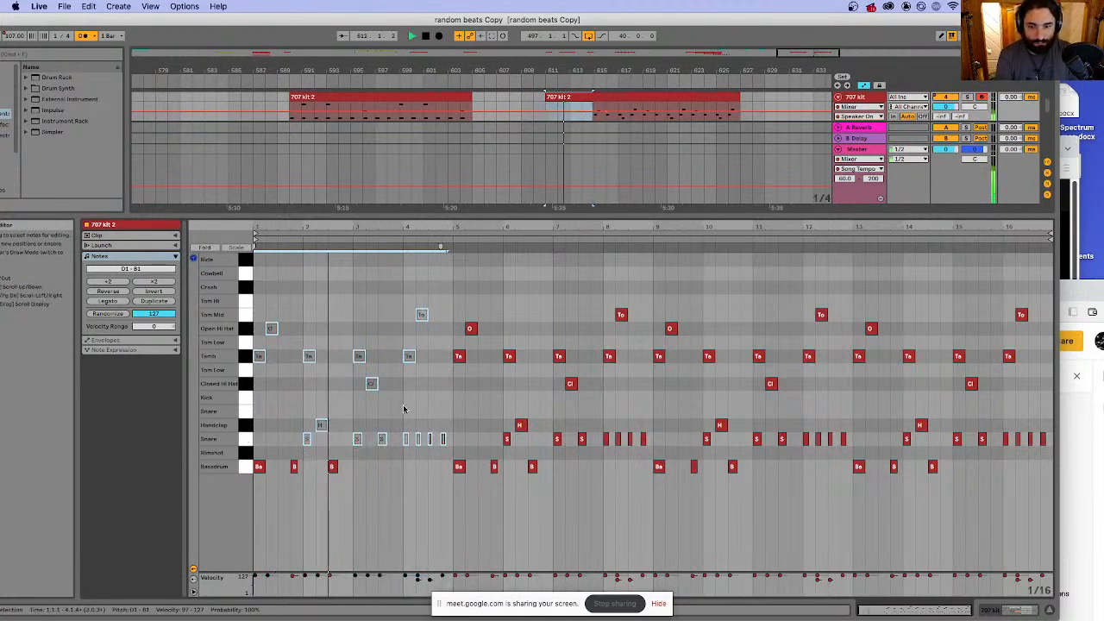
pyautogui.click(464, 399)
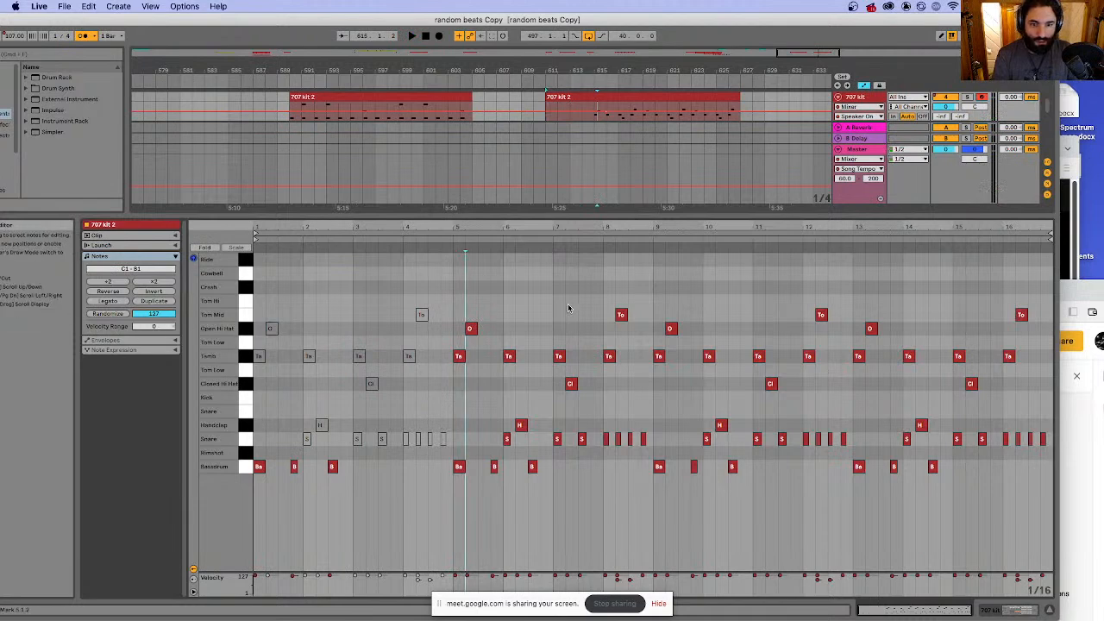
# - Deactivate every note in bars 5 to 8 except the Bassdrums and the first two Snares, and play that section
pyautogui.moveTo(469, 283); pyautogui.dragTo(638, 326)
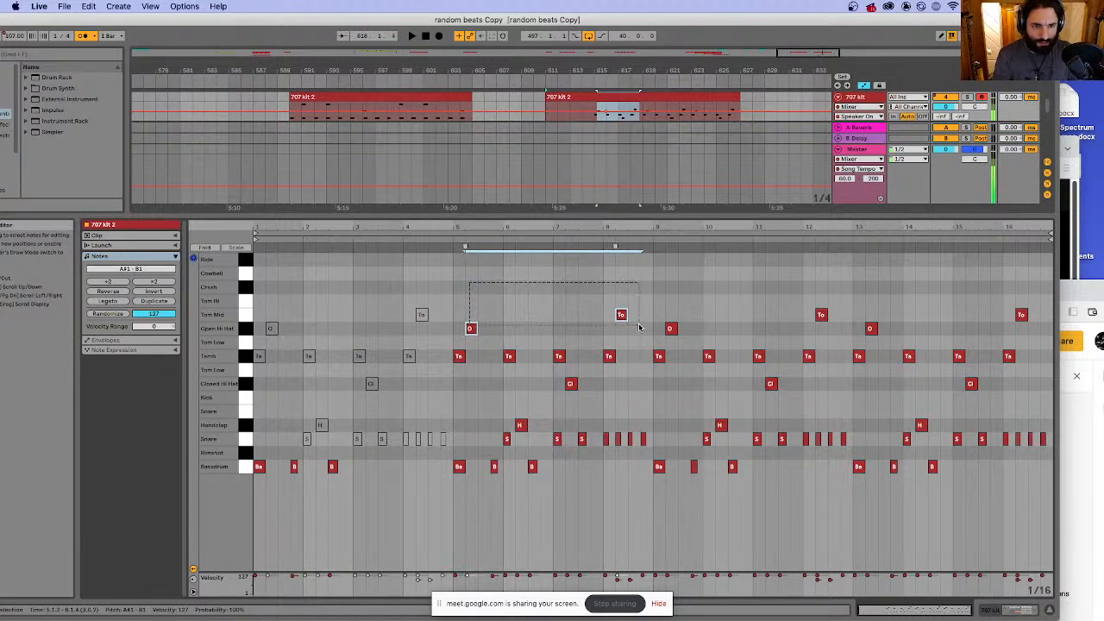
pyautogui.moveTo(448, 349); pyautogui.dragTo(600, 460)
pyautogui.press('0')
pyautogui.press('0')
pyautogui.press('space')
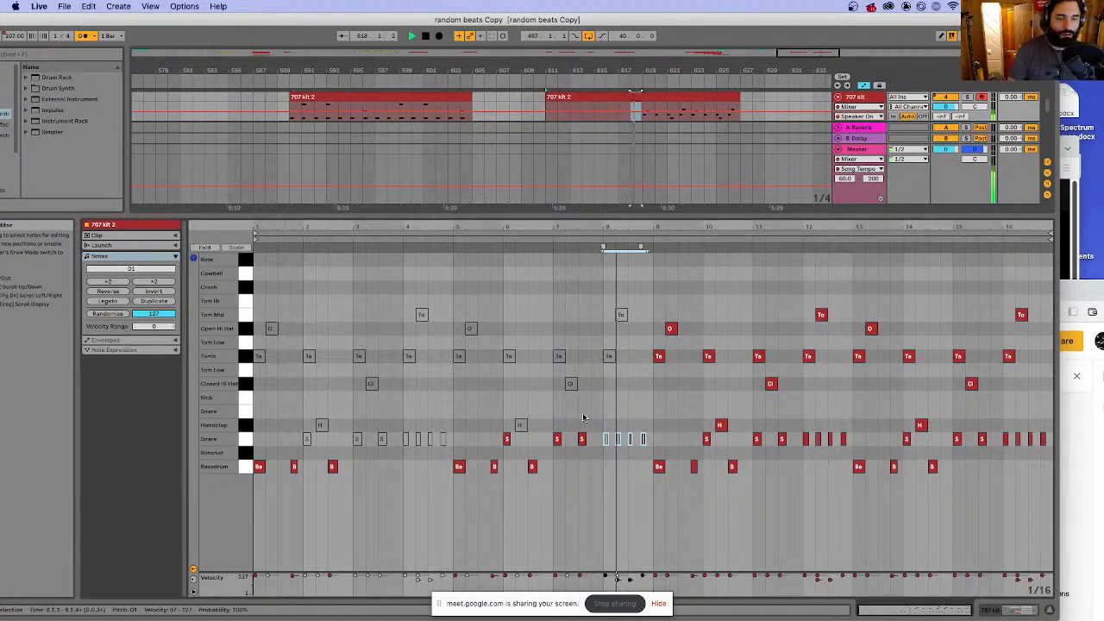
pyautogui.press('space')
pyautogui.click(586, 466)
pyautogui.press('space')
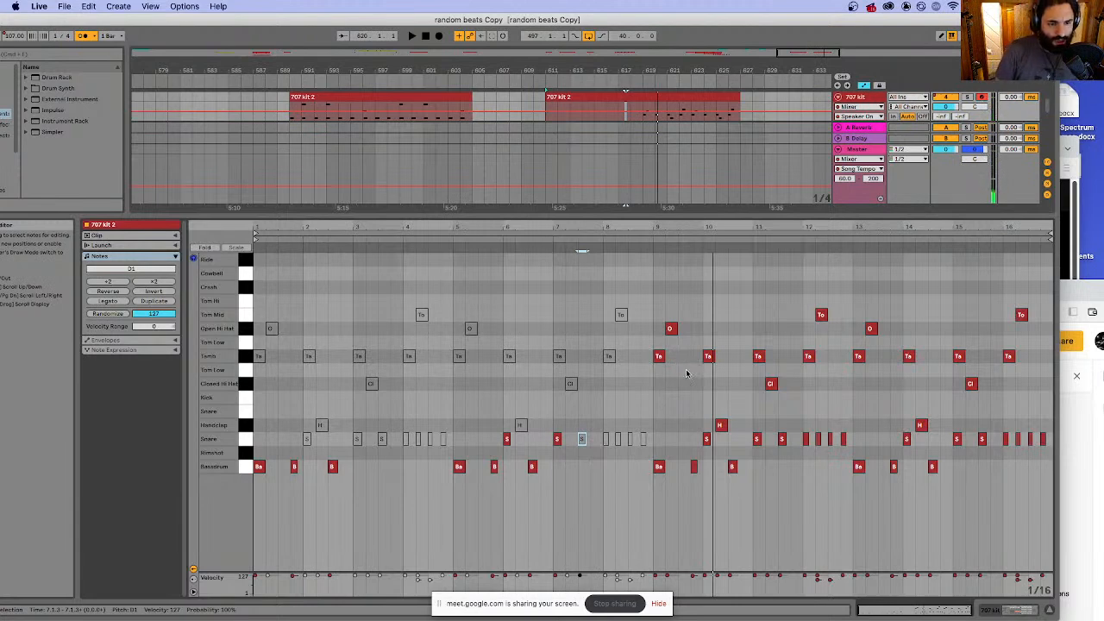
# - Deactivate the tambourine, handclap and closed hi-hat notes in bars 10 and 11, and play from just before bar 9
pyautogui.moveTo(680, 357); pyautogui.dragTo(785, 424)
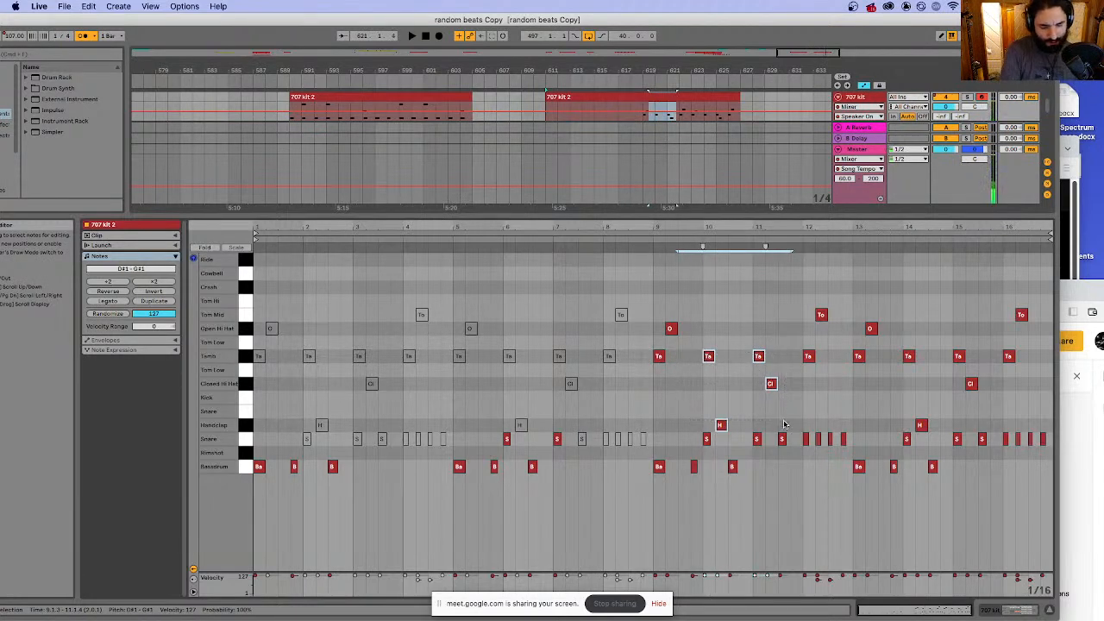
pyautogui.click(644, 275)
pyautogui.press('space')
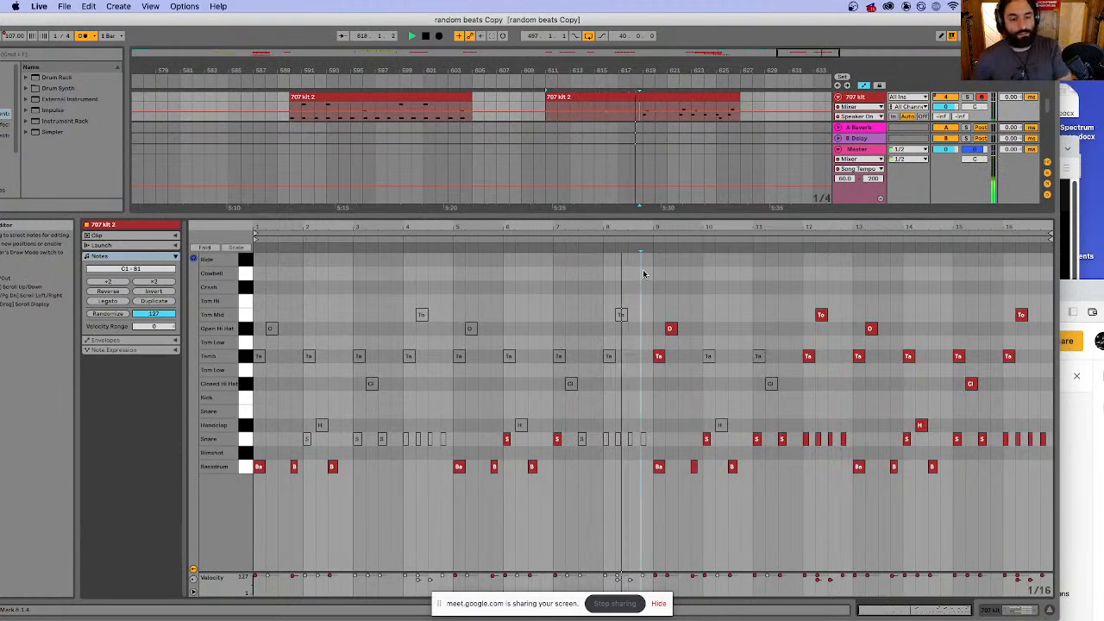
pyautogui.press('space')
# - Deactivate the Tom Mid, tambourine and first two snare notes in bar 12, and play the whole clip from its start
pyautogui.click(811, 419)
pyautogui.moveTo(818, 423); pyautogui.dragTo(848, 453)
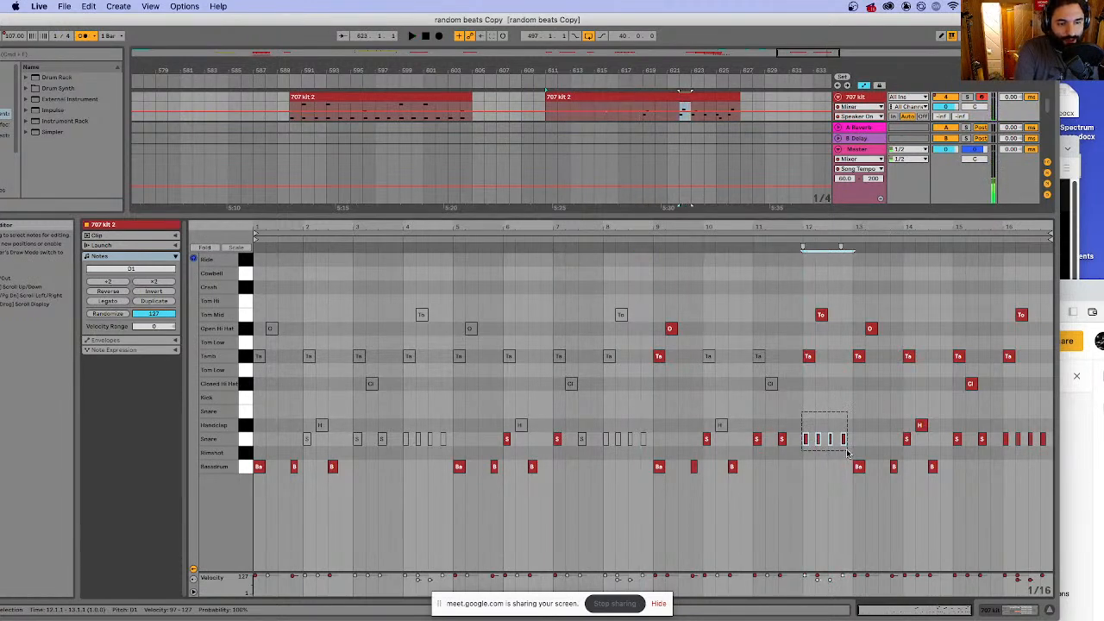
pyautogui.moveTo(846, 292); pyautogui.dragTo(799, 359)
pyautogui.press('0')
pyautogui.moveTo(842, 424); pyautogui.dragTo(801, 448)
pyautogui.click(821, 423)
pyautogui.press('space')
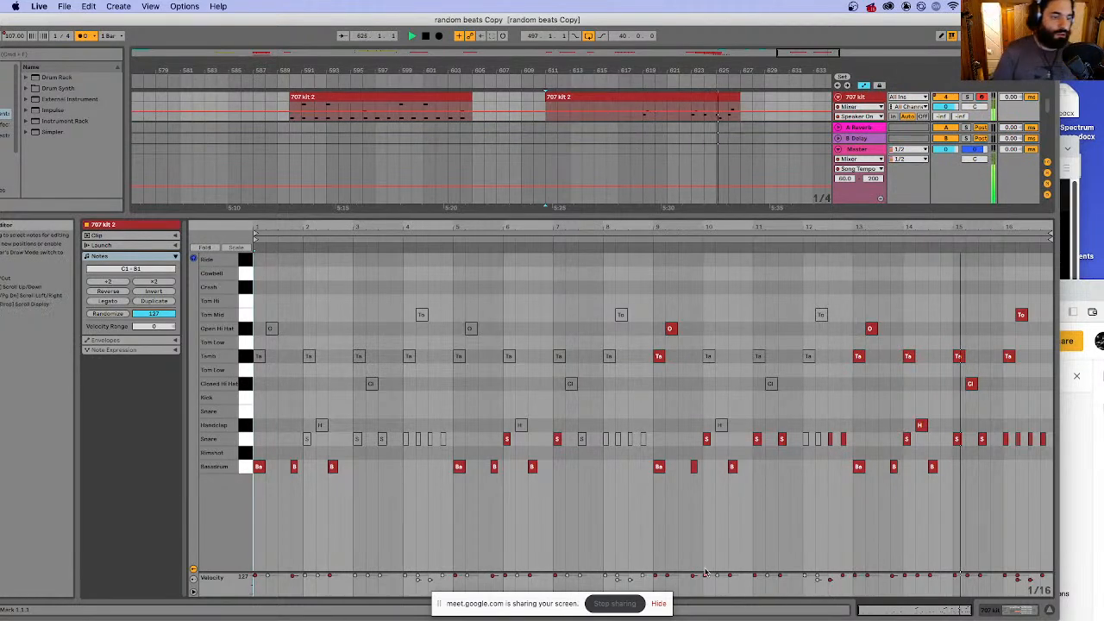
pyautogui.press('space')
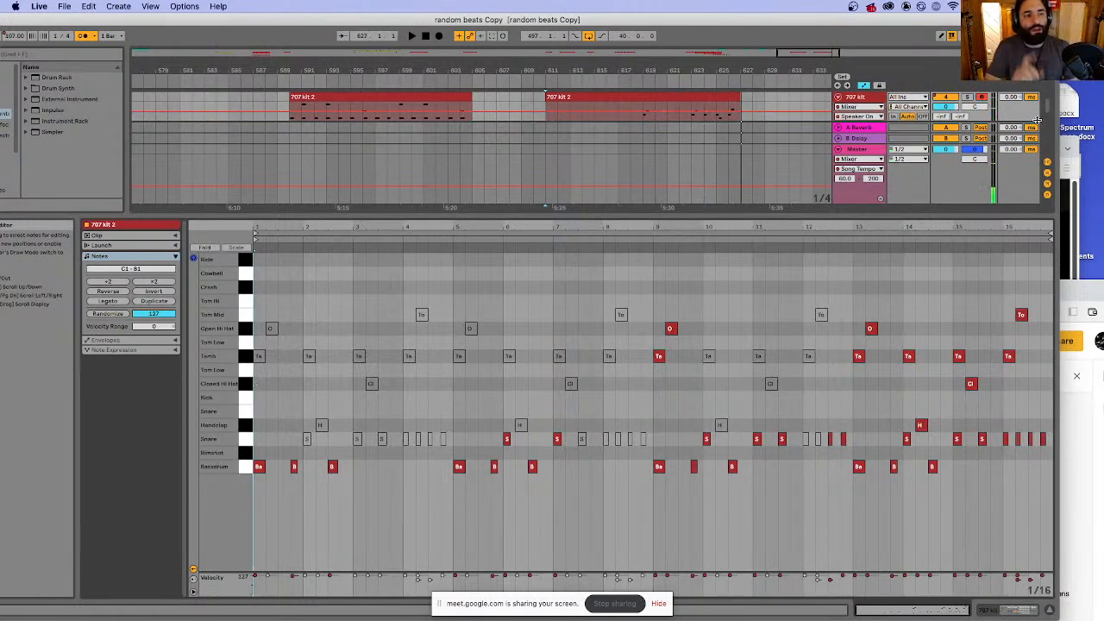
# - Enlarge the arrangement to show all tracks and move the second 707 kit 2 clip to the SYNTH 01 track
pyautogui.click(838, 149)
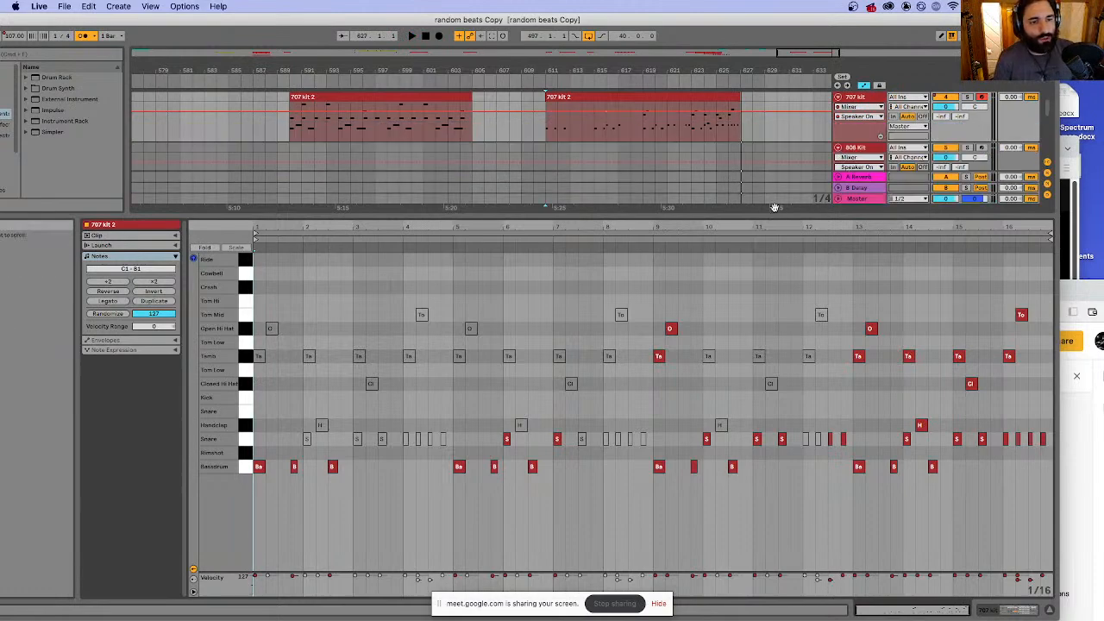
pyautogui.moveTo(776, 207); pyautogui.dragTo(843, 562)
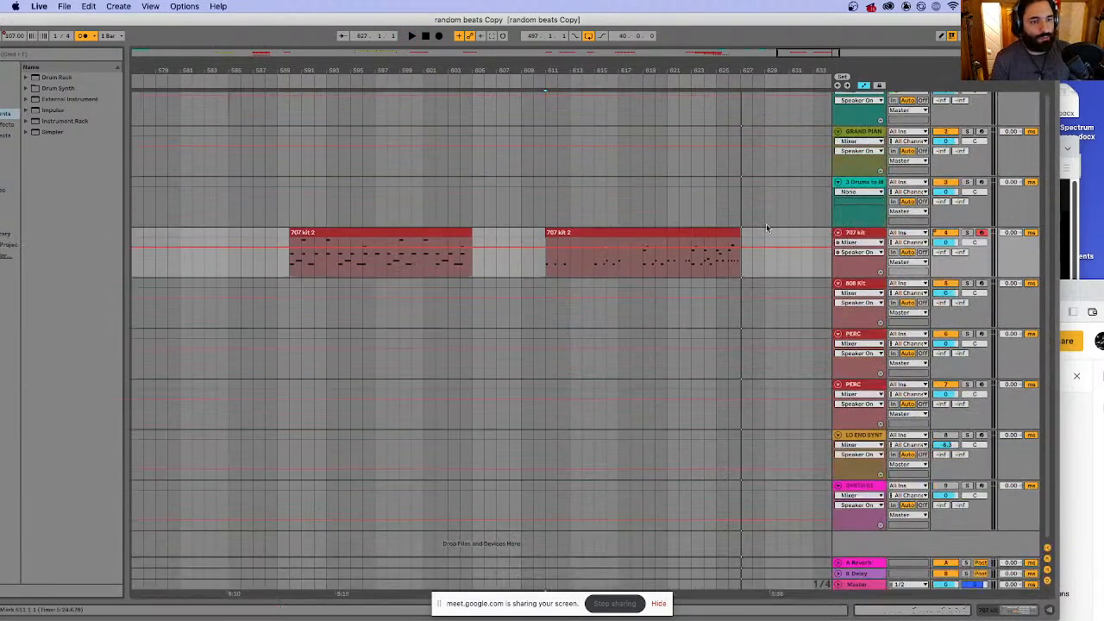
pyautogui.click(675, 234)
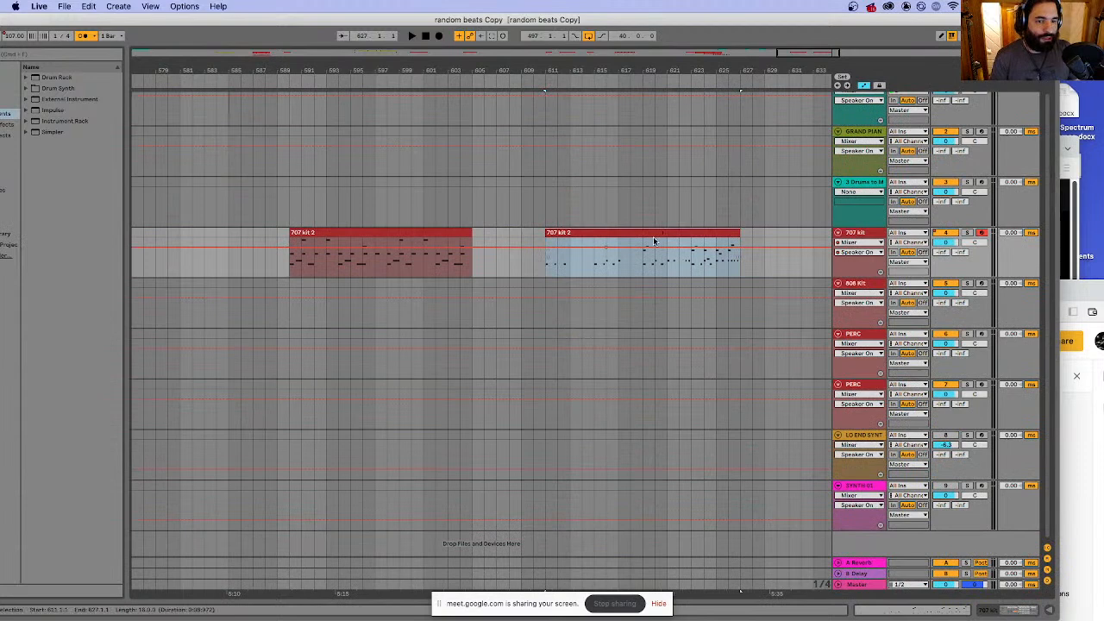
pyautogui.moveTo(651, 233); pyautogui.dragTo(651, 503)
pyautogui.hotkey('ctrl', 'z')
pyautogui.moveTo(574, 231); pyautogui.dragTo(578, 495)
# - Play the moved clip with the SYNTH 01 track activated
pyautogui.press('space')
pyautogui.click(943, 490)
pyautogui.click(942, 487)
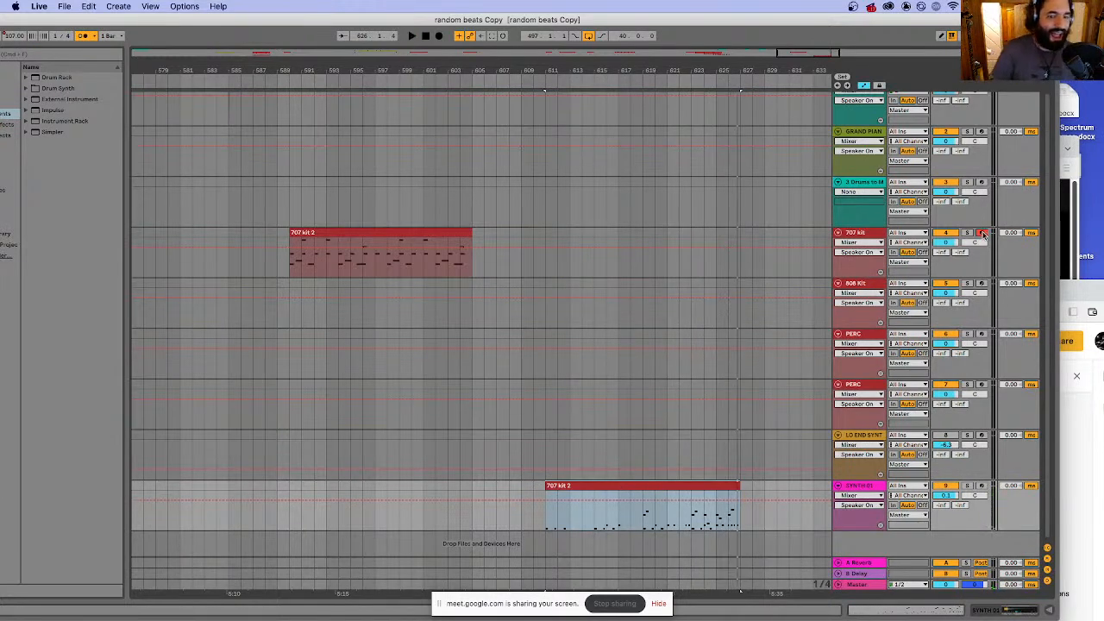
# - Record a steady repeated hit on the 707 kit track from bar 609 until just past the end of the SYNTH 01 clip
pyautogui.click(532, 273)
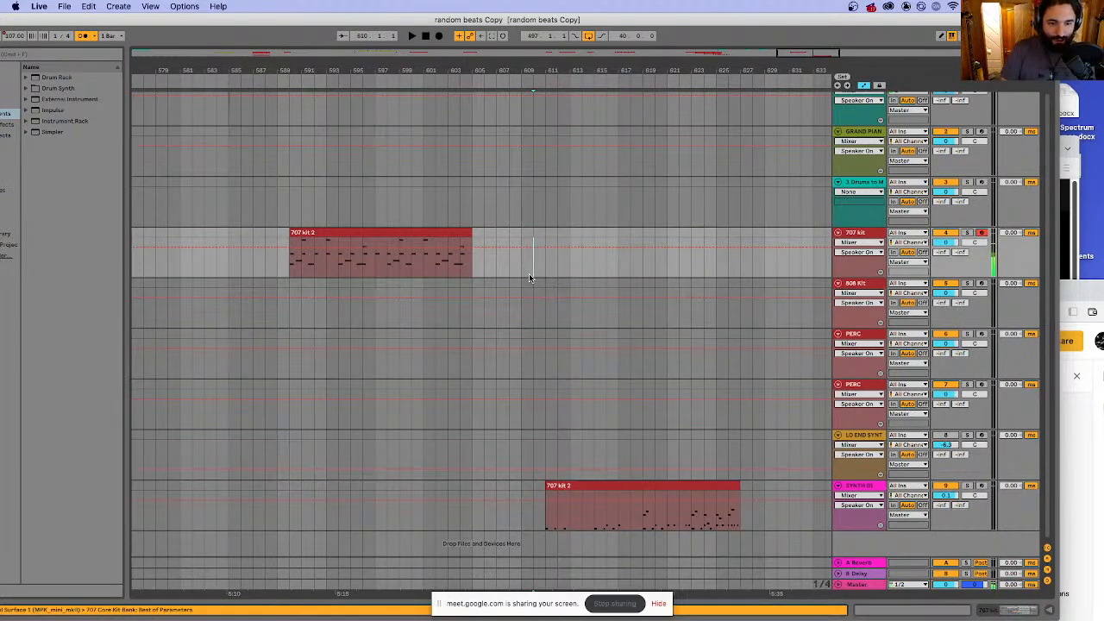
pyautogui.click(522, 274)
pyautogui.press('space')
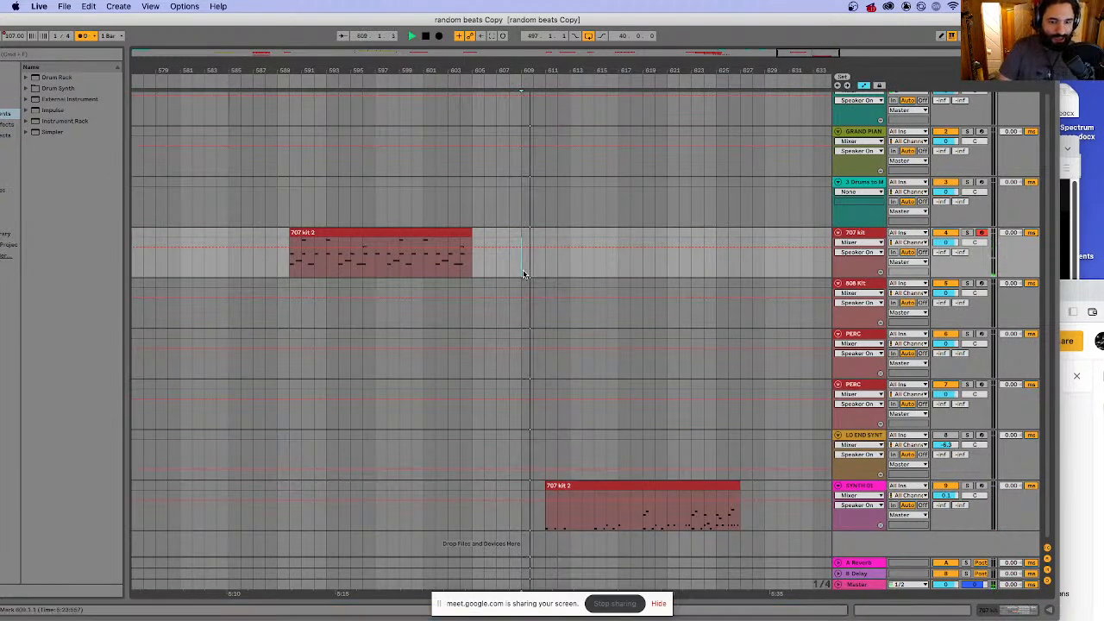
pyautogui.click(437, 37)
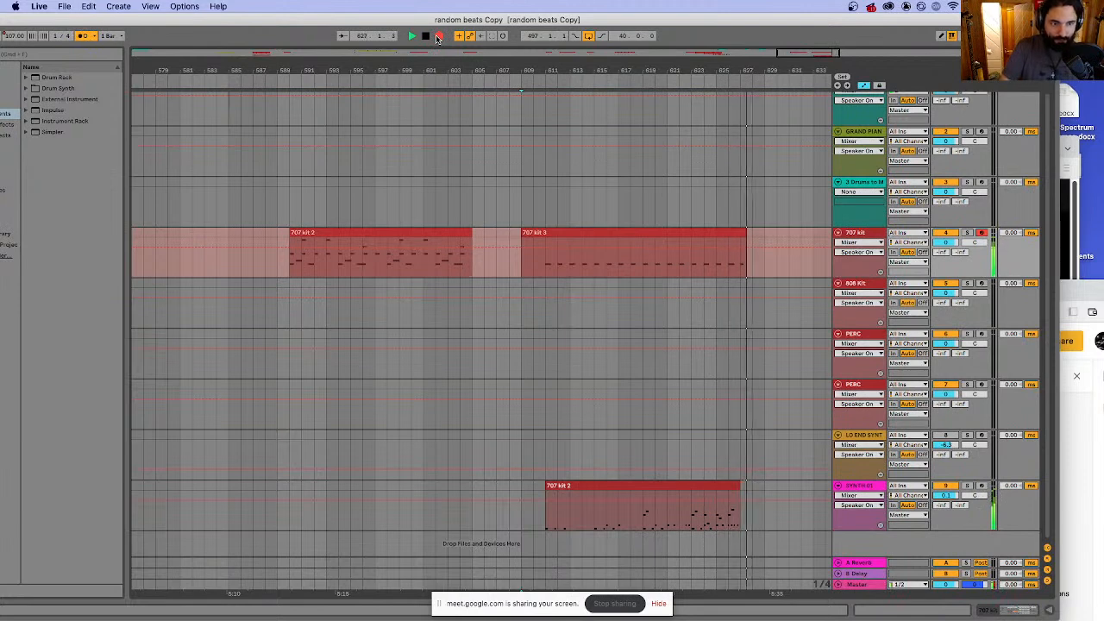
pyautogui.click(438, 36)
# - Trim the newly recorded 707 kit 3 clip to span bars 611 to 627, and play it against the SYNTH 01 clip
pyautogui.moveTo(518, 239); pyautogui.dragTo(546, 239)
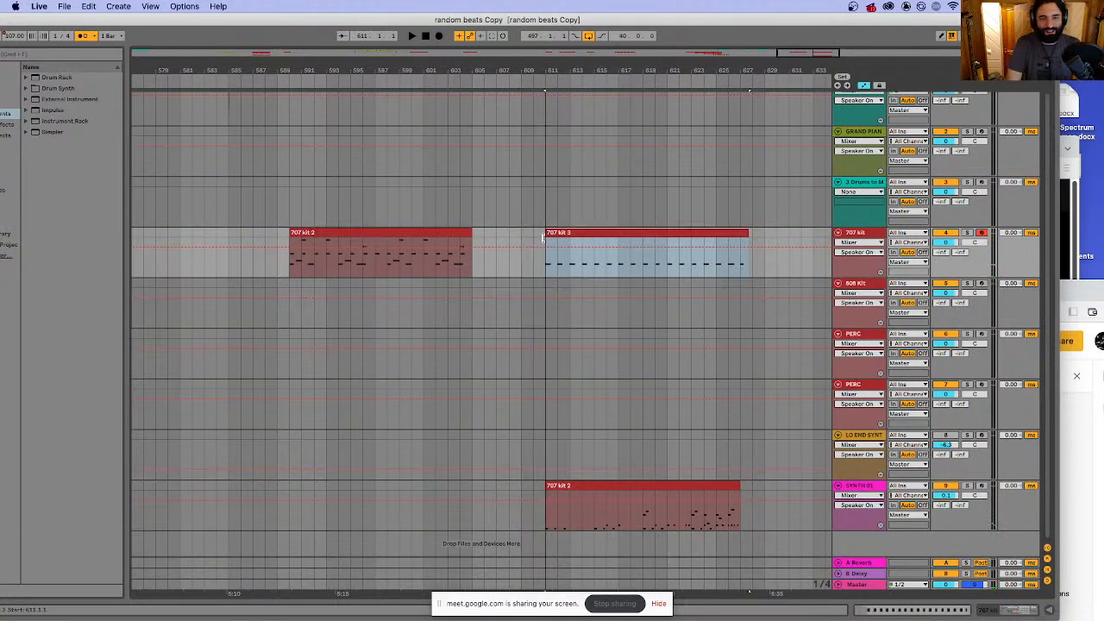
pyautogui.moveTo(746, 233); pyautogui.dragTo(752, 233)
pyautogui.press('space')
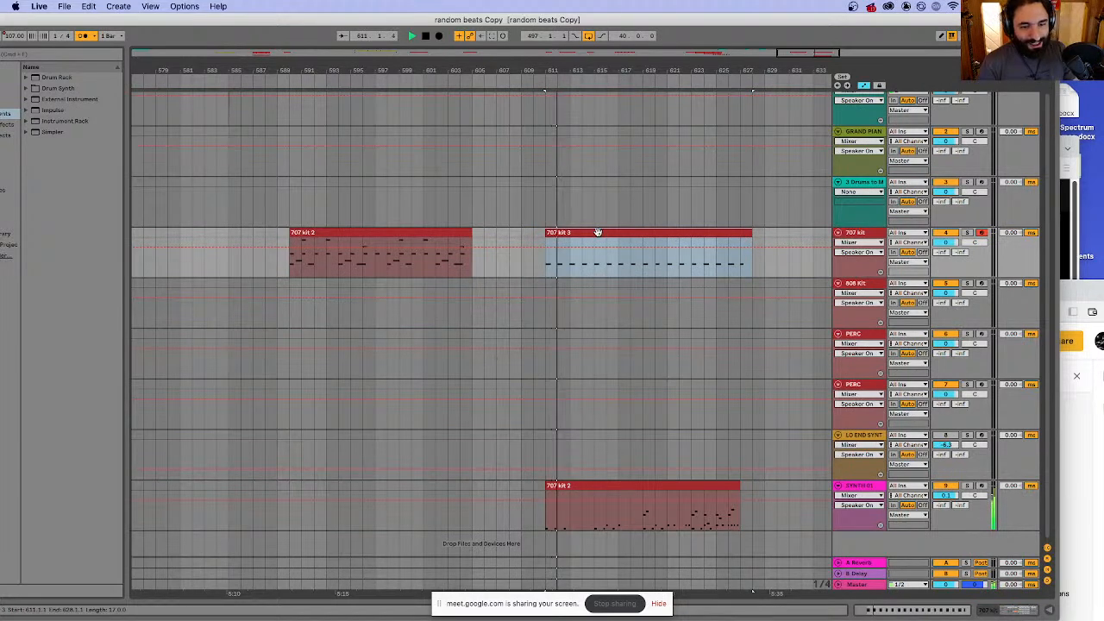
pyautogui.moveTo(549, 233); pyautogui.dragTo(546, 232)
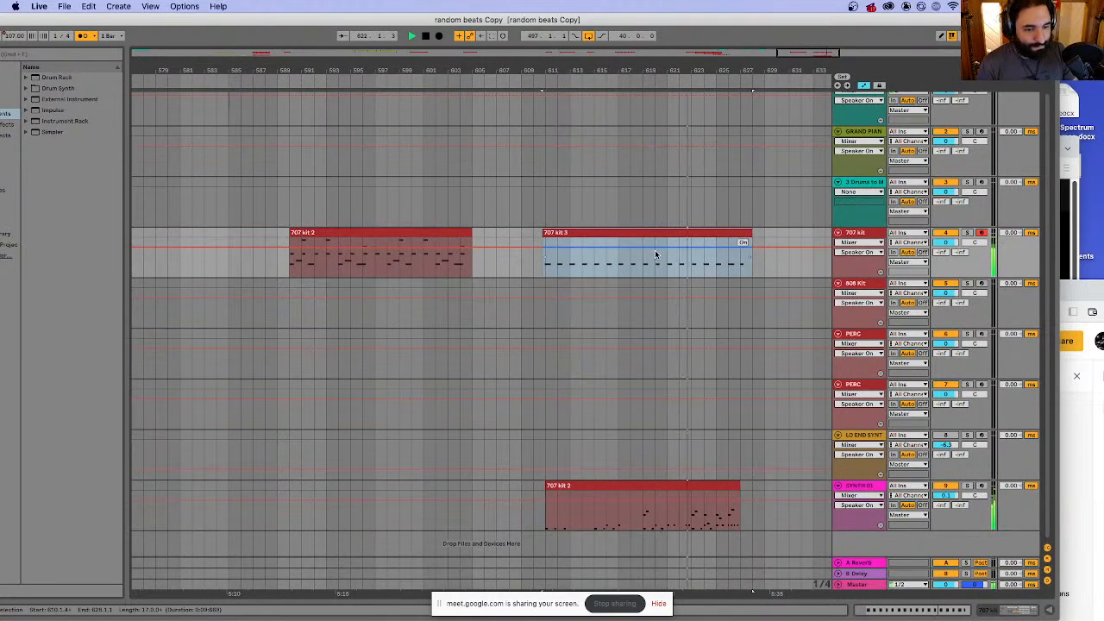
pyautogui.press('space')
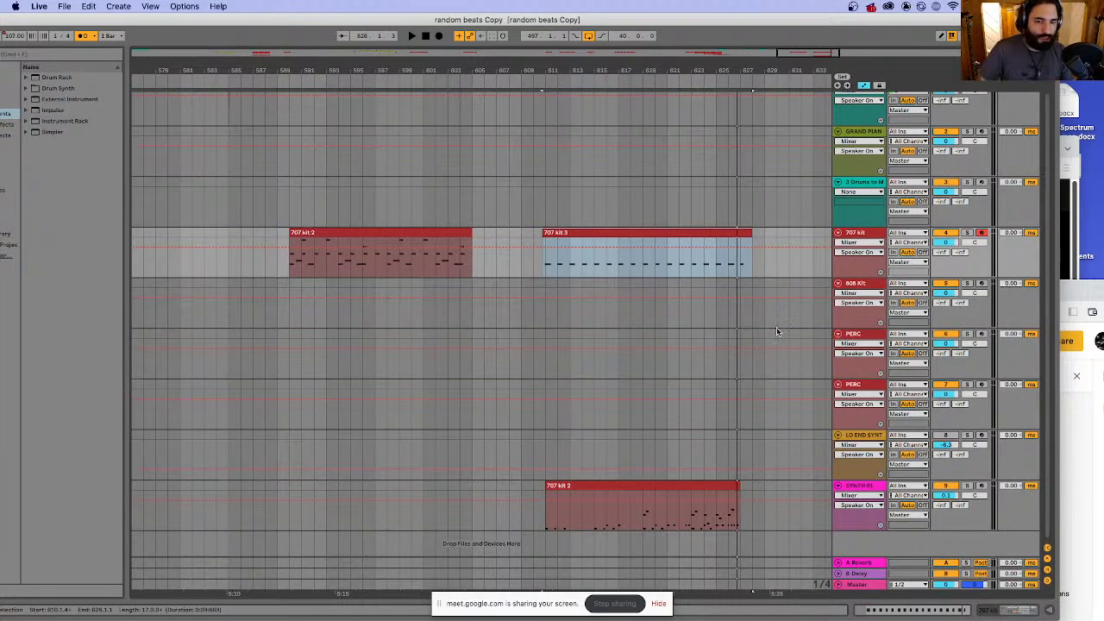
pyautogui.click(544, 234)
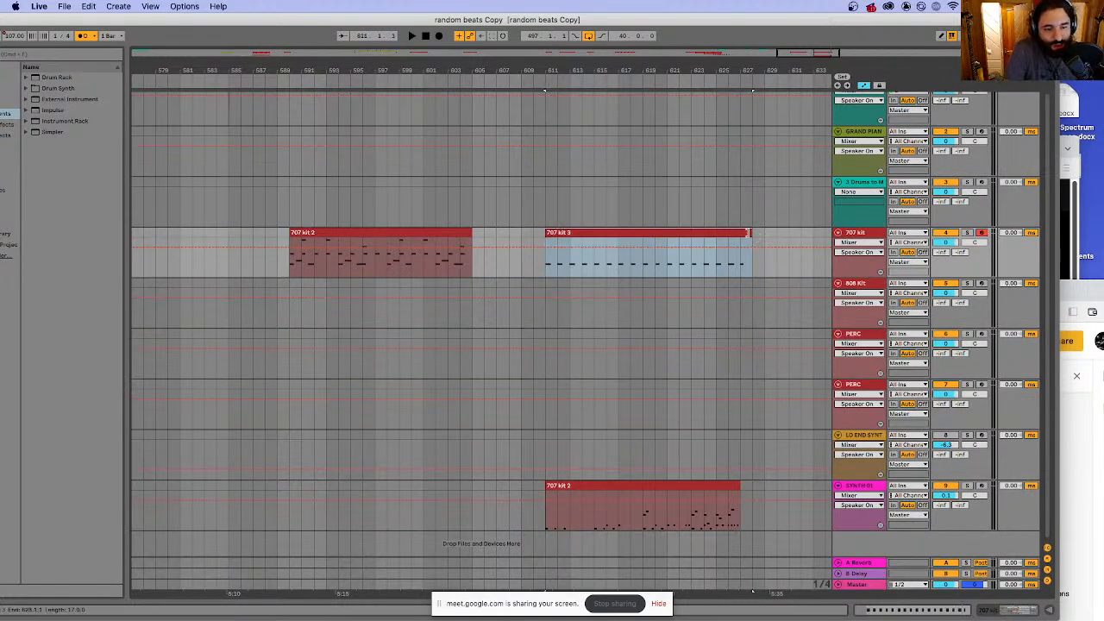
pyautogui.moveTo(749, 233); pyautogui.dragTo(734, 234)
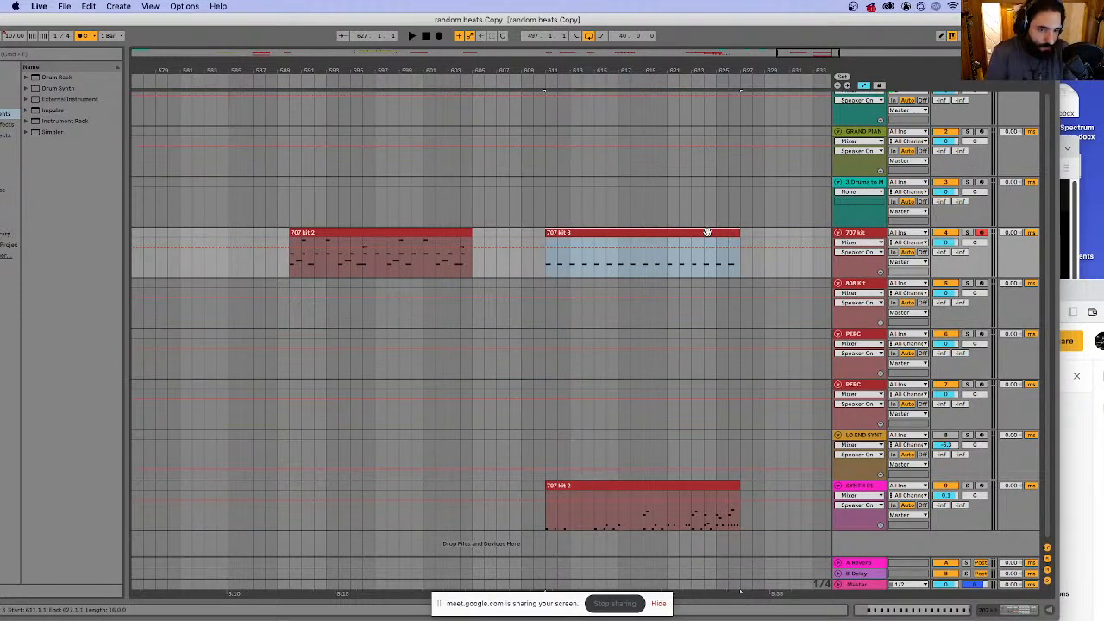
pyautogui.press('space')
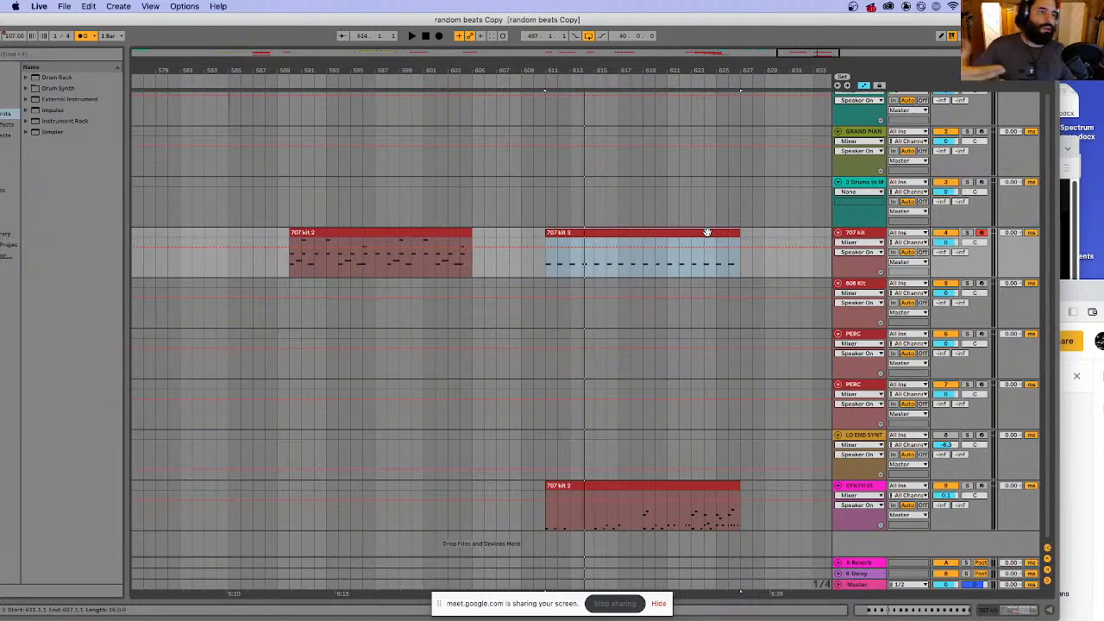
# - Switch to Brave, close the Black coffee video, and show slide 23 of the IMP - L06 - Growing Beats presentation
pyautogui.click(1067, 142)
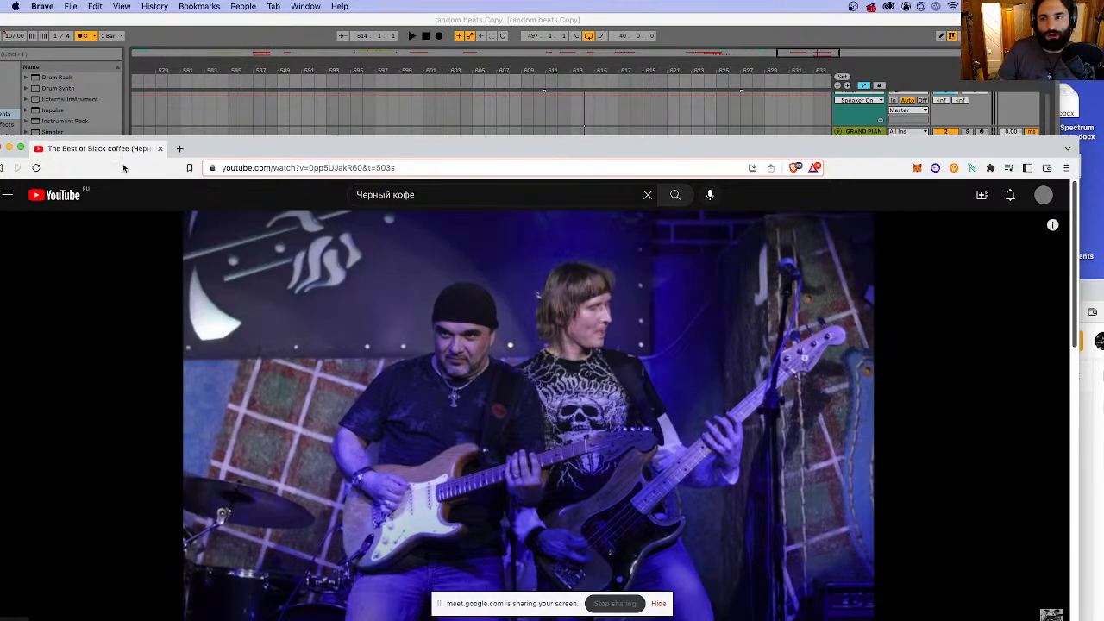
pyautogui.click(160, 148)
pyautogui.click(305, 6)
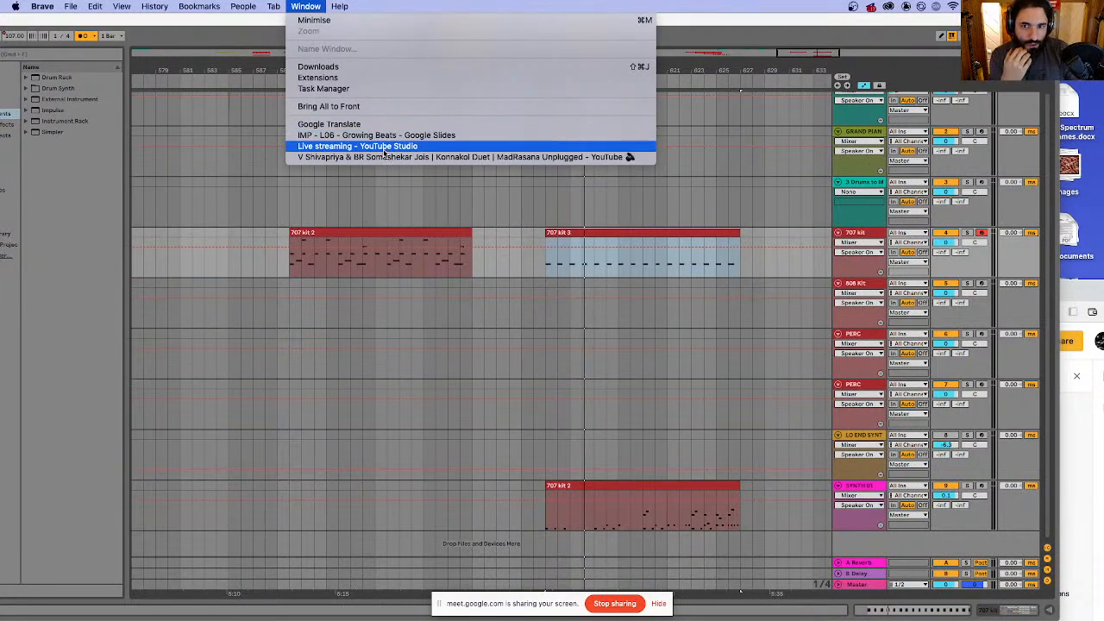
pyautogui.click(356, 137)
pyautogui.moveTo(592, 291); pyautogui.dragTo(571, 36)
pyautogui.press('Down')
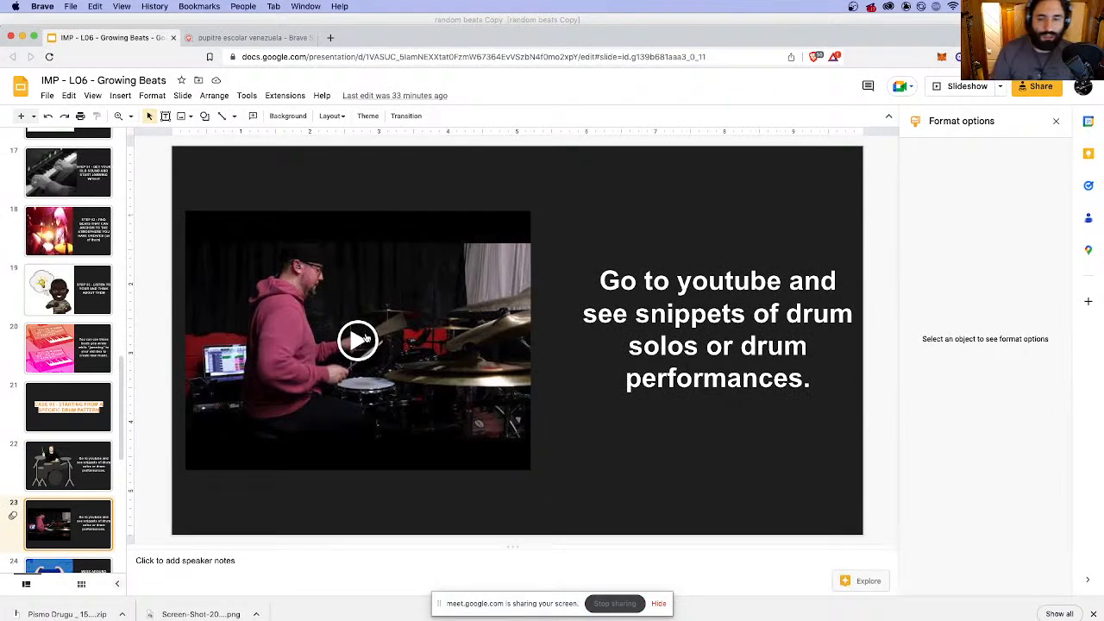
# - Open the slide's embedded "Supercharge" drum cover on its YouTube page and pause it
pyautogui.click(321, 343)
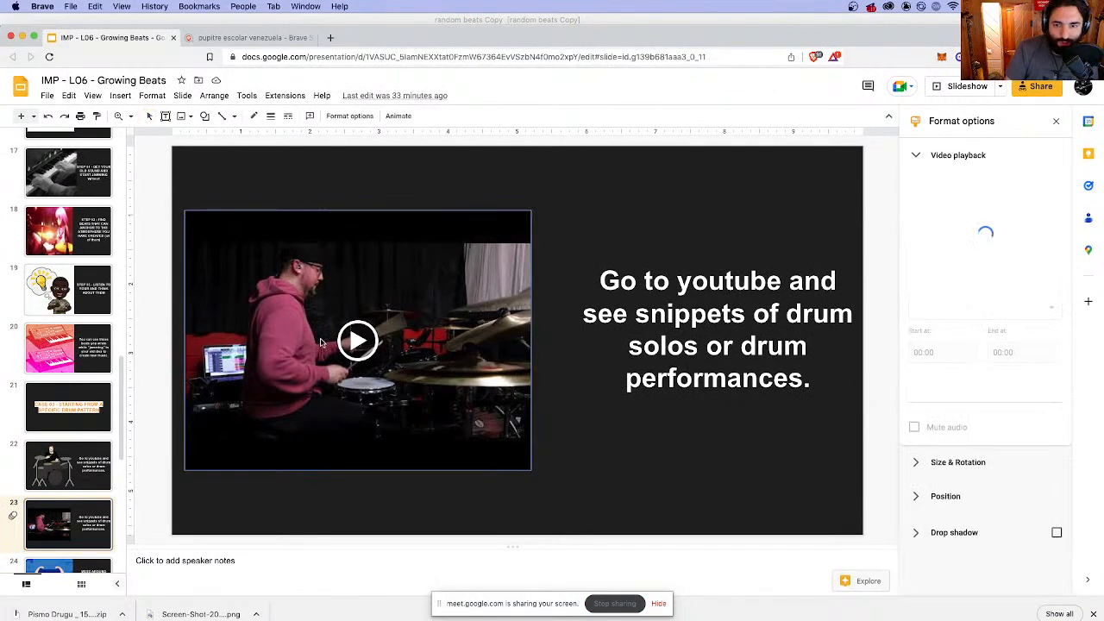
pyautogui.click(357, 341)
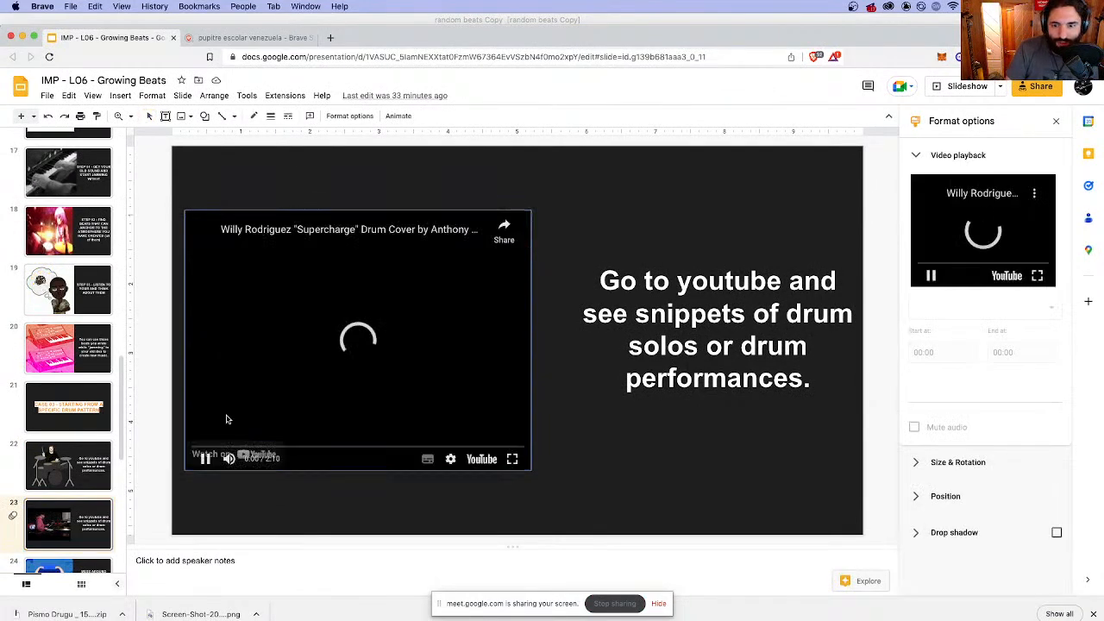
pyautogui.click(205, 459)
pyautogui.click(375, 229)
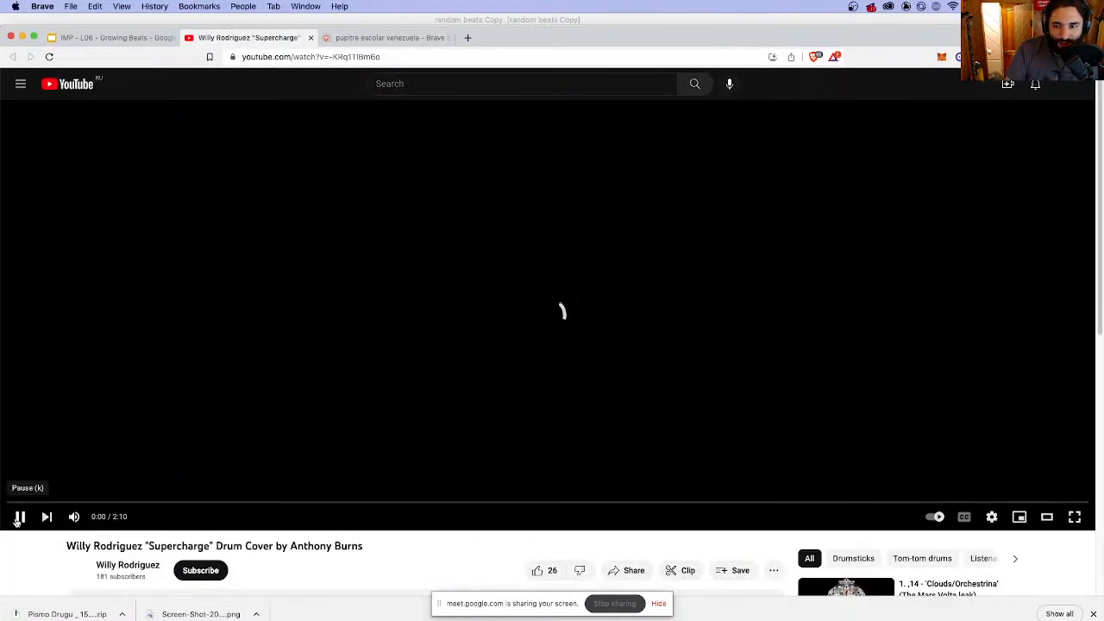
pyautogui.click(17, 519)
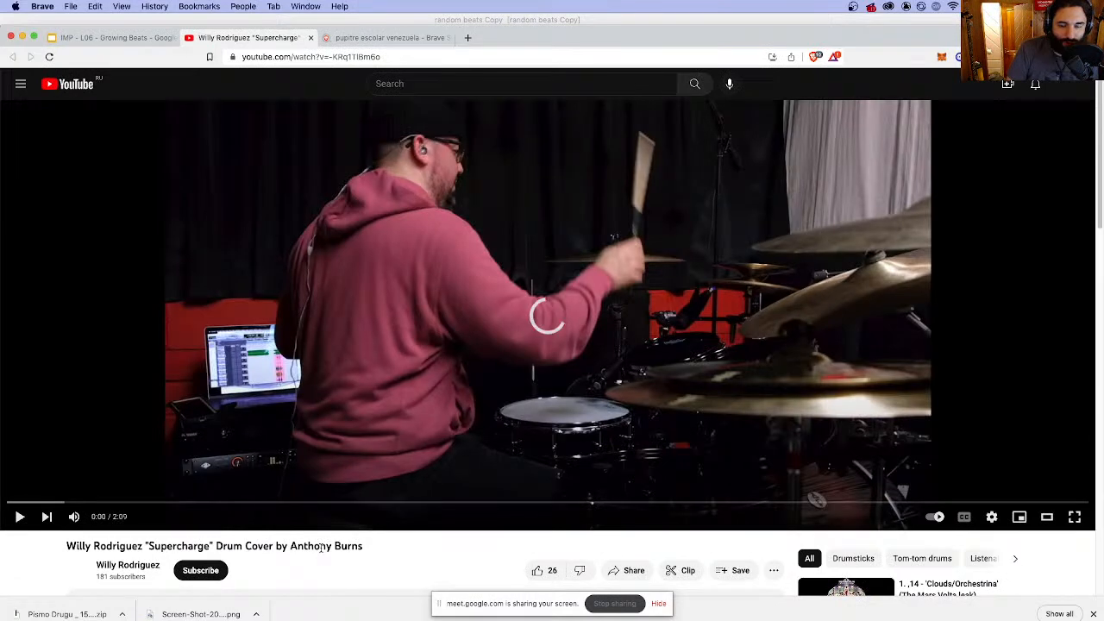
# - Copy the track author's name from the end of the drum cover's video title
pyautogui.scroll(-3, 321, 550)
pyautogui.moveTo(290, 422); pyautogui.dragTo(371, 426)
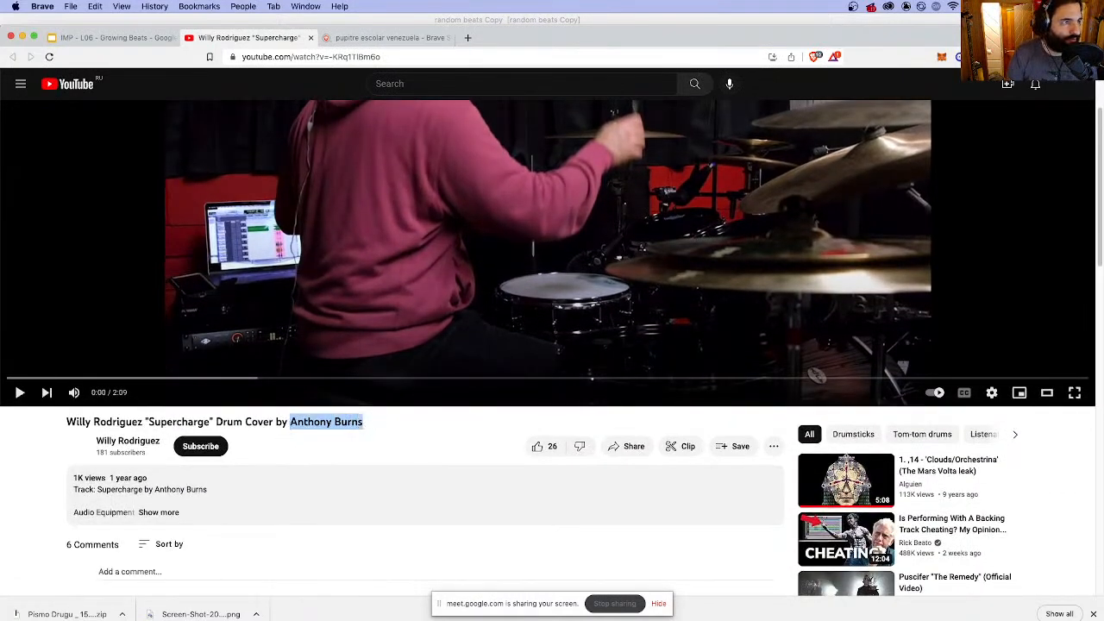
pyautogui.press('super+Tab')
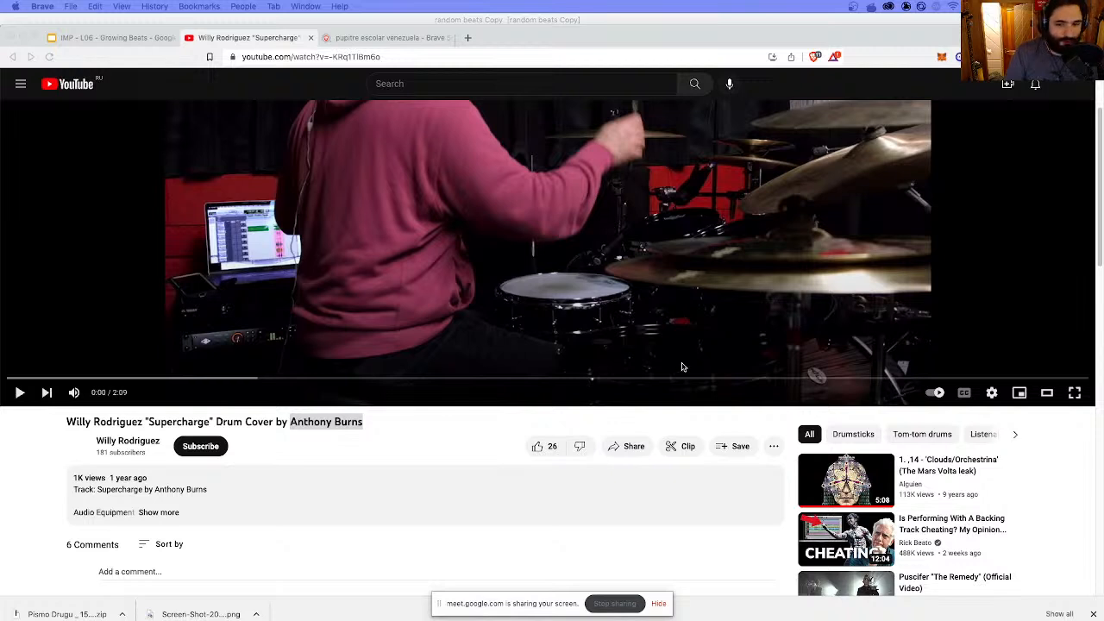
pyautogui.click(334, 425)
pyautogui.doubleClick(340, 421)
pyautogui.click(340, 422)
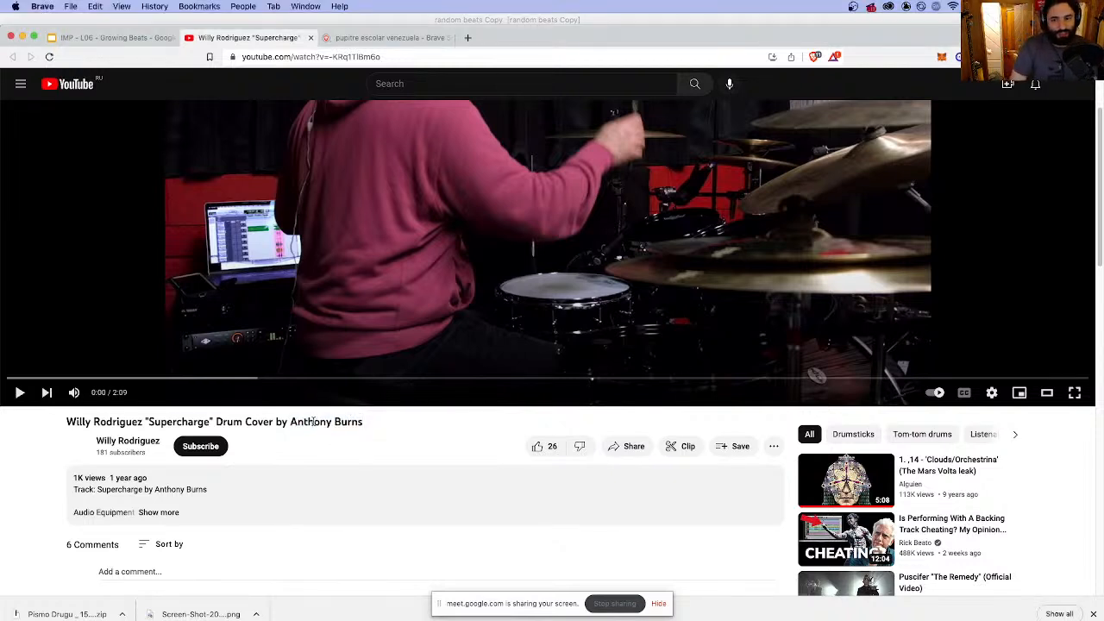
pyautogui.moveTo(317, 421); pyautogui.dragTo(369, 423)
pyautogui.press('super+c')
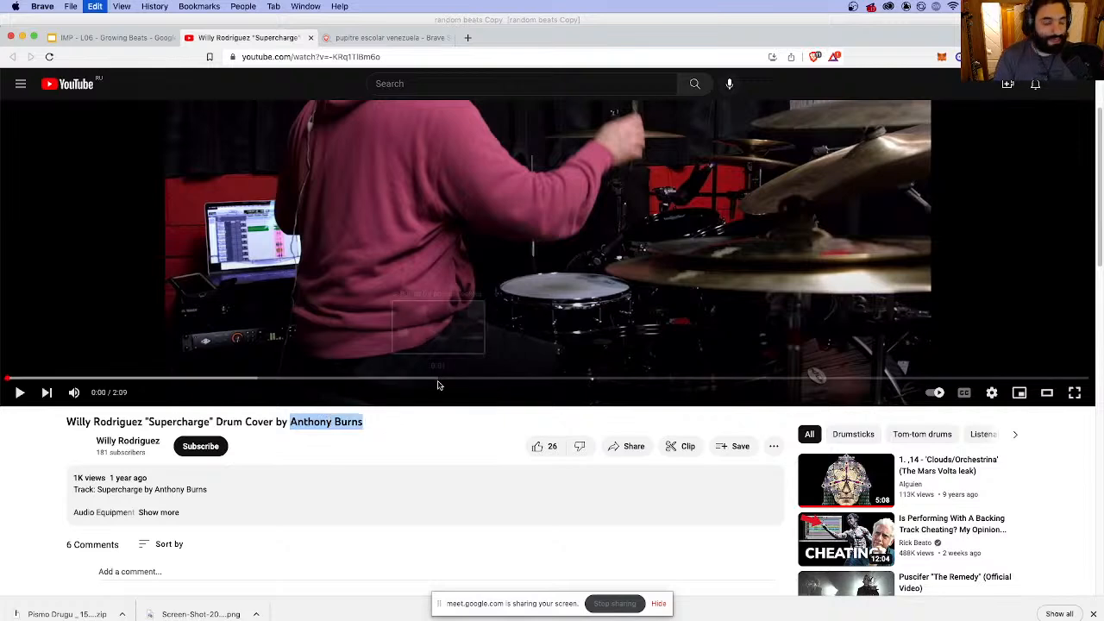
# - Search YouTube for the copied track author's name
pyautogui.scroll(3, 265, 131)
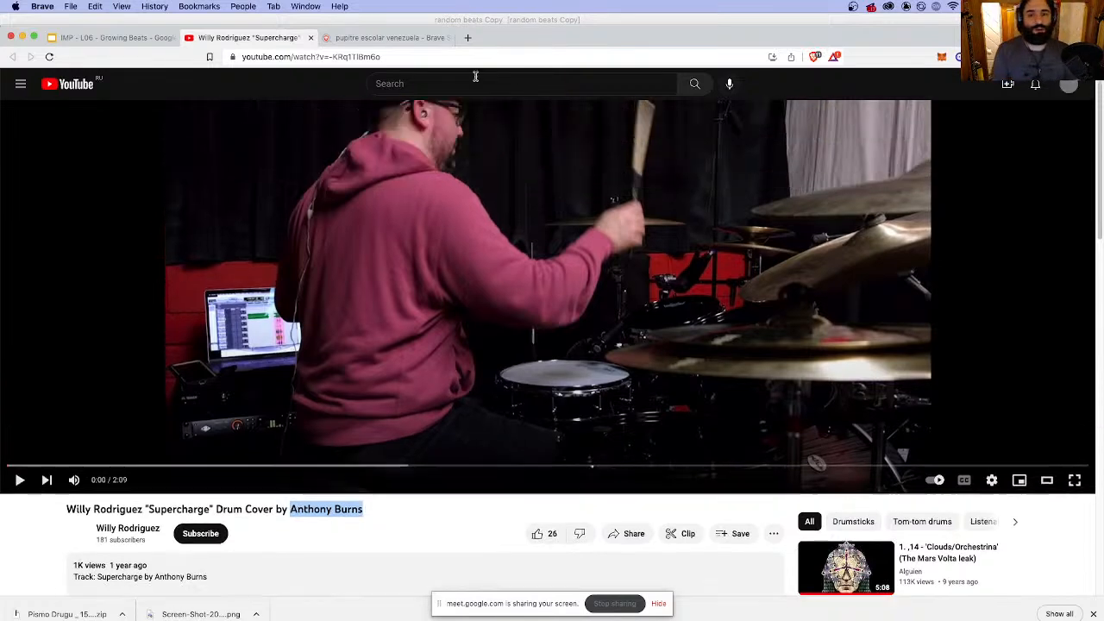
pyautogui.click(465, 84)
pyautogui.press('super+v')
pyautogui.press('Return')
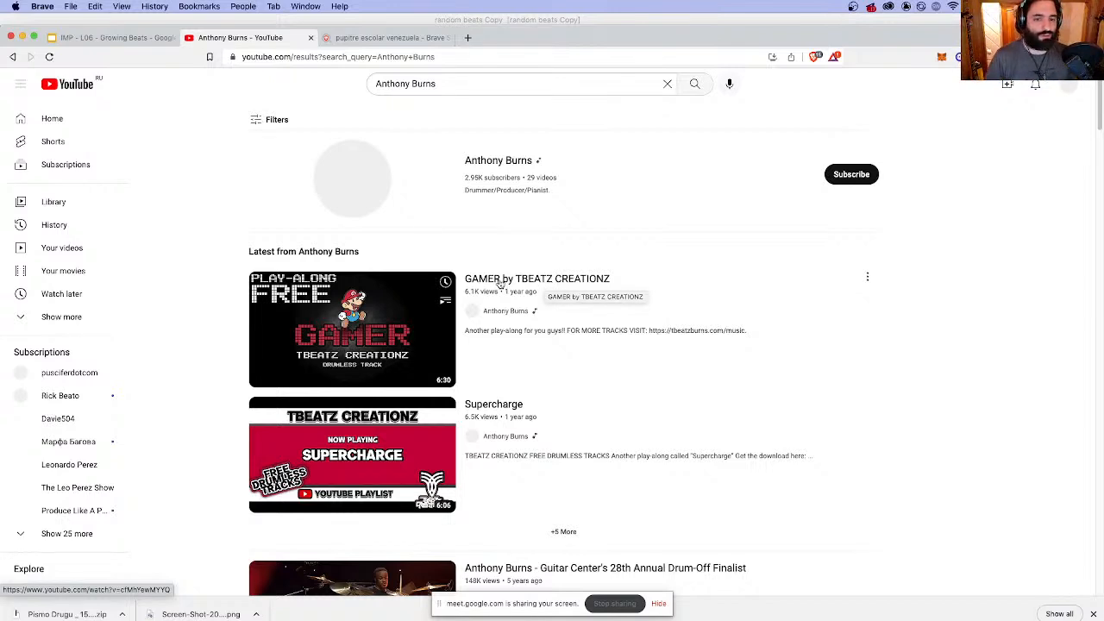
# - Play the GAMER by TBEATZ CREATIONZ drumless track and search YouTube for the same artist's Supercharge
pyautogui.click(549, 279)
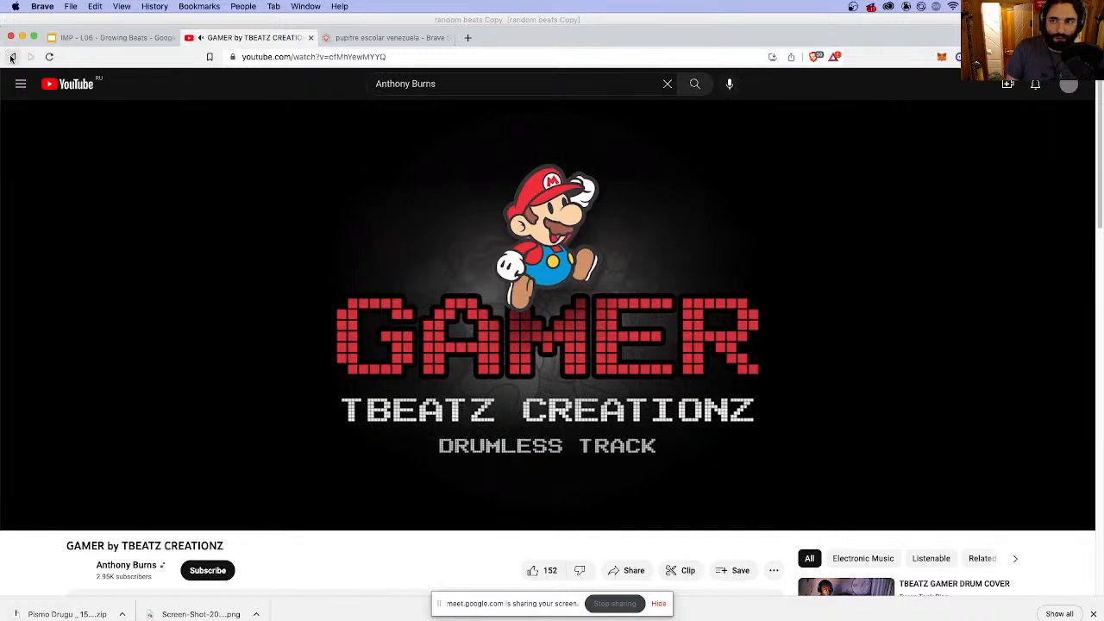
pyautogui.click(483, 85)
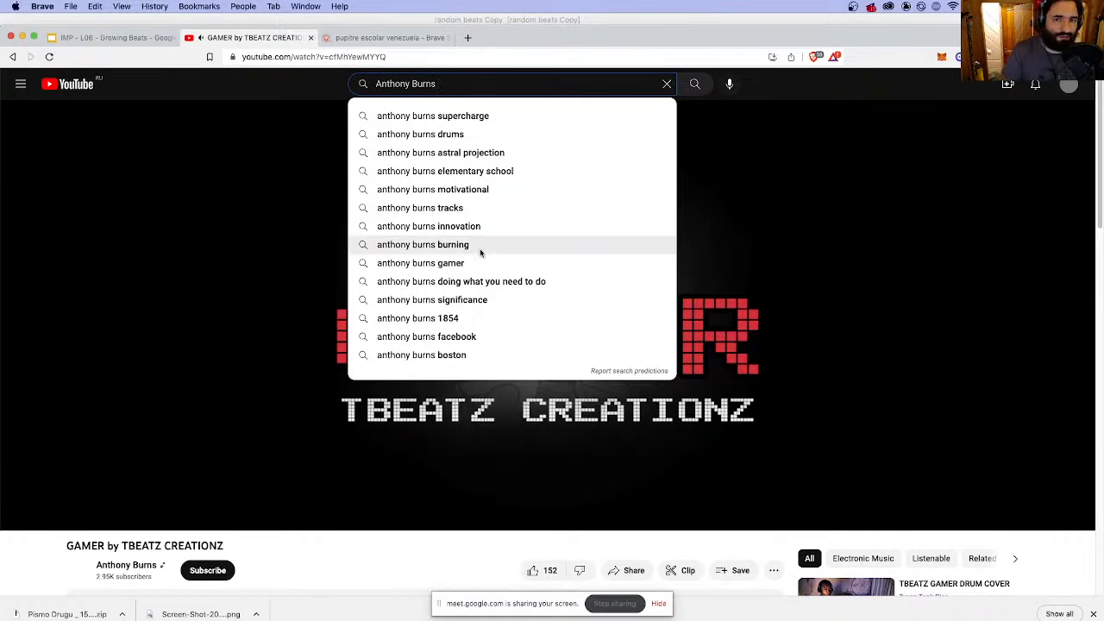
pyautogui.click(468, 116)
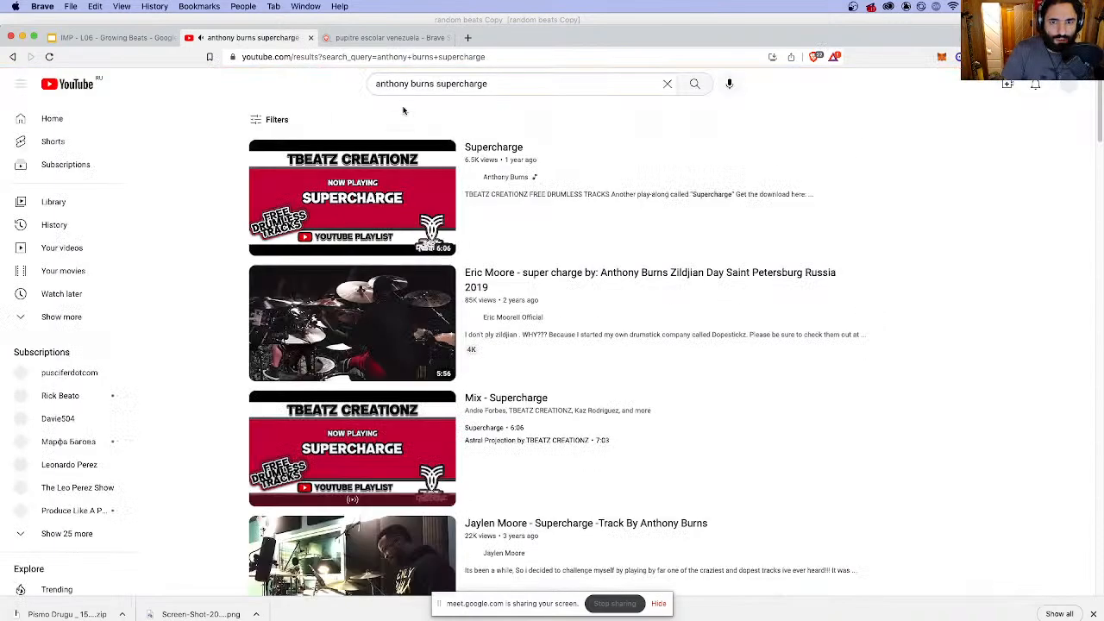
# - Open the Supercharge drumless track video and skip ahead through its opening to about 0:49
pyautogui.click(502, 154)
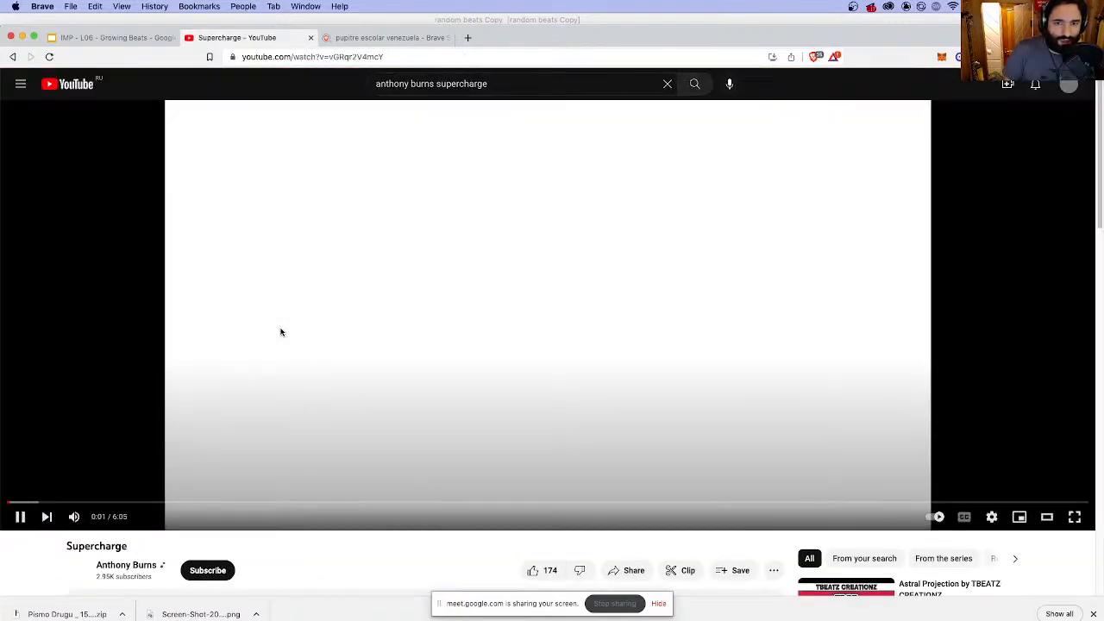
pyautogui.click(34, 503)
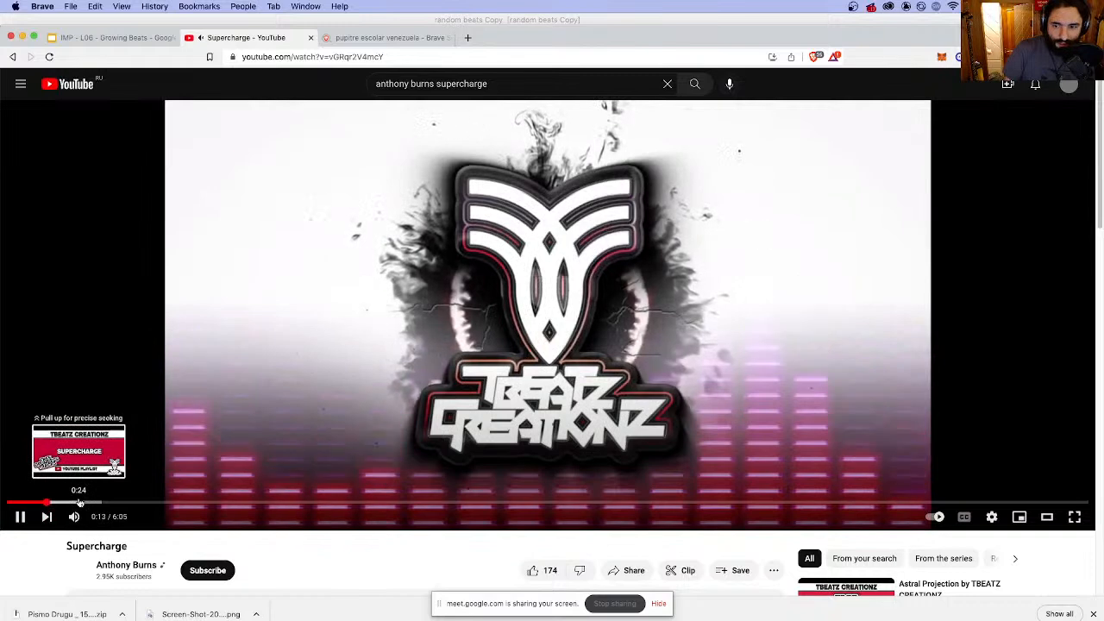
pyautogui.click(79, 503)
pyautogui.click(97, 503)
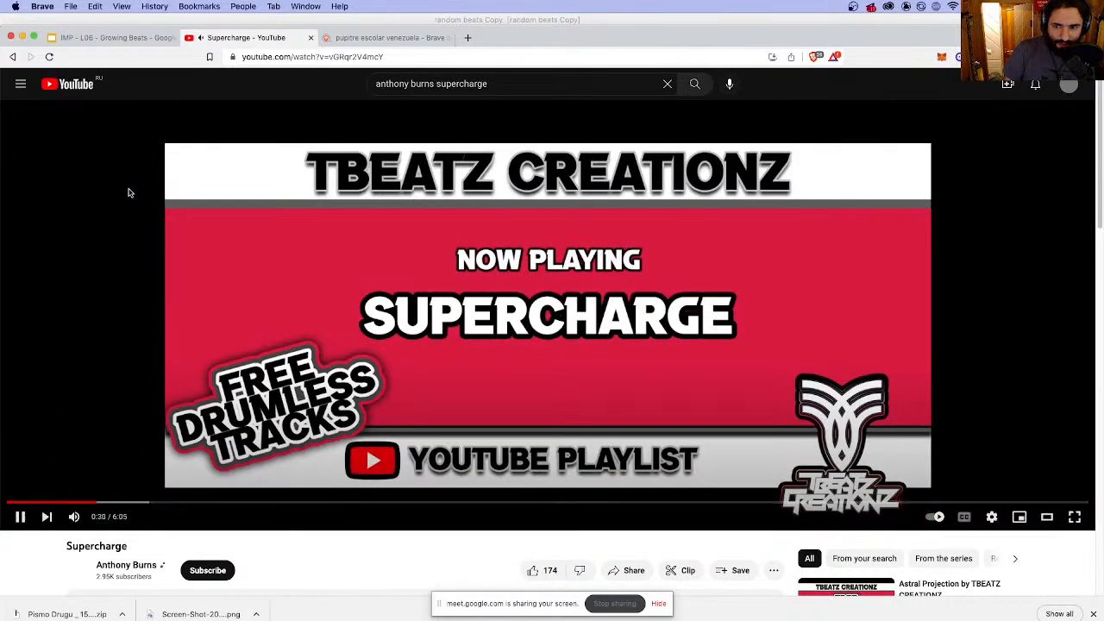
pyautogui.click(152, 503)
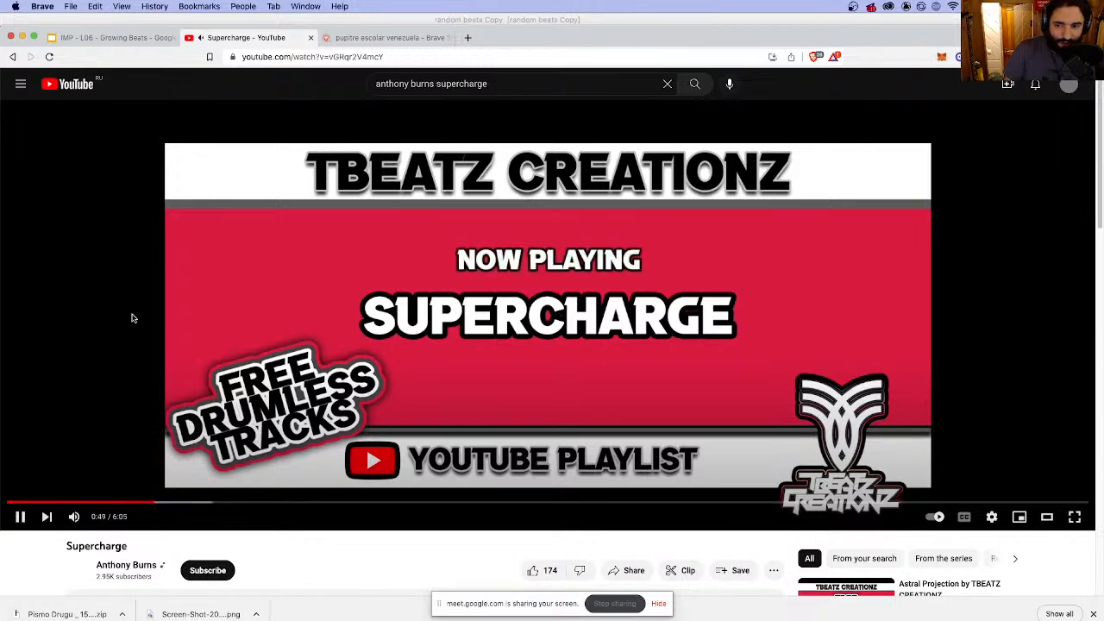
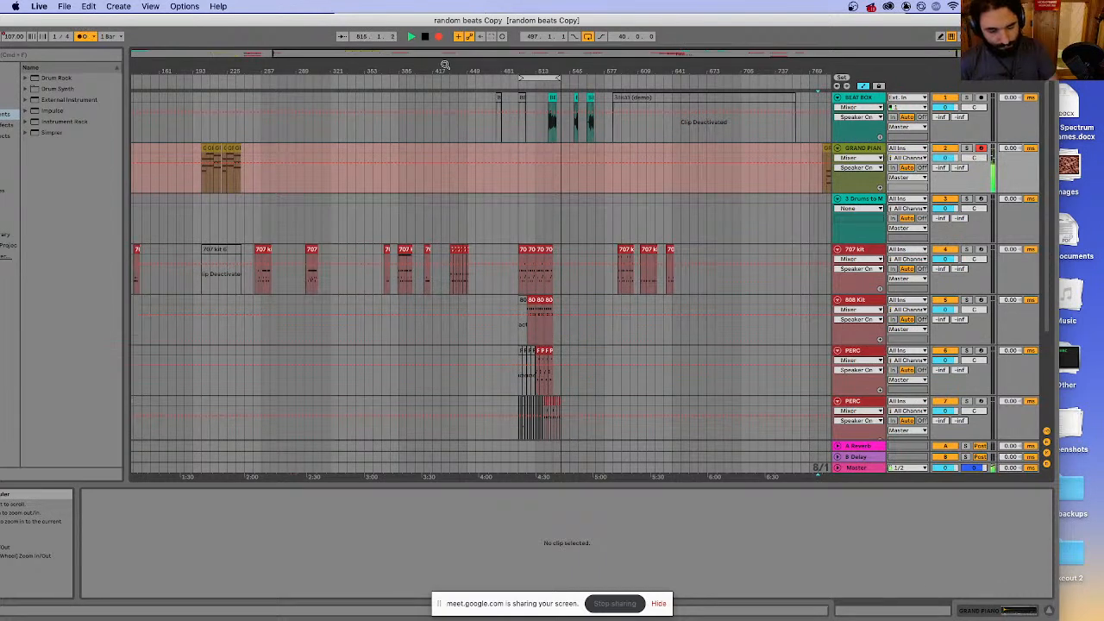
# - In Ableton Live, stop playback, play the newly recorded grand piano clip, and trim its start to bar 785
pyautogui.press('space')
pyautogui.hscroll(3, 741, 190)
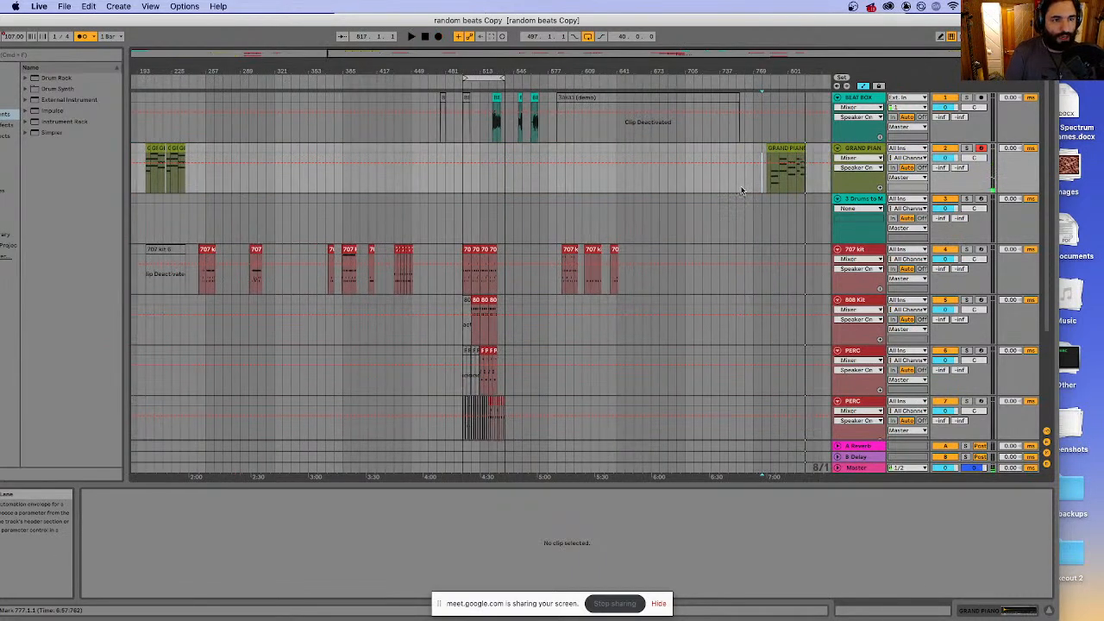
pyautogui.click(803, 185)
pyautogui.click(771, 160)
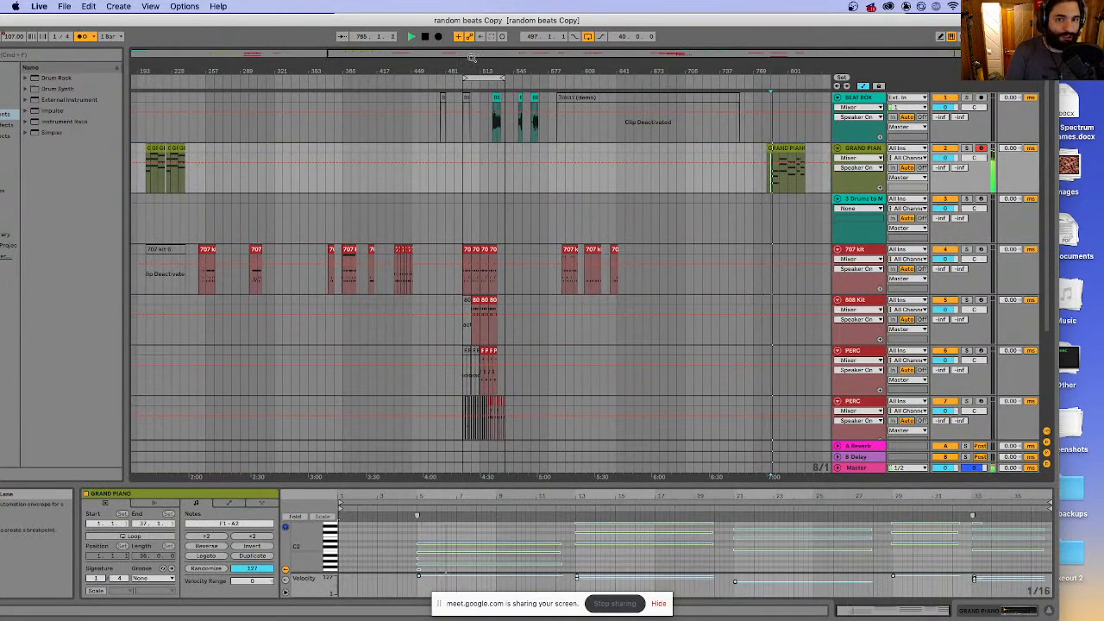
pyautogui.moveTo(472, 56); pyautogui.dragTo(912, 115)
pyautogui.moveTo(479, 150); pyautogui.dragTo(509, 151)
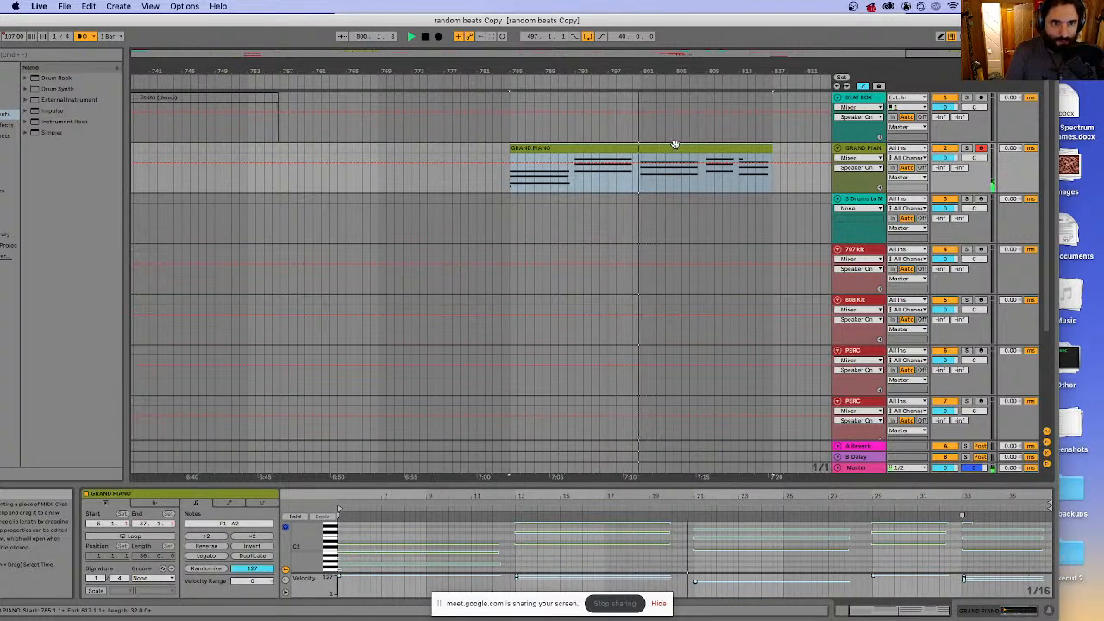
# - Enlarge the grand piano clip's note editor and delete the stray short note at the start of the chord at bar 33
pyautogui.click(748, 168)
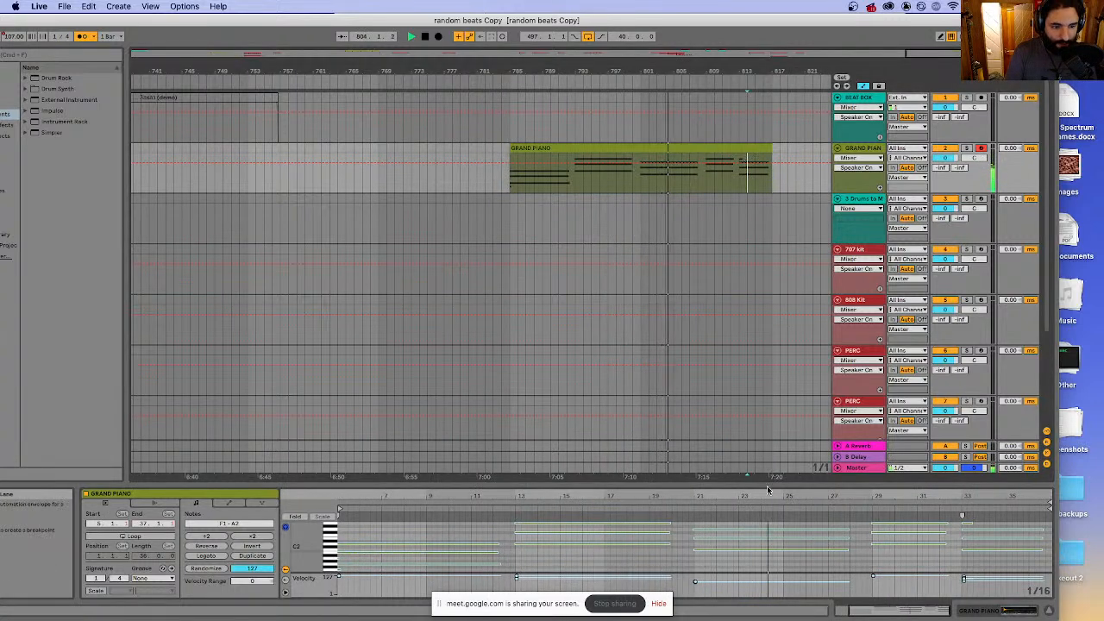
pyautogui.moveTo(768, 488); pyautogui.dragTo(716, 127)
pyautogui.click(954, 396)
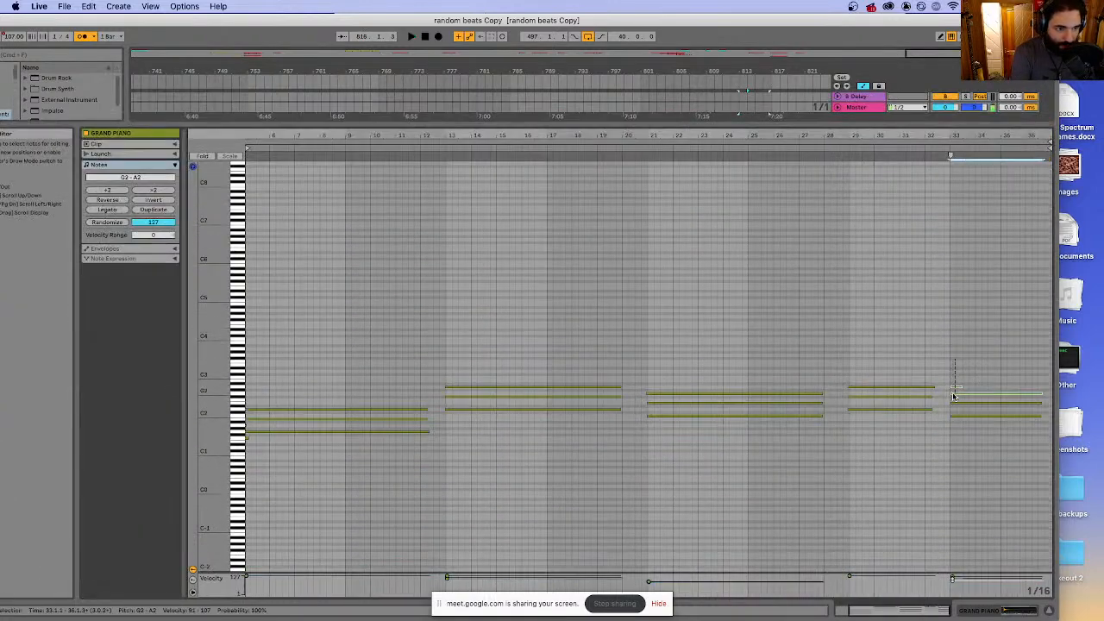
pyautogui.moveTo(954, 396); pyautogui.dragTo(953, 388)
pyautogui.press('Delete')
# - Delete the stray short low note under the first chord at bar 5 of the grand piano clip
pyautogui.click(256, 393)
pyautogui.hscroll(-3, 256, 393)
pyautogui.click(397, 479)
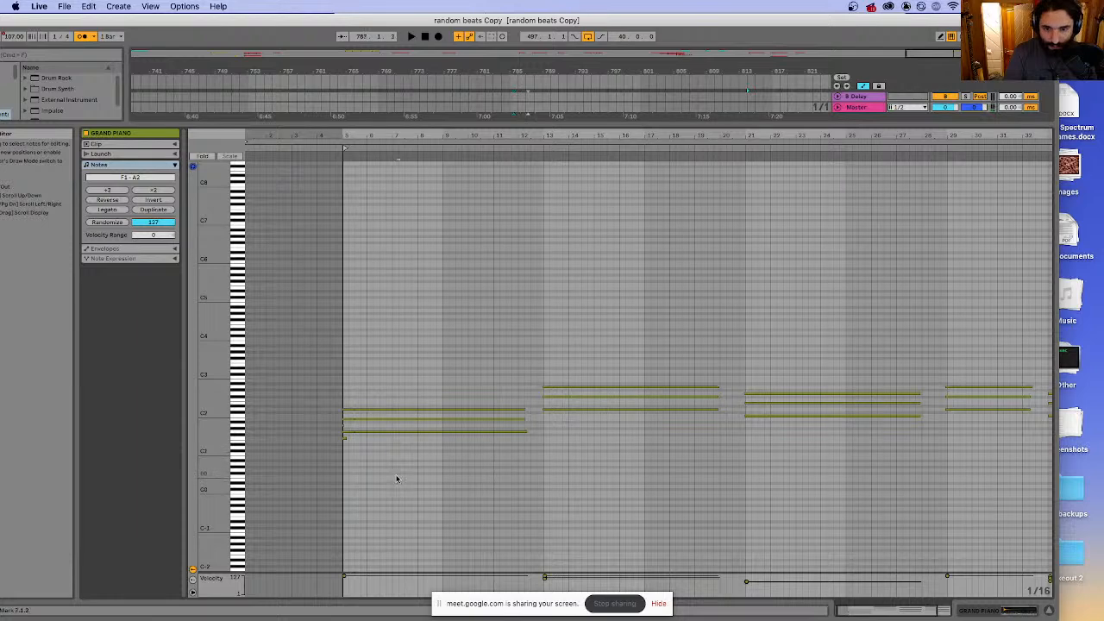
pyautogui.moveTo(397, 479); pyautogui.dragTo(344, 436)
pyautogui.press('Delete')
pyautogui.click(328, 429)
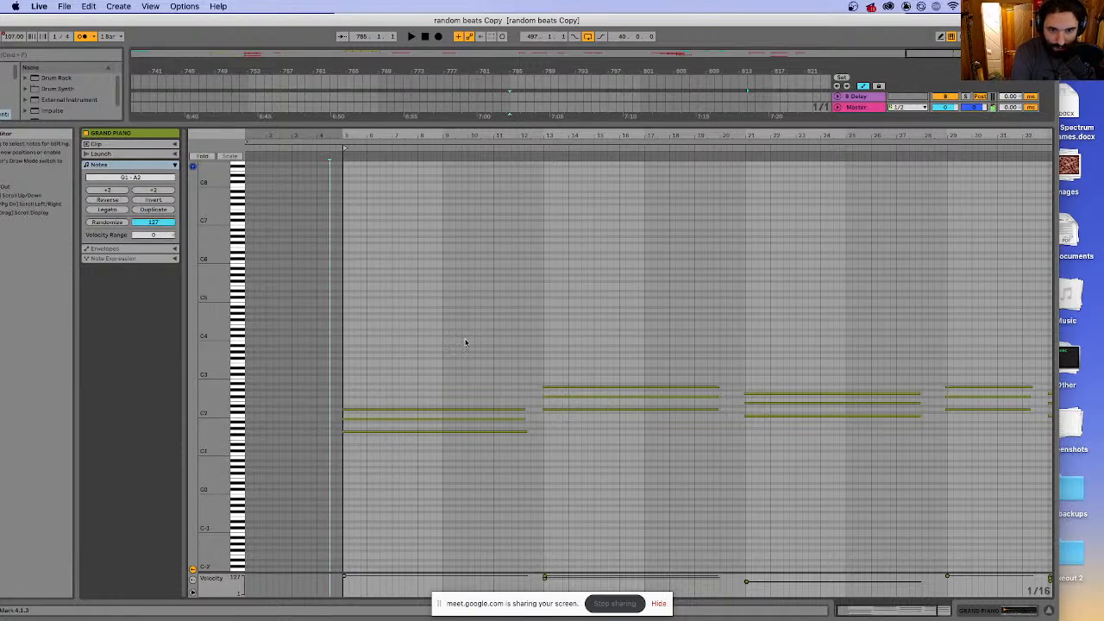
# - Quantize the start of all notes in the grand piano clip to 1/8
pyautogui.press('super+a')
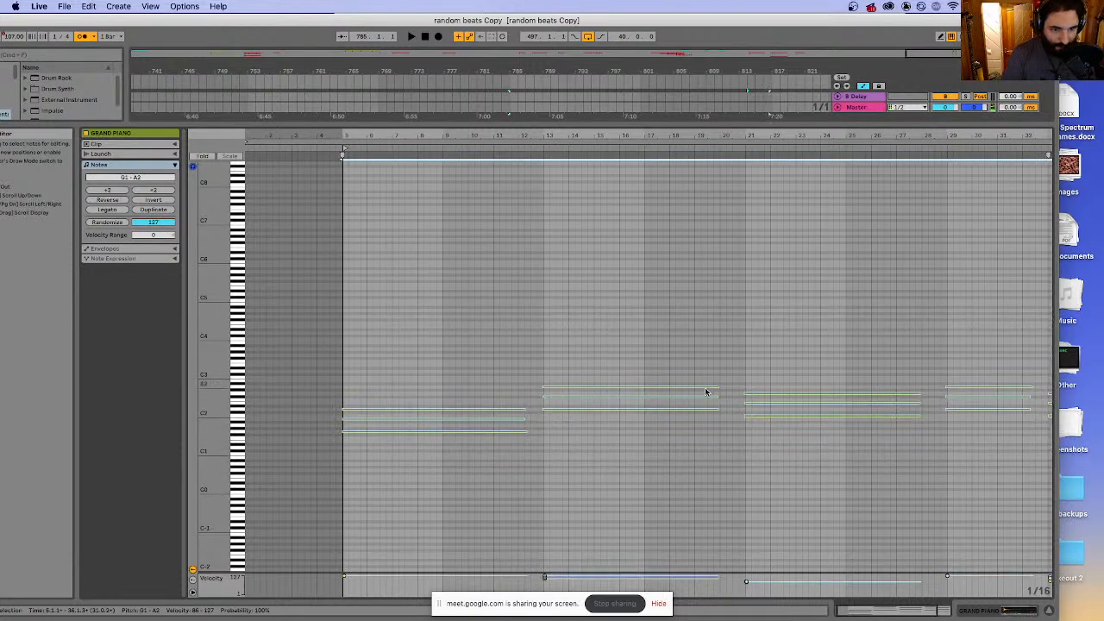
pyautogui.rightClick(701, 393)
pyautogui.click(714, 410)
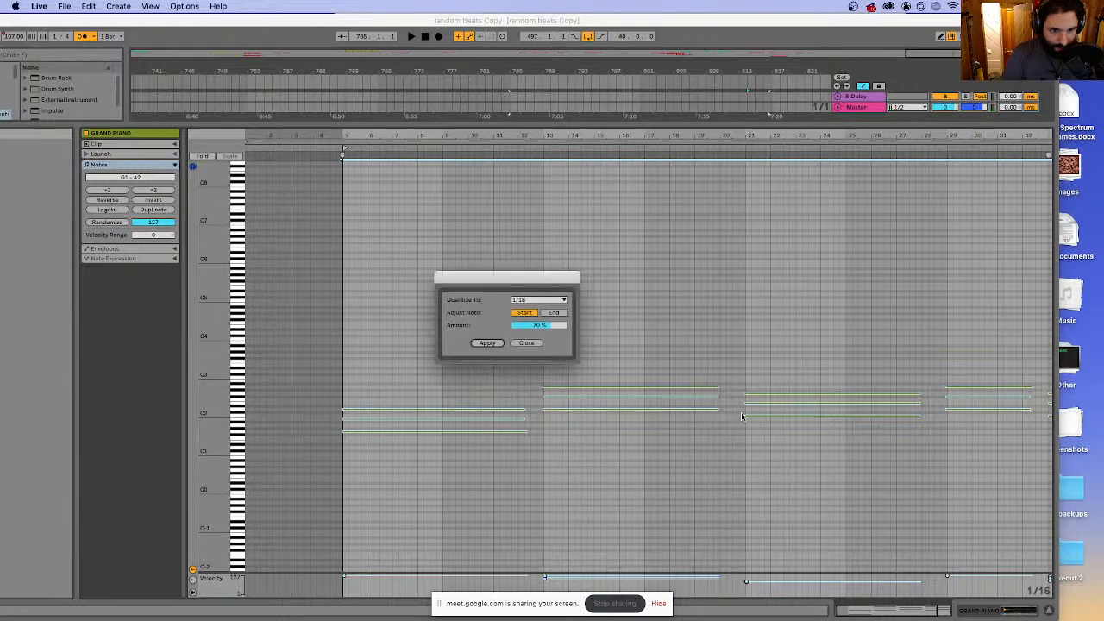
pyautogui.click(542, 301)
pyautogui.click(538, 336)
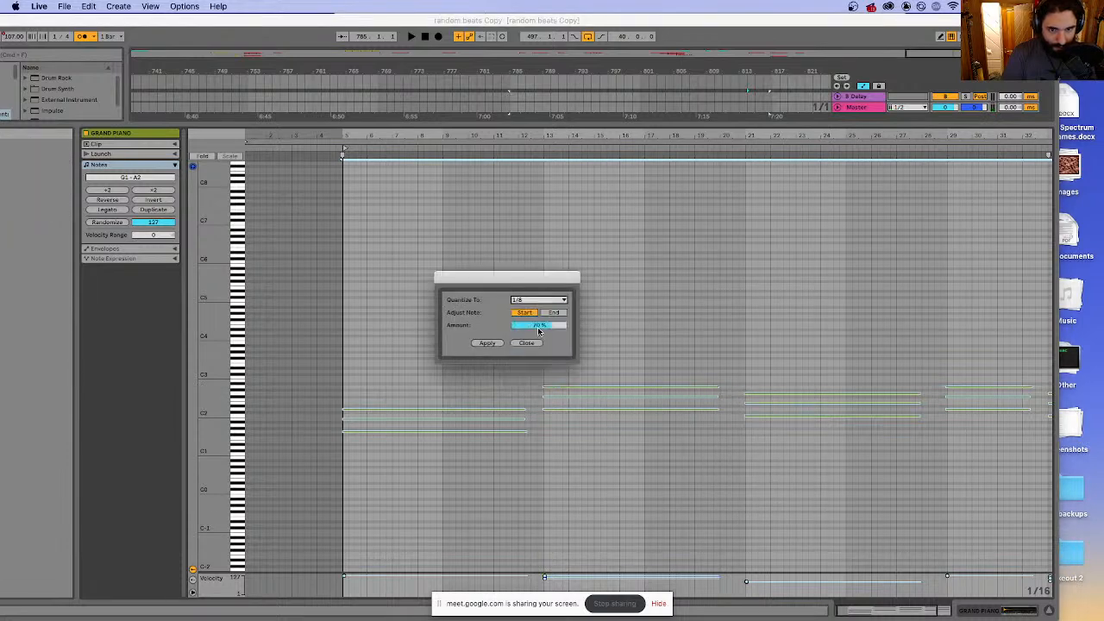
pyautogui.click(488, 344)
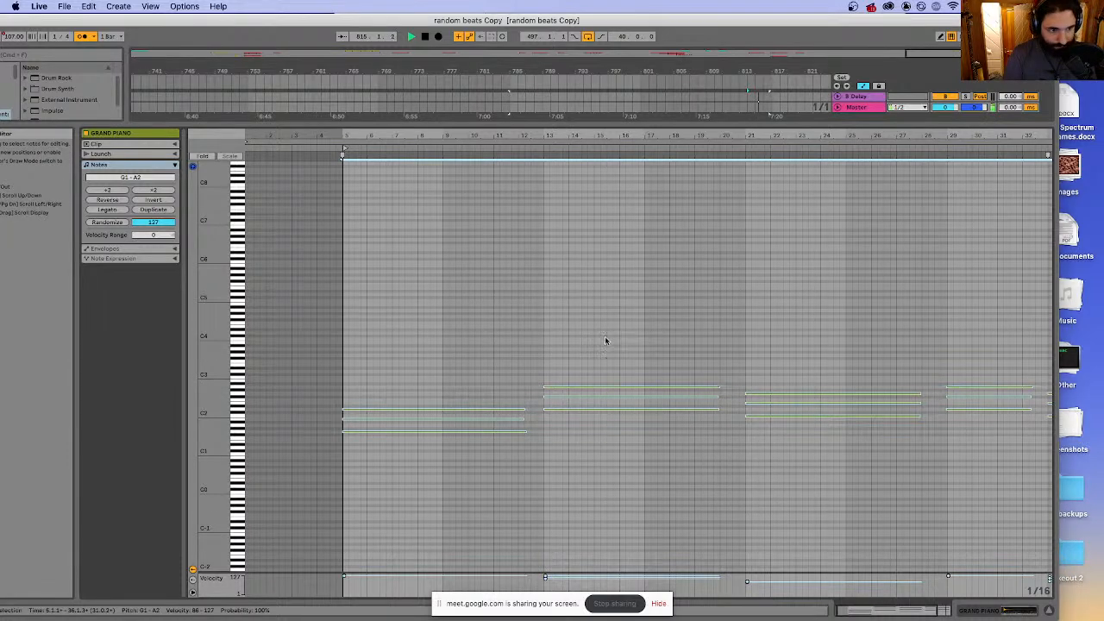
# - Review the quantized chords, return to the full arrangement, and play the grand piano clip from its start
pyautogui.hscroll(3, 599, 340)
pyautogui.press('space')
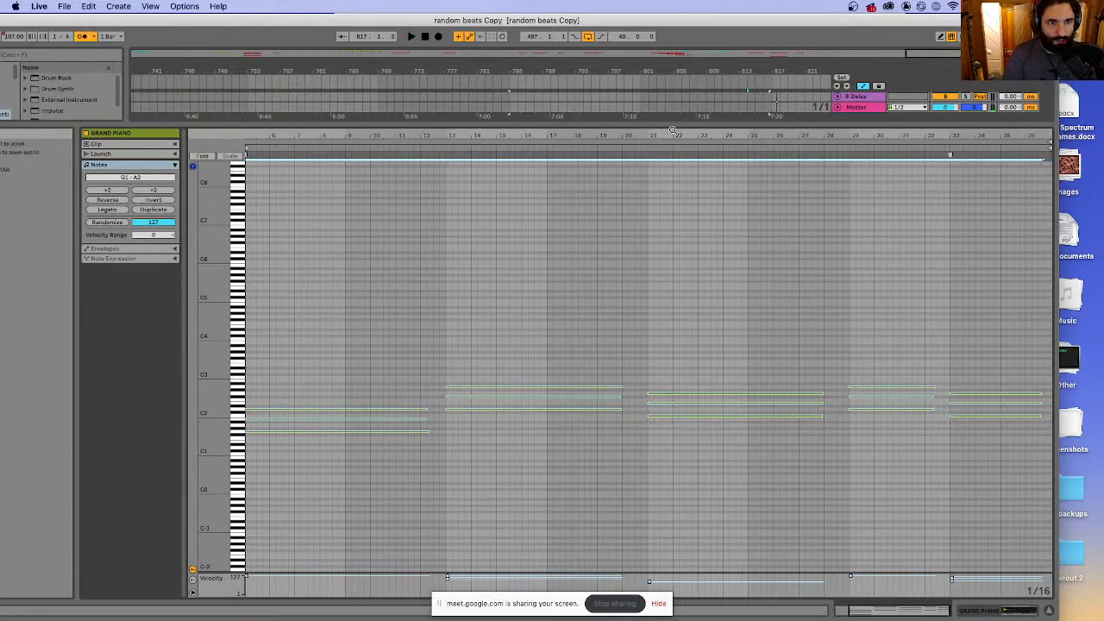
pyautogui.moveTo(677, 123); pyautogui.dragTo(650, 582)
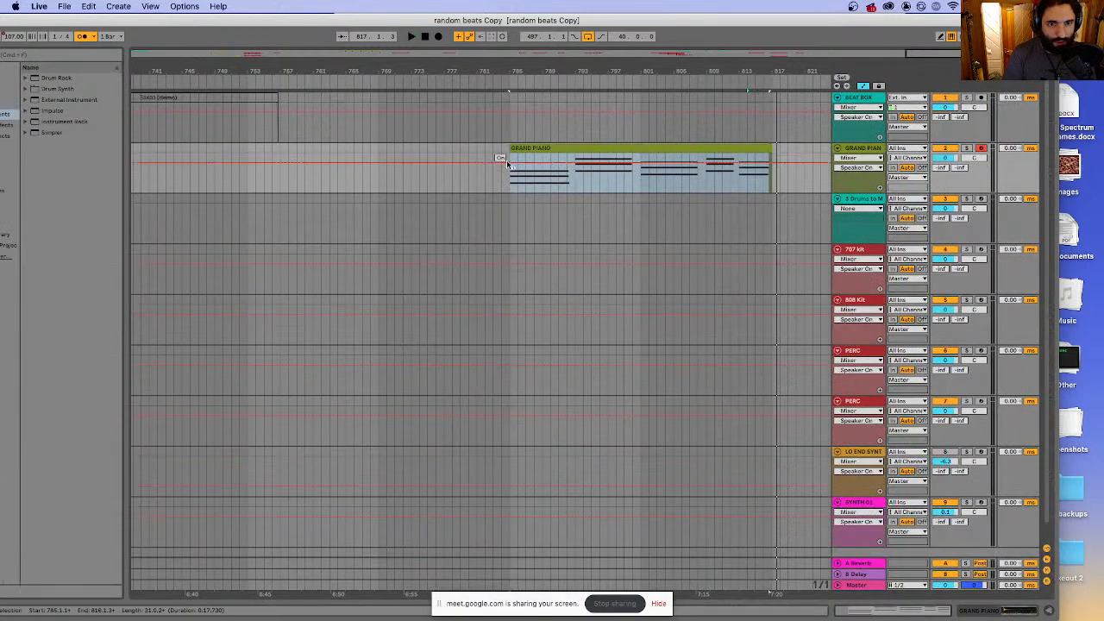
pyautogui.click(509, 186)
pyautogui.press('space')
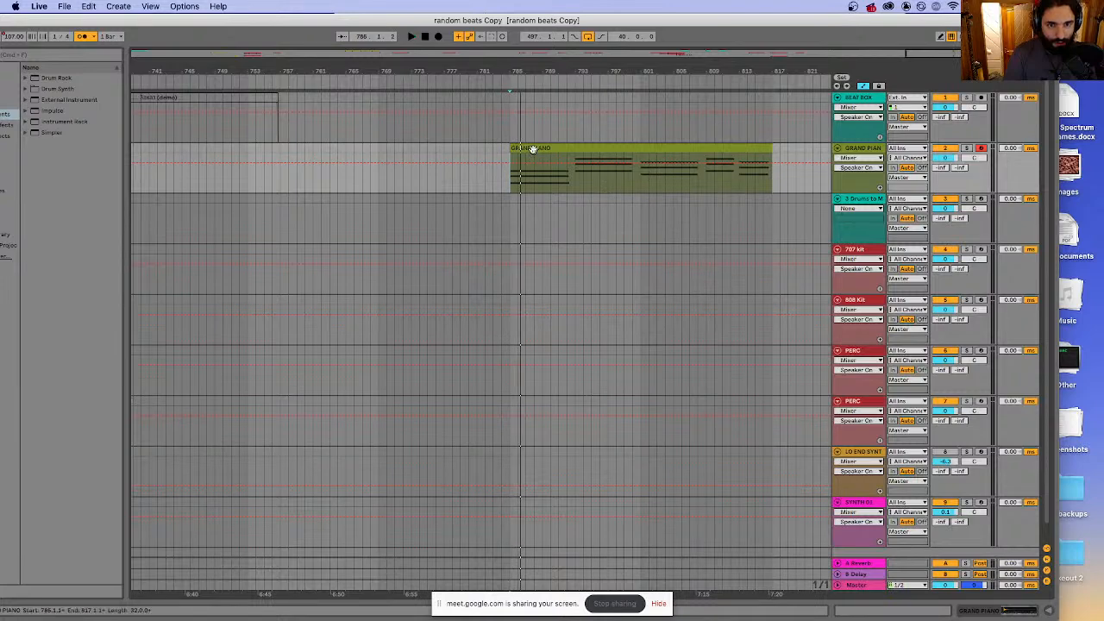
# - Reopen the grand piano clip in an enlarged note editor and extend its start back one bar to bar 784
pyautogui.doubleClick(532, 148)
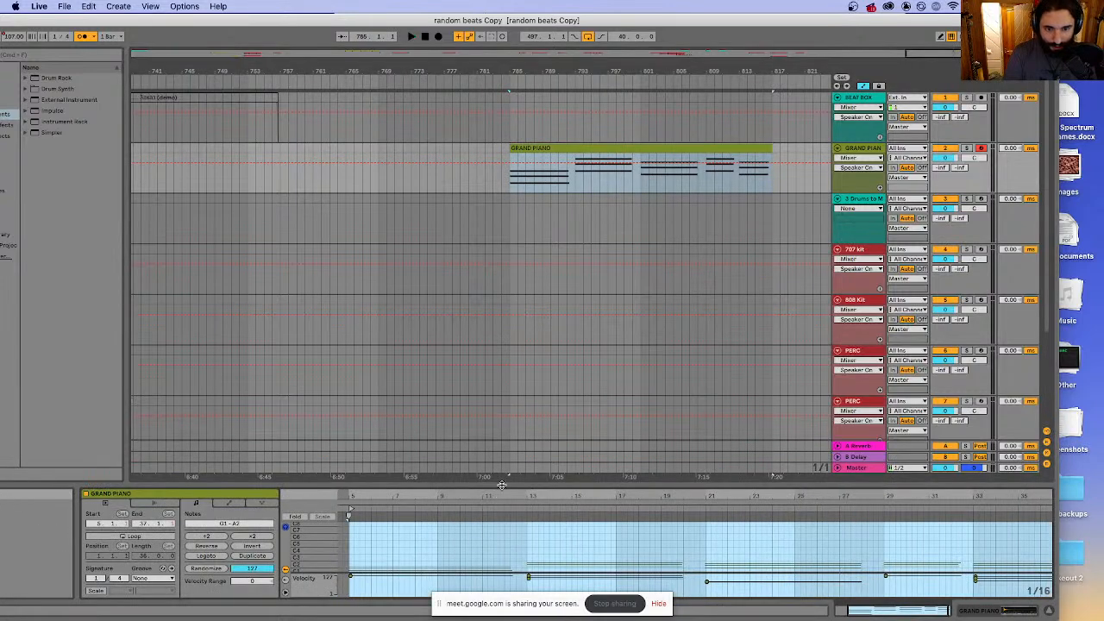
pyautogui.moveTo(501, 485); pyautogui.dragTo(501, 155)
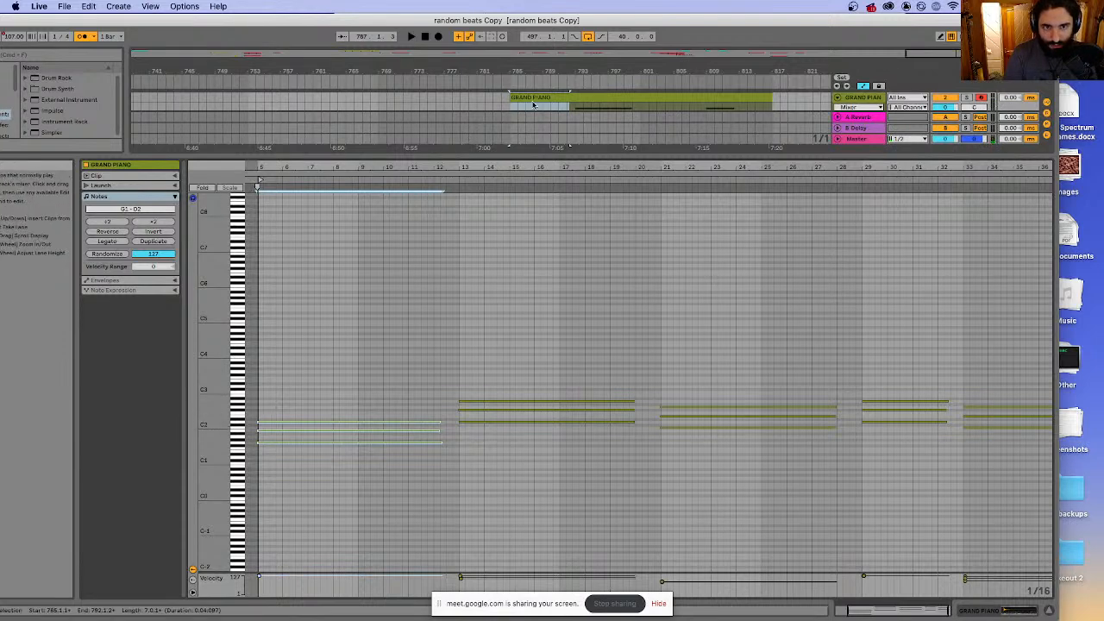
pyautogui.moveTo(510, 97); pyautogui.dragTo(504, 97)
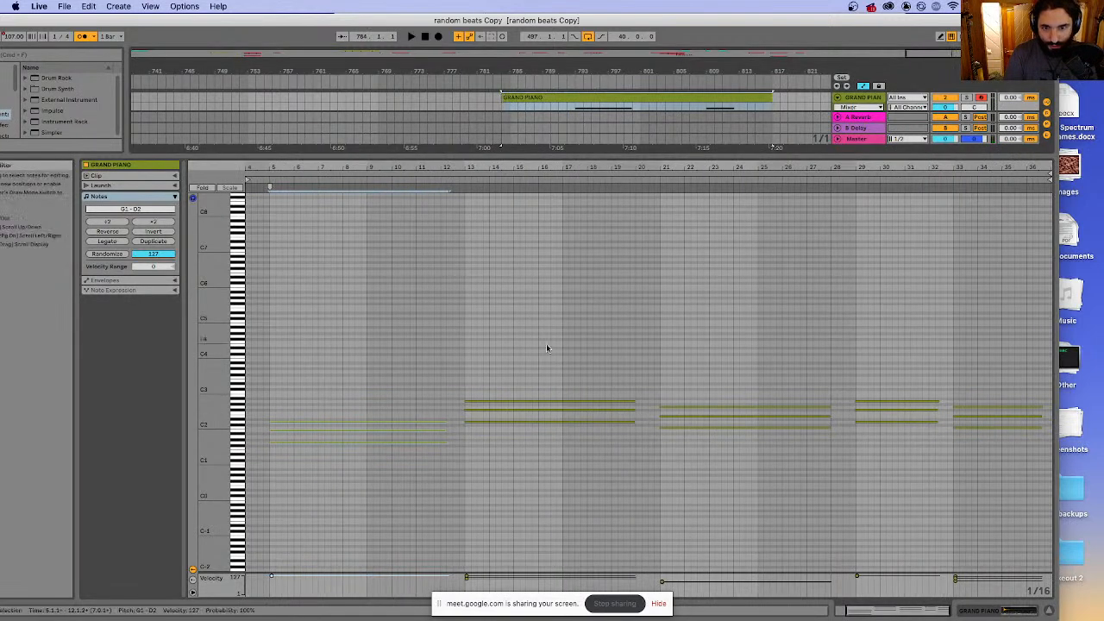
pyautogui.press('space')
# - Play the piano from its first chord, then split off the extra bar at the clip's start and delete it
pyautogui.click(265, 361)
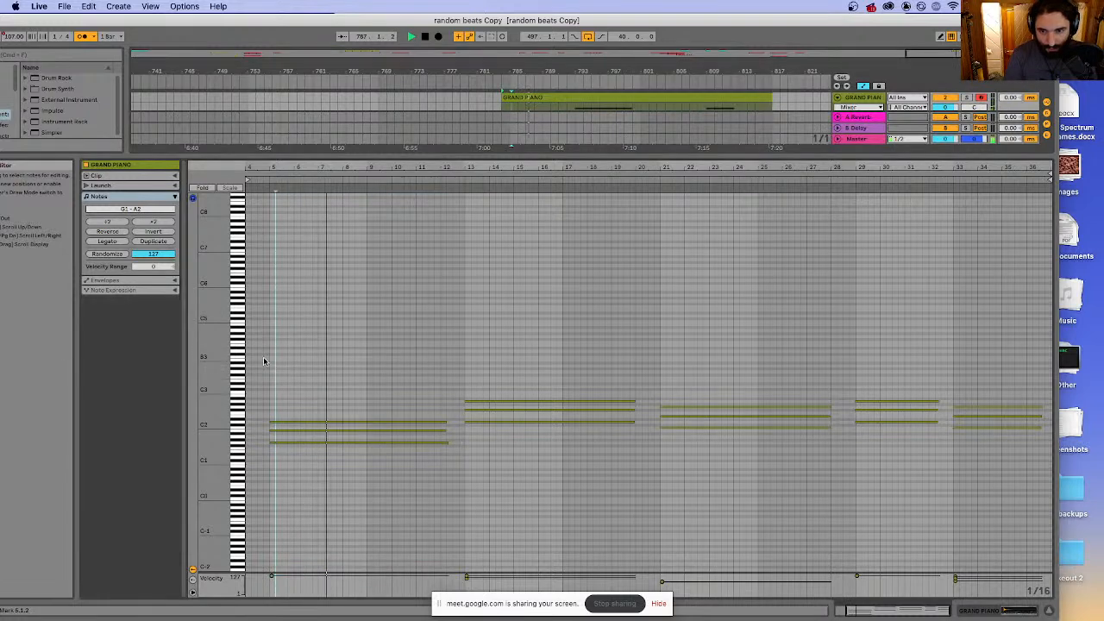
pyautogui.click(267, 371)
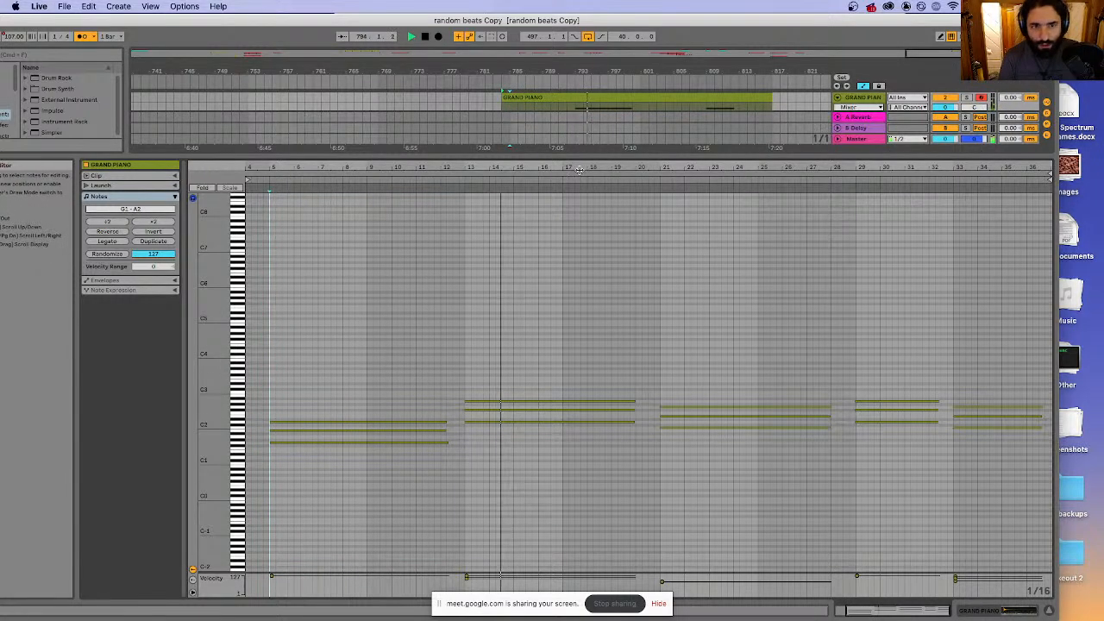
pyautogui.click(1038, 613)
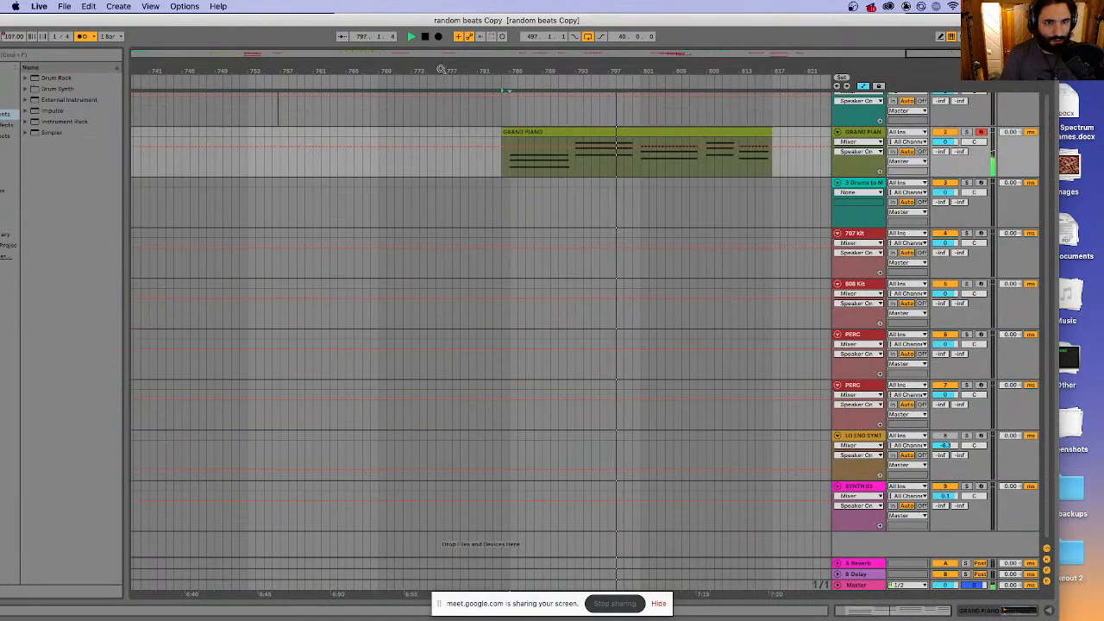
pyautogui.press('super+e')
pyautogui.click(506, 131)
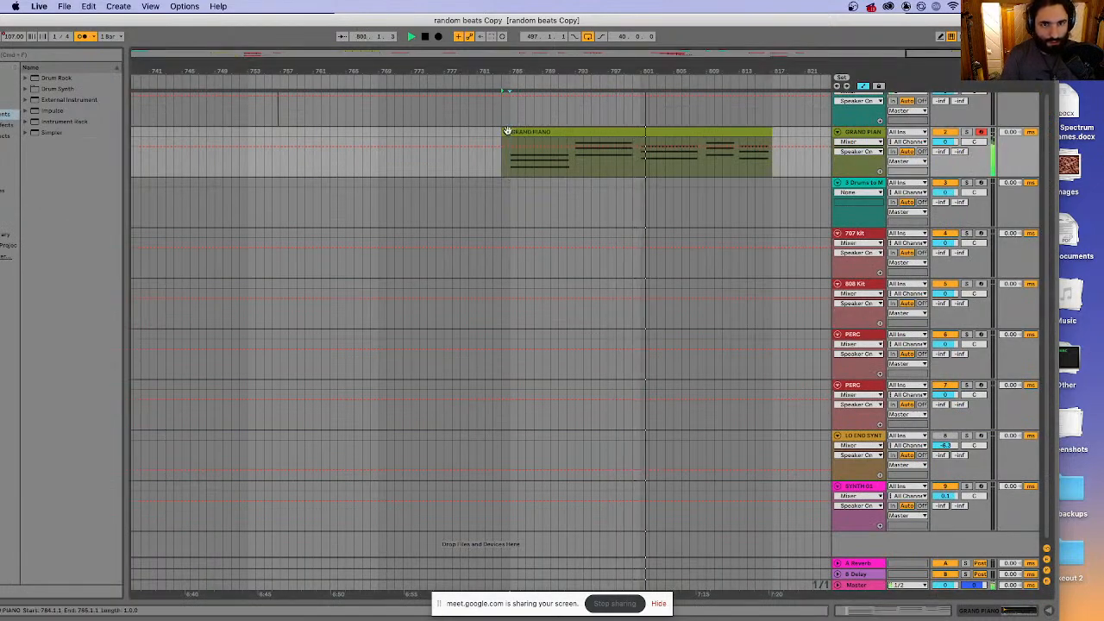
pyautogui.press('Delete')
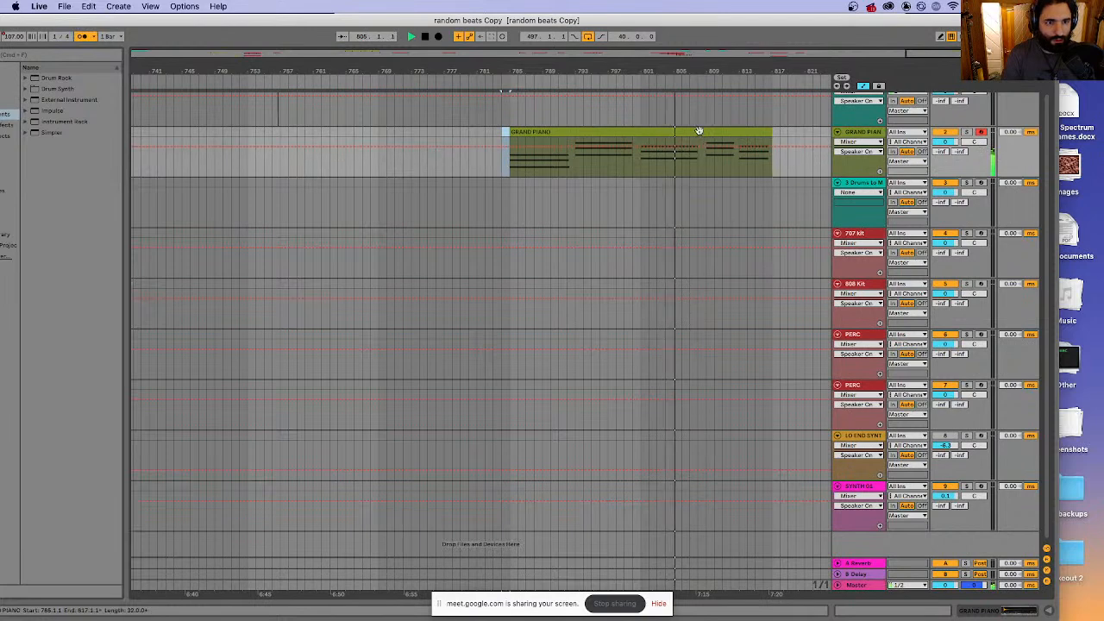
# - Duplicate the 32-bar grand piano clip directly after itself, starting at bar 817
pyautogui.click(733, 140)
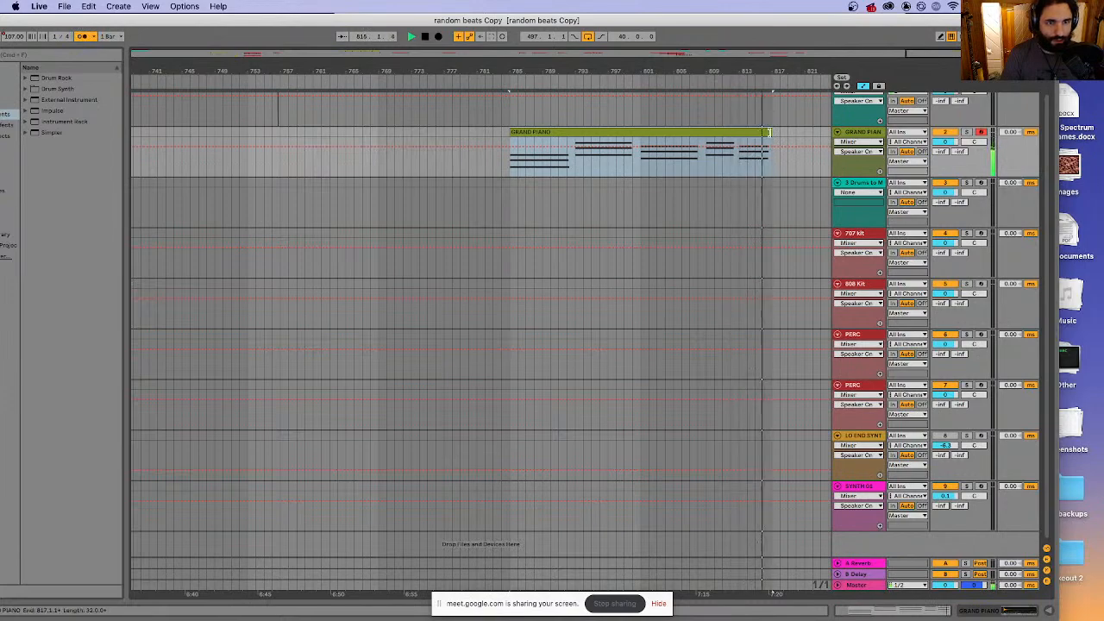
pyautogui.press('super+d')
pyautogui.hscroll(-3, 447, 173)
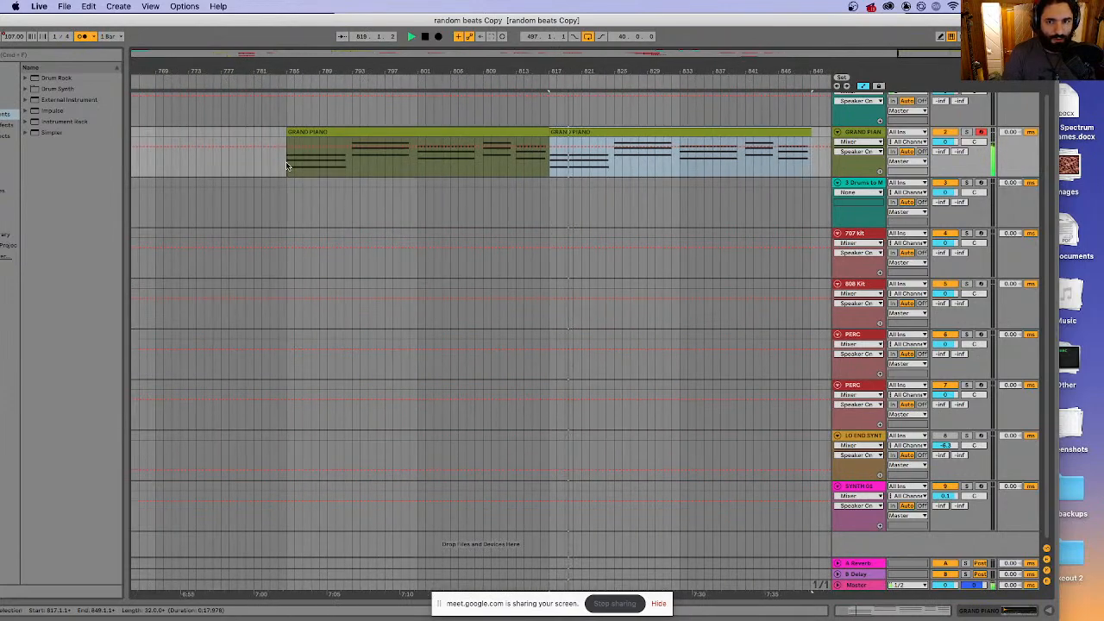
# - Arm the 707 kit track for recording and play the arrangement from just before the grand piano clips
pyautogui.click(287, 166)
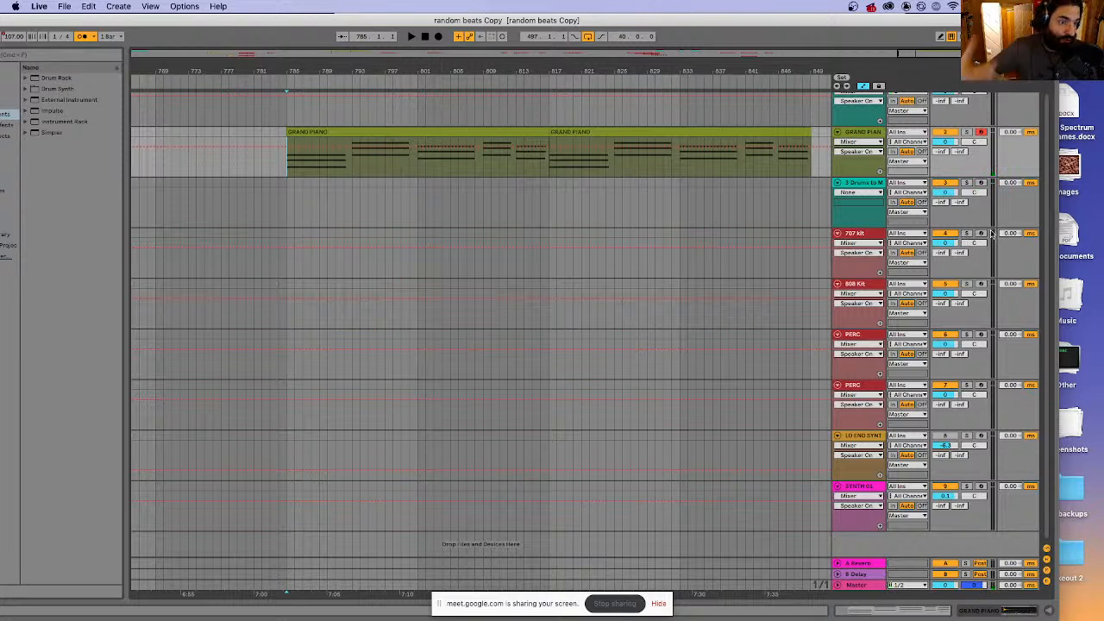
pyautogui.click(981, 235)
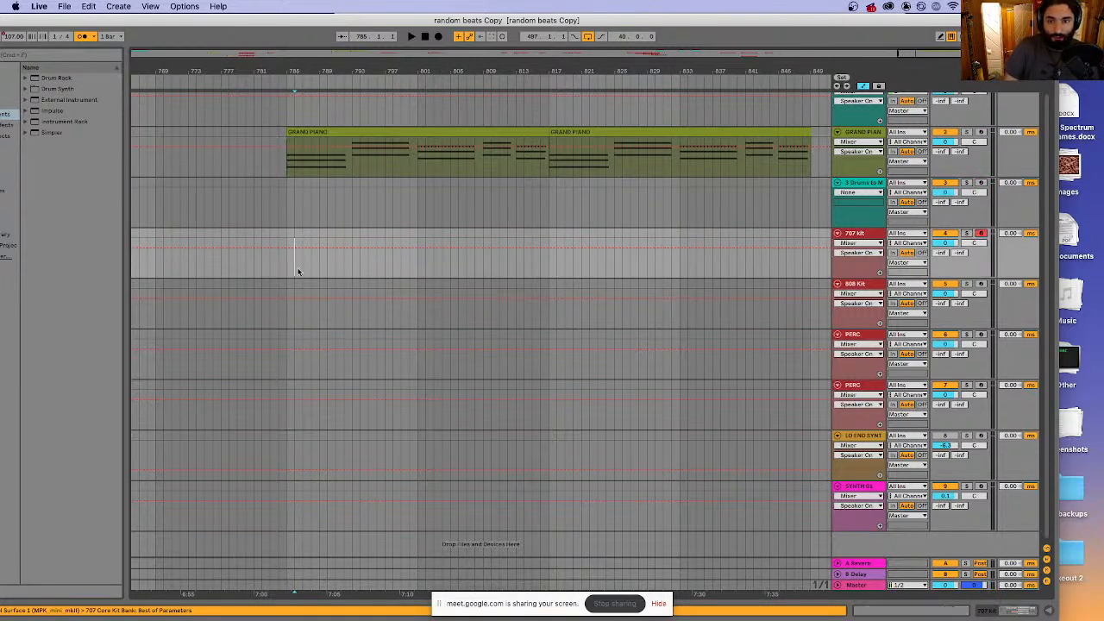
pyautogui.press('space')
pyautogui.click(257, 260)
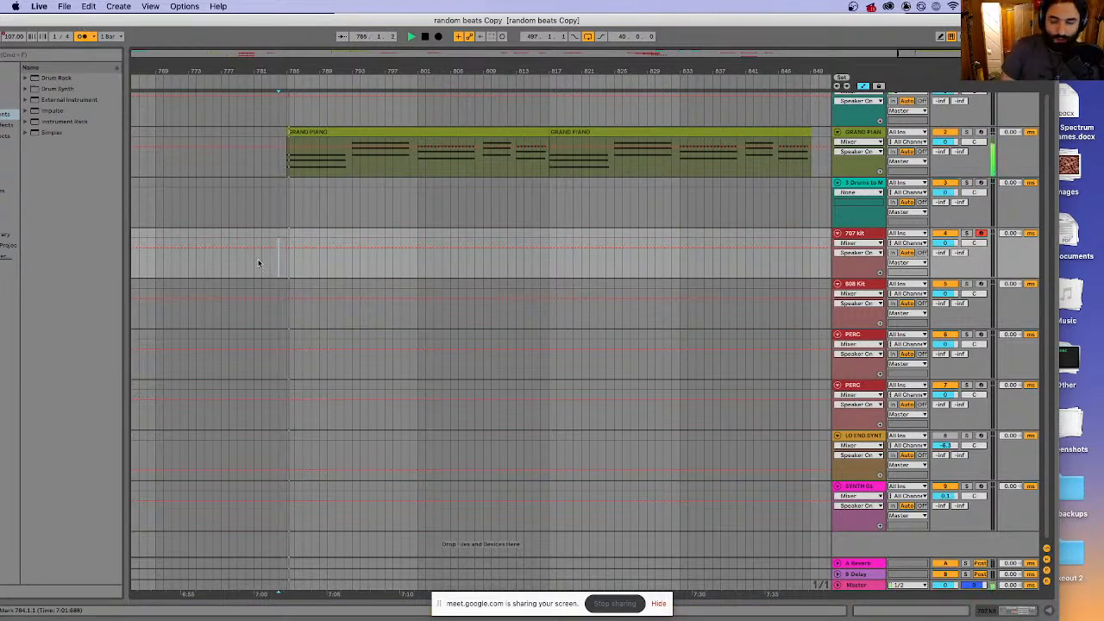
# - Record a 707 kit drum part over both grand piano clips, starting playback from bar 781
pyautogui.press('space')
pyautogui.press('space')
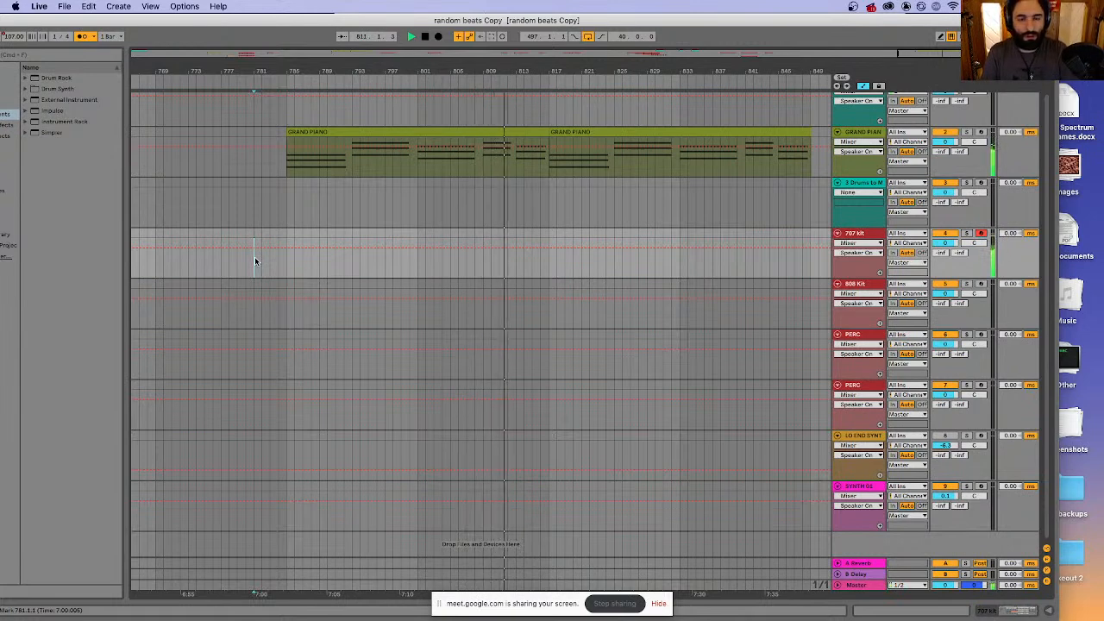
pyautogui.click(255, 257)
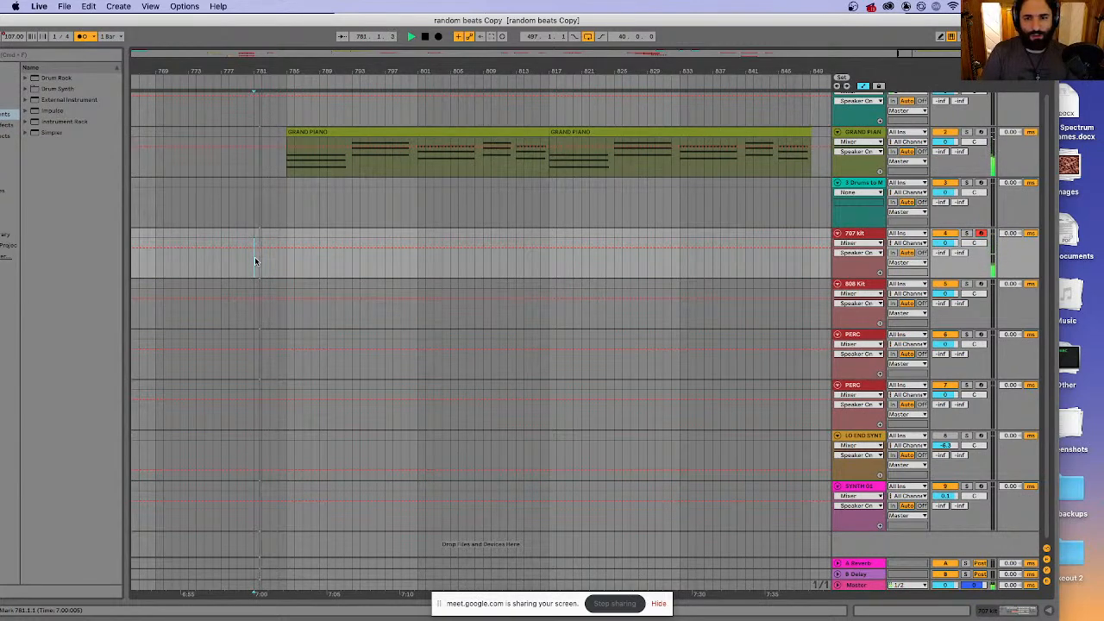
pyautogui.click(439, 36)
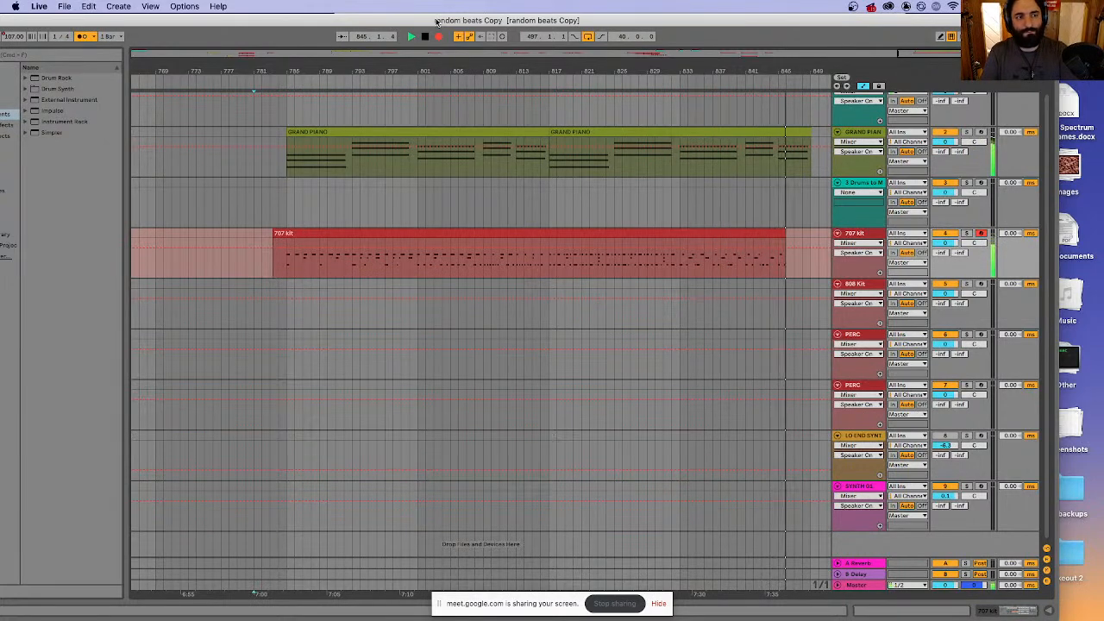
pyautogui.press('space')
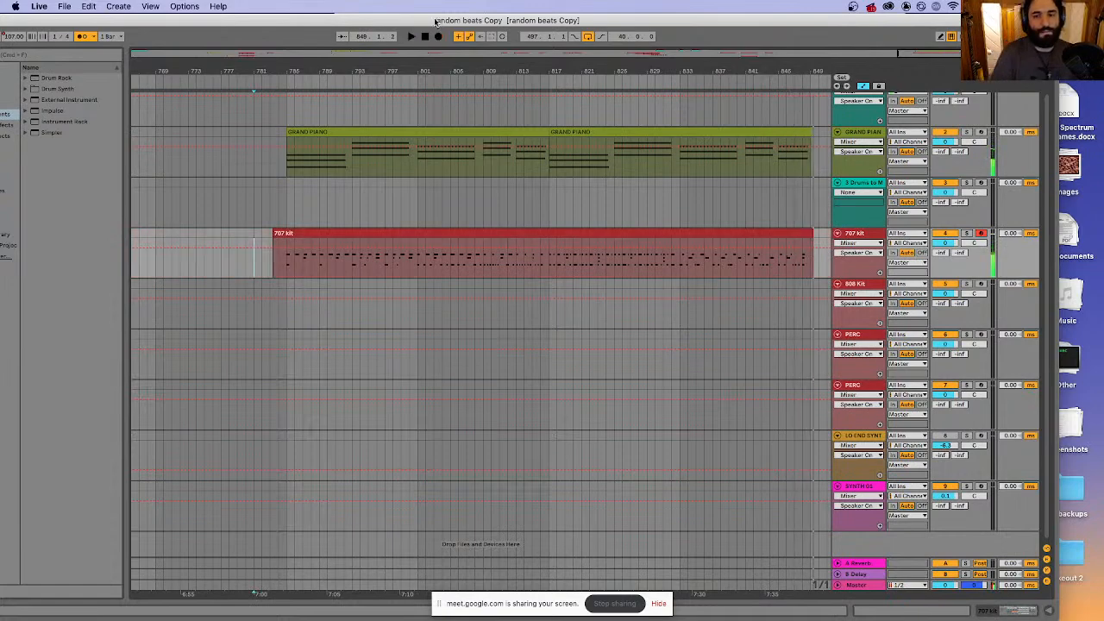
# - Split the recorded 707 kit clip at bar 785 and open the longer section's notes for editing
pyautogui.click(289, 272)
pyautogui.press('super+e')
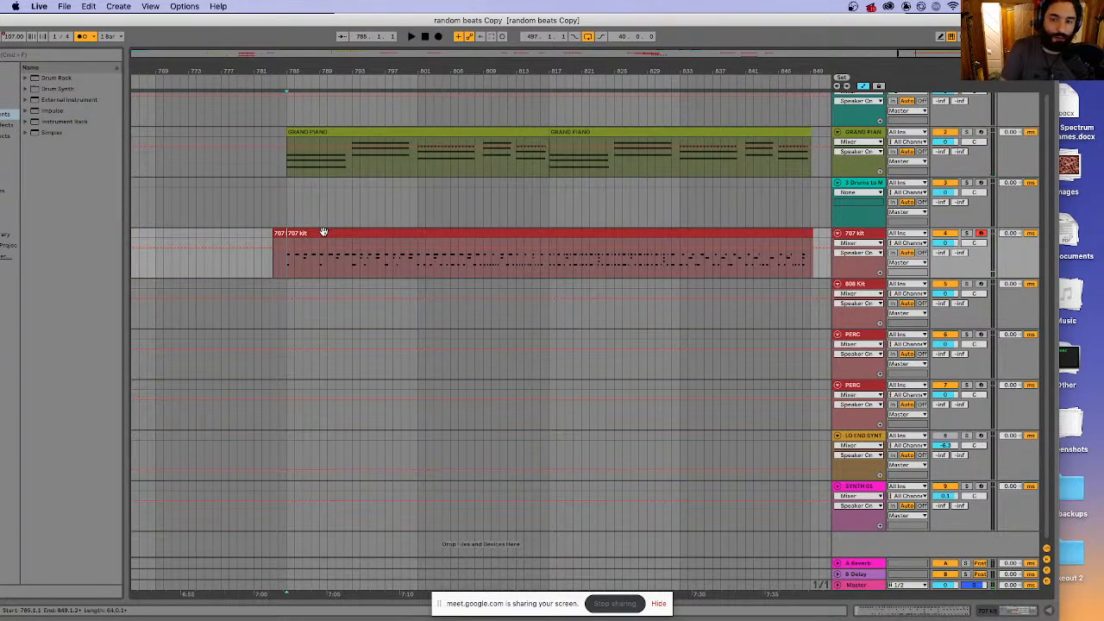
pyautogui.doubleClick(324, 232)
pyautogui.click(359, 280)
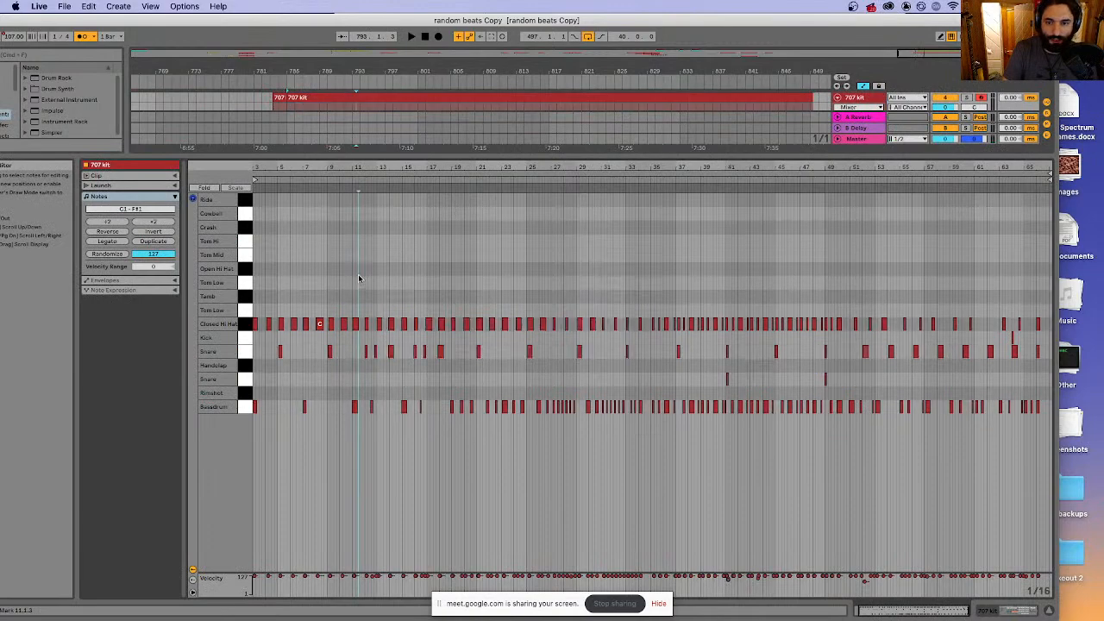
# - Try quantizing all the 707 kit notes with the existing settings, and check their timing during playback
pyautogui.press('super+q')
pyautogui.click(533, 339)
pyautogui.press('super+a')
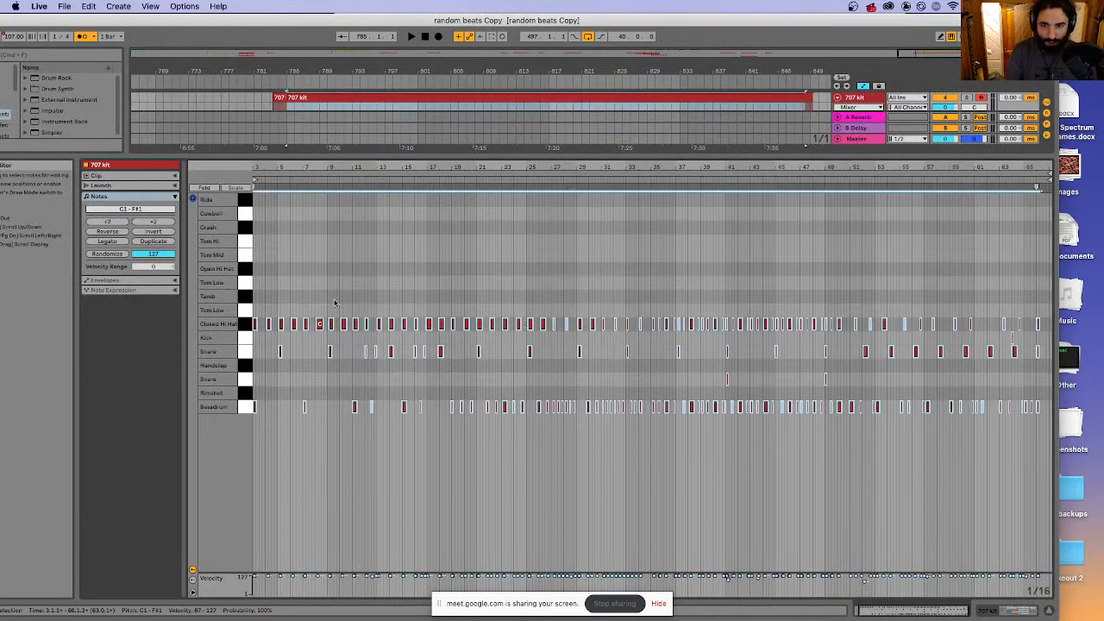
pyautogui.moveTo(494, 167); pyautogui.dragTo(761, 403)
pyautogui.rightClick(694, 335)
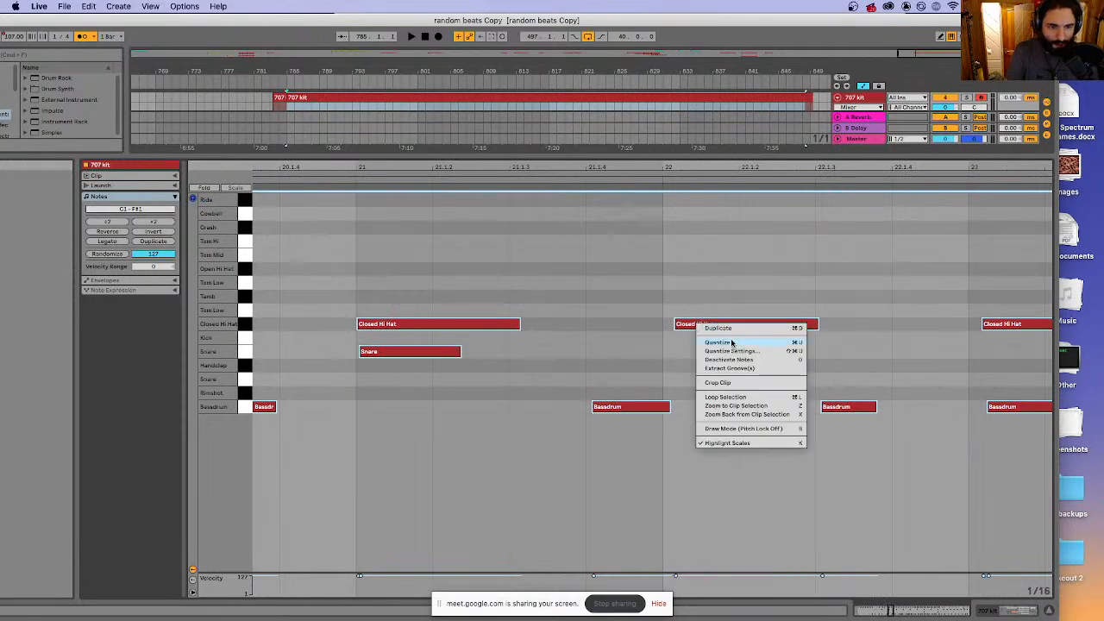
pyautogui.click(732, 343)
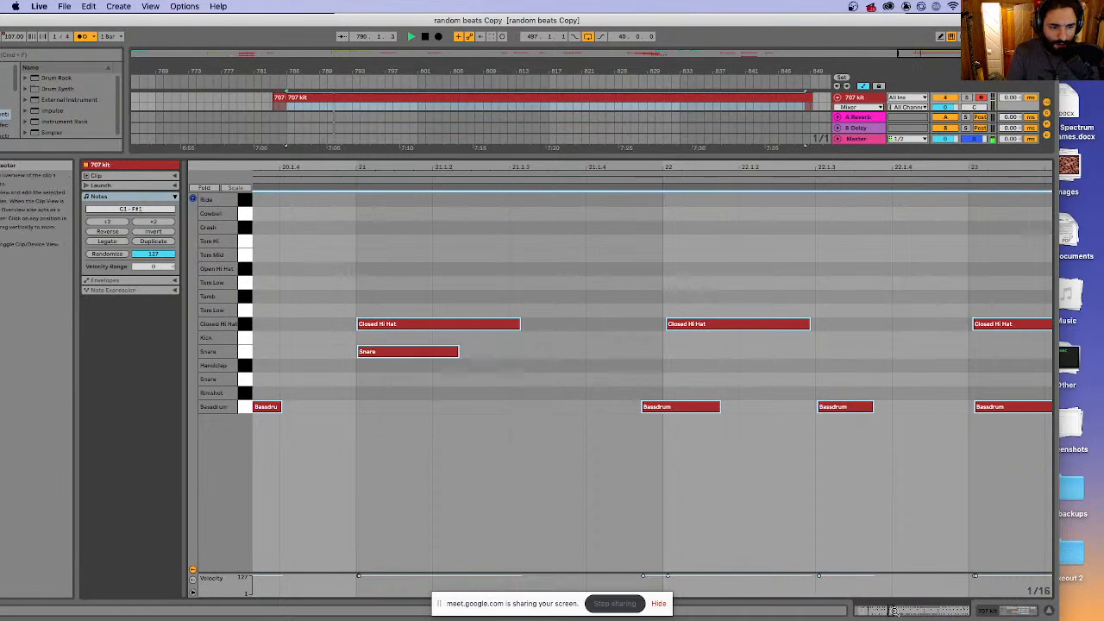
pyautogui.moveTo(893, 611); pyautogui.dragTo(896, 611)
pyautogui.click(575, 457)
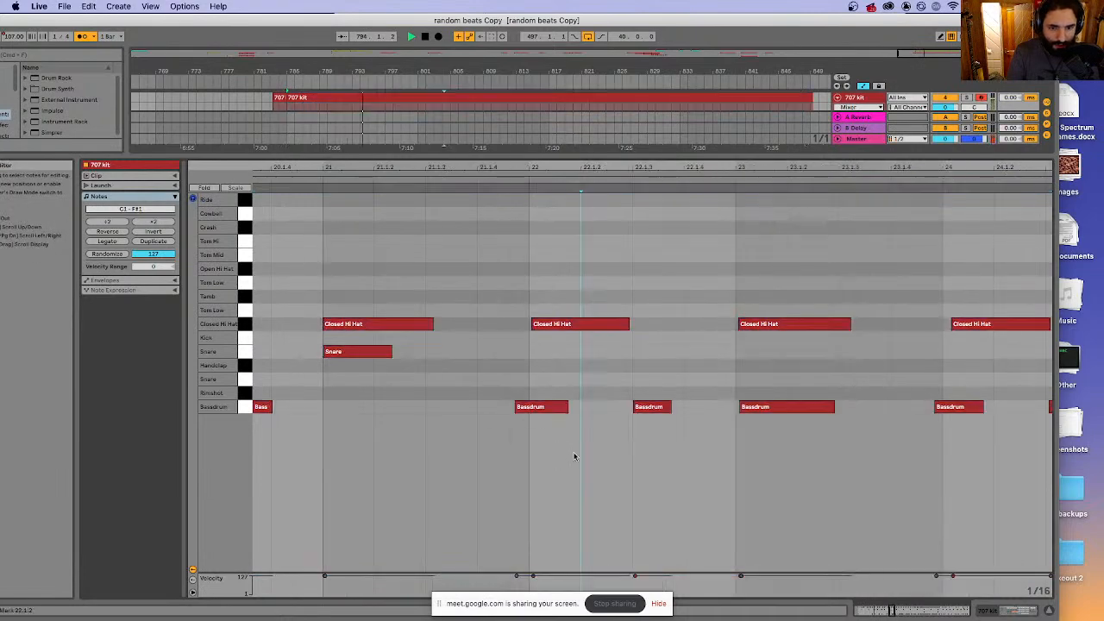
pyautogui.moveTo(894, 612); pyautogui.dragTo(893, 556)
pyautogui.press('space')
# - Quantize the start of all the 707 kit notes to 1/16 and play the result
pyautogui.press('super+a')
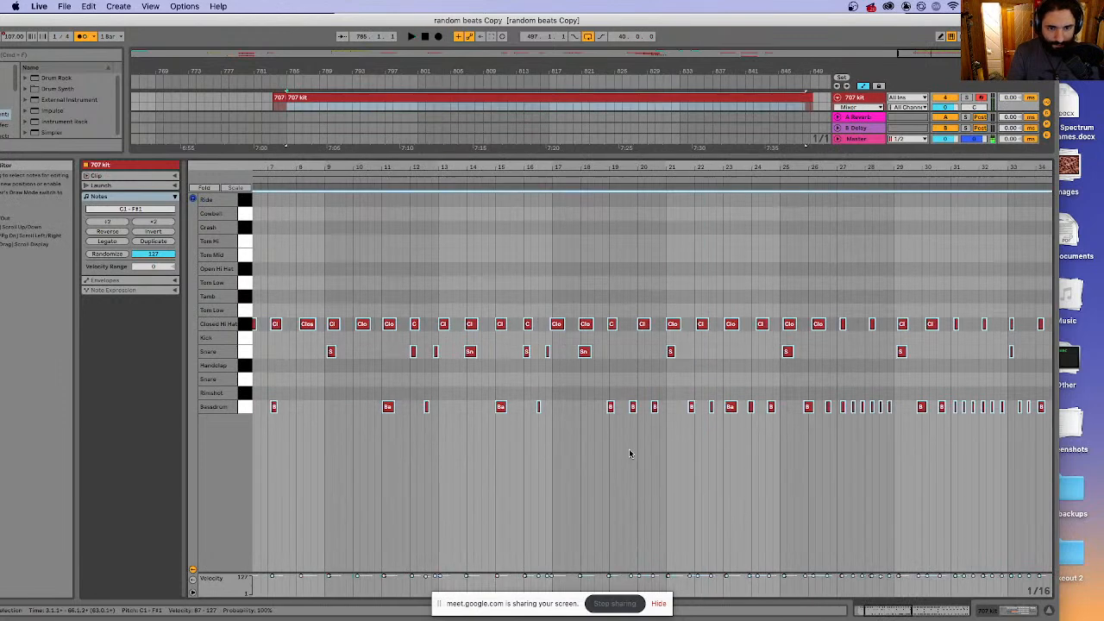
pyautogui.rightClick(560, 326)
pyautogui.click(608, 354)
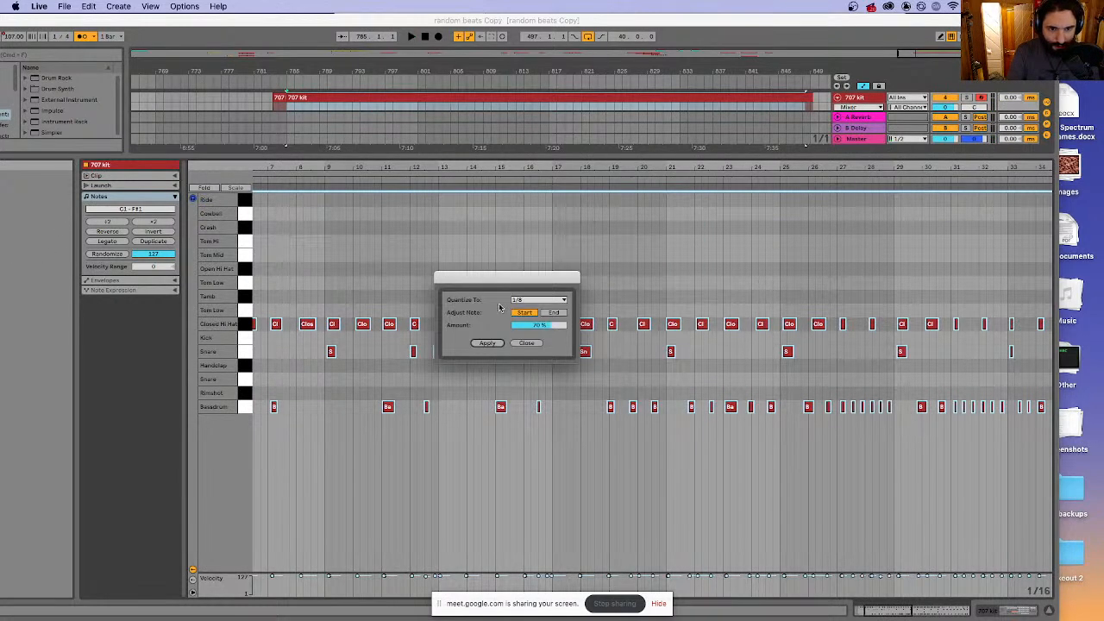
pyautogui.click(536, 301)
pyautogui.click(536, 351)
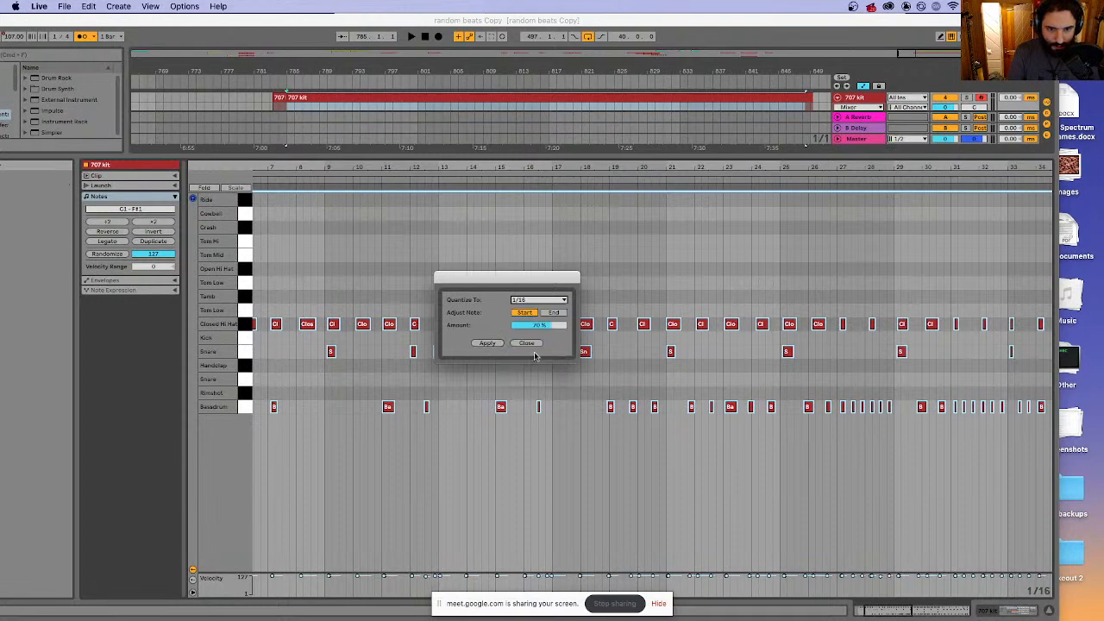
pyautogui.click(488, 344)
pyautogui.hscroll(-5, 574, 399)
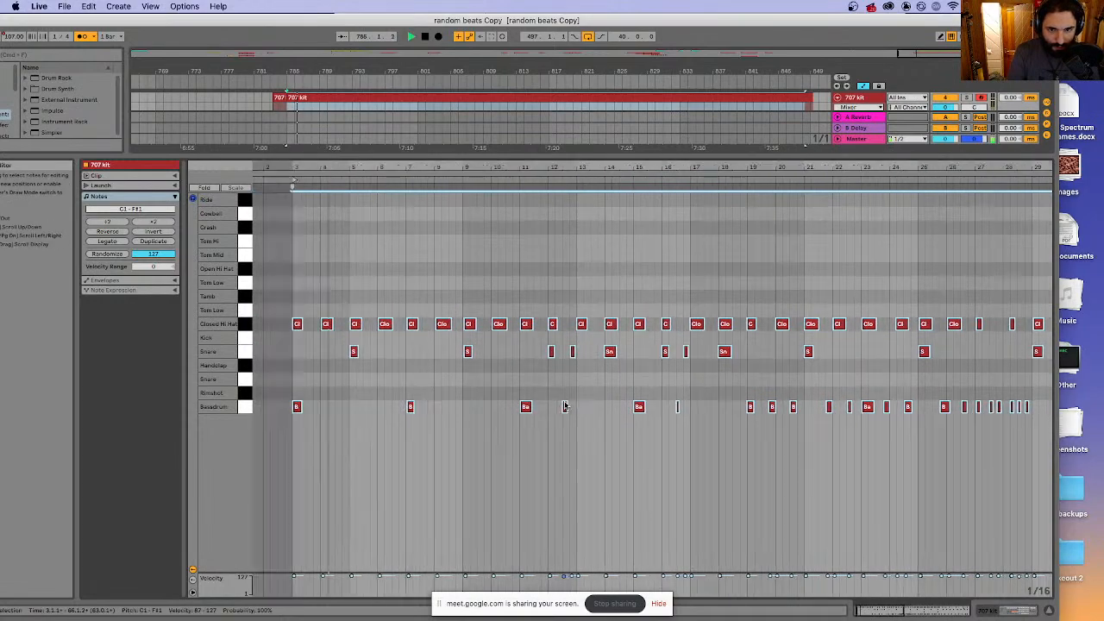
# - Quantize the 707 kit notes to 1/16 a second time with a changed quantize amount
pyautogui.rightClick(400, 323)
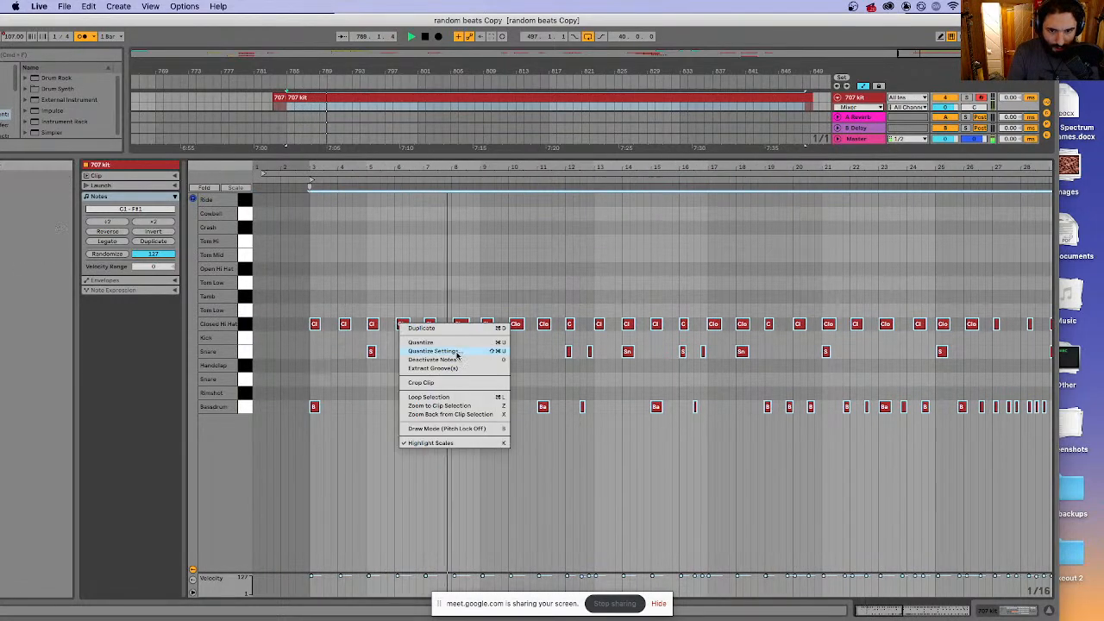
pyautogui.click(461, 352)
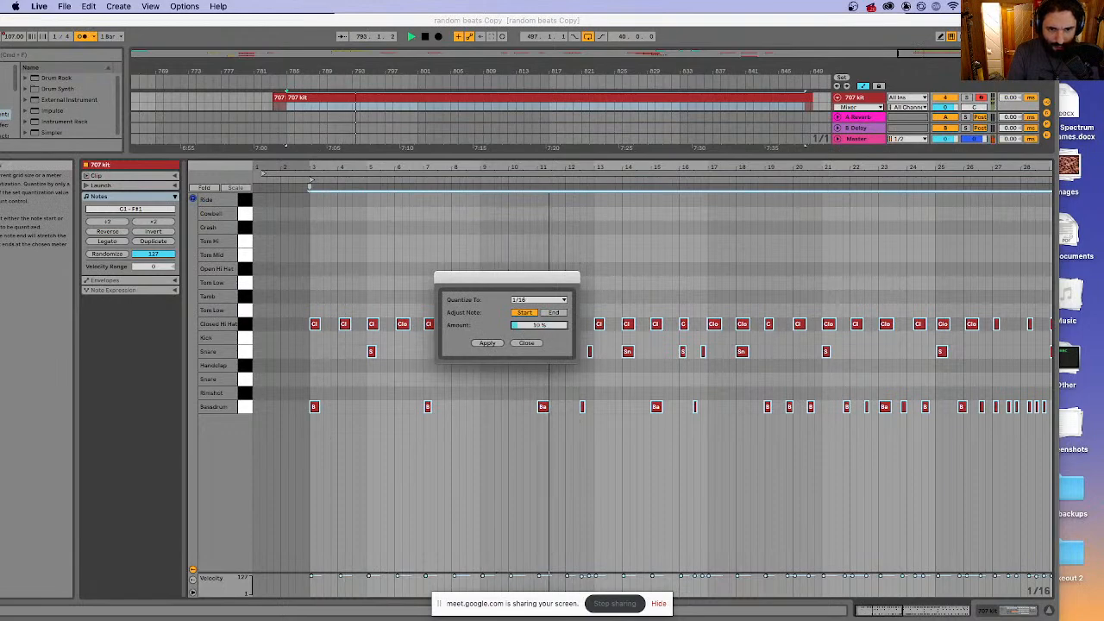
pyautogui.click(489, 343)
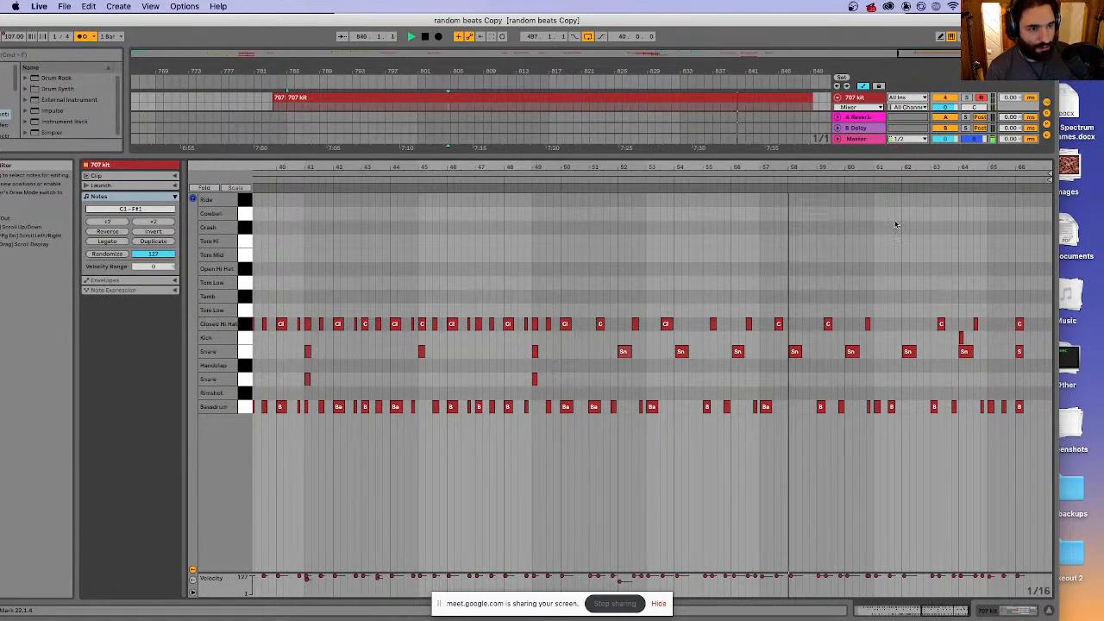
# - Split the 707 kit clip at bar 833 and move its final 16-bar section to bar 877
pyautogui.click(1049, 611)
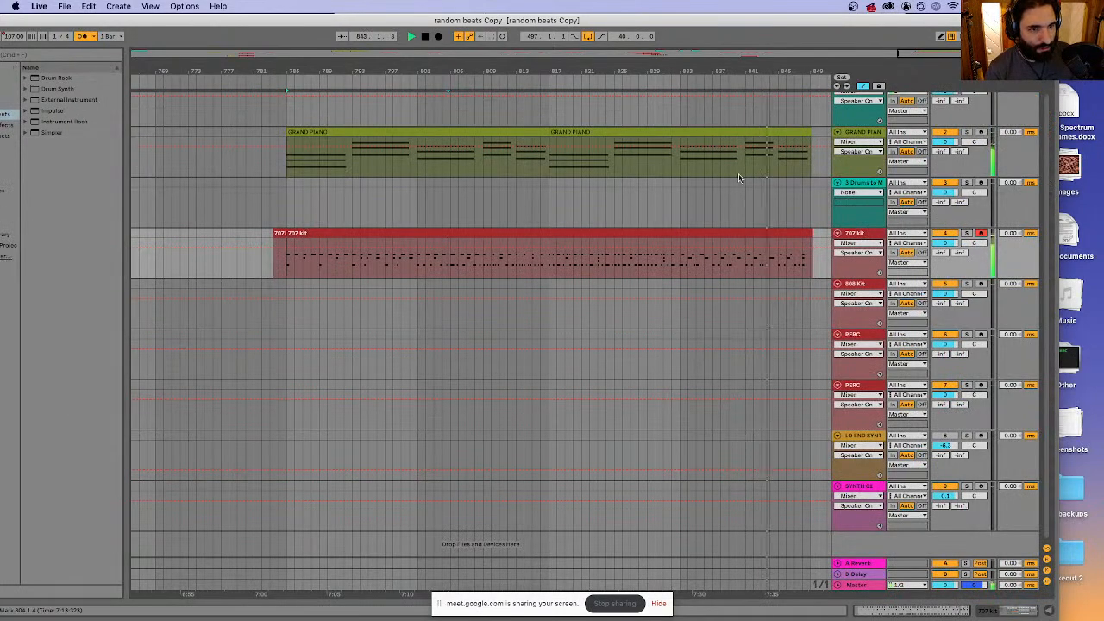
pyautogui.click(687, 264)
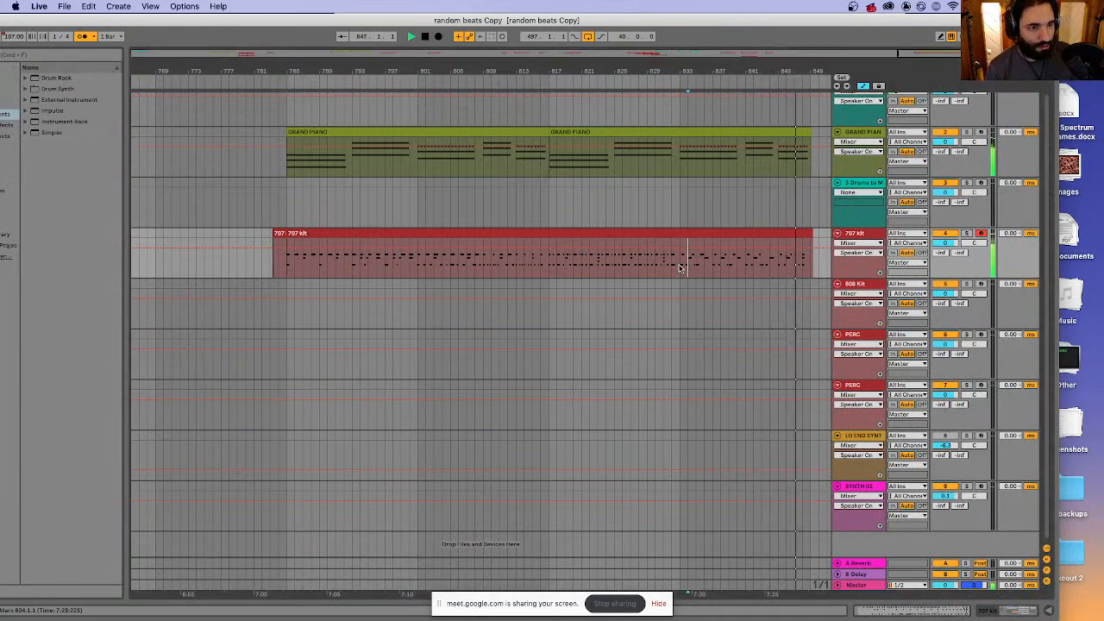
pyautogui.press('super+e')
pyautogui.press('space')
pyautogui.click(695, 235)
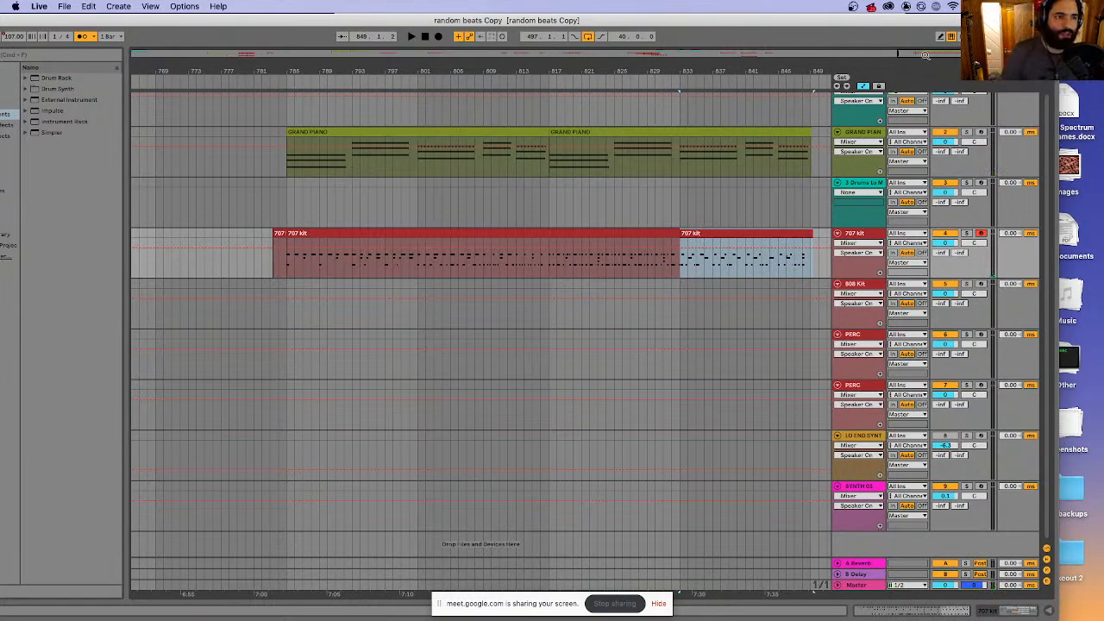
pyautogui.moveTo(925, 55); pyautogui.dragTo(921, 36)
pyautogui.moveTo(736, 235); pyautogui.dragTo(773, 246)
# - Open the moved 707 kit clip's notes and play them from the first bass drum hit
pyautogui.doubleClick(771, 245)
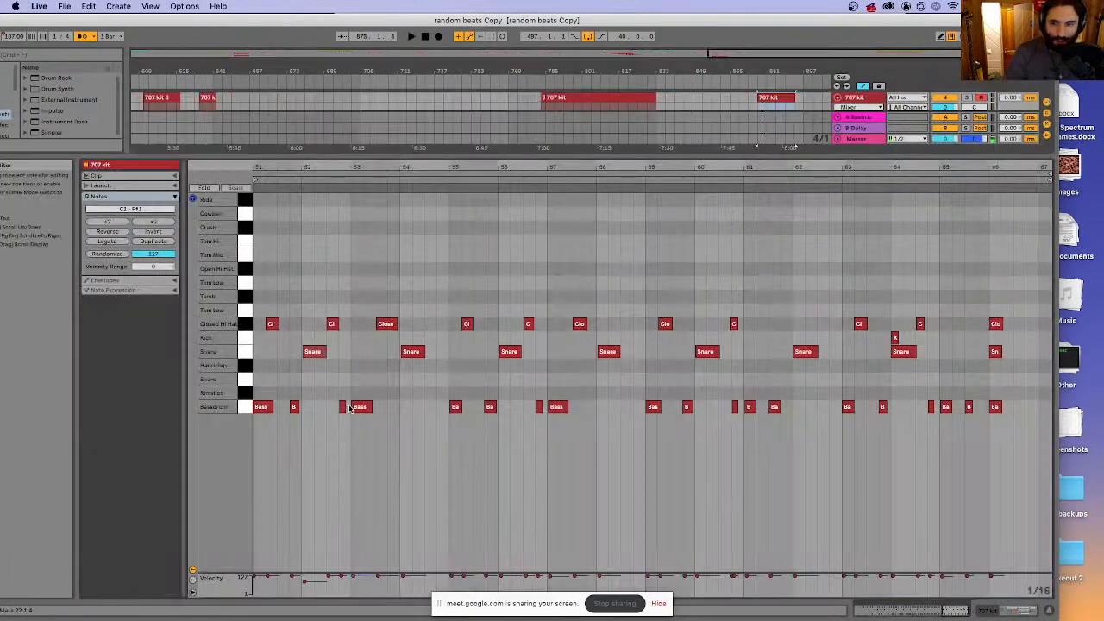
pyautogui.click(265, 409)
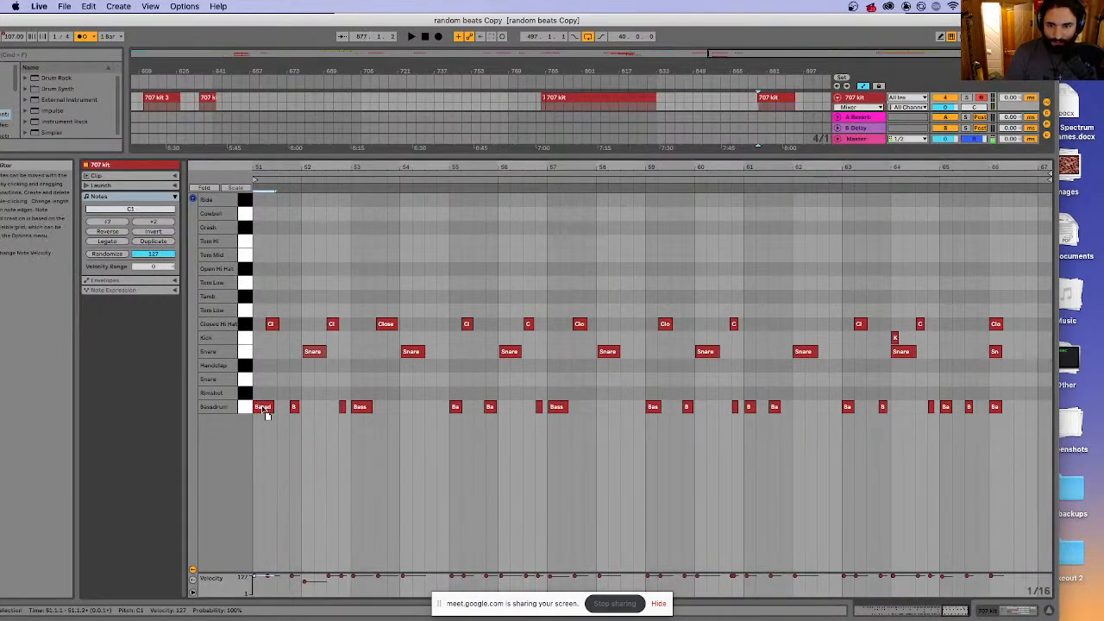
pyautogui.press('space')
pyautogui.click(375, 470)
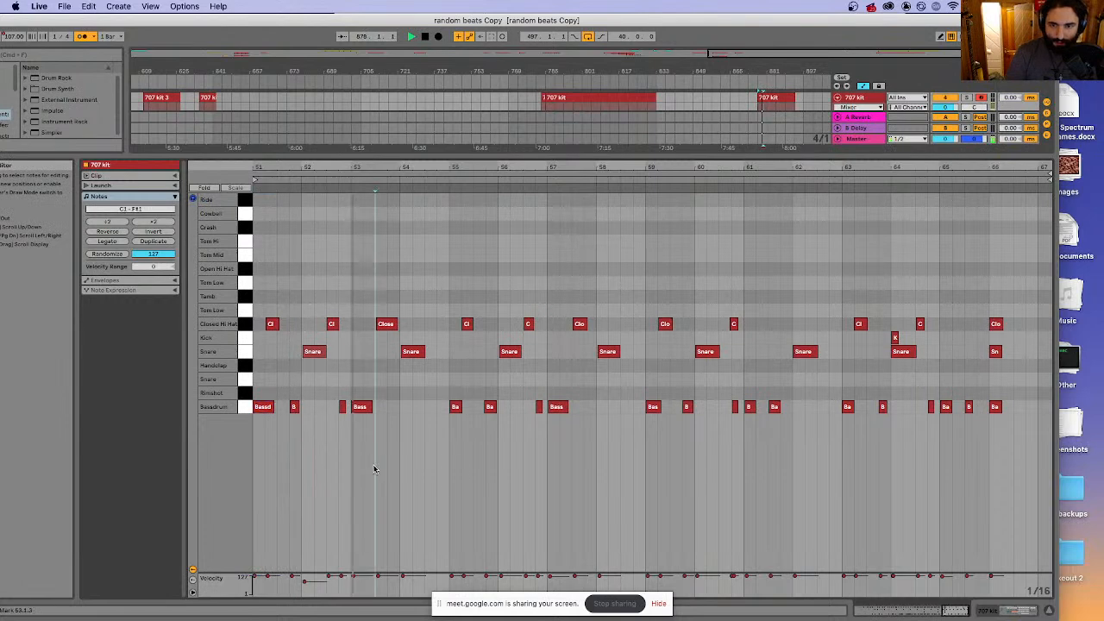
pyautogui.click(1049, 610)
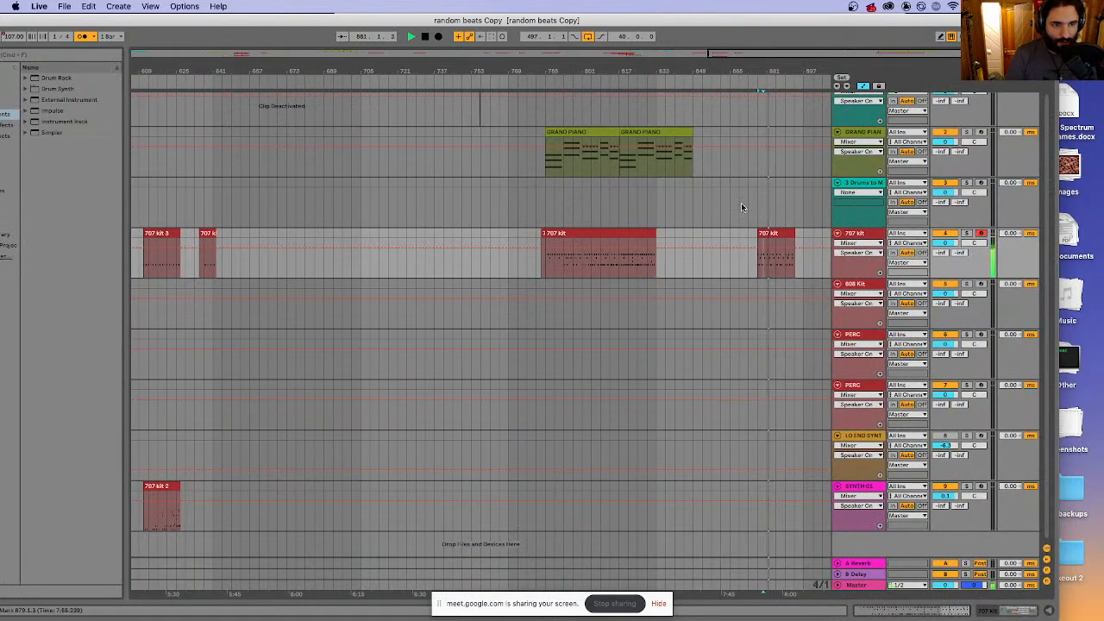
# - Arm the pink synth track for recording and play the moved 707 kit clip from bar 877
pyautogui.click(787, 243)
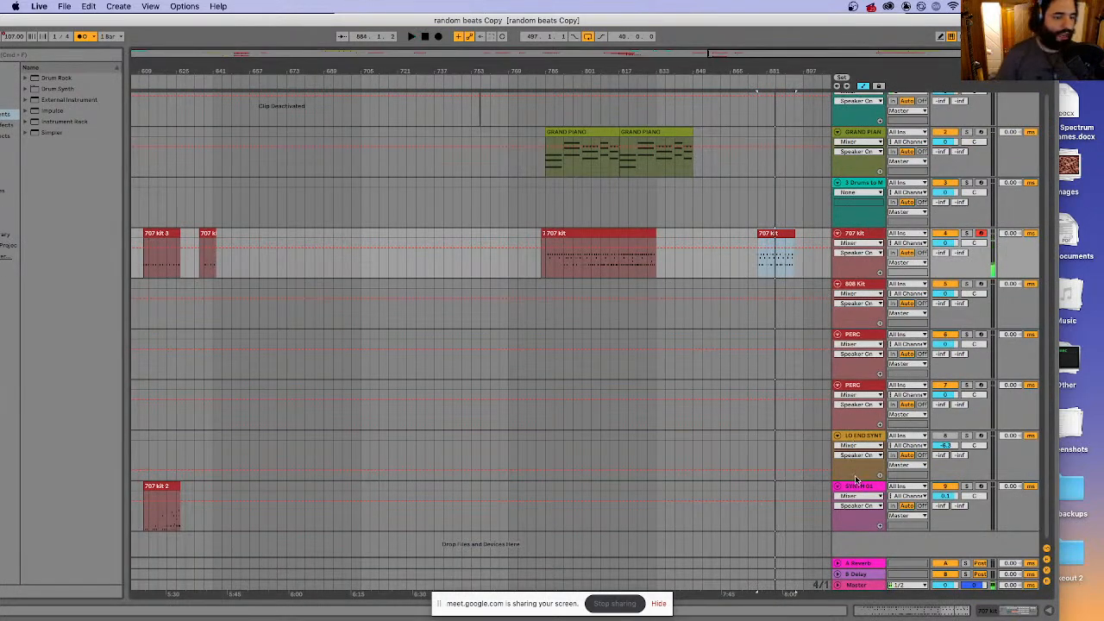
pyautogui.click(981, 487)
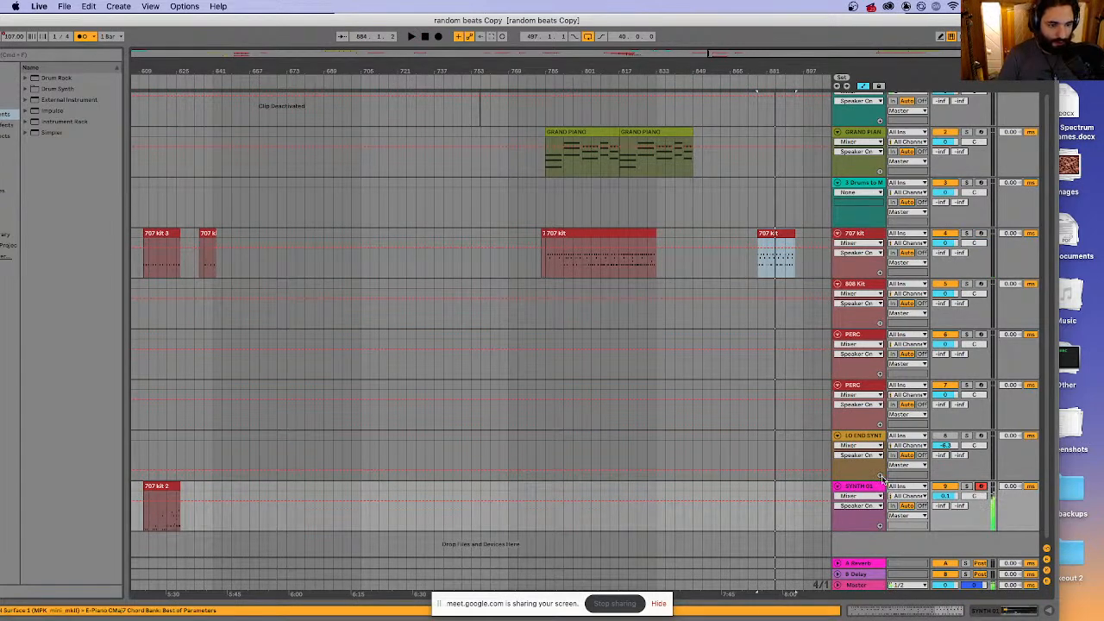
pyautogui.click(757, 268)
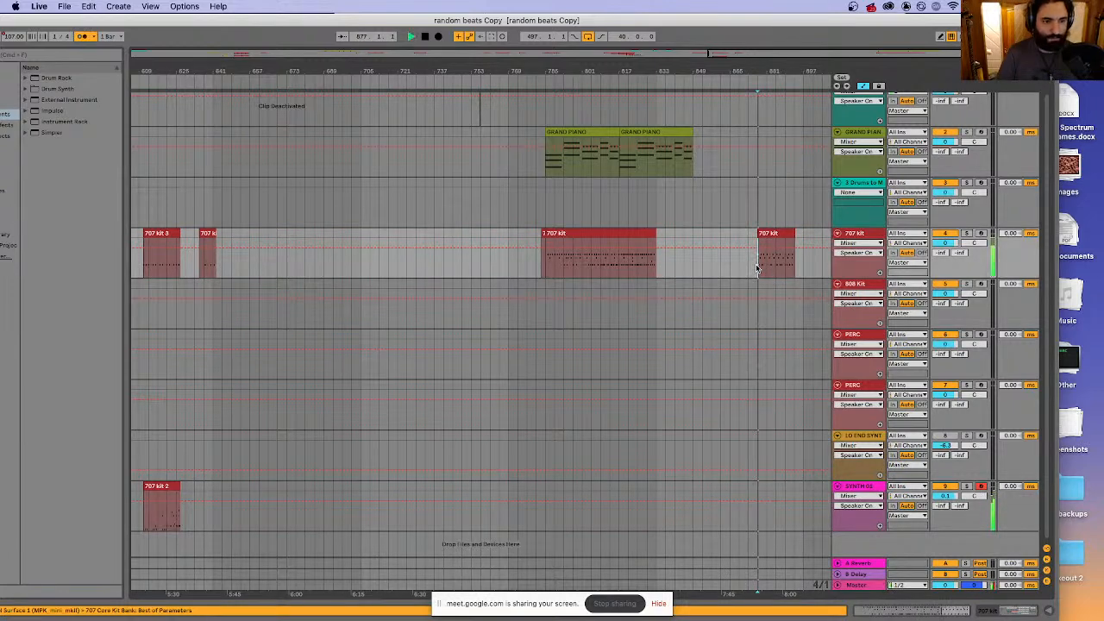
# - Duplicate the 16-bar 707 kit clip directly after itself at bar 893
pyautogui.click(769, 234)
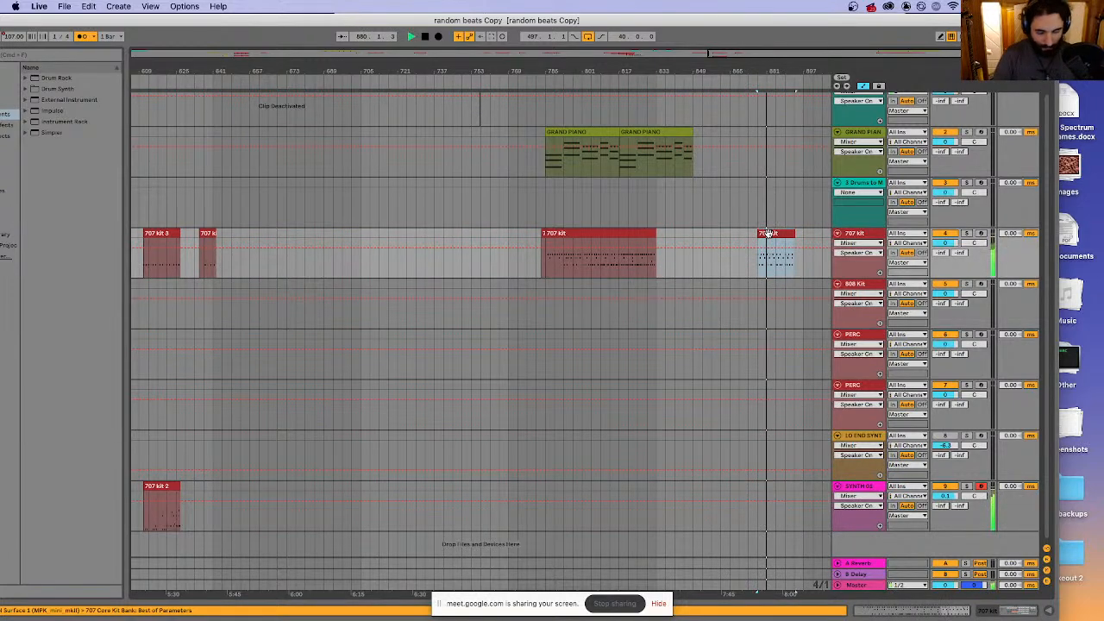
pyautogui.press('super+d')
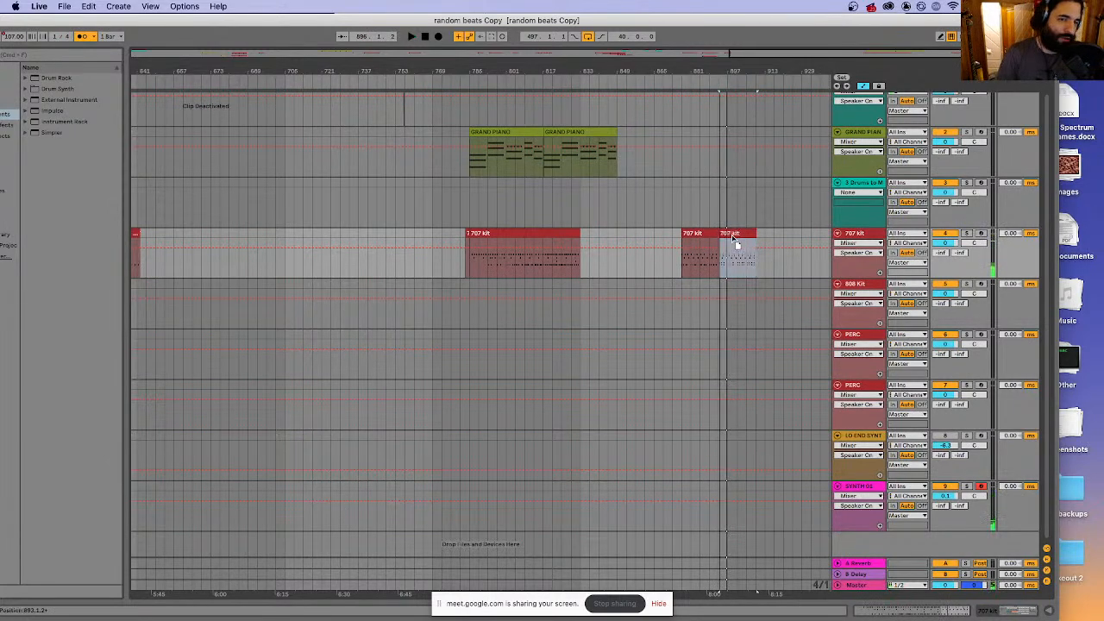
pyautogui.moveTo(732, 245); pyautogui.dragTo(730, 236)
pyautogui.click(706, 235)
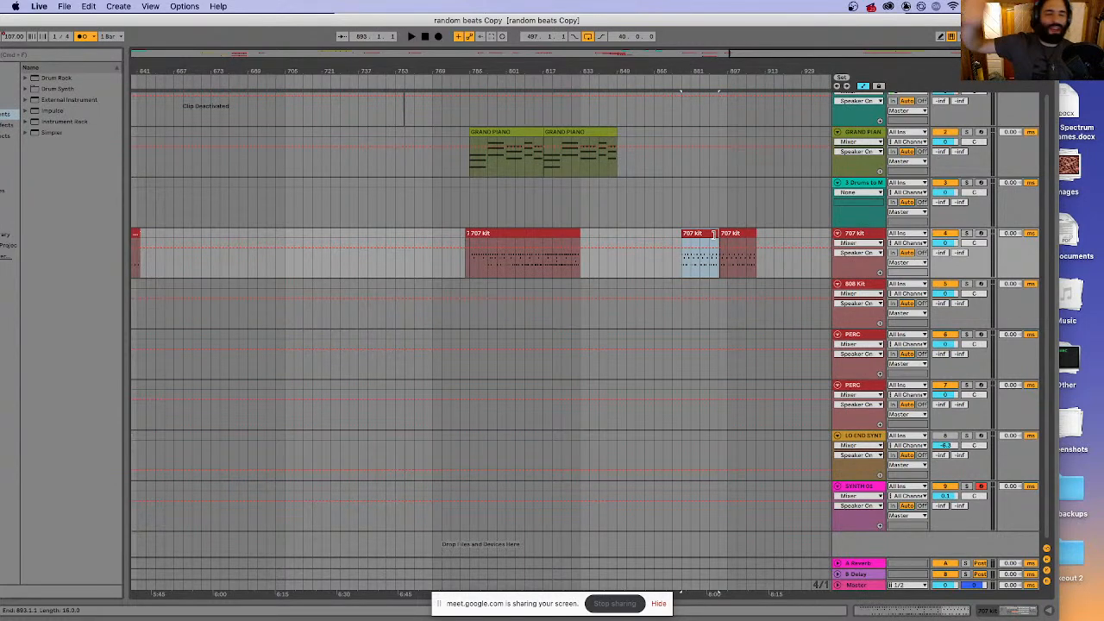
pyautogui.click(579, 132)
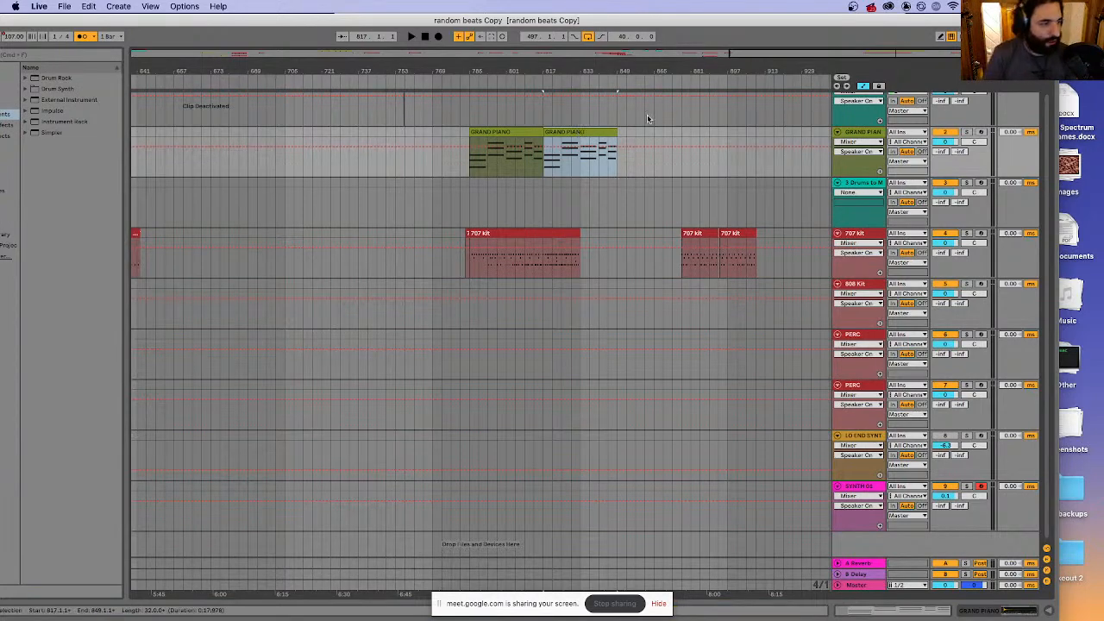
# - Switch to the Growing Beats presentation in Brave, present it from the "CASE 04 - CHORDS" slide and advance to the slide about adding drums
pyautogui.press('super+Tab')
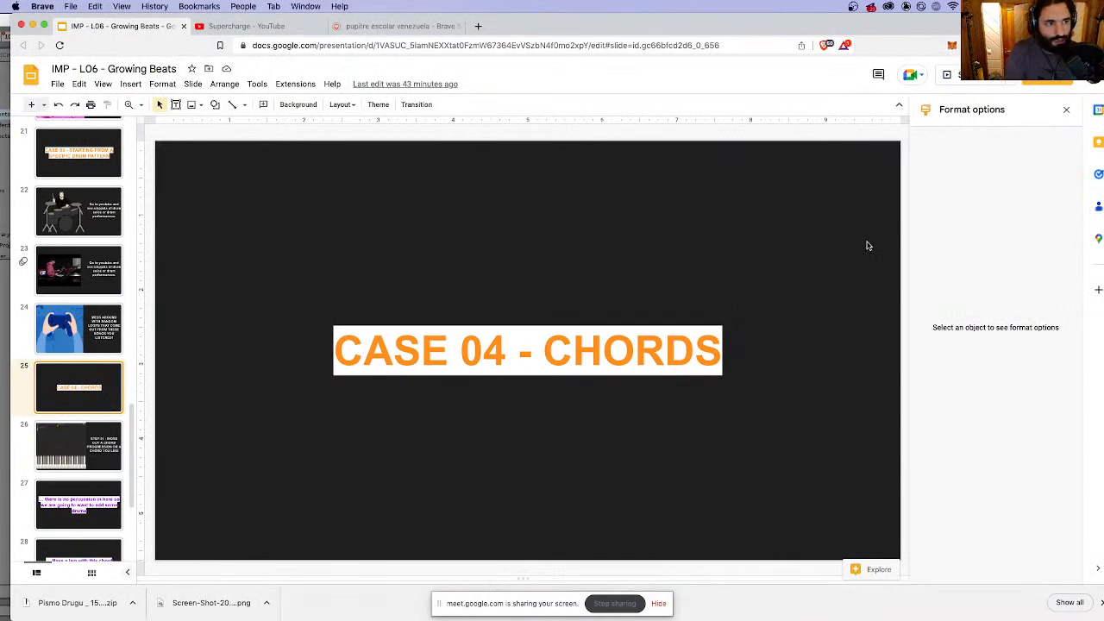
pyautogui.click(975, 75)
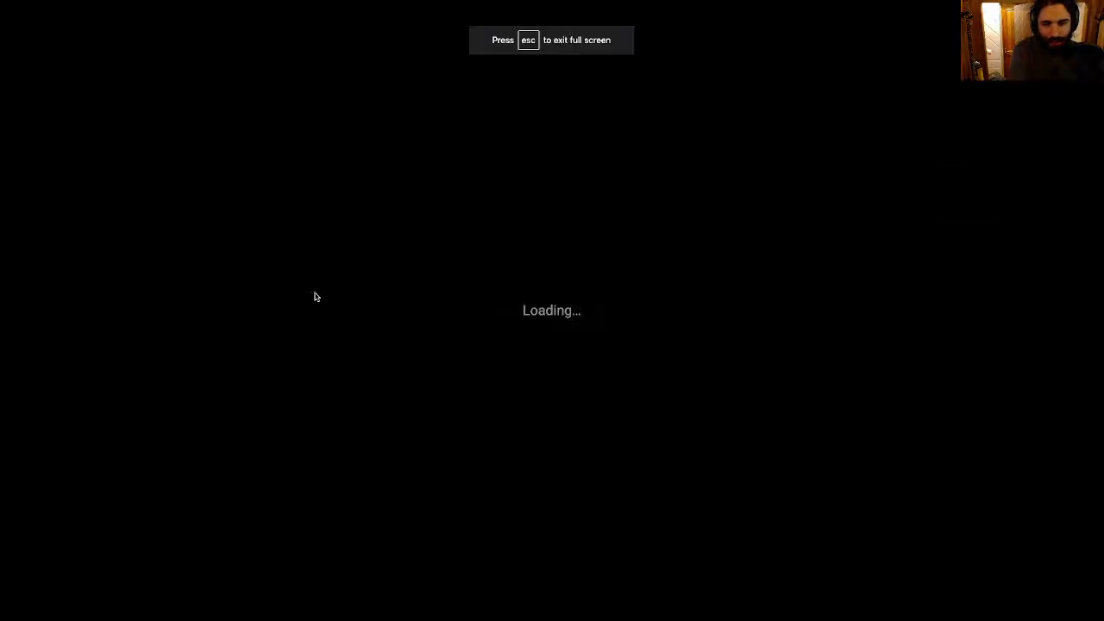
pyautogui.press('Right')
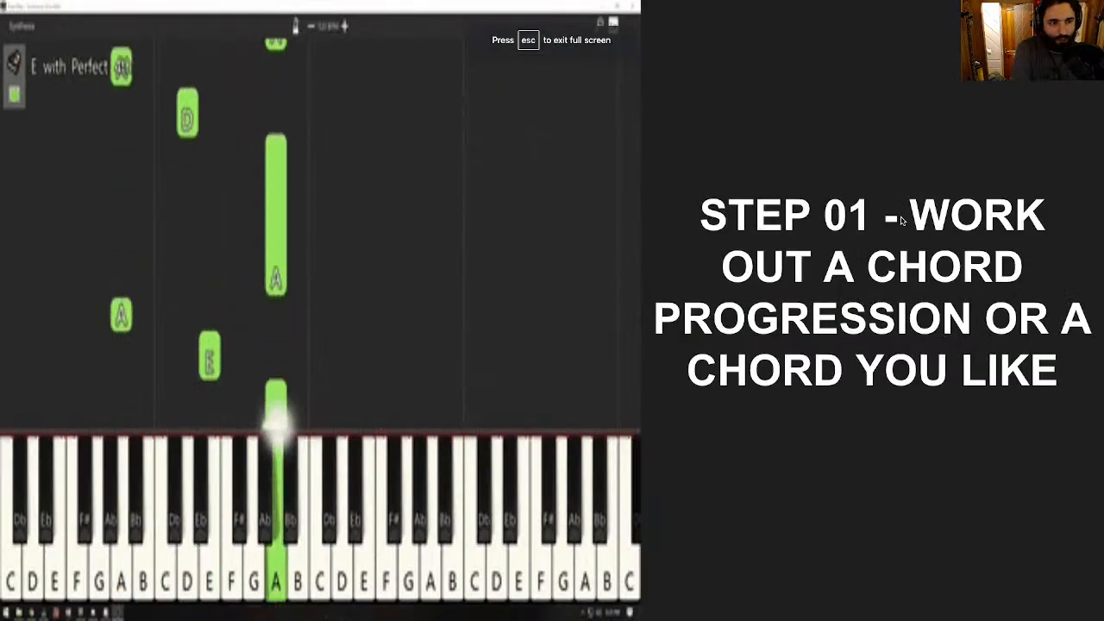
pyautogui.click(927, 364)
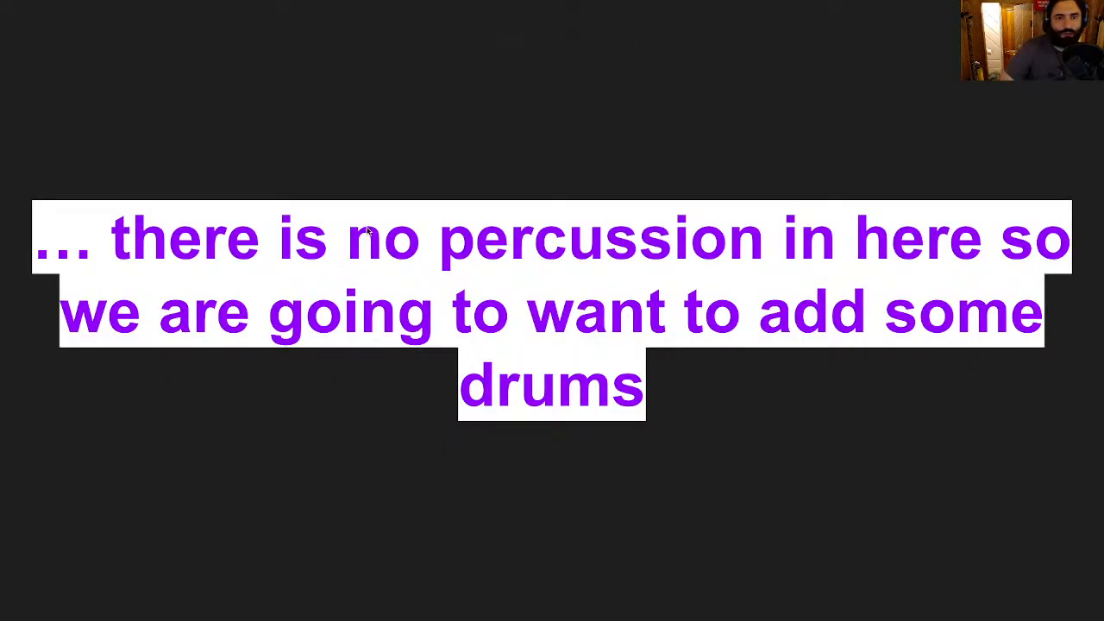